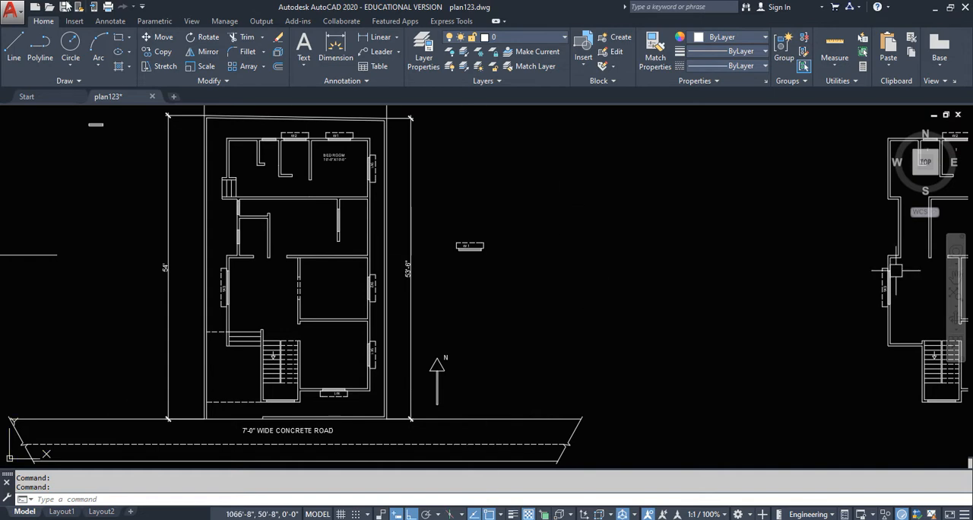
- Draw a rectangle about 5 feet wide and 7.5 feet tall in the empty area beside the site plan
type("rec")
key("Return")
left_click(571, 210)
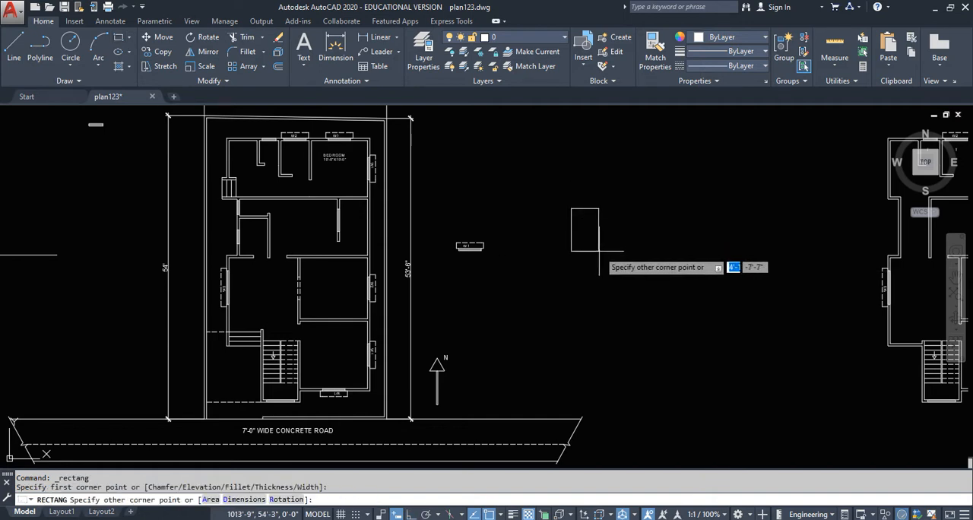
left_click(597, 252)
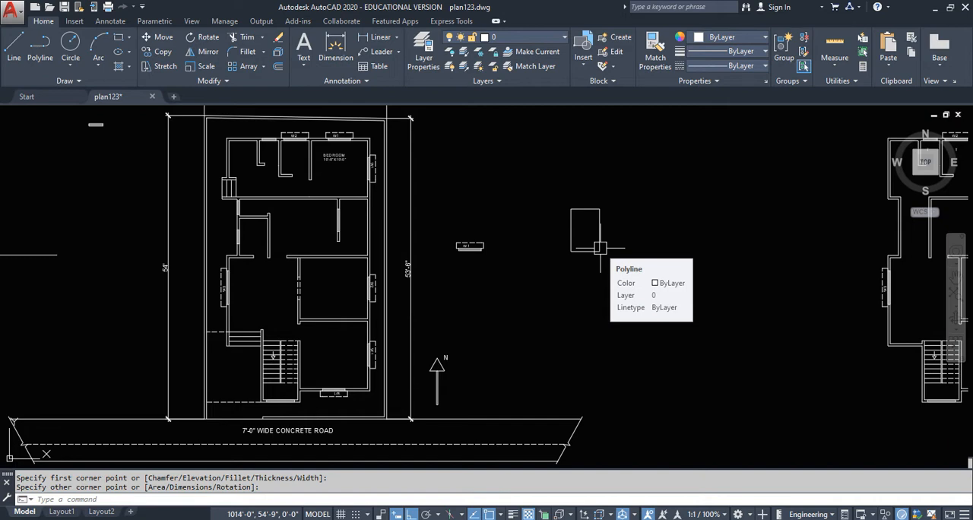
scroll(538, 232, "down", 2)
middle_click_drag(327, 285, 372, 285)
middle_click_drag(260, 283, 499, 305)
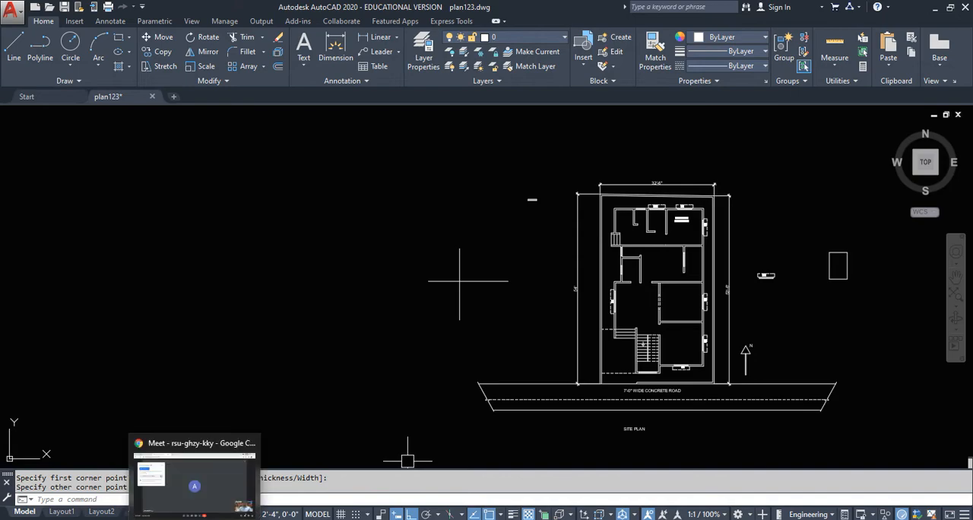
- Switch to the Google Meet call, present the entire screen, and return to the AutoCAD drawing
left_click(194, 519)
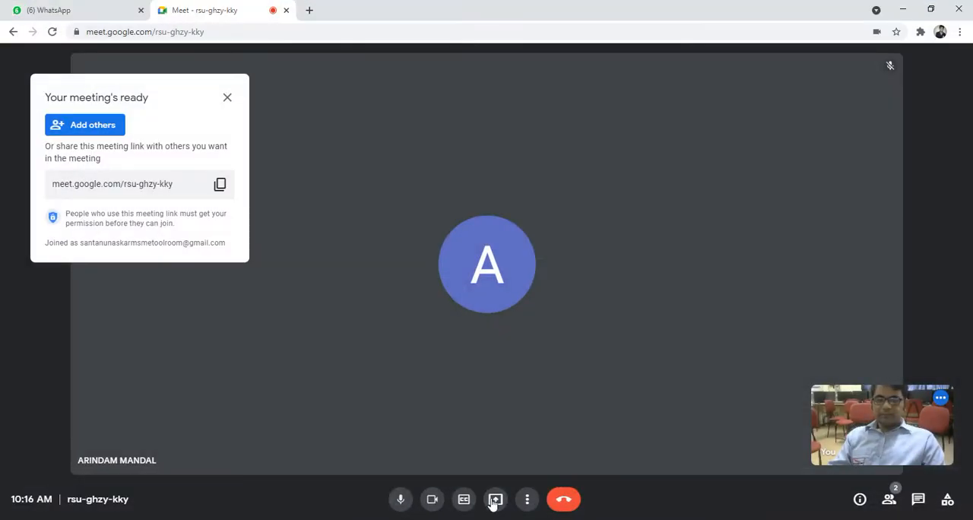
left_click(494, 502)
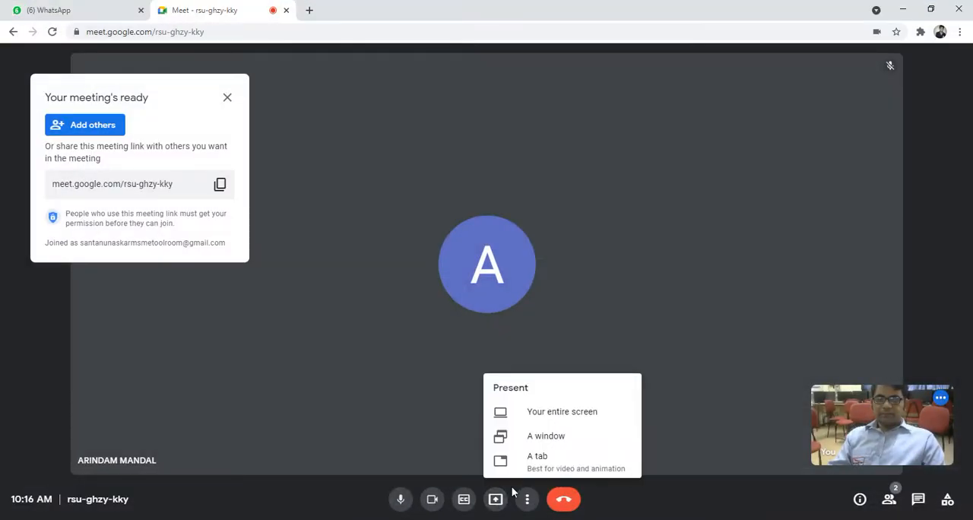
left_click(537, 414)
left_click(404, 146)
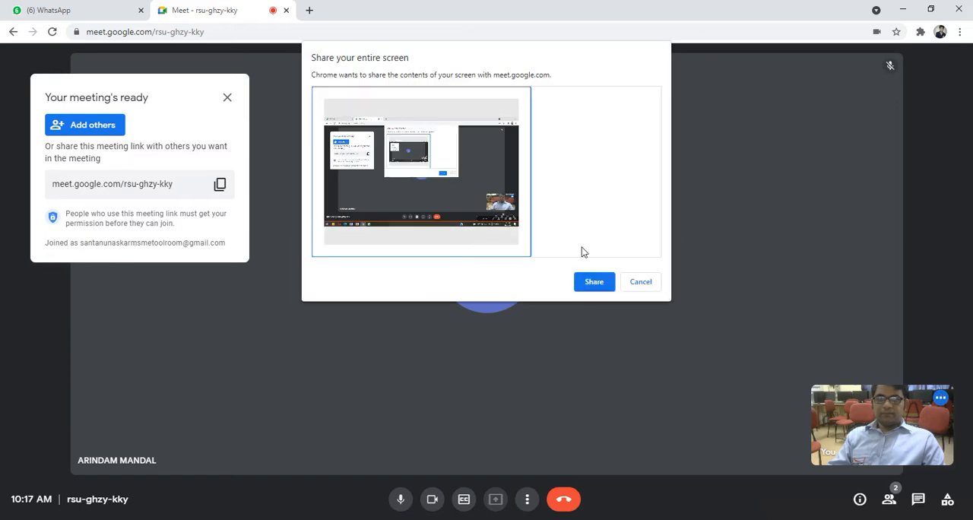
left_click(596, 288)
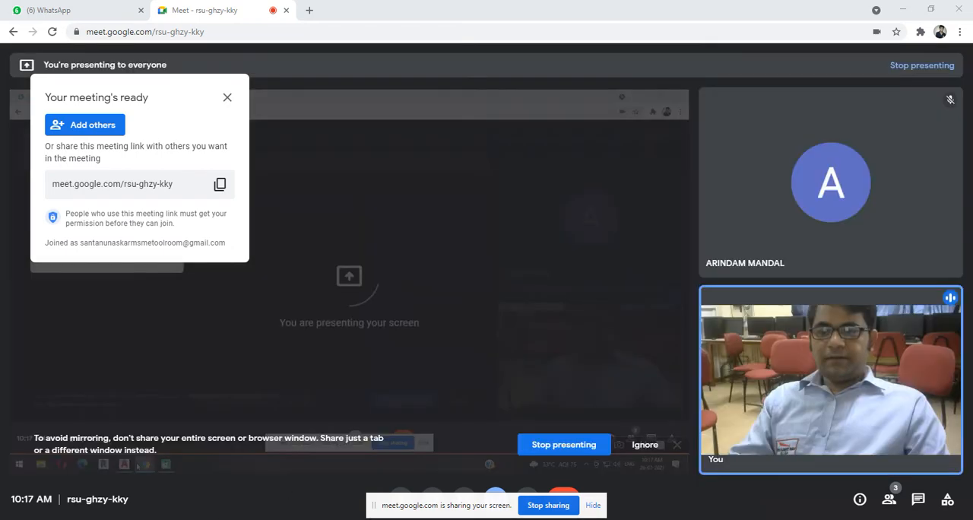
left_click(163, 519)
- Examine the site plan, the floor plans beside it, and the front view with its gate, car and windows
middle_click_drag(626, 358, 381, 360)
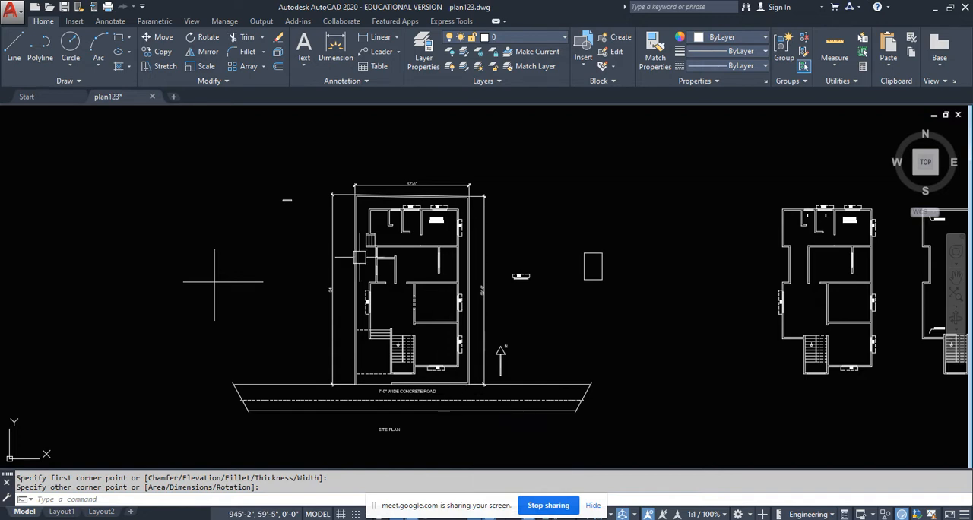
middle_click_drag(440, 335, 389, 330)
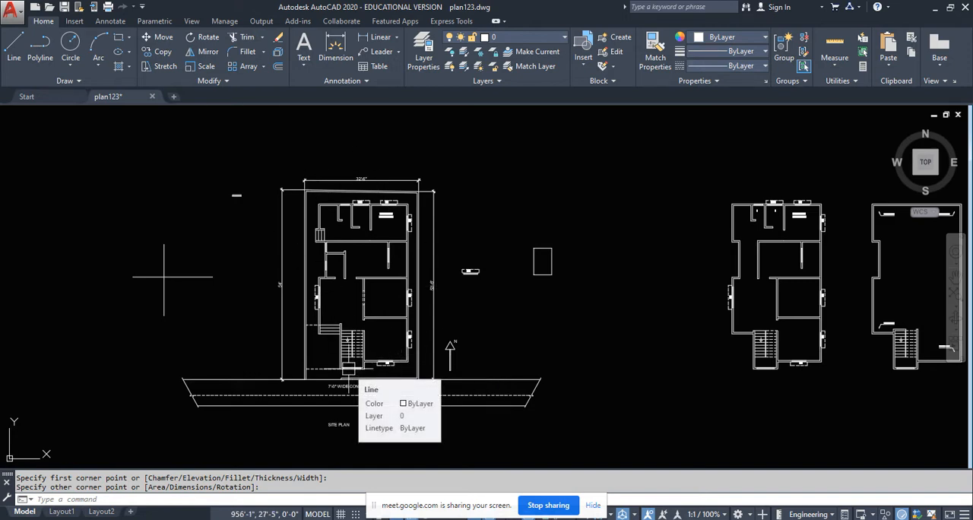
scroll(265, 317, "down", 5)
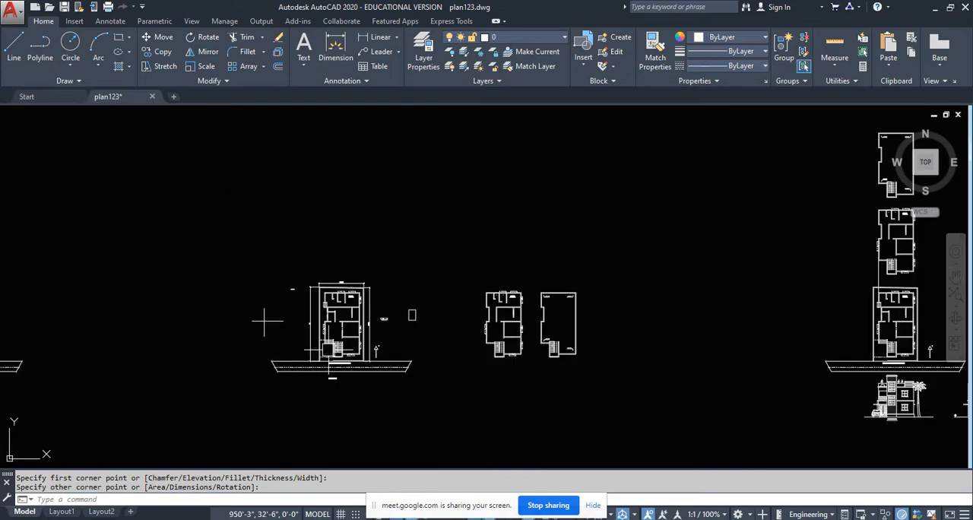
mouse_move(266, 317)
middle_mouse_down()
mouse_move(95, 306)
mouse_move(22, 282)
middle_mouse_up()
scroll(673, 339, "up", 10)
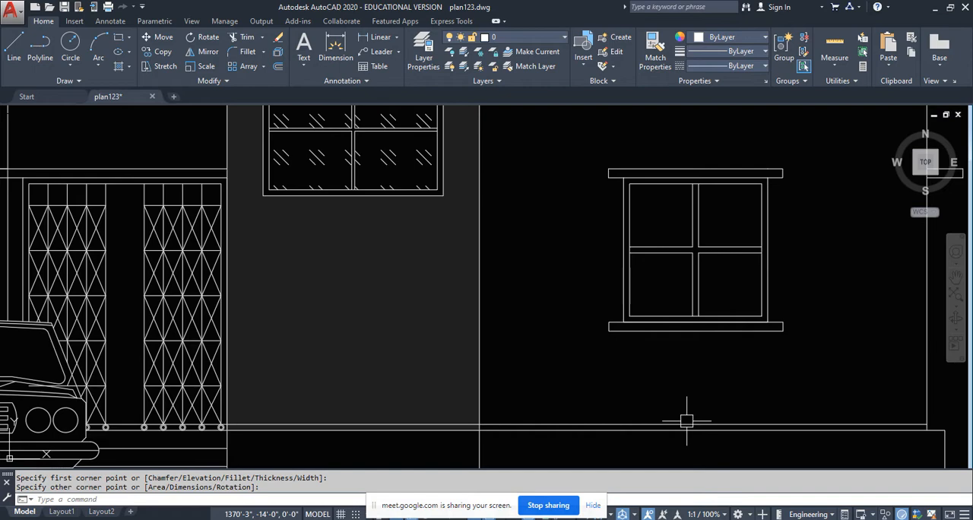
scroll(595, 370, "down", 8)
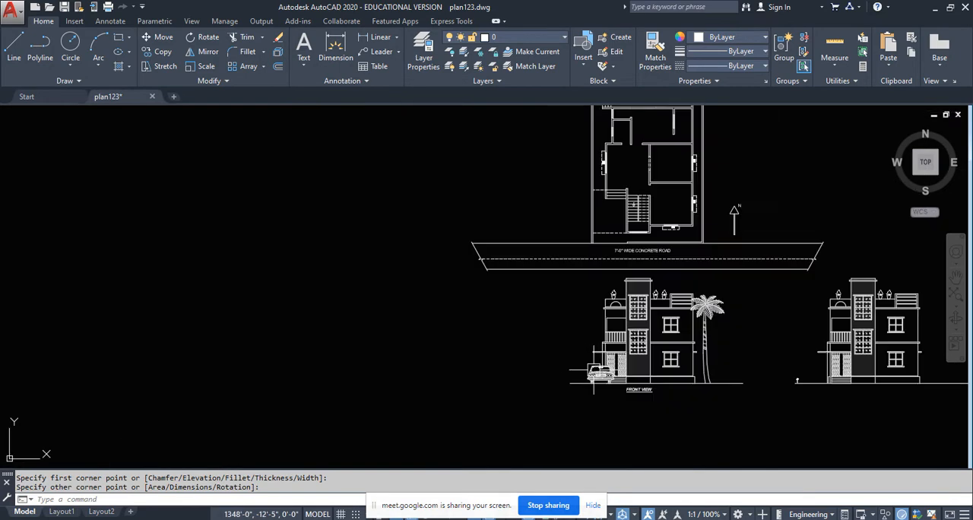
middle_click_drag(397, 374, 700, 360)
scroll(700, 360, "down", 2)
- Erase the loose W1 window symbol and the rectangle from the empty area between the floor plans
middle_click_drag(248, 295, 452, 312)
scroll(242, 223, "up", 4)
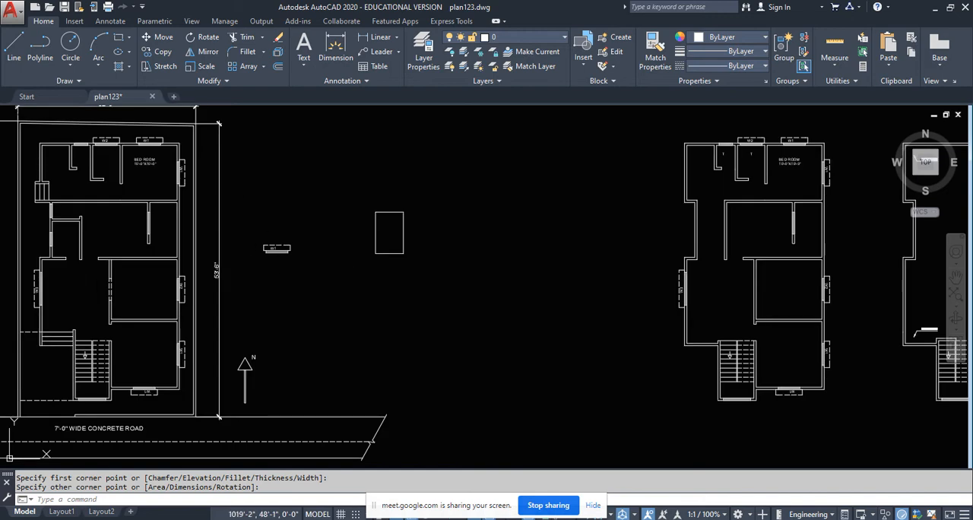
left_click(431, 283)
left_click(247, 193)
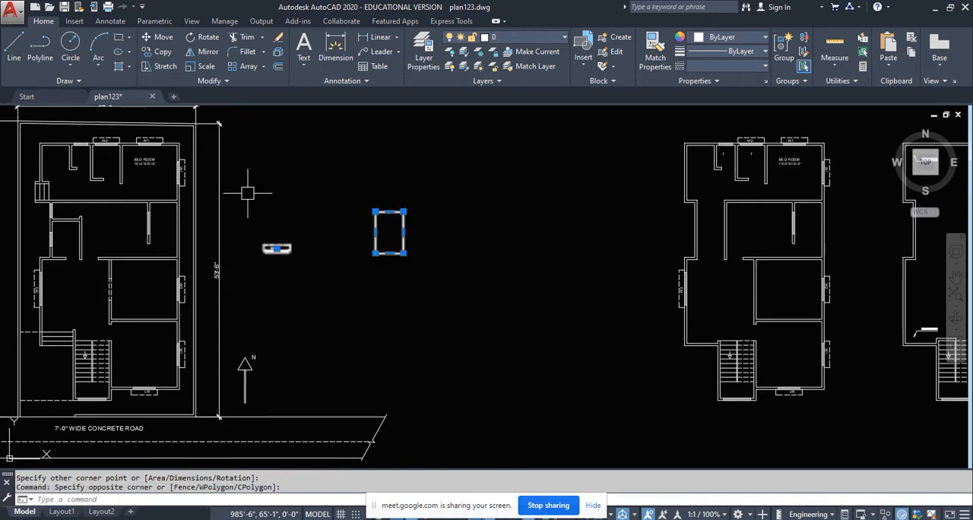
key("Delete")
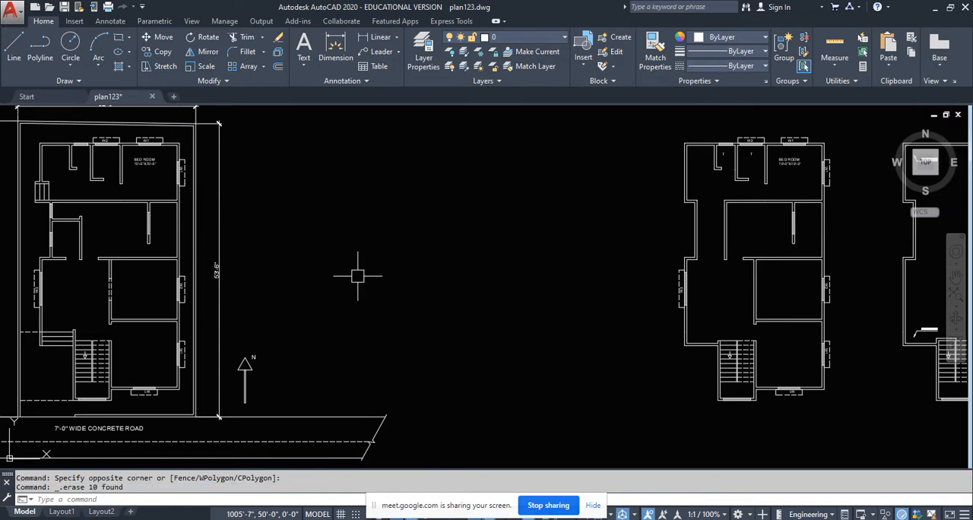
- Delete the SITE PLAN label below the concrete road and undo the deletion
middle_click_drag(357, 276, 519, 254)
middle_click_drag(235, 434, 278, 333)
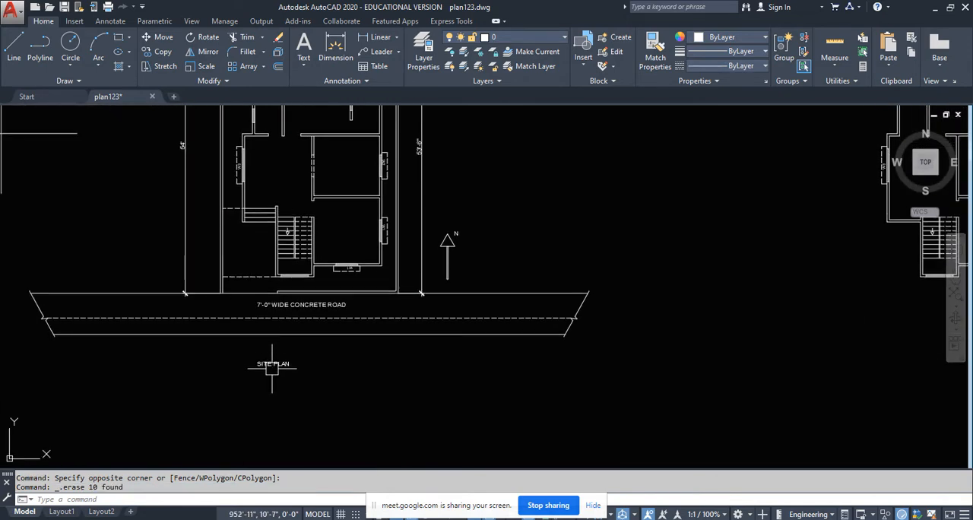
left_click(272, 367)
key("Delete")
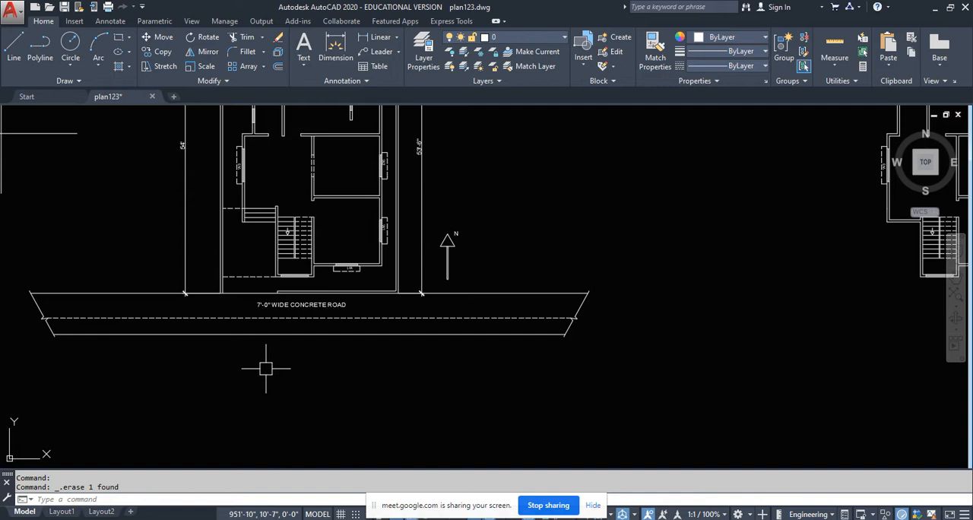
key("ctrl+z")
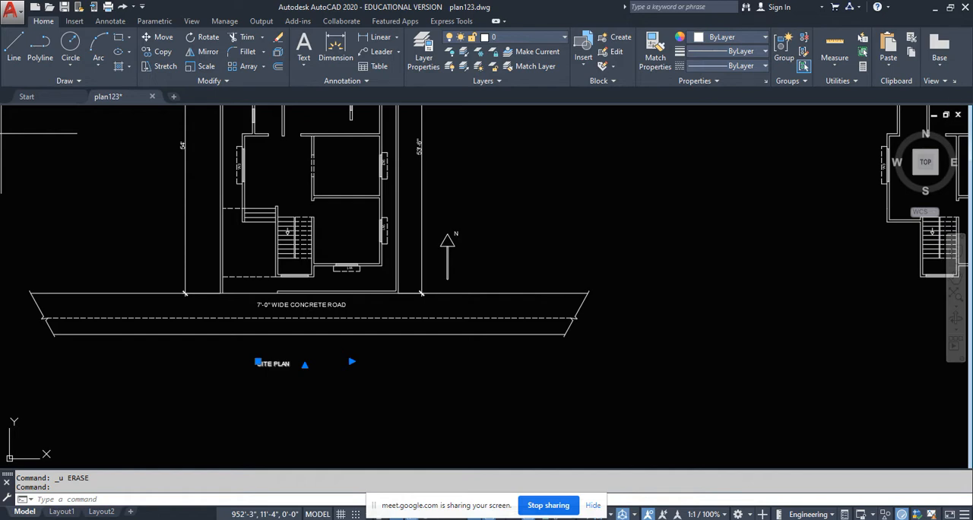
- Change the SITE PLAN label below the road to read GROUND FLOOR PLAN
double_click(274, 364)
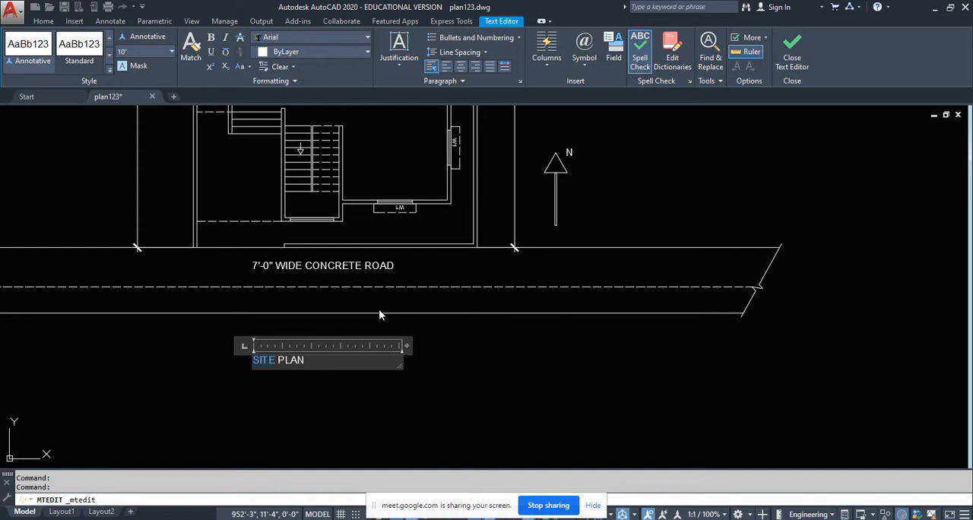
type("GROU")
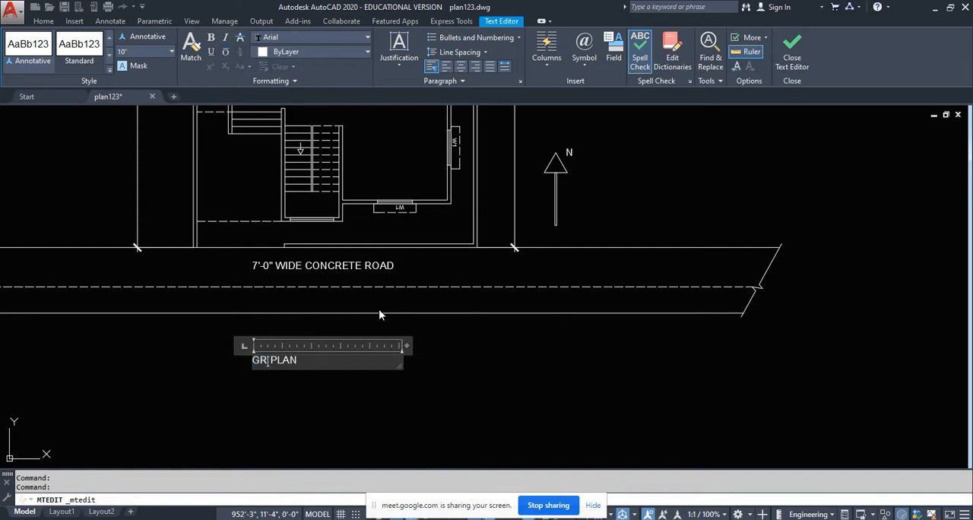
type("ND FLOOR")
left_click(401, 368)
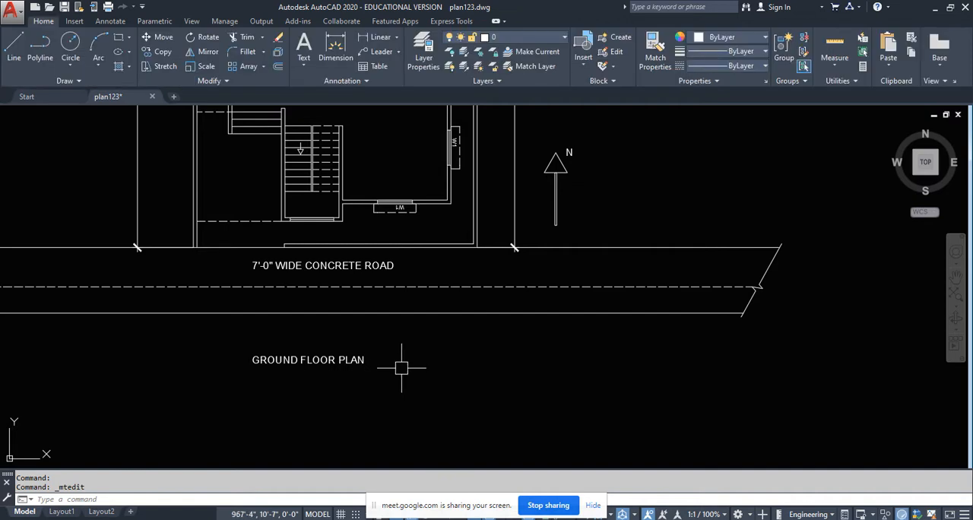
- Examine both front elevations below the finished plan, including the stair tower windows, rooftop planters, balcony and palm tree
scroll(402, 368, "down", 4)
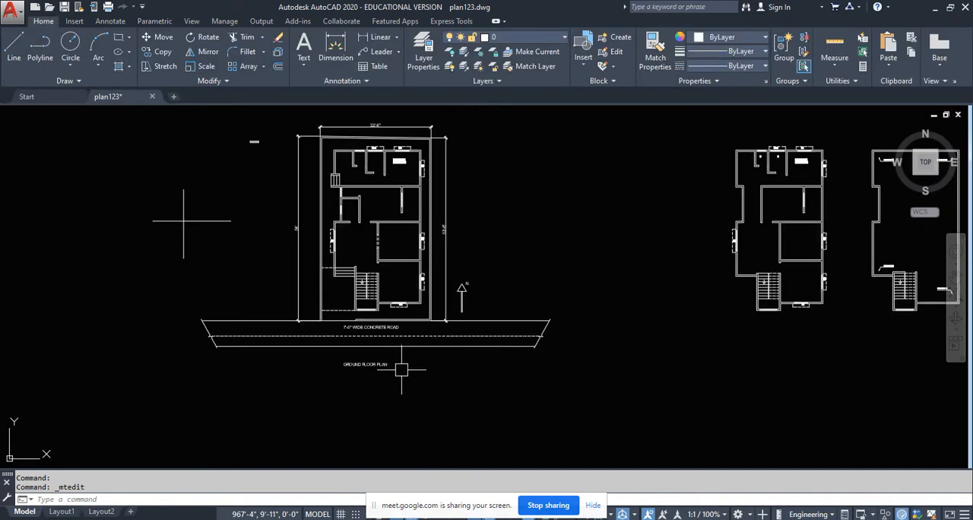
scroll(320, 342, "down", 6)
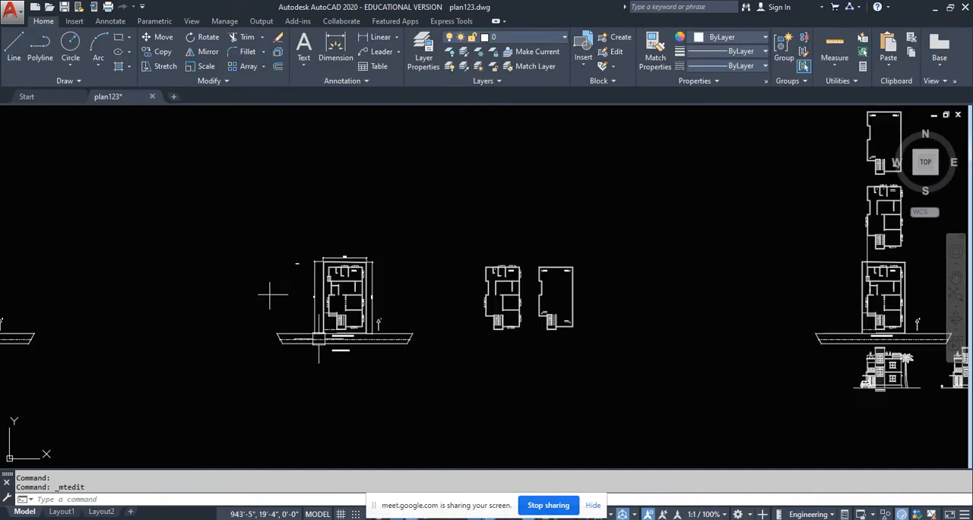
middle_click_drag(569, 338, 314, 325)
scroll(393, 353, "up", 4)
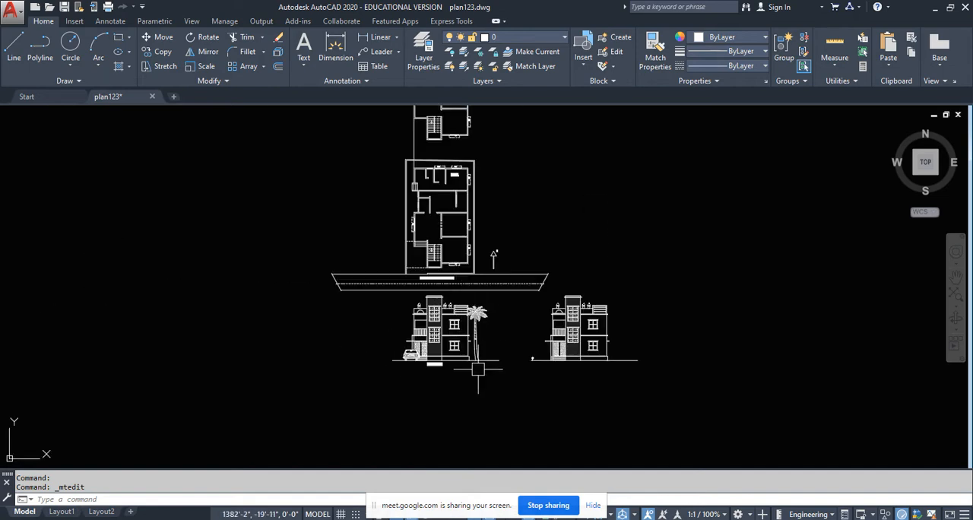
scroll(451, 355, "up", 2)
scroll(420, 353, "down", 2)
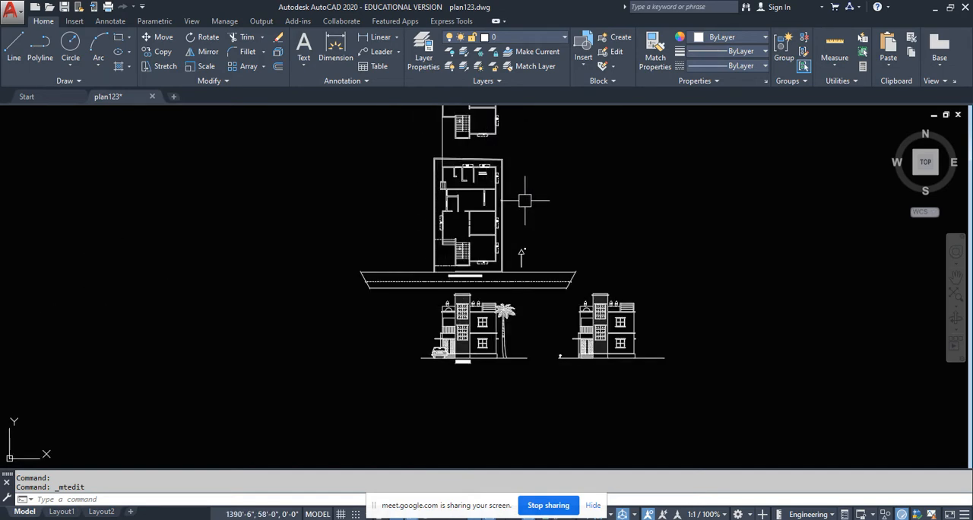
scroll(504, 371, "up", 2)
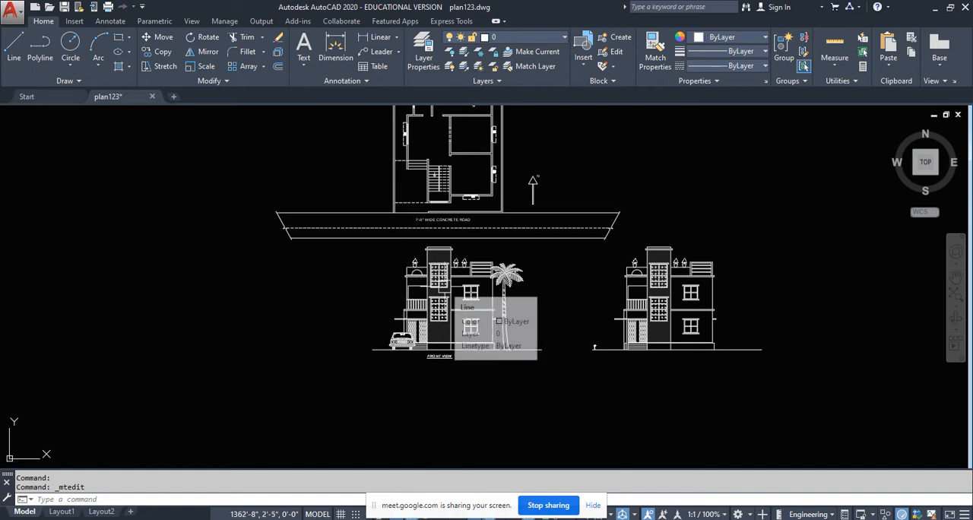
scroll(695, 335, "up", 4)
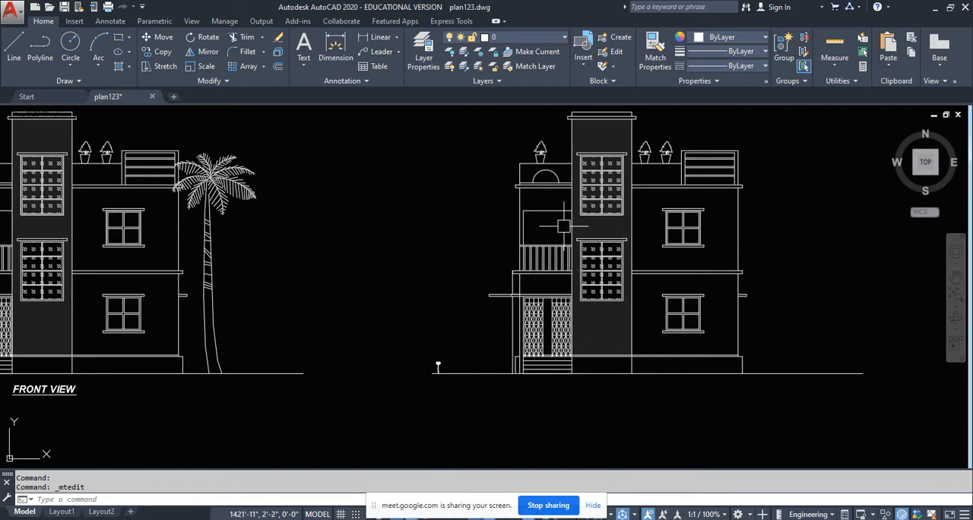
scroll(582, 322, "down", 2)
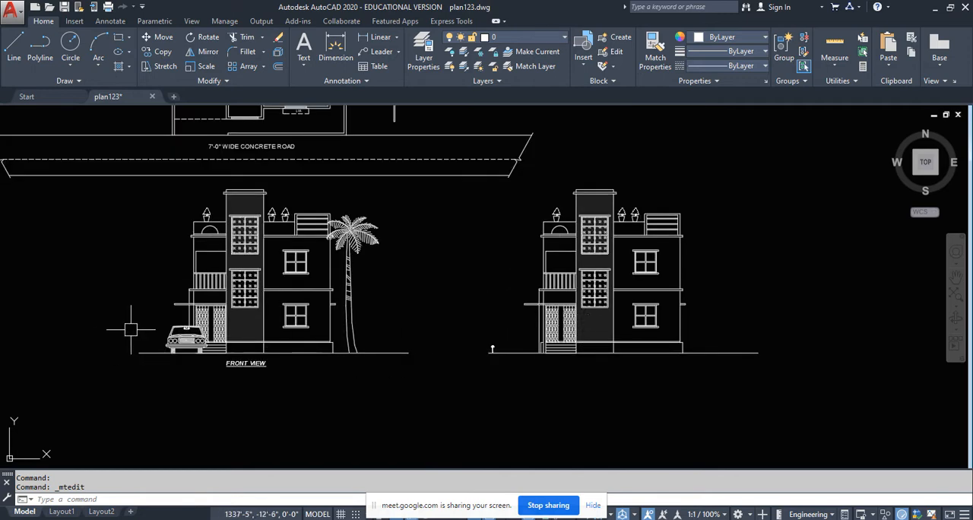
middle_click_drag(192, 291, 340, 308)
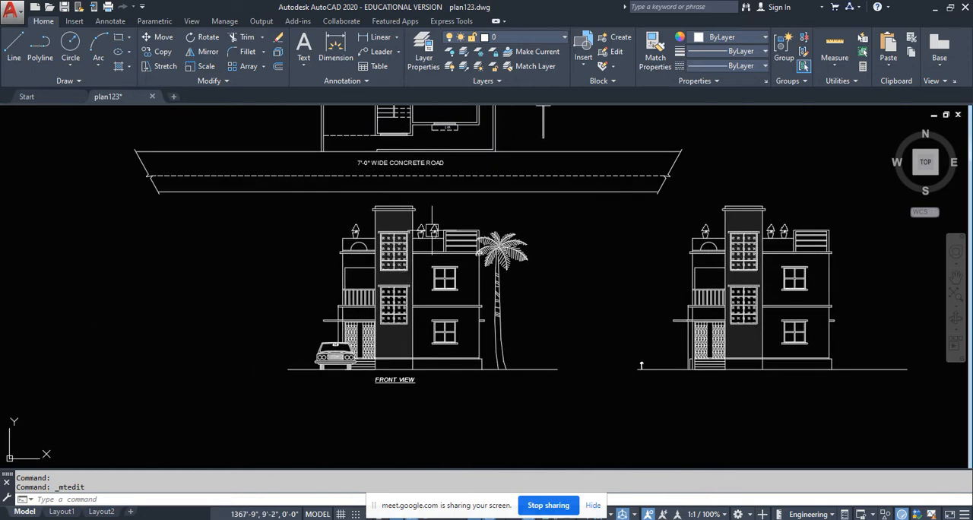
scroll(436, 225, "up", 3)
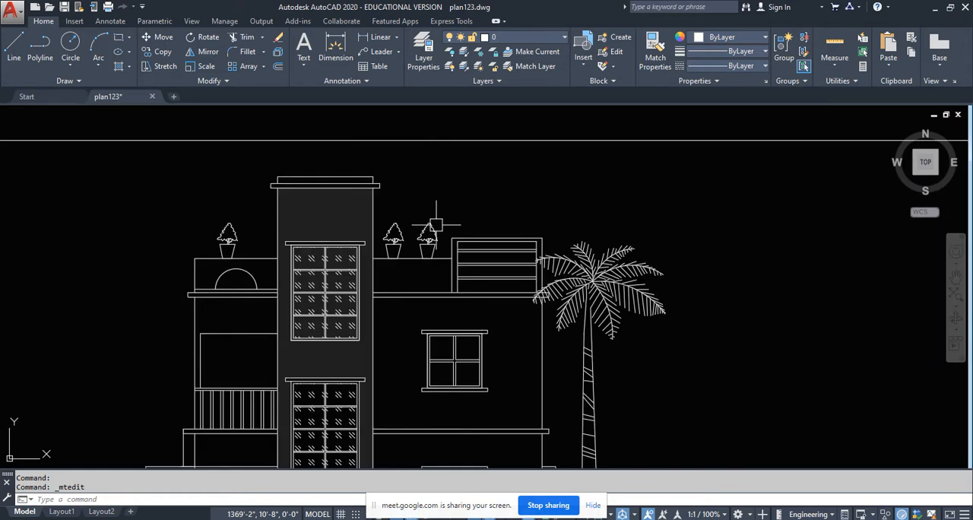
scroll(395, 304, "down", 3)
scroll(361, 300, "up", 3)
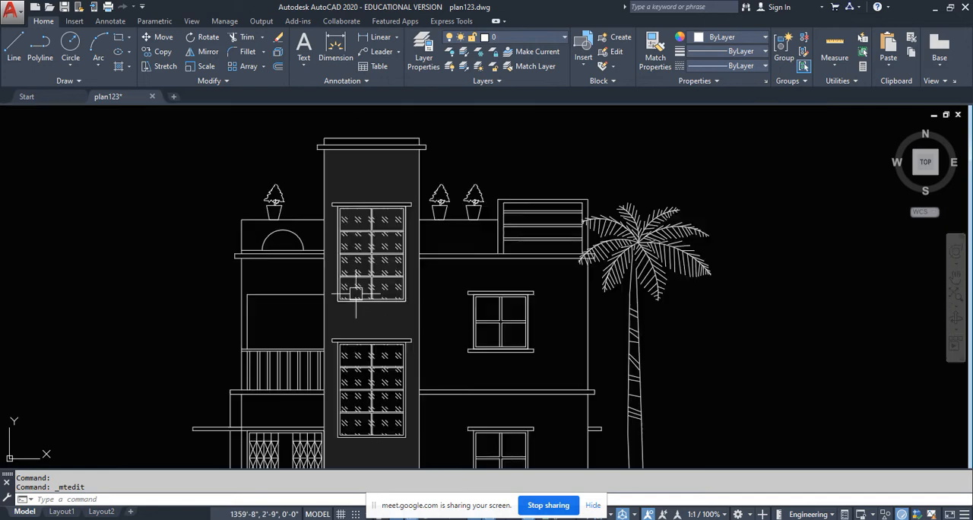
scroll(342, 323, "down", 6)
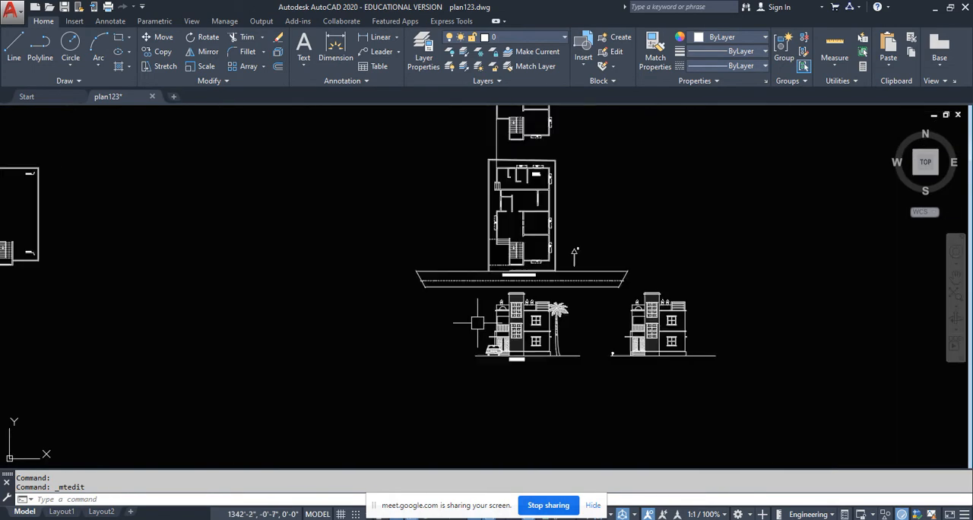
- Draw a straight vertical section line through the ground floor plan from below the staircase window to beyond the rear wall, ending in a short eastward leg
middle_click_drag(368, 322, 752, 339)
middle_click_drag(249, 283, 600, 275)
scroll(623, 287, "up", 5)
middle_click_drag(502, 318, 159, 311)
scroll(245, 263, "up", 2)
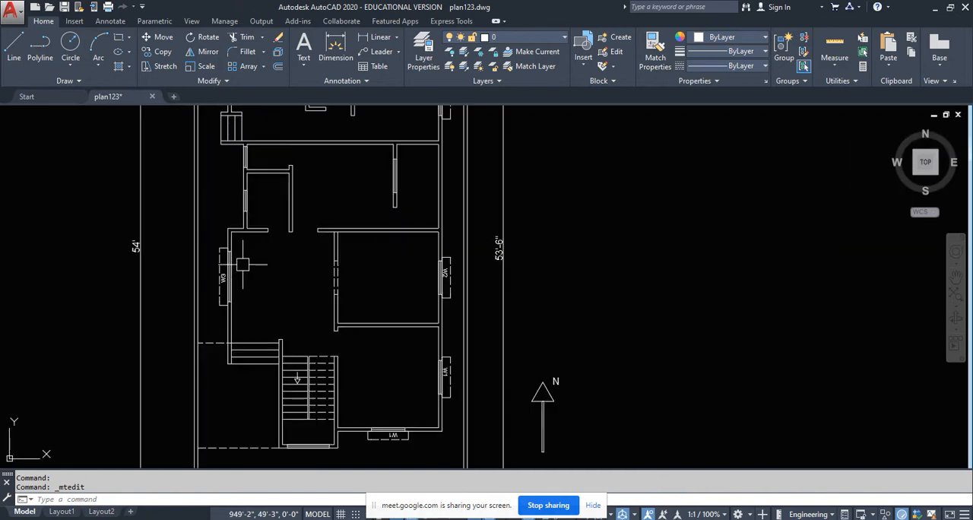
scroll(242, 264, "down", 1)
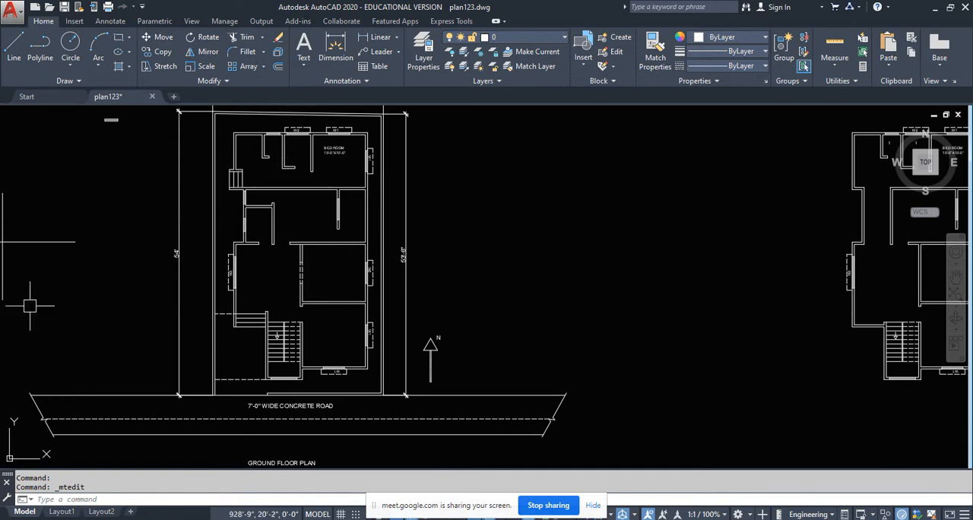
left_click(14, 47)
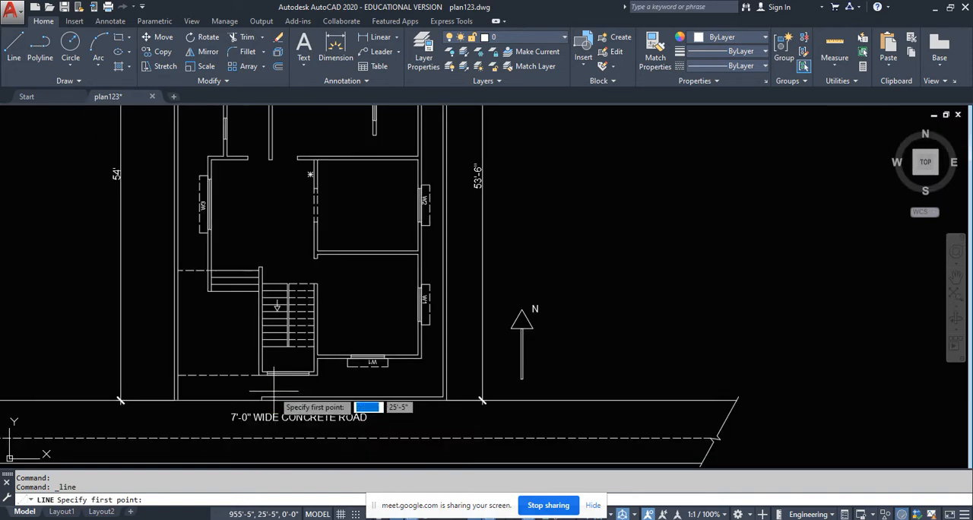
scroll(274, 395, "up", 2)
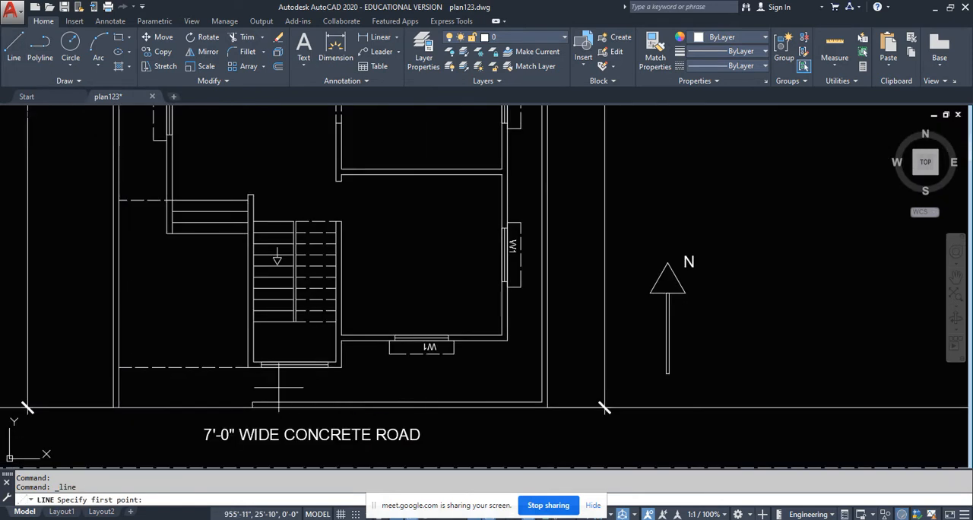
left_click(279, 388)
middle_click_drag(265, 143, 285, 329)
scroll(285, 329, "down", 1)
scroll(287, 244, "down", 1)
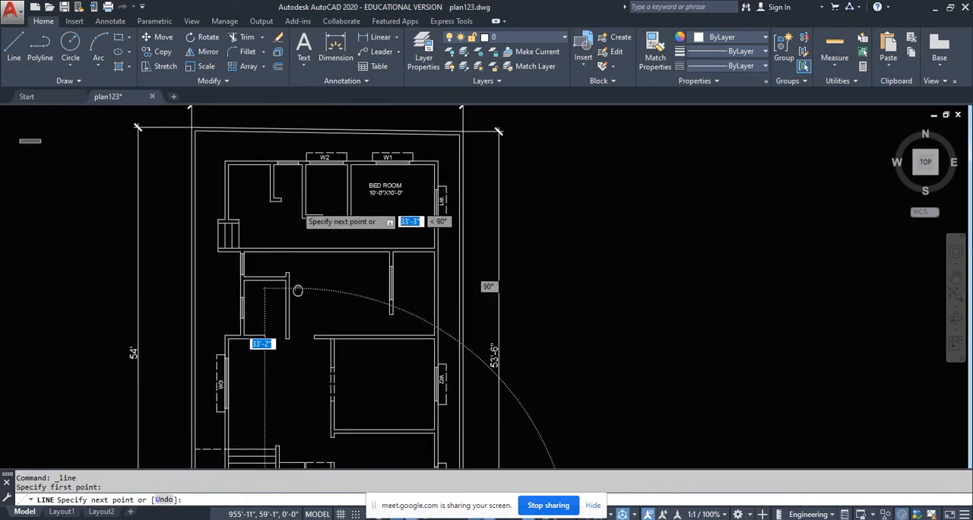
scroll(297, 149, "up", 8)
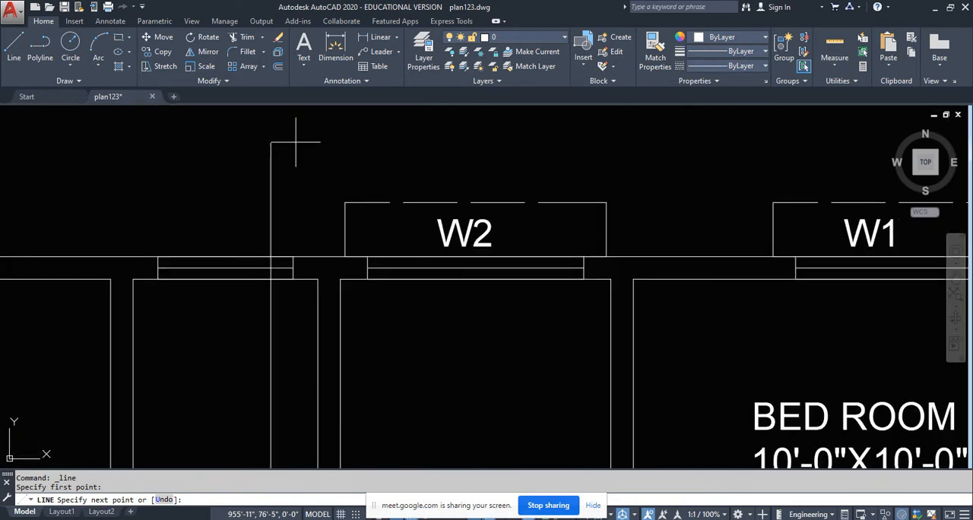
left_click(296, 142)
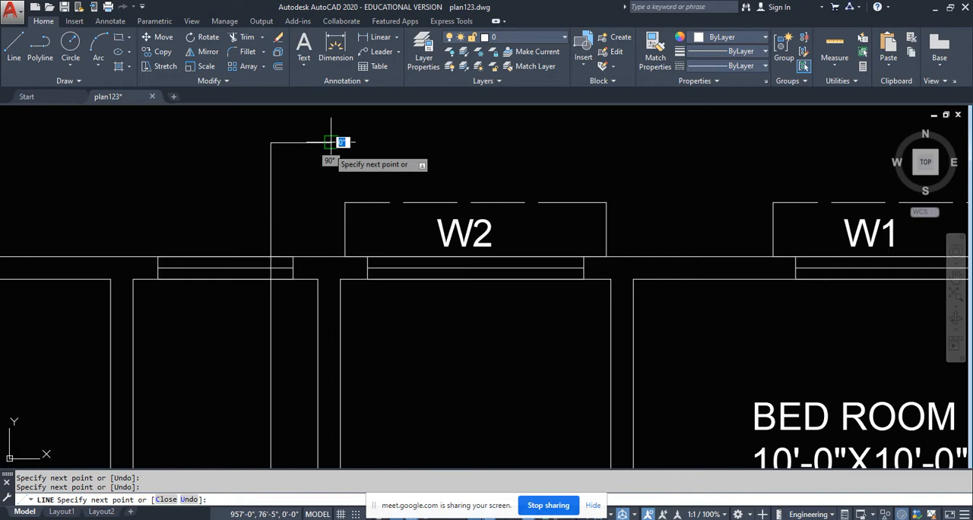
key("Return")
- Draw a short horizontal leg pointing east from the section line's lower end, below the staircase window
scroll(282, 315, "down", 12)
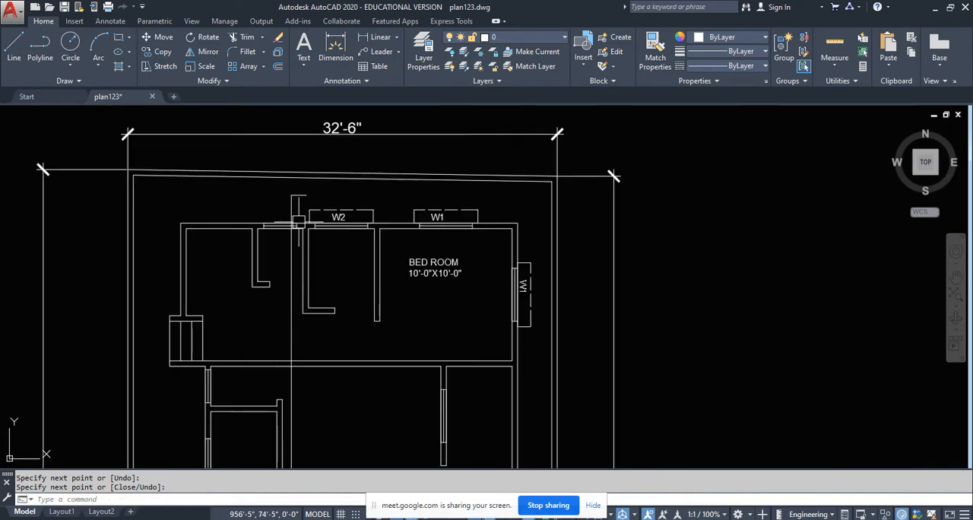
scroll(289, 385, "up", 7)
scroll(289, 385, "up", 4)
key("Return")
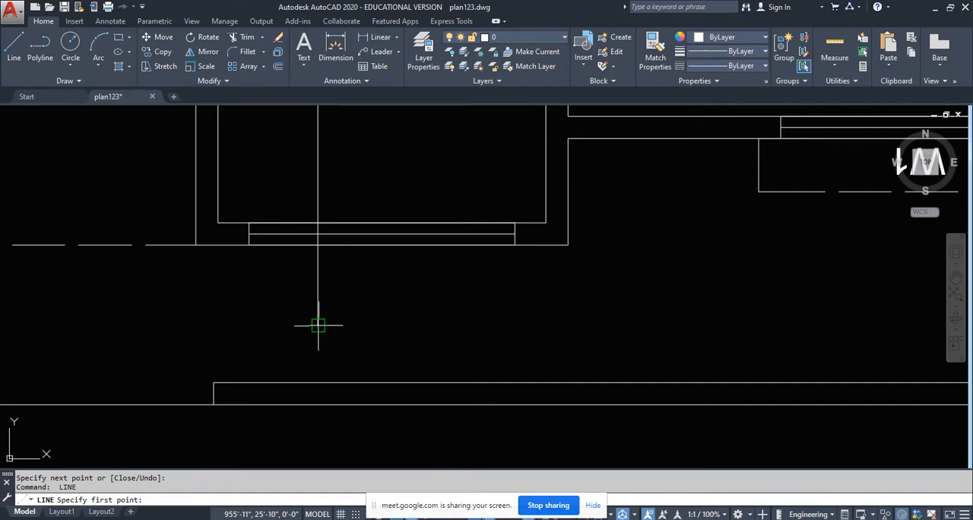
left_click(318, 325)
left_click(375, 324)
key("Return")
- Join the vertical section line and its two short end legs into one polyline
scroll(304, 342, "down", 8)
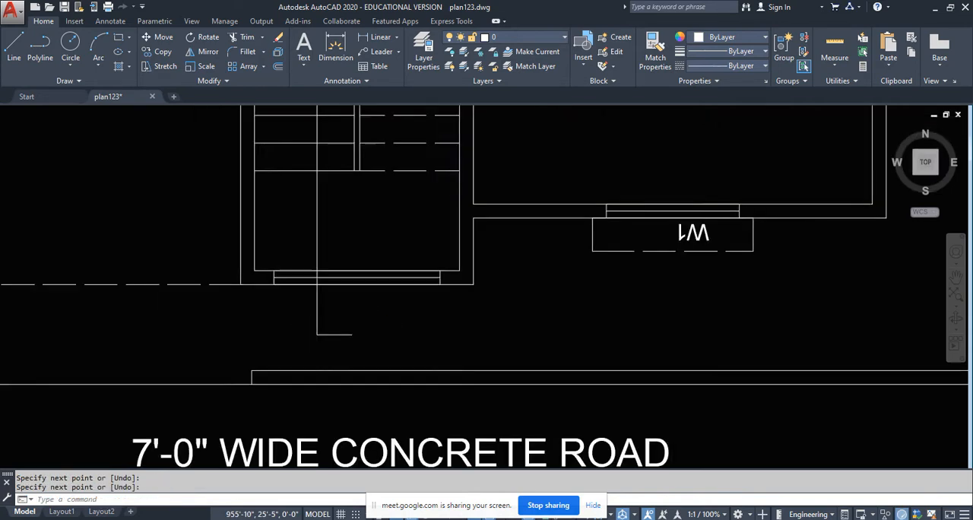
middle_click_drag(314, 251, 319, 259)
scroll(319, 261, "up", 5)
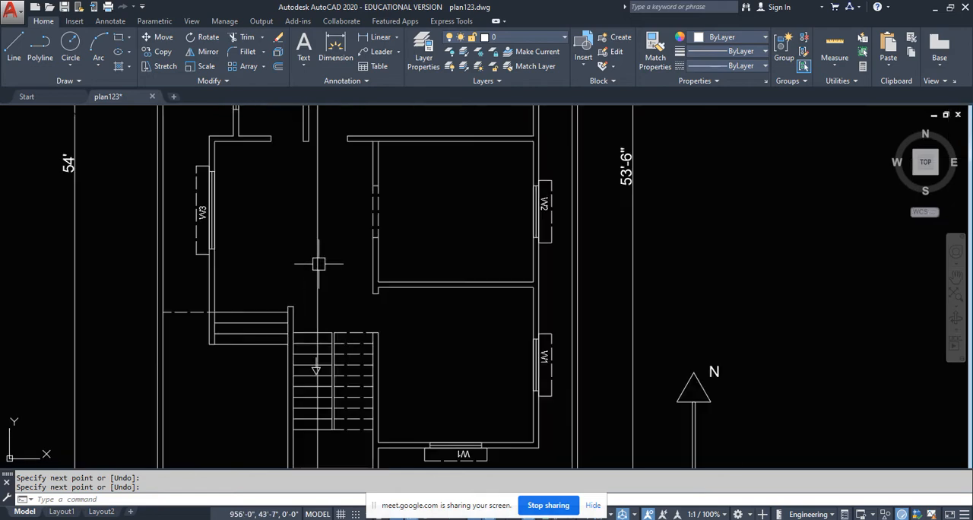
left_click(334, 252)
left_click(303, 266)
scroll(303, 266, "down", 5)
scroll(311, 338, "up", 8)
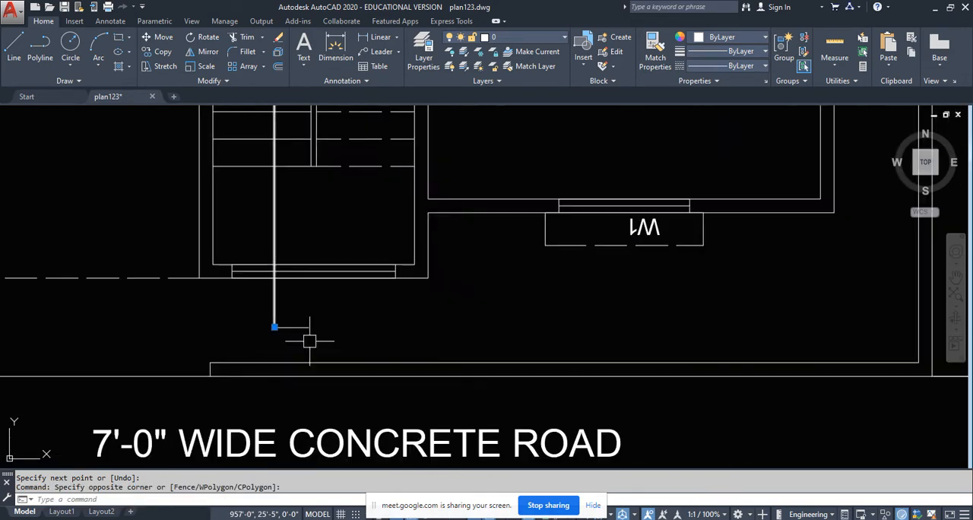
left_click(313, 338)
left_click(270, 323)
scroll(108, 279, "down", 8)
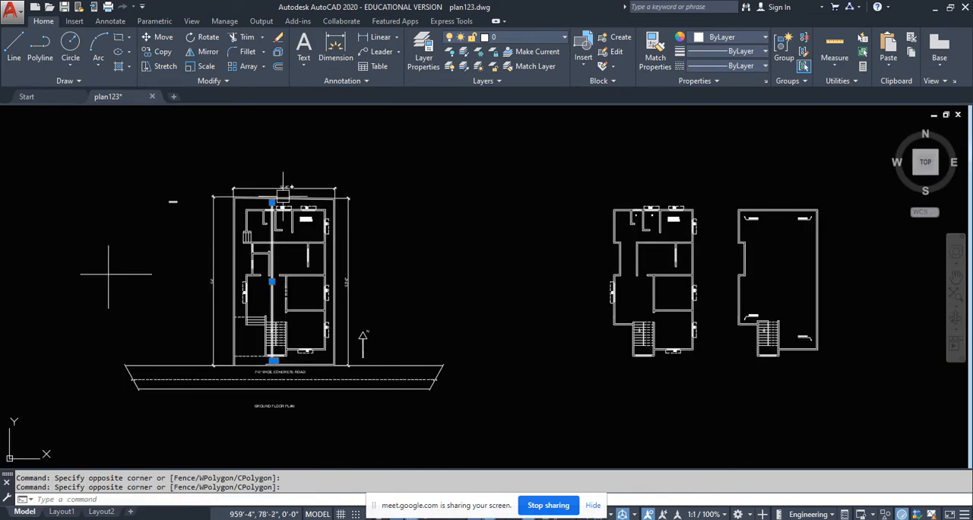
scroll(234, 243, "up", 8)
scroll(200, 223, "down", 5)
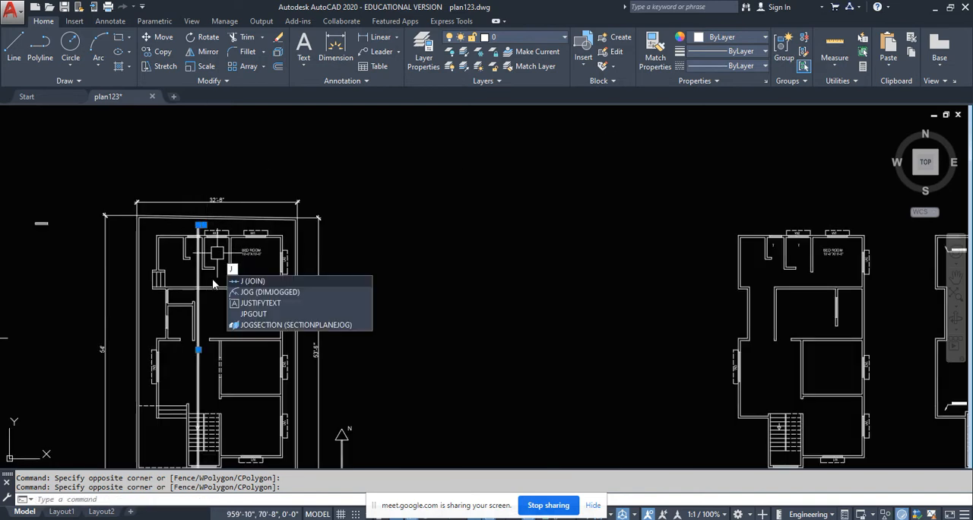
key("Return")
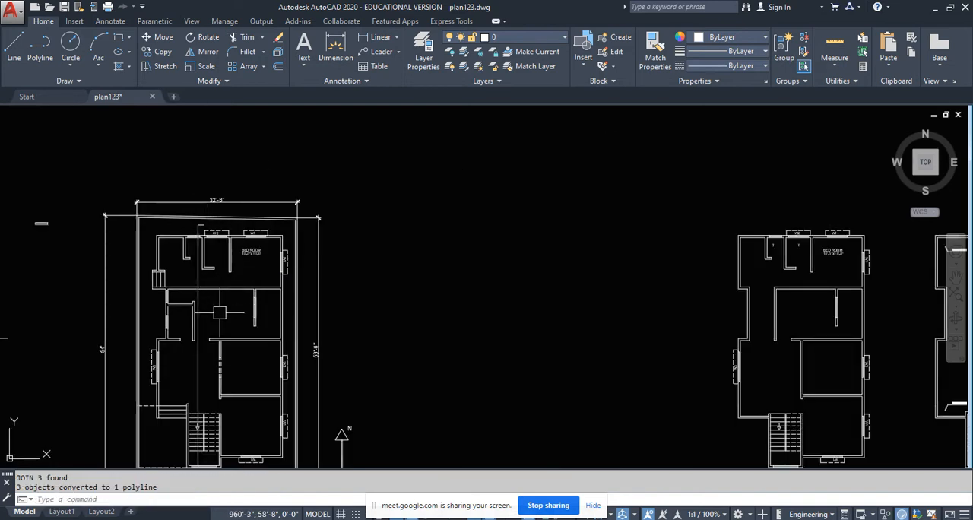
- Move the section polyline slightly east across the staircase
left_click(200, 314)
scroll(228, 342, "up", 4)
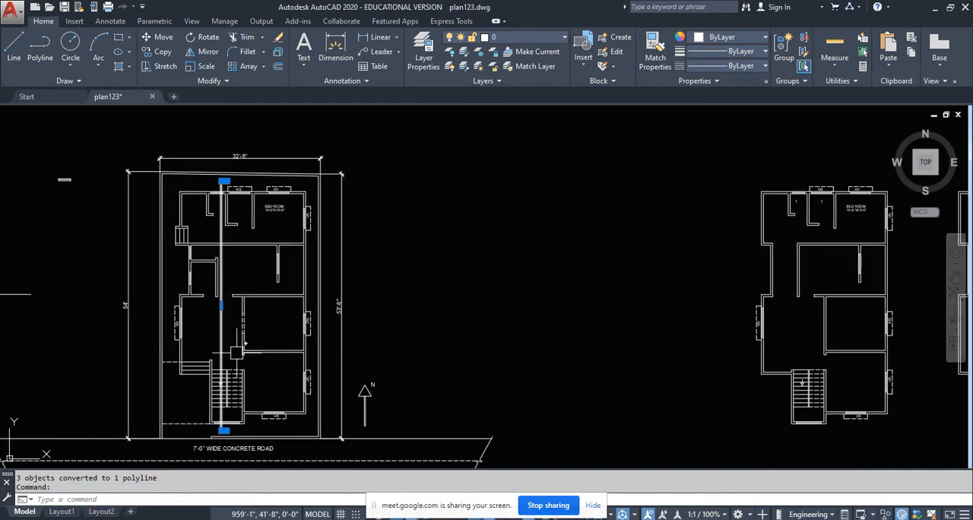
type("m")
key("Return")
left_click(215, 338)
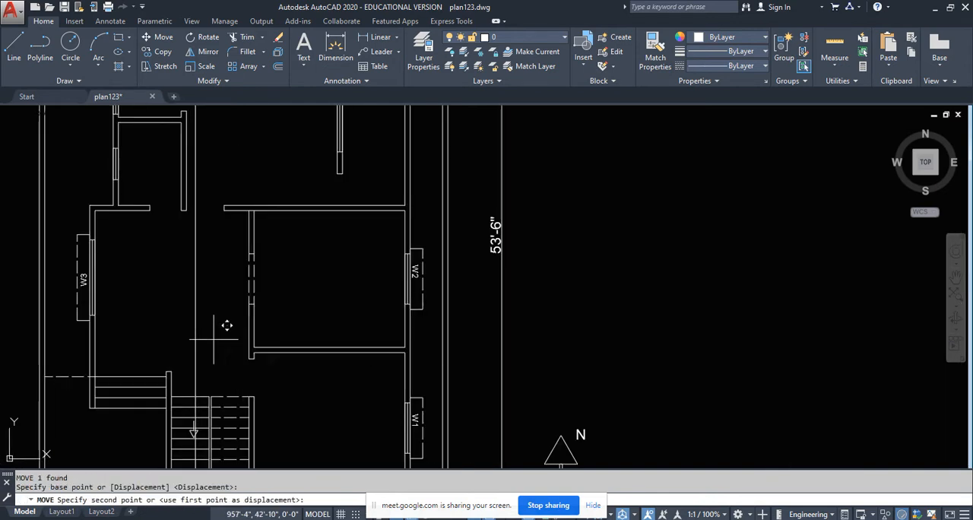
left_click(223, 340)
scroll(218, 342, "down", 3)
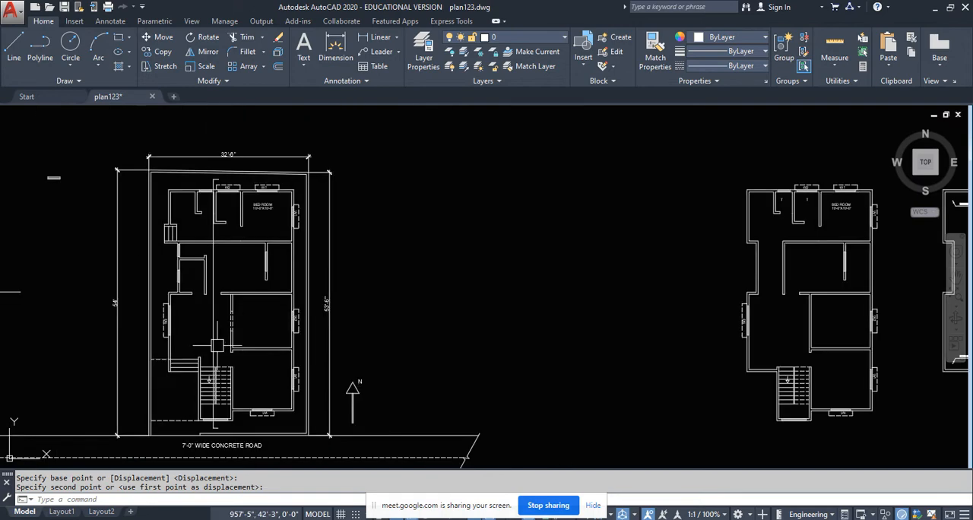
- Move the section polyline about 0'-8" west
scroll(204, 243, "up", 4)
scroll(232, 207, "down", 3)
scroll(238, 312, "up", 4)
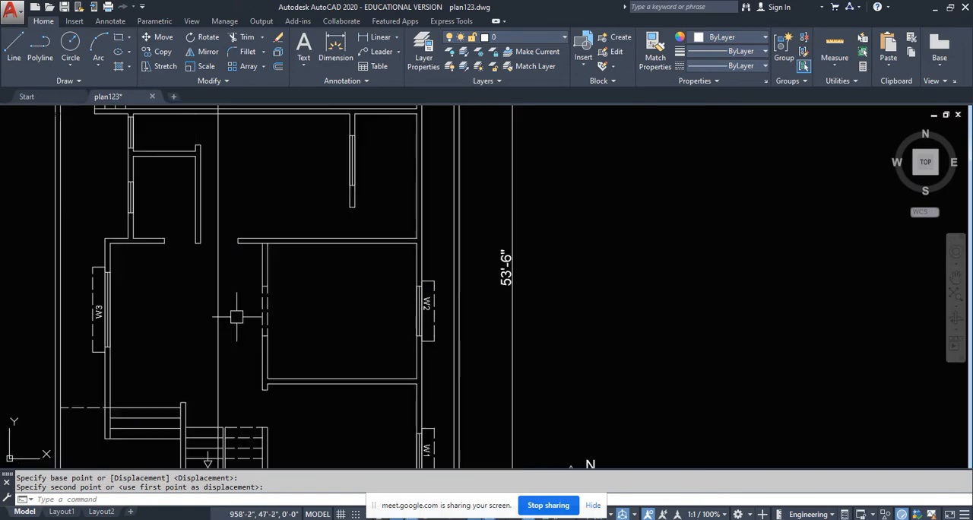
left_click(219, 312)
middle_click_drag(202, 322, 256, 312)
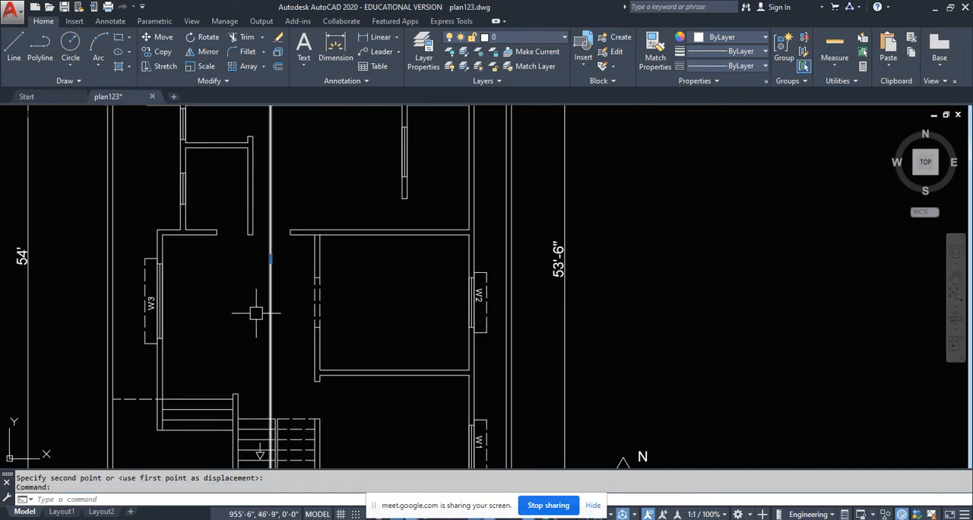
key("Return")
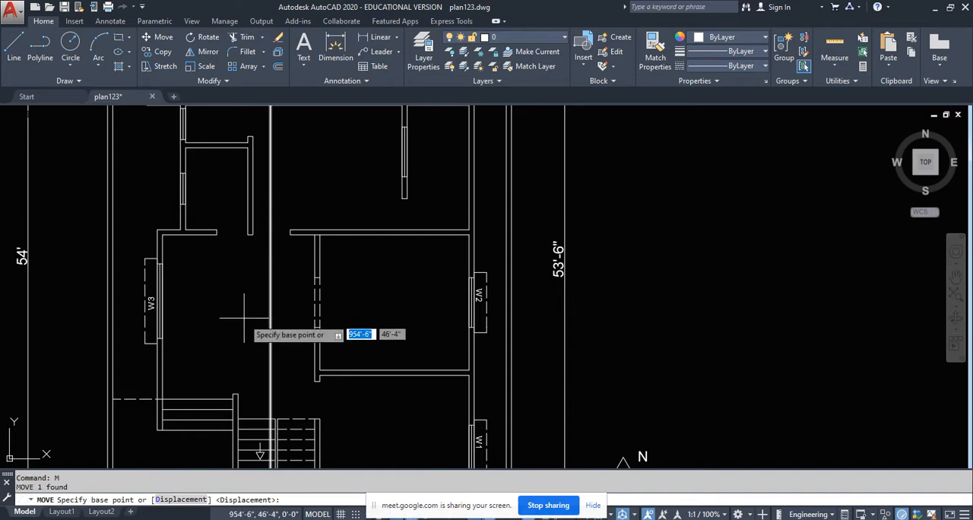
left_click(255, 309)
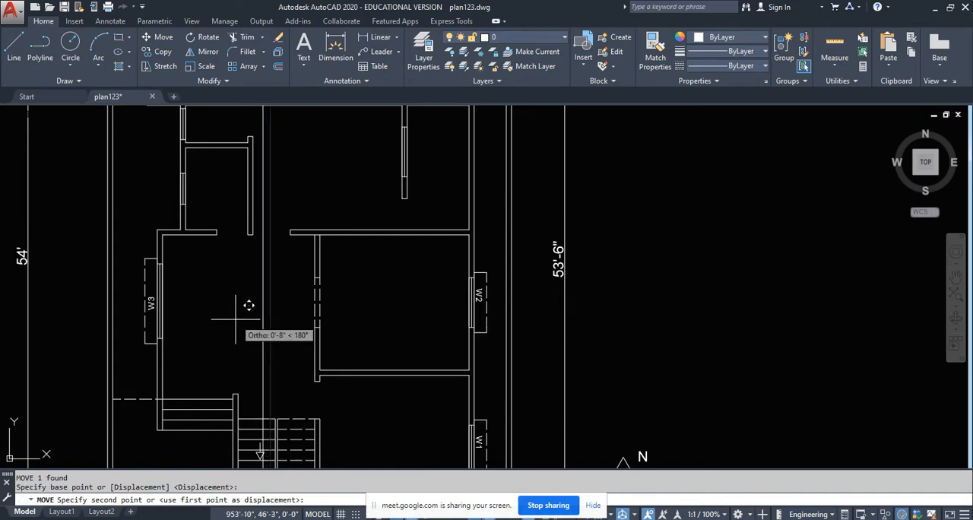
left_click(236, 320)
- Change the section polyline's linetype to ACAD_ISO02W100 and clear the selection
scroll(286, 322, "down", 1)
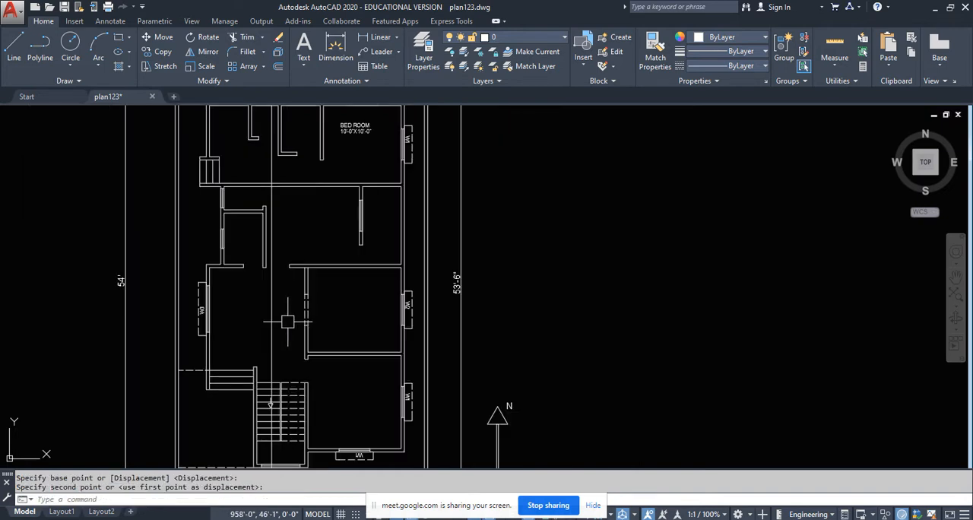
scroll(293, 281, "up", 6)
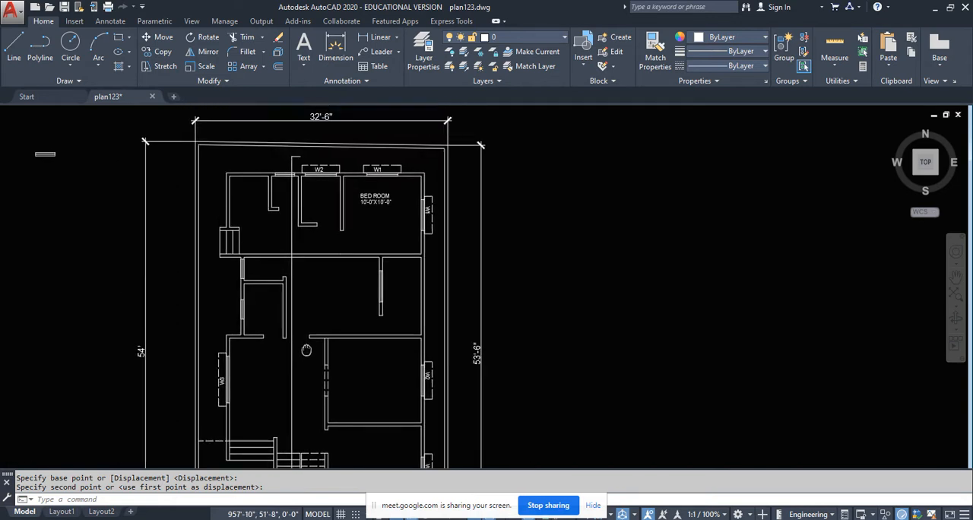
left_click(307, 234)
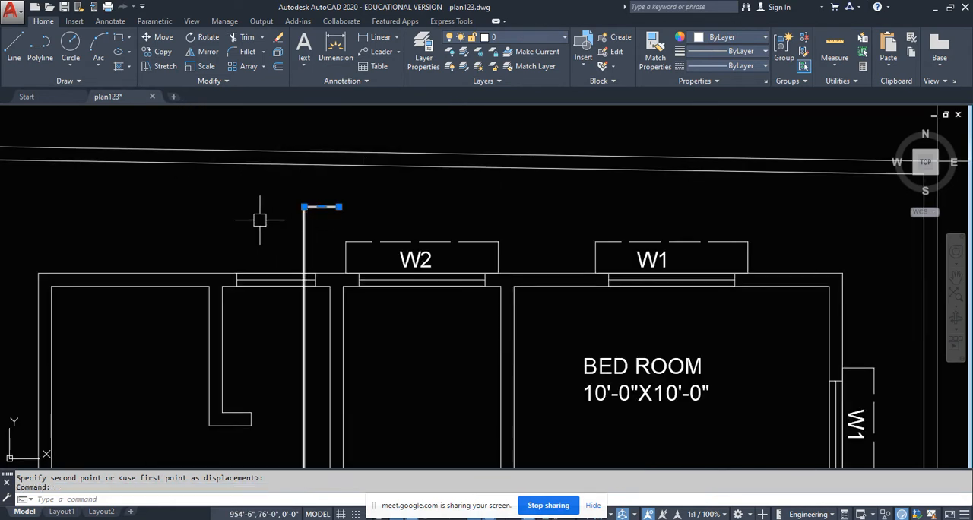
scroll(259, 220, "down", 4)
left_click(720, 65)
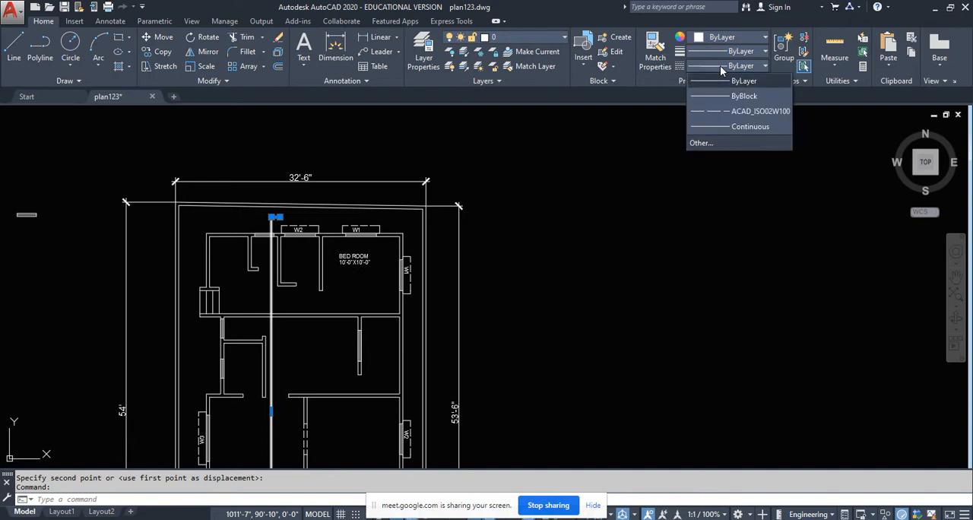
left_click(715, 114)
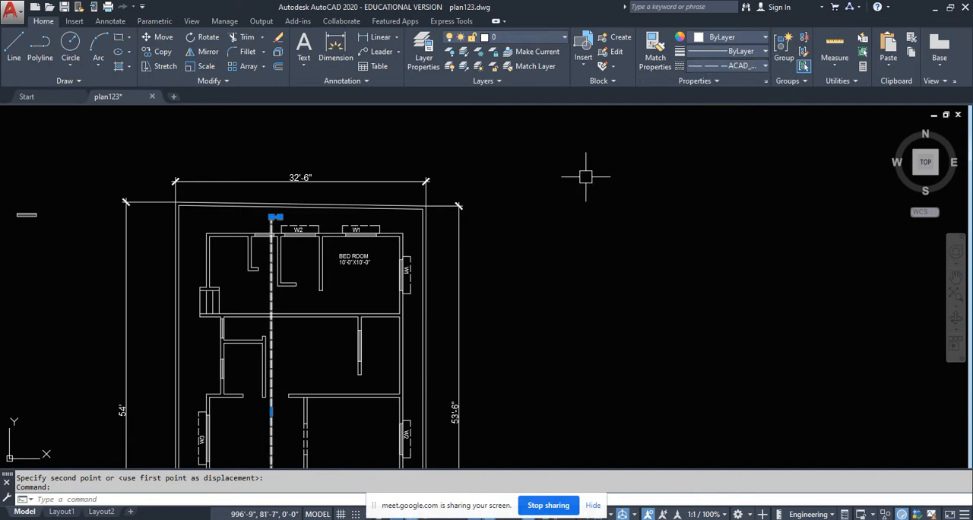
key("Escape")
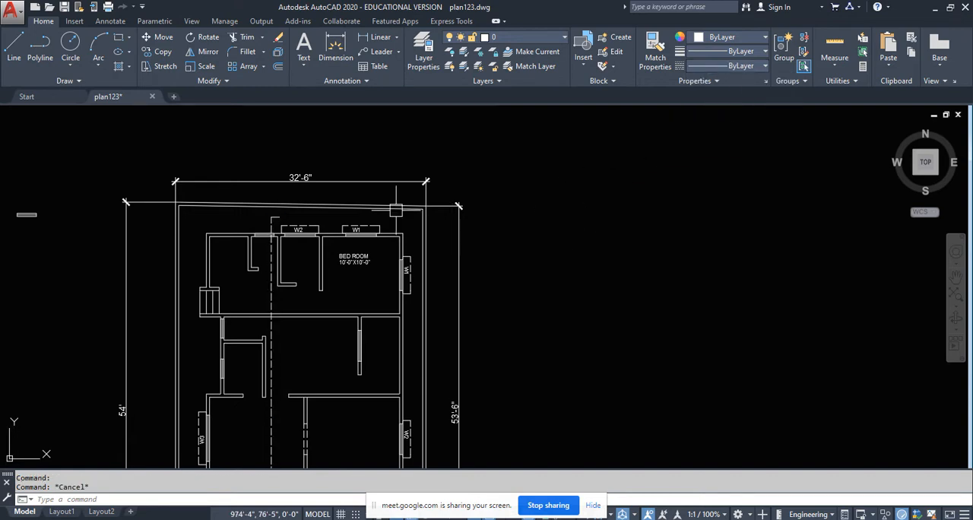
- Draw a diagonal line from the outer end of the section line's lower leg back to its vertical part, closing a triangular arrowhead
scroll(396, 211, "down", 4)
scroll(319, 345, "up", 4)
scroll(300, 356, "up", 3)
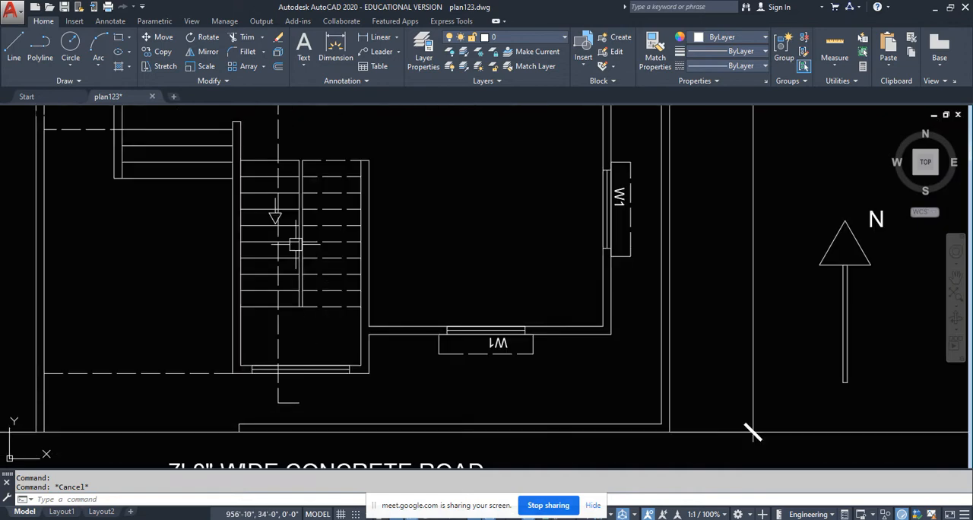
scroll(297, 304, "down", 5)
scroll(260, 303, "up", 7)
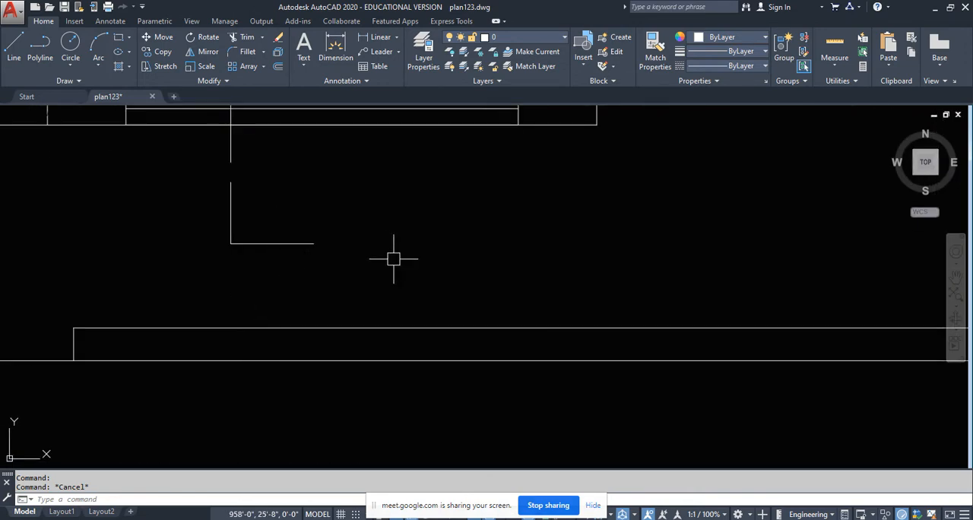
left_click(14, 47)
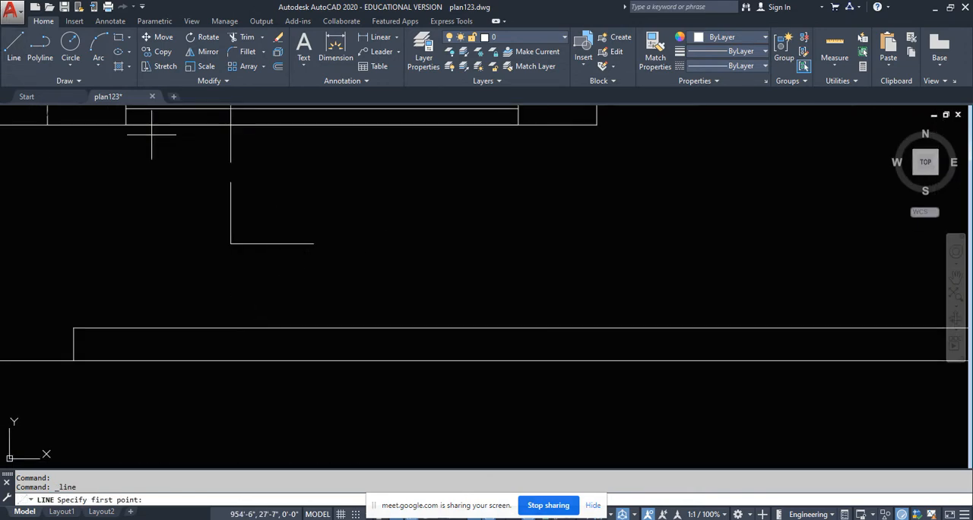
left_click(313, 243)
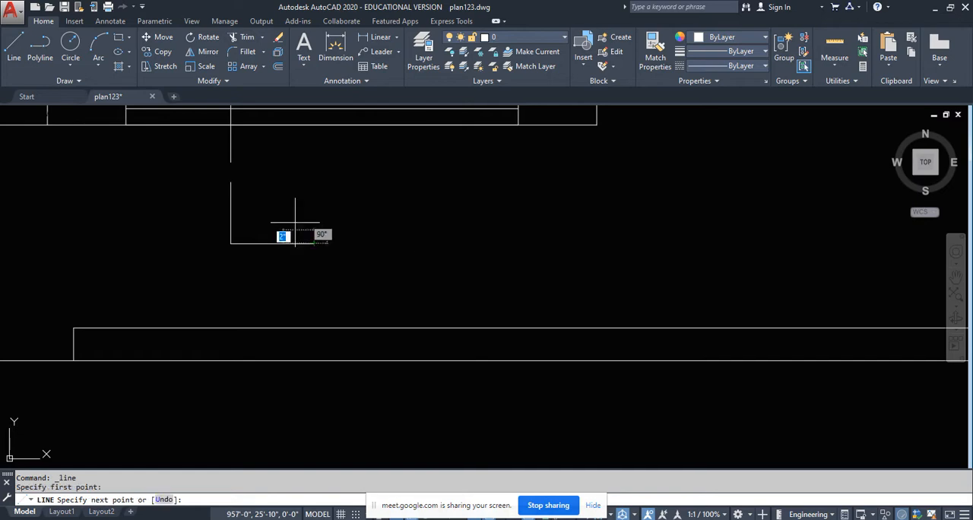
left_click(228, 203)
key("Return")
- Draw a diagonal line from the outer end of the section line's upper leg back to its vertical part, closing the upper arrowhead
scroll(289, 266, "down", 6)
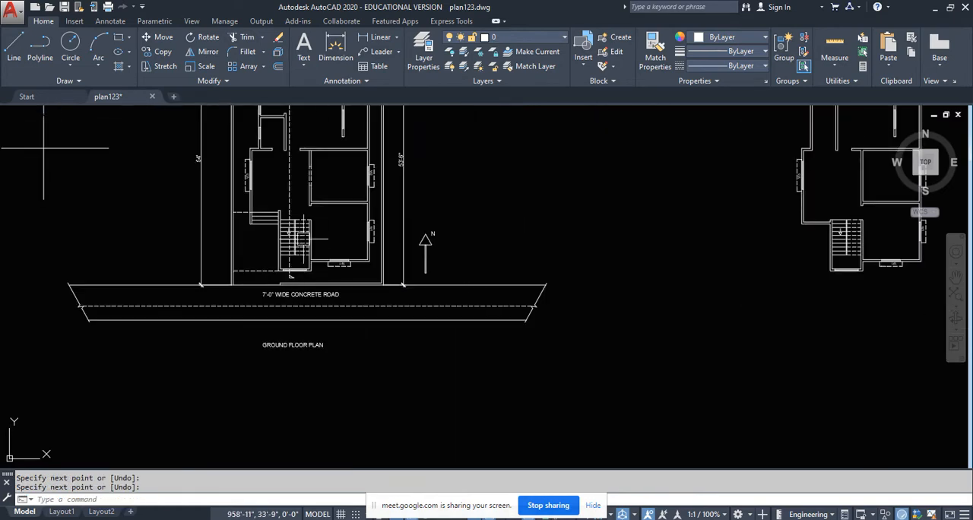
key("Return")
scroll(304, 186, "up", 8)
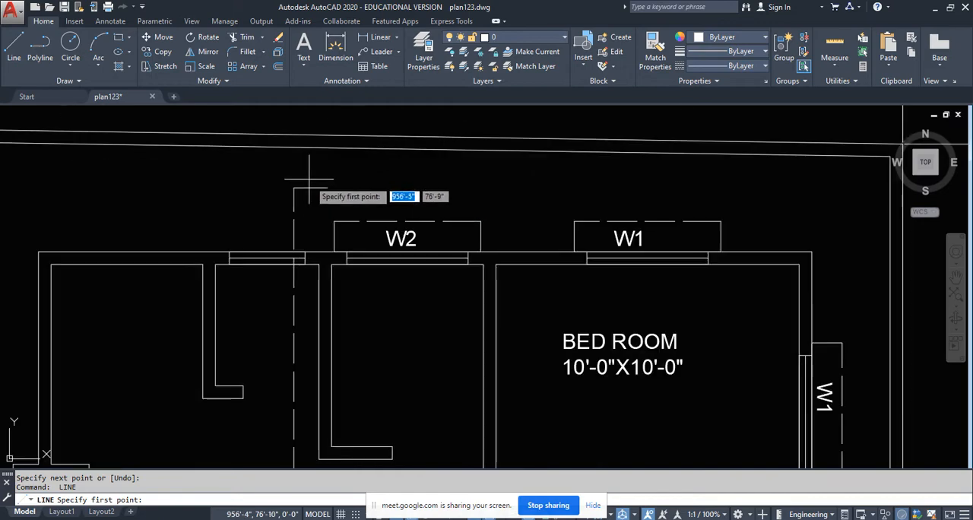
left_click(327, 187)
scroll(298, 199, "up", 4)
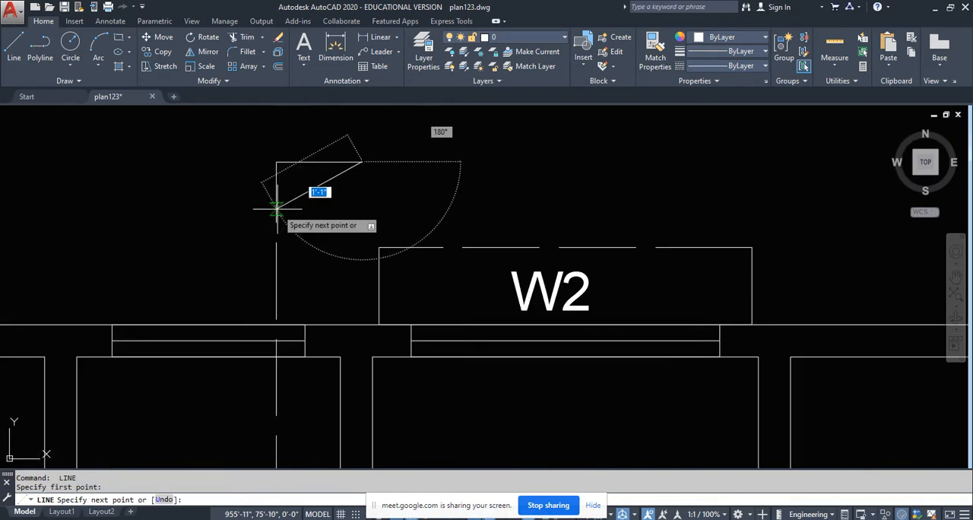
left_click(276, 207)
key("Return")
scroll(297, 221, "down", 5)
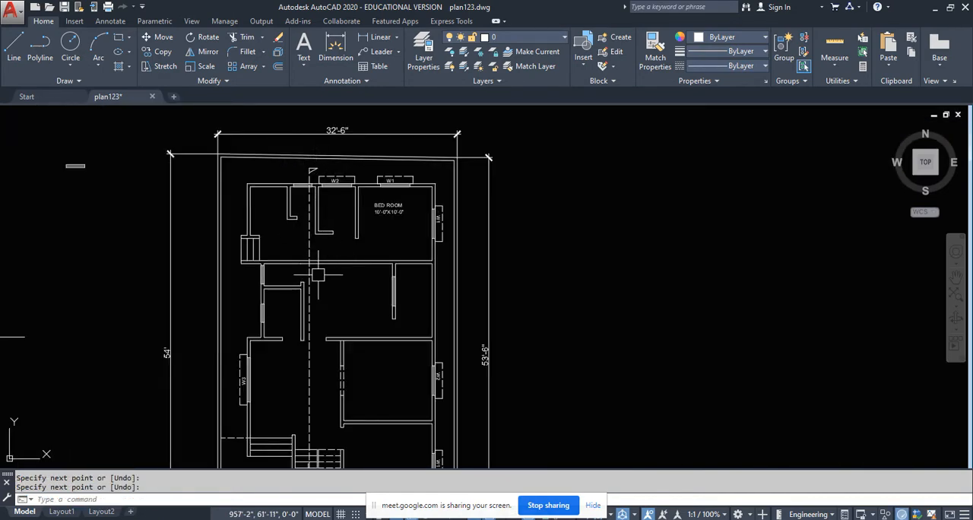
middle_click_drag(318, 274, 322, 260)
middle_click_drag(317, 328, 329, 290)
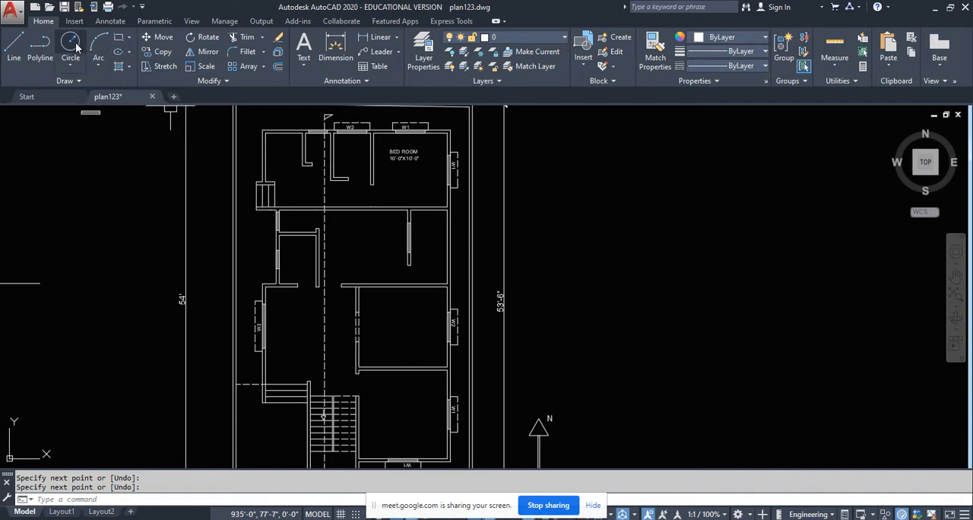
- Draw a circle with a radius of about 1'-5" in the room west of the section line, beside window W3
left_click(76, 48)
left_click(295, 314)
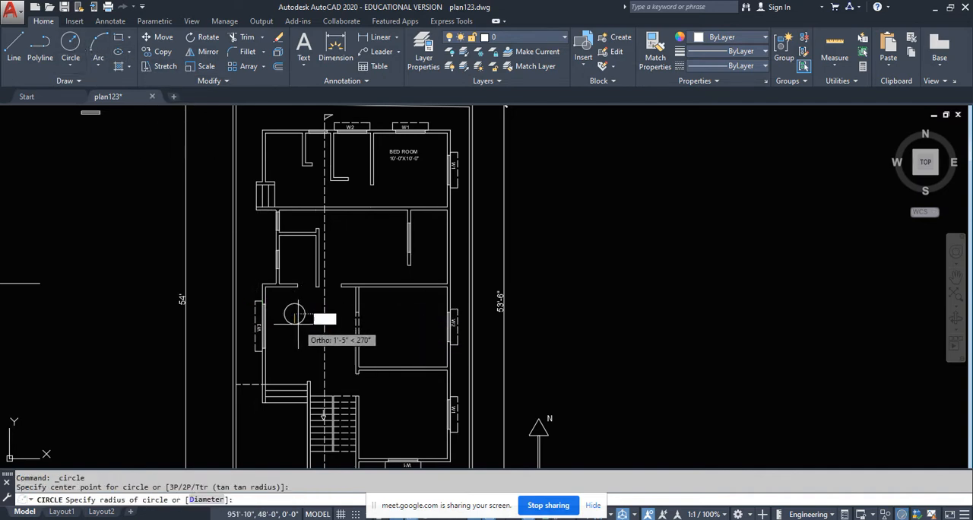
left_click(296, 325)
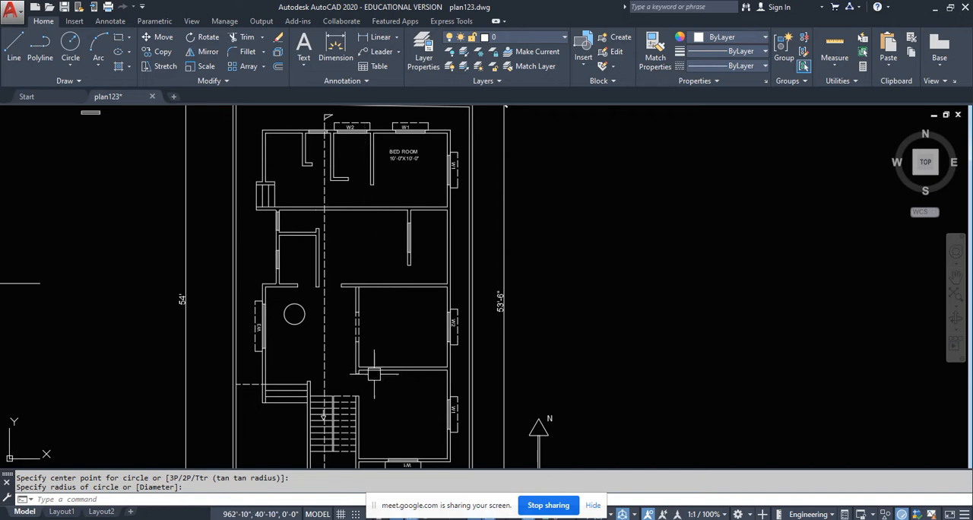
scroll(369, 314, "down", 2)
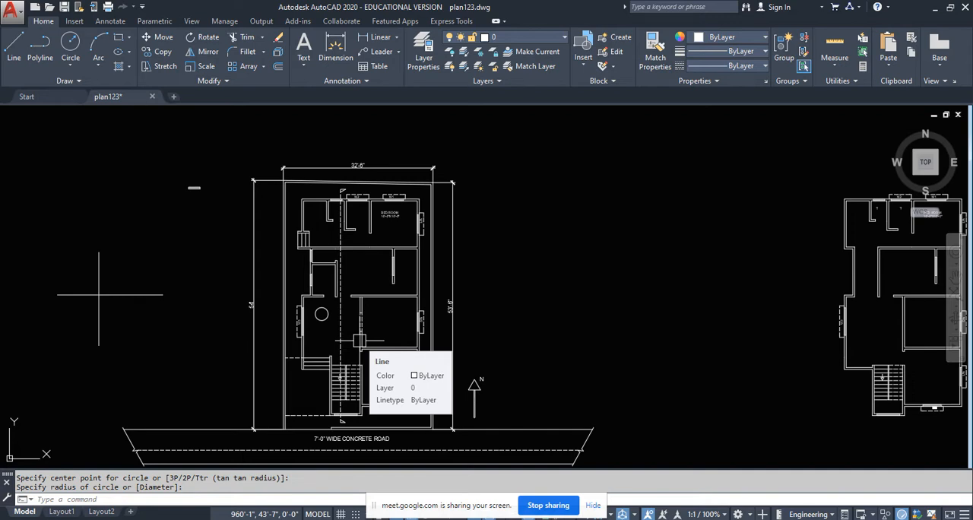
scroll(98, 319, "down", 3)
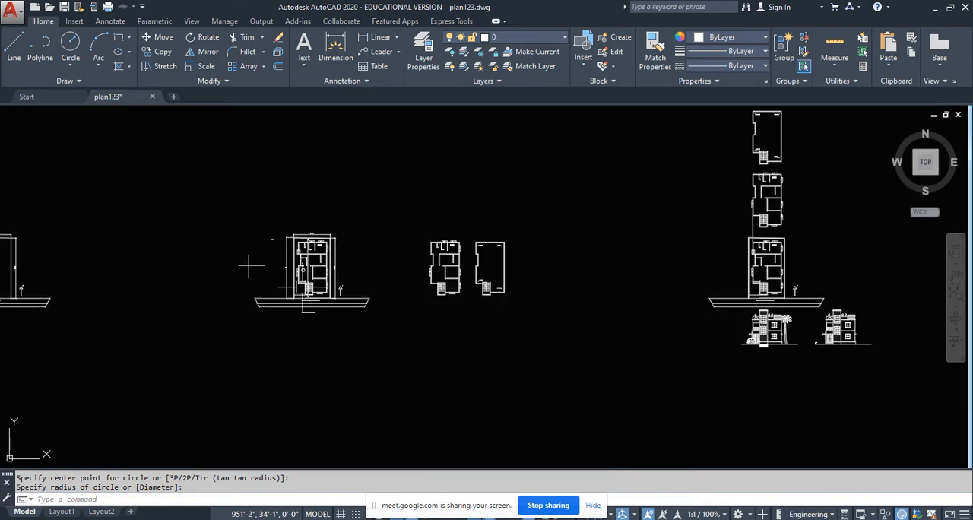
scroll(252, 265, "up", 2)
left_click(237, 134)
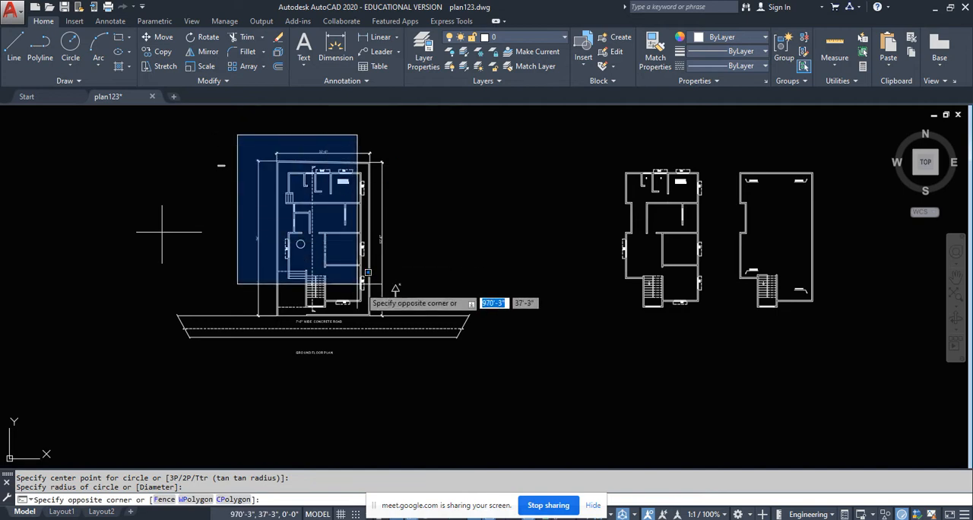
left_click(405, 346)
left_click(449, 363)
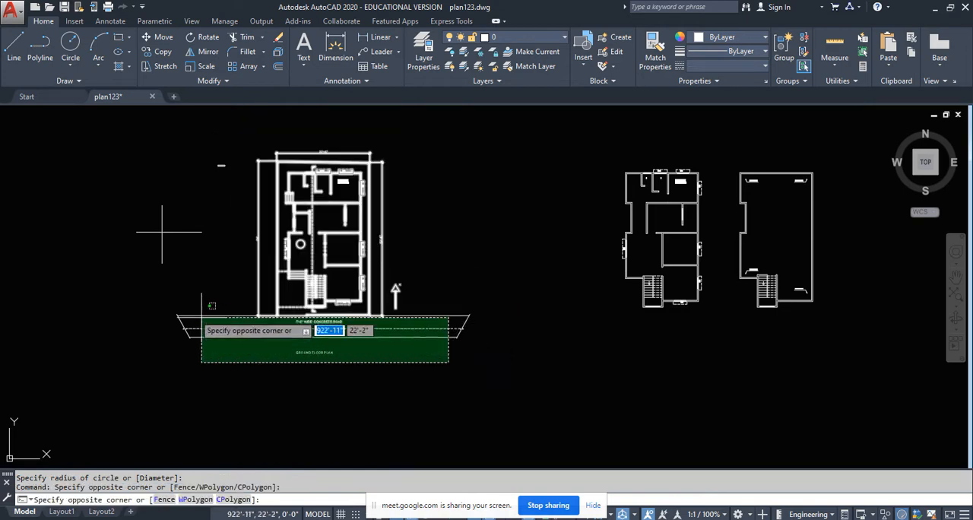
left_click(372, 379)
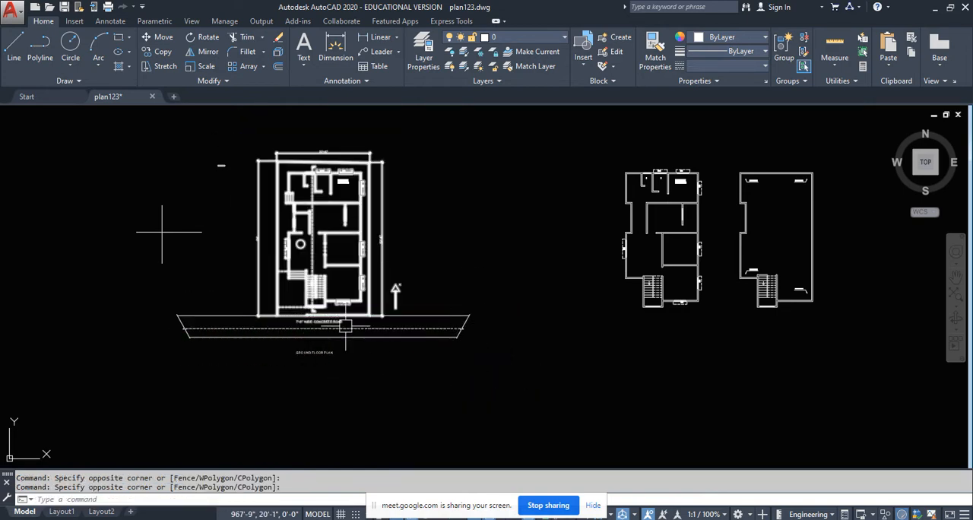
scroll(315, 328, "up", 2)
scroll(290, 328, "down", 3)
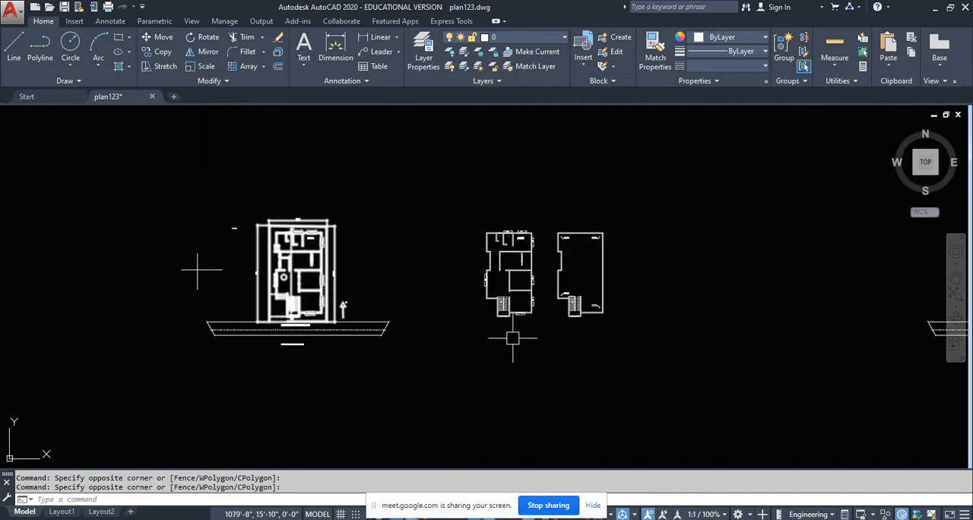
middle_click_drag(590, 338, 239, 341)
middle_click_drag(19, 301, 226, 297)
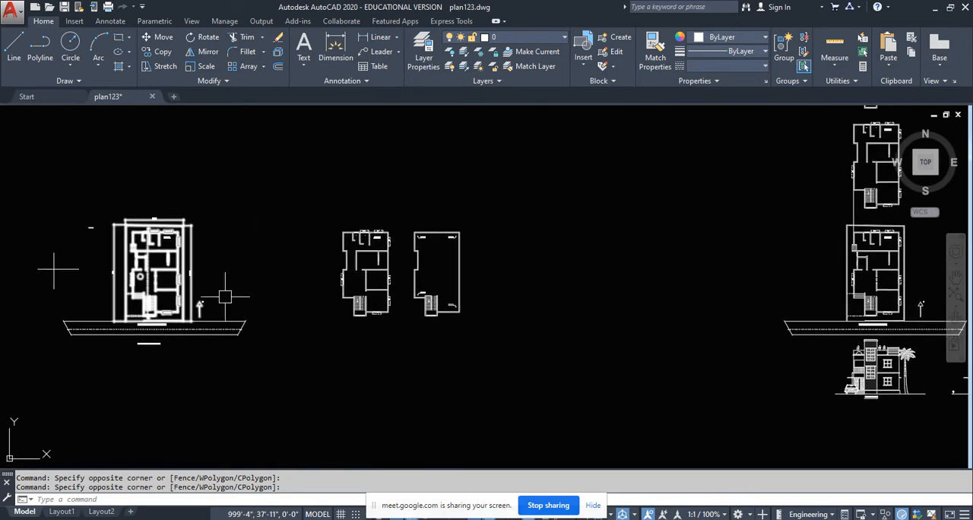
scroll(76, 251, "up", 4)
left_click(187, 153)
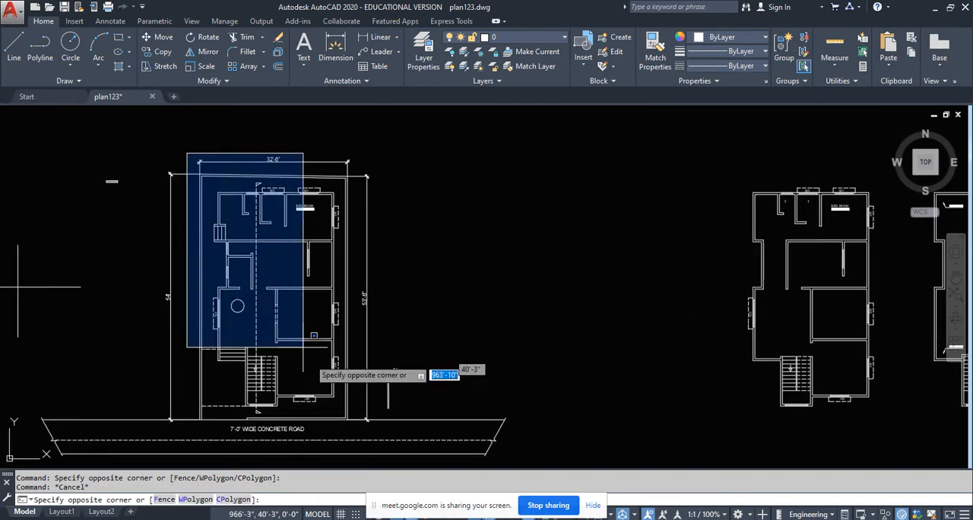
left_click(350, 427)
mouse_move(323, 415)
middle_mouse_down()
mouse_move(312, 378)
mouse_move(257, 385)
middle_mouse_up()
key("Escape")
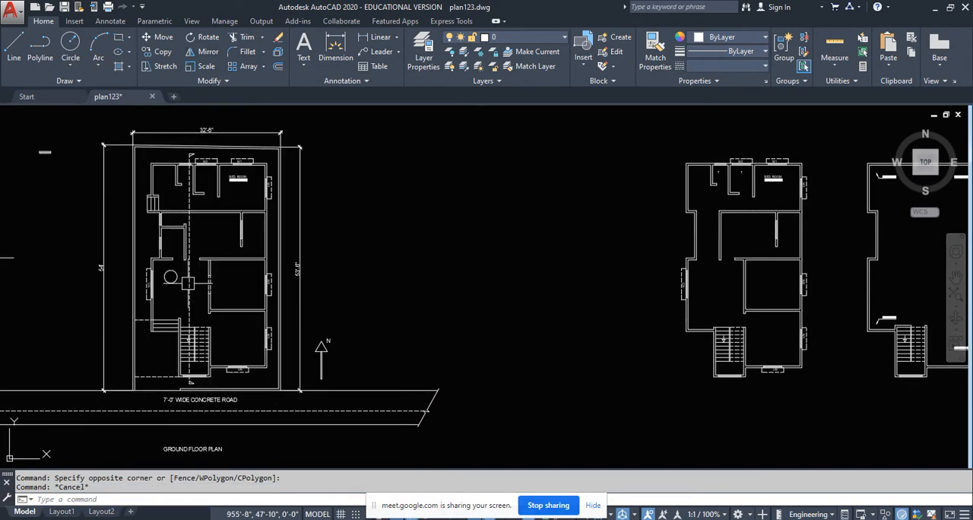
- Copy the ground floor plan with its section line and circle horizontally to the empty area west of the other drawings
left_click(189, 282)
middle_click_drag(431, 276, 260, 260)
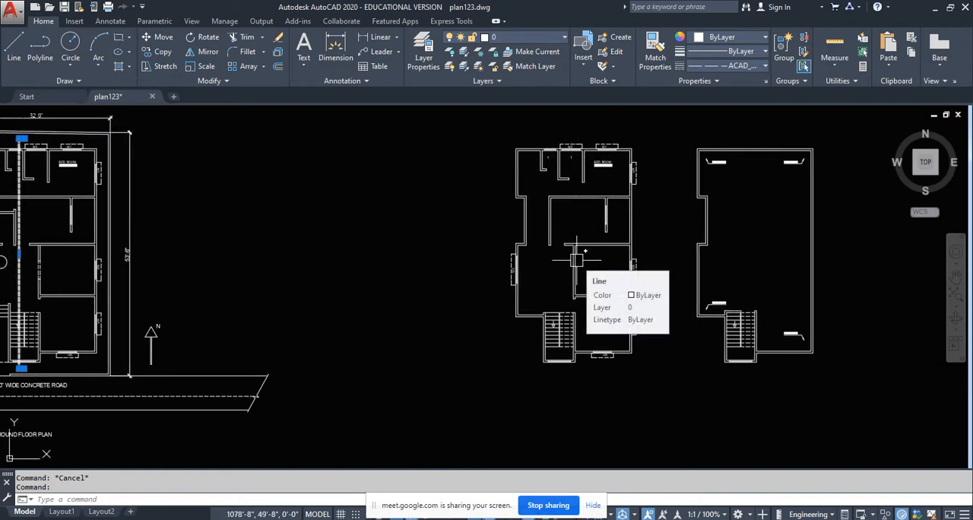
scroll(583, 258, "down", 2)
middle_click_drag(368, 292, 426, 282)
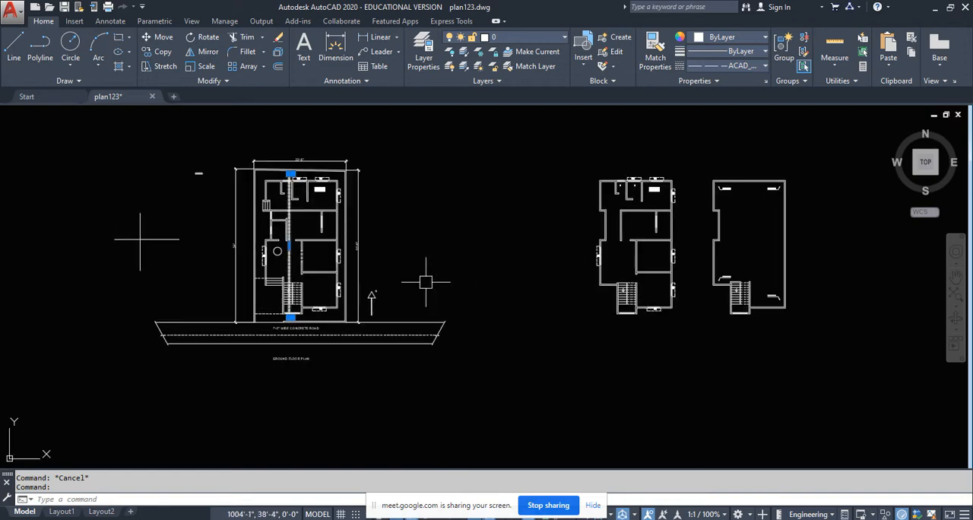
scroll(266, 272, "up", 4)
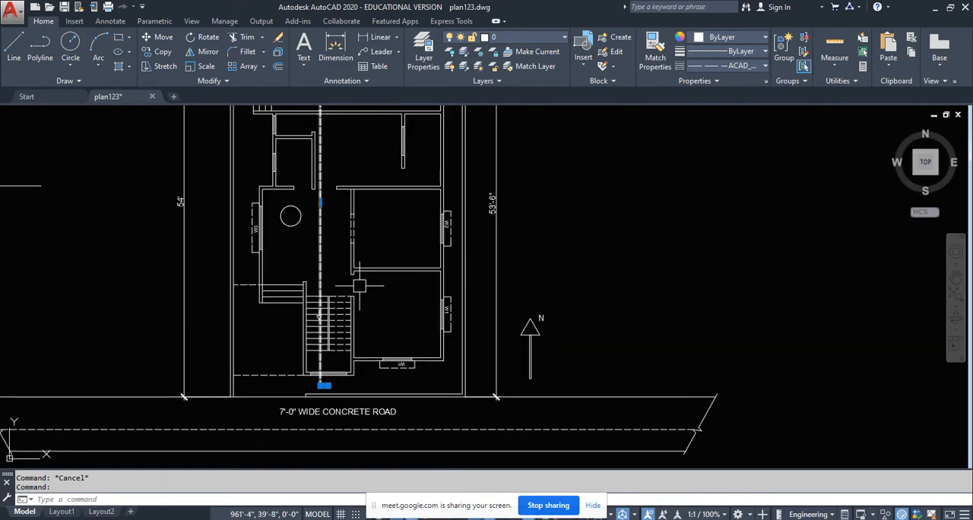
scroll(409, 280, "down", 4)
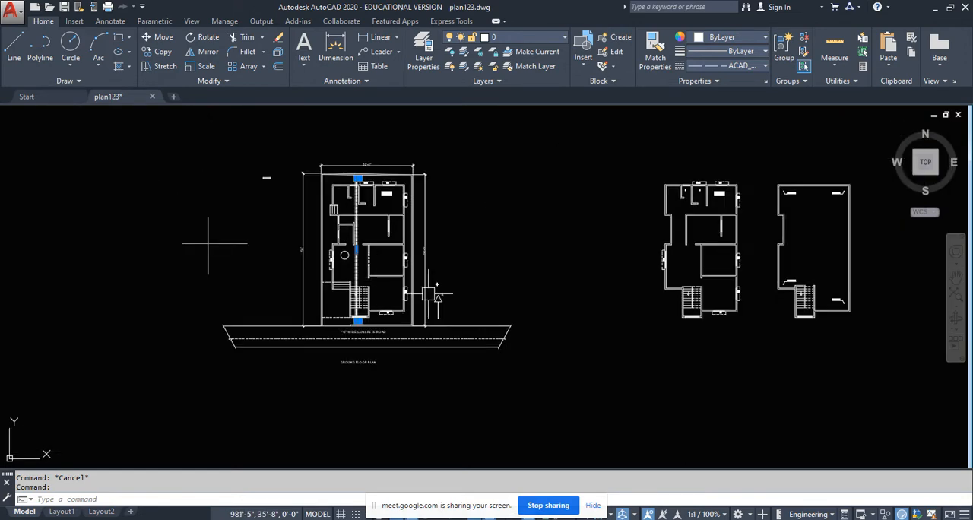
left_click(323, 136)
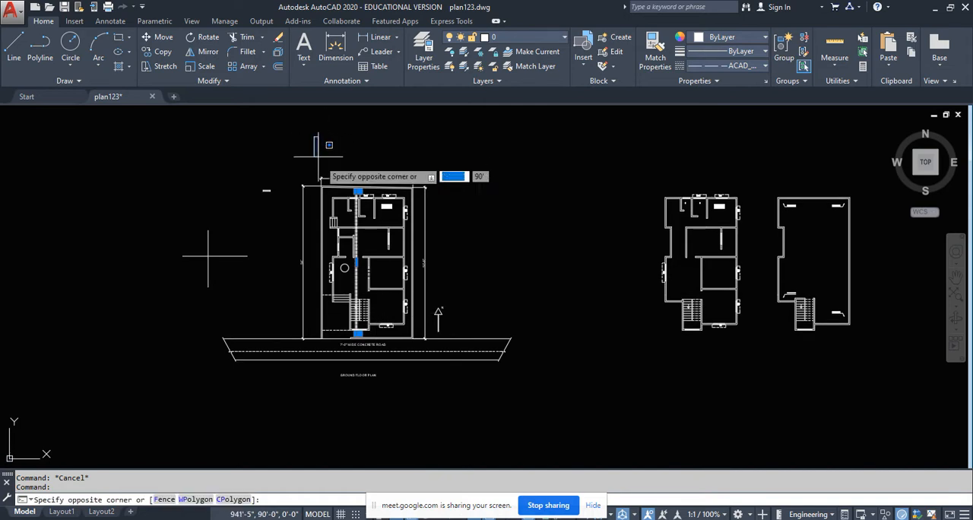
left_click(543, 363)
scroll(402, 329, "up", 2)
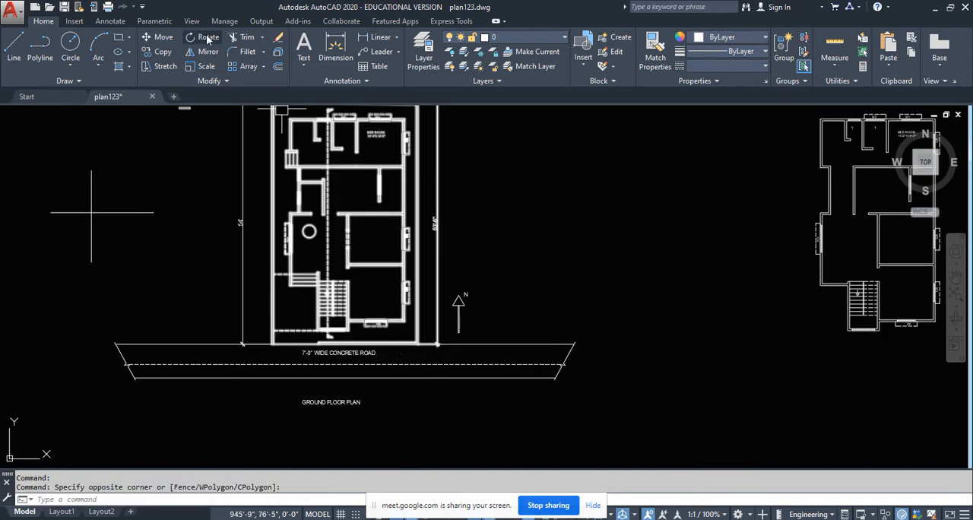
left_click(163, 51)
left_click(374, 281)
scroll(508, 285, "down", 8)
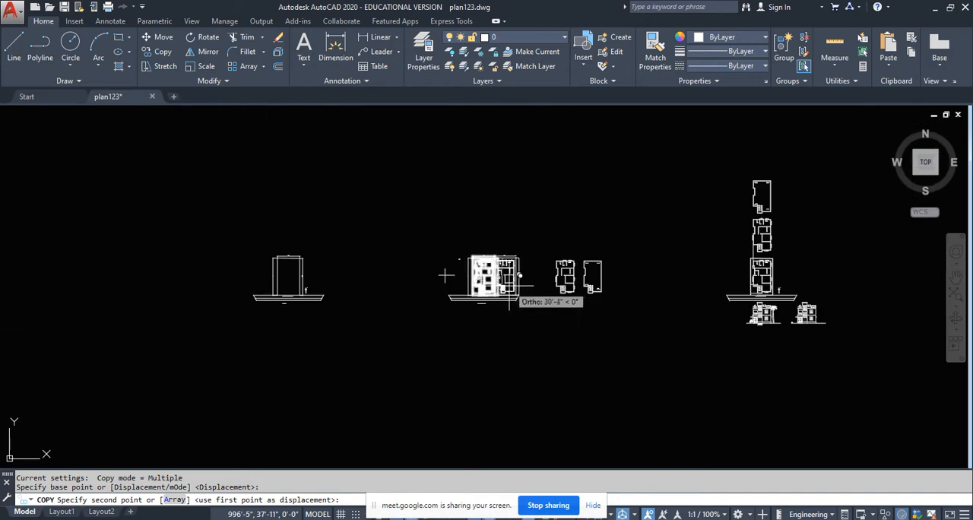
left_click(67, 308)
key("Escape")
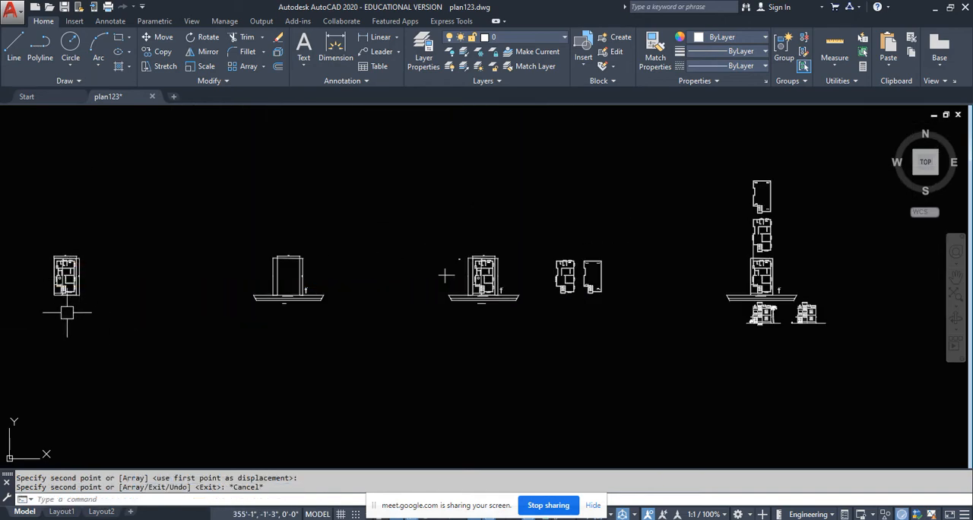
- Rotate the copied plan 90° counterclockwise about the circle's centre, so the section line runs horizontally
middle_click_drag(64, 302, 184, 306)
scroll(174, 294, "up", 8)
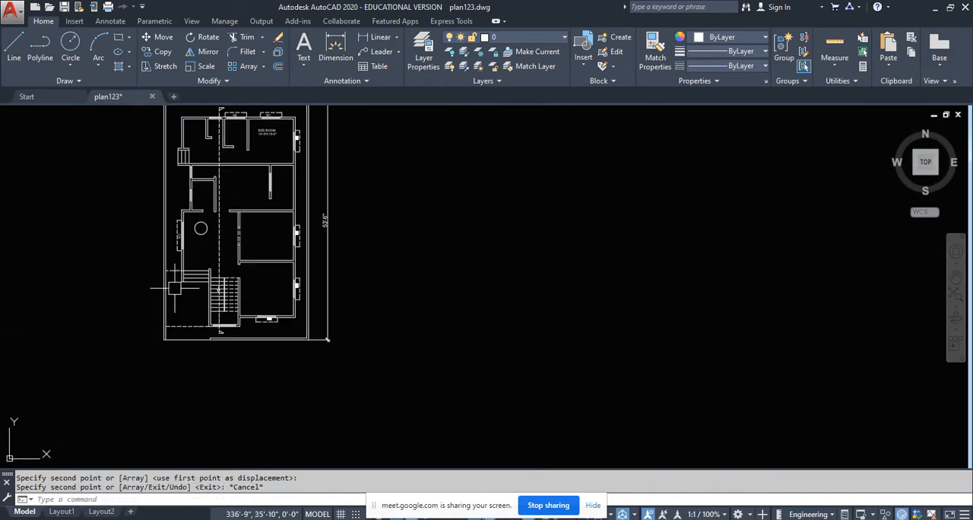
scroll(246, 302, "down", 2)
left_click(184, 159)
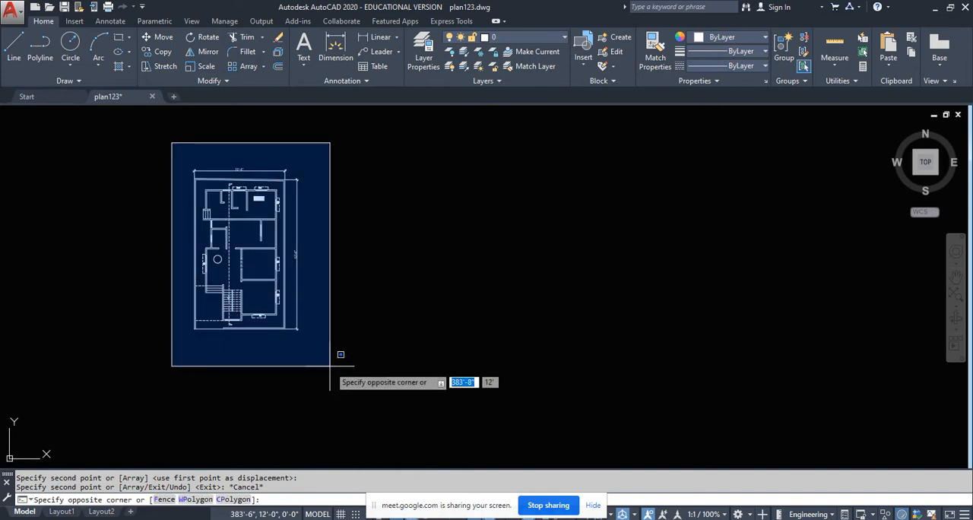
left_click(331, 341)
scroll(224, 273, "up", 4)
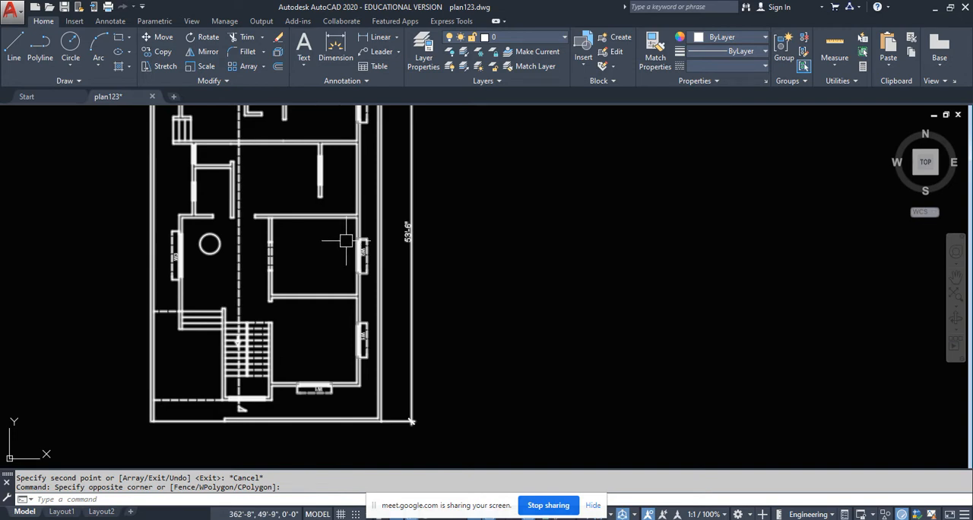
scroll(346, 241, "down", 2)
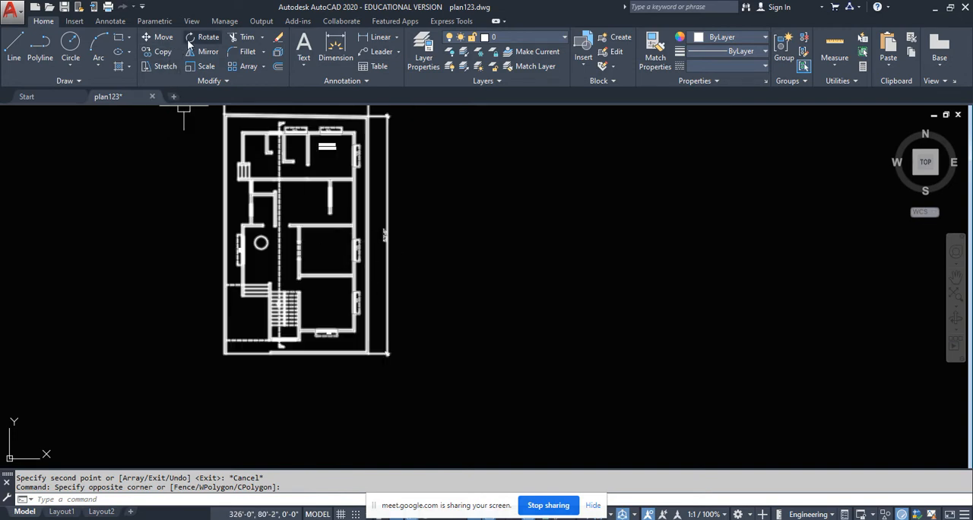
scroll(261, 243, "up", 6)
left_click(265, 237)
scroll(265, 238, "down", 6)
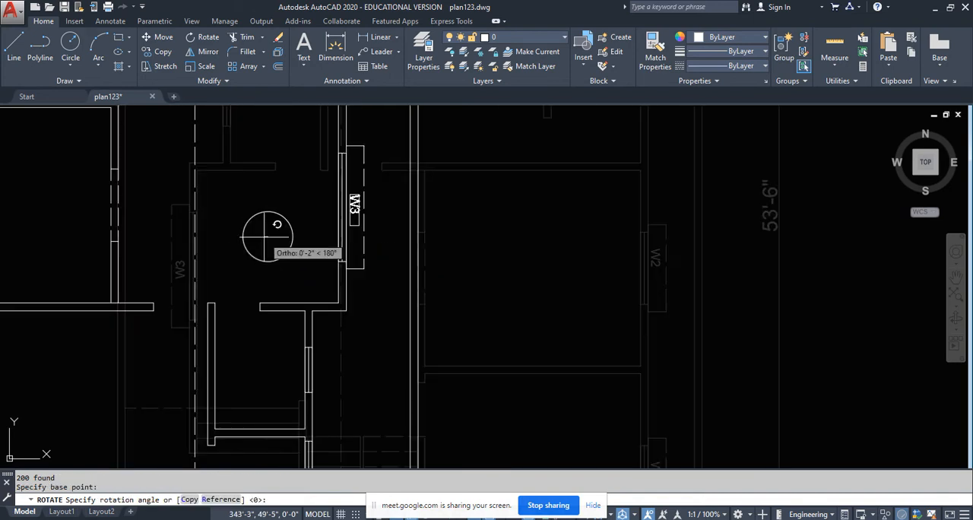
scroll(265, 237, "down", 4)
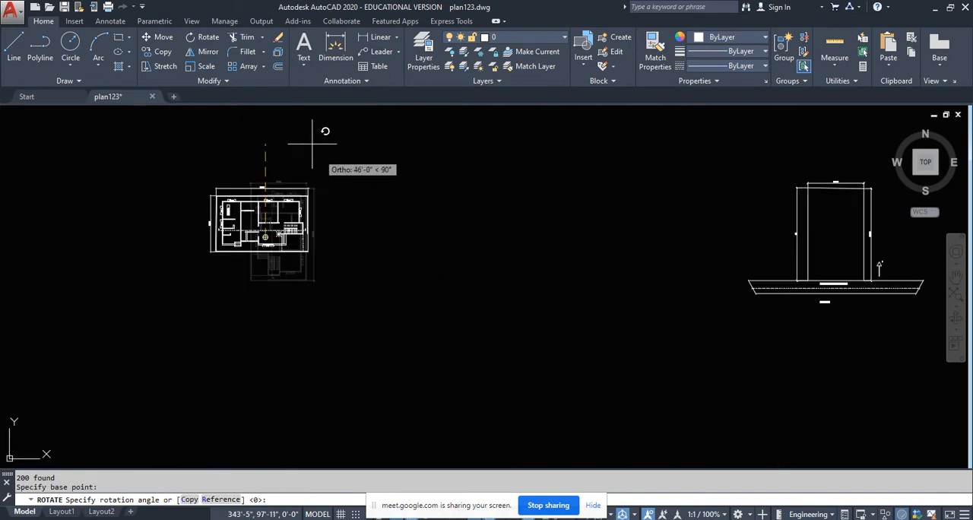
left_click(271, 142)
- Examine the walls, windows and stairs that the section line crosses in the rotated plan
scroll(216, 236, "up", 6)
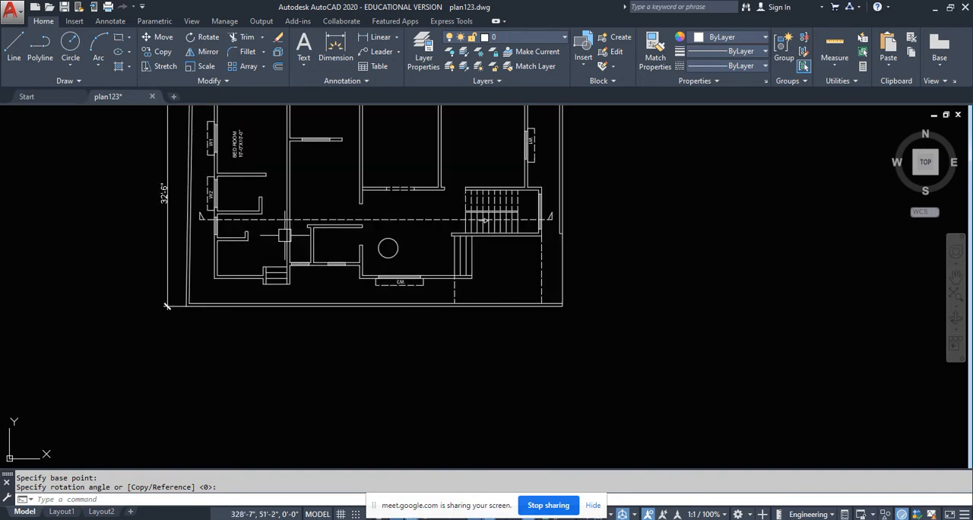
scroll(334, 251, "up", 2)
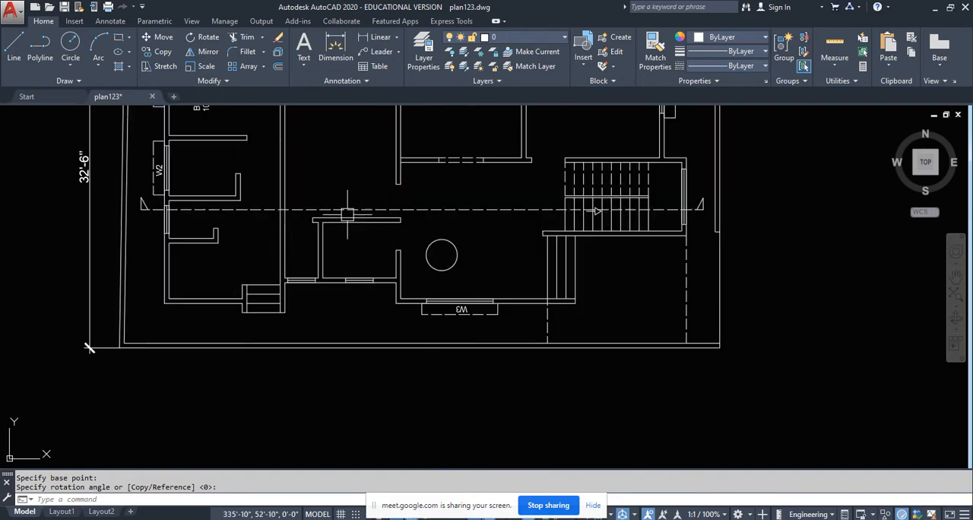
scroll(357, 222, "up", 2)
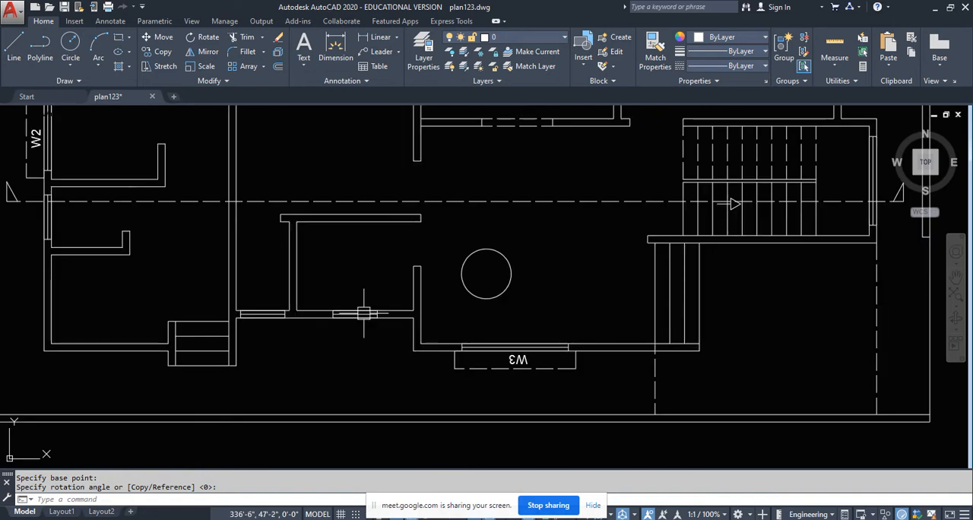
scroll(365, 308, "down", 4)
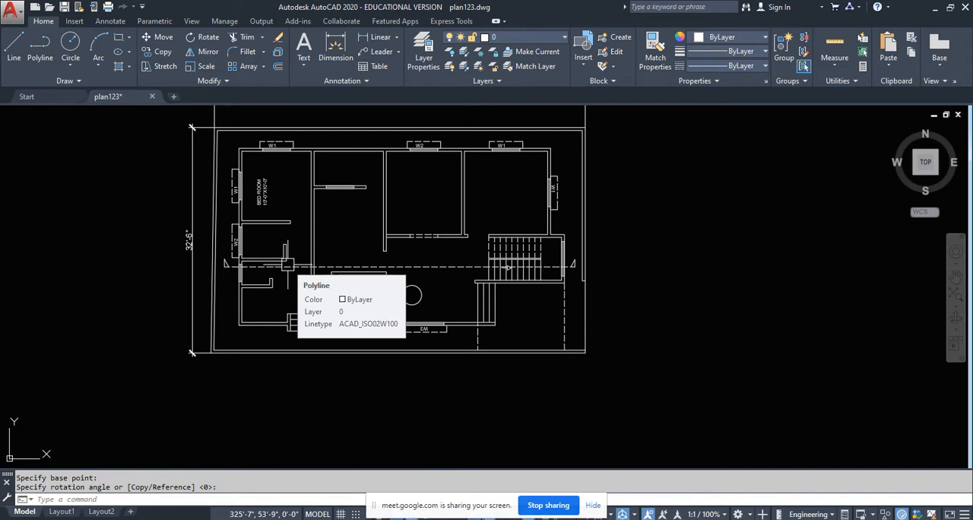
scroll(224, 249, "up", 5)
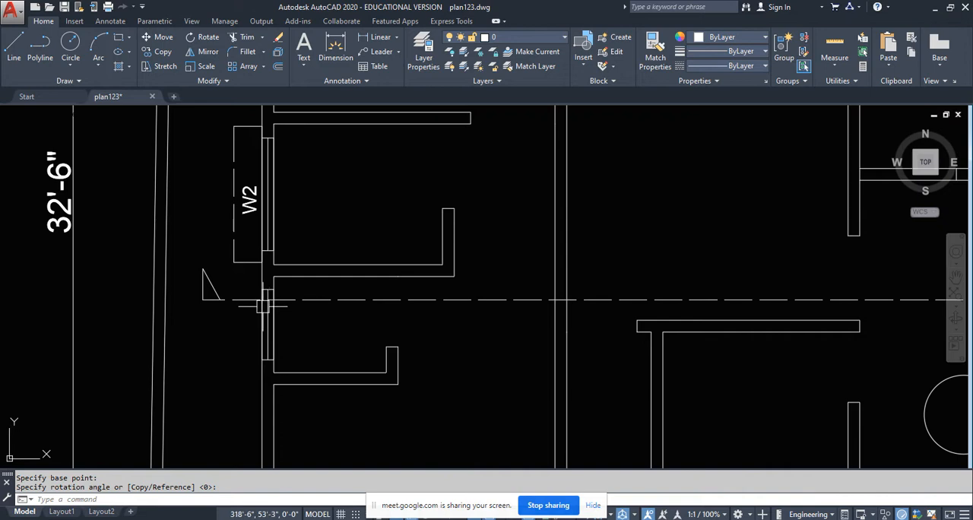
scroll(262, 305, "down", 5)
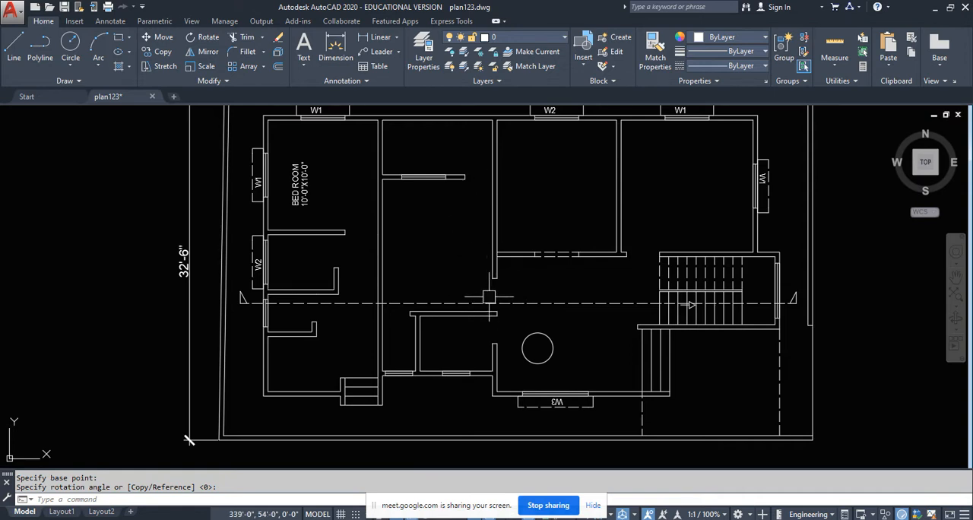
middle_click_drag(507, 295, 443, 295)
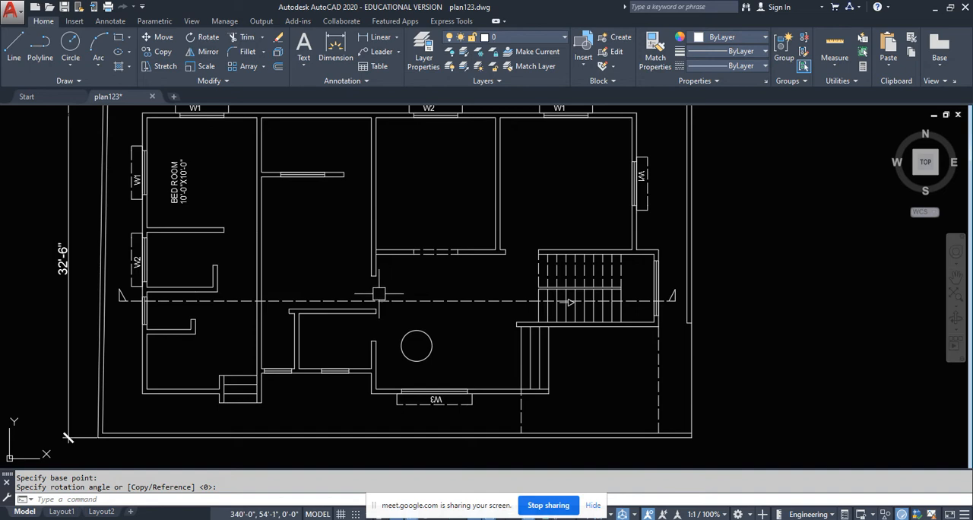
middle_click_drag(441, 284, 400, 296)
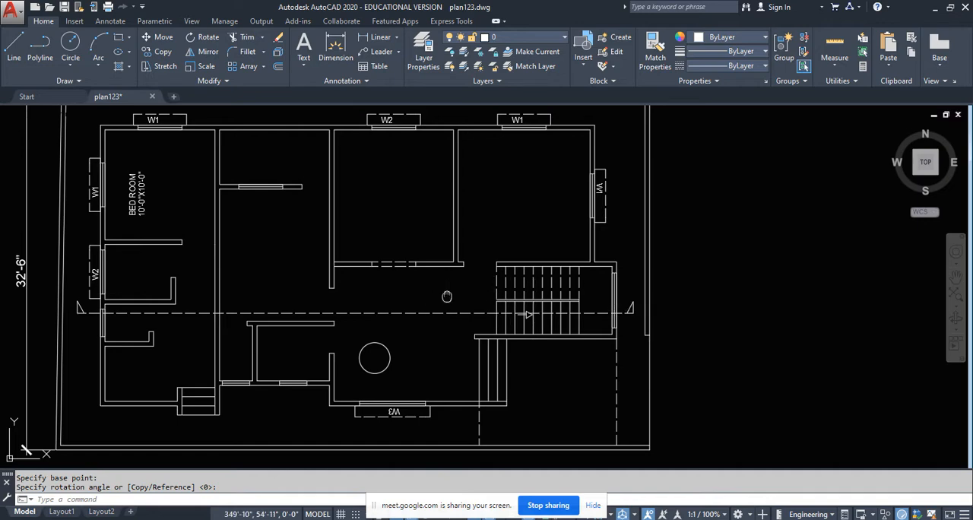
middle_click_drag(448, 296, 524, 276)
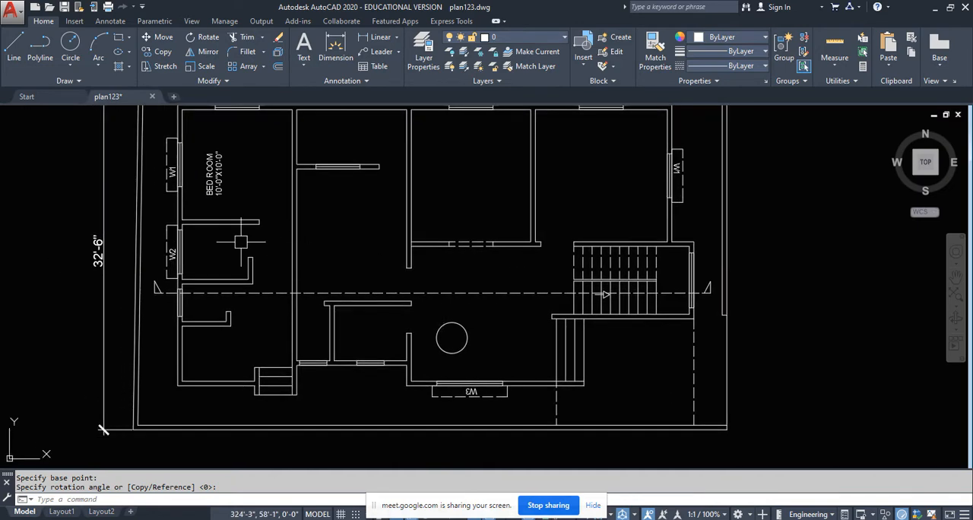
middle_click_drag(240, 242, 316, 292)
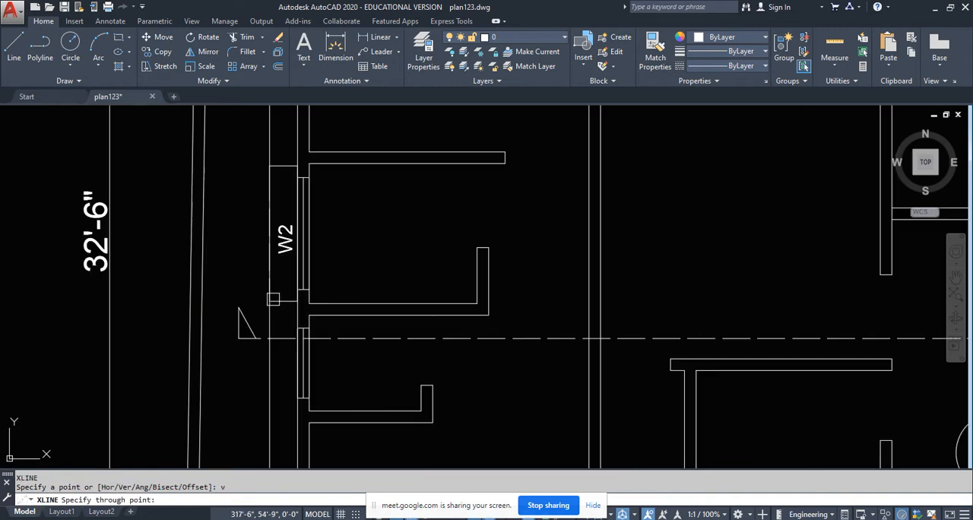
- Draw vertical construction lines through the outer edge of the W2 projection and both faces of the rotated plan's west outer wall
left_click(269, 299)
middle_click_drag(185, 311, 208, 232)
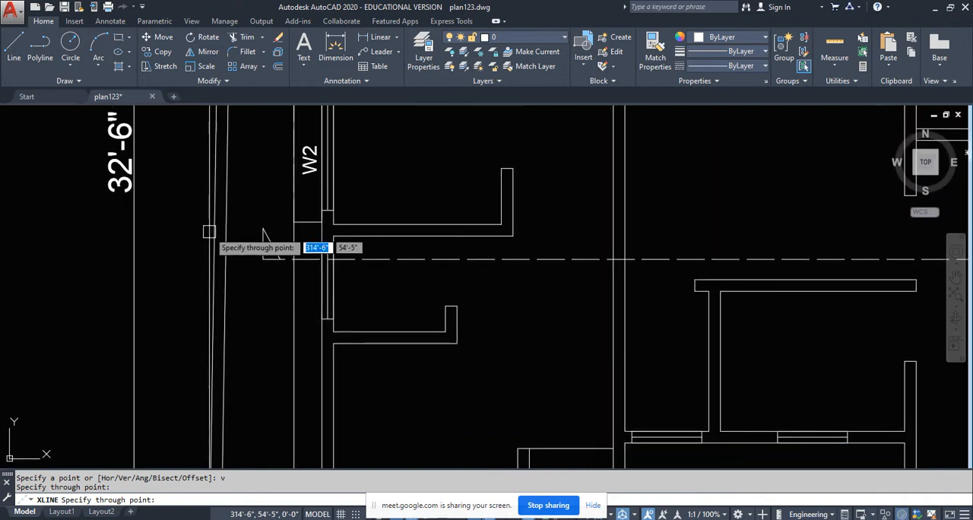
scroll(351, 260, "up", 6)
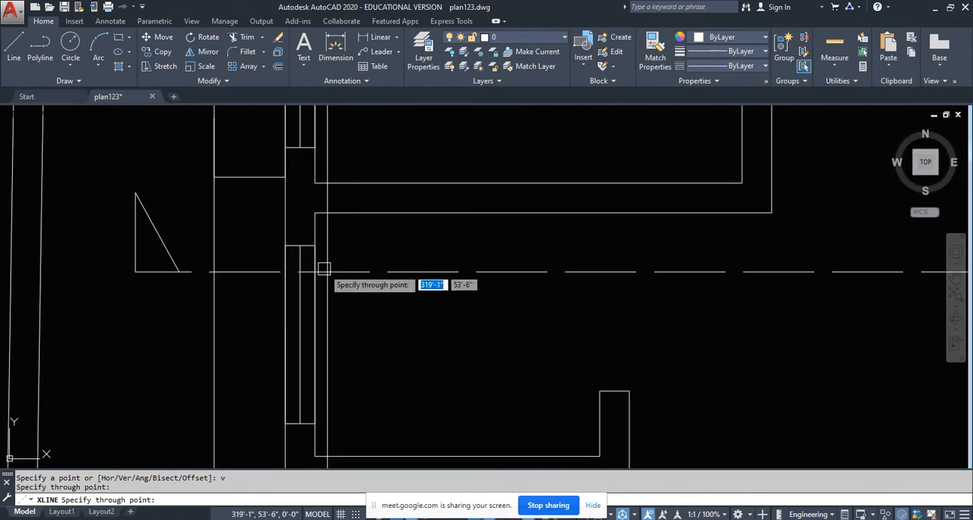
left_click(251, 266)
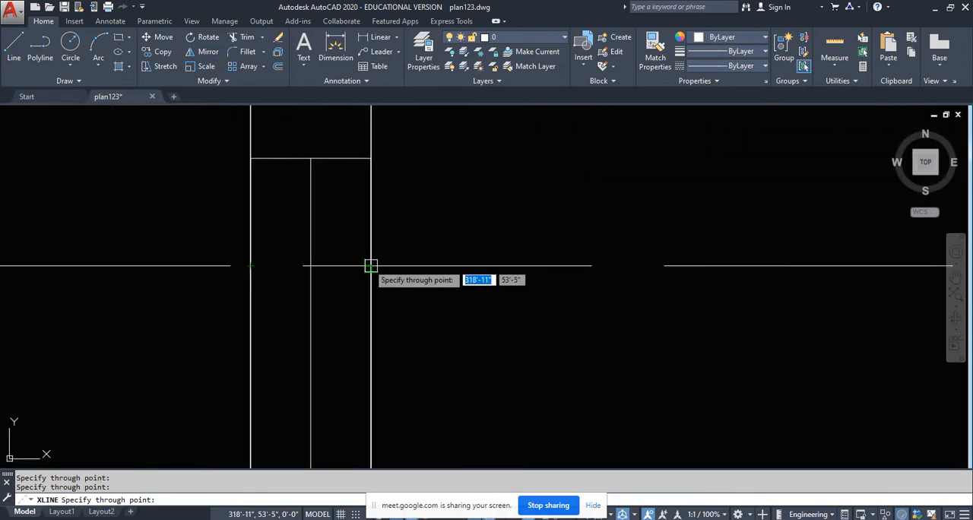
scroll(231, 304, "down", 8)
middle_click_drag(402, 315, 303, 318)
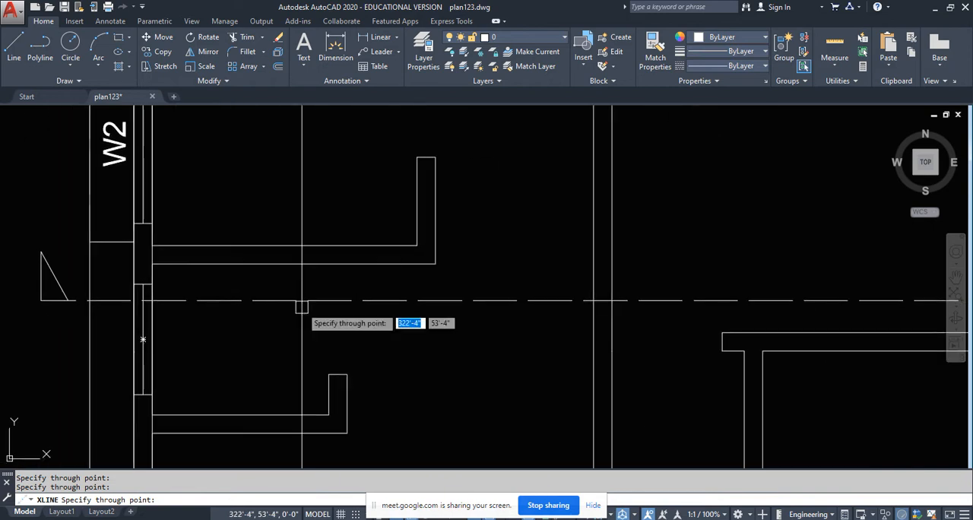
- Draw vertical construction lines through the free end of the bedroom's south wall and both faces of the long wall east of it
scroll(302, 307, "down", 4)
middle_click_drag(380, 274, 369, 372)
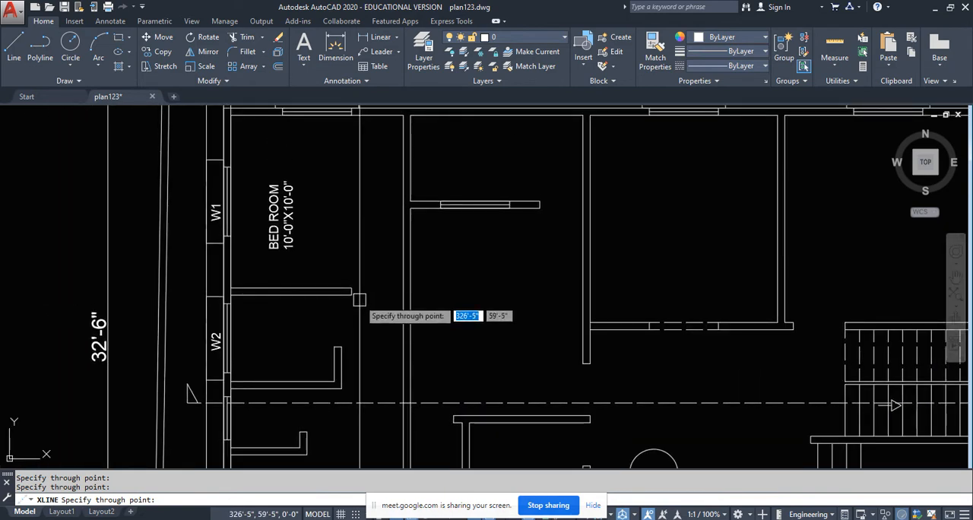
scroll(362, 297, "up", 2)
middle_click_drag(361, 310, 350, 267)
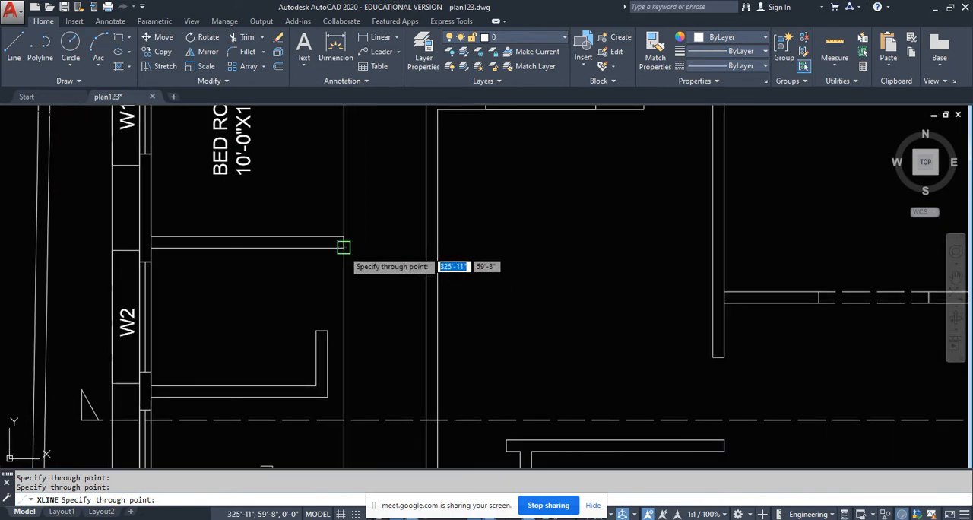
middle_click_drag(371, 329, 349, 228)
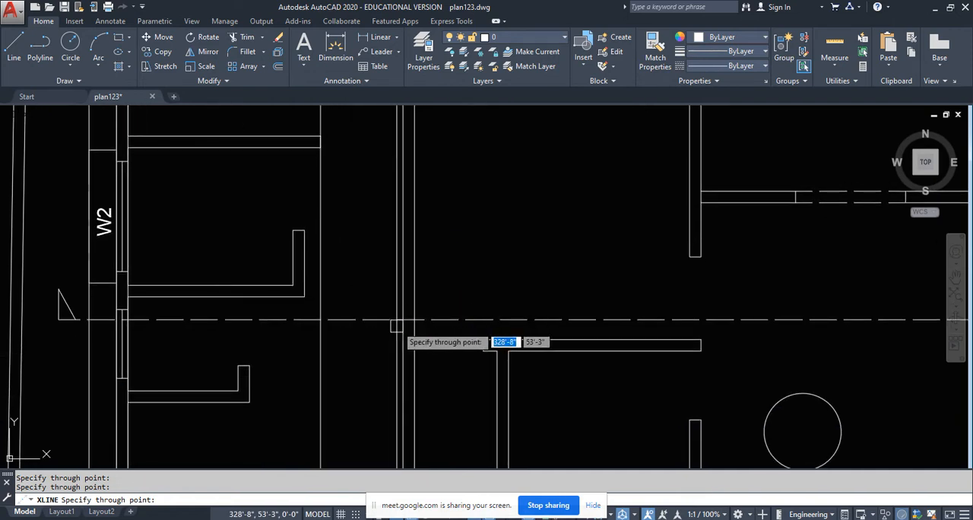
scroll(410, 321, "up", 4)
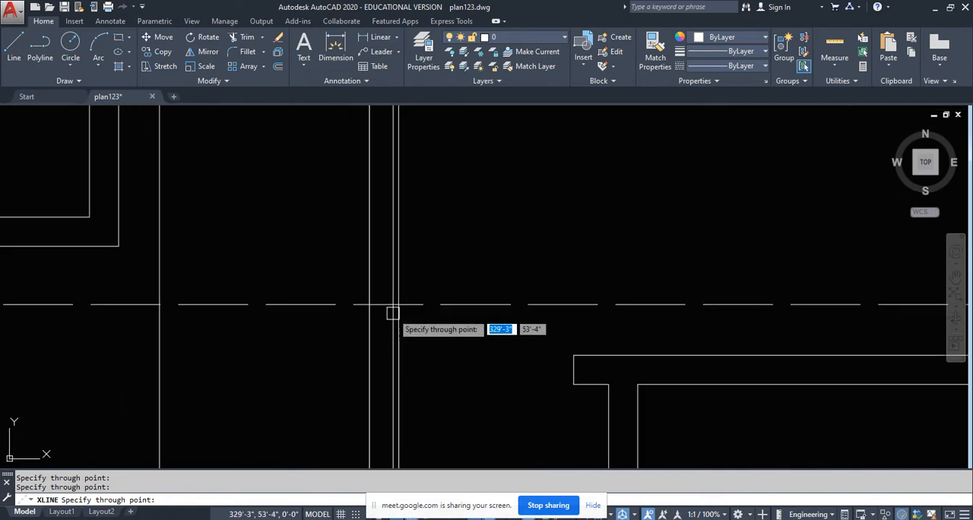
- Draw vertical construction lines through the free end of the short windowed partition and the west face of the next long wall
scroll(357, 319, "down", 5)
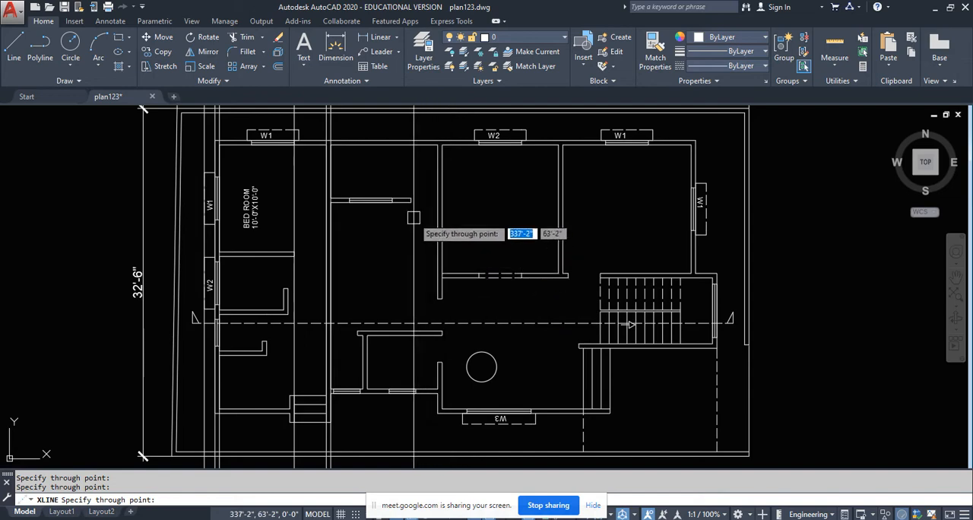
scroll(407, 228, "up", 4)
scroll(376, 228, "down", 5)
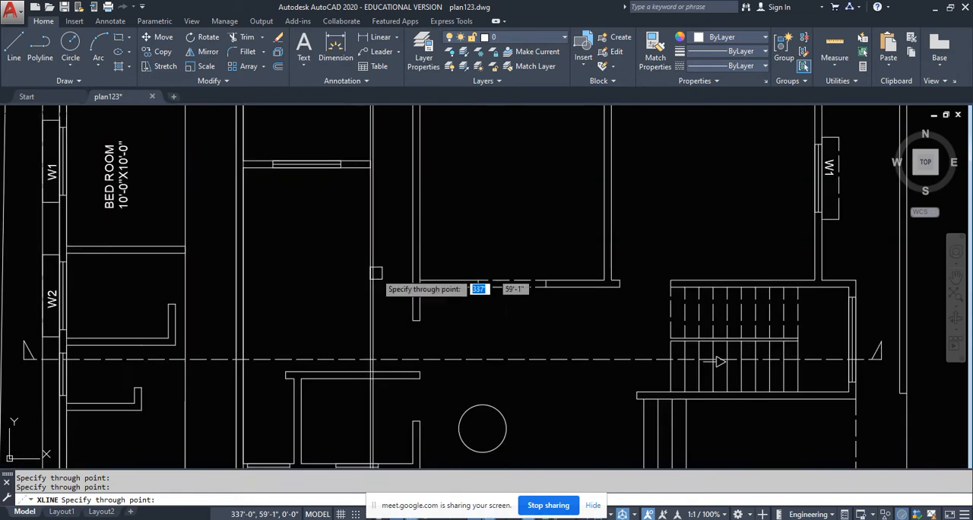
scroll(403, 329, "up", 4)
scroll(507, 304, "down", 5)
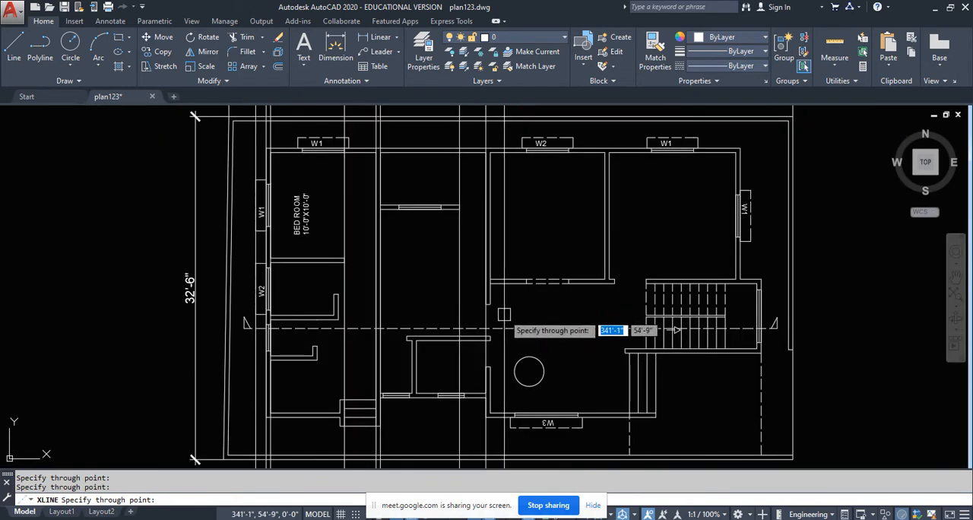
- Draw a vertical construction line through the outer face of the L-shaped partition's return just north of the section line
mouse_move(510, 331)
middle_mouse_down()
mouse_move(513, 305)
mouse_move(446, 289)
middle_mouse_up()
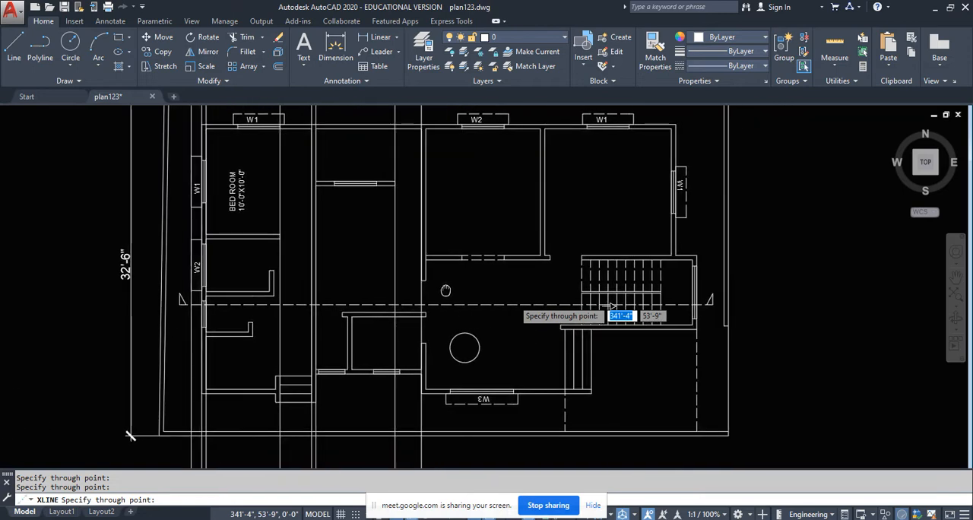
scroll(258, 305, "up", 5)
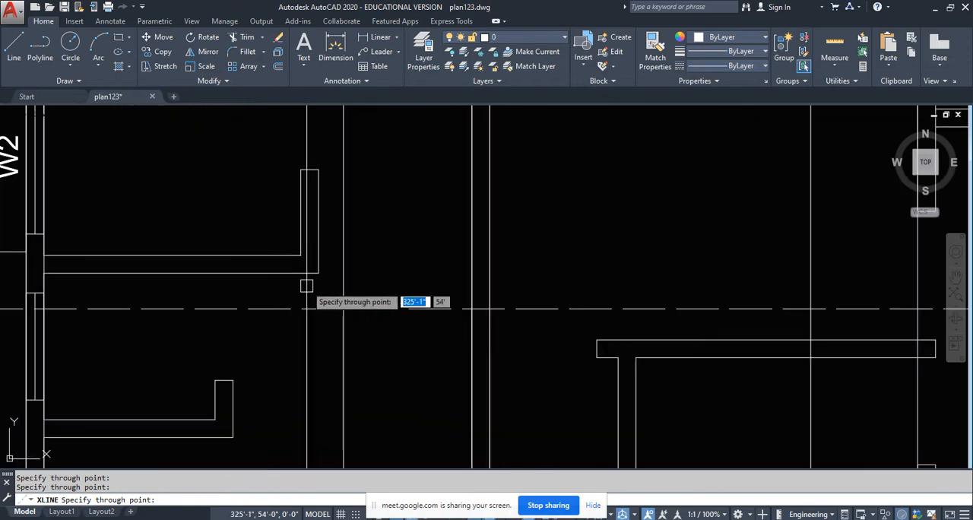
scroll(319, 273, "down", 5)
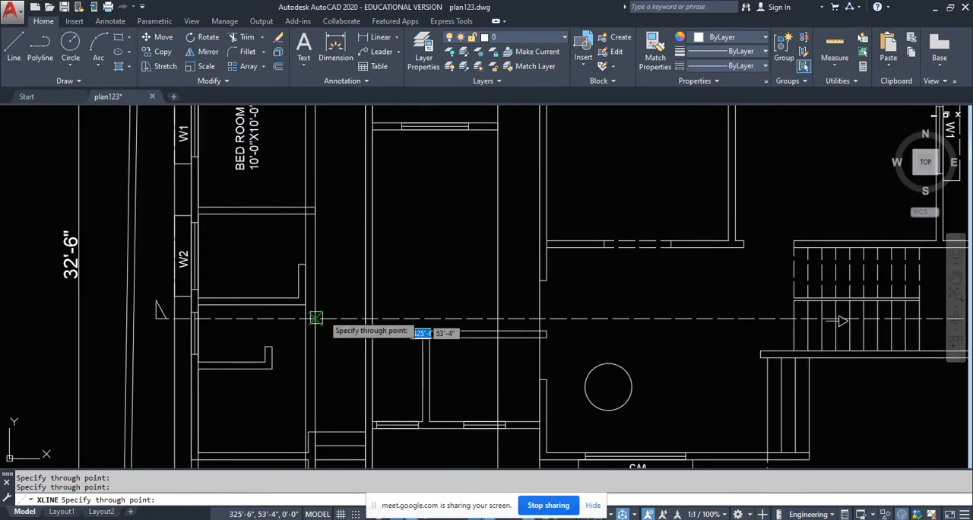
scroll(328, 306, "up", 4)
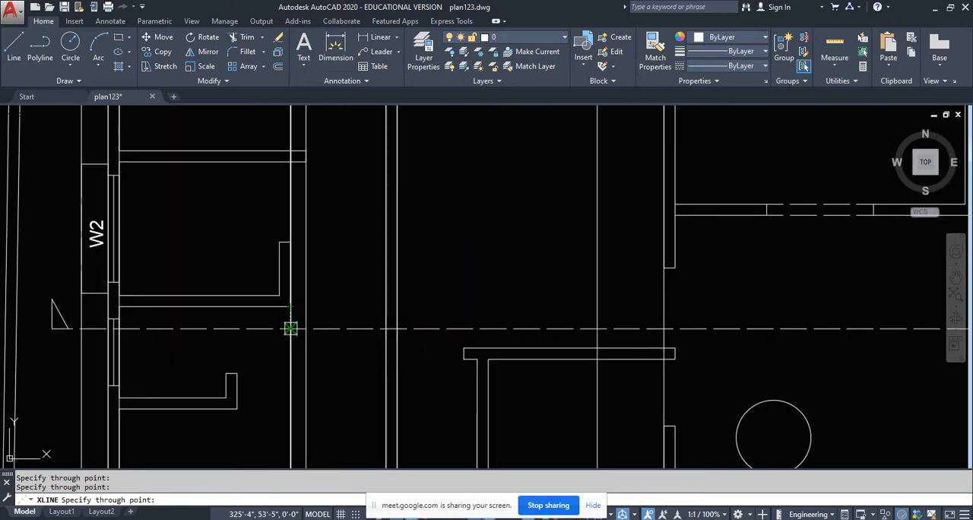
left_click(290, 328)
- Draw vertical construction lines through the long wall's east face, both jambs of the dashed opening and the wall end before the stairs
middle_click_drag(612, 302, 348, 312)
scroll(347, 313, "down", 4)
scroll(470, 305, "up", 4)
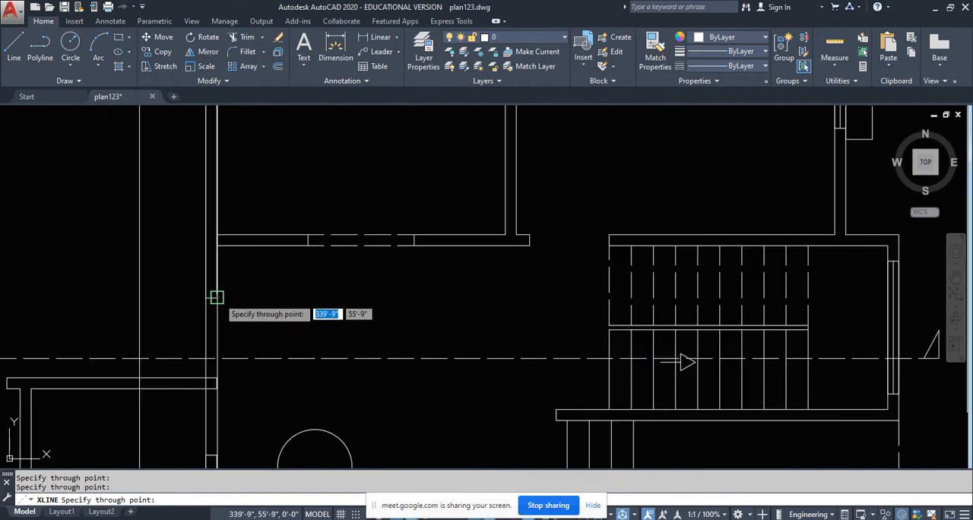
scroll(328, 246, "up", 5)
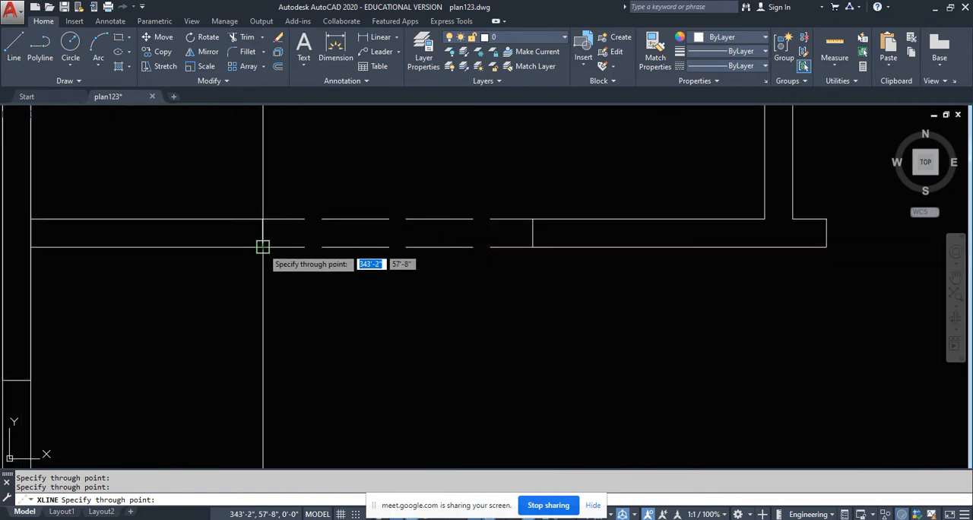
scroll(515, 312, "down", 4)
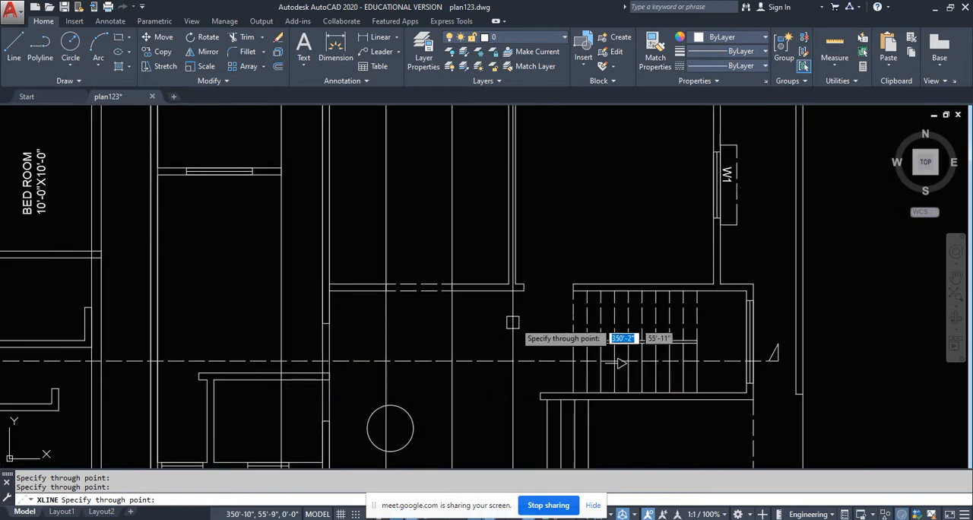
scroll(479, 308, "up", 6)
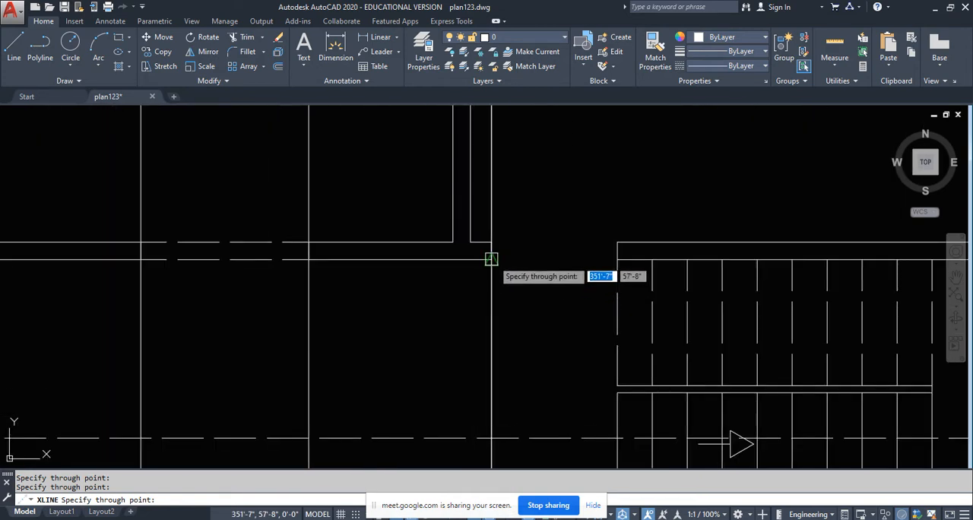
- Draw vertical construction lines through the west edge of the staircase and every one of its tread lines
left_click(618, 253)
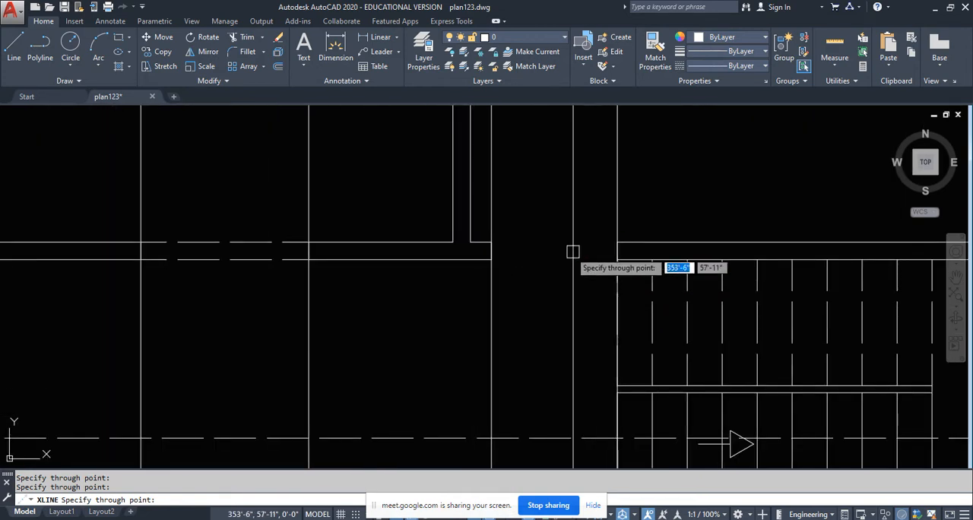
scroll(483, 276, "down", 5)
middle_click_drag(551, 308, 446, 272)
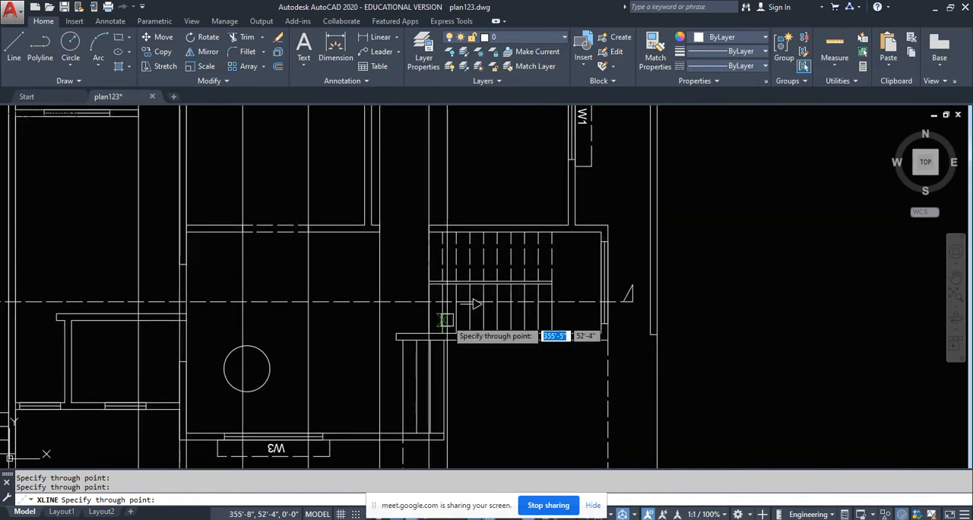
scroll(532, 346, "up", 3)
scroll(449, 349, "down", 1)
scroll(446, 360, "up", 2)
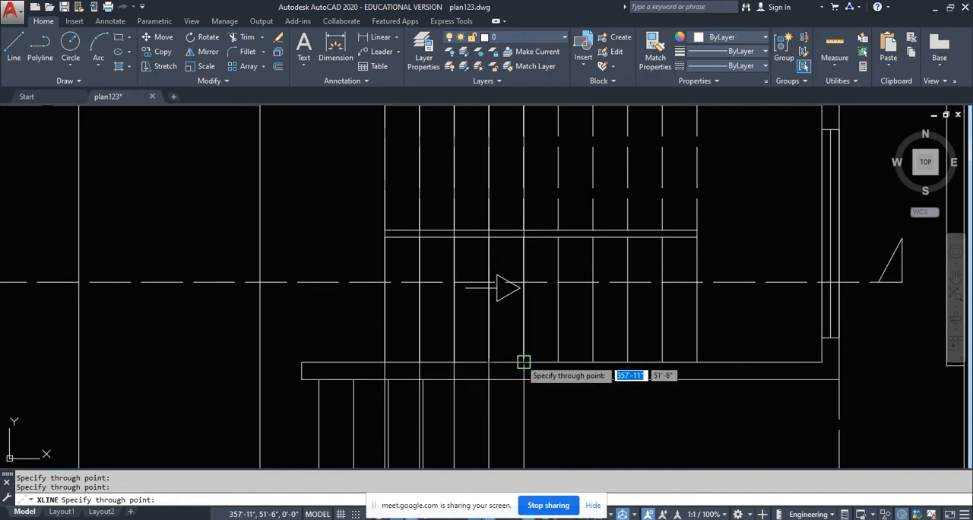
scroll(562, 362, "up", 5)
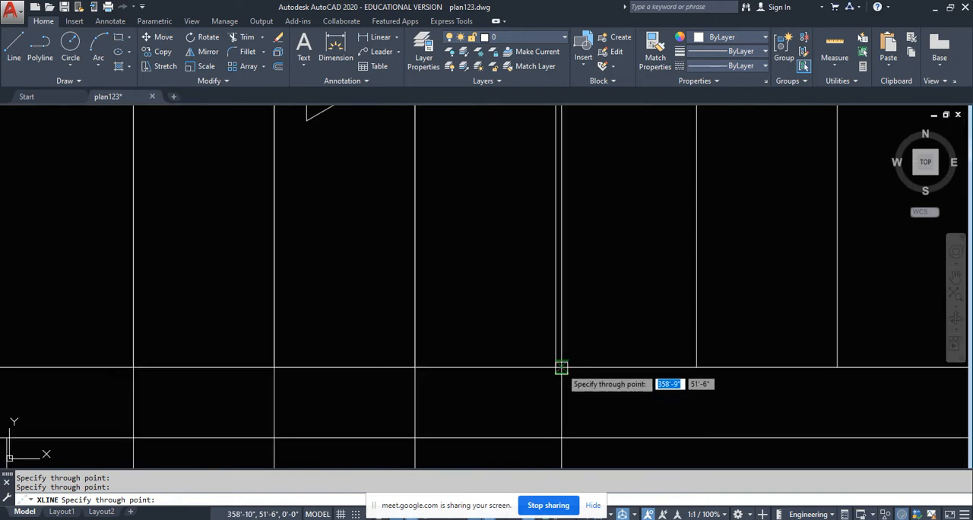
scroll(515, 377, "down", 3)
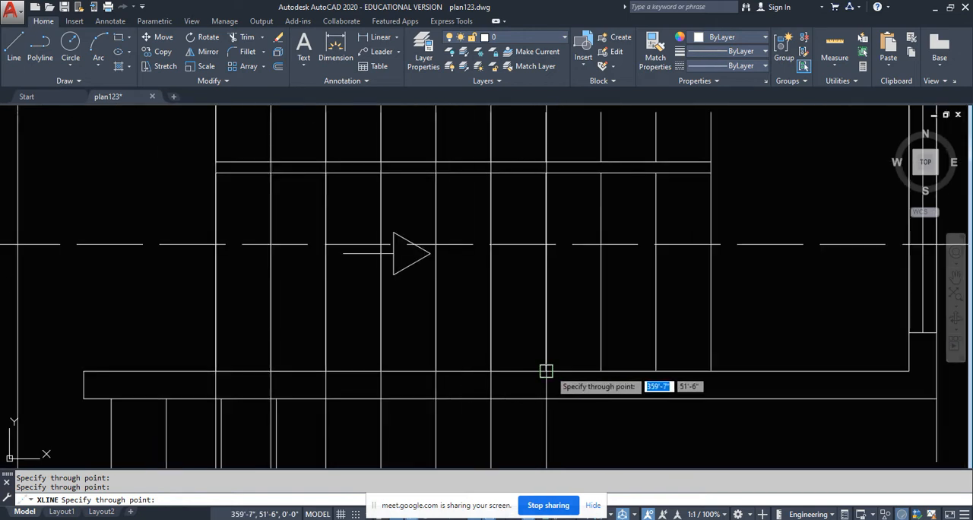
left_click(601, 371)
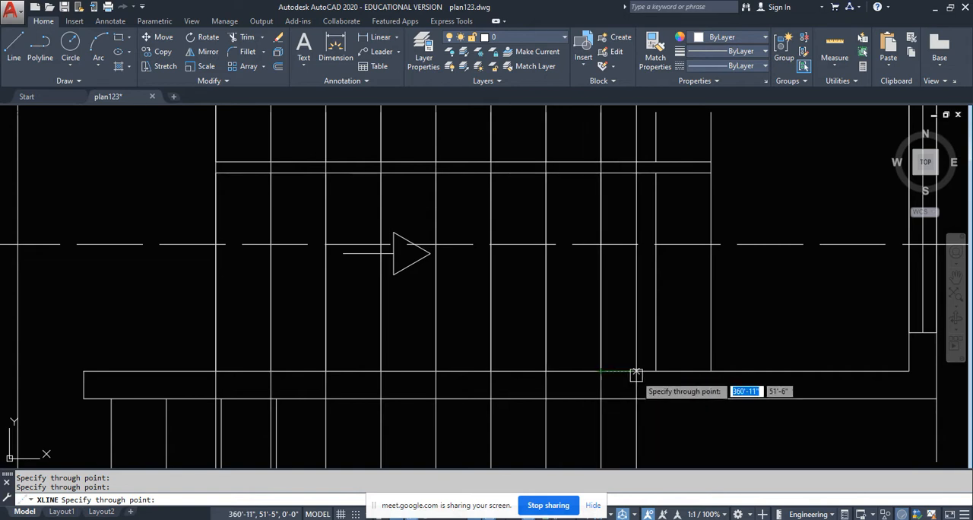
left_click(656, 371)
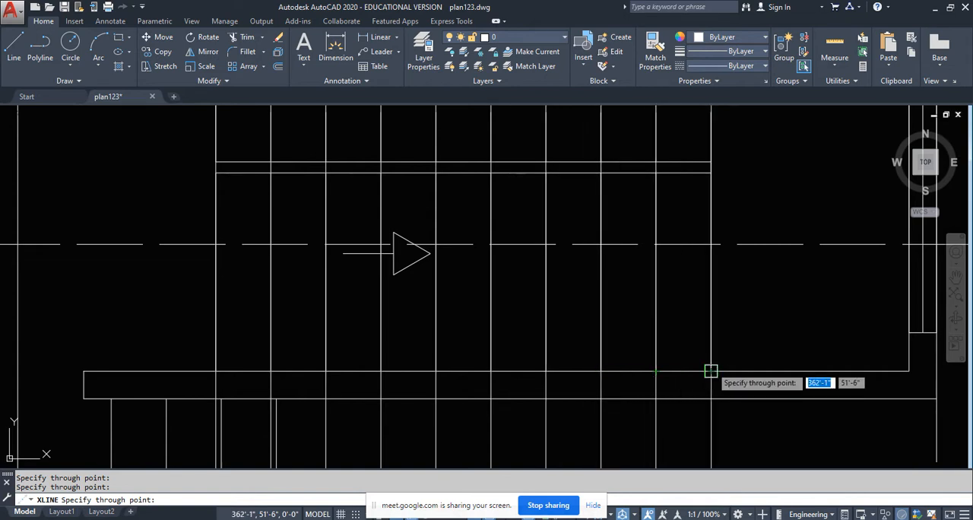
- Draw vertical construction lines through both faces of the stairwell's east outer wall and finish the construction lines
scroll(491, 369, "down", 3)
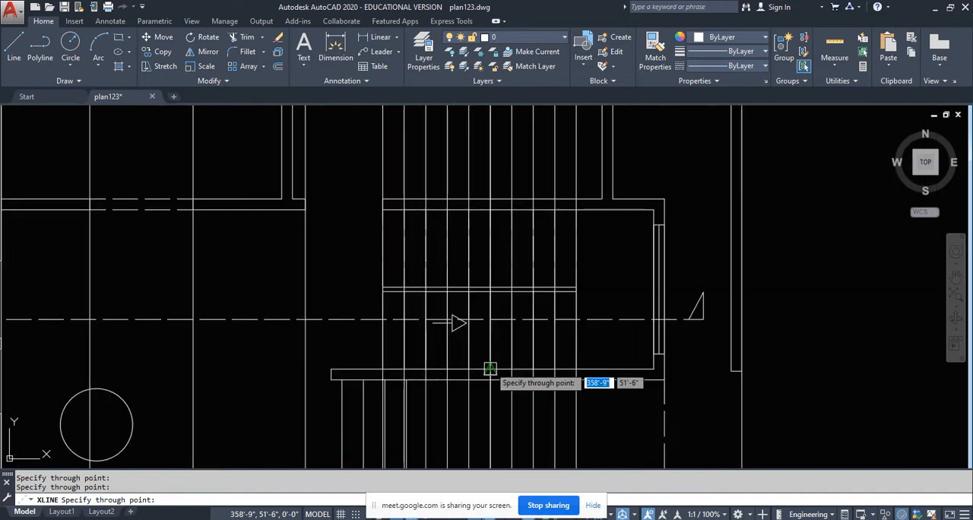
scroll(667, 358, "up", 3)
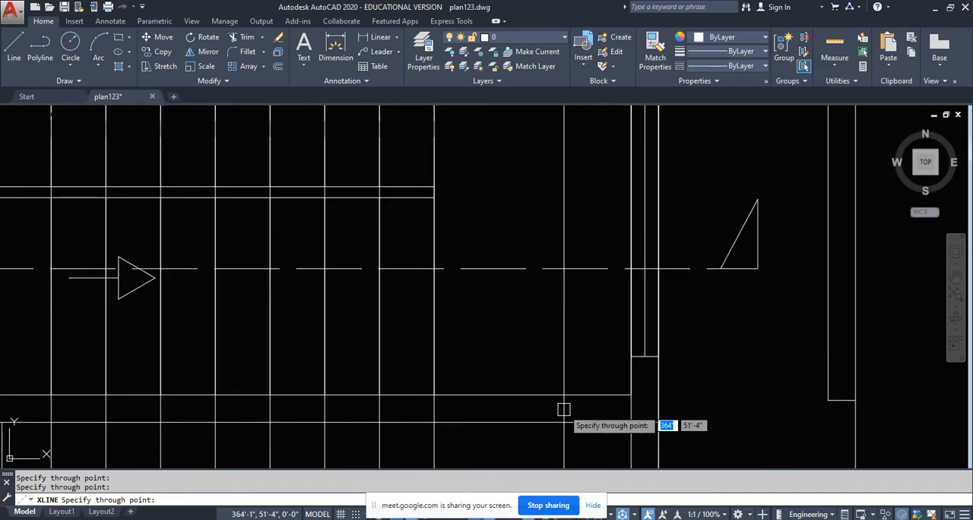
scroll(571, 403, "down", 4)
key("Escape")
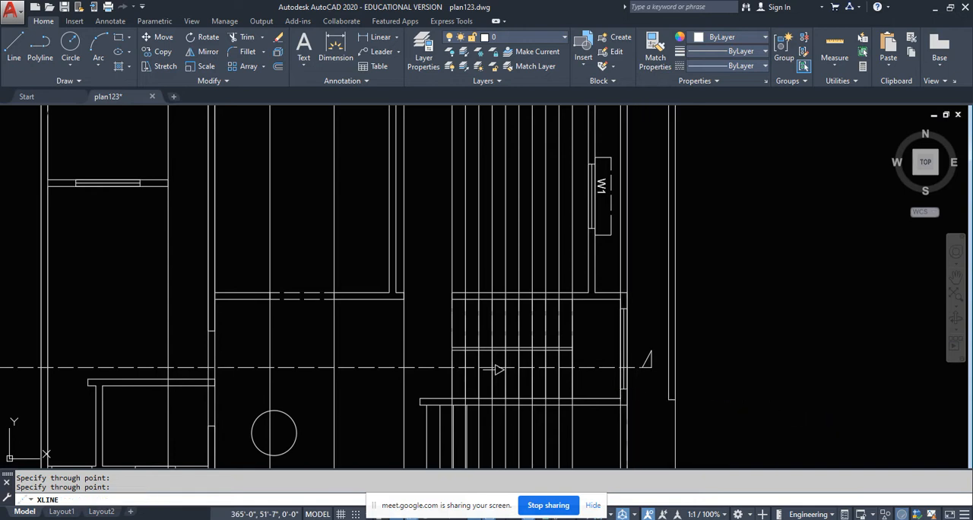
scroll(413, 270, "down", 6)
scroll(414, 289, "down", 2)
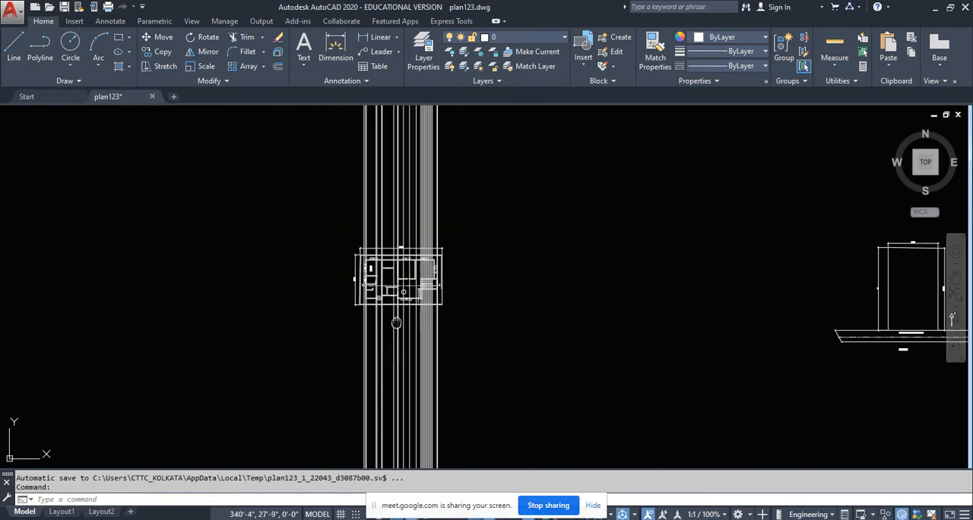
- Draw a horizontal construction line through the ground line of the front view
middle_click_drag(584, 374, 459, 324)
type("x")
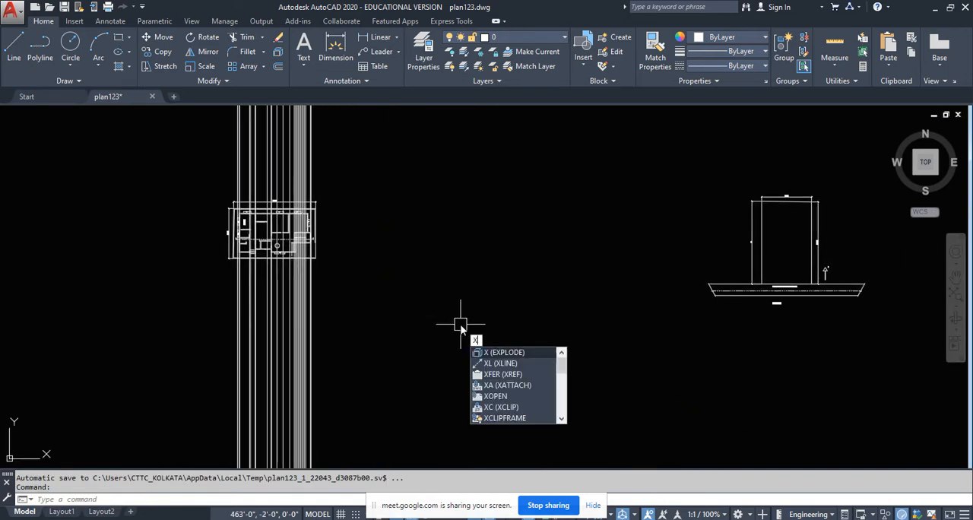
type("l")
key("Return")
type("h")
key("Return")
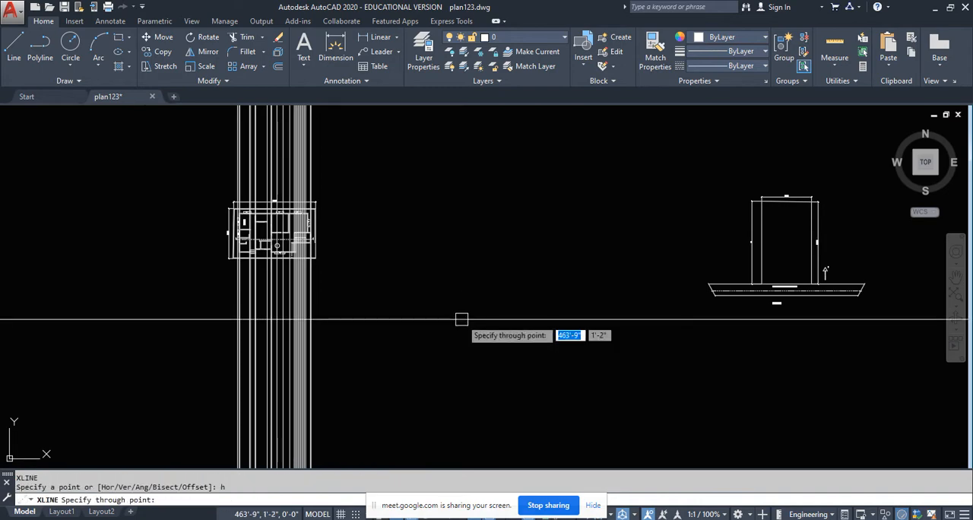
scroll(462, 319, "down", 5)
scroll(781, 346, "up", 6)
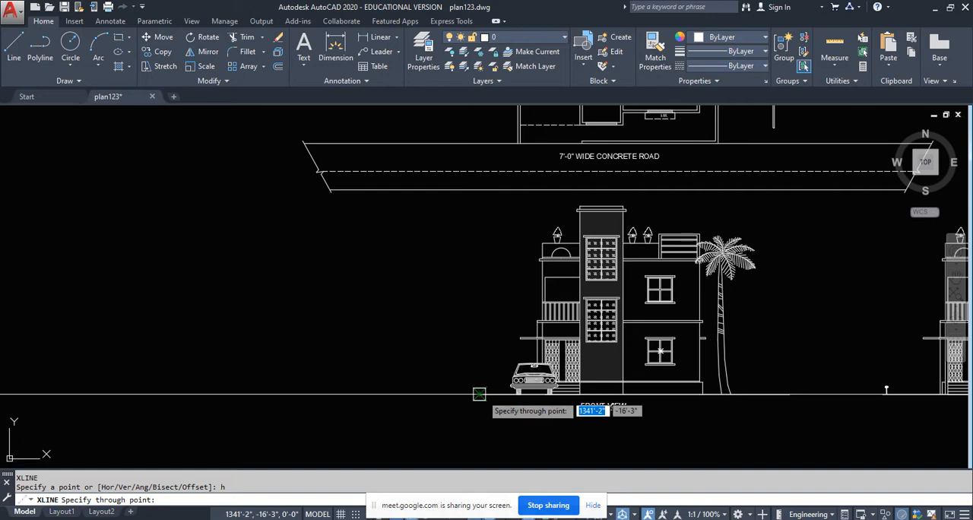
left_click(479, 394)
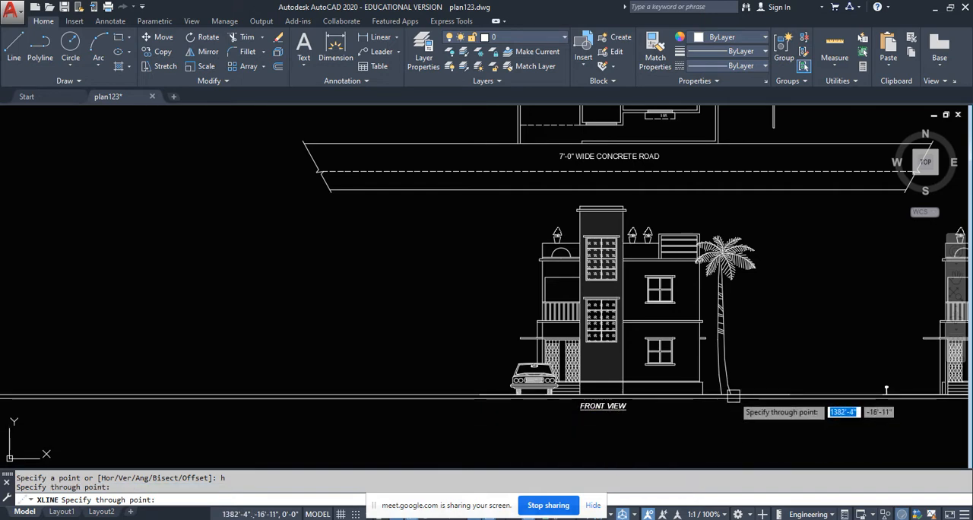
- Draw a horizontal construction line through the top corner of the front view's plinth and finish the command
scroll(731, 390, "up", 5)
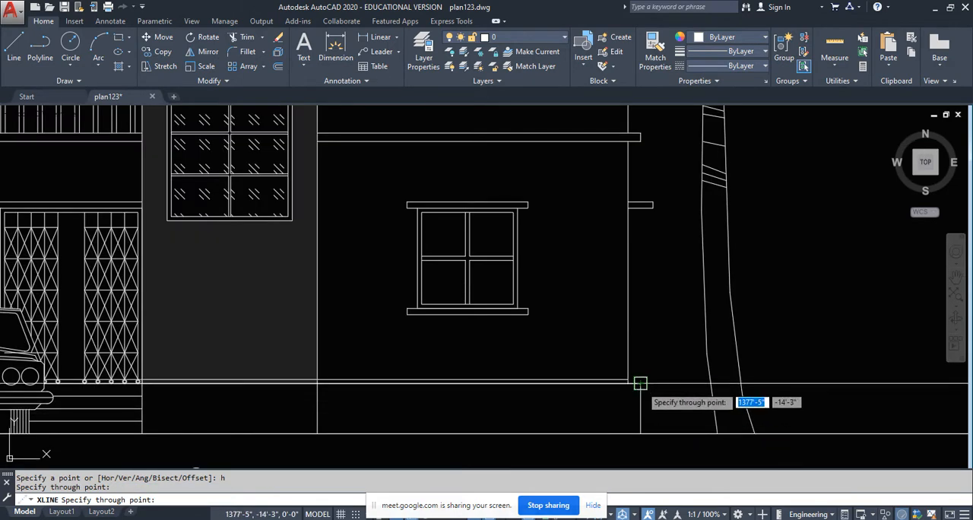
left_click(645, 387)
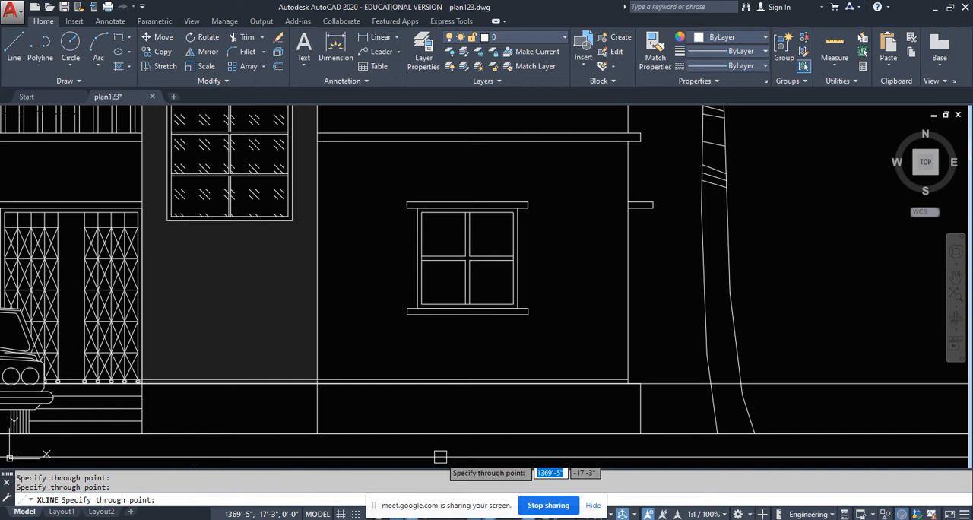
key("Escape")
- Erase the front view's wall base line lying just above the plinth-top construction line
scroll(446, 375, "up", 6)
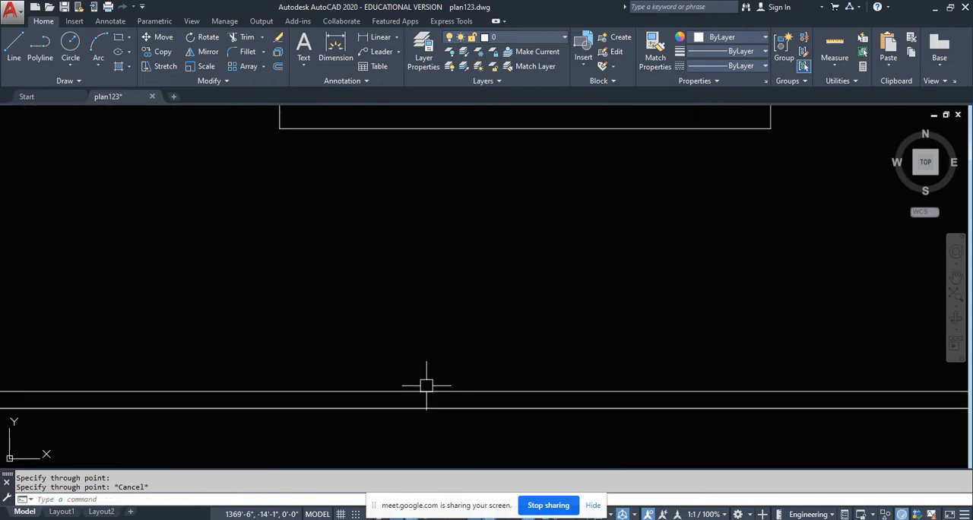
left_click(421, 394)
scroll(494, 383, "down", 5)
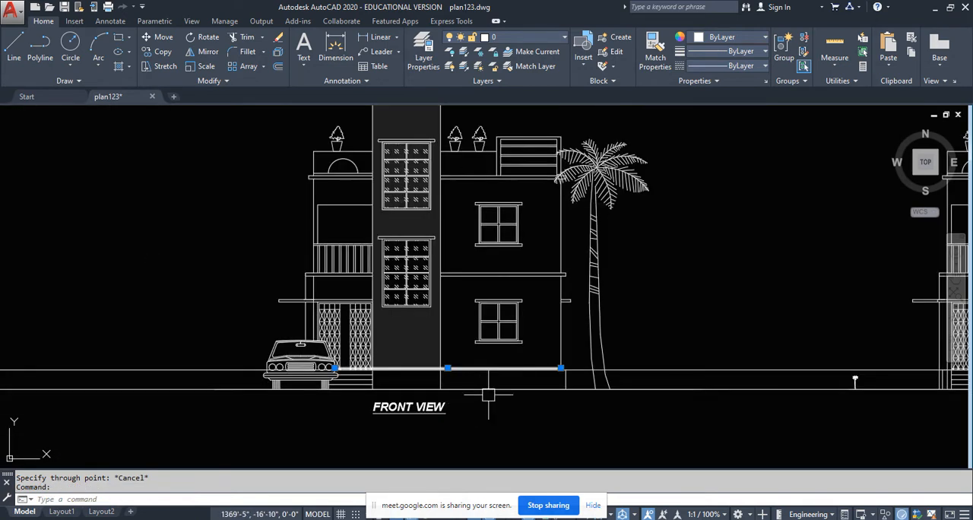
scroll(364, 371, "up", 6)
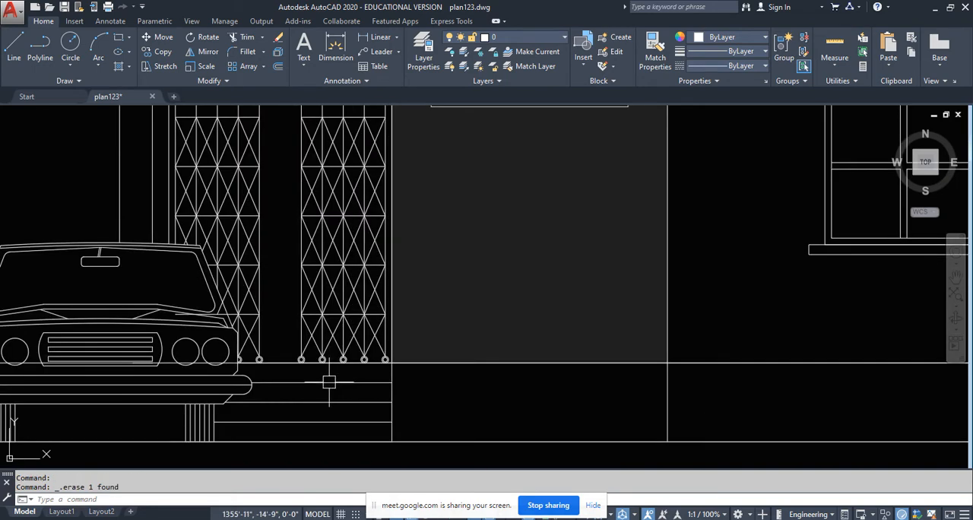
- Draw a horizontal construction line through the underside of the entrance sunshade in the front view
scroll(329, 382, "down", 7)
middle_click_drag(650, 396, 628, 397)
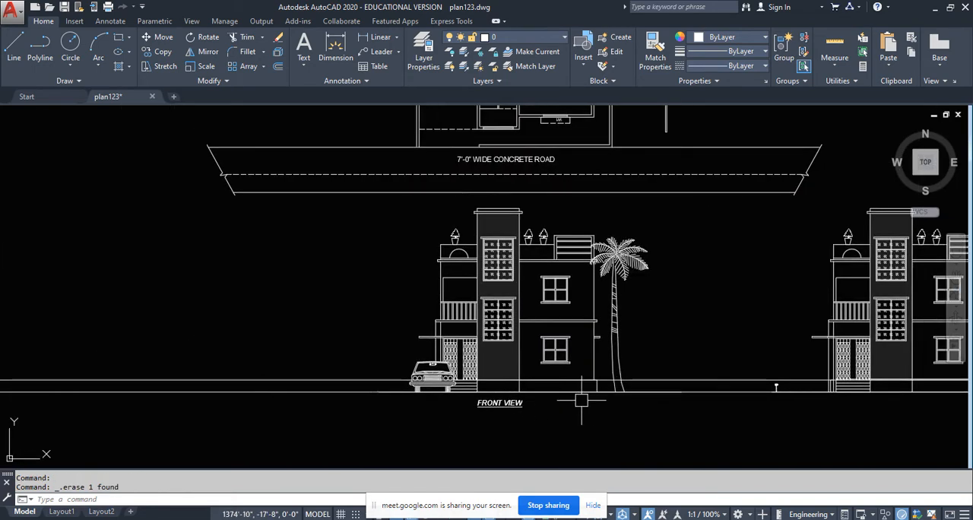
scroll(580, 400, "down", 4)
middle_click_drag(348, 414, 751, 364)
middle_click_drag(365, 360, 865, 378)
scroll(737, 386, "down", 6)
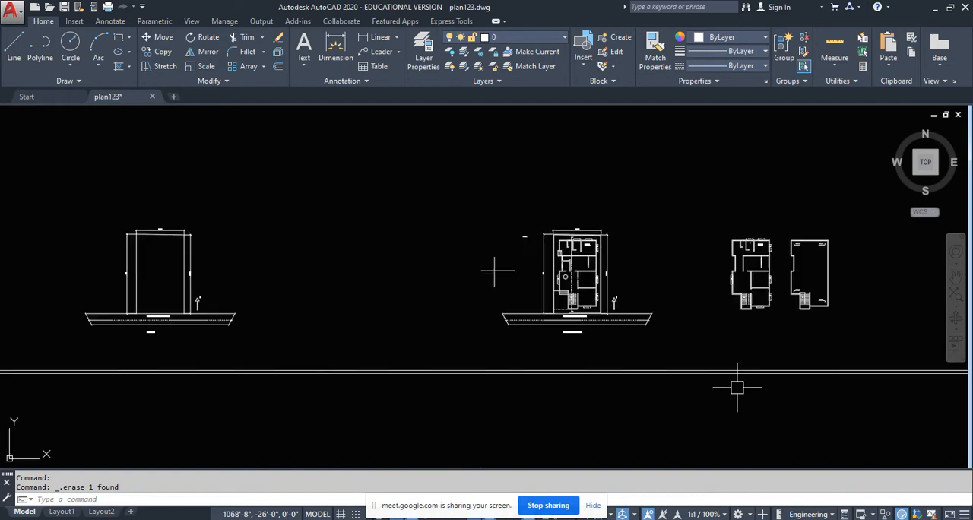
scroll(318, 384, "up", 8)
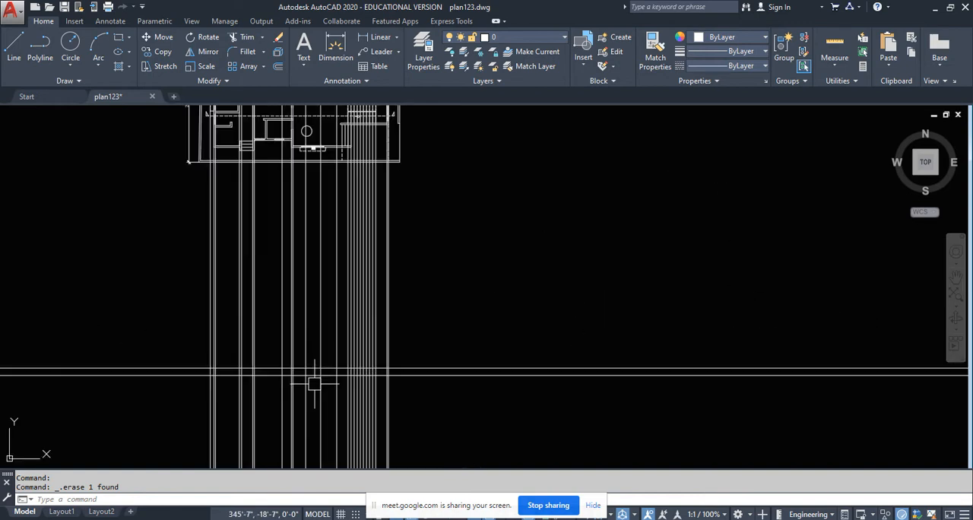
type("xl")
key("Return")
type("h")
key("Return")
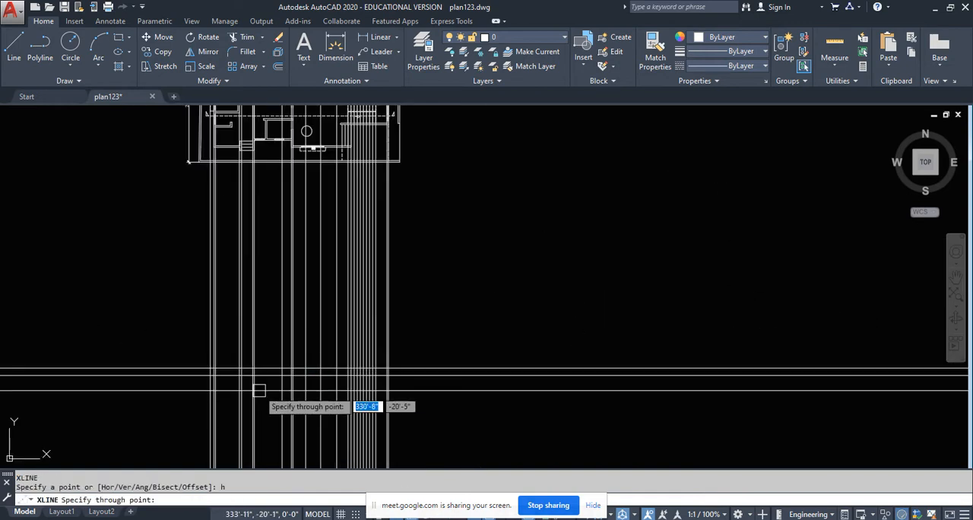
scroll(251, 391, "down", 5)
scroll(591, 396, "up", 3)
scroll(501, 384, "up", 3)
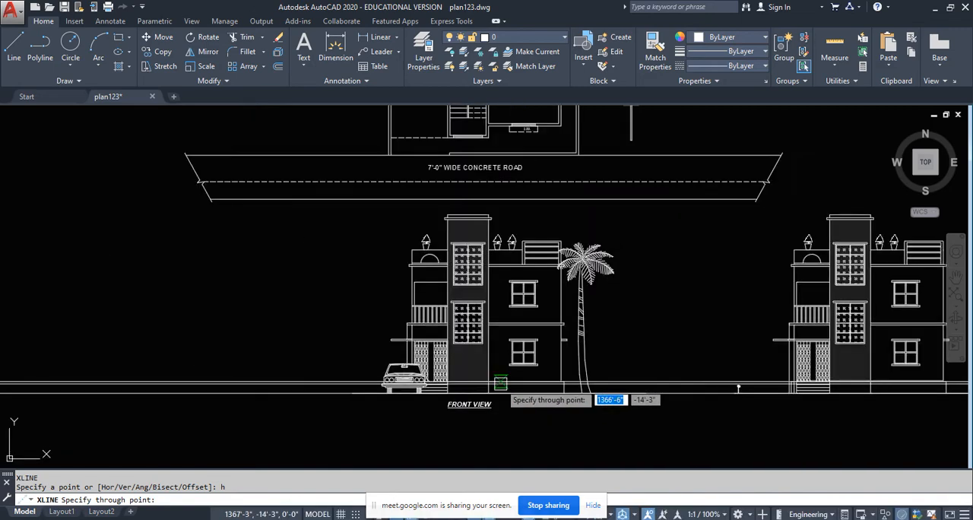
scroll(500, 384, "up", 5)
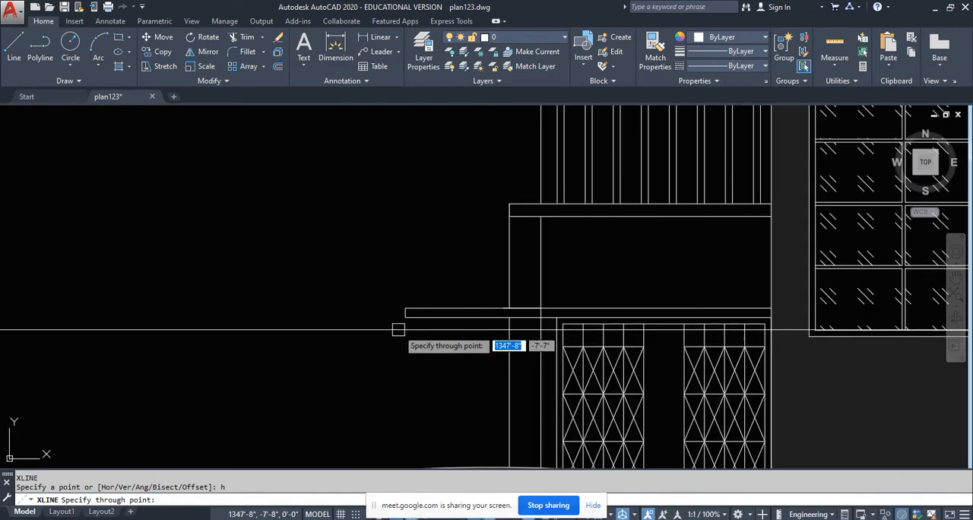
scroll(348, 369, "down", 2)
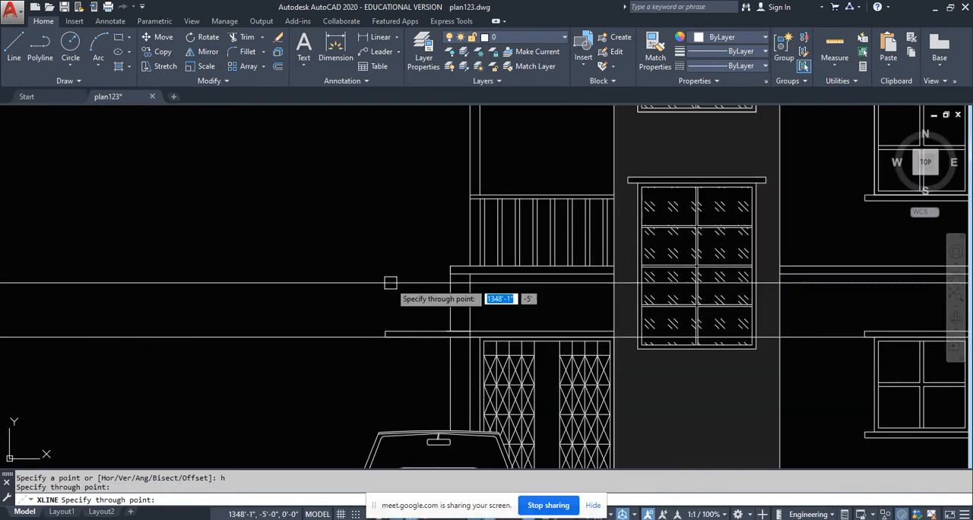
- Draw a horizontal construction line through the top of the first-floor balcony slab and finish the construction lines
scroll(390, 283, "up", 3)
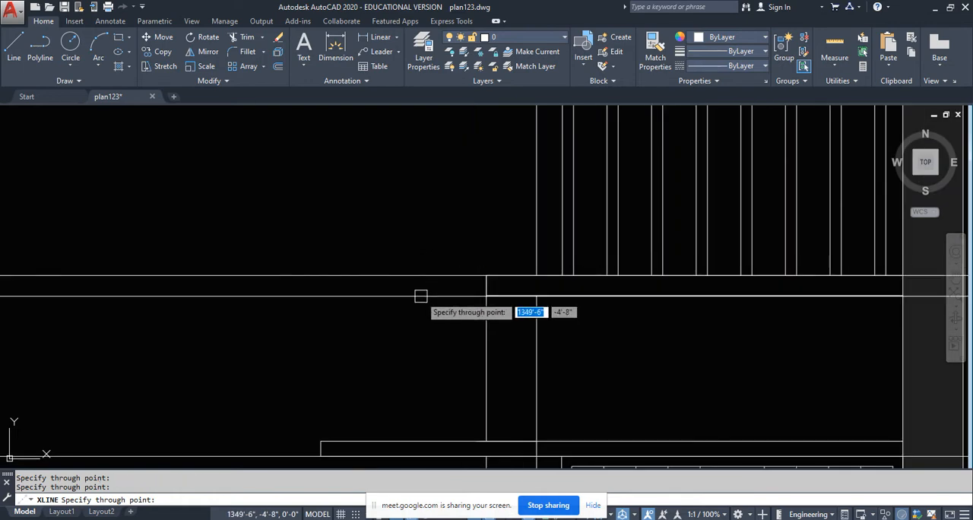
scroll(420, 296, "down", 5)
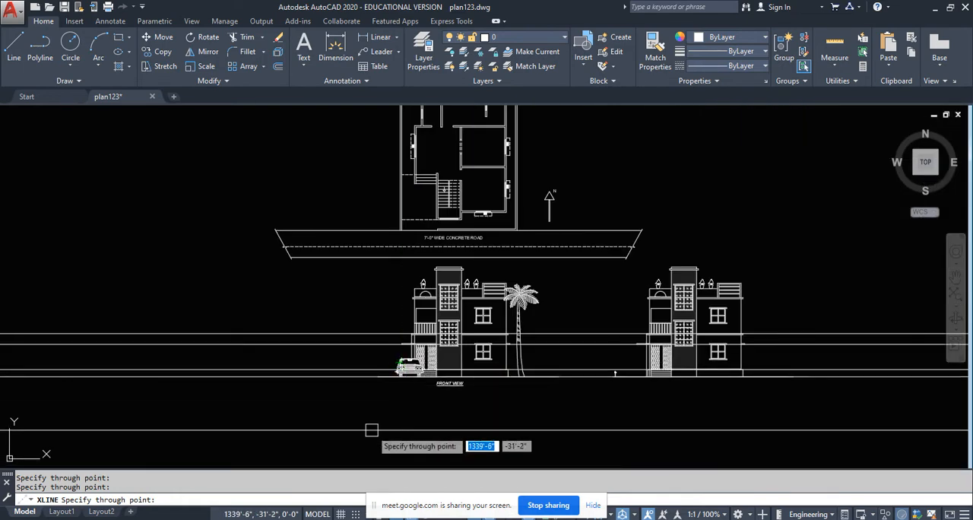
scroll(371, 431, "up", 2)
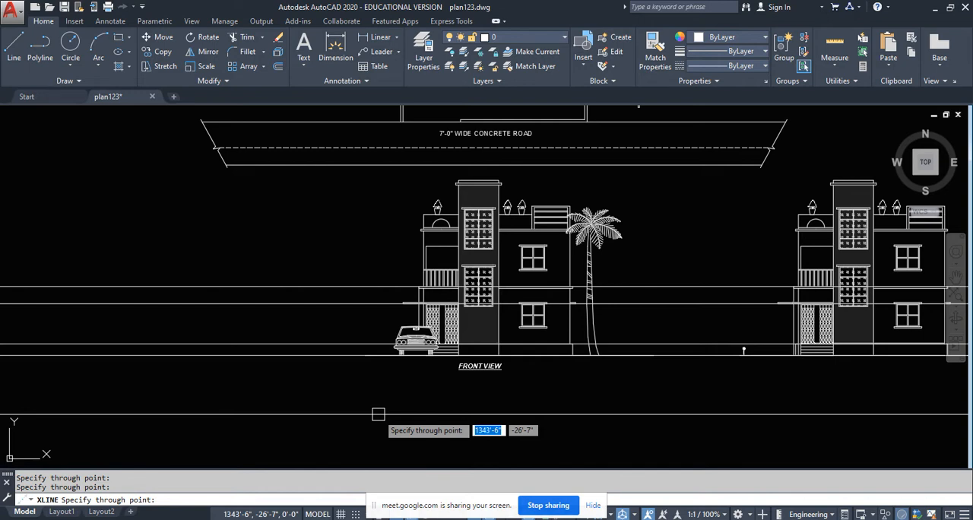
key("Escape")
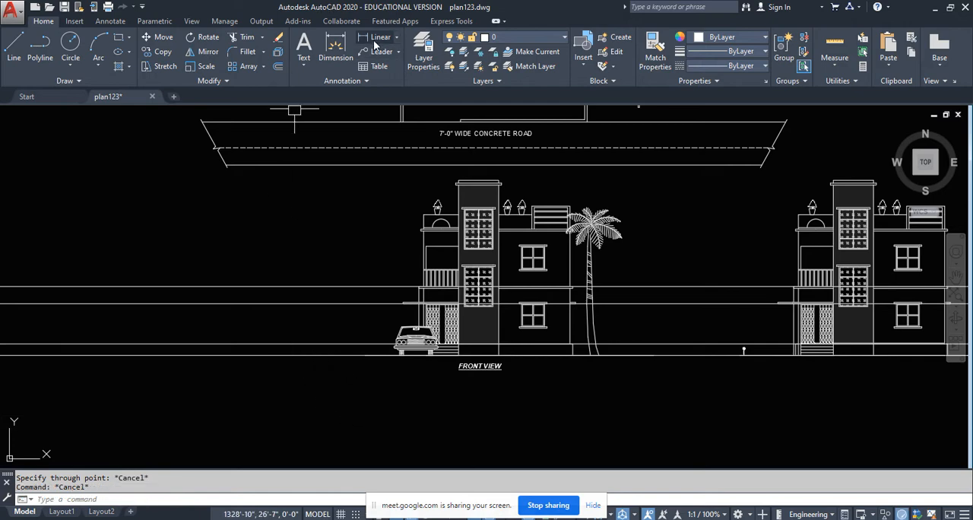
- Add a vertical linear dimension from the ground line to the slab-top construction line beside the front view
left_click(380, 36)
scroll(308, 353, "up", 2)
left_click(320, 348)
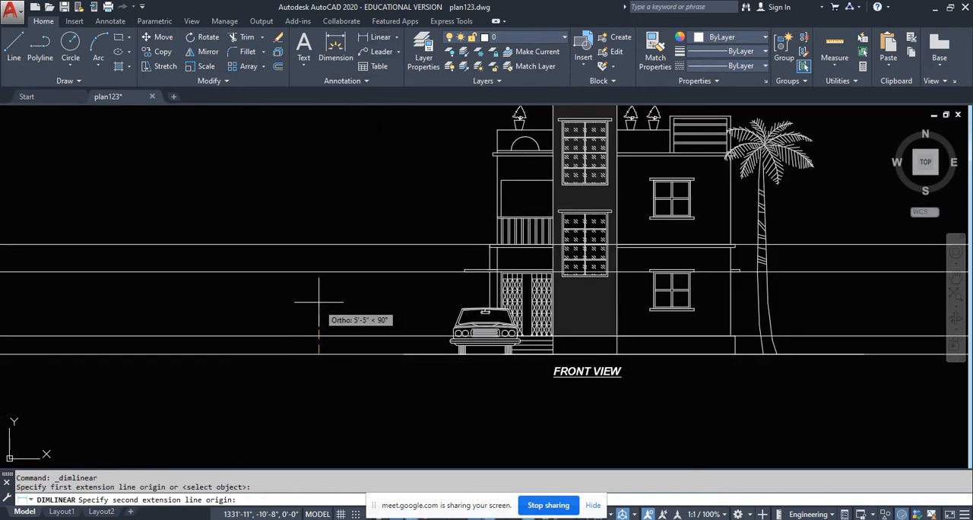
left_click(320, 244)
scroll(326, 294, "up", 3)
left_click(310, 297)
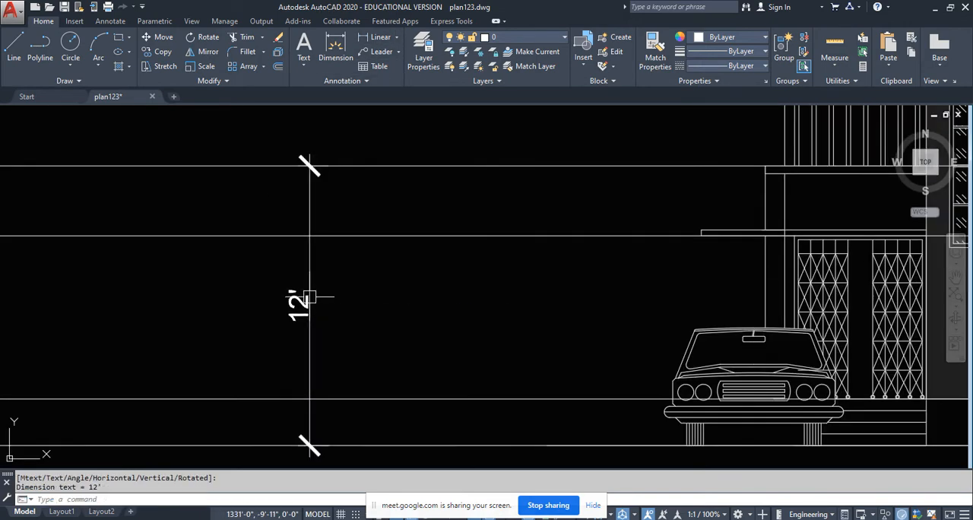
- Dimension the heights from the plinth-top line to the sunshade line and to the slab-top line
key("space")
left_click(430, 399)
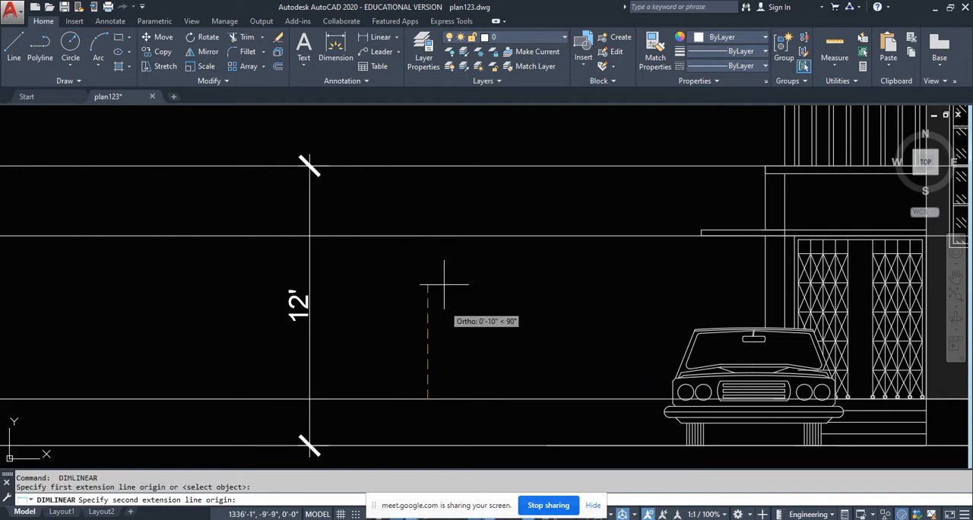
left_click(430, 236)
left_click(431, 296)
key("space")
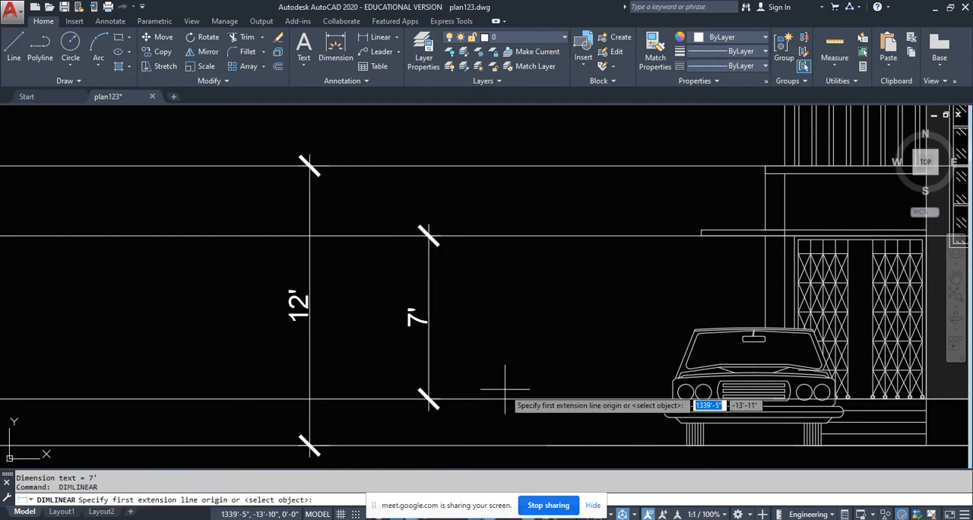
left_click(504, 398)
left_click(502, 165)
left_click(501, 239)
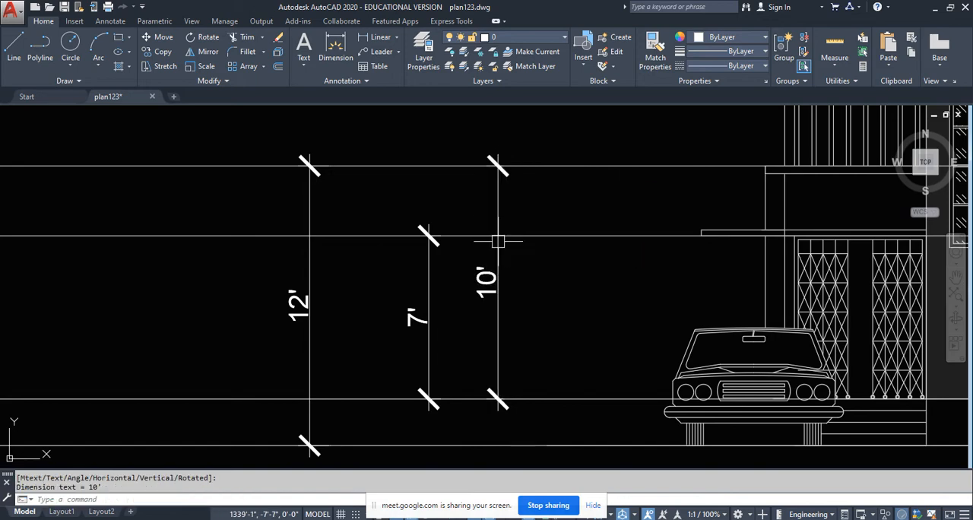
- Dimension the plinth height from the ground line to the plinth-top construction line
middle_click_drag(506, 338, 513, 276)
key("space")
left_click(405, 384)
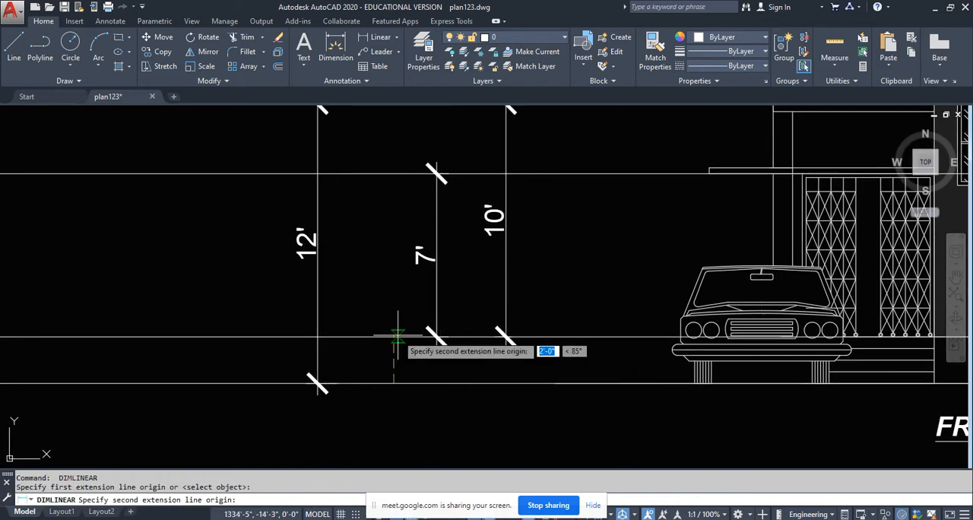
left_click(404, 337)
left_click(405, 354)
- Erase the four height dimensions placed beside the front view
scroll(457, 359, "down", 2)
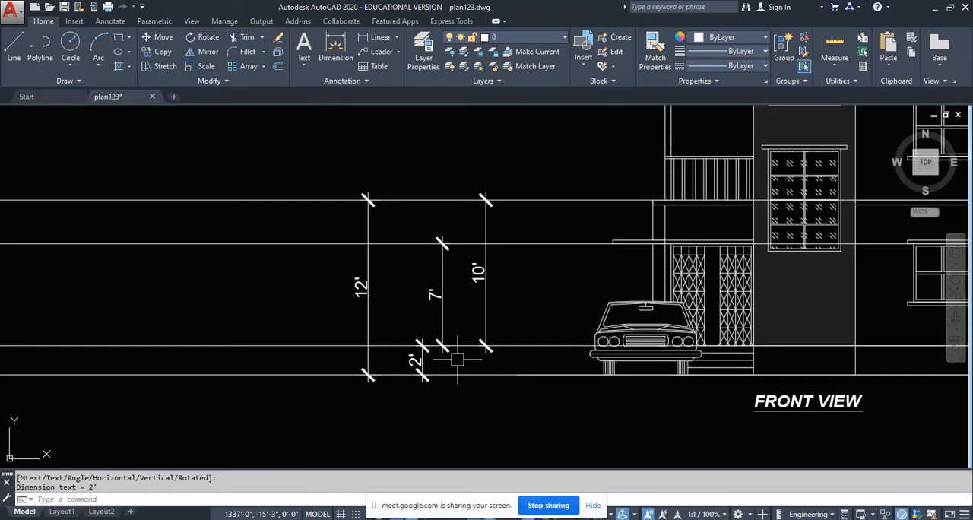
left_click(516, 409)
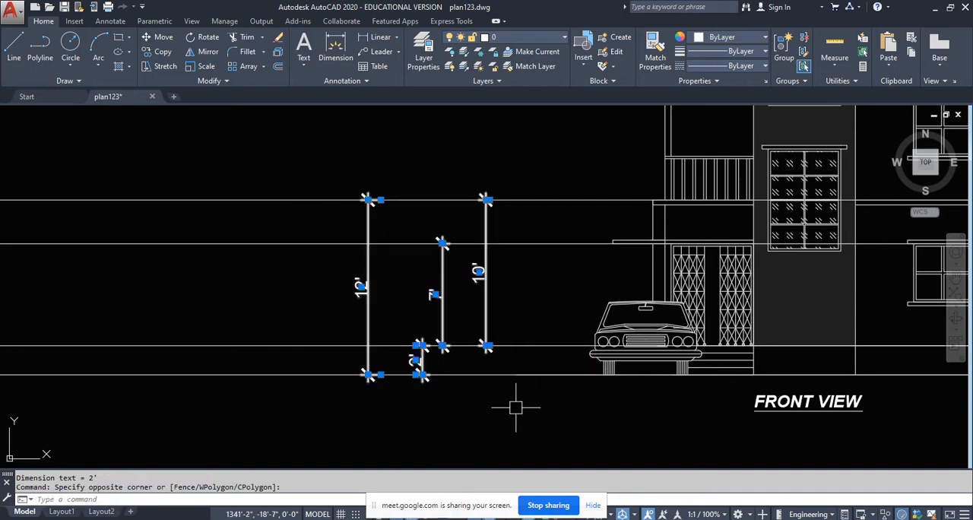
key("Delete")
- Examine the rotated plan's section line and where the horizontal level lines cross its projected vertical lines
scroll(589, 399, "down", 12)
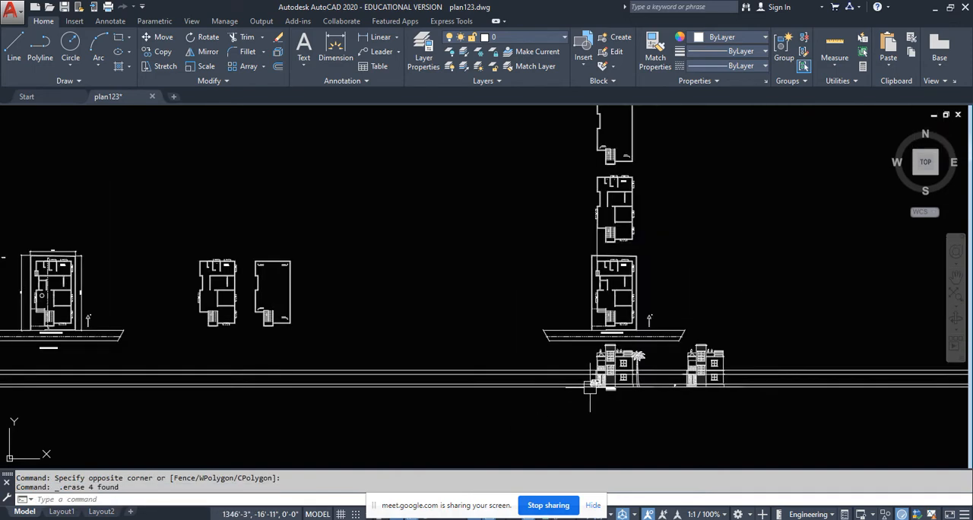
middle_click_drag(398, 416, 607, 394)
scroll(235, 369, "up", 5)
scroll(233, 368, "up", 1)
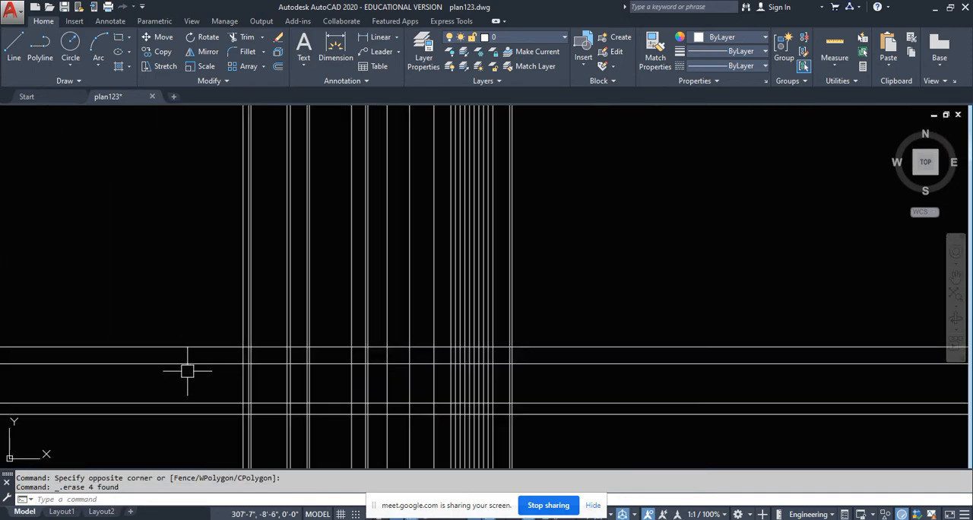
scroll(258, 357, "down", 4)
scroll(272, 325, "up", 4)
scroll(282, 311, "up", 6)
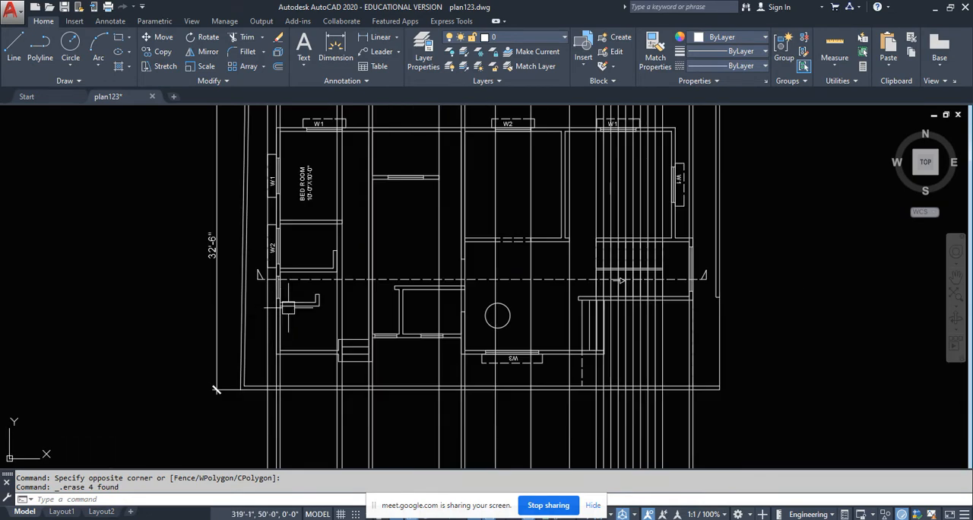
scroll(258, 373, "down", 3)
scroll(312, 242, "down", 4)
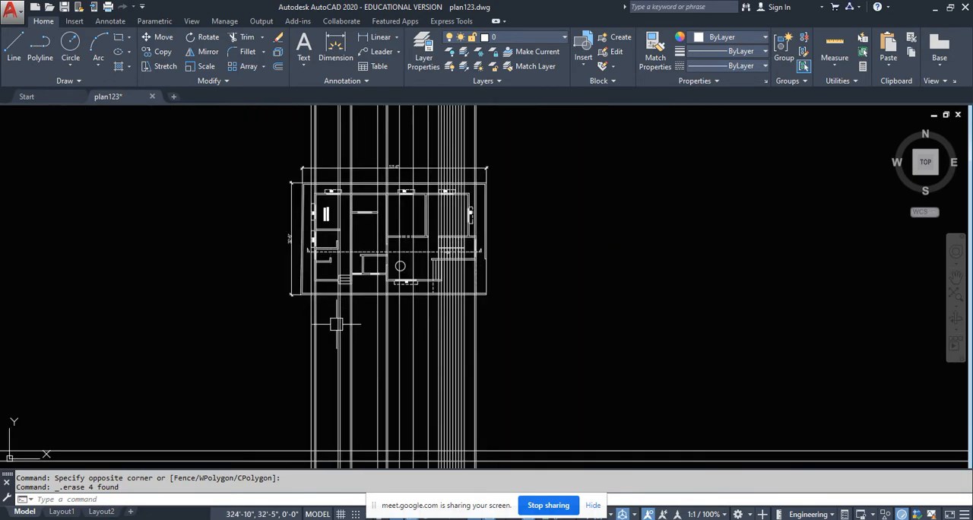
middle_click_drag(338, 313, 349, 177)
scroll(314, 342, "up", 4)
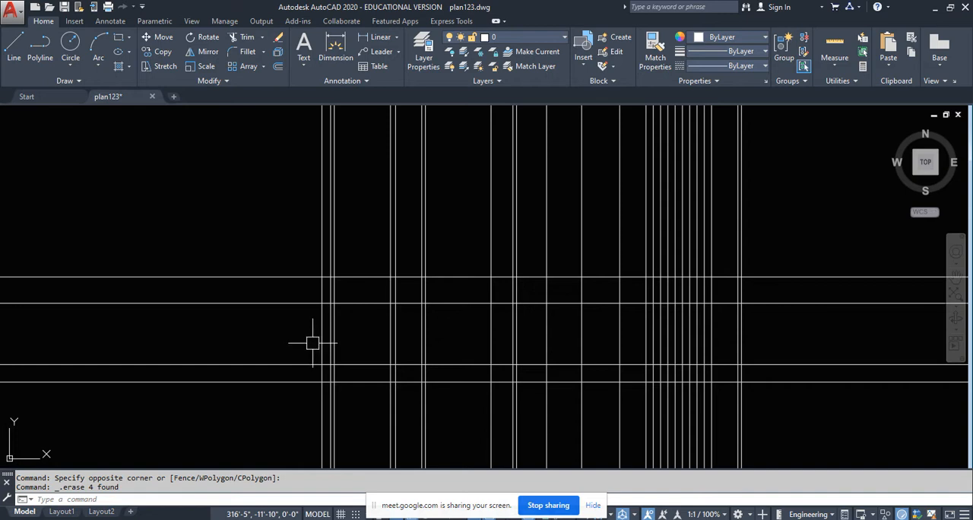
scroll(336, 314, "up", 2)
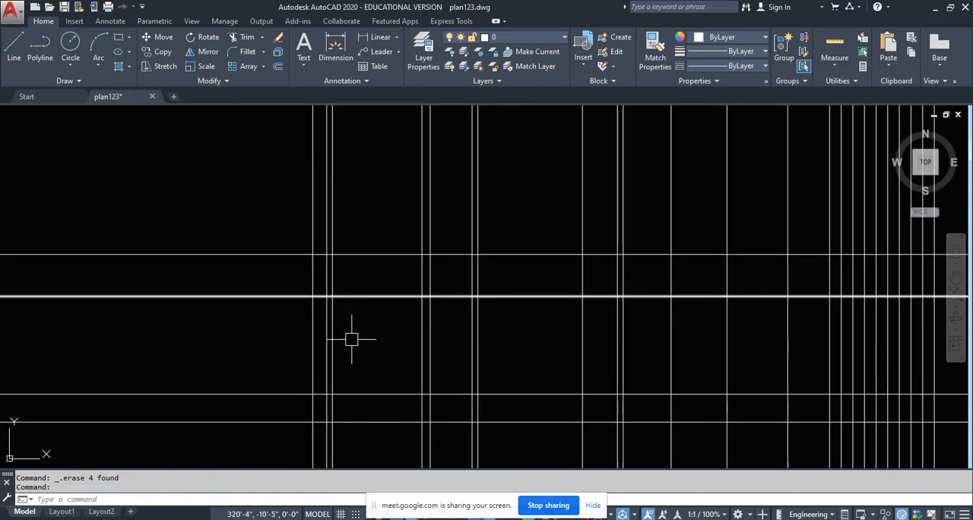
key("Escape")
scroll(322, 311, "up", 2)
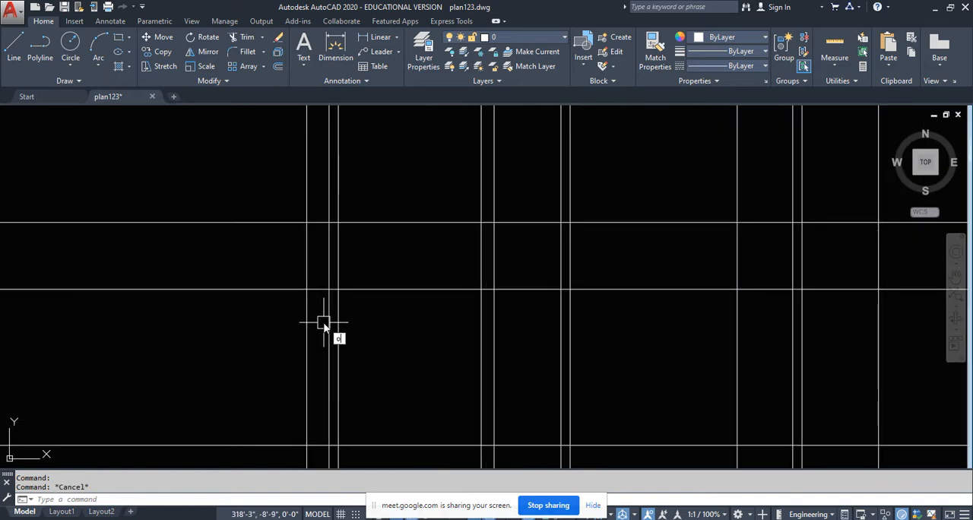
- Offset the sunshade level line 3 inches upward
type("o")
key("Return")
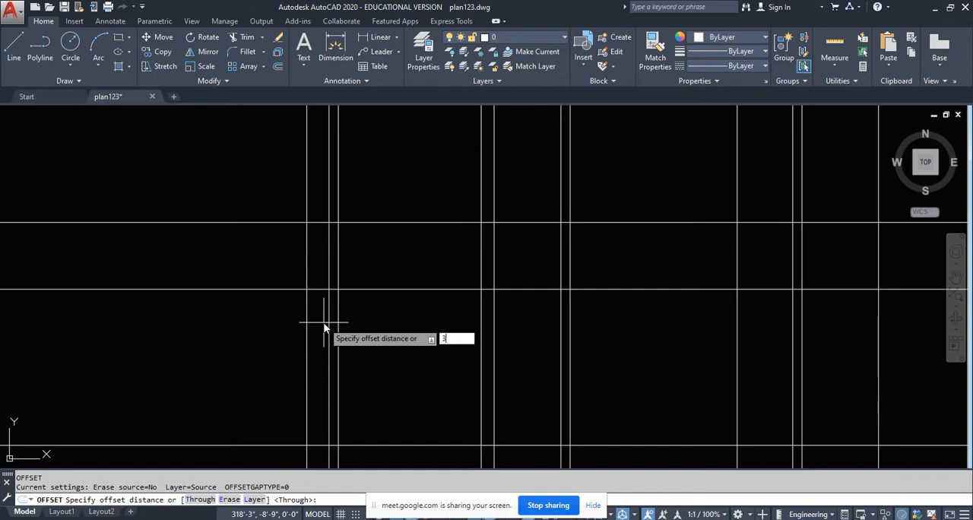
key("Return")
scroll(311, 307, "up", 2)
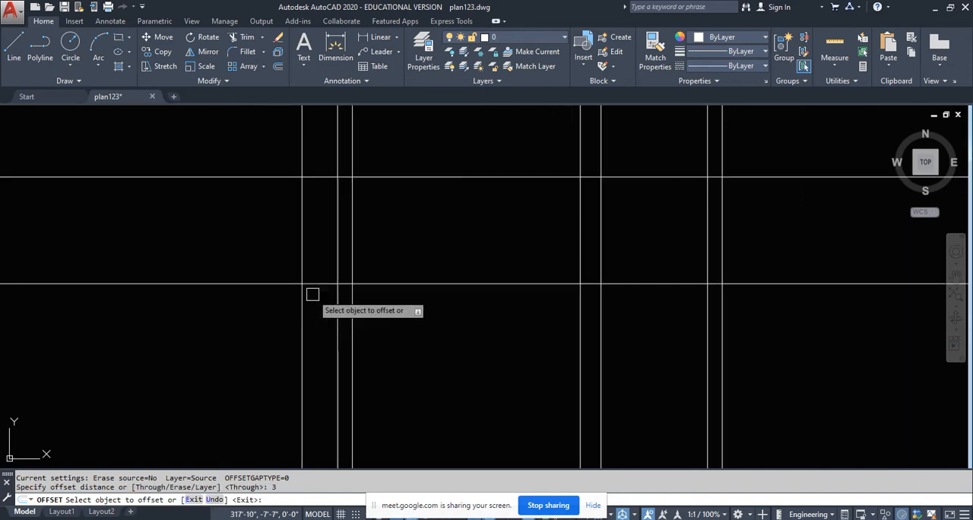
left_click(307, 278)
left_click(311, 314)
key("Escape")
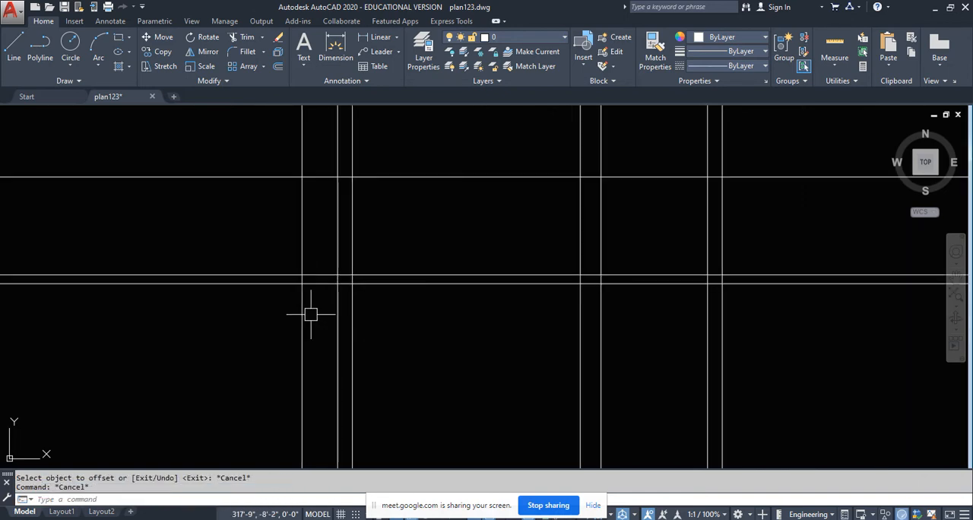
- Trim the two sunshade lines and the outermost vertical line to each other so they form the sunshade's closed outer end
type("tr")
key("Return")
scroll(315, 287, "up", 4)
left_click(314, 296)
left_click(243, 242)
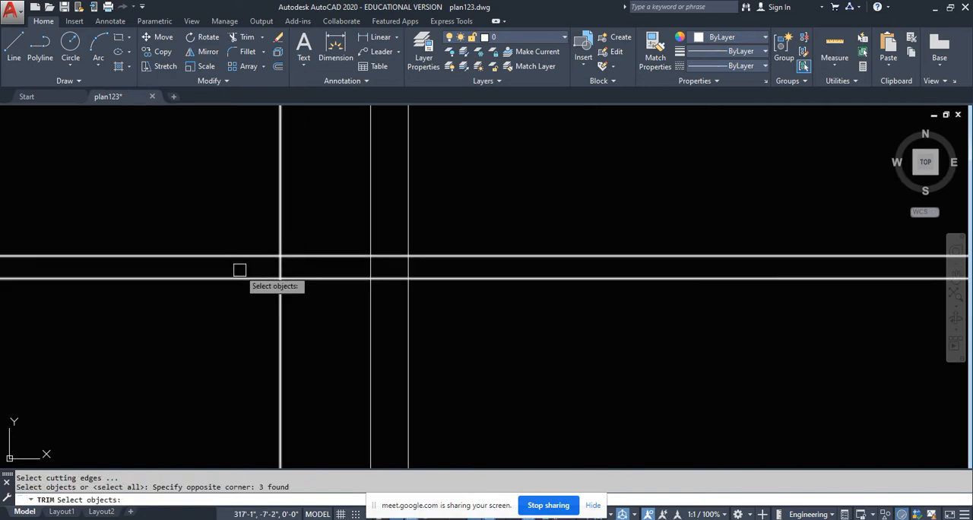
key("Return")
left_click(238, 295)
left_click(191, 226)
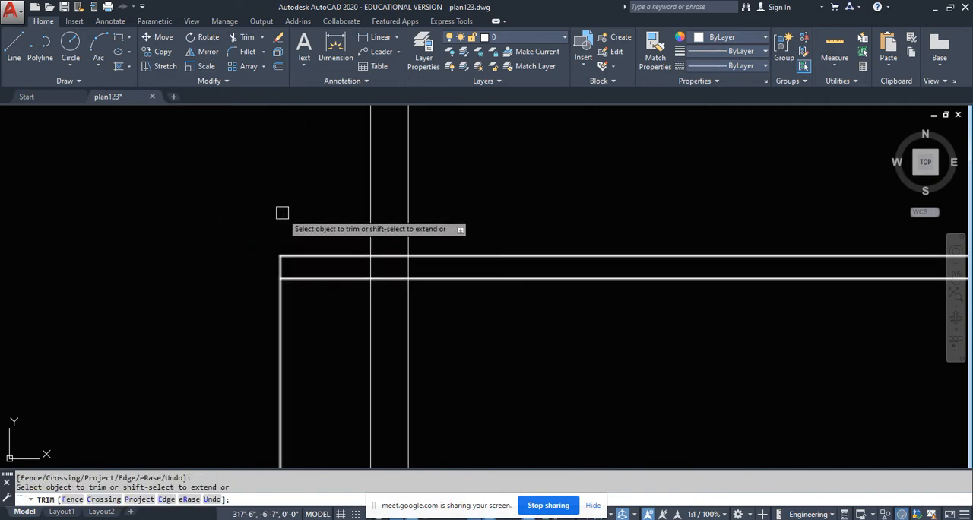
left_click(280, 319)
scroll(283, 332, "down", 2)
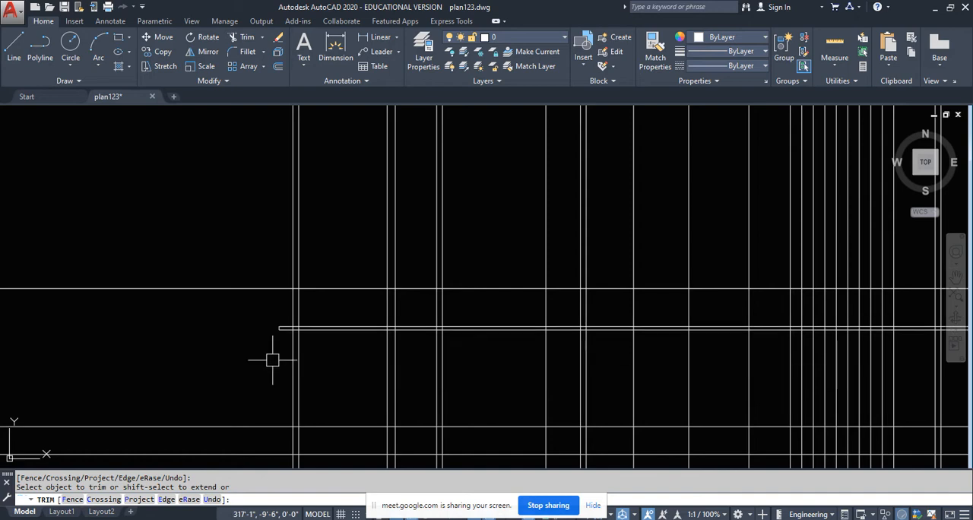
key("Return")
- Examine the small window below W2 that the section line cuts in the plan's outer wall
scroll(302, 373, "down", 2)
scroll(308, 385, "down", 3)
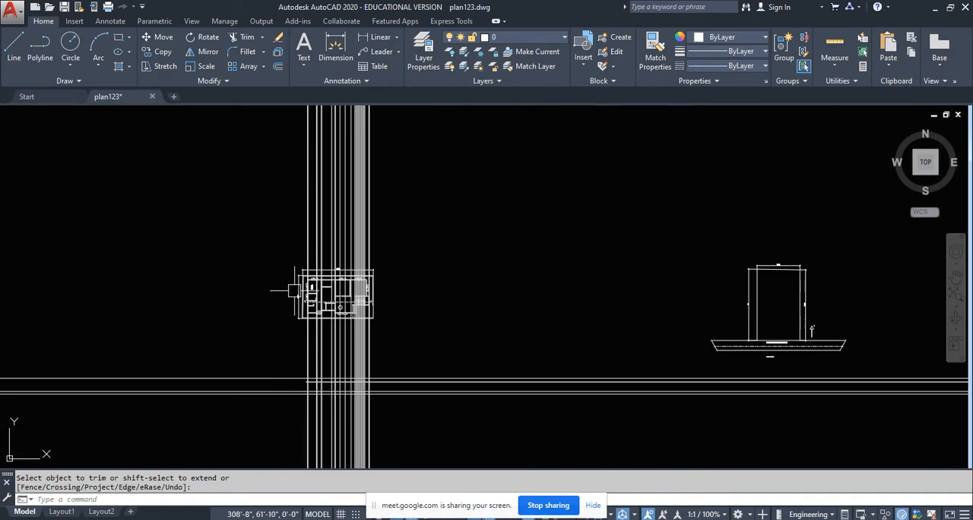
scroll(320, 314, "up", 2)
scroll(327, 344, "up", 8)
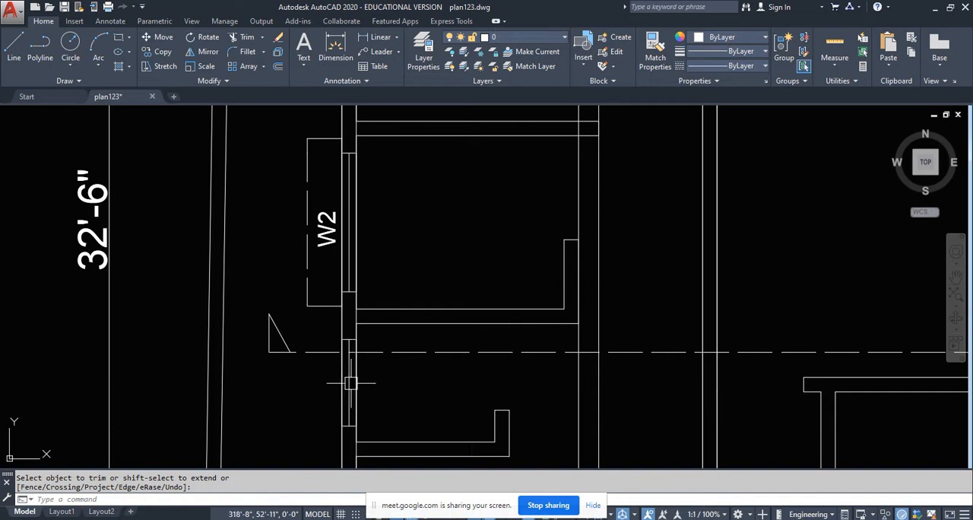
scroll(349, 318, "down", 2)
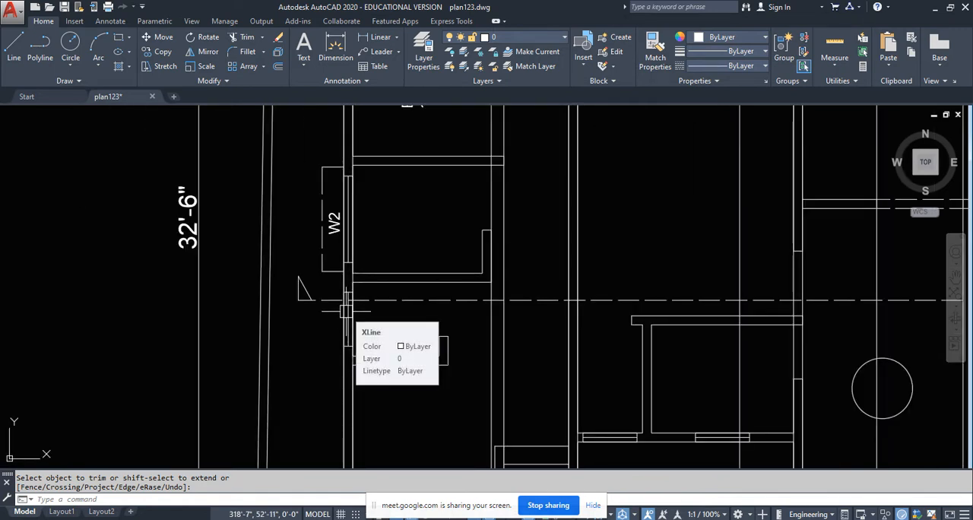
scroll(346, 310, "down", 5)
scroll(399, 406, "up", 8)
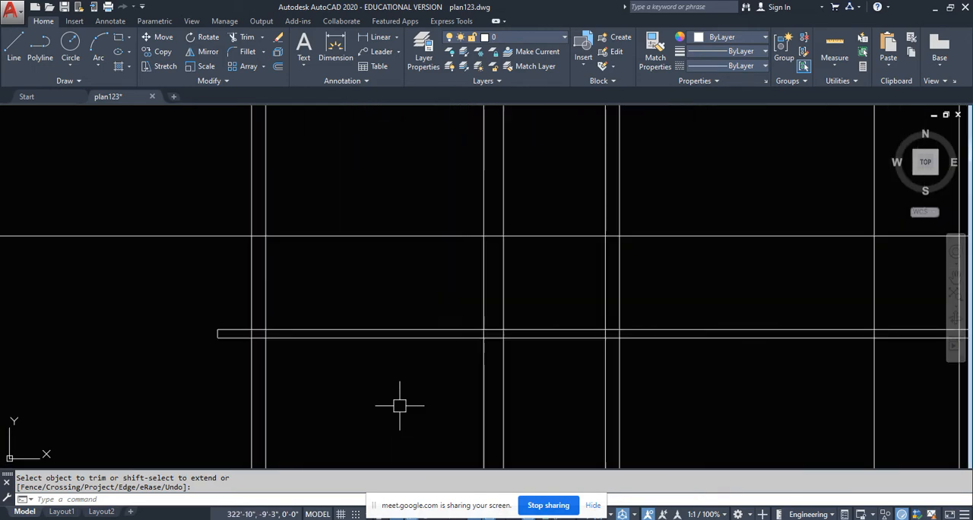
- Offset the sunshade's underside line 2'-0" downward to mark the bottom of the opening in the outer wall
middle_click_drag(369, 353, 400, 295)
left_click(317, 283)
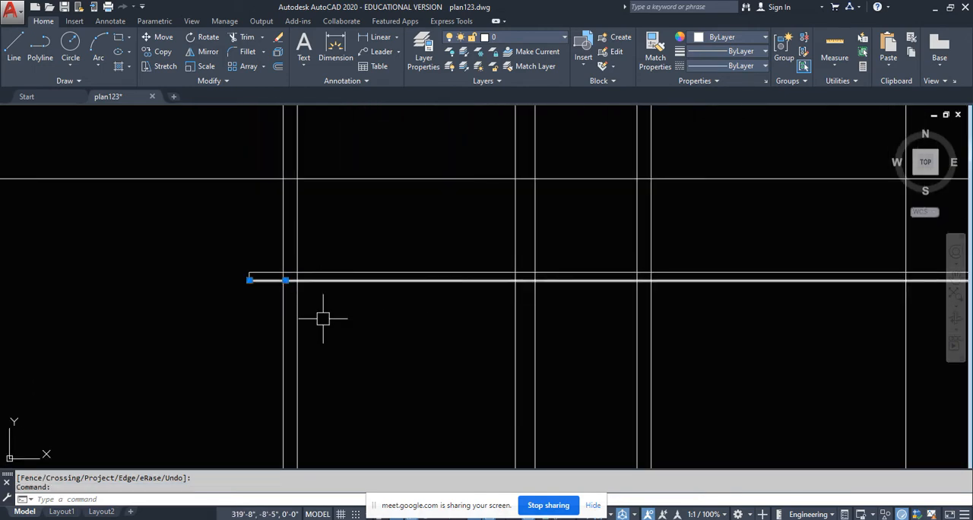
key("Escape")
scroll(314, 310, "up", 2)
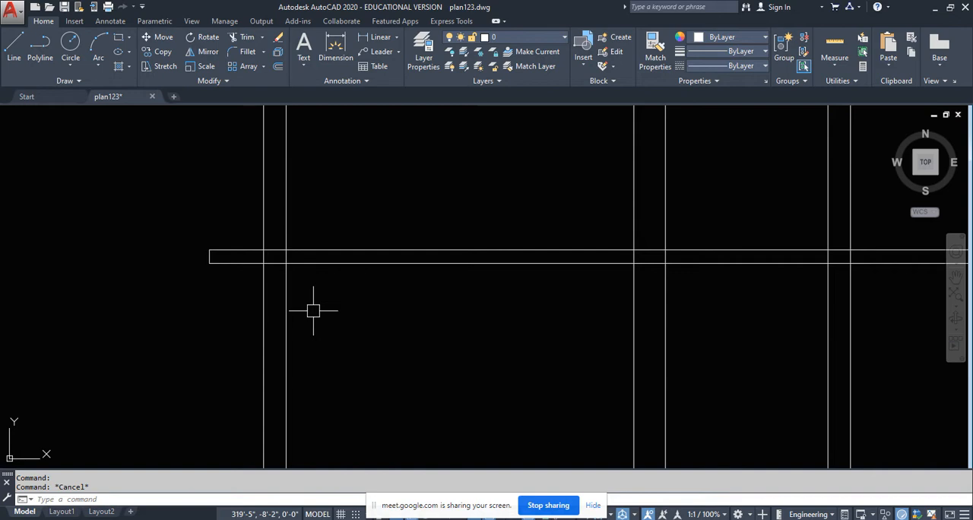
key("Return")
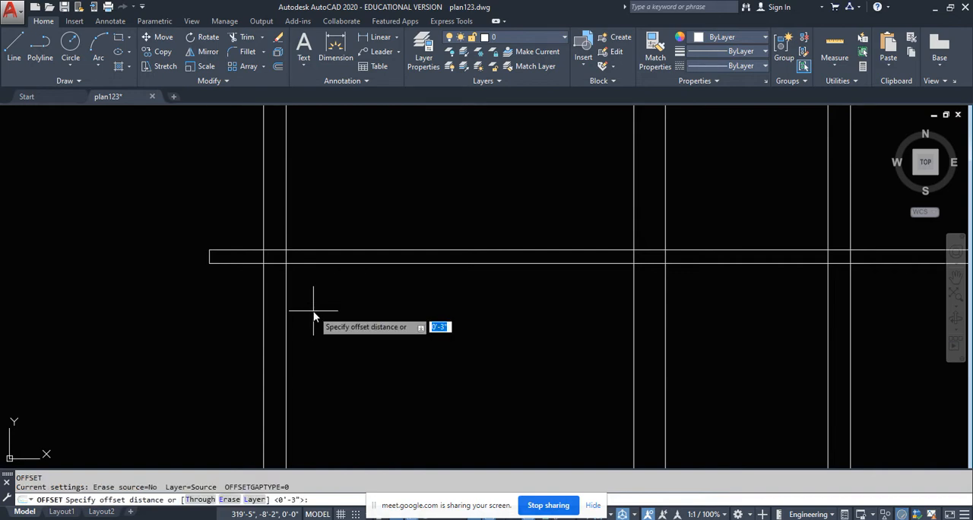
type("2'0")
key("Return")
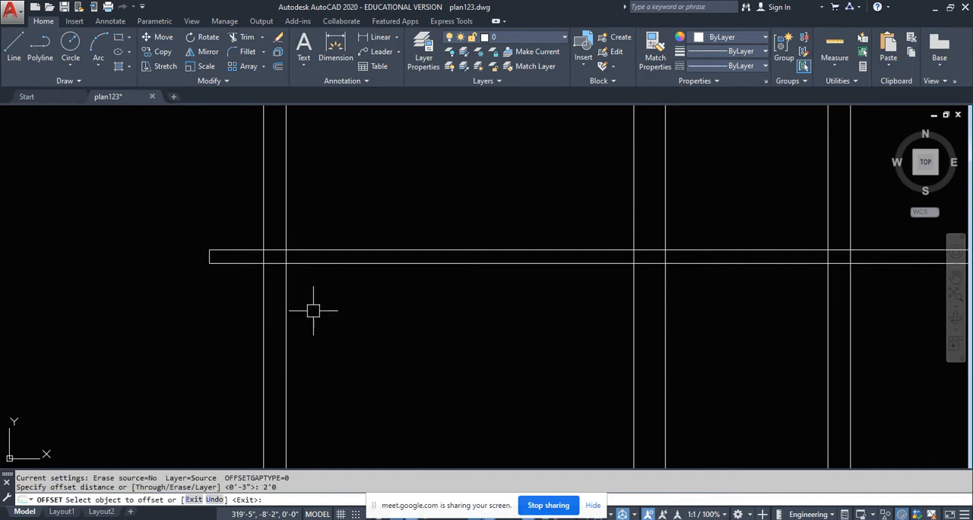
key("Return")
key("Return")
key("Return")
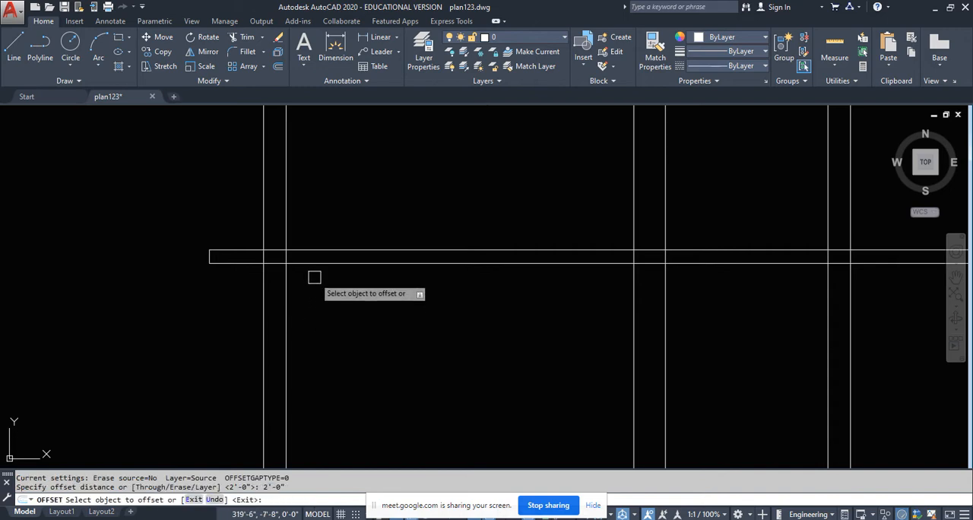
left_click(298, 263)
left_click(327, 341)
key("Escape")
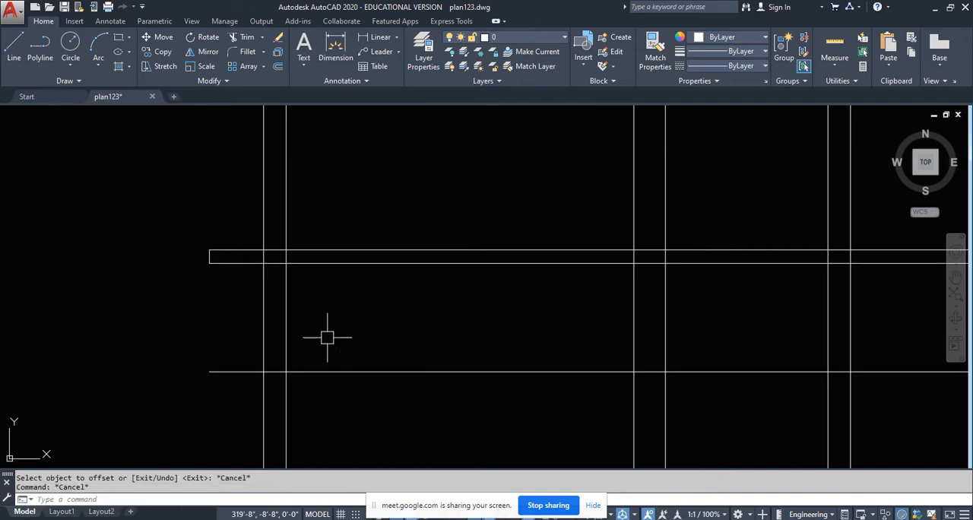
- Trim the 2'-0" offset line on both sides of the outer wall, leaving only the piece within the wall thickness
type("tr")
key("Return")
left_click(285, 347)
key("Return")
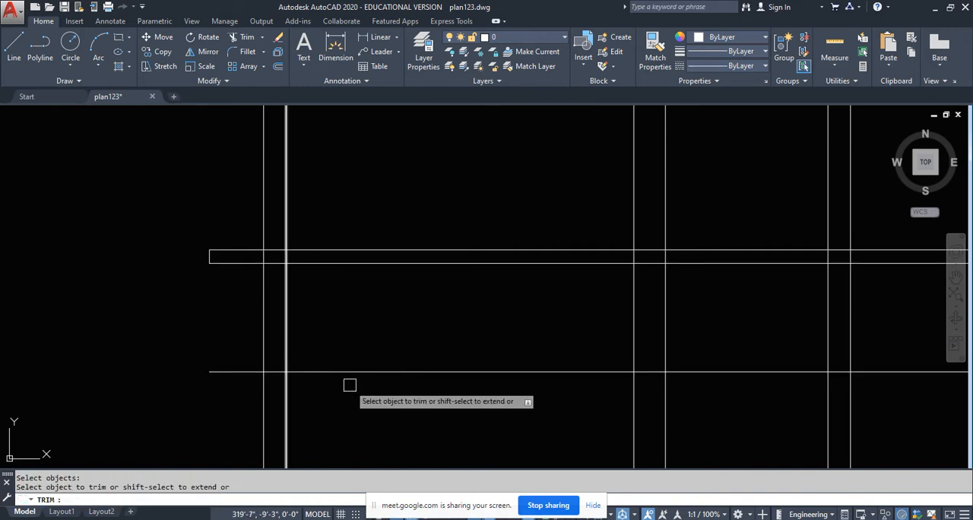
left_click(363, 395)
left_click(327, 346)
key("Escape")
key("Return")
key("Return")
left_click(236, 396)
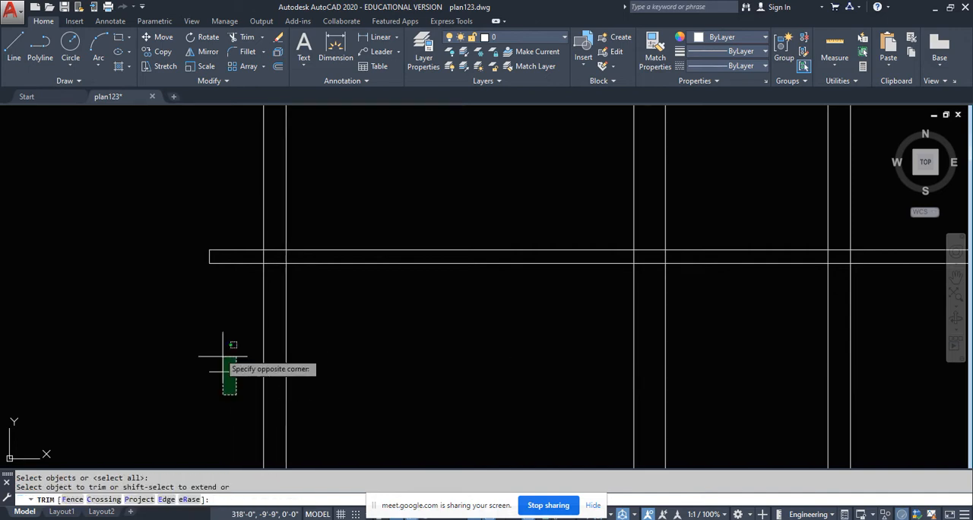
left_click(222, 355)
- Trim away the sunshade's upper and lower lines between the two faces of the outer wall
scroll(263, 236, "up", 4)
left_click(300, 270)
left_click(293, 305)
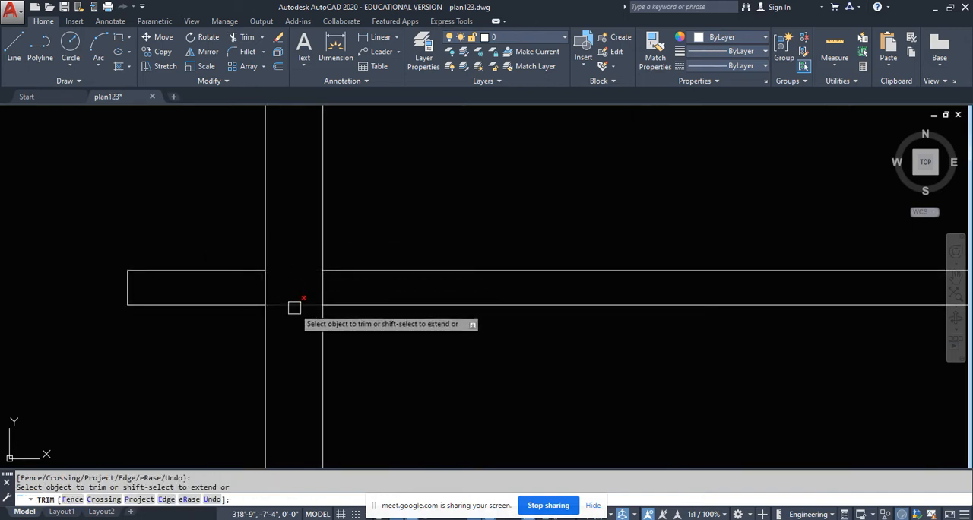
key("Escape")
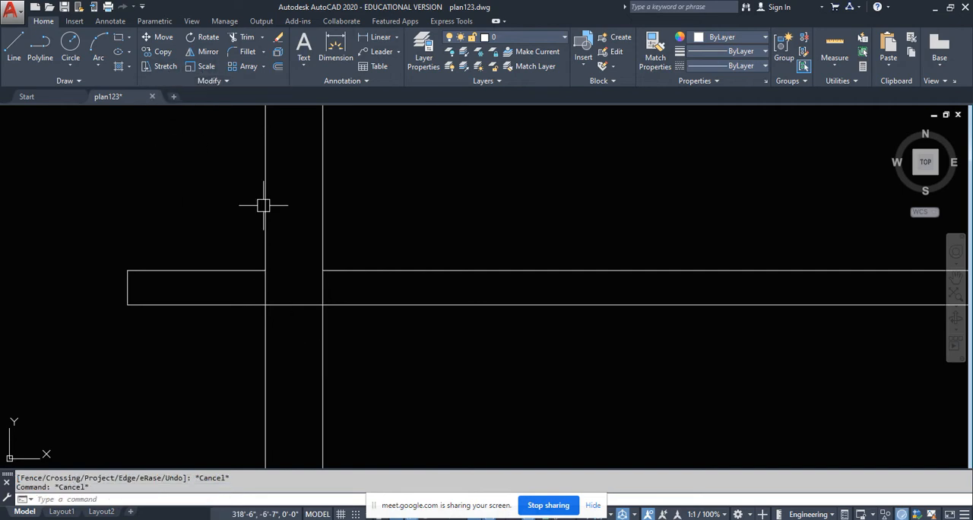
key("Escape")
key("Return")
key("Return")
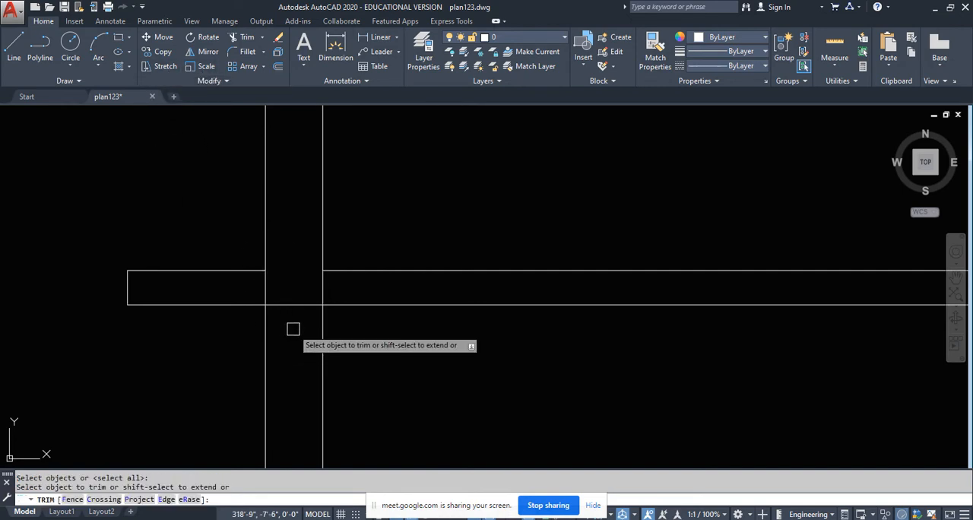
left_click(294, 329)
left_click(284, 283)
- Draw a line across the outer wall's thickness at the level of the sunshade's underside
left_click(6, 51)
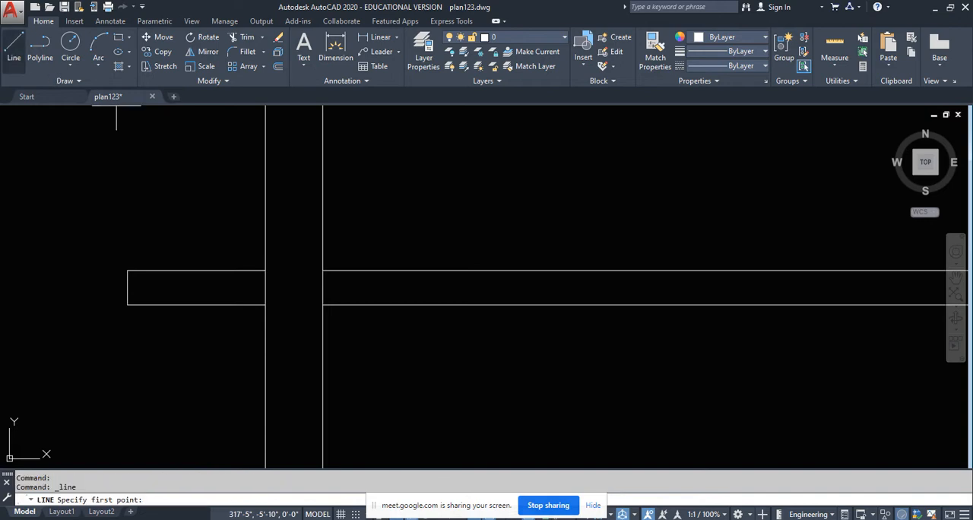
left_click(266, 305)
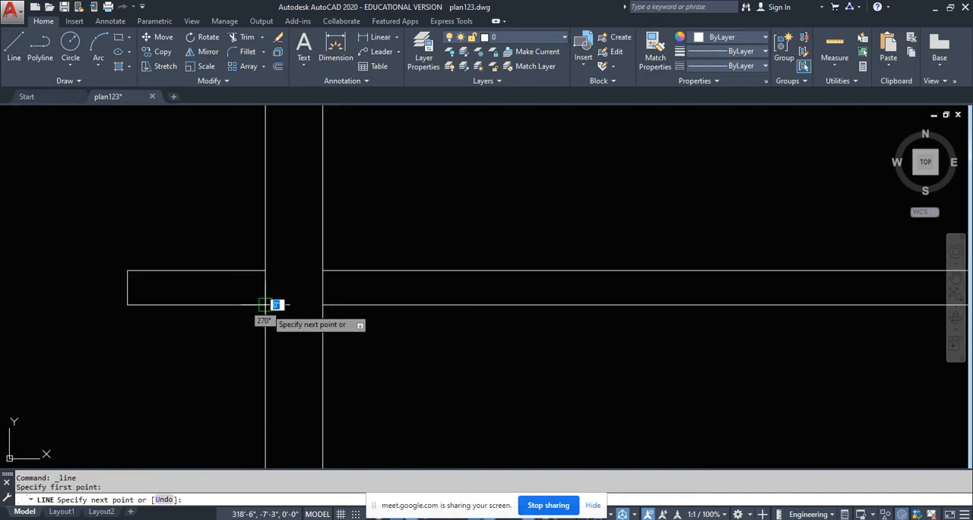
left_click(323, 304)
key("Escape")
scroll(307, 250, "down", 3)
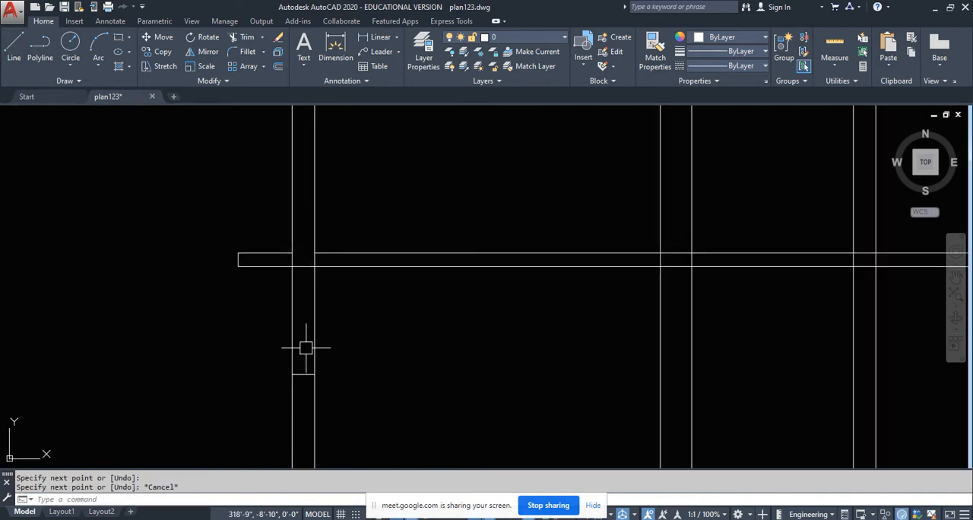
- Offset the new line across the wall 6 inches upward for the lintel top
scroll(301, 232, "up", 2)
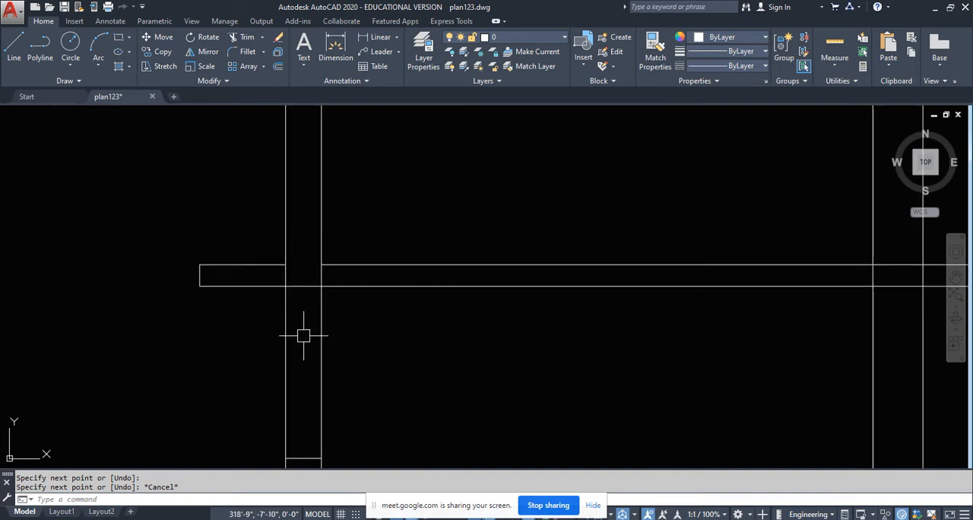
key("Return")
key("Return")
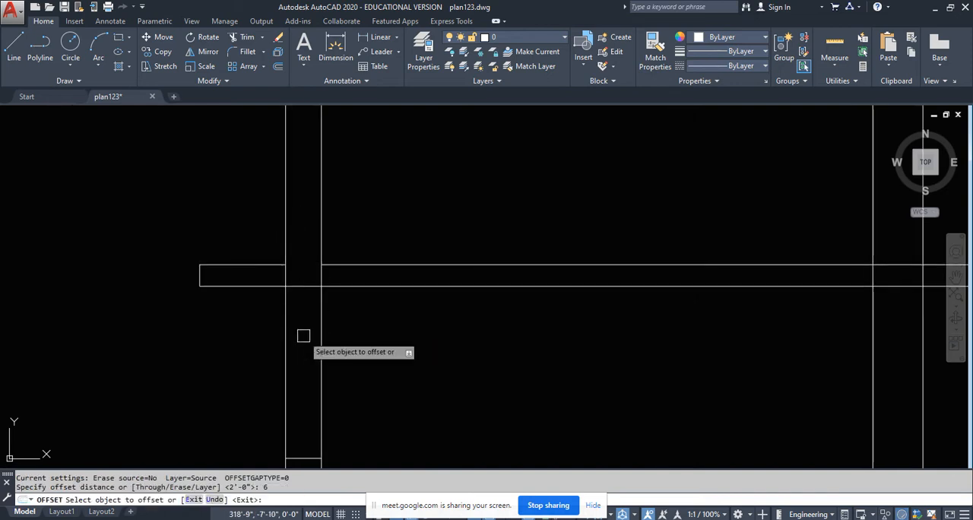
left_click(310, 284)
left_click(286, 192)
key("Escape")
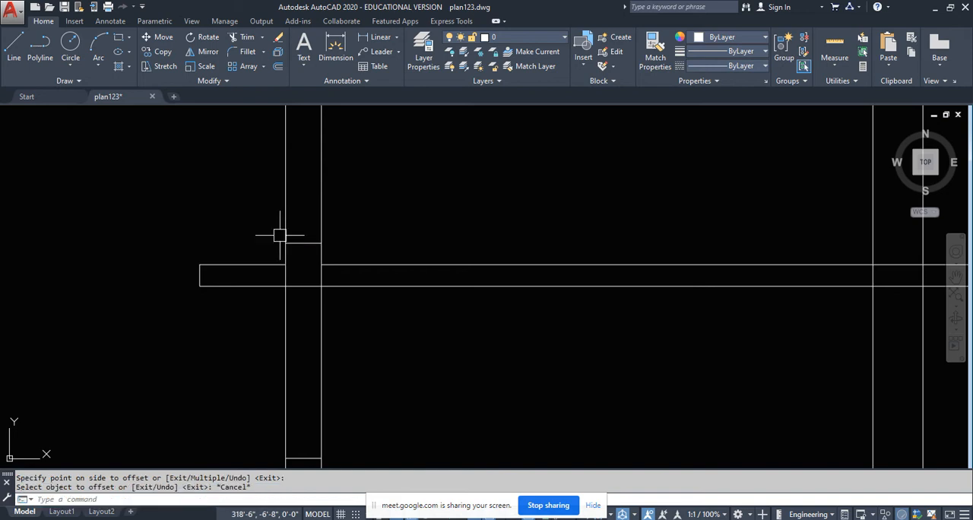
- Stretch the inner end of the sunshade's top line up to the lintel's upper outer corner to slope the sunshade
scroll(265, 267, "up", 3)
left_click(266, 274)
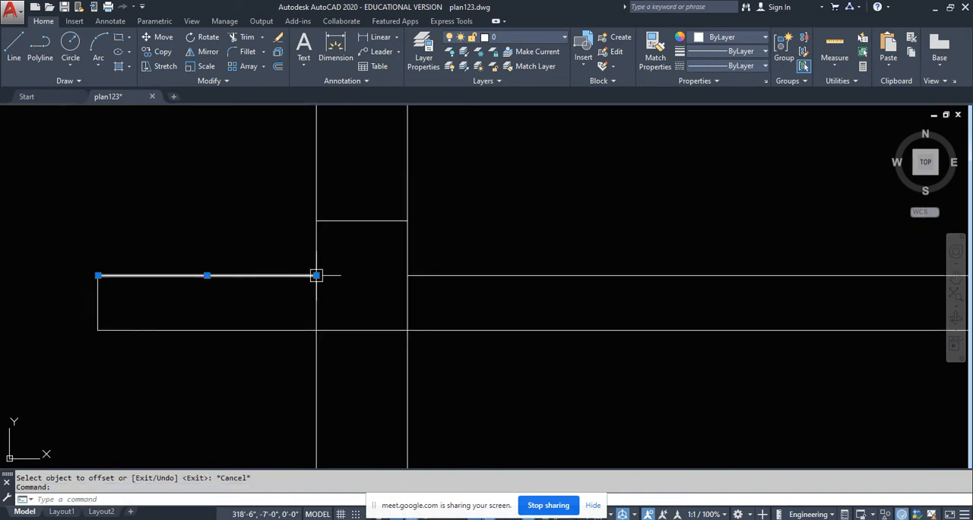
left_click(316, 276)
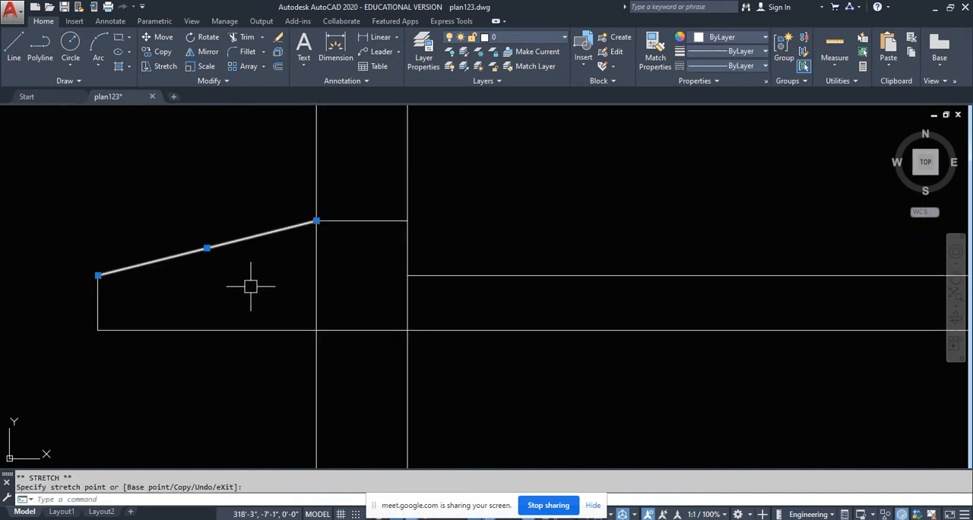
key("Escape")
key("Escape")
type("tr")
key("Return")
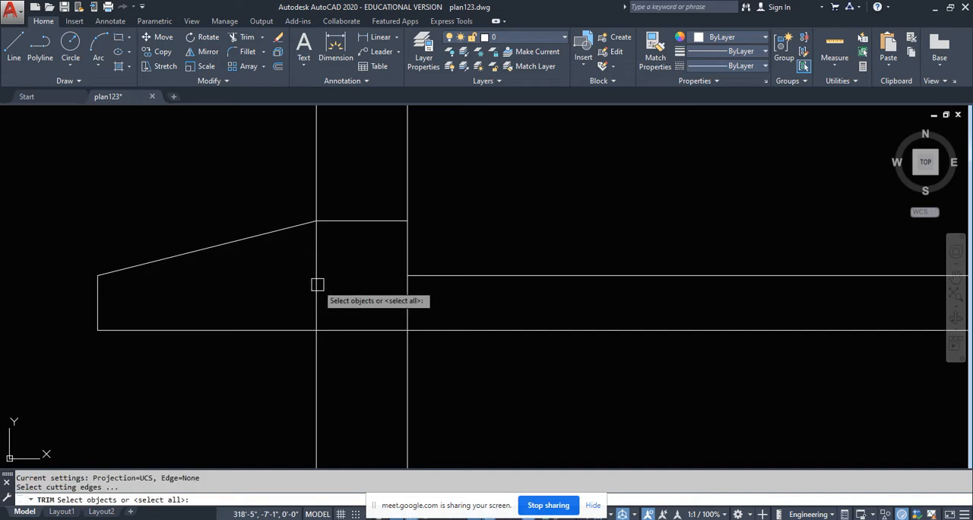
key("Escape")
key("Escape")
- Examine the walls cut by the plan's section line and compare them with the projected lines around the finished sunshade
scroll(262, 286, "down", 6)
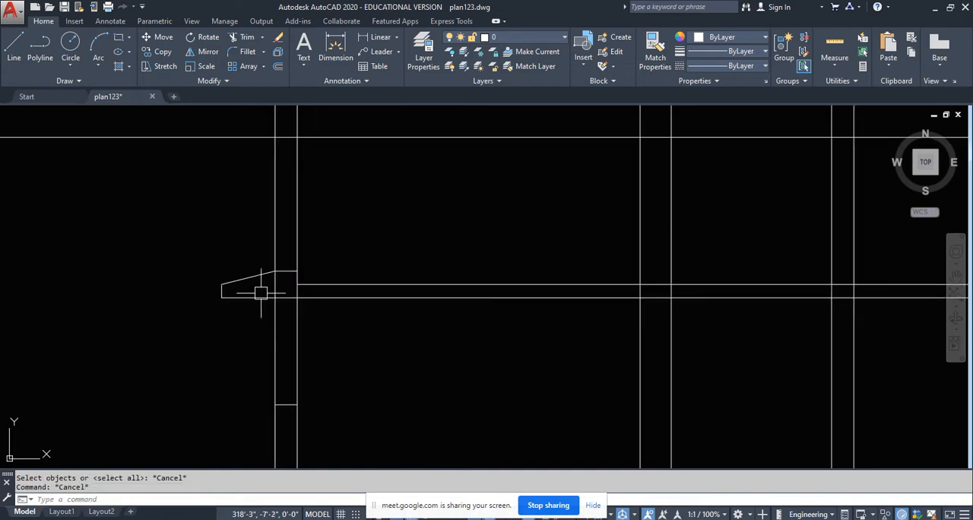
middle_click_drag(340, 333, 274, 303)
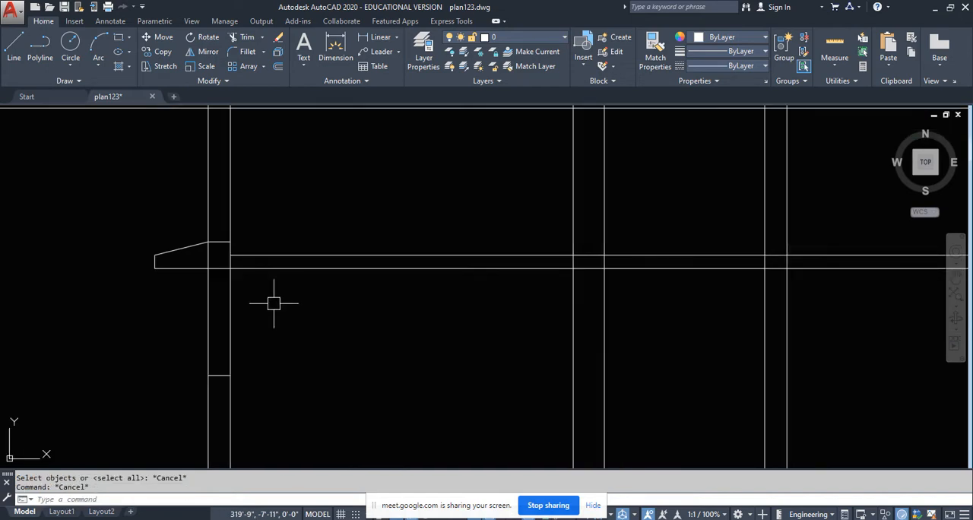
scroll(273, 304, "down", 6)
middle_click_drag(311, 279, 296, 393)
scroll(296, 393, "down", 4)
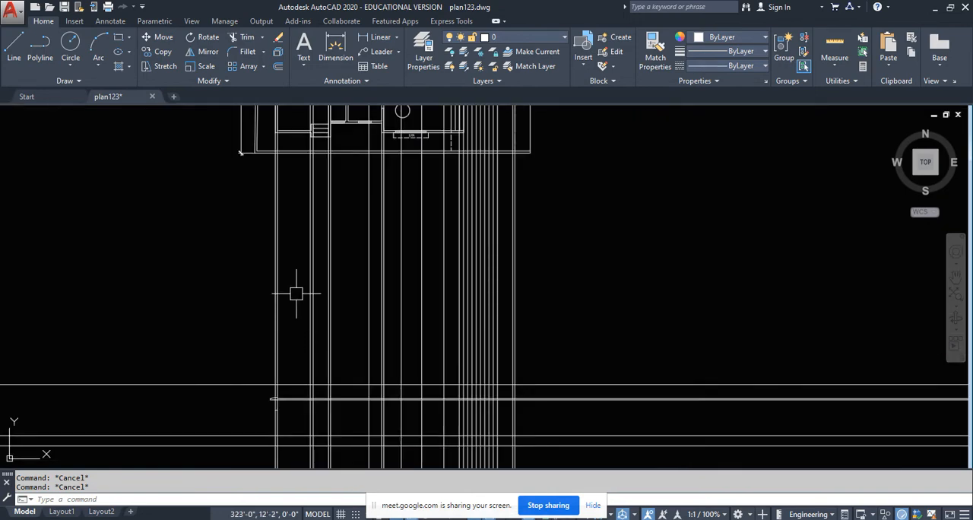
middle_click_drag(297, 283, 299, 447)
scroll(289, 262, "up", 4)
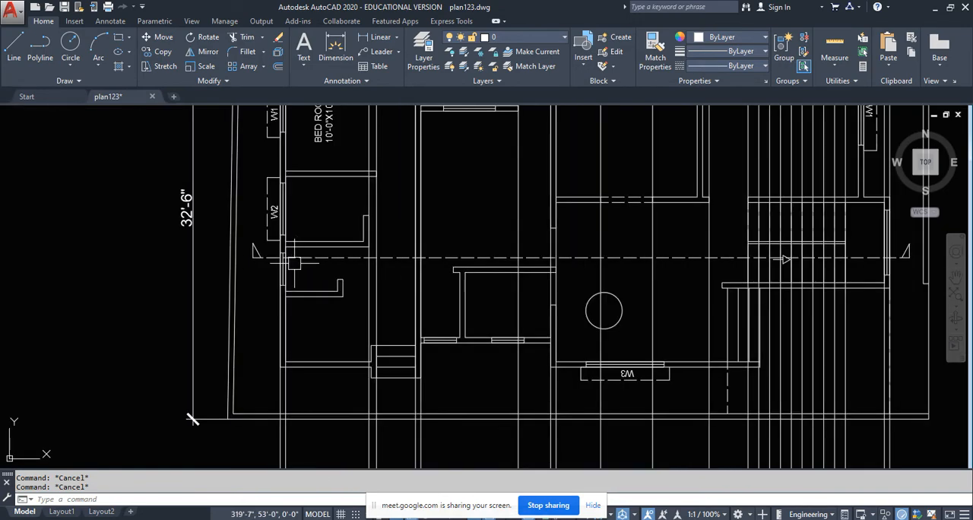
middle_click_drag(358, 259, 350, 221)
scroll(349, 219, "down", 8)
scroll(320, 328, "up", 4)
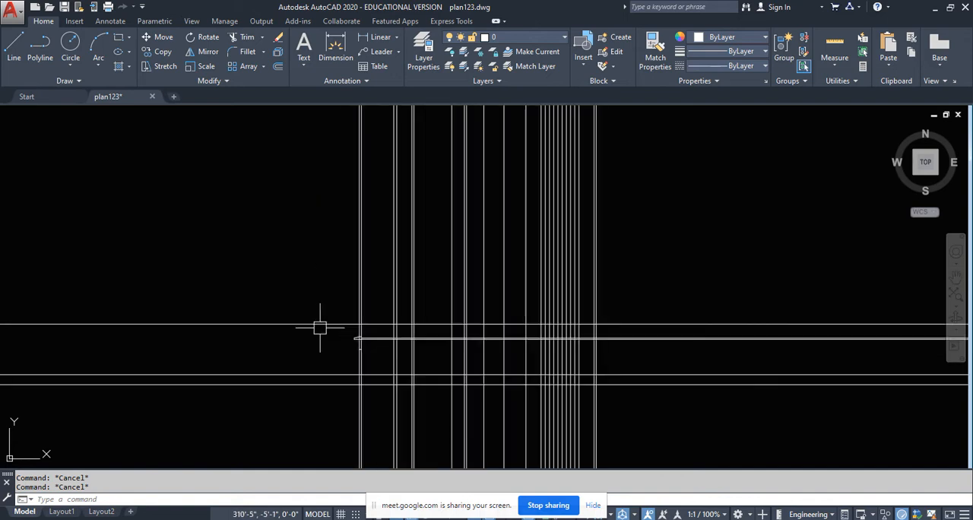
- Trim both horizontal level lines between the outer wall's inner face and the next projected wall line
scroll(388, 348, "up", 6)
type("tr")
key("Return")
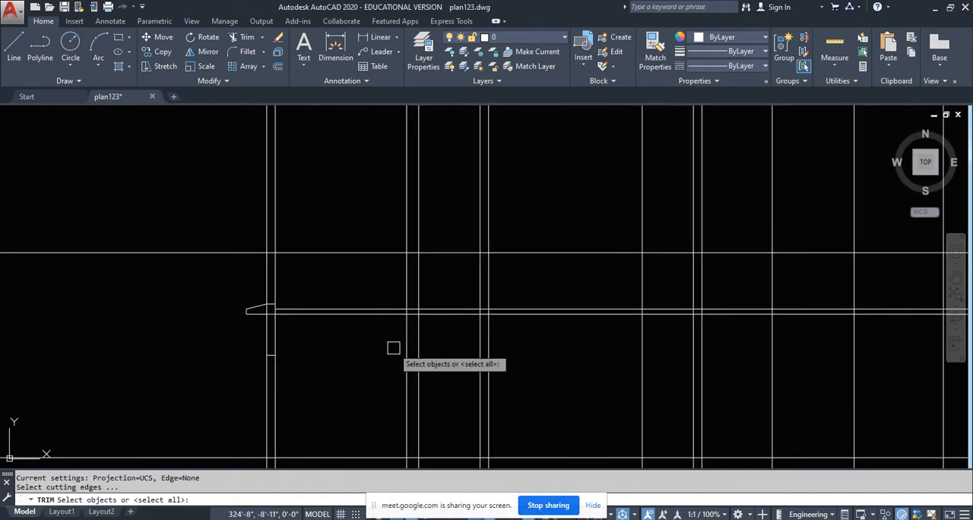
left_click(407, 342)
key("Return")
left_click(361, 363)
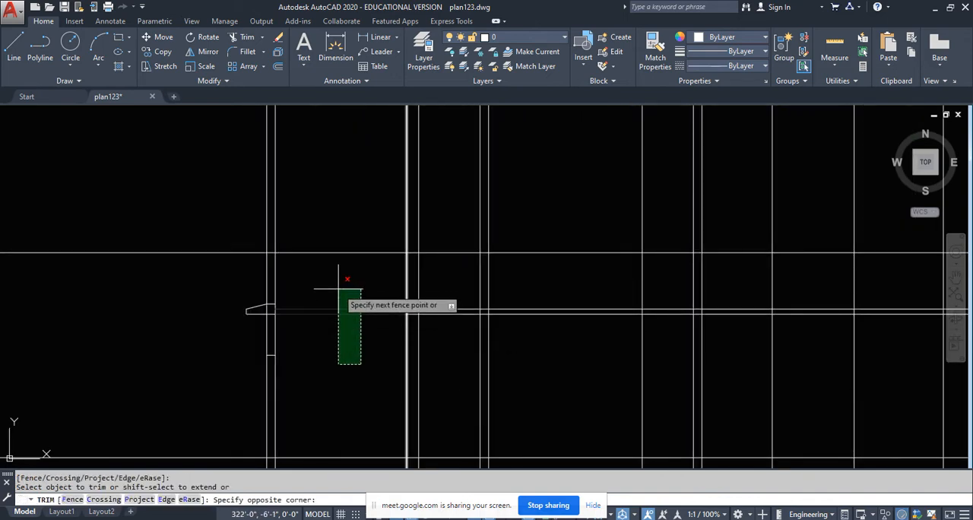
left_click(337, 283)
key("Escape")
- Draw the window's vertical centre line in the outer wall from the sill line's midpoint up to the lintel's underside
scroll(263, 348, "up", 2)
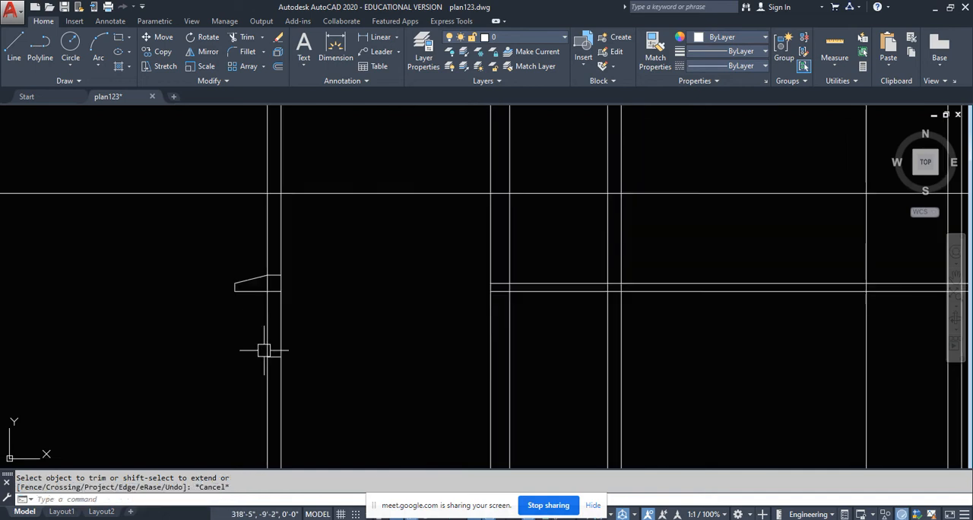
scroll(219, 226, "up", 2)
left_click(13, 46)
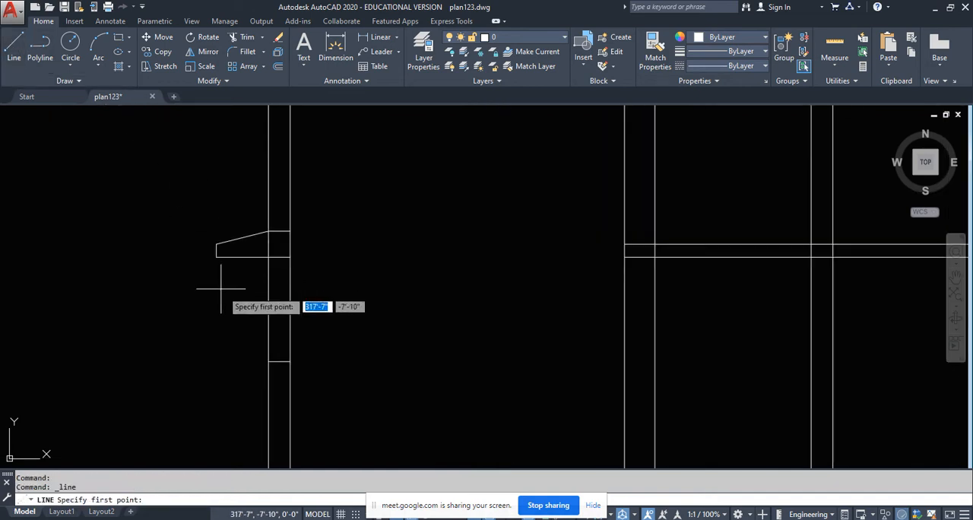
scroll(280, 304, "up", 2)
left_click(275, 395)
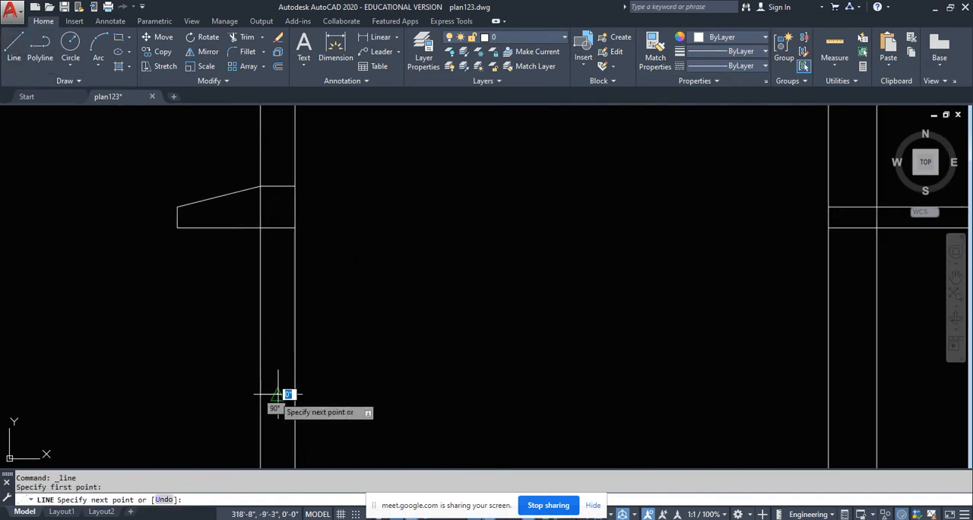
left_click(278, 226)
key("Escape")
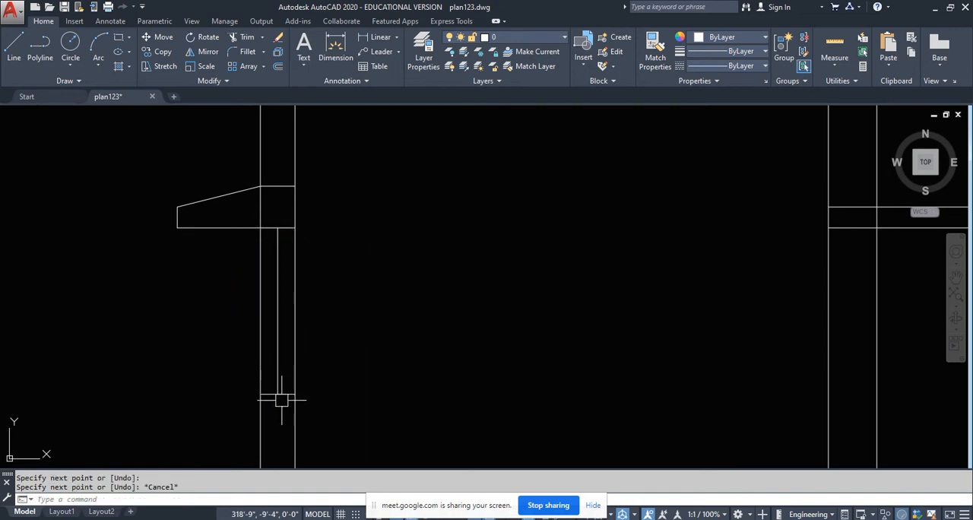
- Measure the opening in the plan between the short partition's end and the wall above it, across the section line
scroll(281, 411, "down", 6)
scroll(298, 316, "up", 6)
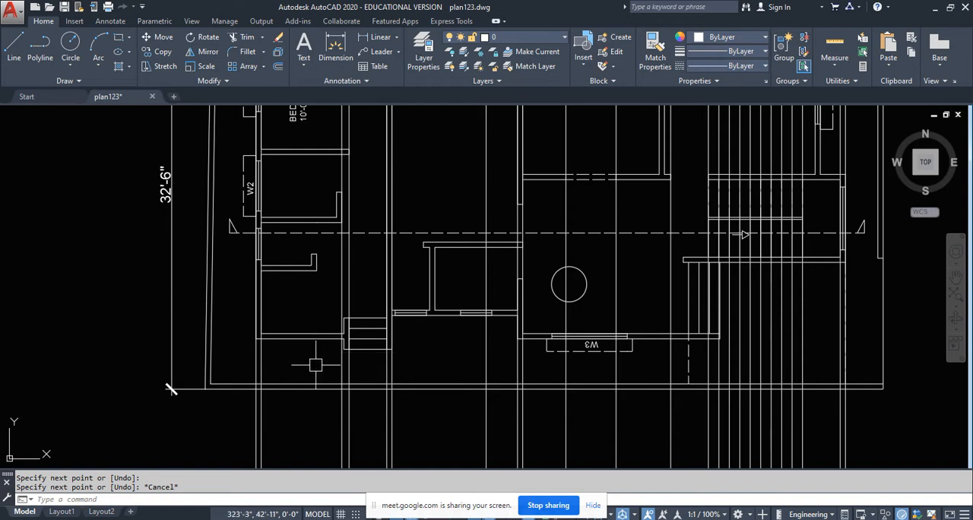
scroll(300, 304, "up", 2)
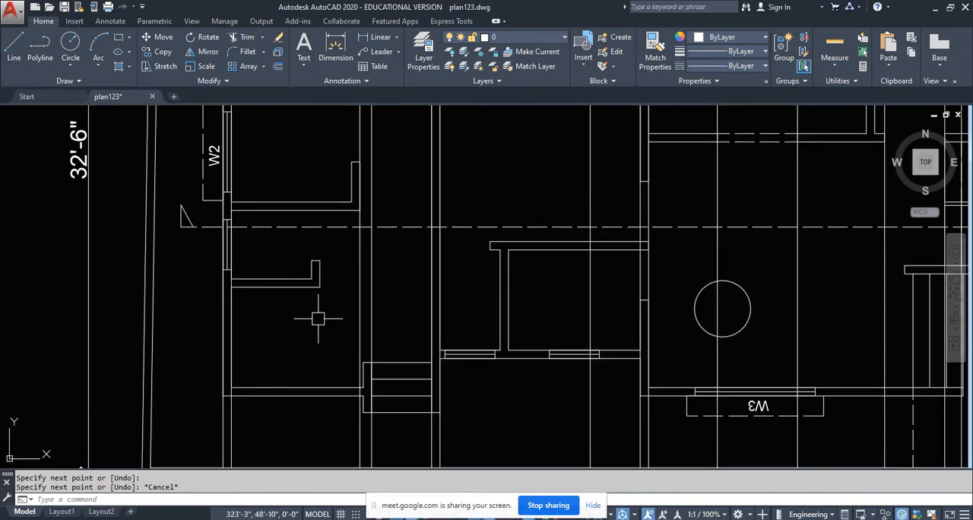
scroll(302, 241, "up", 2)
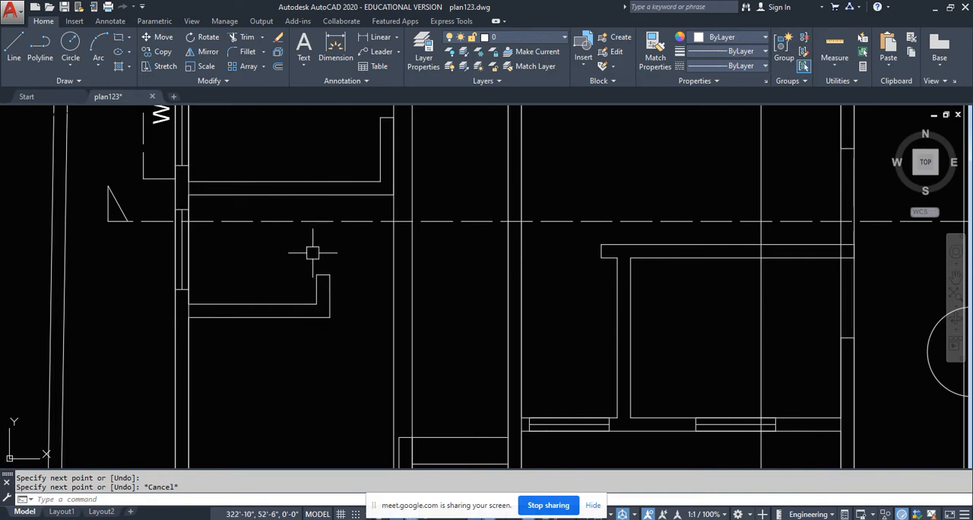
left_click(372, 37)
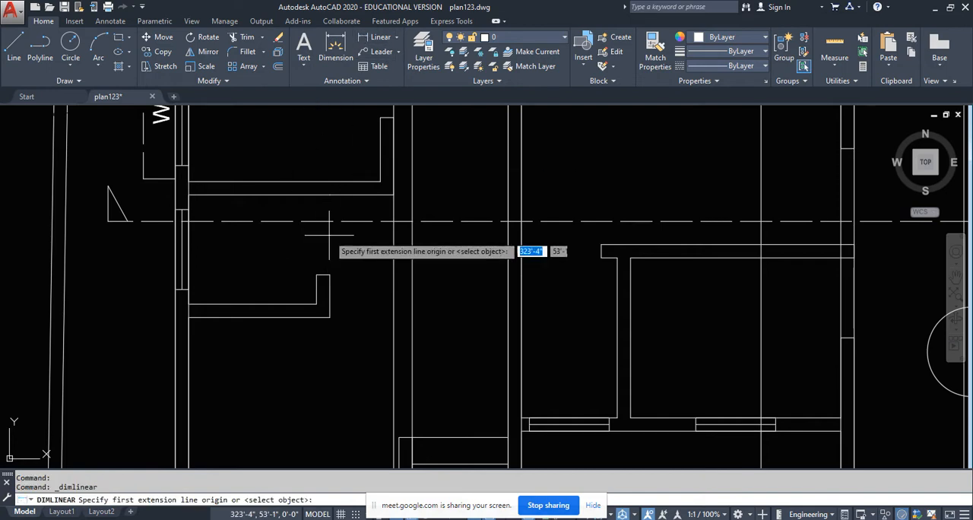
left_click(323, 275)
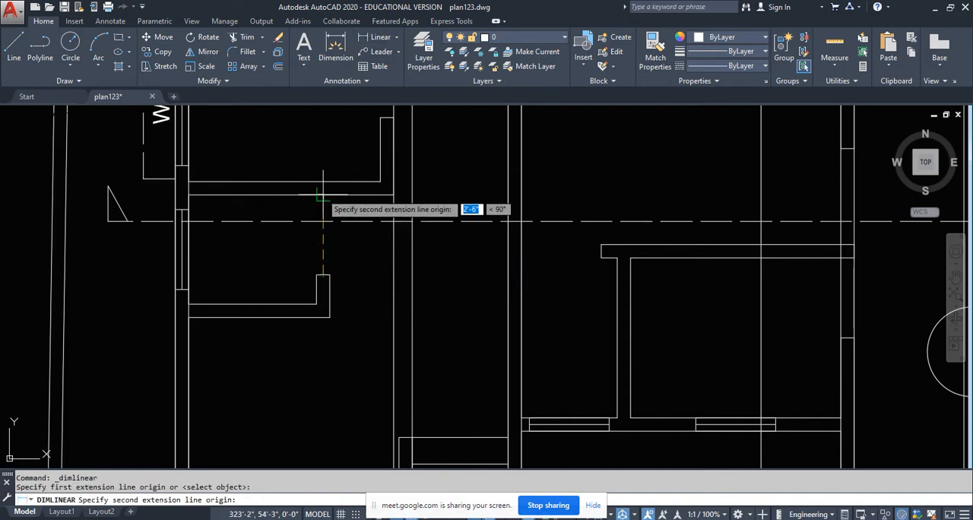
left_click(321, 196)
key("Escape")
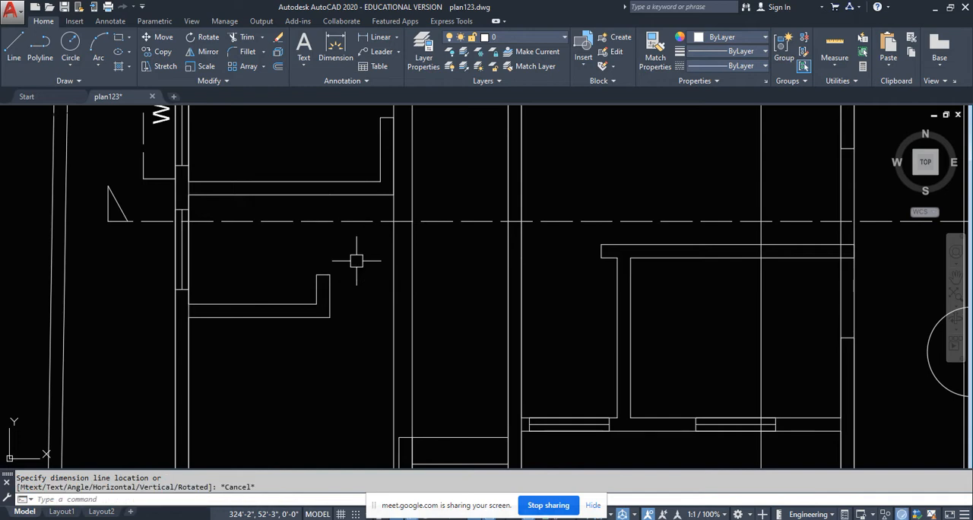
- Project vertical construction lines from both faces of the short partition end beside the opening in the plan
type("xl")
key("Return")
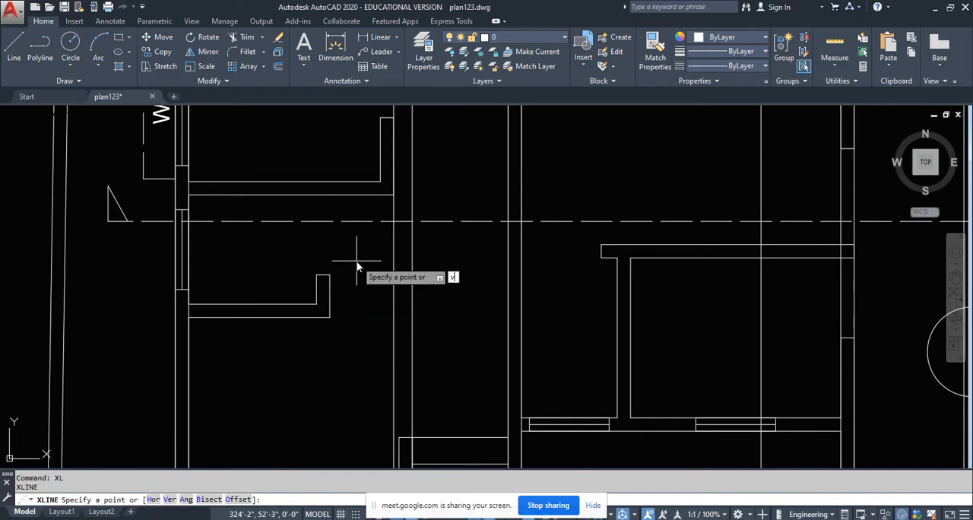
type("v")
key("Return")
scroll(324, 281, "up", 3)
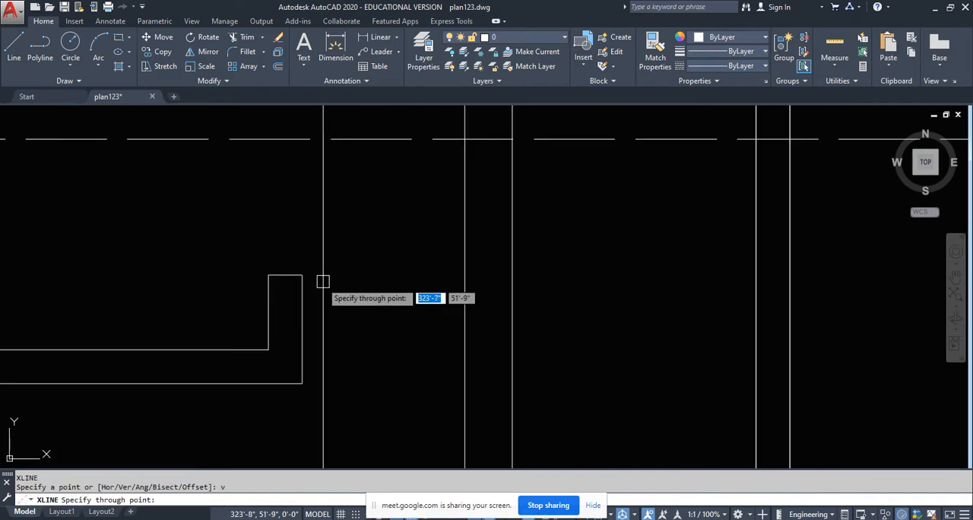
left_click(269, 275)
left_click(302, 275)
scroll(343, 211, "down", 12)
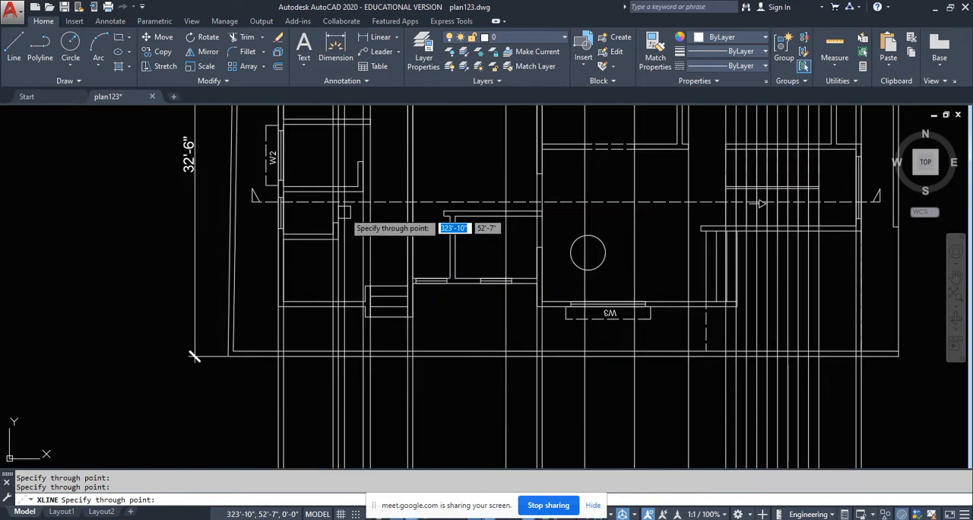
key("Return")
- Try to extend the lower level line to the newly projected partition lines, and undo the extension
scroll(341, 337, "up", 4)
scroll(340, 337, "up", 3)
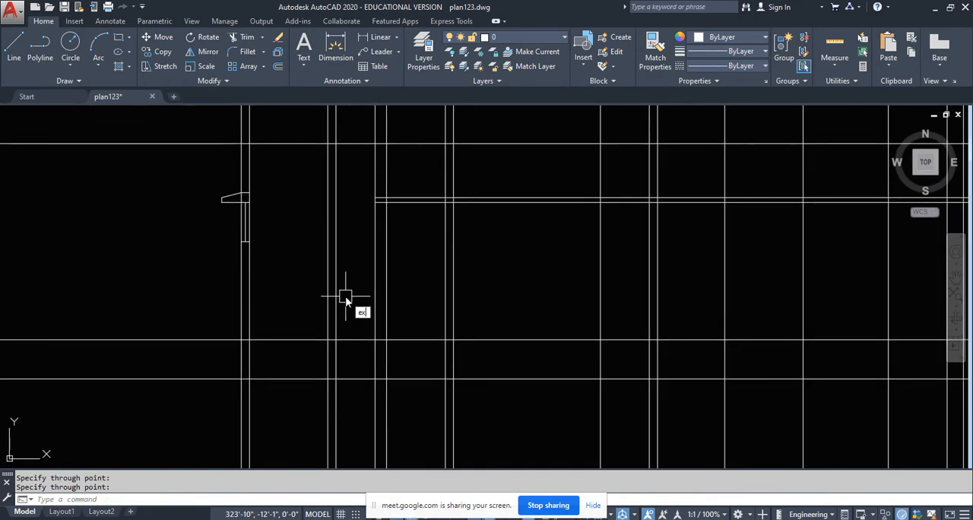
type("ex")
key("Return")
key("Return")
scroll(350, 226, "up", 4)
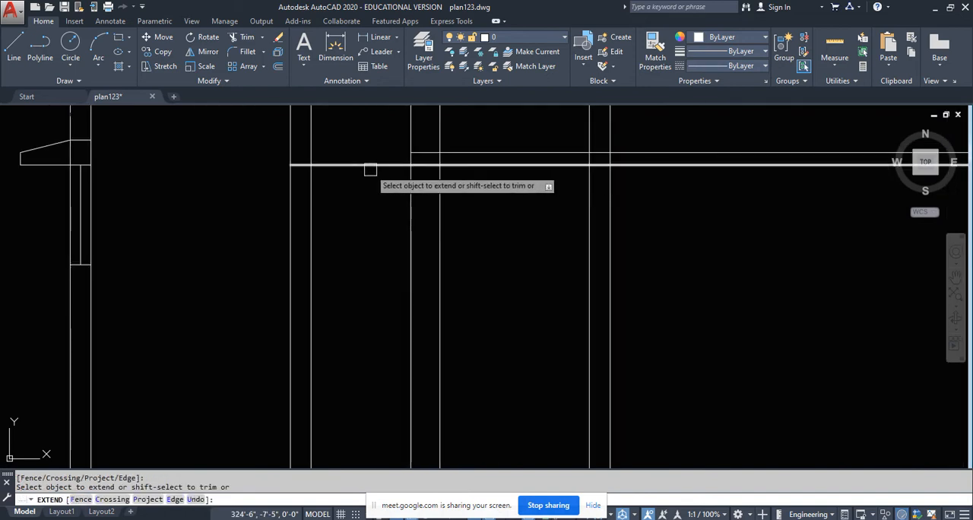
key("Escape")
middle_click_drag(374, 239, 371, 230)
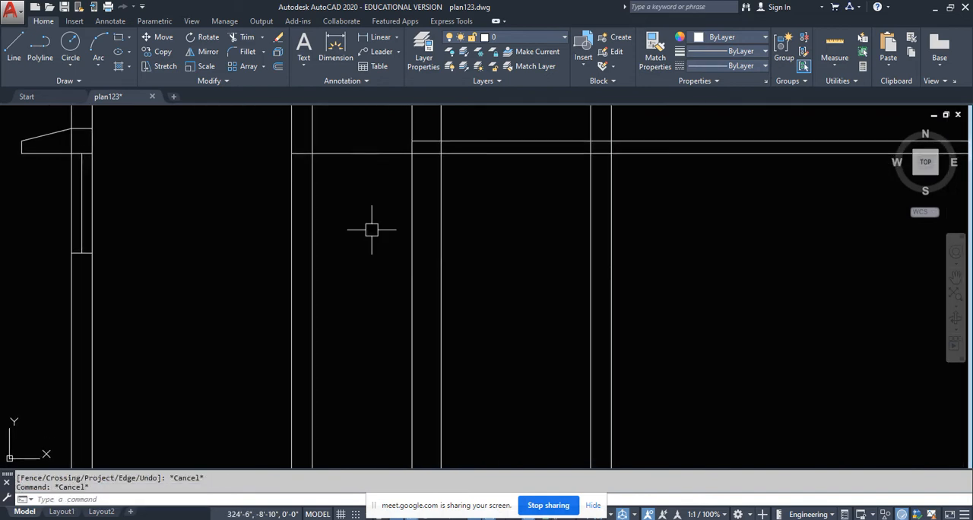
key("ctrl+z")
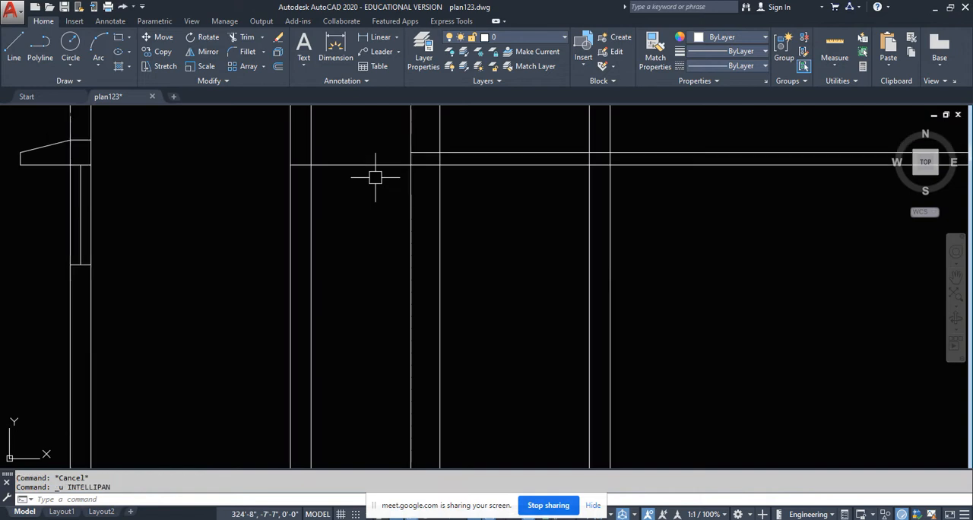
key("ctrl+z")
- Copy the outer wall's two lintel lines horizontally onto the newly projected partition at the same level
scroll(248, 224, "up", 3)
left_click(148, 131)
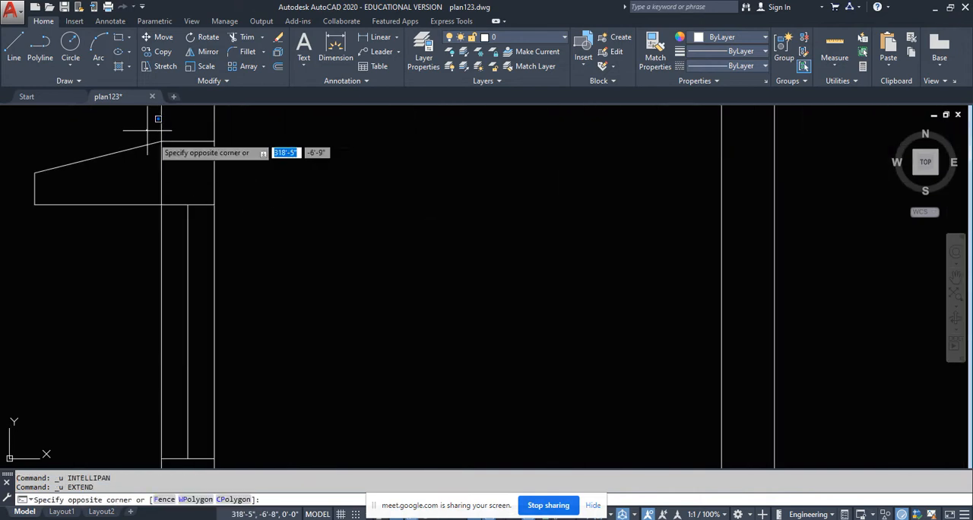
left_click(263, 221)
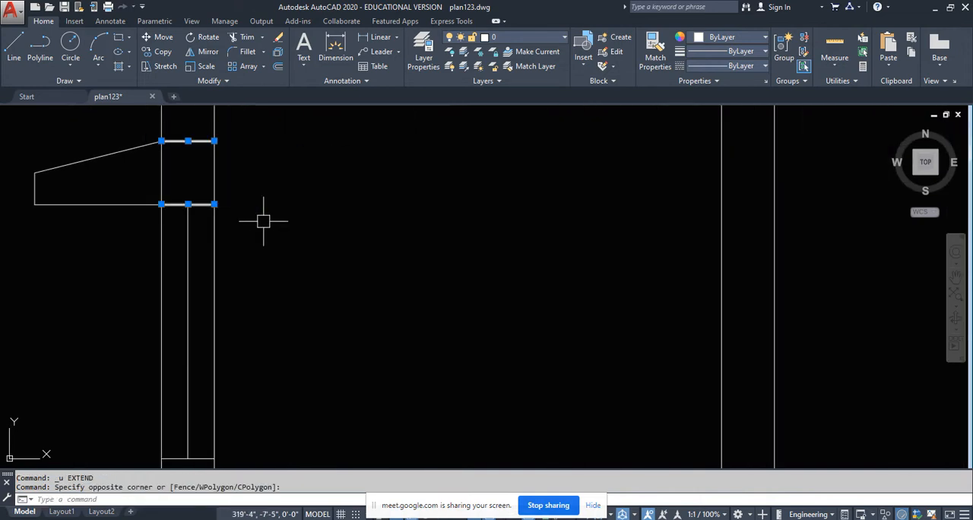
left_click(158, 52)
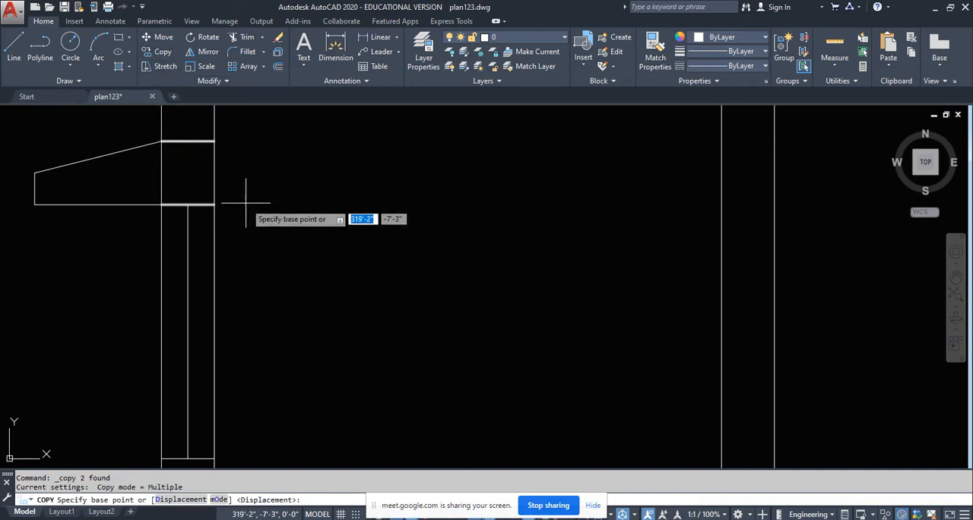
left_click(214, 203)
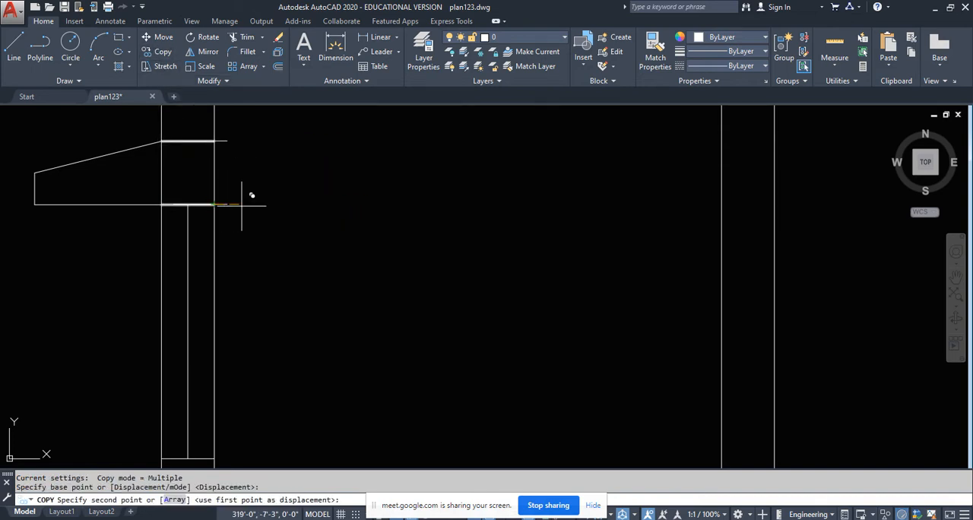
left_click(774, 204)
scroll(562, 245, "down", 8)
key("Escape")
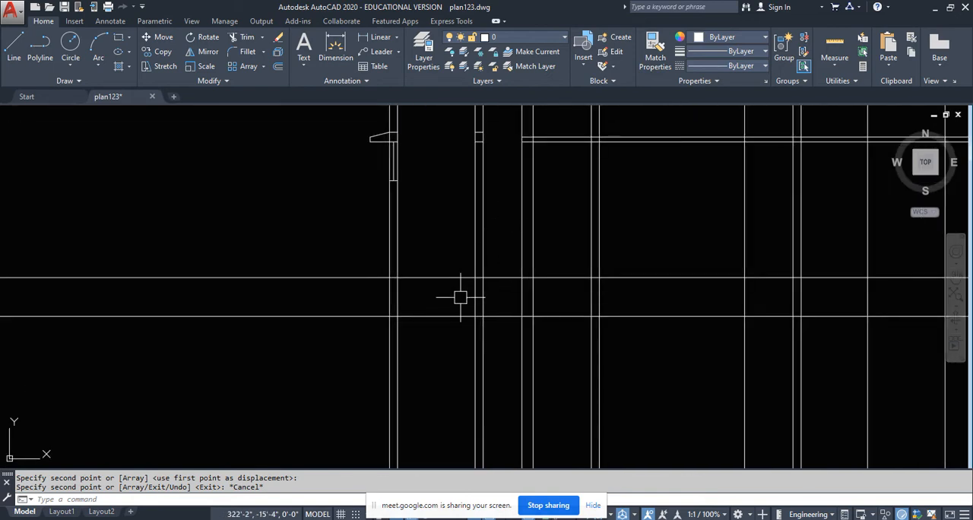
- Trim the partition's and the adjacent wall's vertical lines below the upper of the two lower level lines
type("r")
key("Return")
middle_click_drag(460, 302, 386, 223)
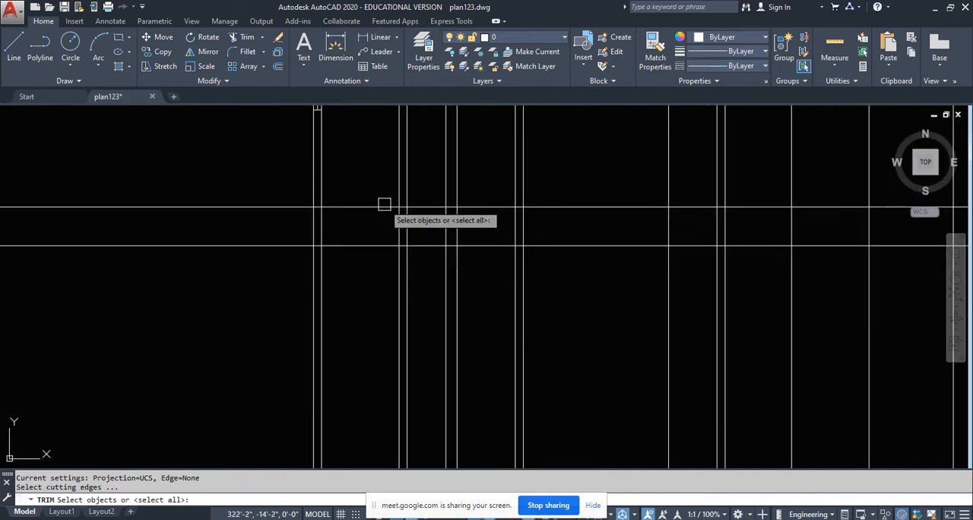
left_click(384, 204)
key("Return")
left_click(411, 219)
left_click(385, 235)
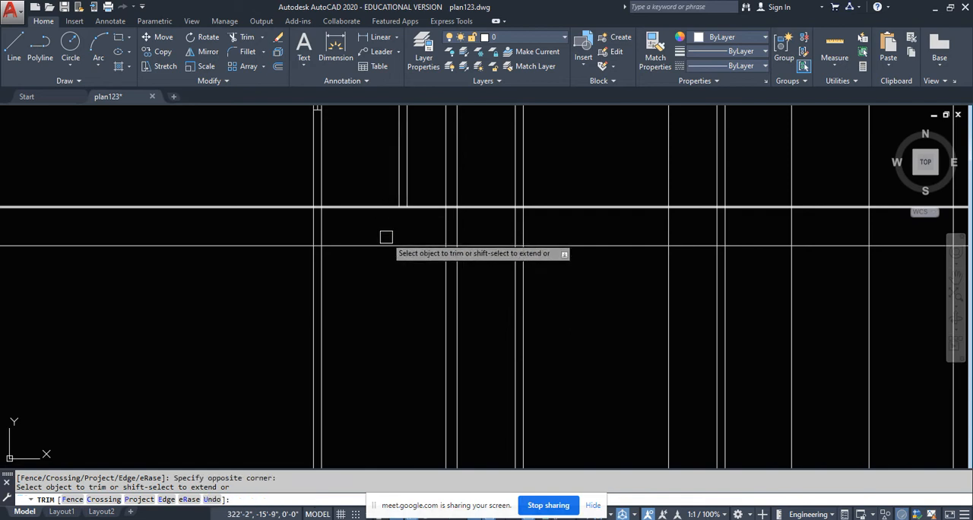
left_click(472, 223)
left_click(428, 231)
scroll(428, 258, "down", 3)
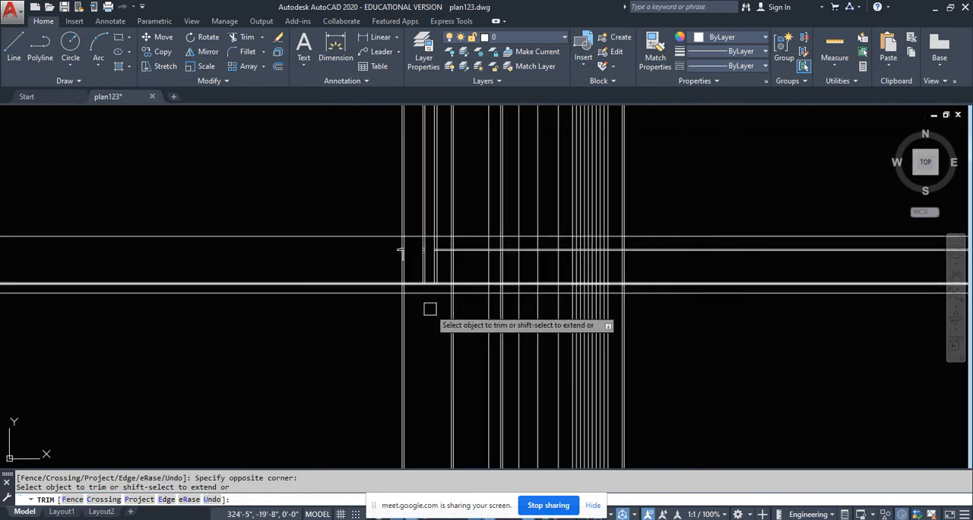
key("Return")
- Draw a vertical centre line in the partition from the lintel underside's midpoint down to the floor level line
scroll(428, 276, "up", 5)
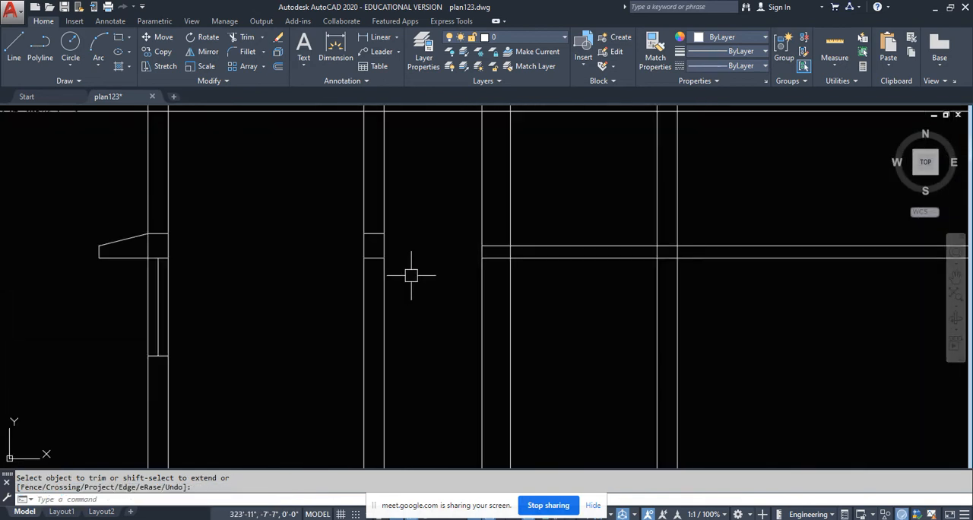
middle_click_drag(383, 289, 393, 206)
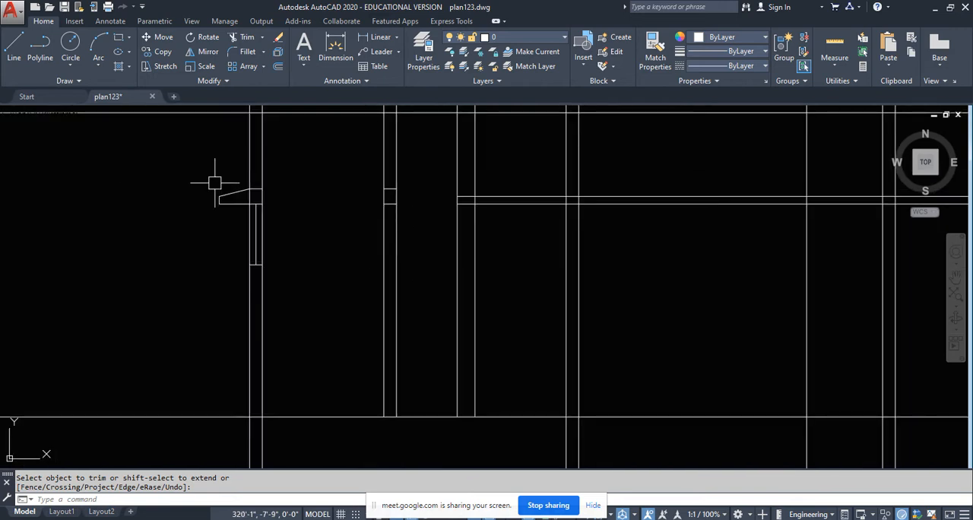
left_click(14, 48)
scroll(380, 211, "up", 4)
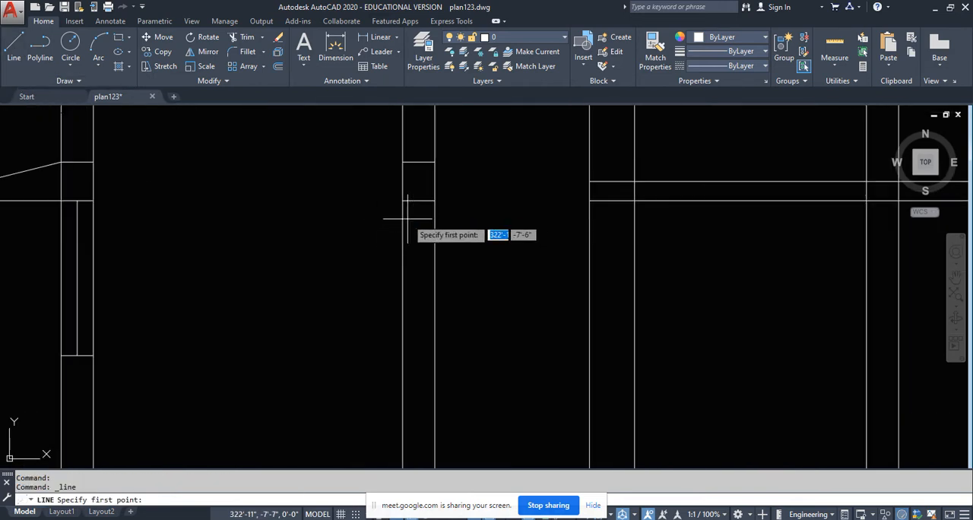
left_click(419, 201)
scroll(419, 200, "down", 6)
scroll(424, 324, "up", 6)
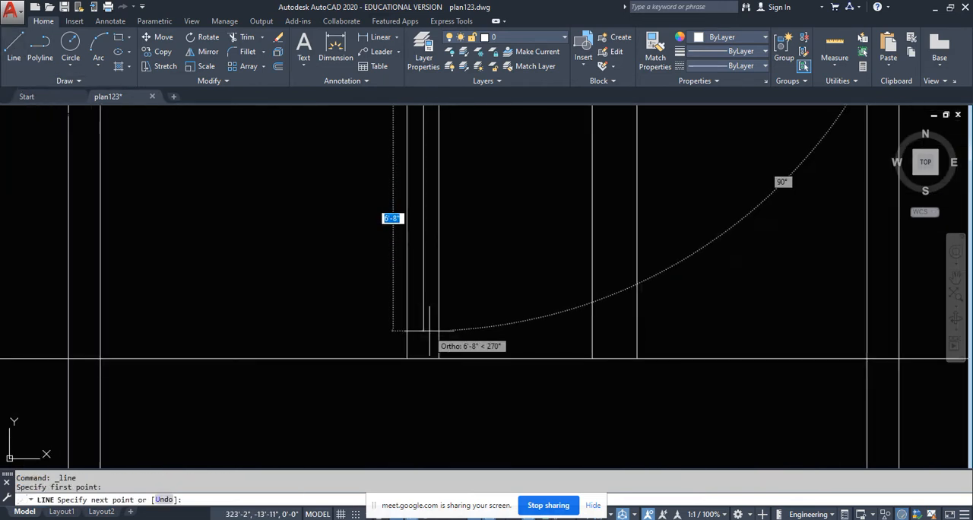
left_click(422, 359)
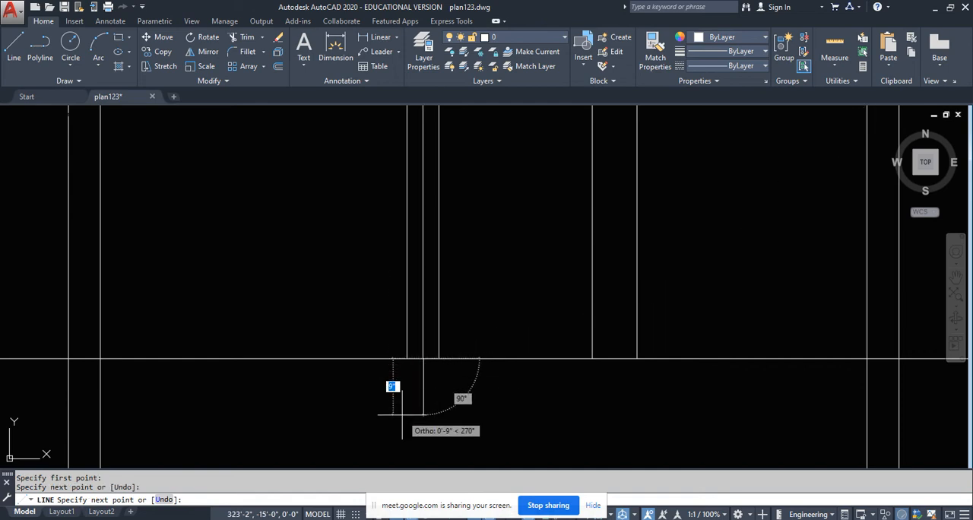
key("Escape")
- Examine the section's finished openings and the next walls along the plan's section line
scroll(397, 430, "down", 3)
scroll(406, 384, "up", 1)
scroll(406, 384, "up", 2)
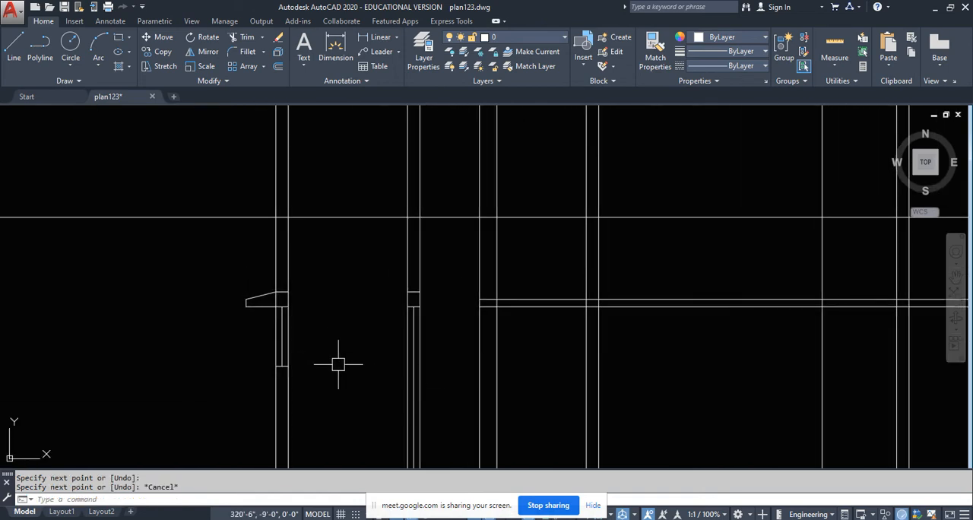
scroll(356, 344, "down", 2)
middle_click_drag(359, 344, 353, 393)
scroll(353, 393, "down", 6)
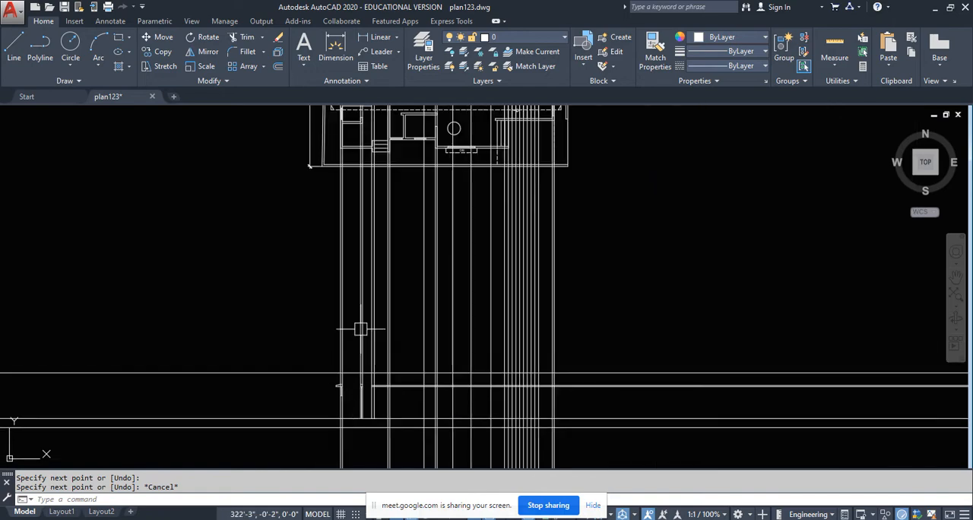
middle_click_drag(362, 296, 368, 409)
scroll(316, 276, "up", 4)
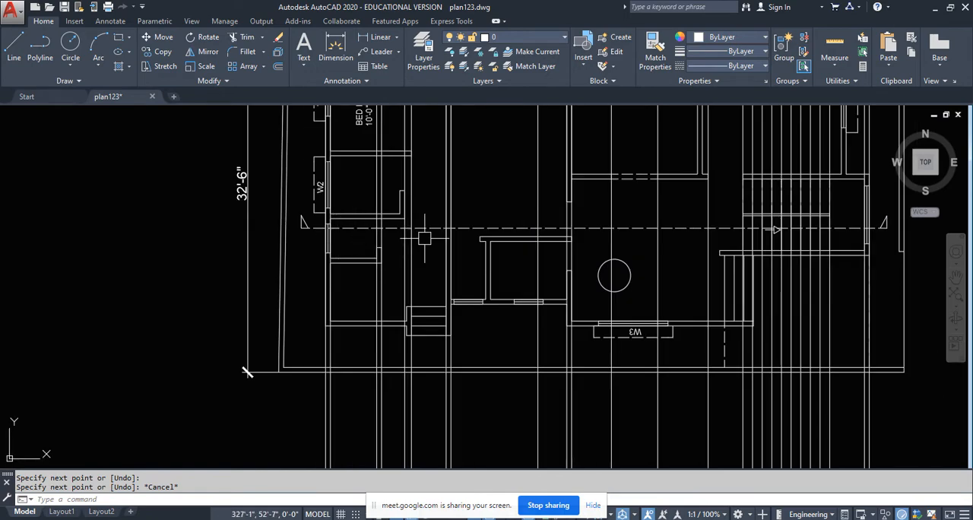
- Trace the passage's two projected vertical lines from the plan's section line down to the section
middle_click_drag(247, 372, 226, 402)
scroll(391, 282, "up", 4)
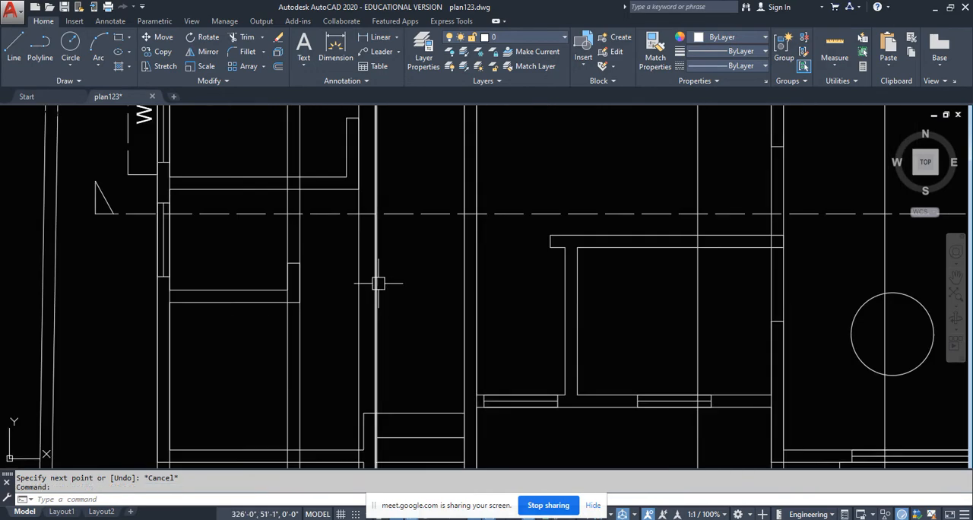
left_click(463, 307)
scroll(417, 238, "down", 2)
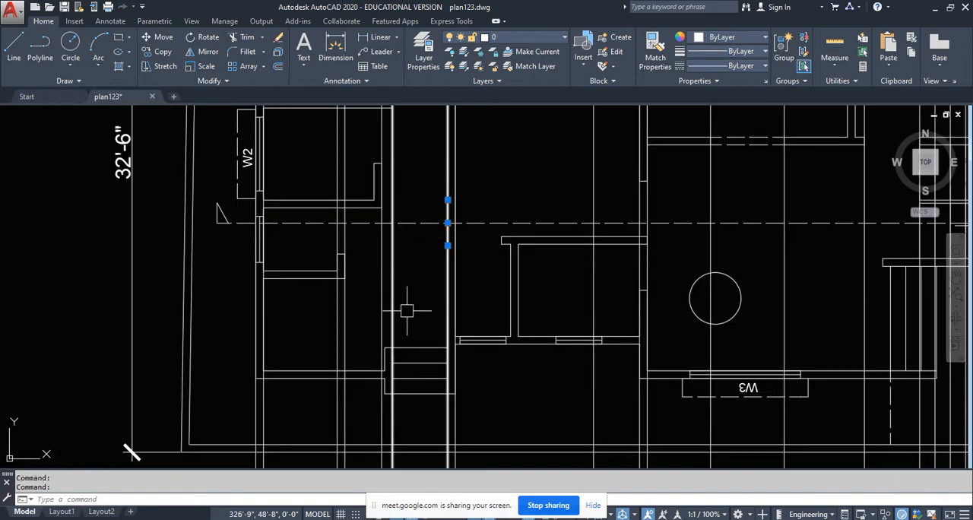
middle_click_drag(406, 311, 395, 212)
scroll(394, 213, "down", 4)
mouse_move(407, 342)
middle_mouse_down()
mouse_move(400, 181)
mouse_move(397, 222)
middle_mouse_up()
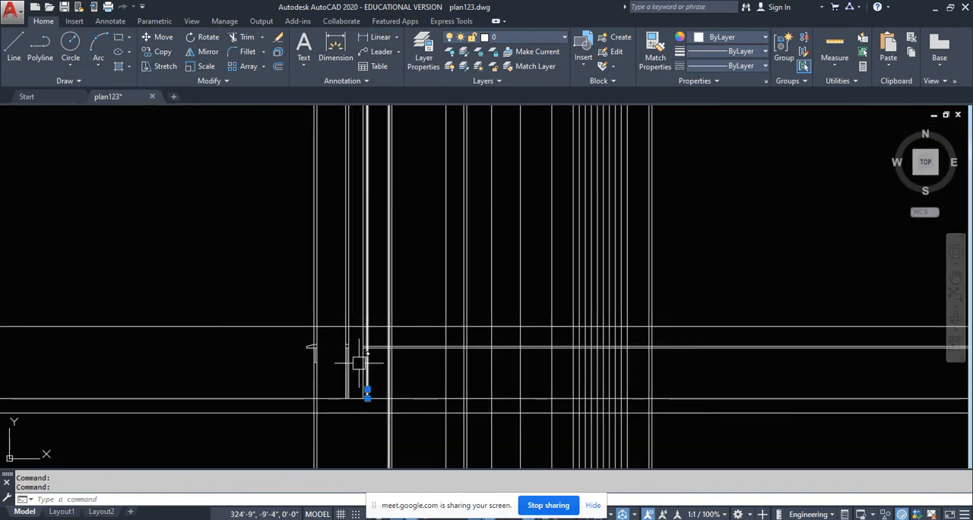
scroll(391, 348, "up", 4)
key("Escape")
- Erase the upper long lintel-level line, then trim the lower one within the walls and the opening's two edge lines above it
left_click(403, 259)
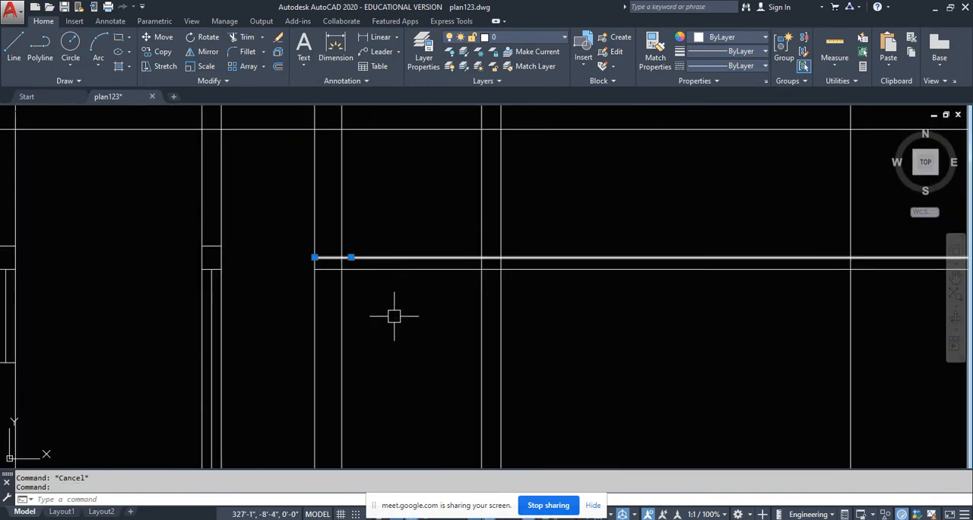
key("Delete")
type("tr")
key("Return")
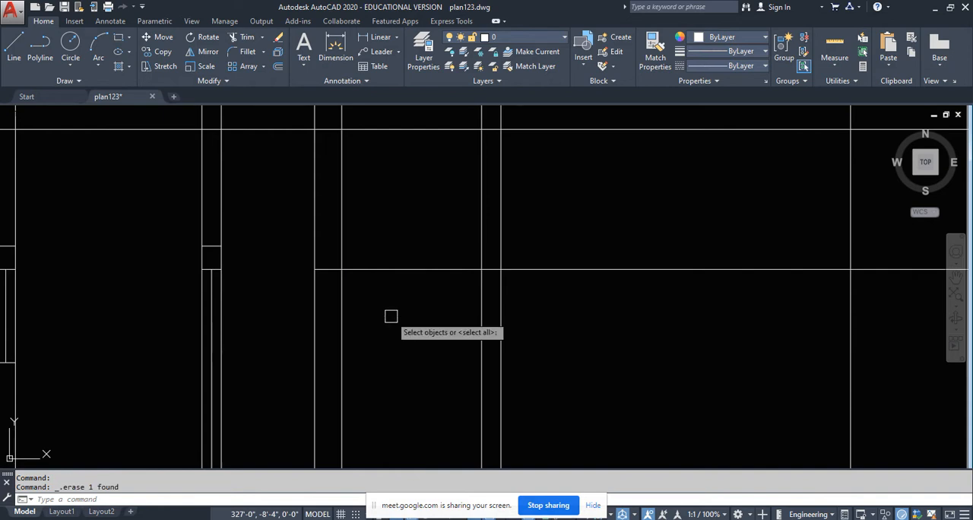
key("Return")
left_click(330, 268)
left_click(336, 230)
left_click(477, 244)
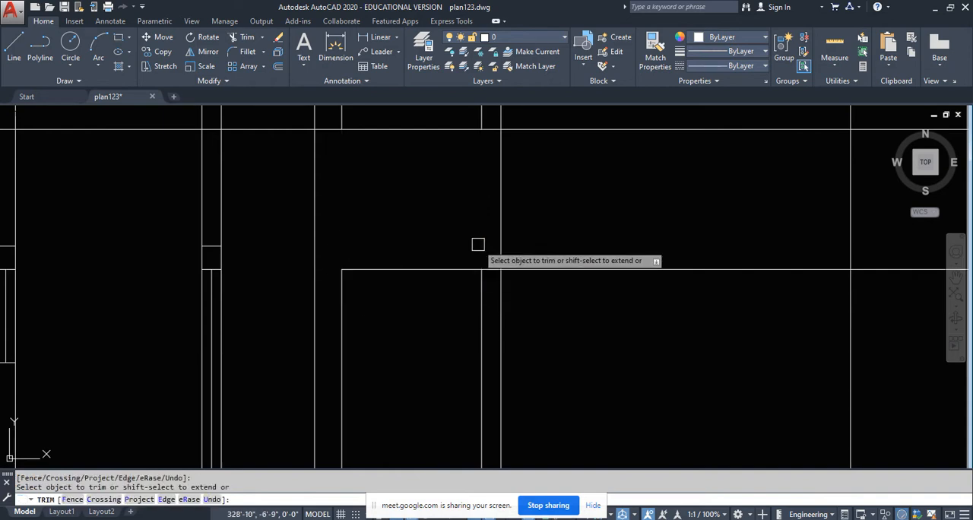
scroll(500, 277, "up", 4)
left_click(485, 261)
scroll(455, 204, "down", 10)
key("Return")
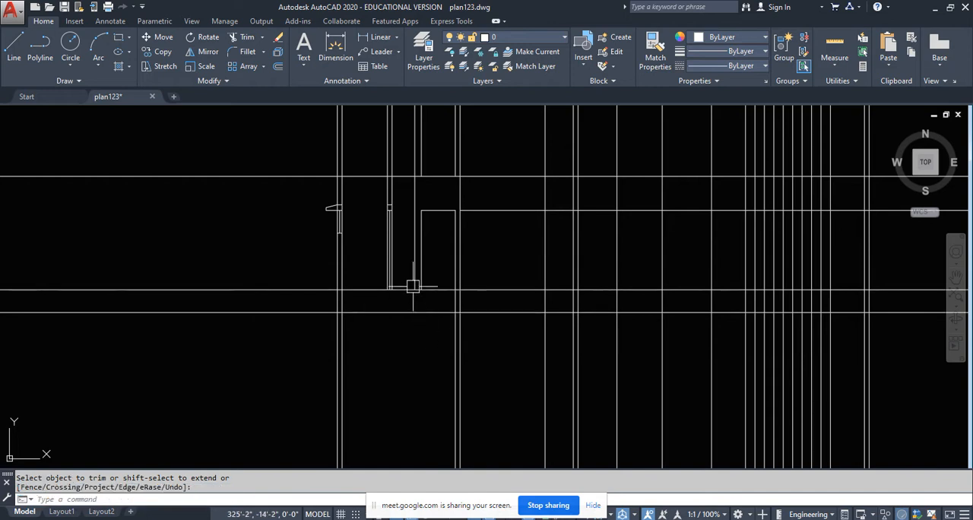
scroll(412, 274, "up", 4)
key("Return")
left_click(421, 242)
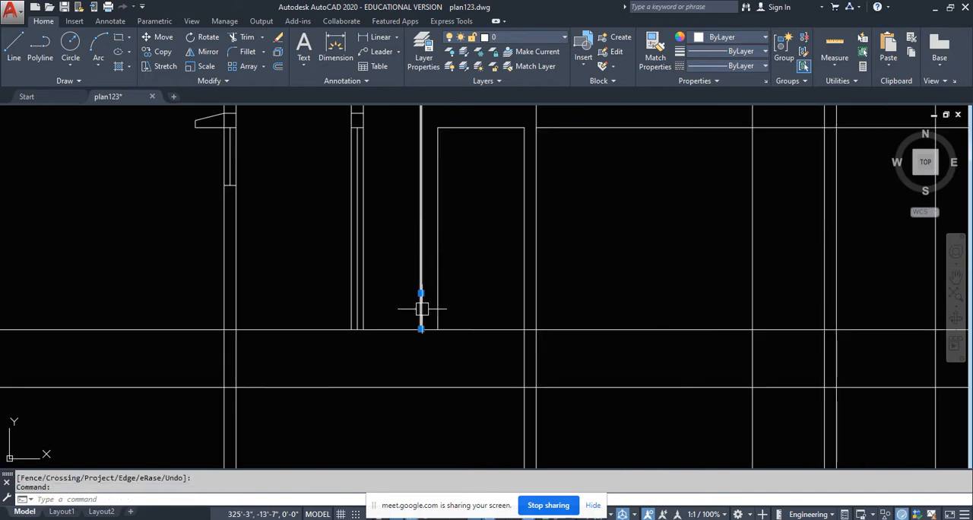
middle_click_drag(514, 288, 492, 374)
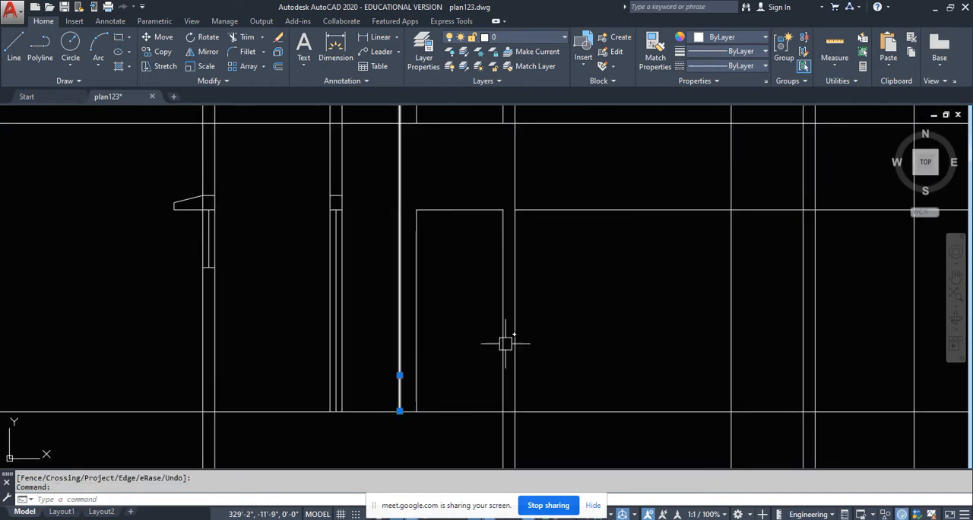
key("Escape")
- Extend the opening's right edge line up to the level line above, restoring the wall face
scroll(473, 370, "down", 3)
scroll(474, 342, "up", 3)
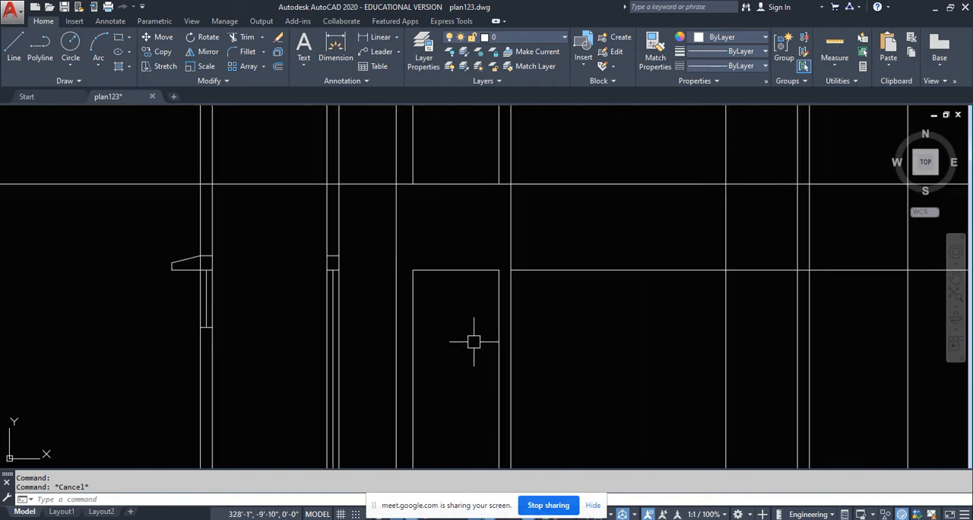
type("ex")
key("Return")
key("Return")
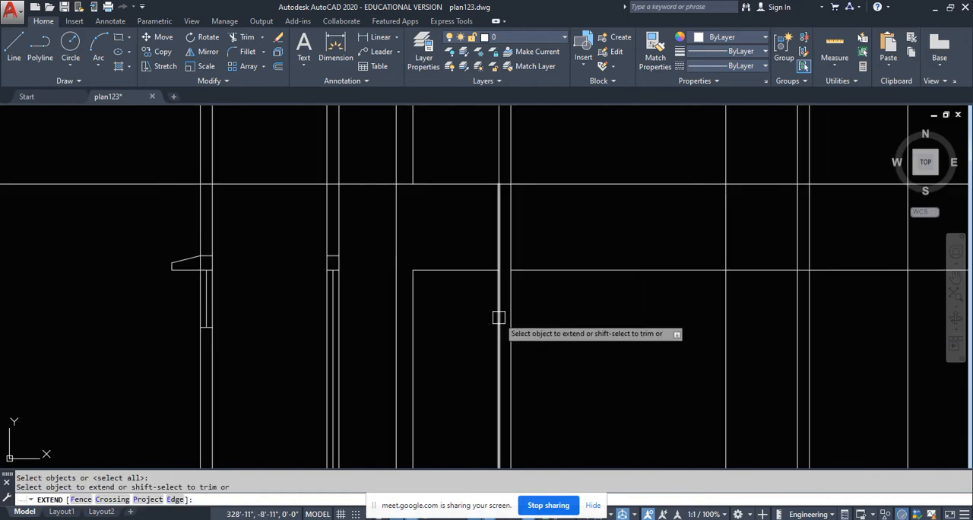
scroll(447, 366, "down", 4)
key("Escape")
- Examine the passage and walls crossed by the plan's section line, following their projections into the section
scroll(462, 262, "down", 5)
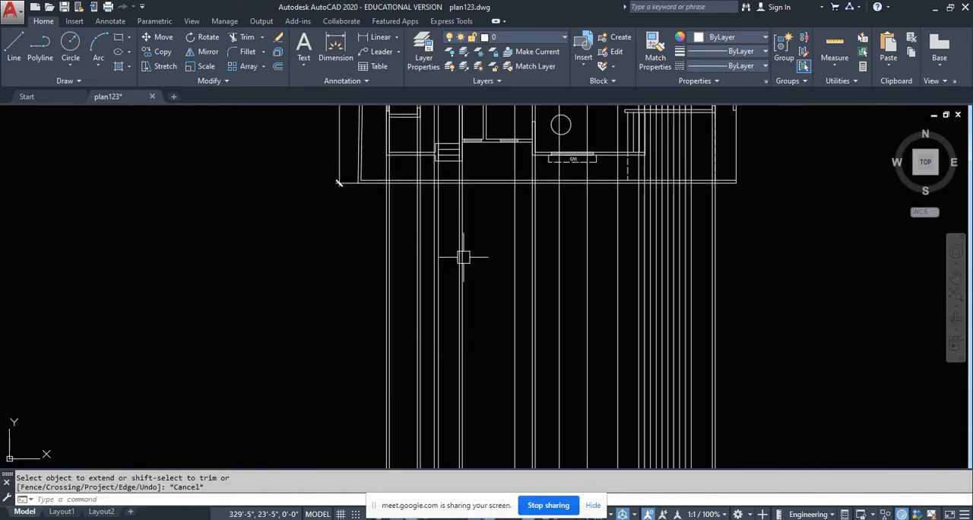
scroll(441, 267, "up", 4)
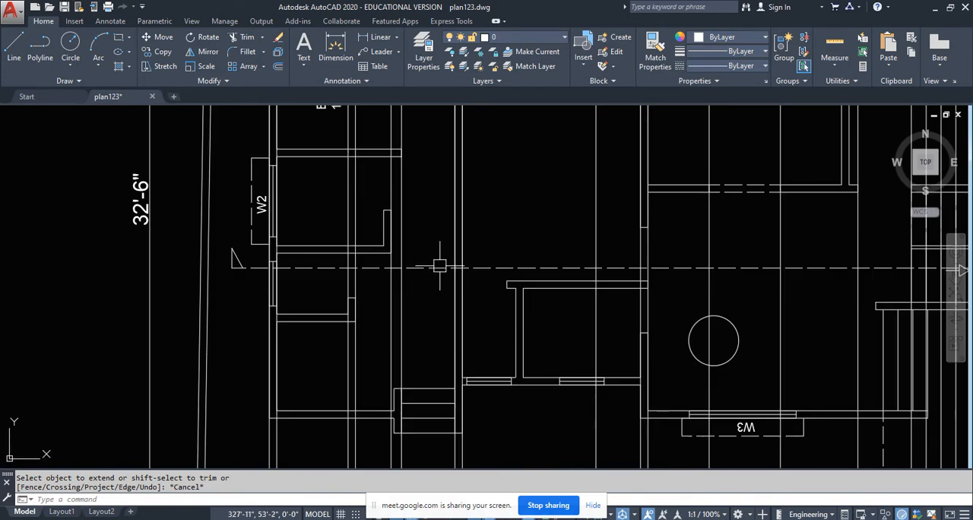
middle_click_drag(471, 297, 384, 286)
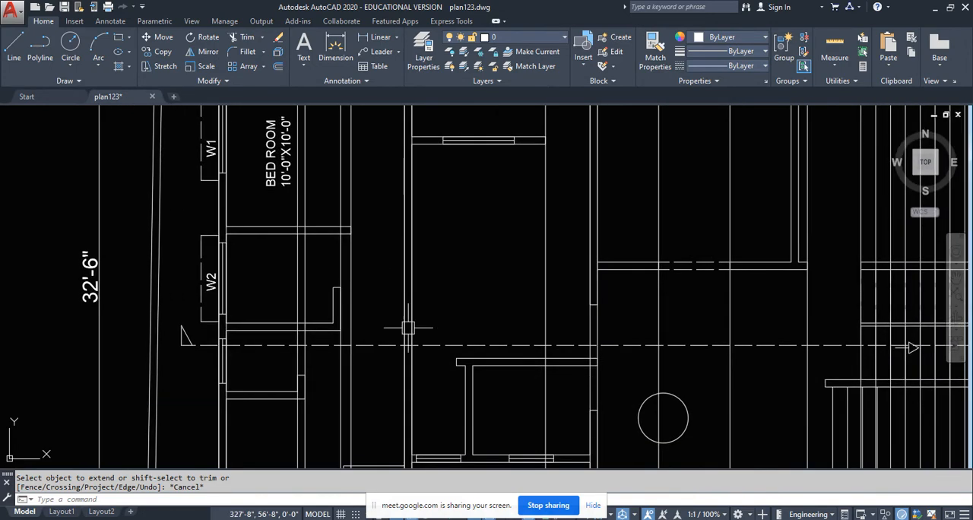
scroll(415, 268, "down", 4)
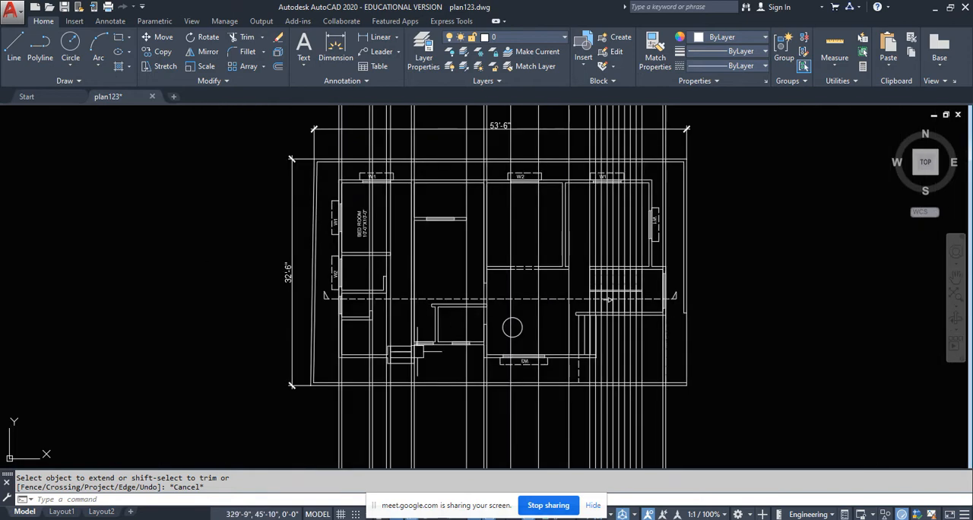
middle_click_drag(419, 351, 423, 172)
scroll(423, 364, "down", 4)
middle_click_drag(424, 365, 424, 267)
scroll(417, 349, "up", 5)
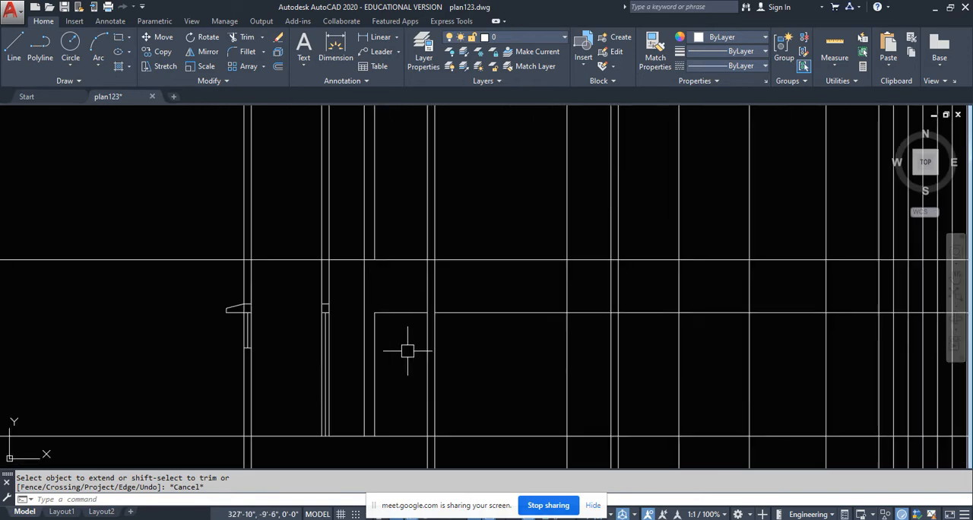
- Compare the passage's wall lines in the section with the corresponding walls near the plan's section line
left_click(425, 297)
left_click(365, 298)
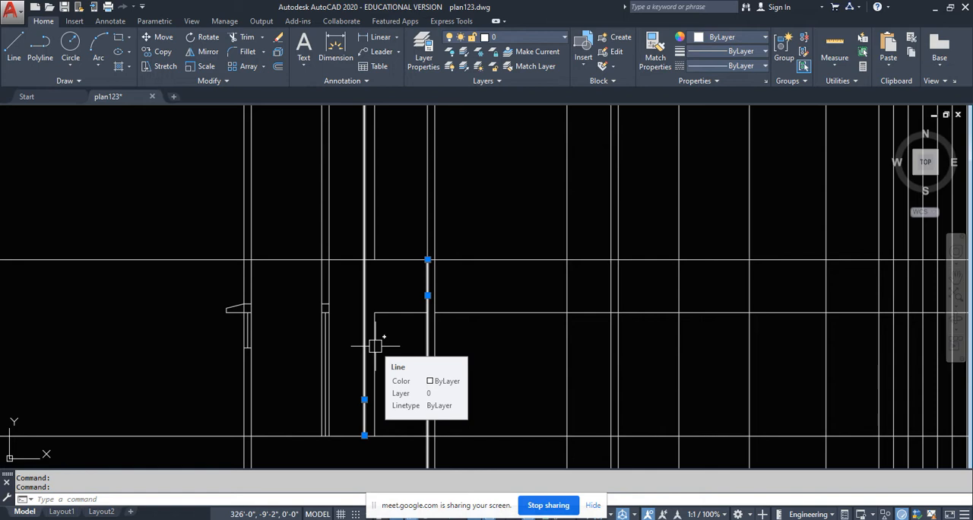
key("Escape")
scroll(375, 346, "down", 7)
middle_click_drag(393, 205, 377, 434)
scroll(355, 408, "up", 4)
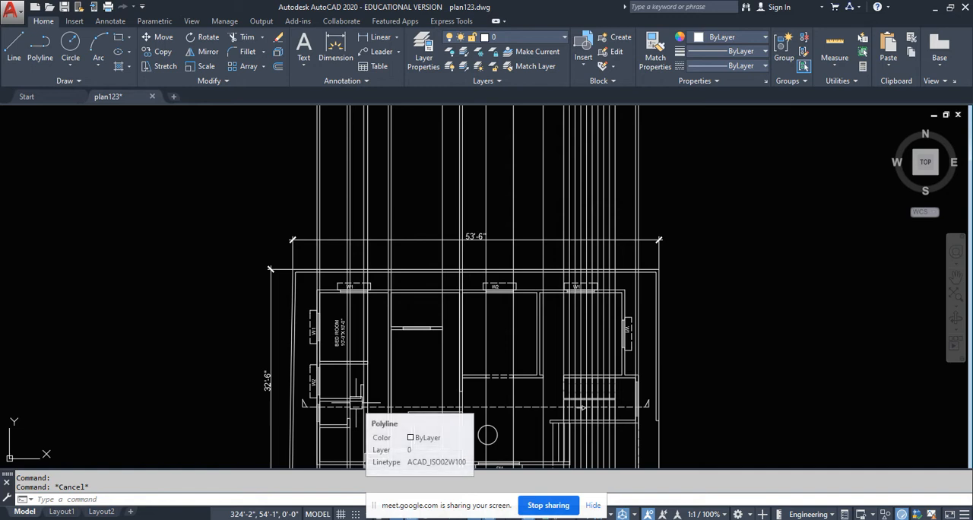
scroll(411, 326, "down", 6)
middle_click_drag(400, 444, 429, 254)
scroll(428, 265, "up", 6)
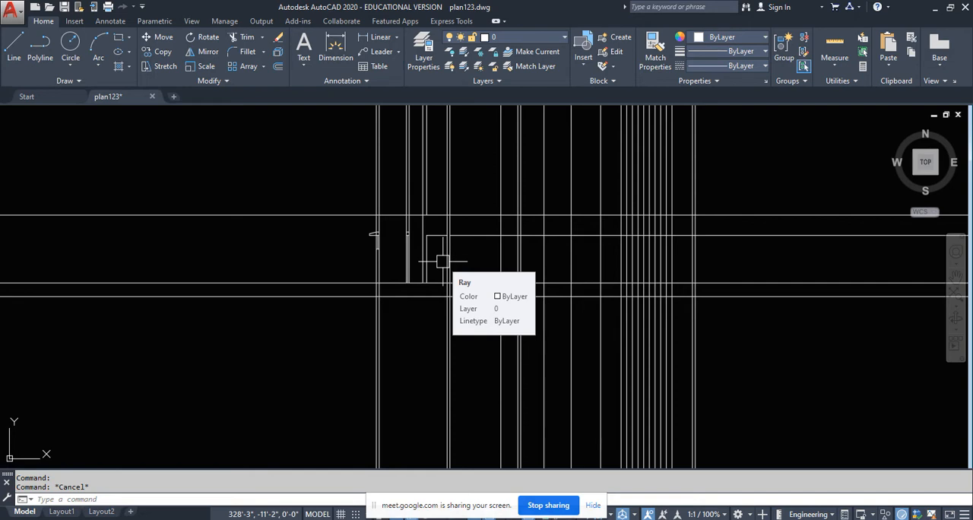
scroll(462, 274, "up", 6)
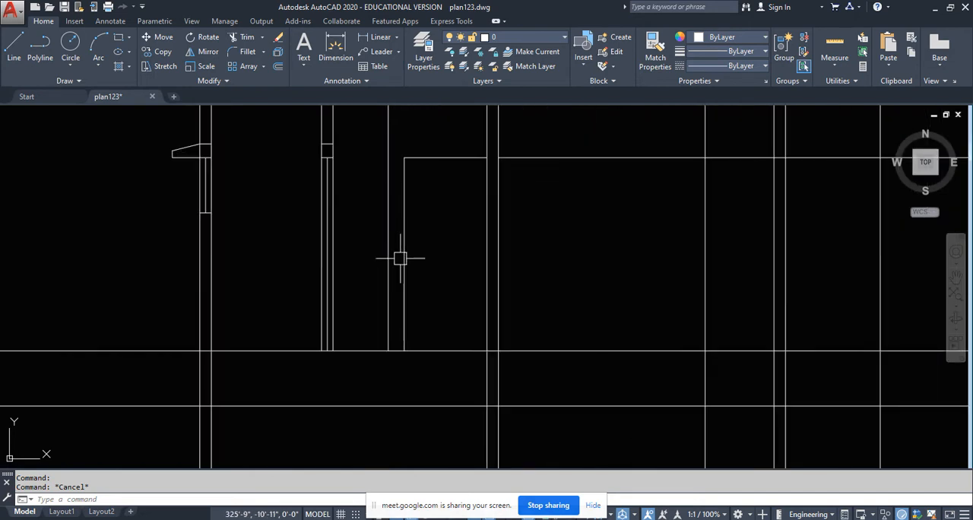
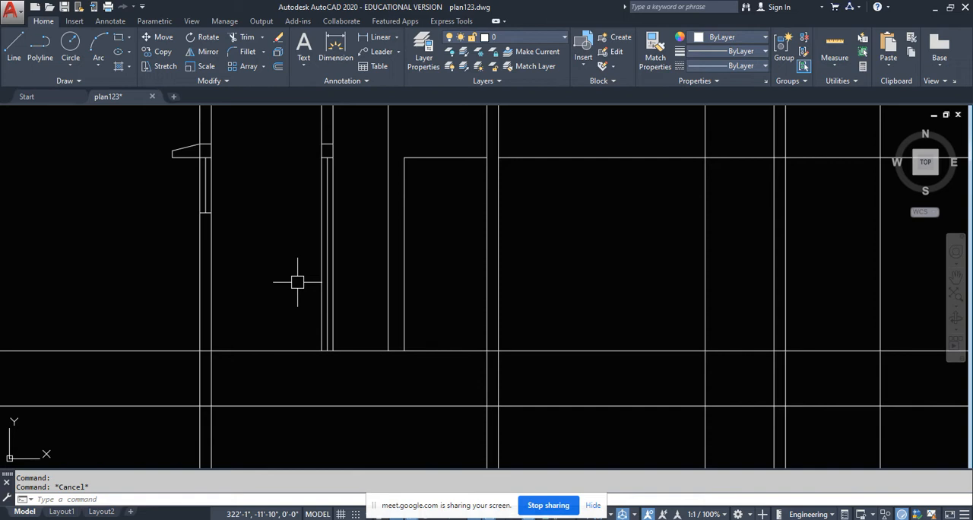
- Compare the section's unfinished bay beyond the passage opening with the rooms crossed by the section line in the plan
scroll(297, 282, "down", 5)
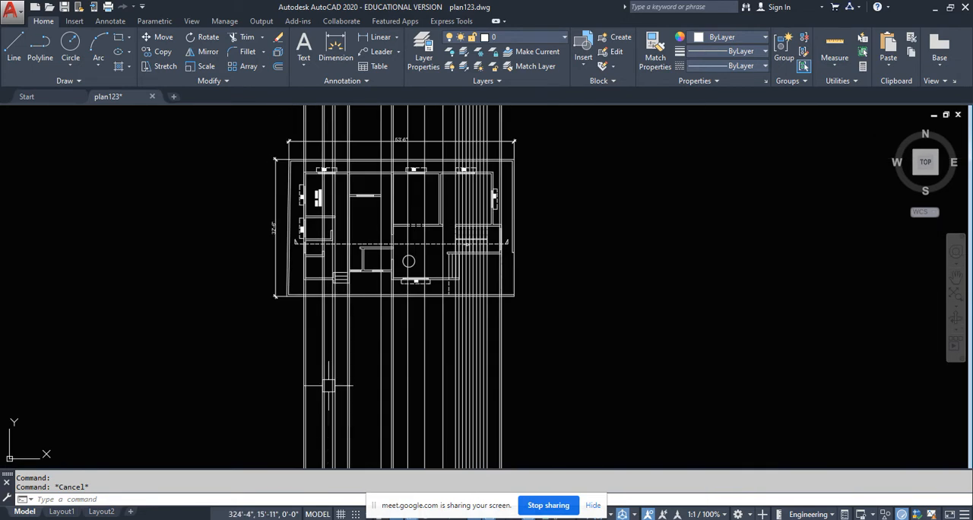
middle_click_drag(403, 407, 391, 245)
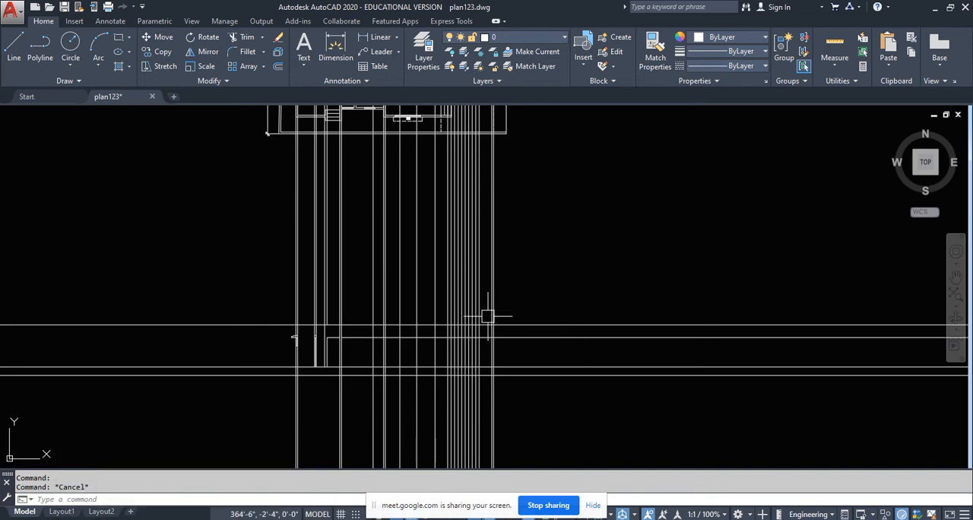
mouse_move(365, 361)
middle_mouse_down()
mouse_move(370, 341)
mouse_move(352, 342)
middle_mouse_up()
scroll(319, 317, "up", 3)
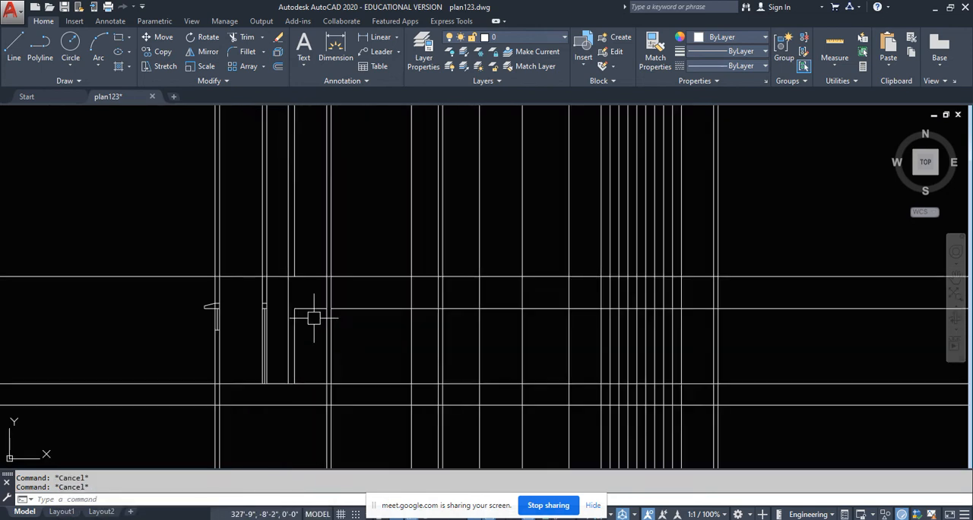
scroll(372, 352, "up", 1)
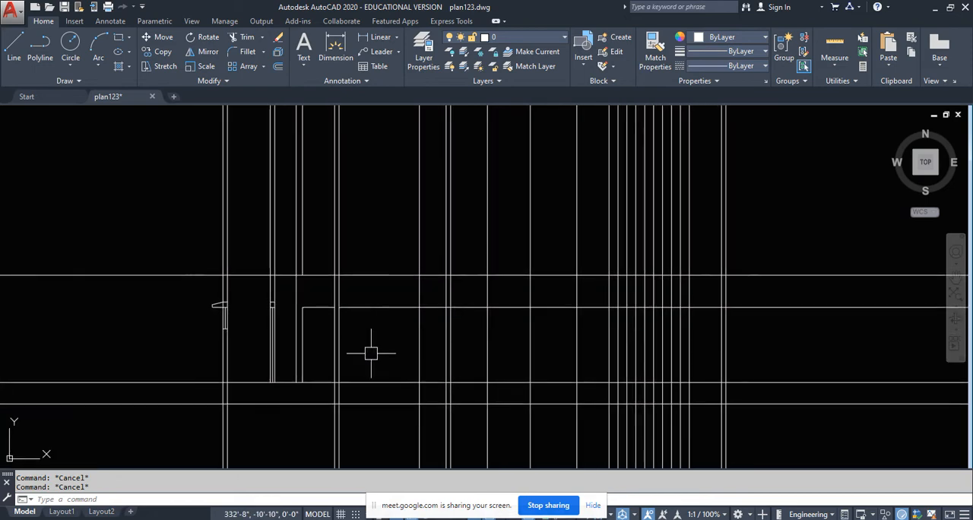
scroll(320, 328, "up", 1)
middle_click_drag(408, 336, 420, 361)
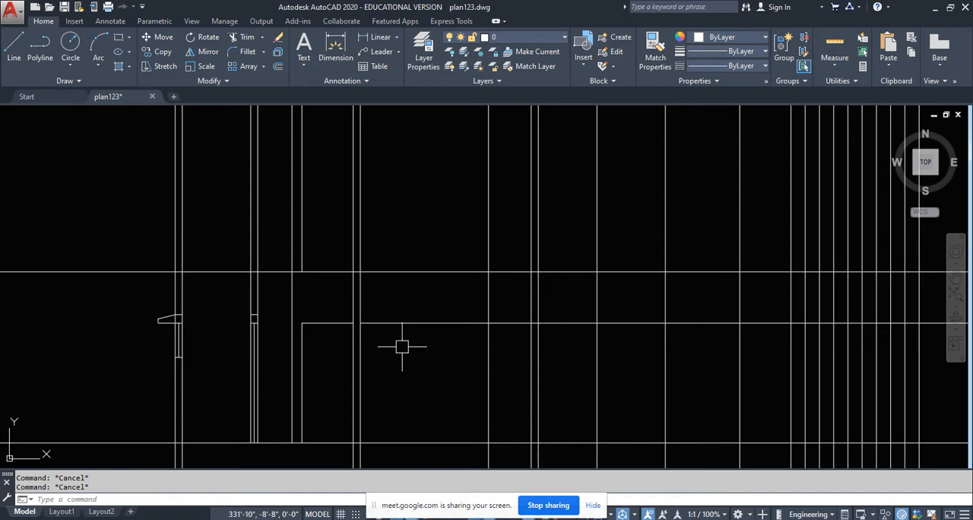
scroll(397, 330, "down", 1)
middle_click_drag(397, 330, 398, 345)
scroll(369, 304, "down", 2)
middle_click_drag(370, 304, 376, 488)
middle_click_drag(370, 254, 374, 295)
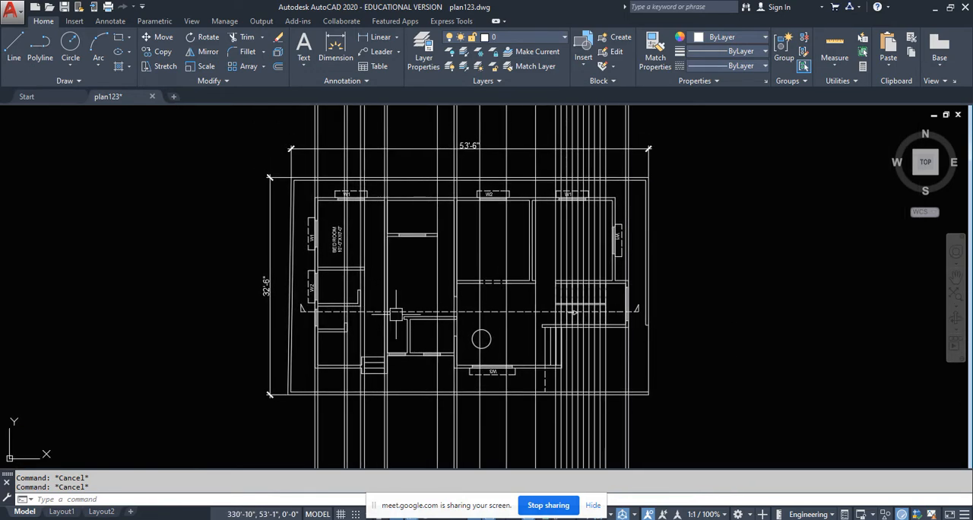
- Project vertical construction lines from both edges of the window in the short wall above the plan's section line
scroll(398, 311, "up", 2)
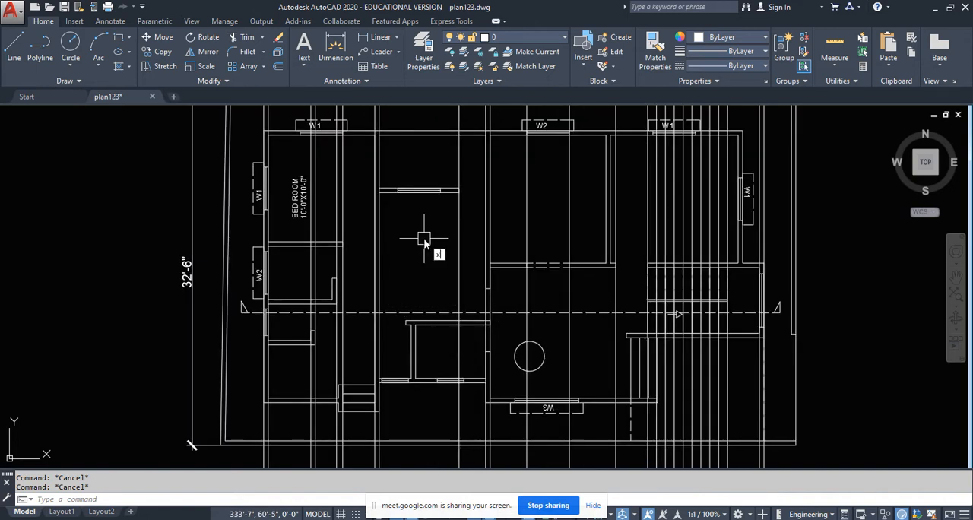
type("l")
key("Return")
type("v")
key("Return")
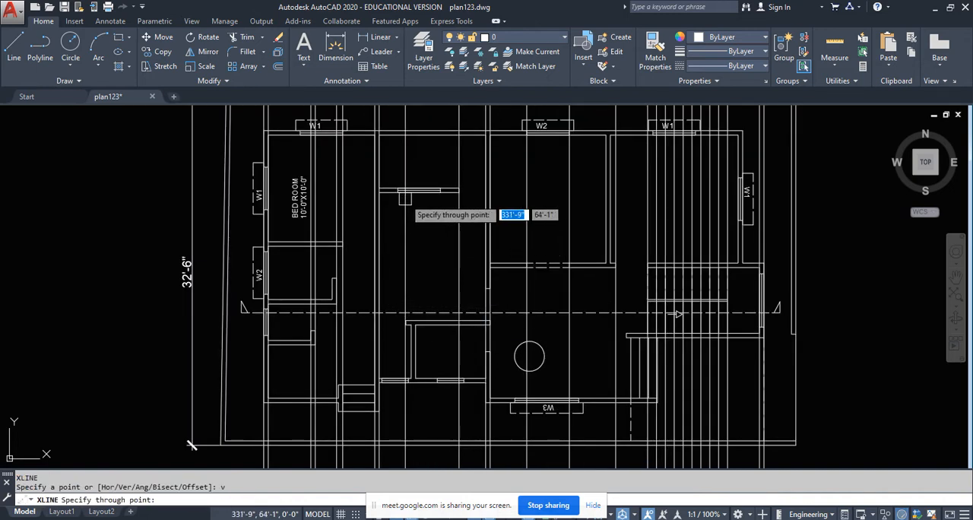
scroll(405, 197, "up", 4)
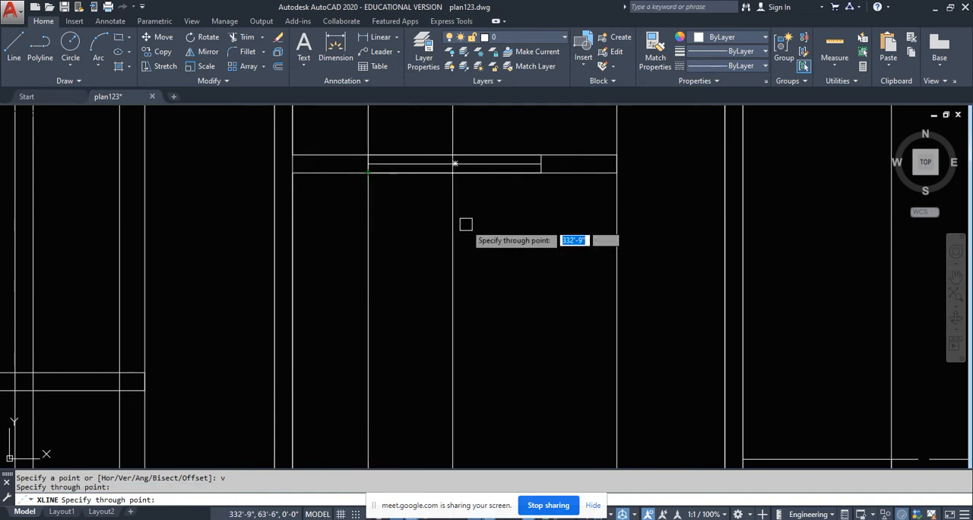
left_click(540, 170)
scroll(533, 174, "down", 5)
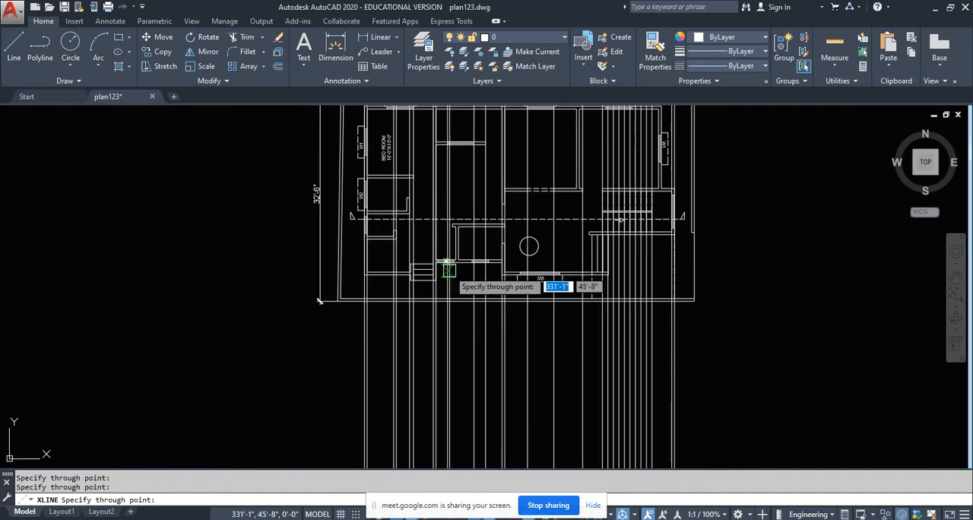
key("Return")
- Erase all vertical projection lines between the wall beside the passage and the outer wall beyond the staircase
scroll(452, 342, "down", 5)
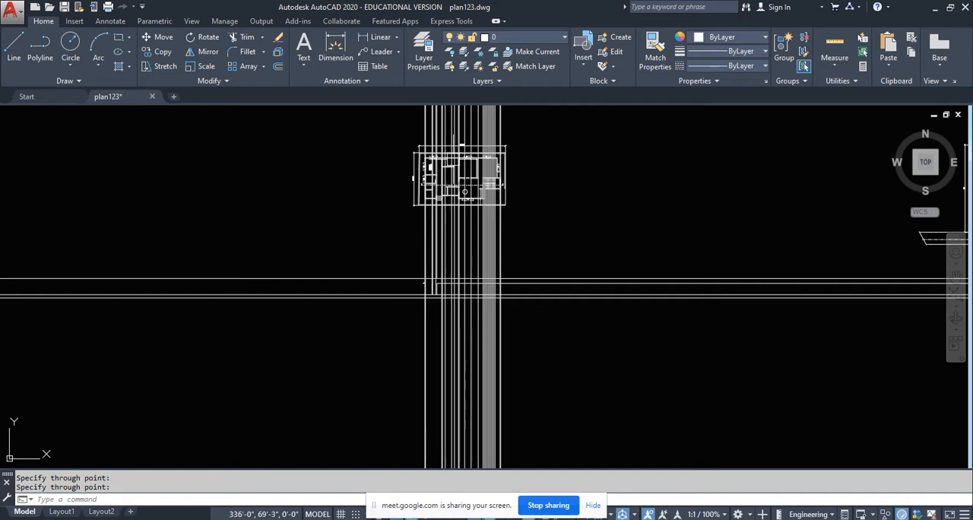
scroll(451, 153, "up", 5)
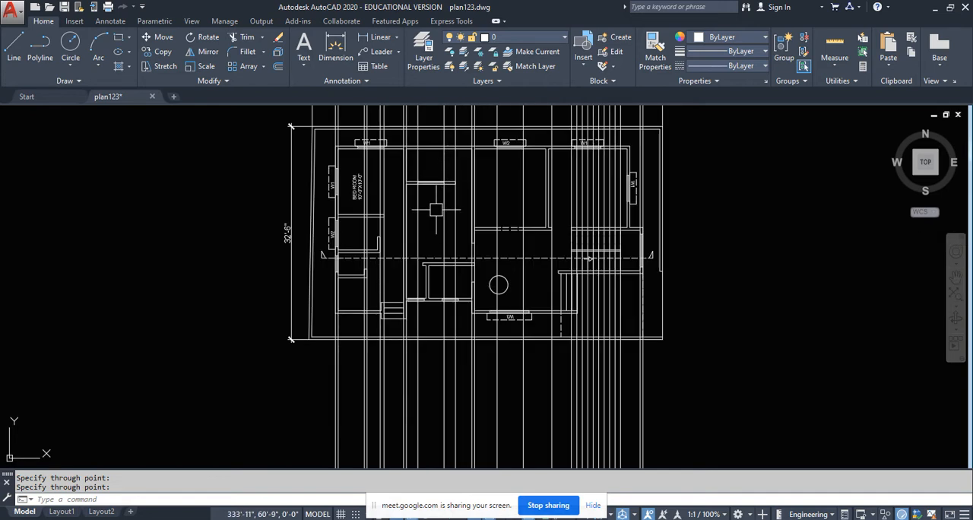
scroll(434, 204, "up", 2)
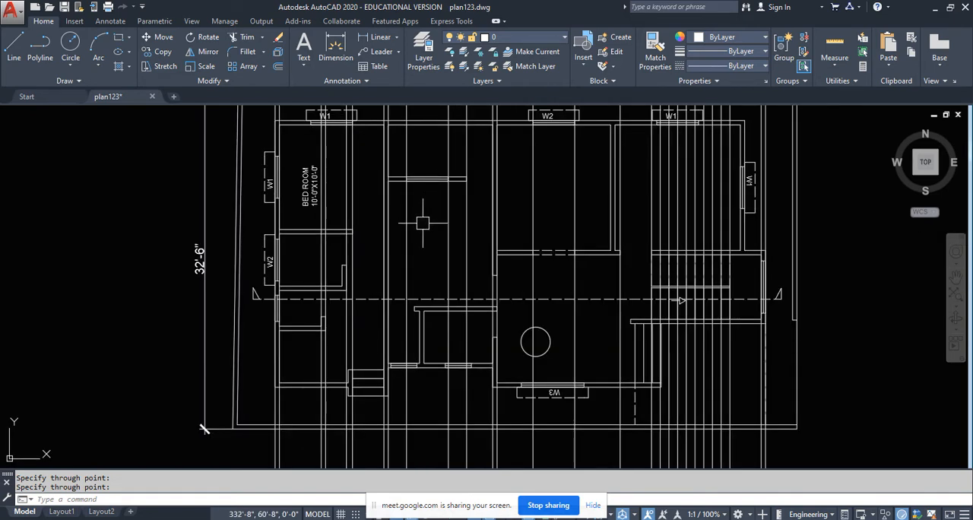
scroll(423, 222, "down", 4)
middle_click_drag(433, 308, 430, 154)
scroll(505, 269, "up", 2)
scroll(504, 270, "up", 2)
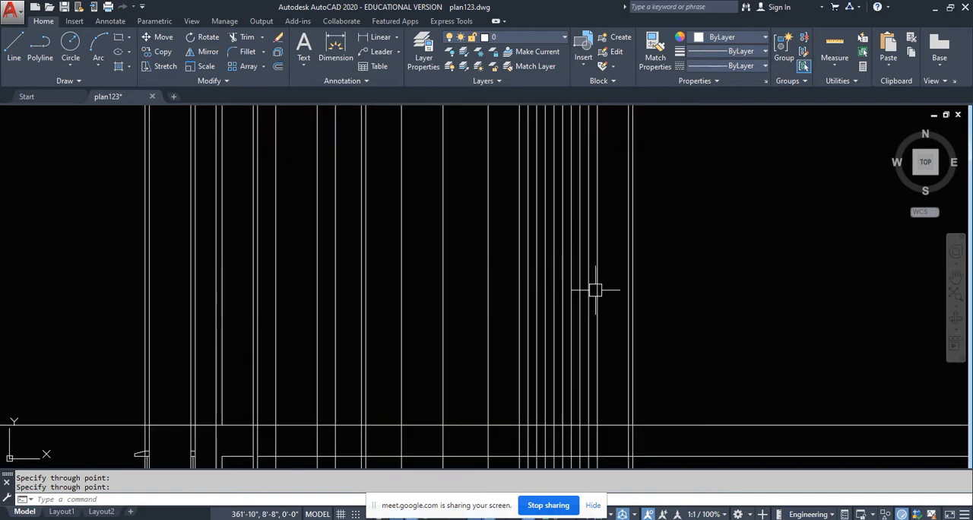
left_click(610, 279)
scroll(323, 309, "down", 4)
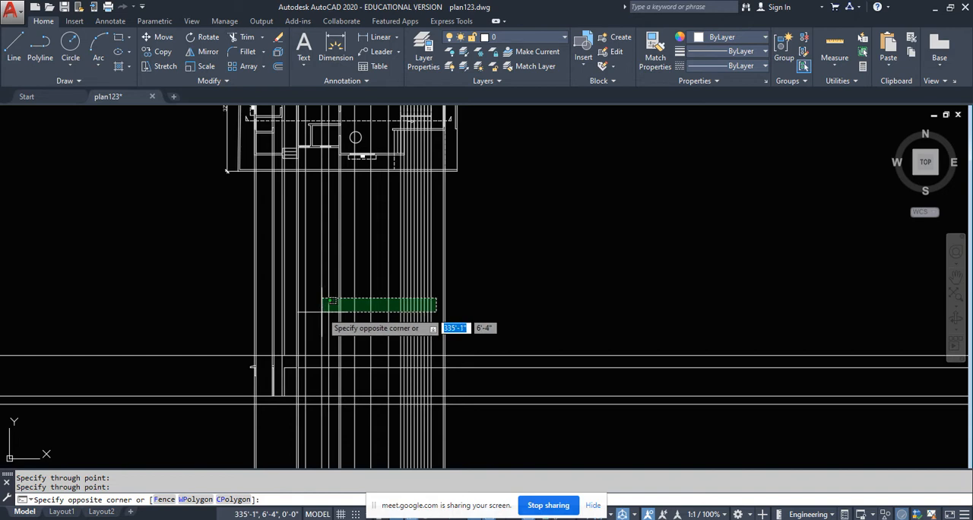
key("Escape")
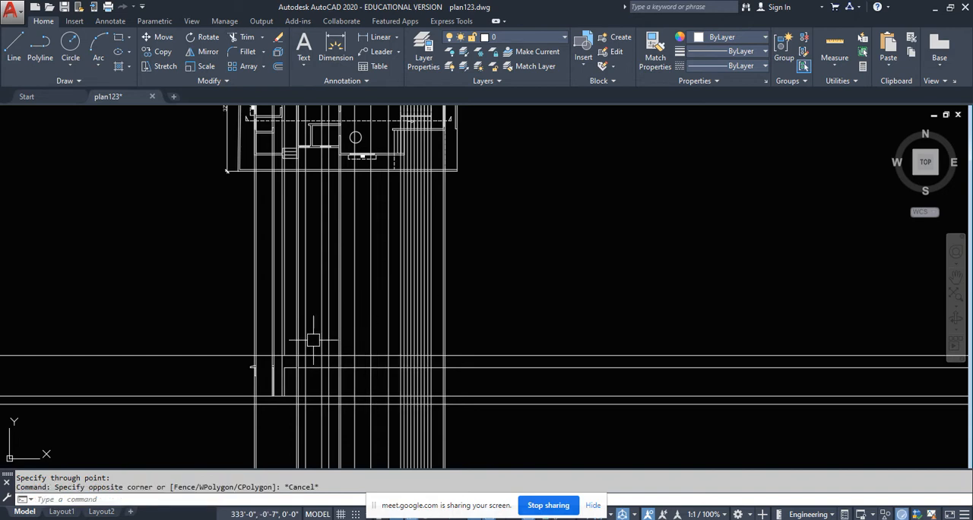
scroll(314, 340, "up", 4)
left_click(622, 319)
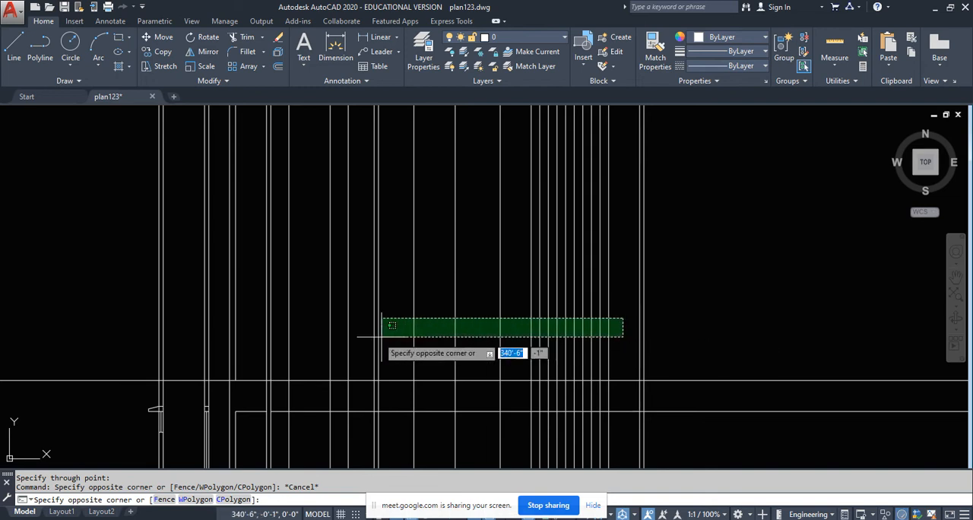
left_click(284, 338)
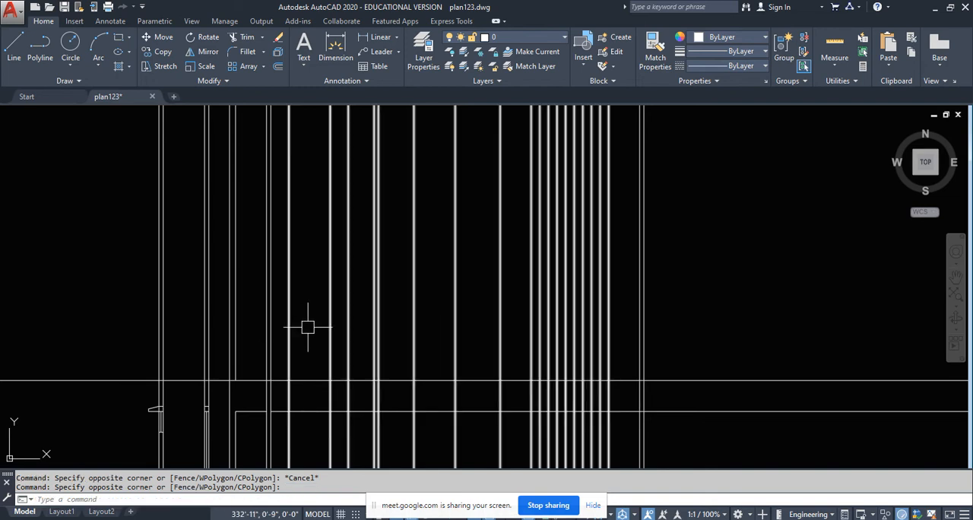
key("Delete")
- Examine the plan's section line and the walls and windows seen beyond it, compared with the remaining section projections
scroll(376, 320, "down", 3)
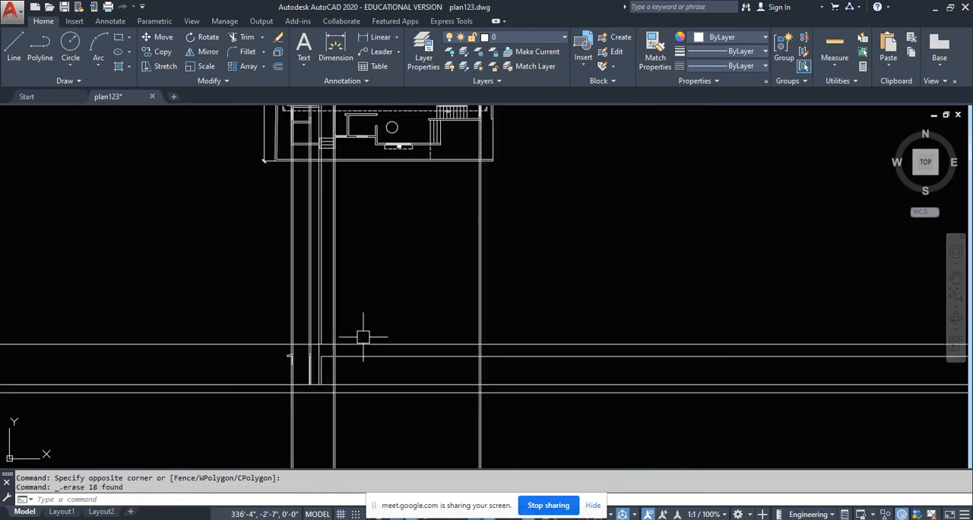
middle_click_drag(361, 338, 373, 387)
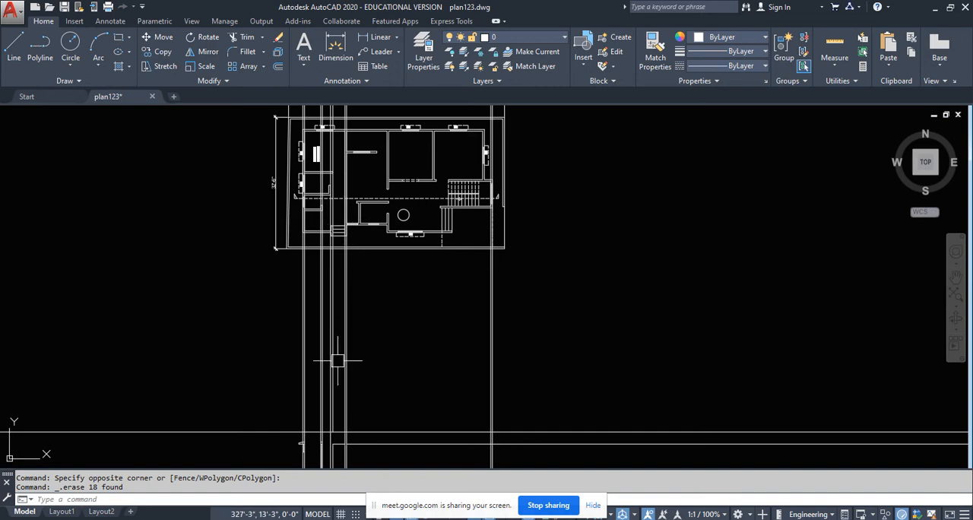
middle_click_drag(337, 361, 354, 268)
scroll(373, 396, "up", 3)
middle_click_drag(388, 316, 406, 431)
scroll(407, 431, "down", 3)
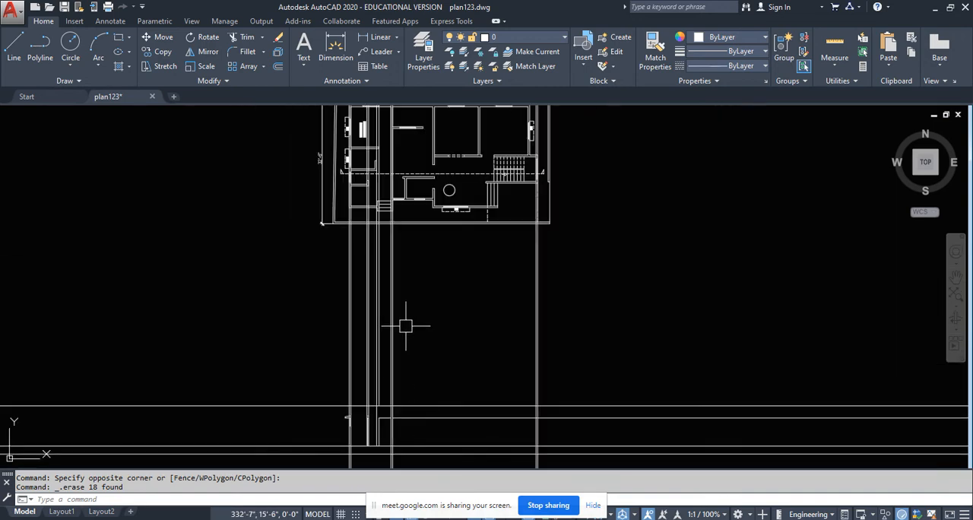
mouse_move(435, 188)
middle_mouse_down()
mouse_move(406, 323)
mouse_move(396, 236)
middle_mouse_up()
scroll(375, 265, "up", 4)
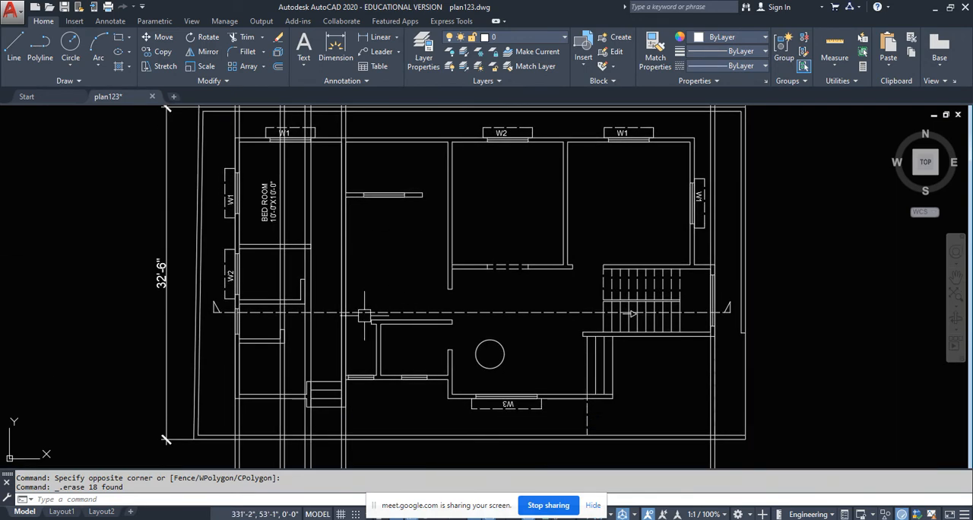
left_click(379, 311)
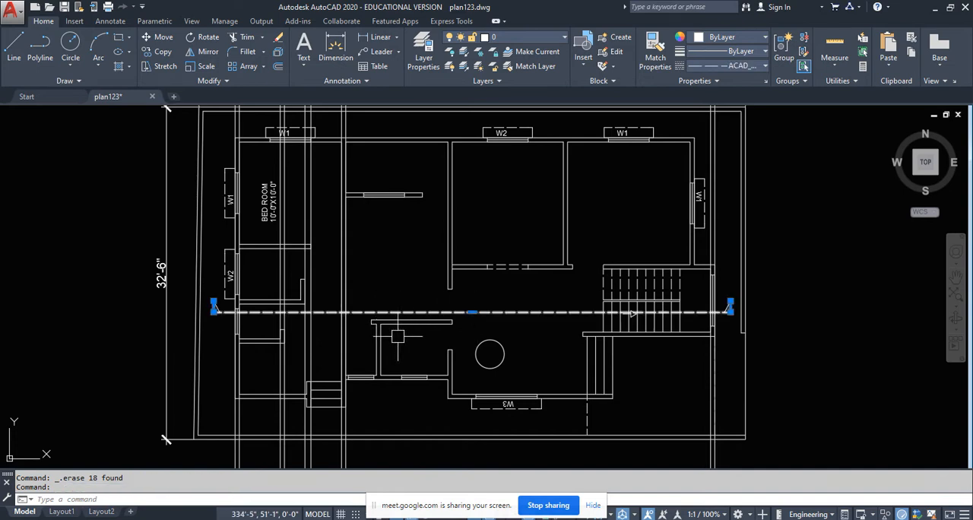
key("Escape")
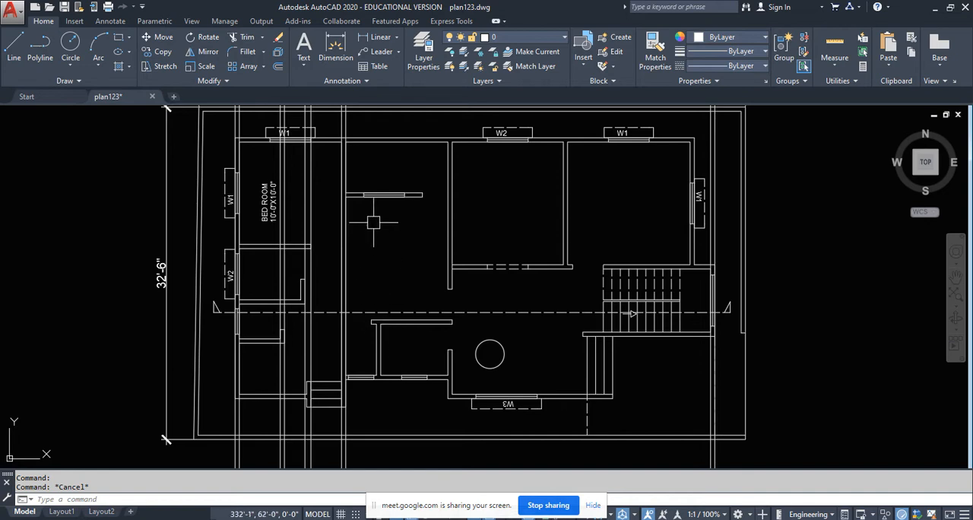
- Draw vertical construction lines through both edges of the window in the short wall above the plan's section line
scroll(366, 199, "up", 5)
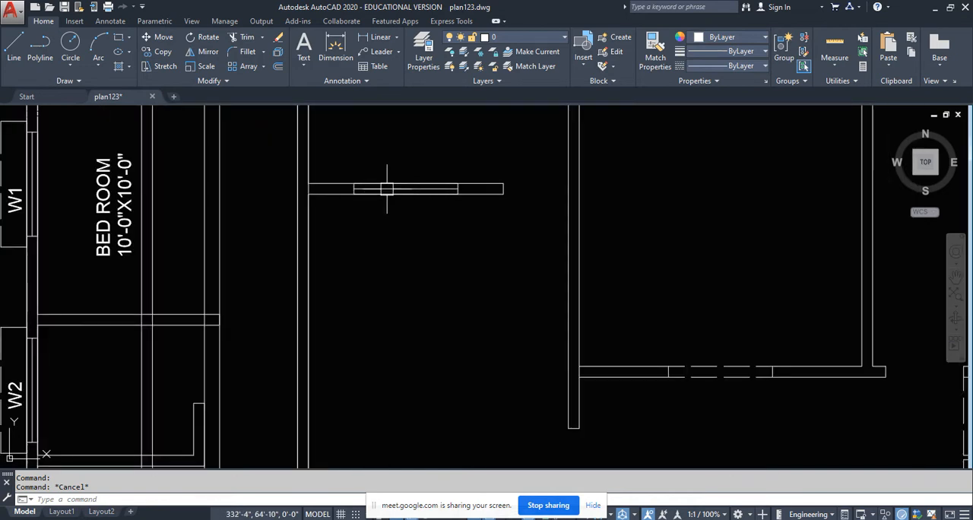
scroll(419, 185, "down", 2)
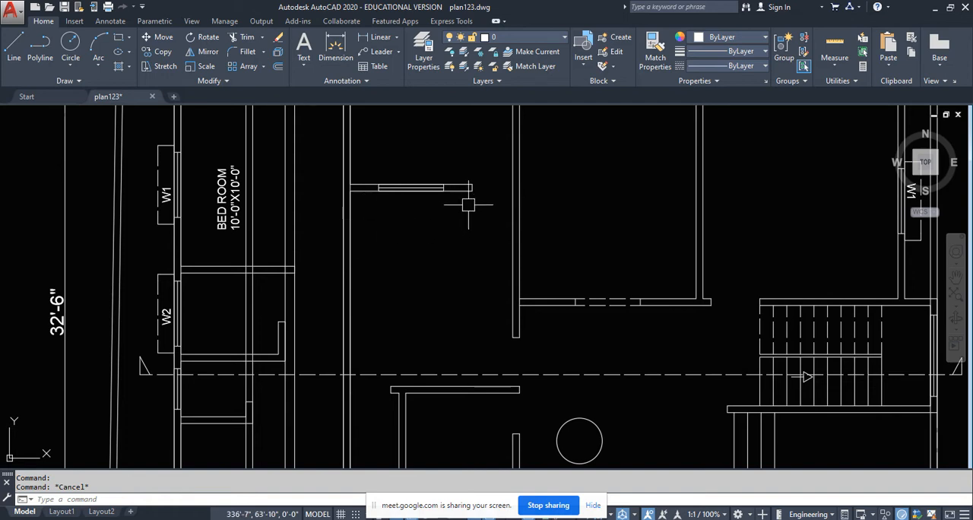
type("l")
key("Return")
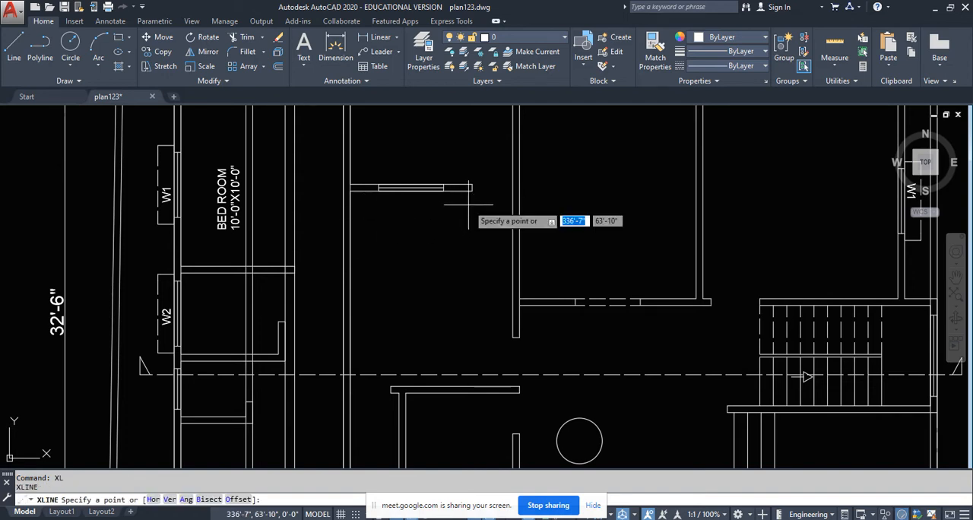
type("v")
key("Return")
scroll(451, 196, "up", 4)
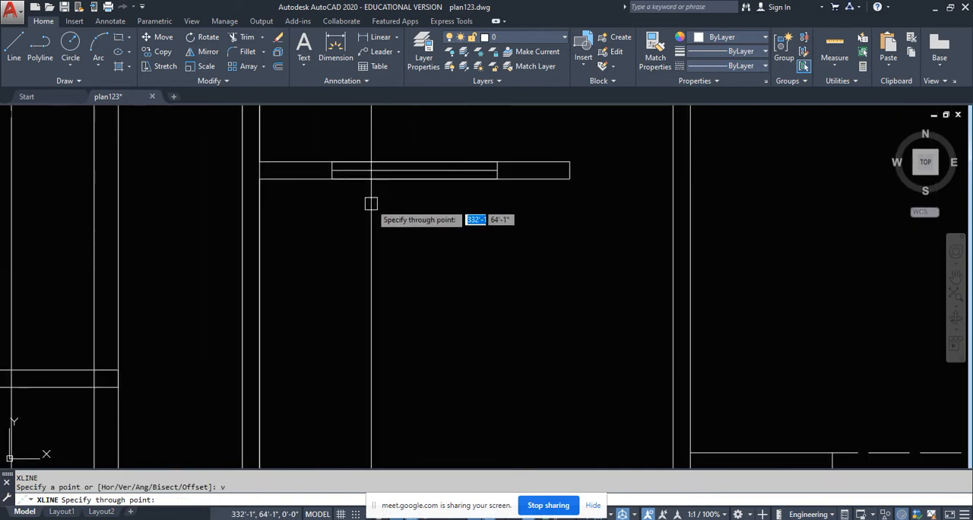
left_click(332, 178)
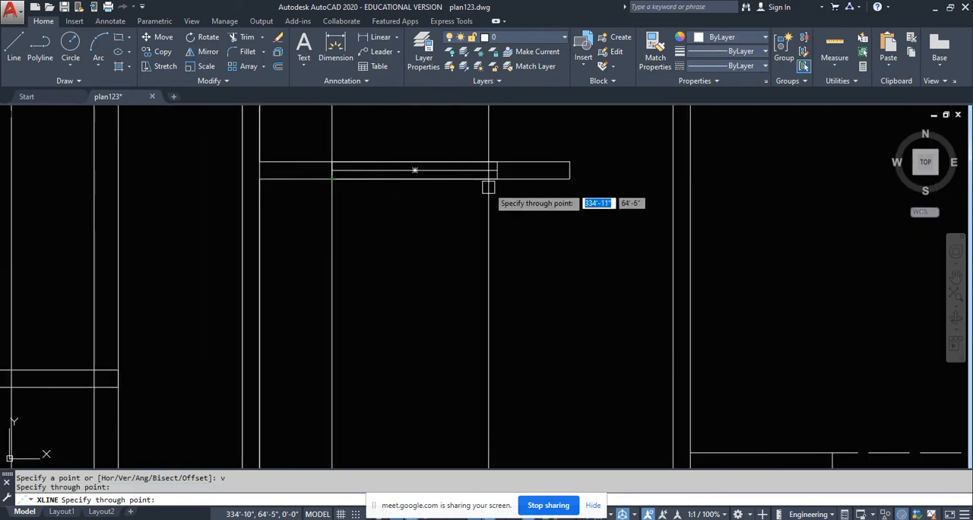
left_click(497, 178)
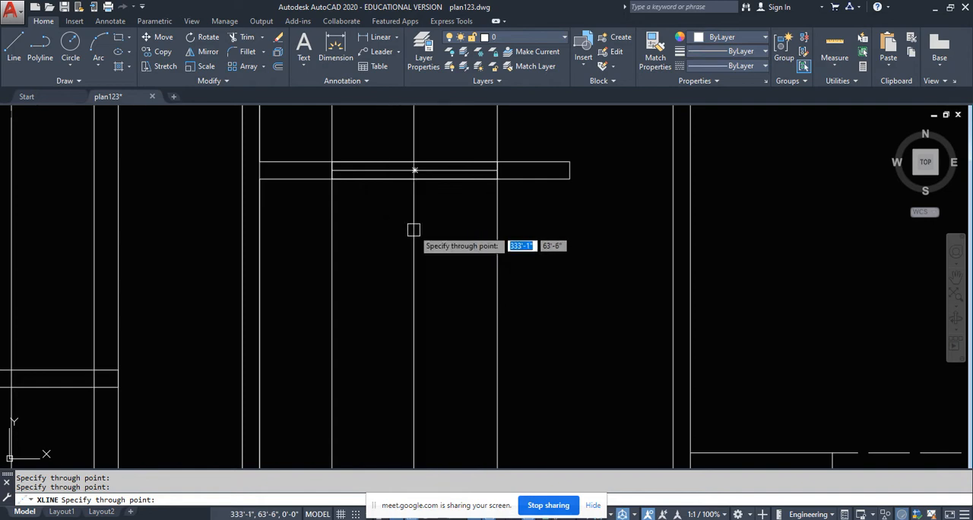
scroll(413, 229, "down", 5)
key("Escape")
- Offset the horizontal lintel-level line beyond the passage wall 4'0 downward to mark the window's sill level
scroll(381, 337, "up", 5)
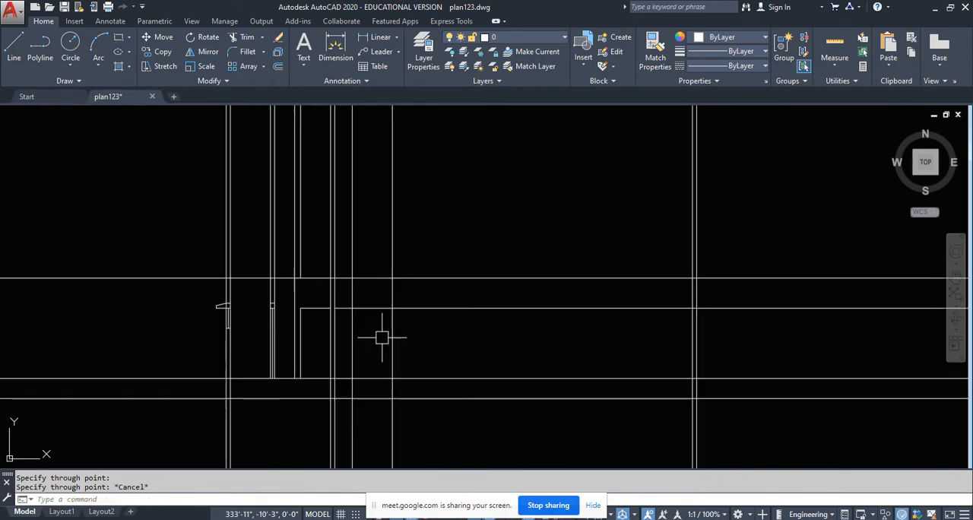
scroll(382, 337, "up", 2)
key("Escape")
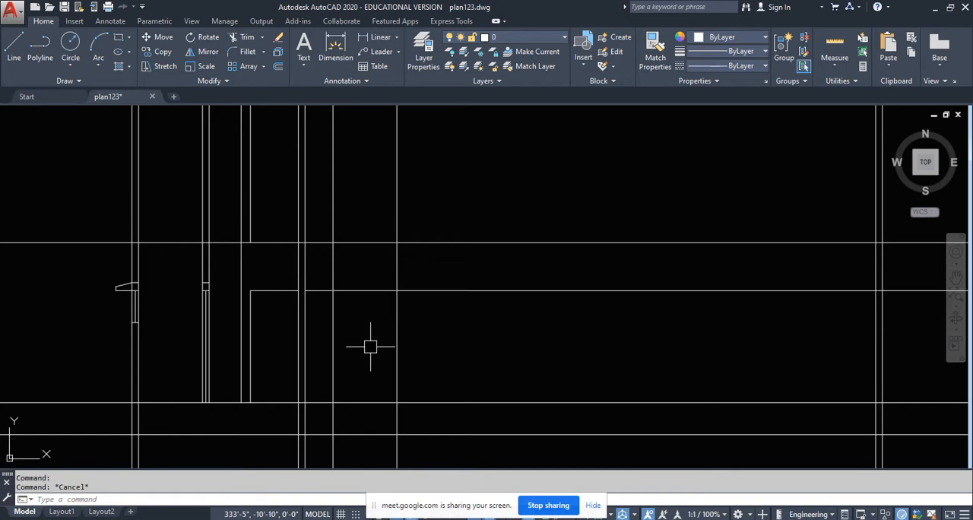
type("o")
key("Return")
type("4")
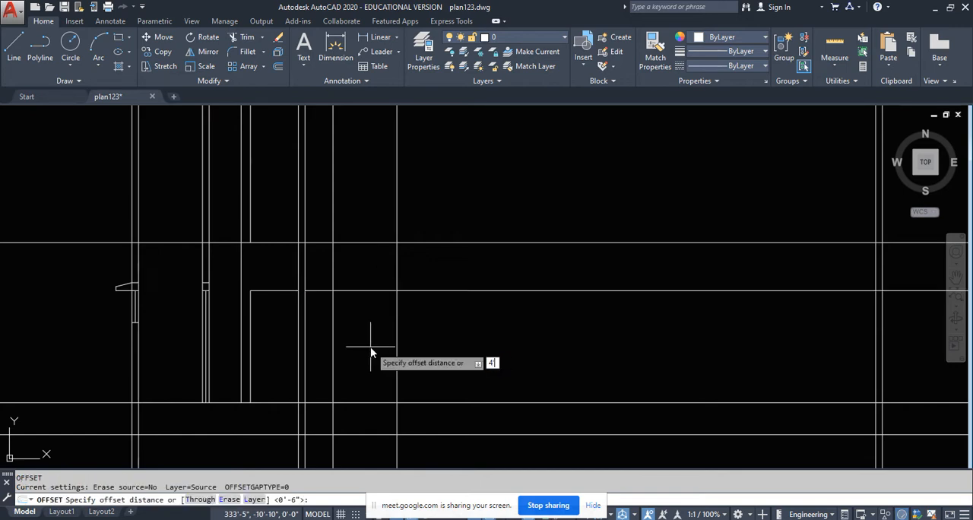
type("'0")
key("Return")
left_click(363, 292)
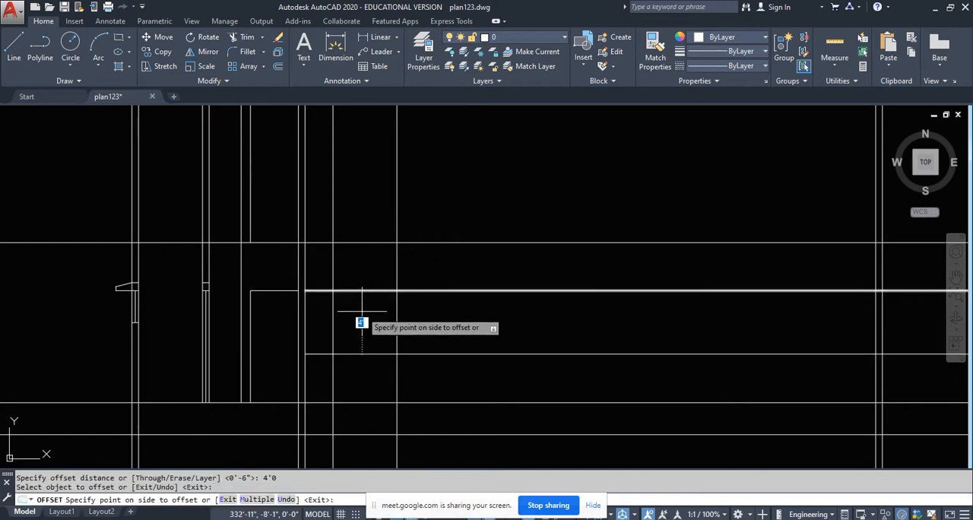
left_click(365, 390)
key("Escape")
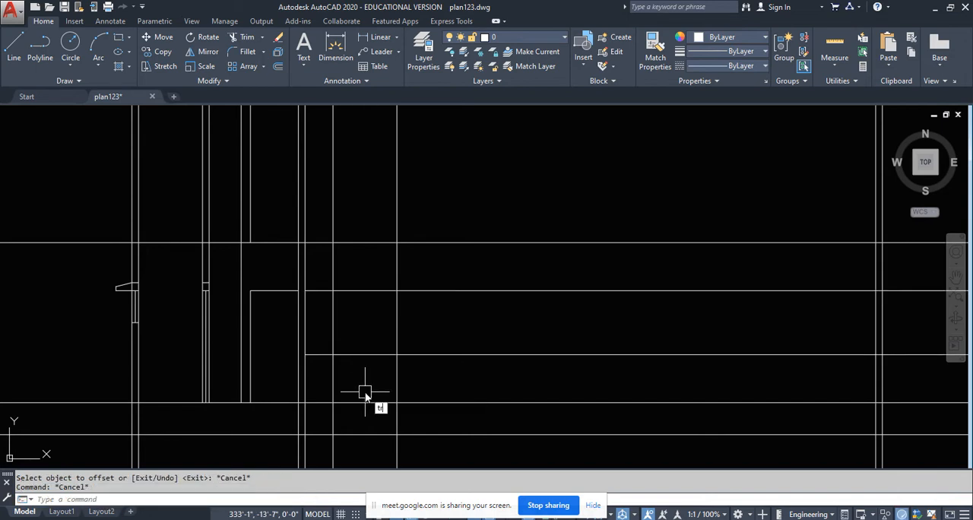
- Trim the lintel-level, sill-level and window-edge lines beyond the passage wall into a closed window outline
type("tr")
key("Return")
key("Return")
left_click(325, 362)
left_click(322, 260)
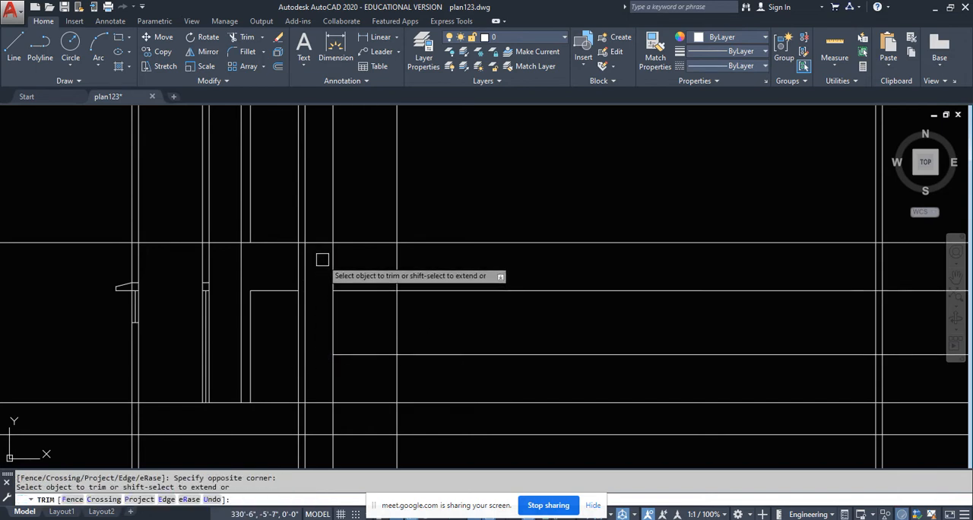
left_click(322, 260)
left_click(449, 266)
left_click(435, 372)
left_click(441, 277)
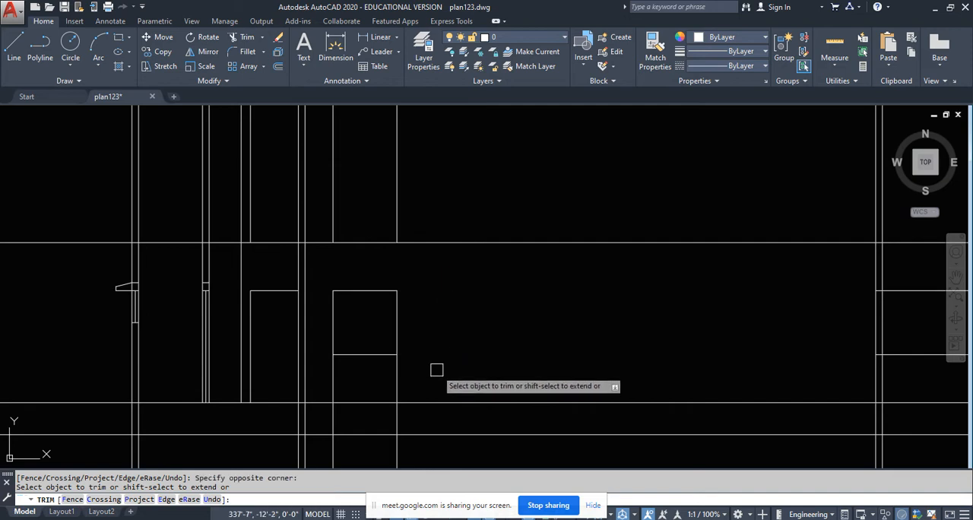
left_click(437, 370)
left_click(327, 395)
key("Escape")
- Erase the two leftover window projection lines below the section's floor line
scroll(461, 372, "up", 2)
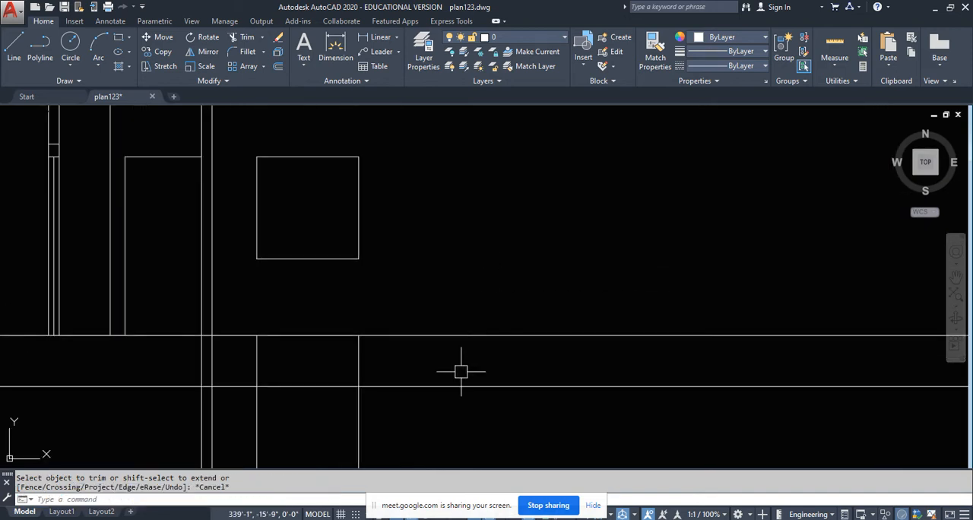
middle_click_drag(441, 407, 500, 322)
left_click(500, 322)
left_click(278, 366)
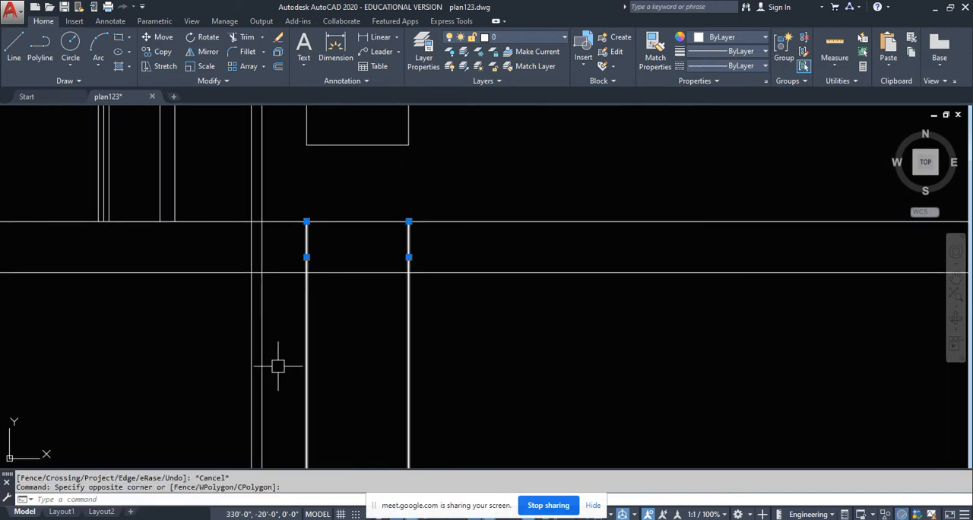
key("Delete")
- Draw vertical construction lines through the free end of the plan's short window wall and the near face of the next wall
scroll(313, 367, "down", 3)
middle_click_drag(333, 336, 345, 390)
scroll(350, 373, "down", 1)
middle_click_drag(362, 295, 366, 404)
scroll(351, 196, "up", 3)
middle_click_drag(358, 203, 368, 229)
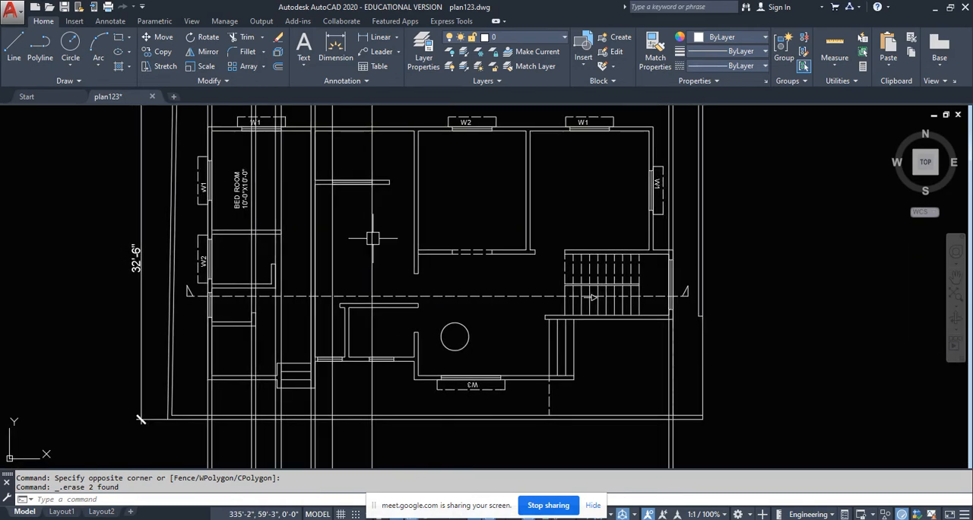
scroll(408, 189, "up", 3)
middle_click_drag(408, 189, 326, 243)
middle_click_drag(398, 310, 395, 251)
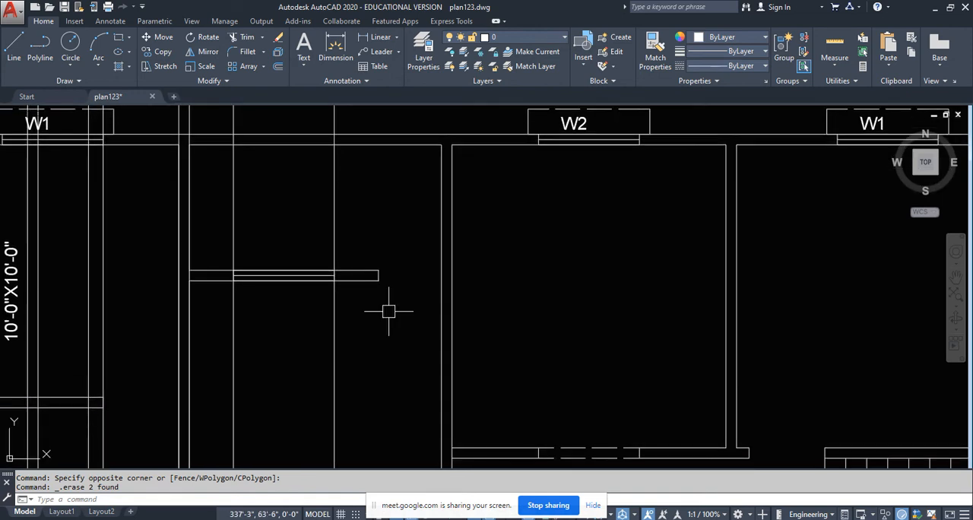
type("l")
key("Return")
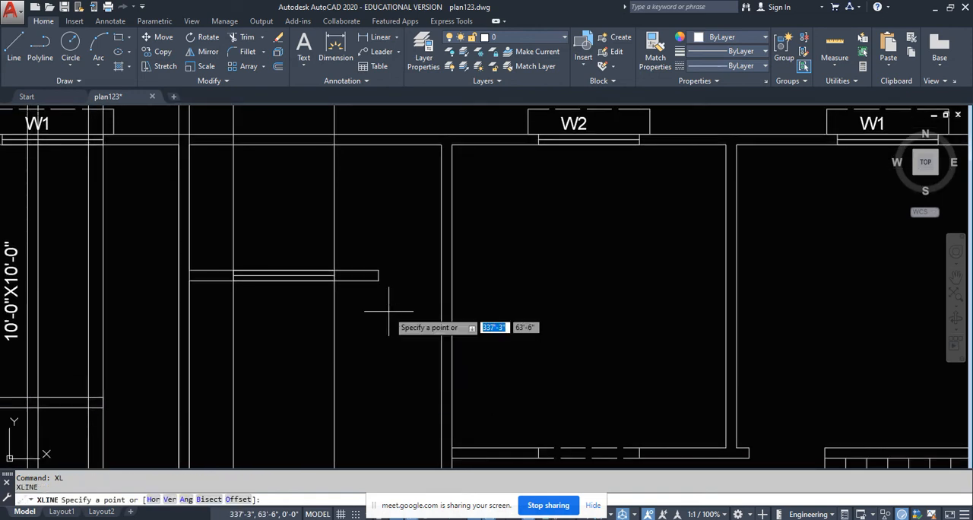
type("v")
key("Return")
scroll(385, 304, "up", 2)
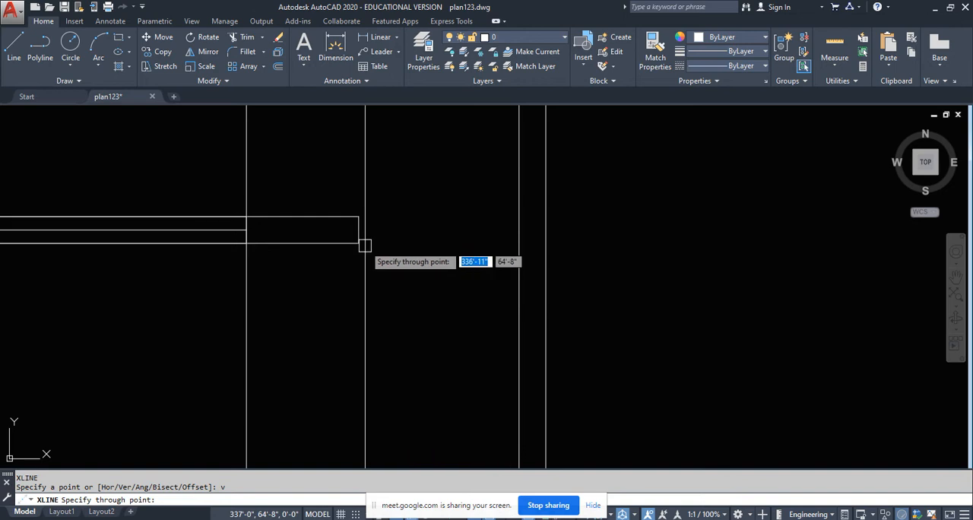
left_click(359, 243)
scroll(415, 200, "down", 3)
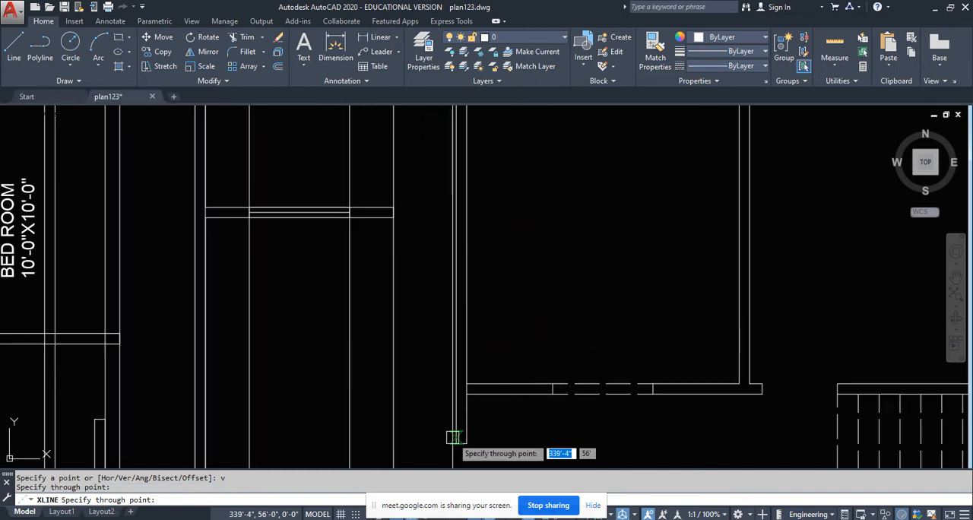
scroll(407, 259, "down", 4)
key("Return")
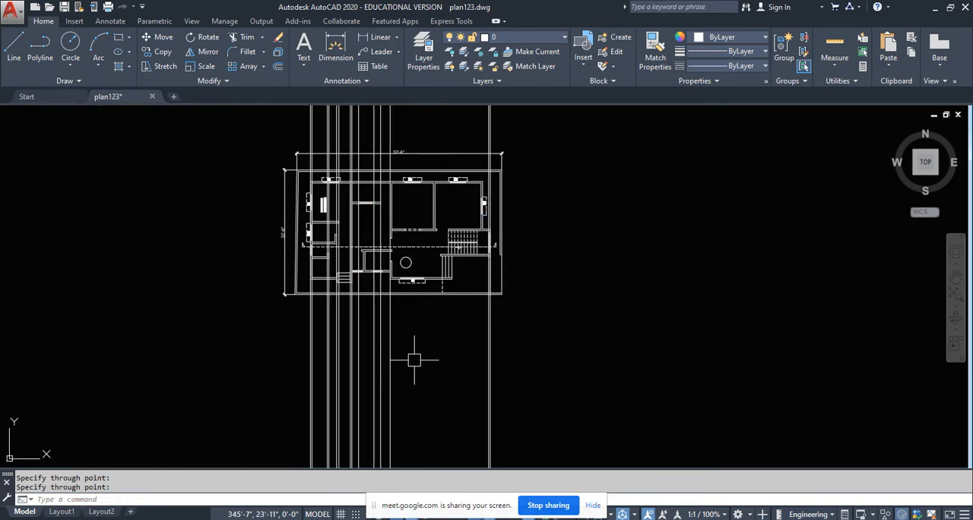
- Draw a horizontal line at lintel level from the window outline's upper corner past the two new projection lines
scroll(411, 304, "up", 5)
scroll(378, 372, "up", 5)
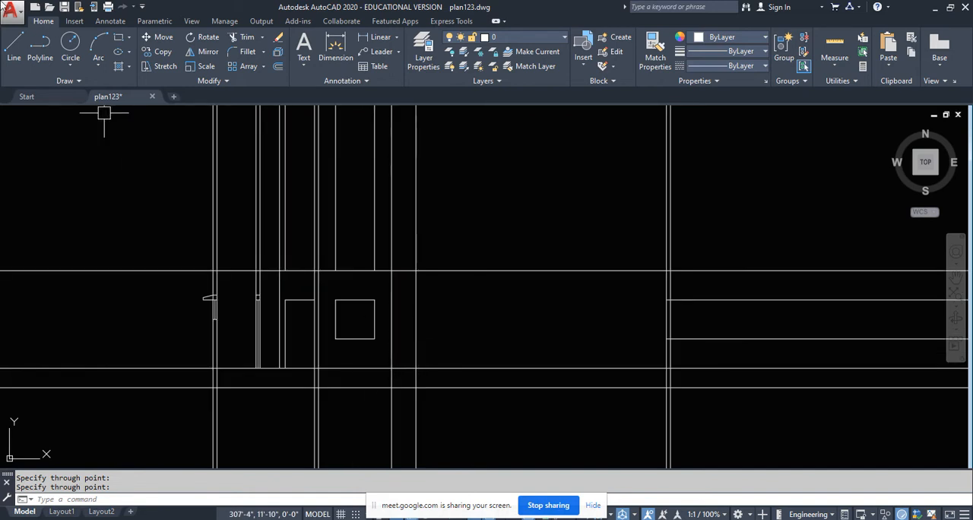
left_click(14, 47)
scroll(464, 318, "up", 2)
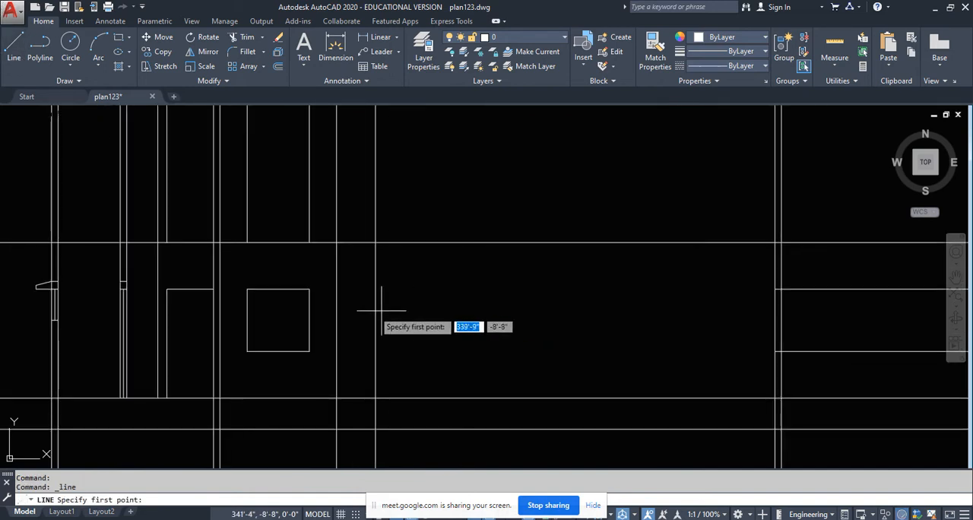
left_click(314, 289)
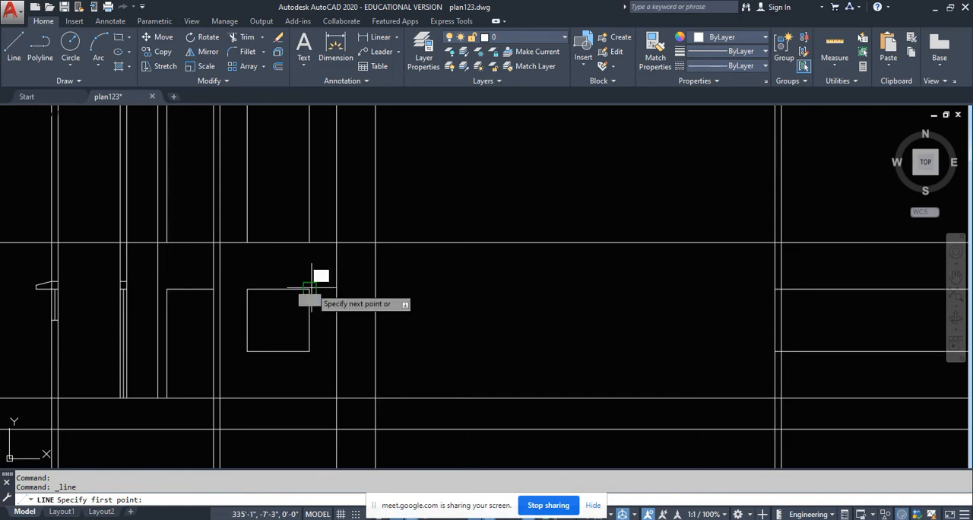
left_click(459, 289)
key("Escape")
key("Escape")
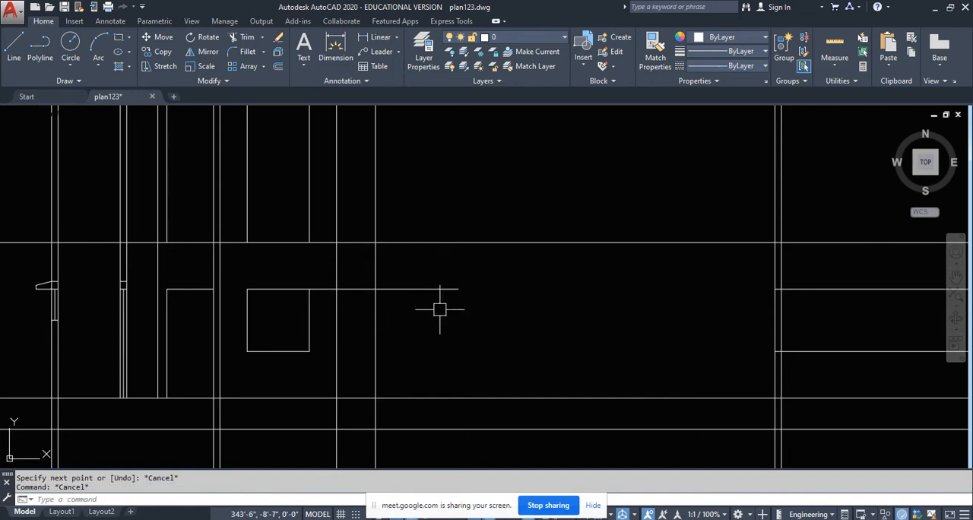
- Trim the lintel-level line and the two projection lines into an opening outline beside the window, ending at the floor line
type("tr")
key("Return")
key("Return")
scroll(402, 307, "up", 2)
left_click(402, 306)
left_click(384, 262)
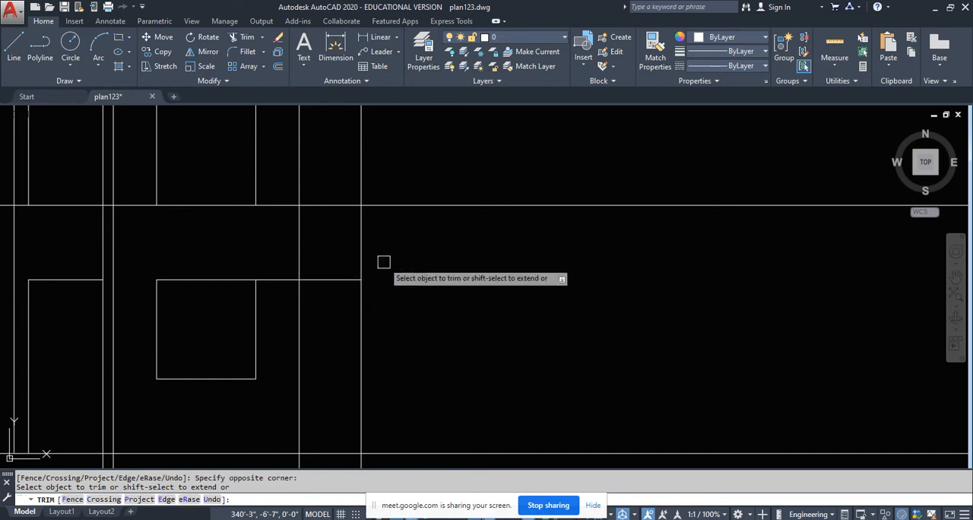
left_click(391, 225)
left_click(296, 247)
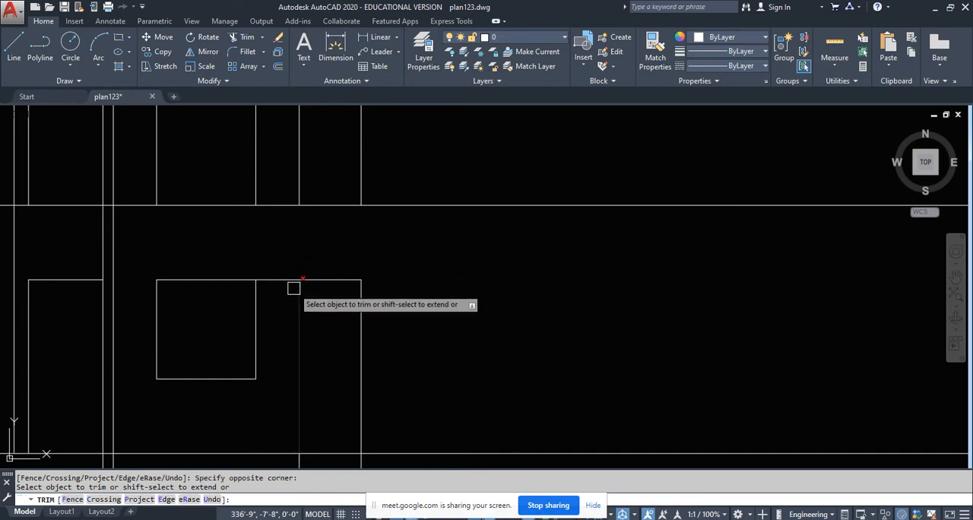
left_click(287, 279)
scroll(298, 310, "down", 4)
scroll(321, 381, "up", 4)
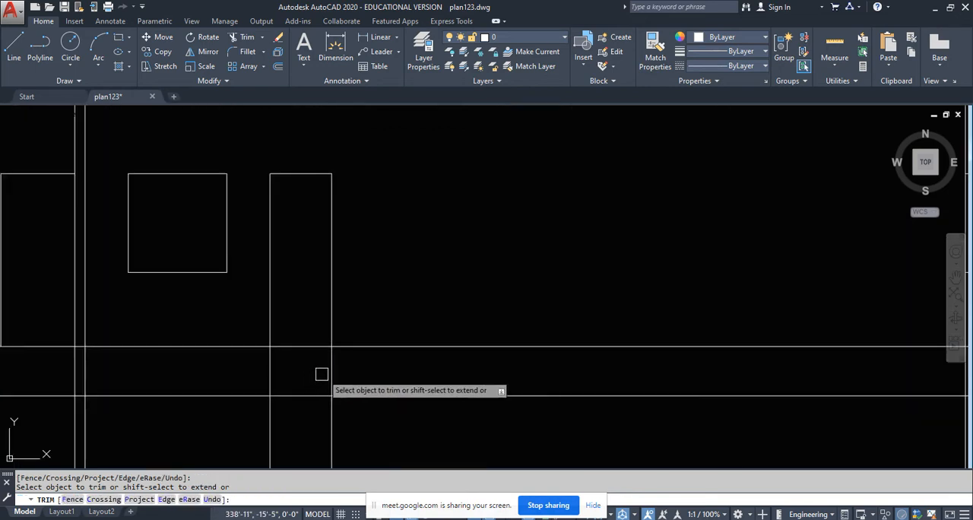
left_click(321, 374)
left_click(254, 369)
scroll(310, 435, "down", 4)
key("Escape")
- Erase the opening's two leftover projection lines below the floor lines
middle_click_drag(310, 434, 345, 370)
left_click(387, 377)
left_click(303, 393)
key("Delete")
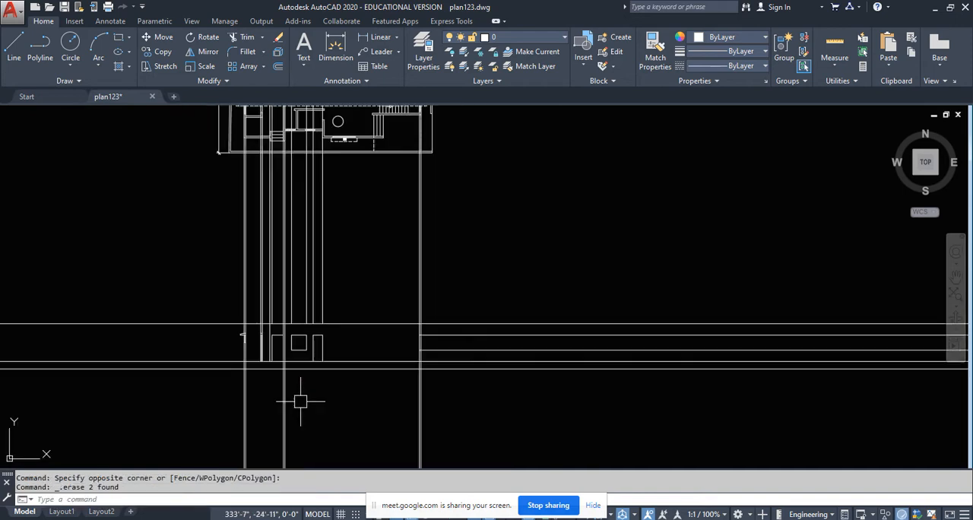
- Extend the opening's edge line at the next wall's near face up to the slab line
scroll(319, 365, "down", 5)
scroll(325, 238, "up", 2)
scroll(325, 239, "up", 2)
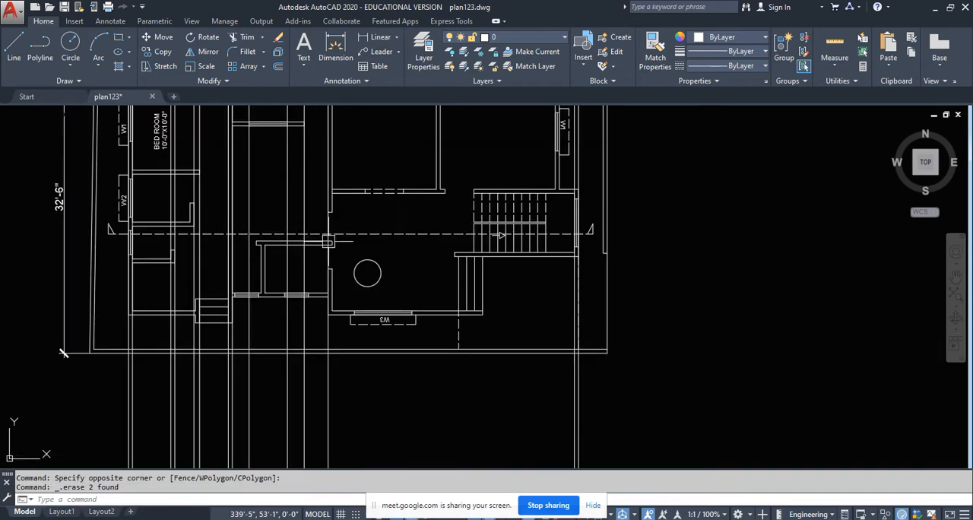
middle_click_drag(318, 163, 330, 226)
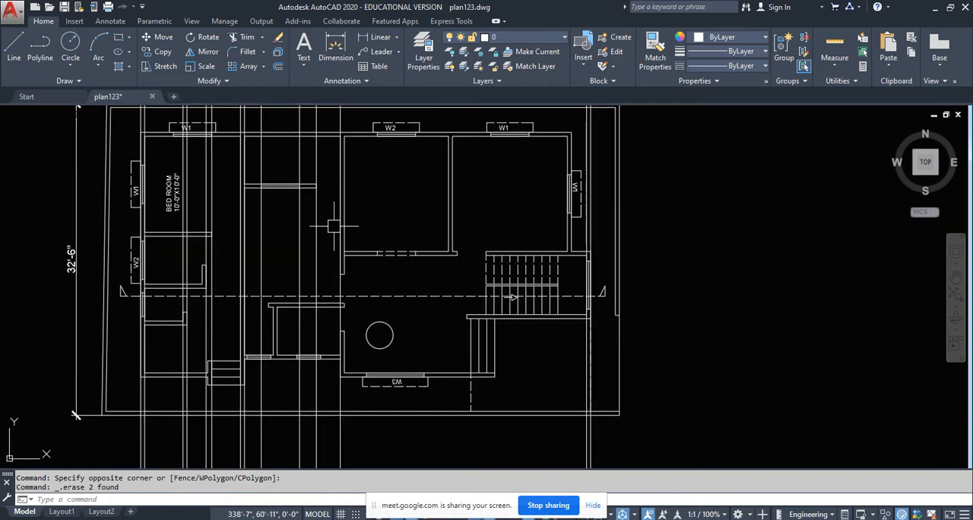
scroll(337, 251, "up", 2)
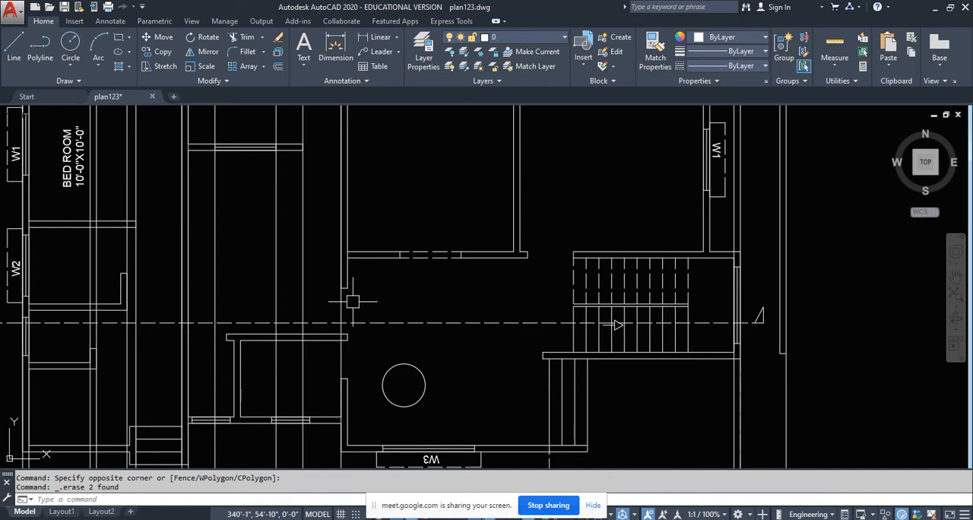
scroll(352, 301, "down", 5)
scroll(372, 319, "up", 8)
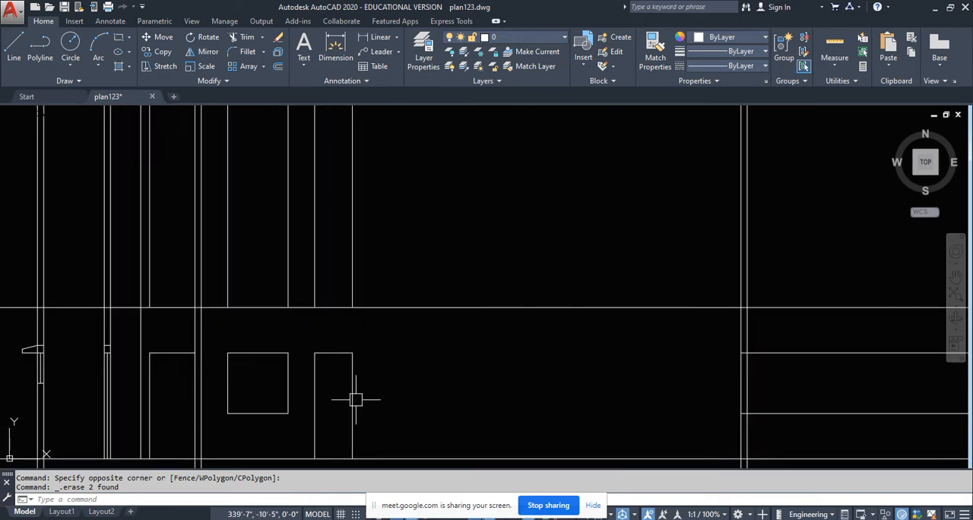
type("x")
key("Return")
key("Return")
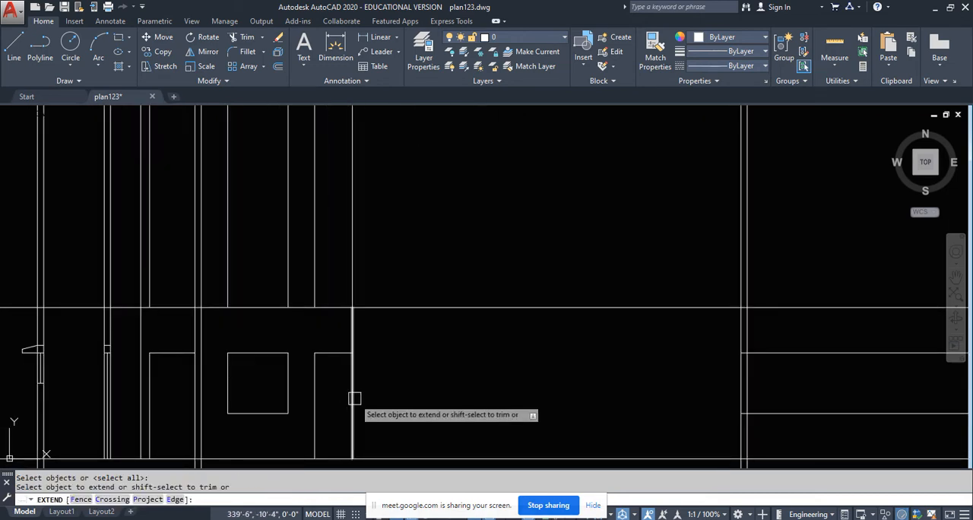
left_click(355, 400)
key("Escape")
- Draw a vertical construction line through the far face of that wall at the end beside the plan's section line
type("x")
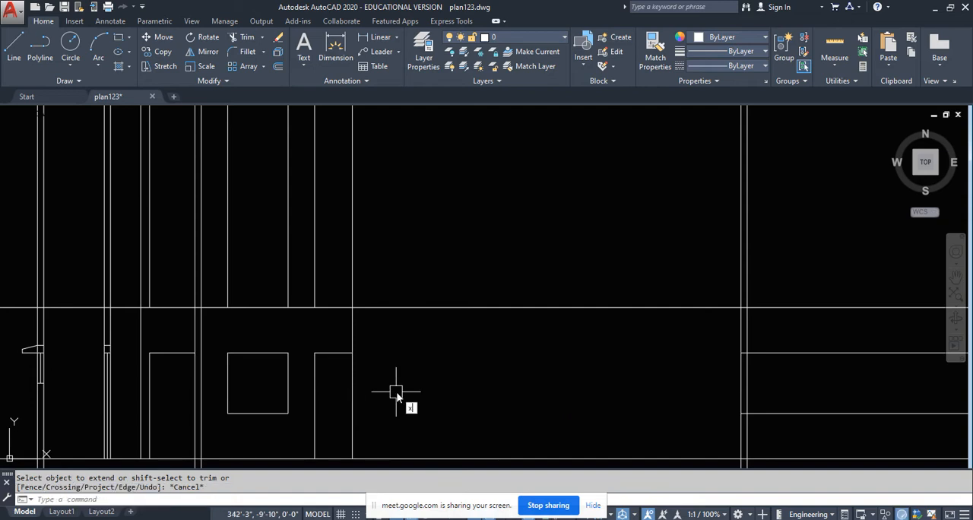
type("l")
key("Return")
type("v")
key("Return")
scroll(378, 365, "down", 4)
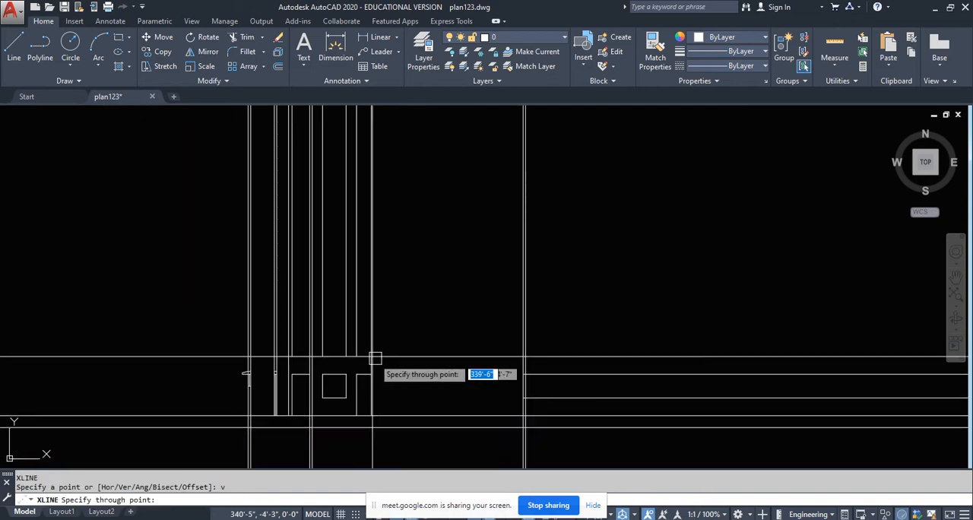
scroll(407, 358, "down", 3)
scroll(448, 238, "up", 5)
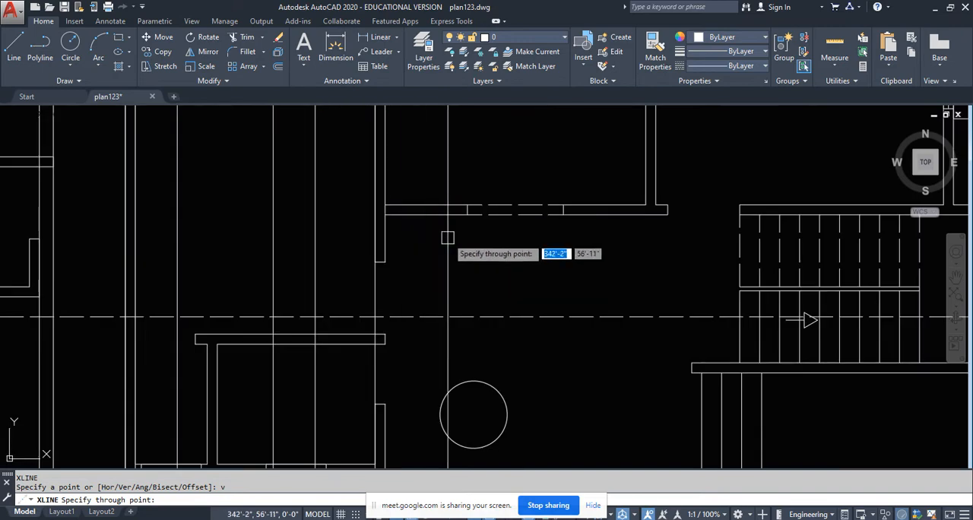
left_click(385, 262)
scroll(411, 235, "down", 2)
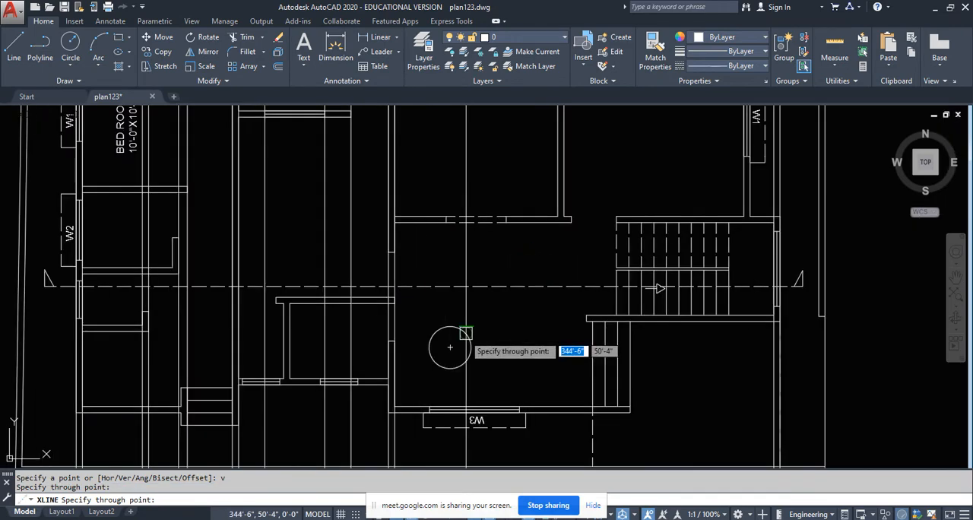
key("Return")
scroll(397, 218, "down", 3)
scroll(443, 228, "up", 6)
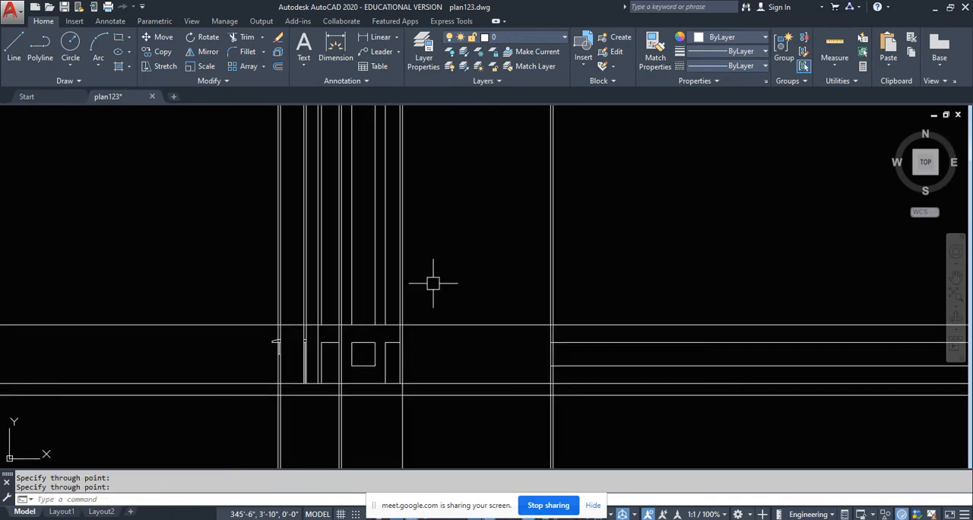
scroll(402, 353, "up", 6)
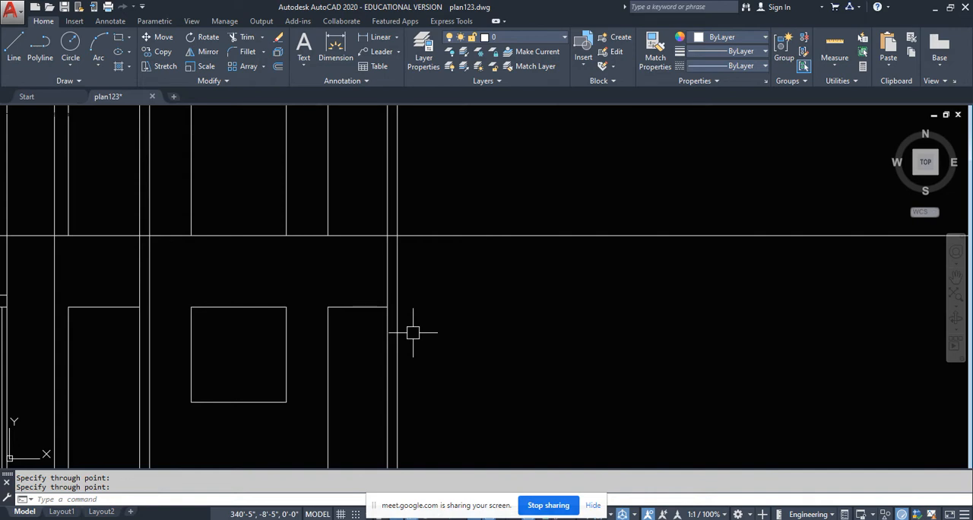
key("Escape")
- Examine the plan along the section line, especially the opening in the cut wall beside the circular symbol, and compare it with the section
scroll(414, 331, "down", 6)
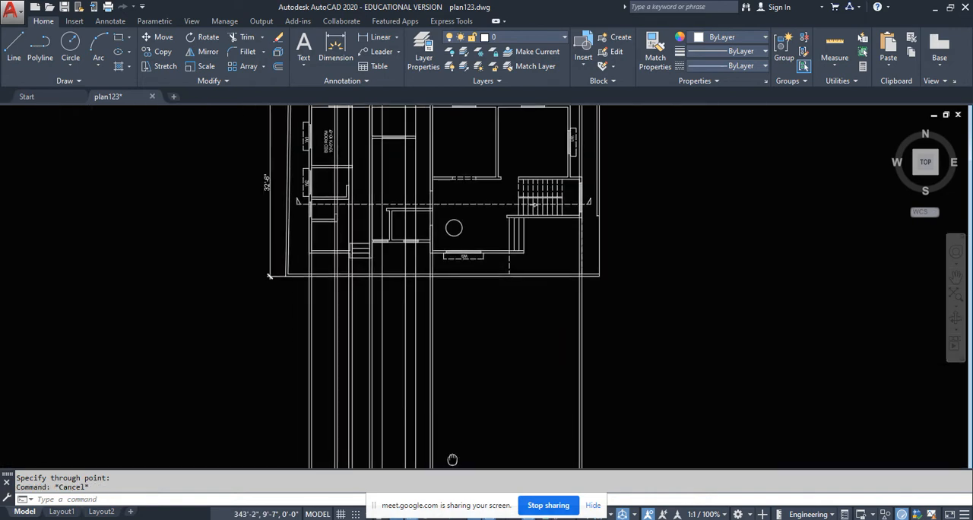
scroll(437, 211, "up", 6)
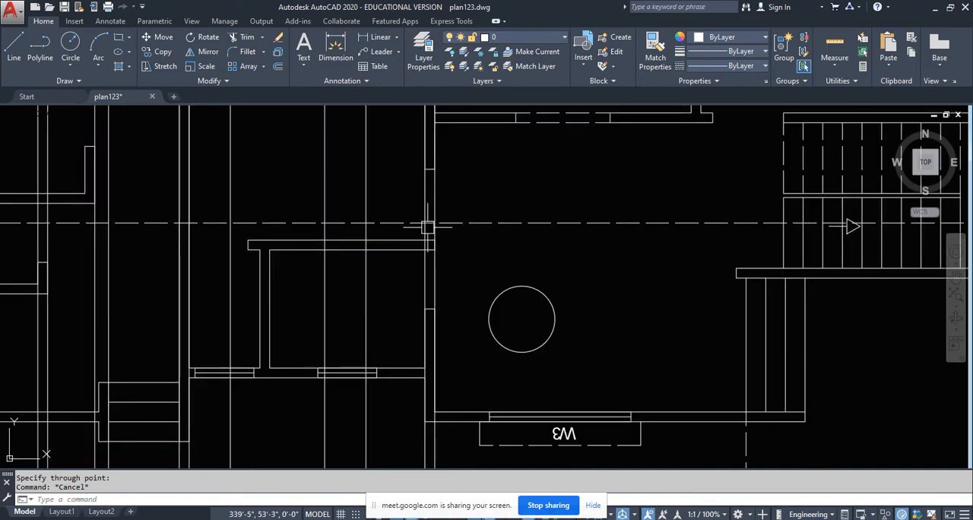
middle_click_drag(428, 226, 432, 296)
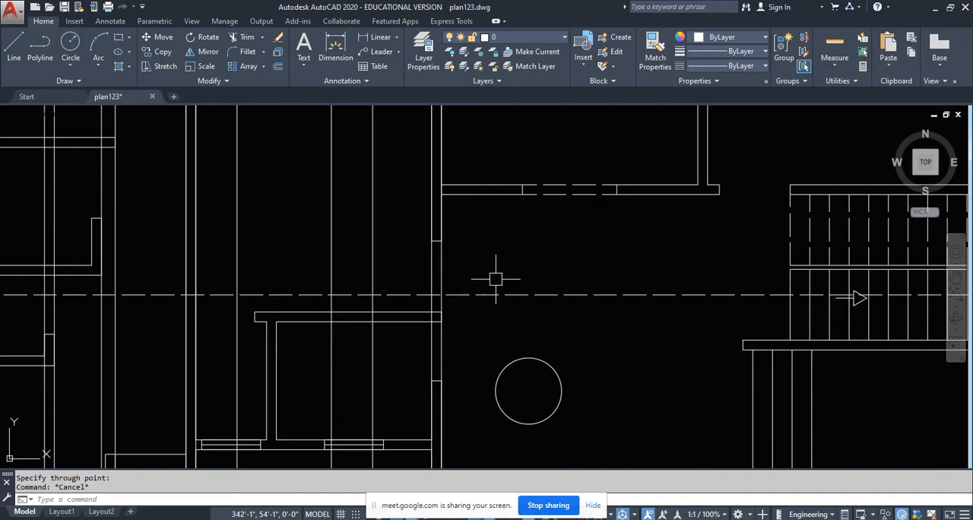
scroll(453, 295, "down", 2)
middle_click_drag(376, 209, 379, 237)
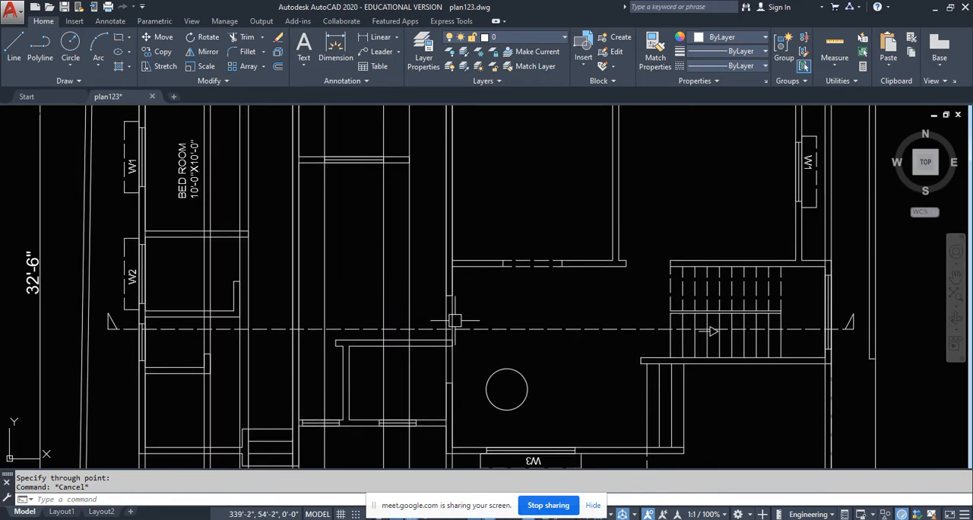
scroll(441, 319, "up", 3)
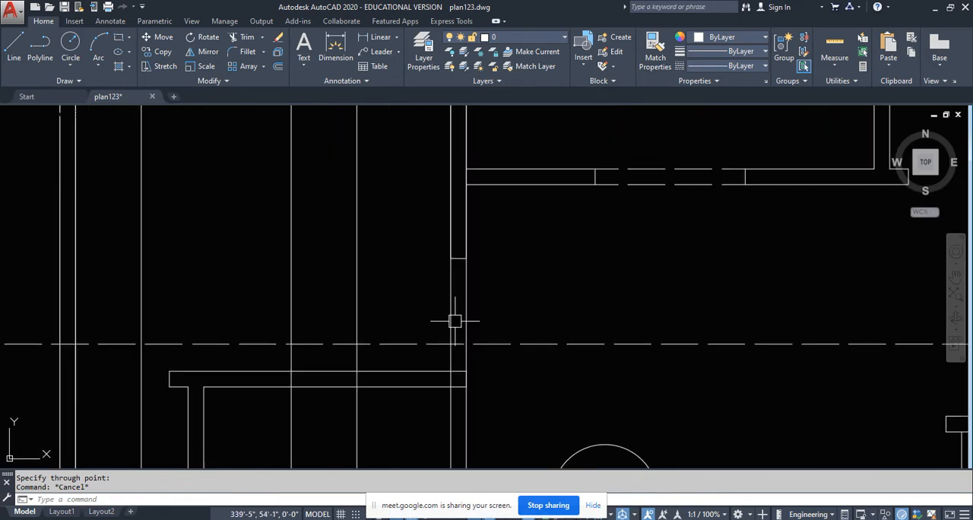
left_click(469, 282)
left_click(426, 300)
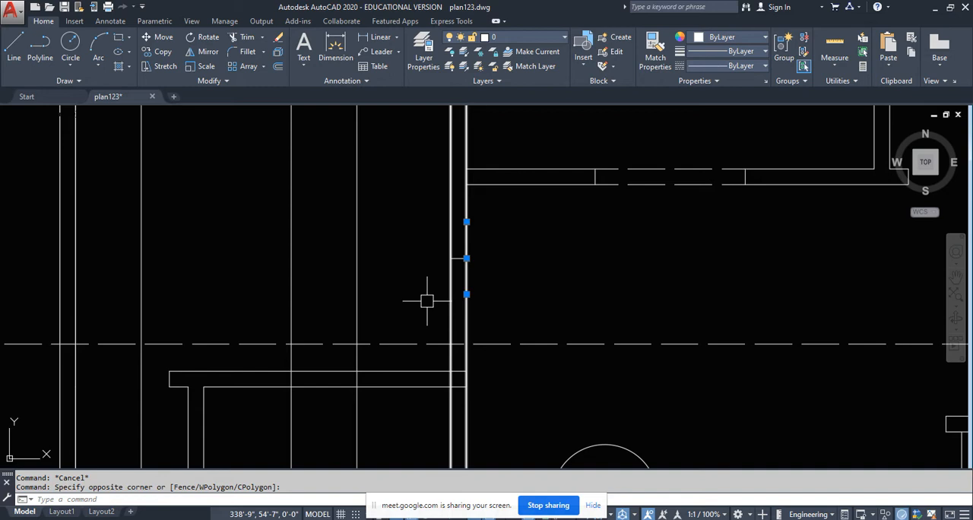
key("Escape")
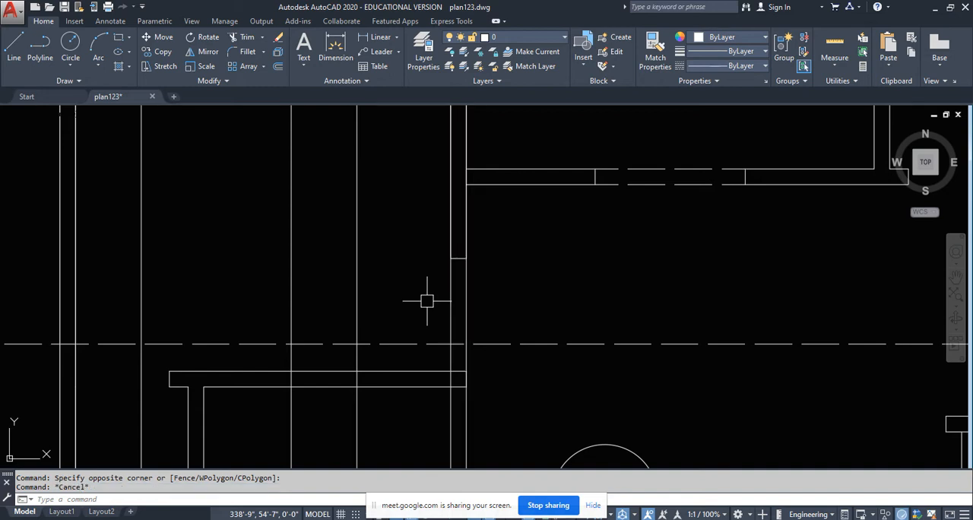
scroll(426, 301, "down", 5)
scroll(437, 271, "up", 2)
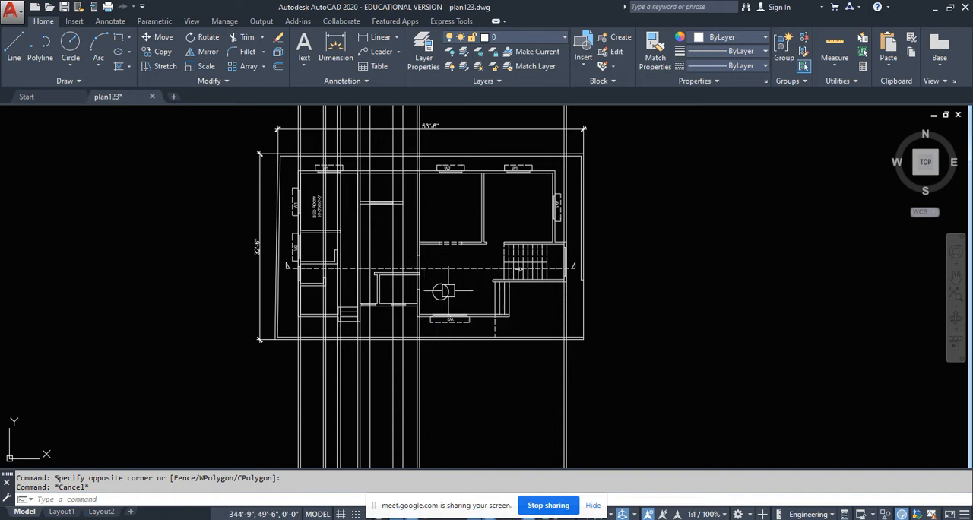
scroll(427, 275, "up", 4)
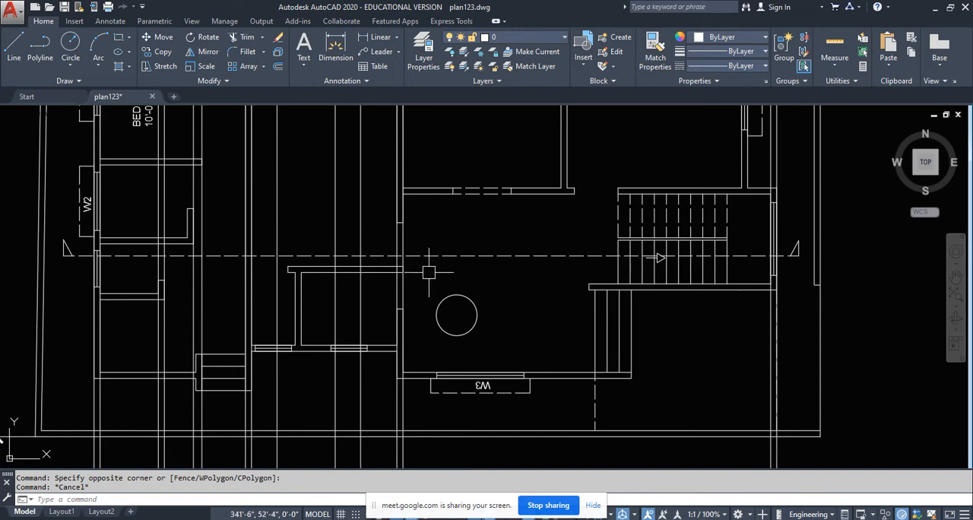
scroll(428, 273, "down", 2)
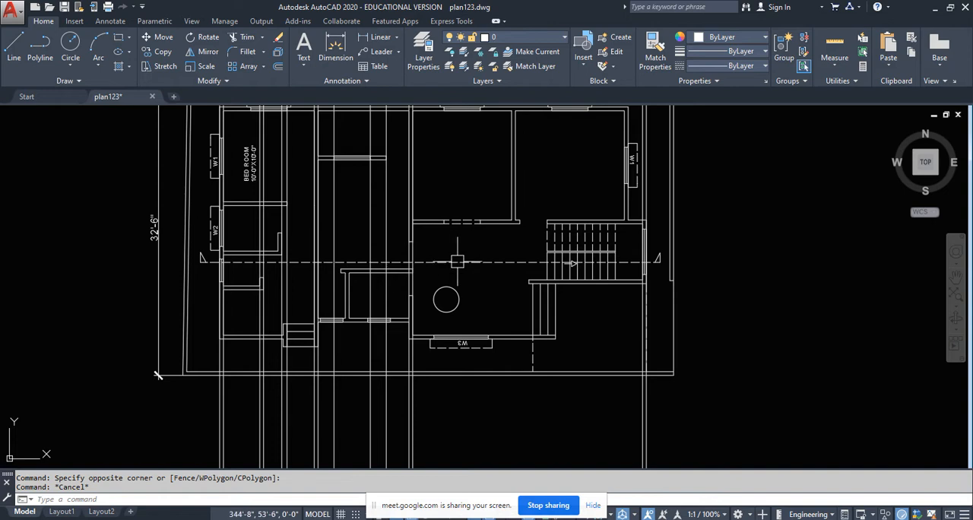
scroll(403, 263, "up", 2)
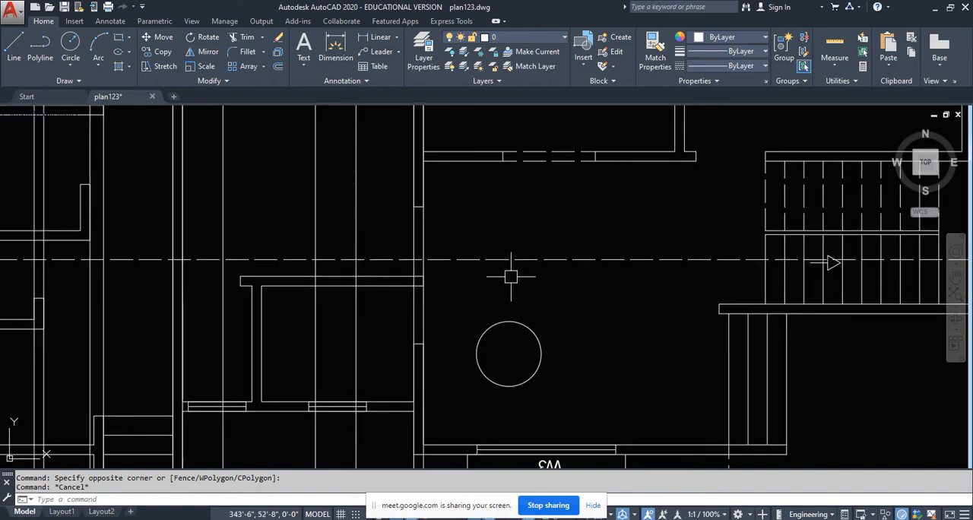
scroll(474, 249, "down", 3)
middle_click_drag(489, 325, 456, 171)
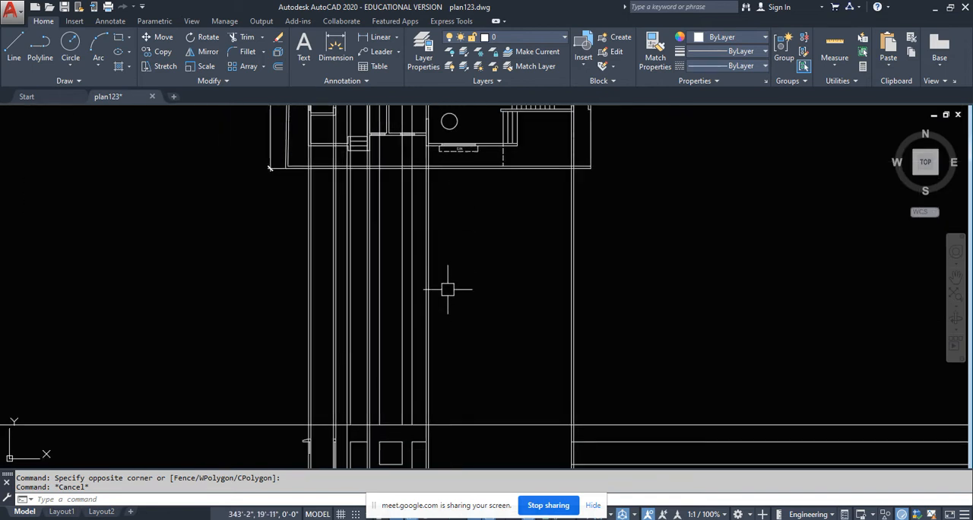
middle_click_drag(446, 381, 444, 290)
scroll(429, 373, "up", 2)
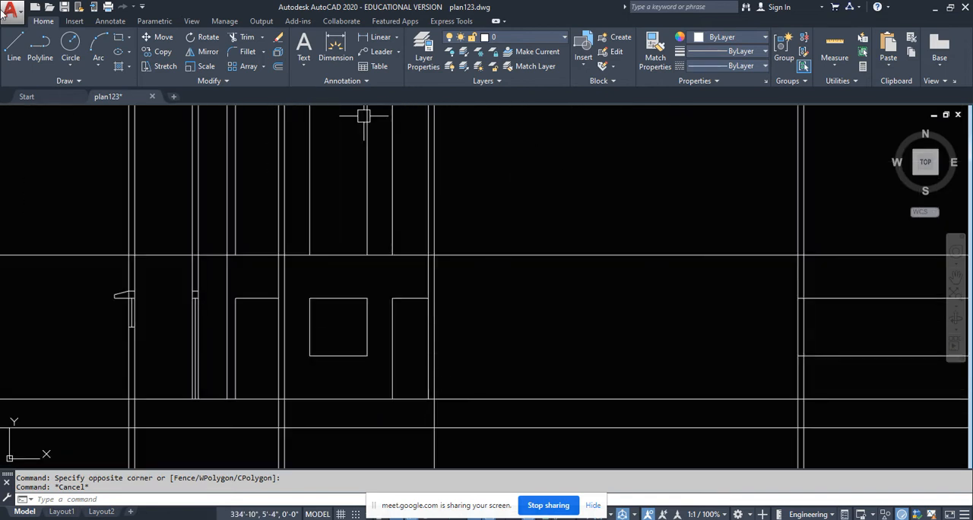
- Draw a horizontal line across the cut wall's thickness in the section, level with the head of the adjoining opening
left_click(14, 49)
scroll(454, 318, "up", 3)
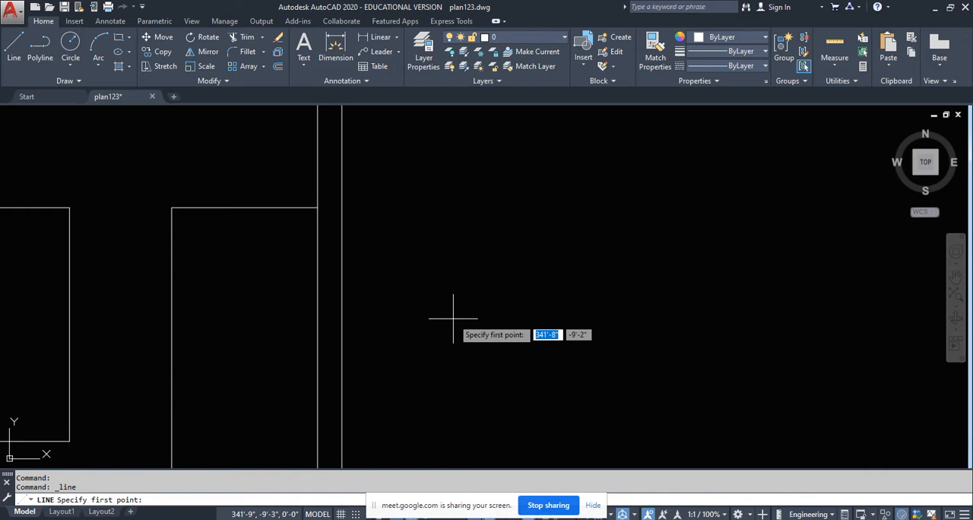
left_click(318, 207)
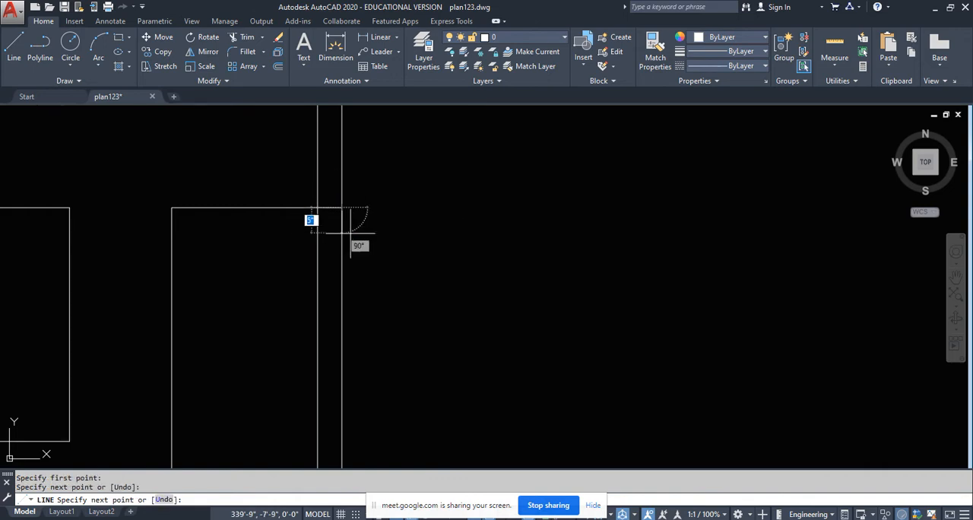
scroll(348, 240, "down", 3)
key("Escape")
scroll(341, 228, "up", 3)
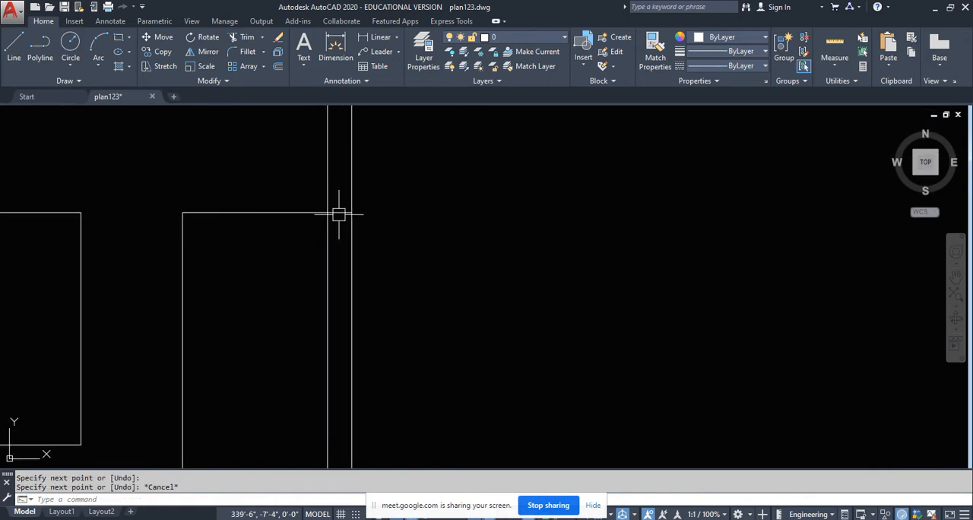
left_click(339, 213)
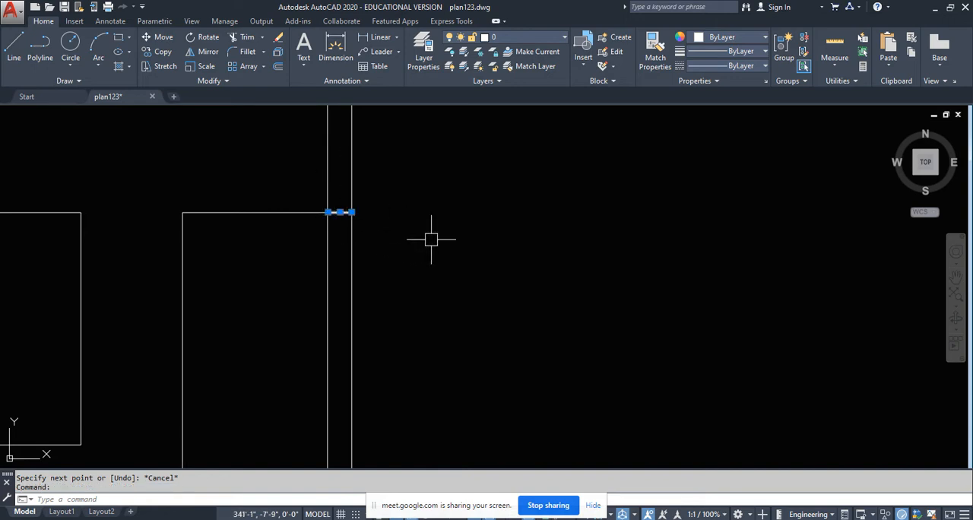
key("Escape")
- Offset the short line across the wall 6" upward to form the lintel
type("o")
key("Return")
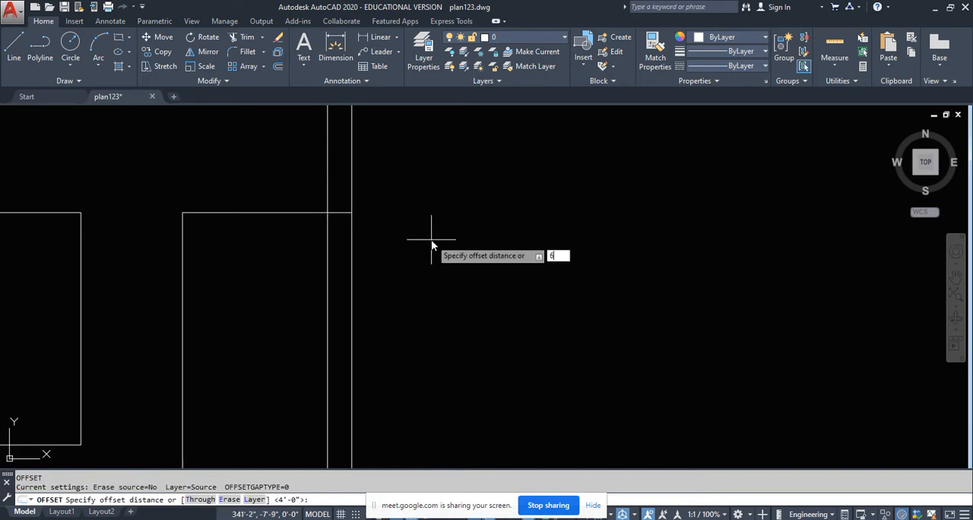
type("6")
key("Return")
left_click(337, 213)
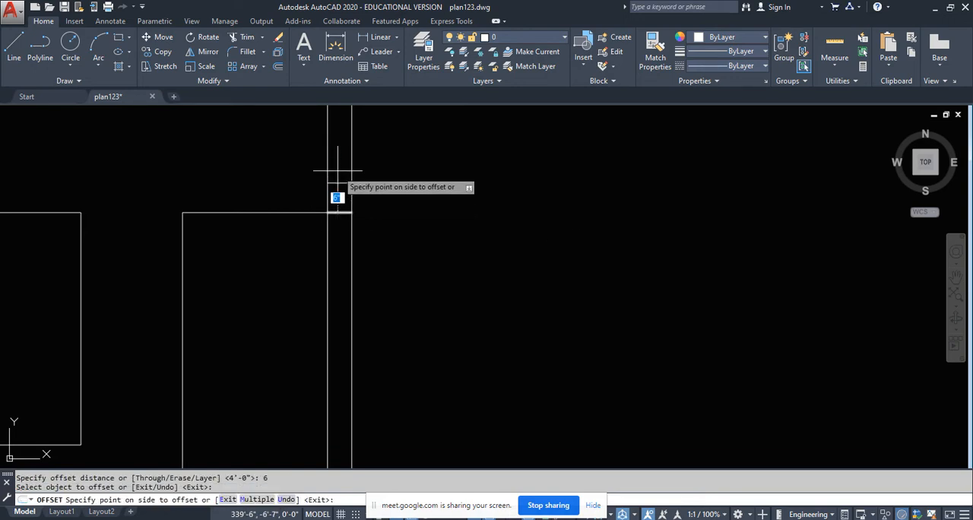
left_click(337, 172)
key("Escape")
- Draw a vertical line from the middle of the lintel's underside down to the floor line
left_click(13, 47)
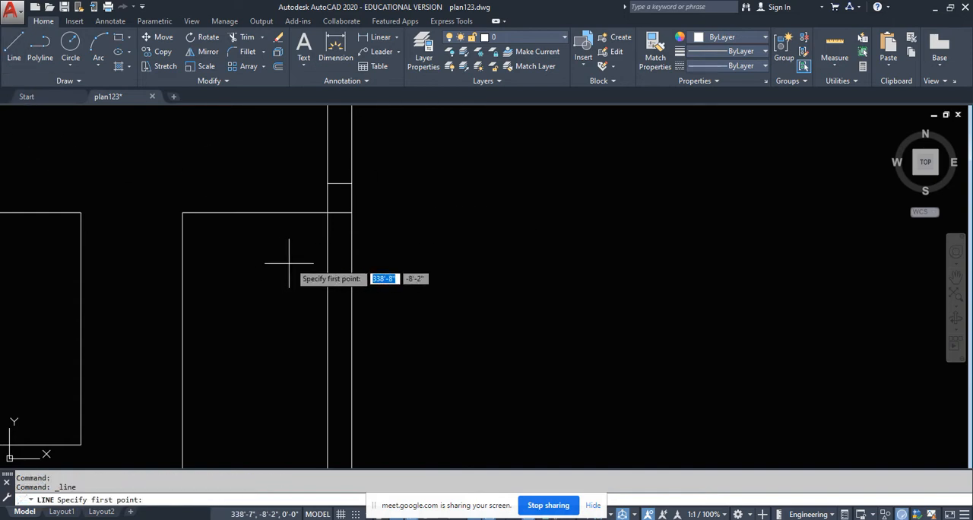
left_click(329, 213)
scroll(324, 221, "up", 4)
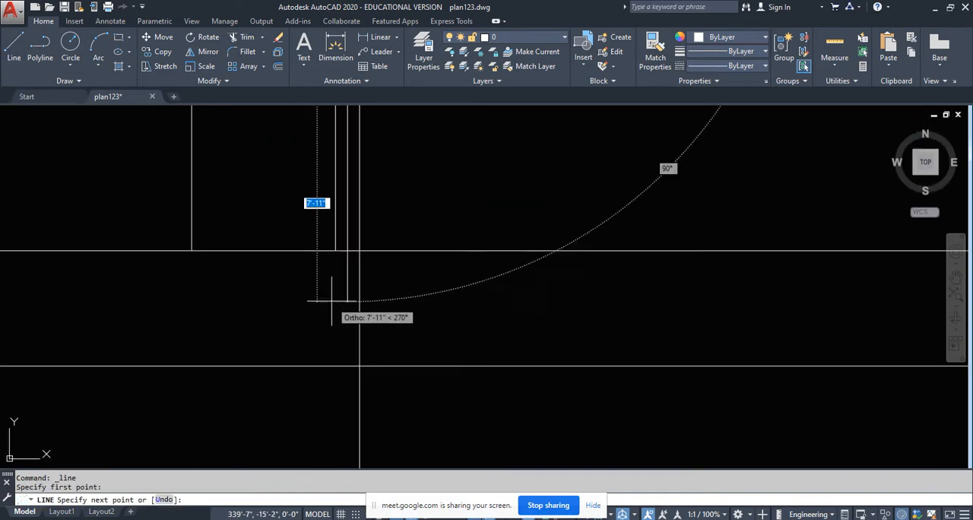
left_click(347, 252)
key("Escape")
scroll(339, 304, "down", 5)
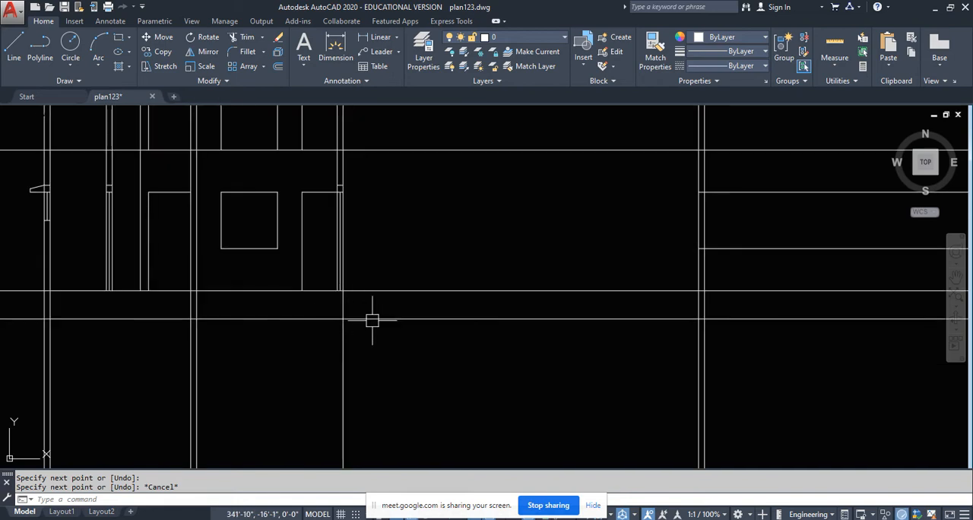
- Draw vertical construction lines through both jambs of the dashed opening in the plan wall beyond the section line, below window W2
mouse_move(372, 321)
middle_mouse_down()
mouse_move(387, 354)
mouse_move(391, 341)
middle_mouse_up()
scroll(414, 266, "down", 5)
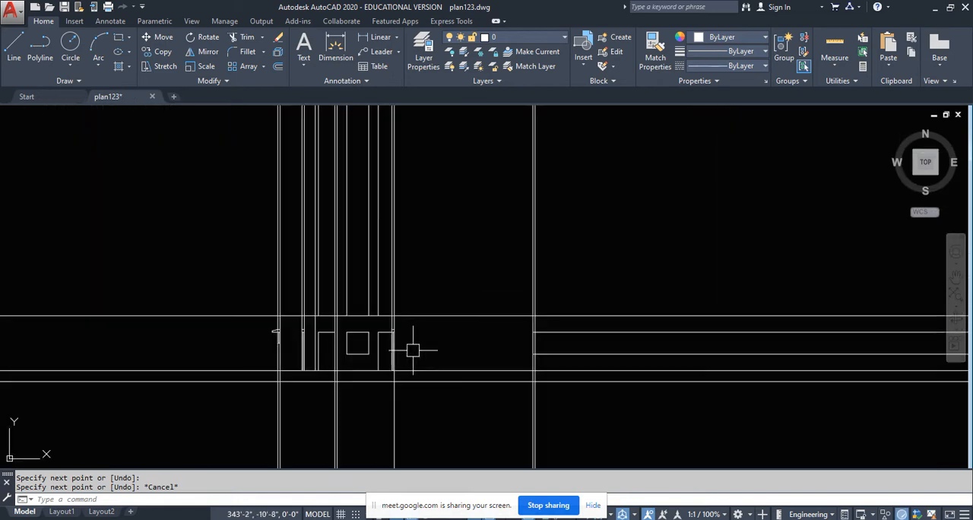
scroll(429, 253, "up", 4)
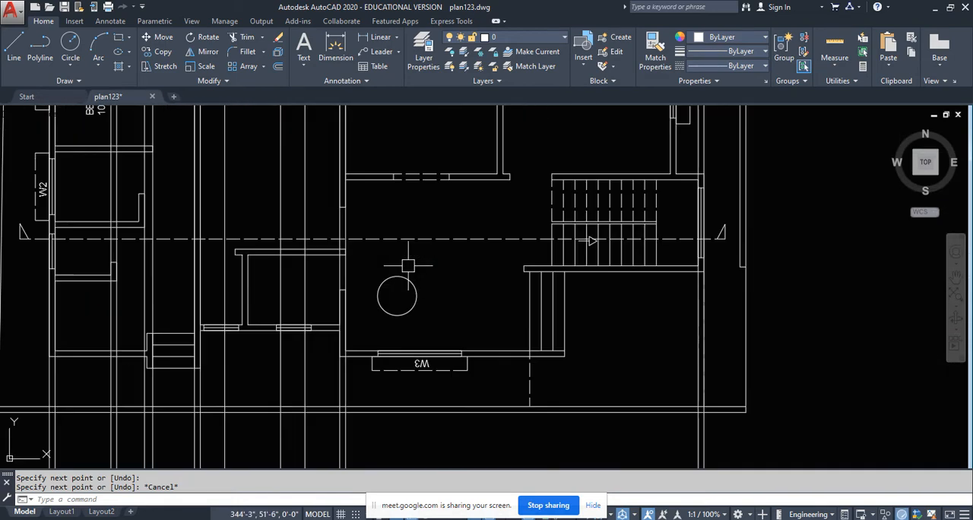
middle_click_drag(426, 316, 346, 320)
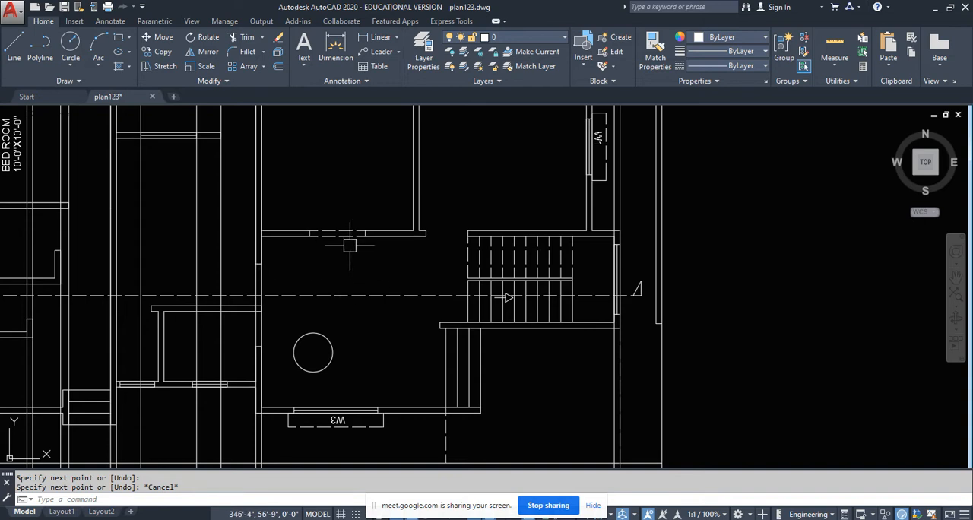
middle_click_drag(337, 246, 335, 359)
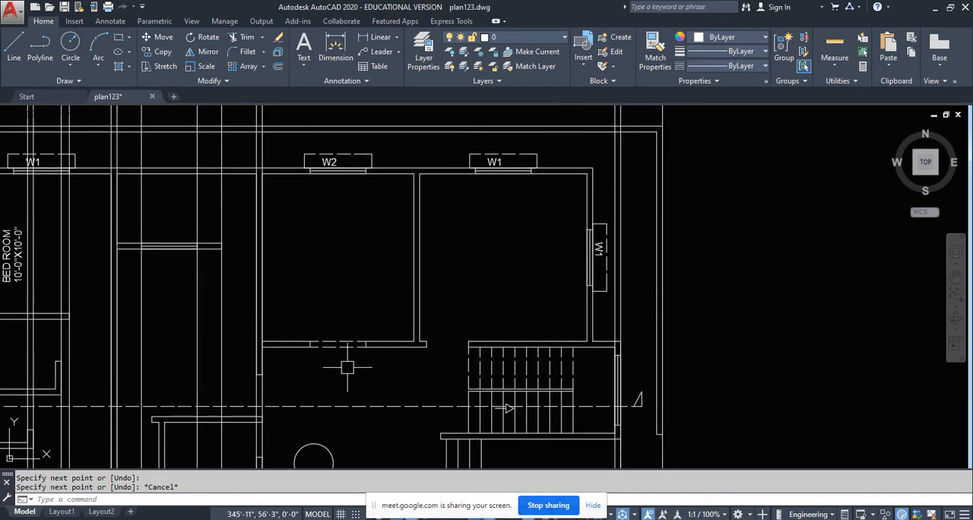
type("l")
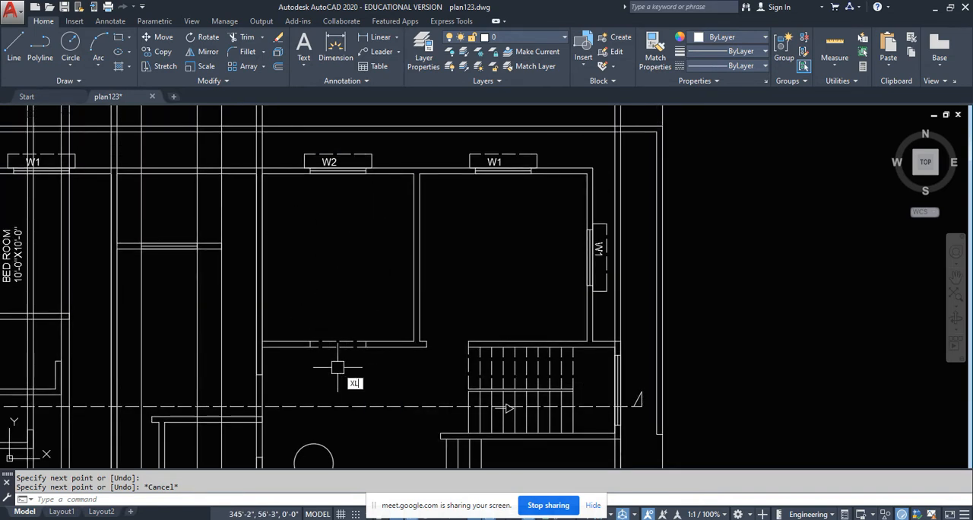
key("Return")
type("v")
key("Return")
scroll(305, 368, "up", 2)
scroll(305, 368, "up", 4)
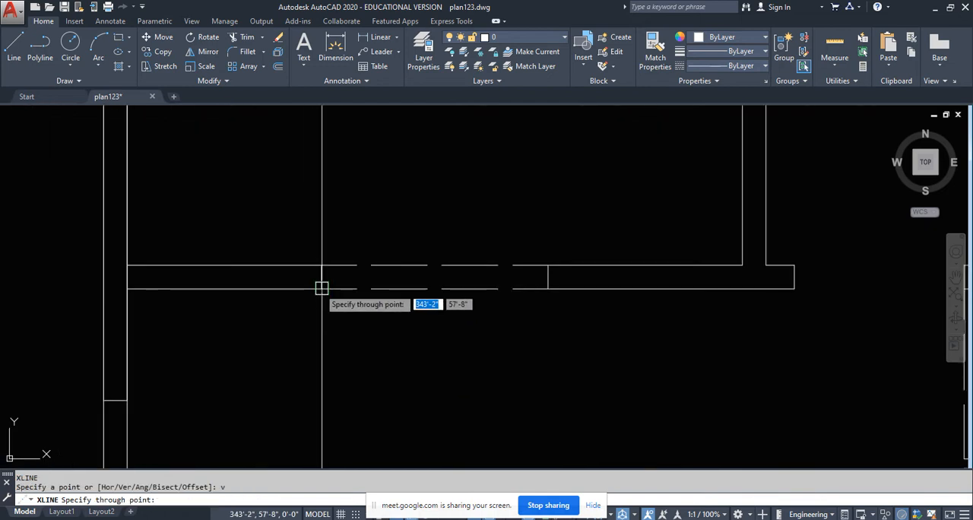
left_click(322, 286)
left_click(548, 293)
scroll(418, 319, "down", 5)
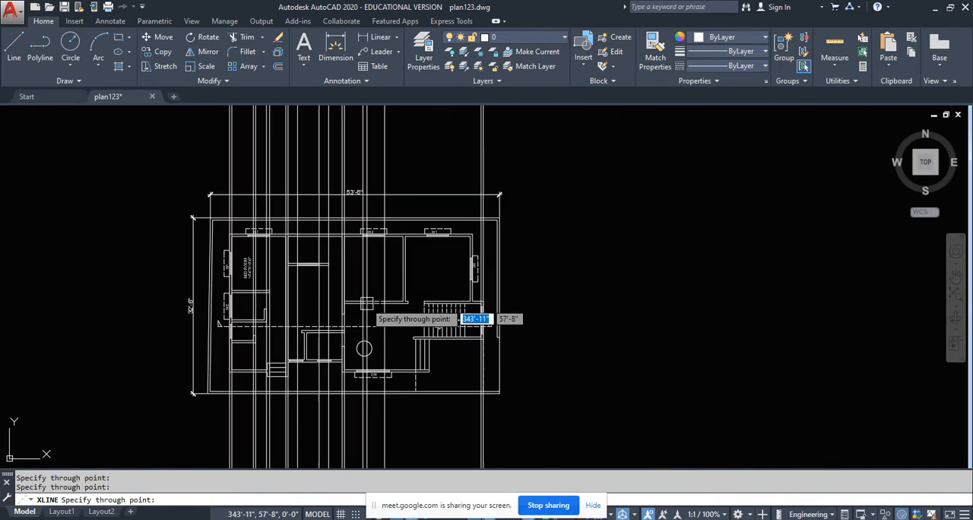
key("Escape")
scroll(648, 311, "up", 6)
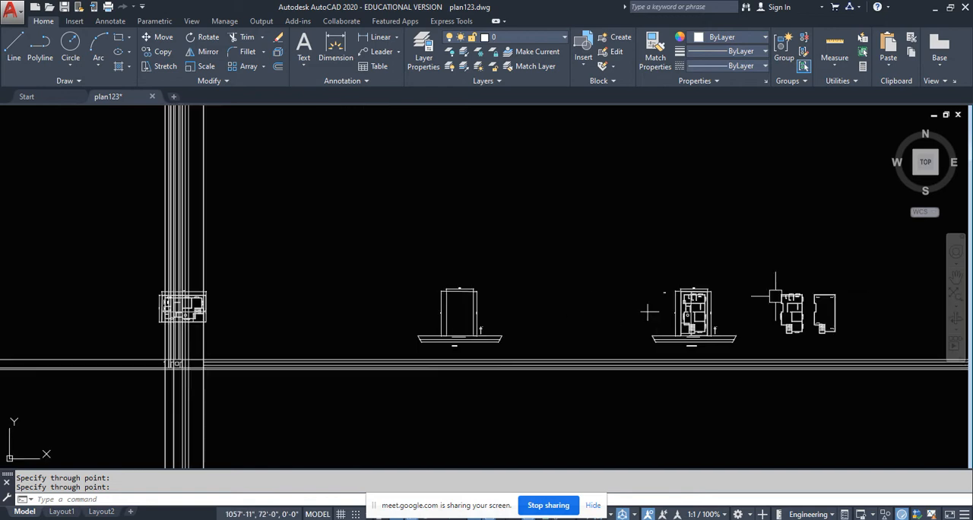
scroll(478, 280, "down", 4)
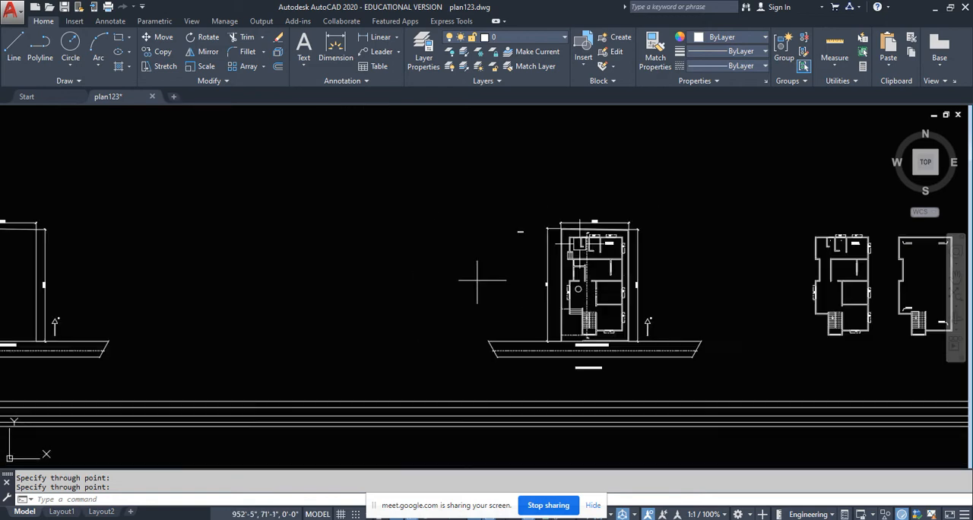
mouse_move(477, 279)
middle_mouse_down()
mouse_move(173, 289)
mouse_move(657, 286)
middle_mouse_up()
scroll(656, 286, "down", 4)
middle_click_drag(172, 322, 233, 322)
scroll(232, 322, "up", 2)
scroll(288, 199, "up", 3)
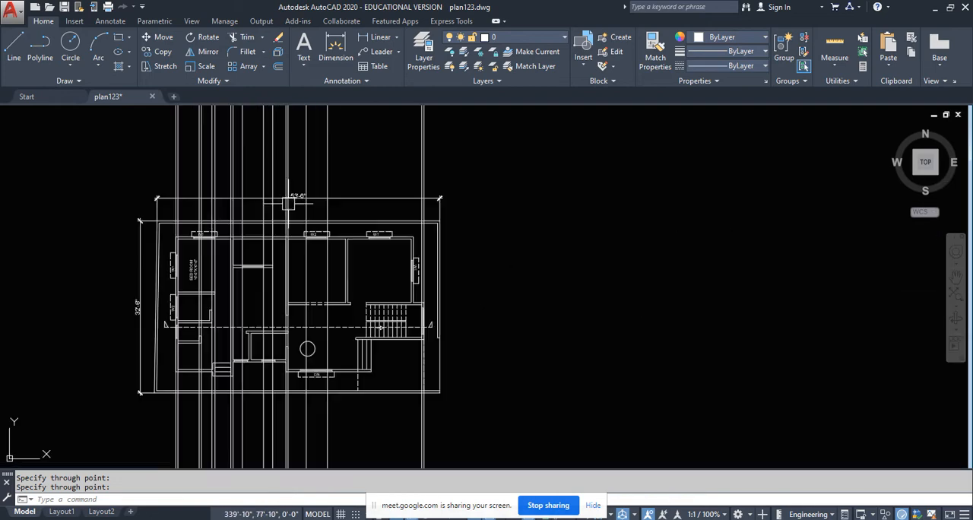
- Draw a horizontal head line in the section between the two new jamb lines, level with the adjoining door opening's head
middle_click_drag(330, 337, 321, 239)
middle_click_drag(326, 309, 332, 243)
middle_click_drag(333, 331, 335, 194)
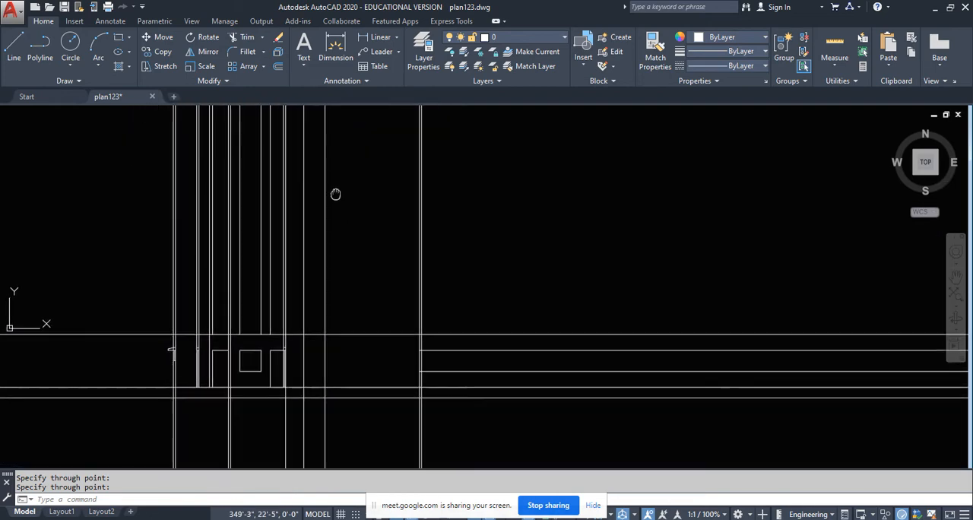
scroll(309, 364, "up", 4)
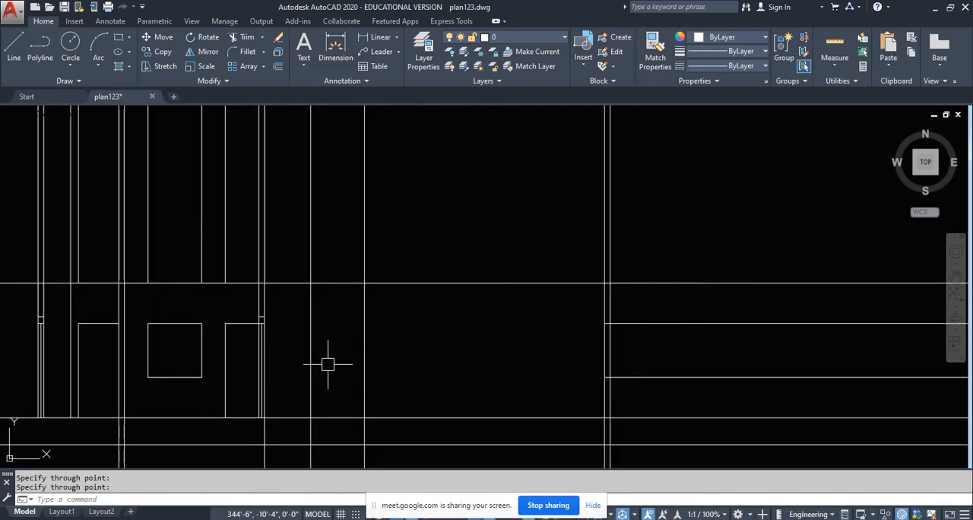
left_click(13, 49)
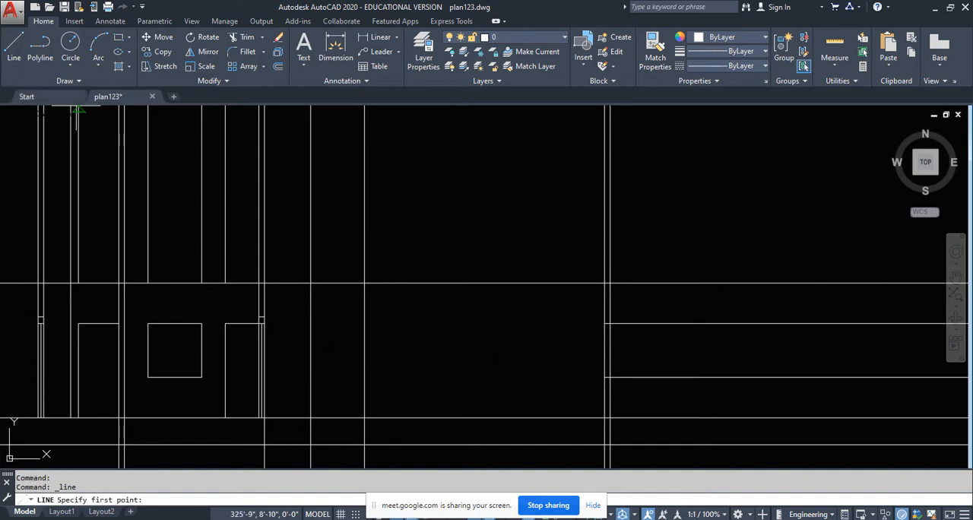
scroll(283, 342, "up", 3)
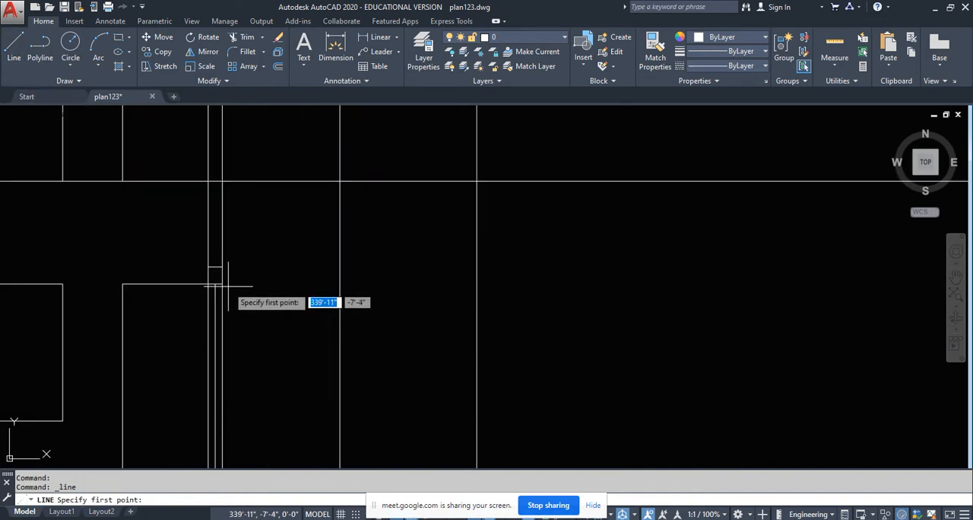
left_click(340, 283)
left_click(477, 284)
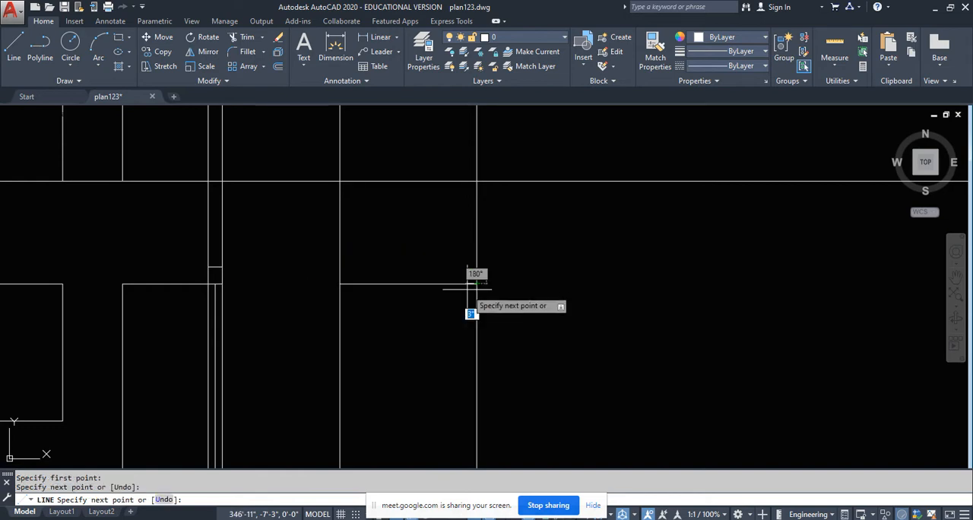
key("Return")
- Trim both jamb construction lines above the new head line
type("tr")
key("Return")
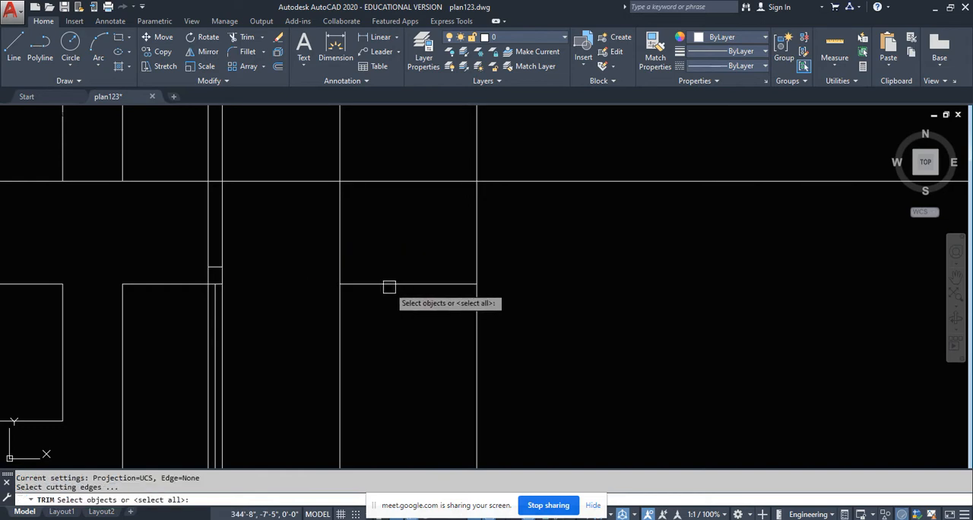
key("Return")
left_click(438, 228)
left_click(296, 247)
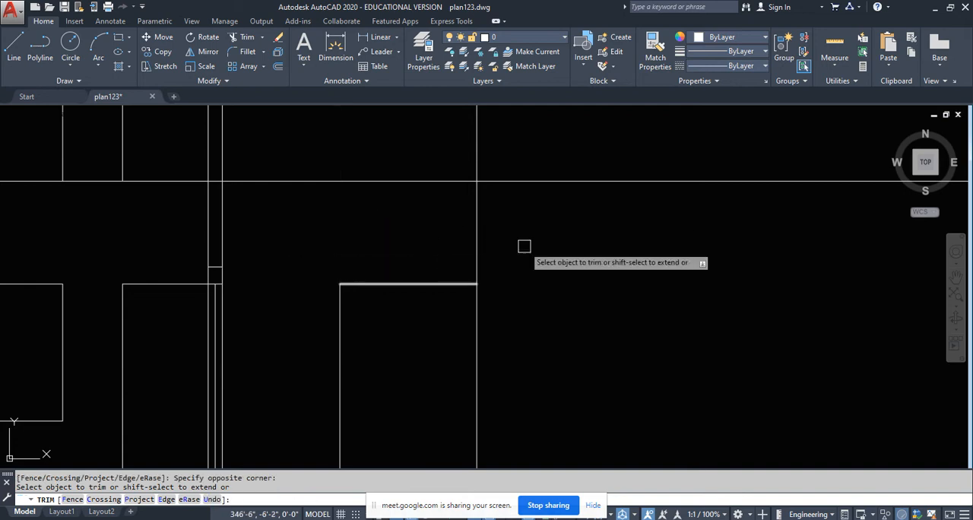
left_click(565, 234)
left_click(431, 233)
scroll(440, 198, "down", 4)
key("Return")
- Trim the jamb lines and the adjacent cut wall line below the floor line, and erase their leftover lower pieces
key("Return")
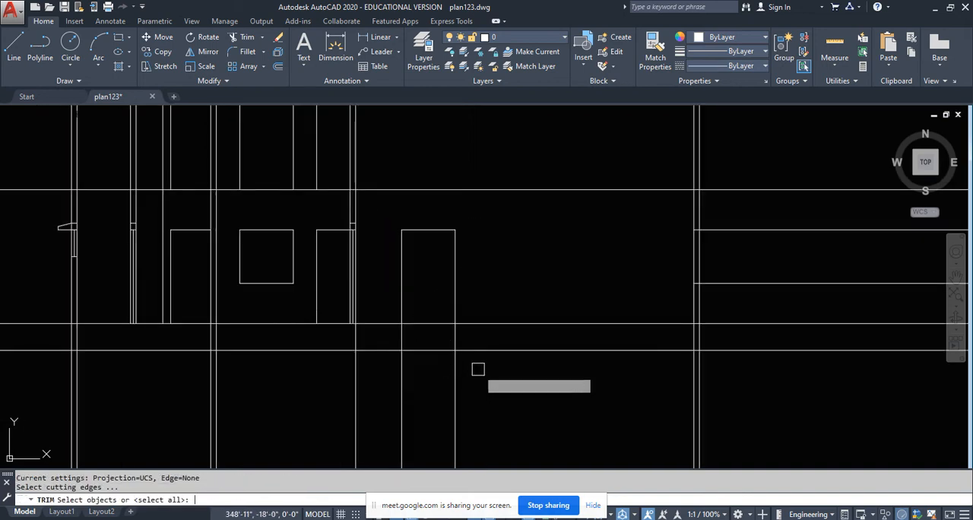
key("Return")
left_click(472, 332)
left_click(320, 338)
key("Return")
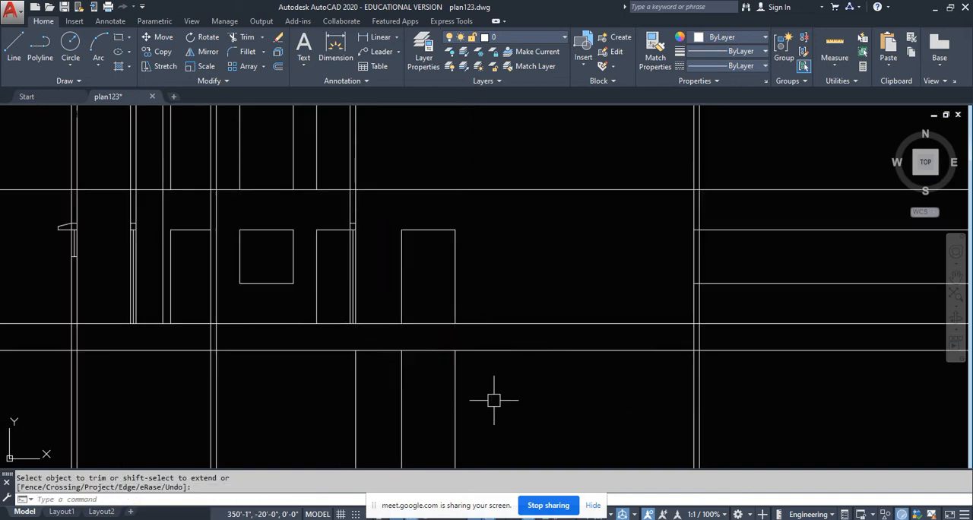
left_click(498, 388)
left_click(263, 420)
key("Delete")
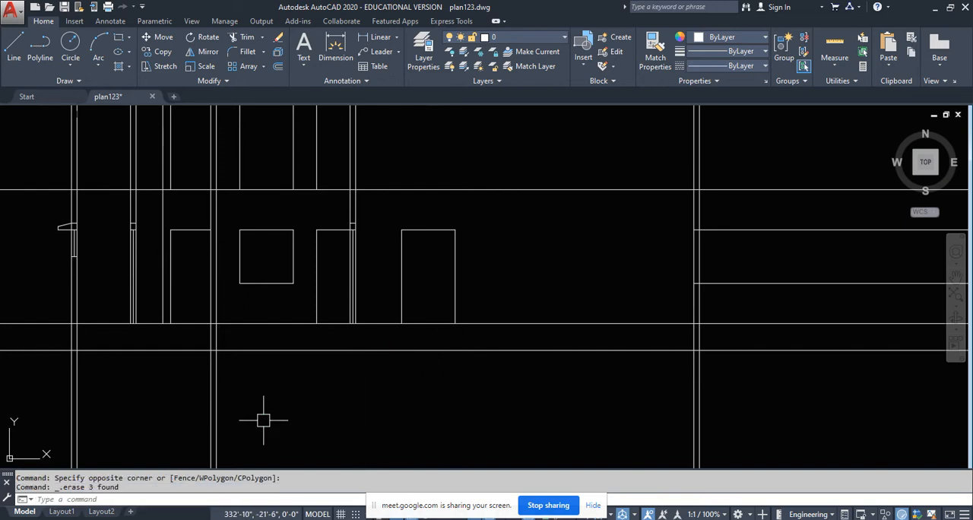
- Compare the new opening in the section with the dashed opening in the plan wall beyond the section line
scroll(403, 236, "up", 2)
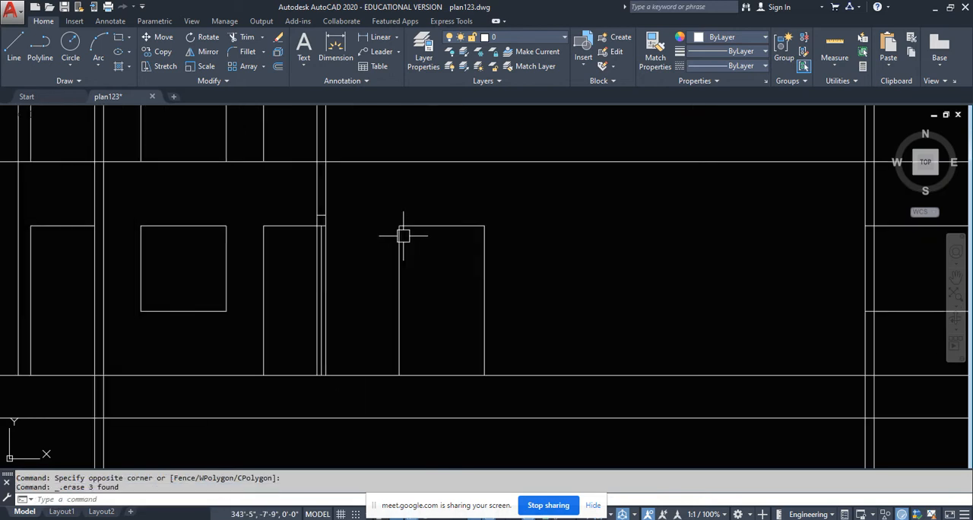
scroll(422, 236, "up", 2)
scroll(417, 238, "up", 1)
middle_click_drag(415, 237, 375, 323)
scroll(376, 324, "down", 4)
scroll(374, 312, "down", 1)
middle_click_drag(375, 285, 367, 418)
middle_click_drag(401, 204, 408, 276)
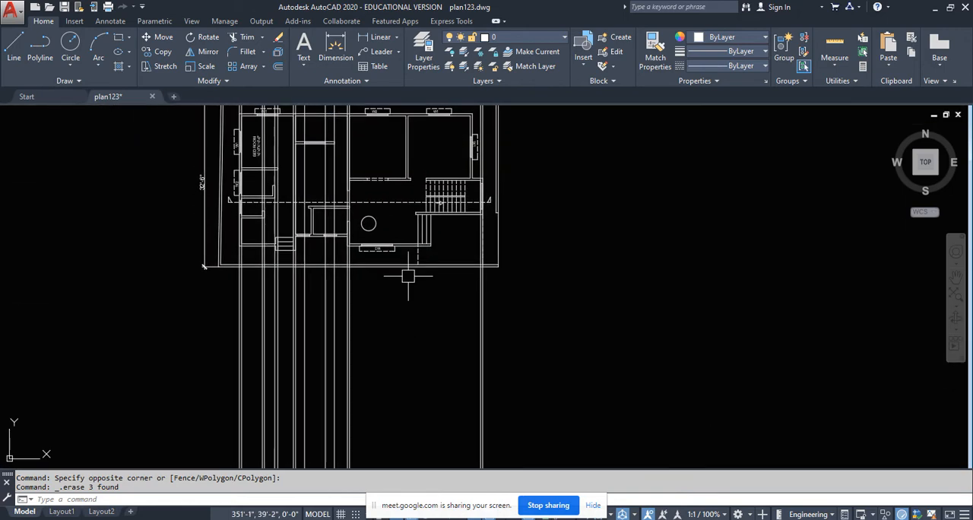
scroll(375, 177, "up", 2)
scroll(373, 181, "up", 2)
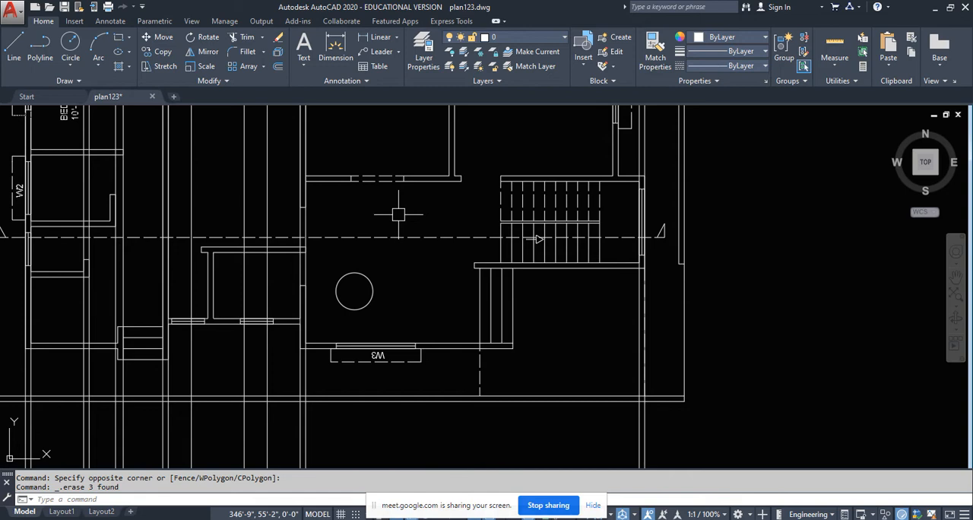
scroll(390, 190, "down", 6)
middle_click_drag(401, 313, 399, 226)
scroll(373, 323, "up", 6)
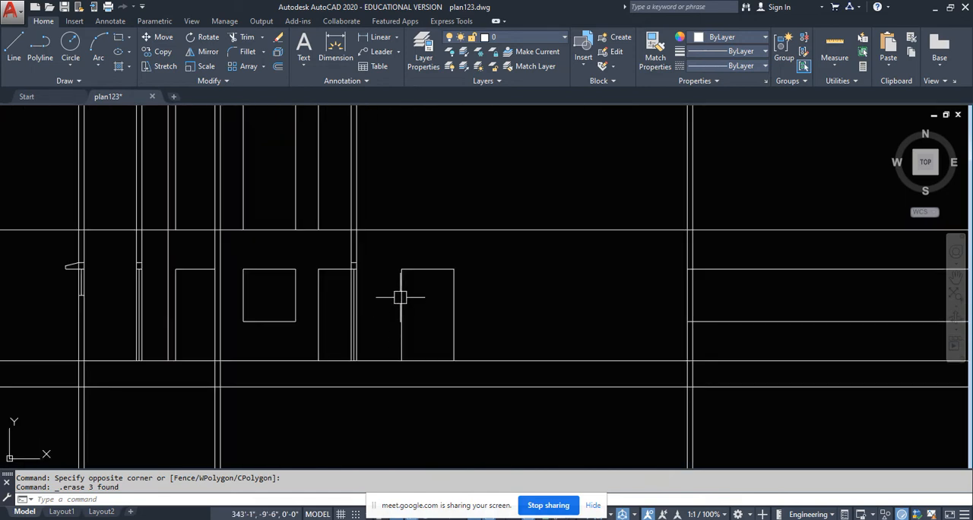
scroll(399, 297, "up", 4)
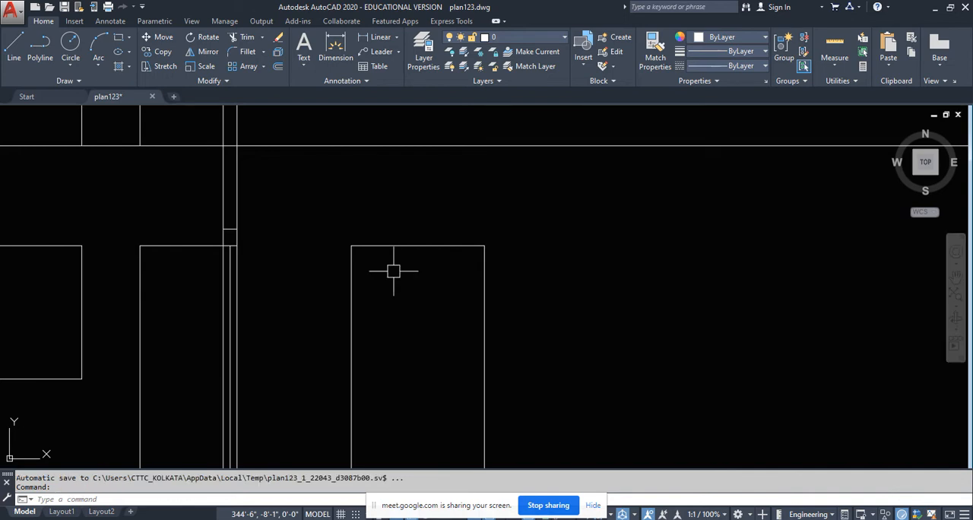
scroll(373, 250, "up", 2)
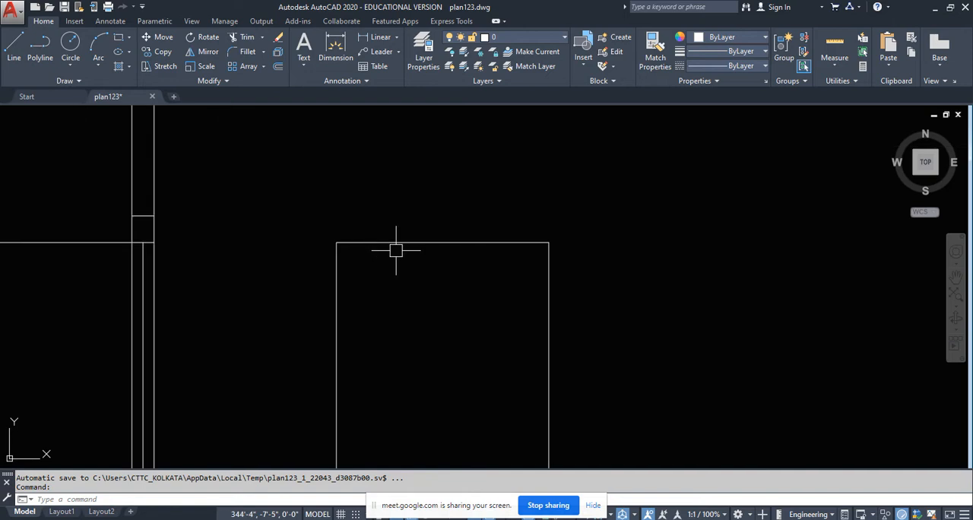
middle_click_drag(397, 250, 397, 263)
left_click(17, 65)
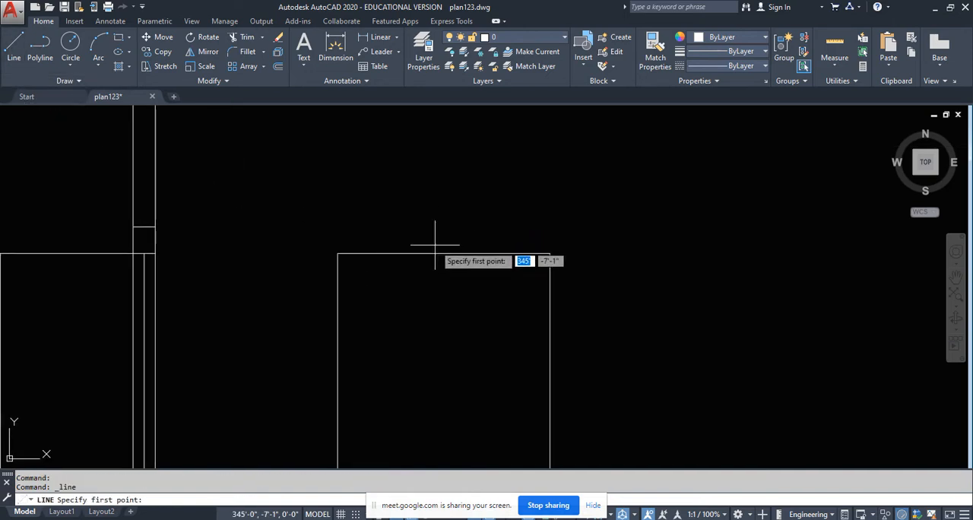
key("Escape")
key("Escape")
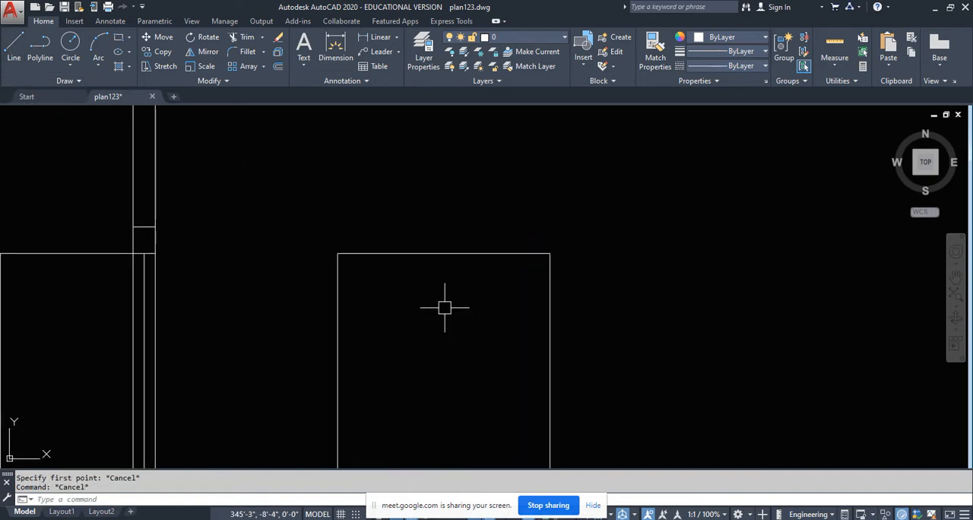
- Offset the opening's head line 1'0 downward to mark the arch's springing level
type("o")
key("Return")
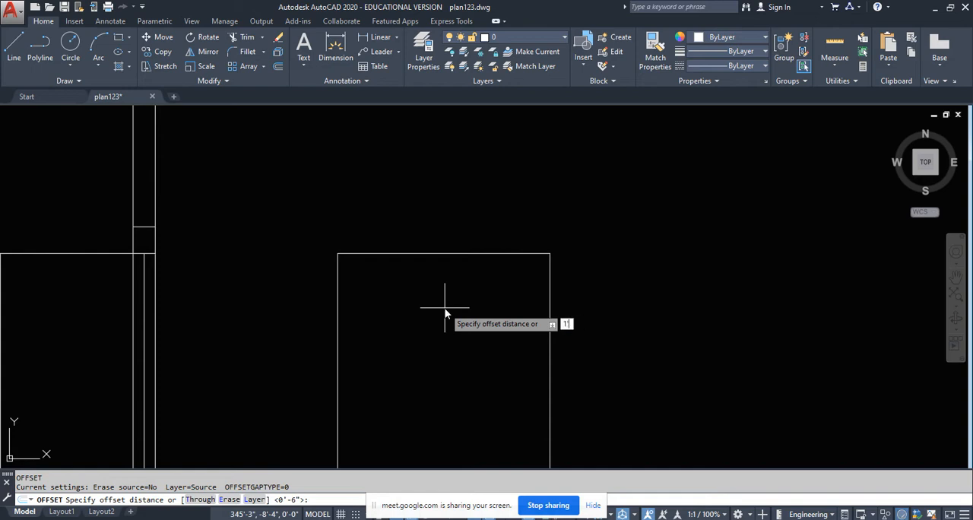
type("1'0")
key("Return")
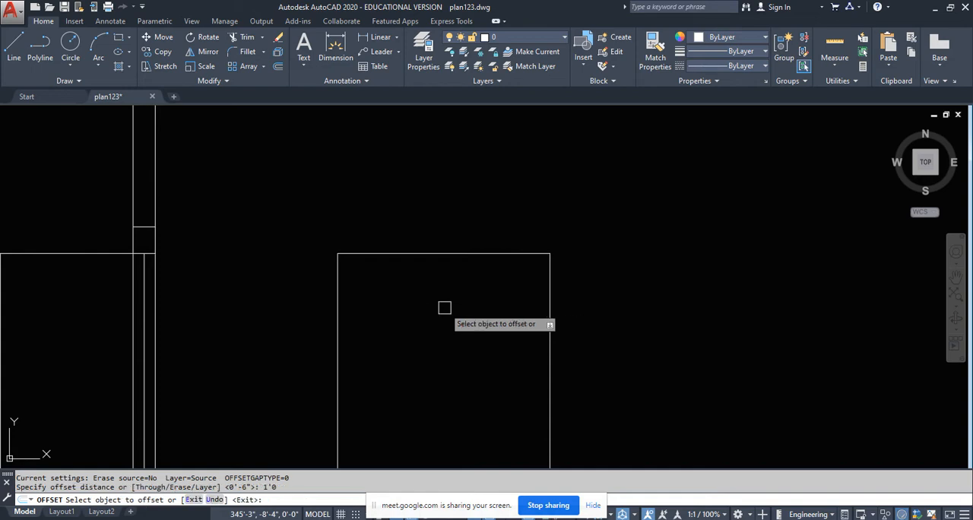
left_click(454, 254)
left_click(456, 378)
key("Escape")
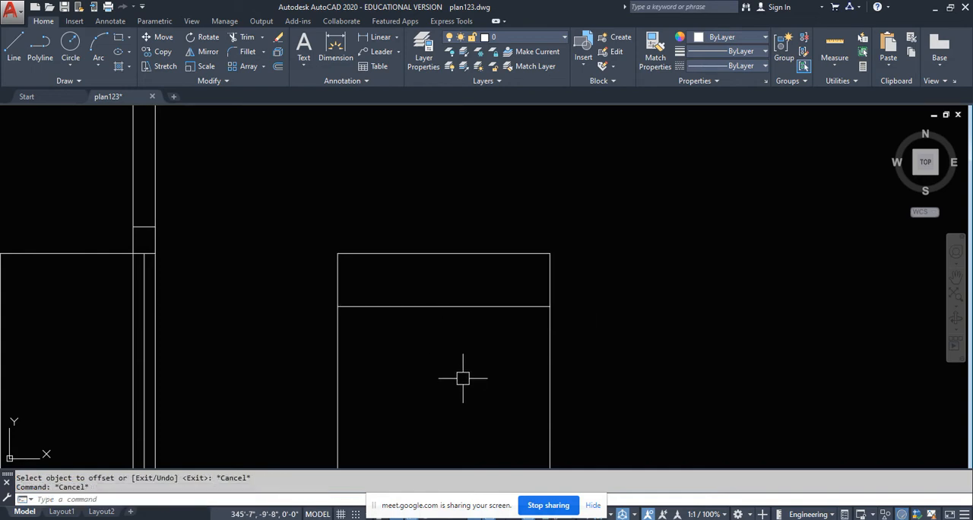
- Draw a vertical line from the midpoint of the springing line up to the midpoint of the head line
left_click(13, 48)
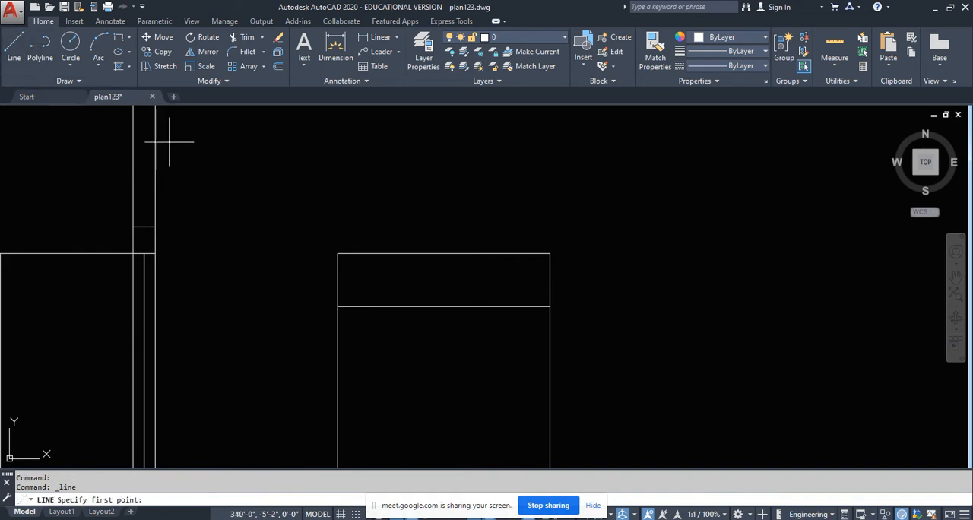
left_click(444, 306)
left_click(444, 254)
key("Escape")
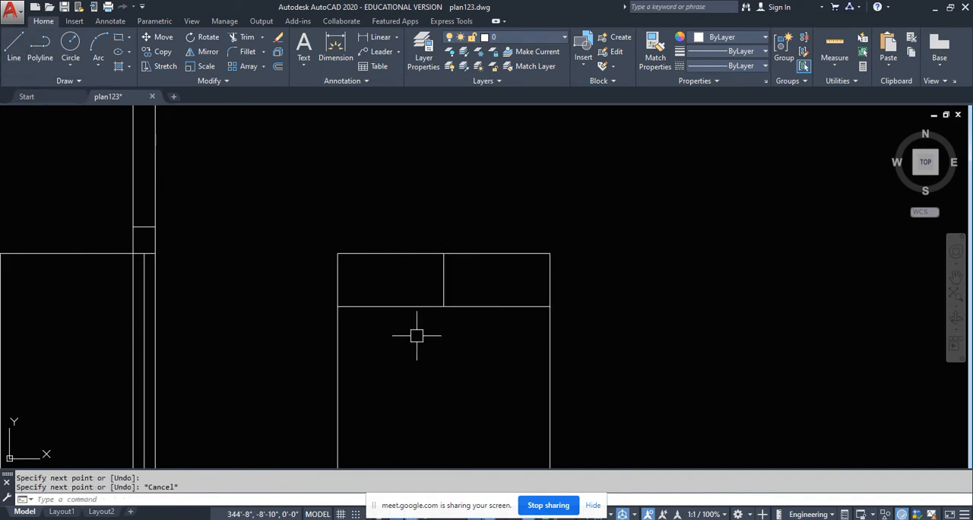
- Draw a three-point arc between the springing line's two ends, passing through the midpoint of the head line
type("a")
key("Return")
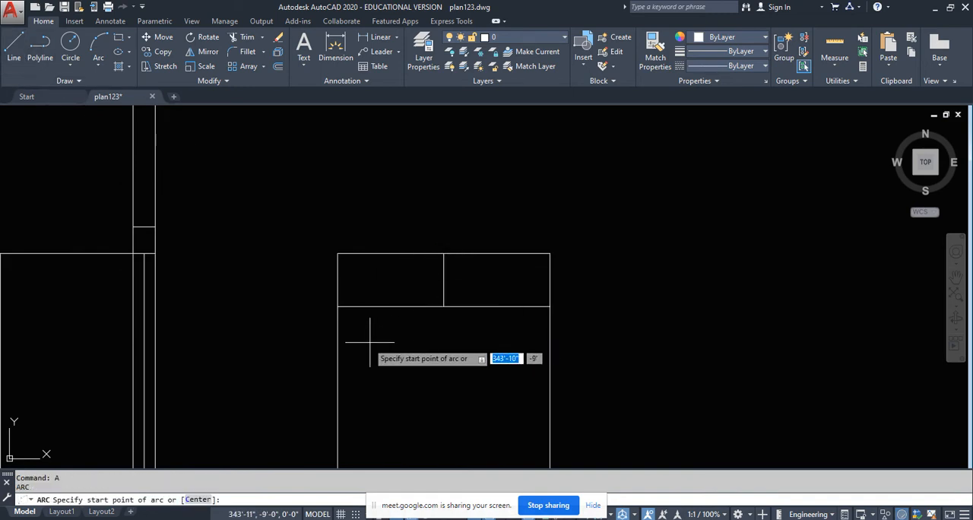
left_click(338, 307)
left_click(444, 254)
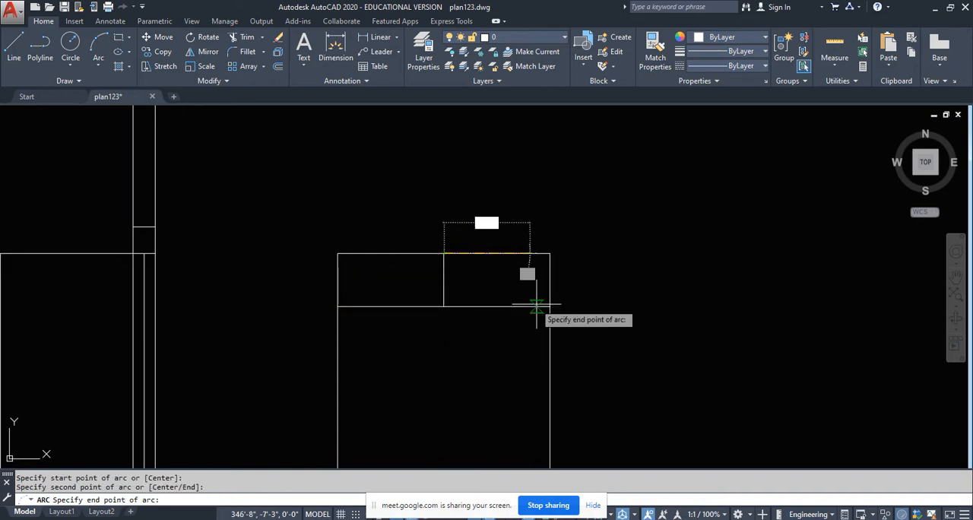
left_click(550, 307)
key("Escape")
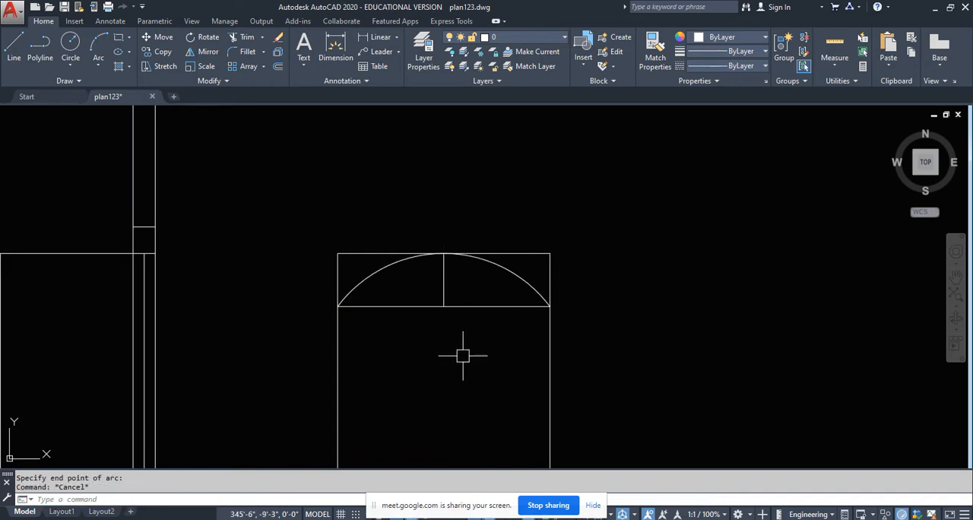
- Erase the springing line and the vertical centre line beneath the arc
left_click(471, 353)
left_click(434, 284)
key("Delete")
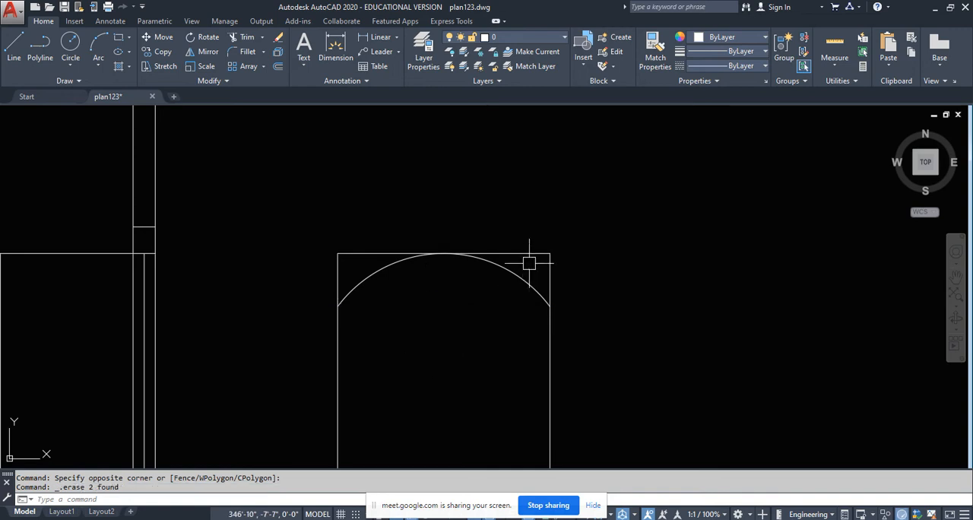
- Trim both jambs above the arc's ends and erase the straight head line over the arch
type("tr")
key("Return")
key("Return")
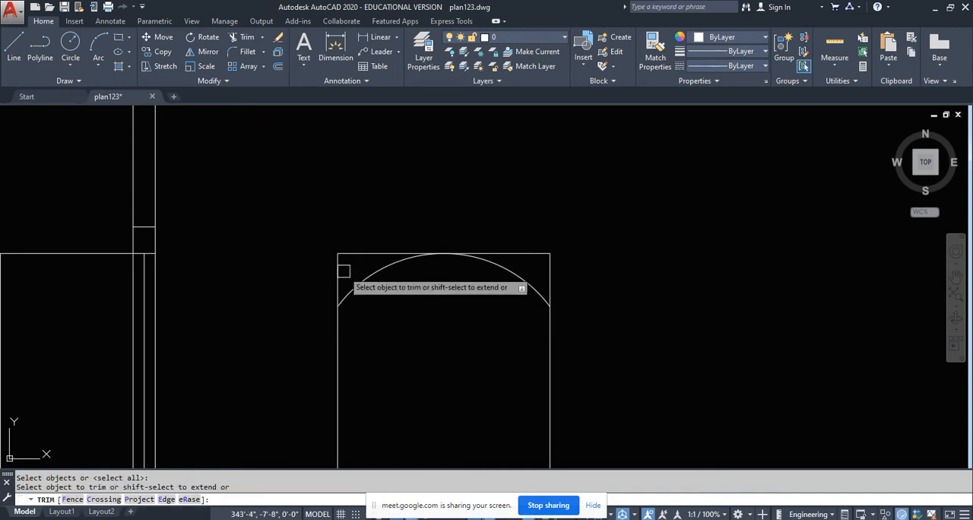
left_click(340, 270)
left_click(545, 270)
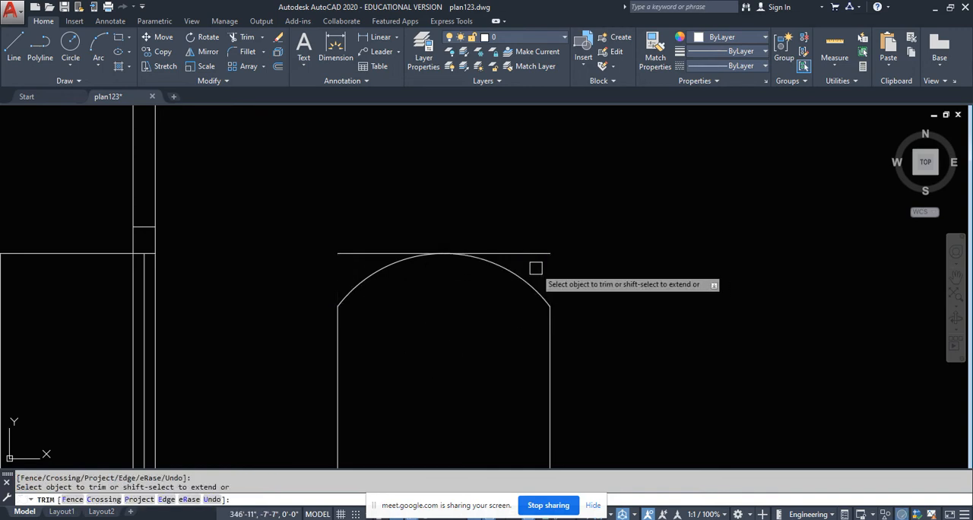
key("Escape")
left_click(544, 268)
left_click(532, 226)
key("Delete")
- Place vertical construction lines through both edges of the passage opening beside the staircase in the plan
scroll(397, 209, "down", 6)
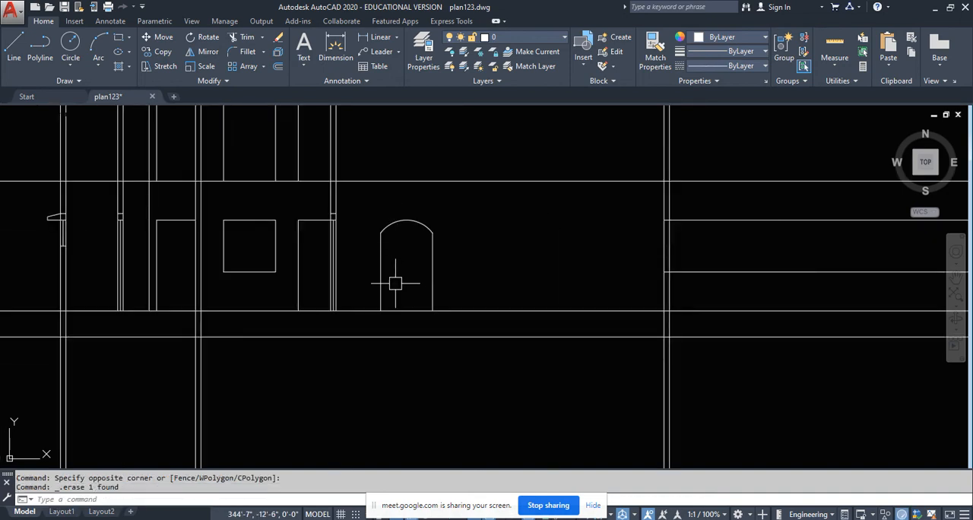
scroll(406, 217, "up", 2)
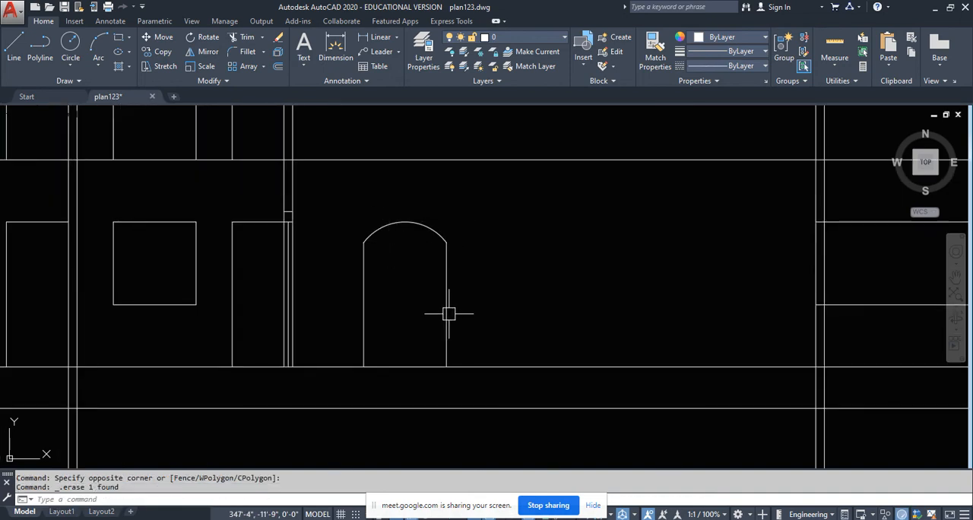
scroll(411, 304, "down", 8)
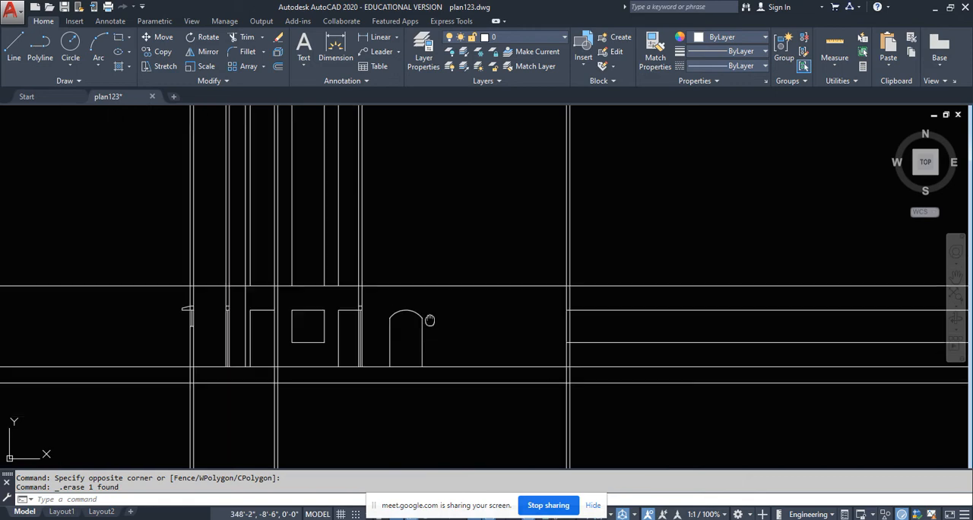
scroll(422, 355, "down", 2)
scroll(430, 284, "up", 10)
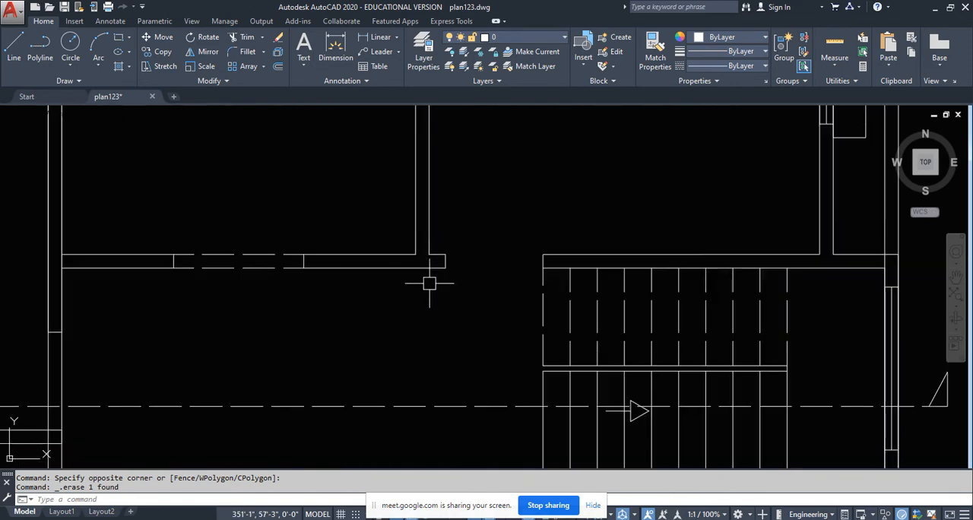
type("xl")
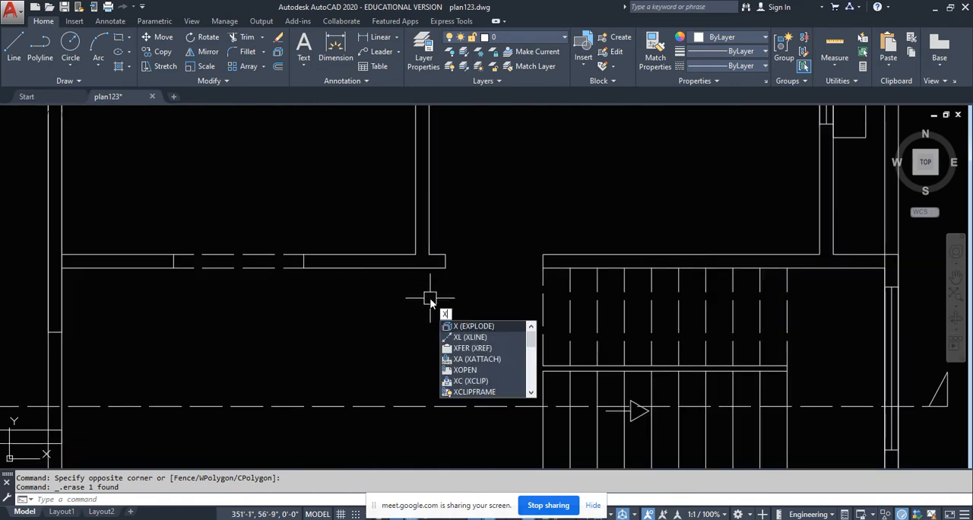
key("Return")
type("v")
key("Return")
scroll(456, 280, "up", 4)
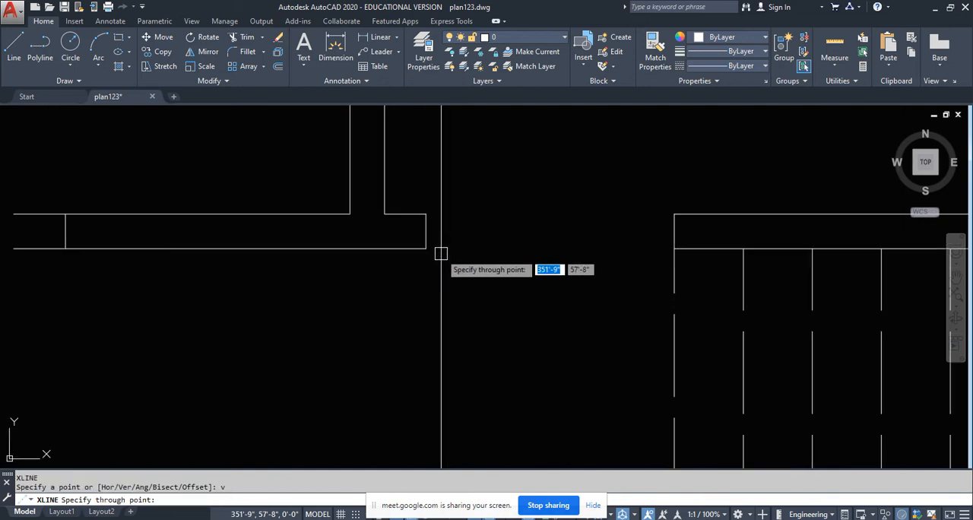
left_click(441, 266)
scroll(449, 281, "down", 3)
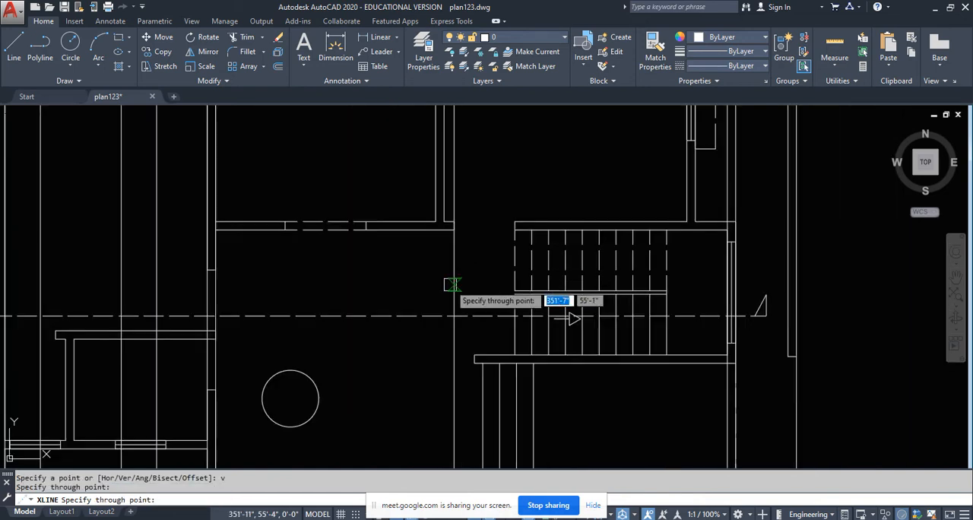
left_click(515, 221)
scroll(441, 304, "down", 5)
key("Escape")
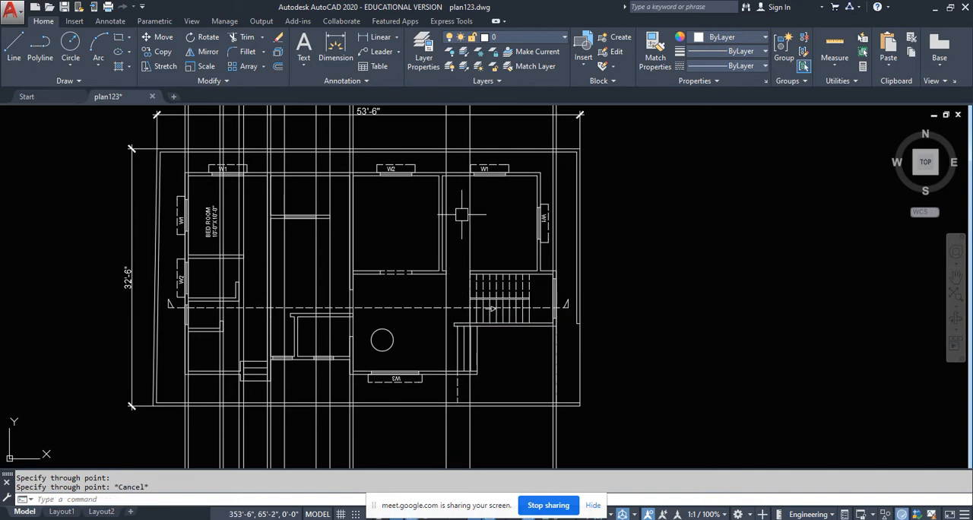
- Draw a horizontal line from the arch's right springing point across both newly projected opening lines
scroll(454, 284, "up", 2)
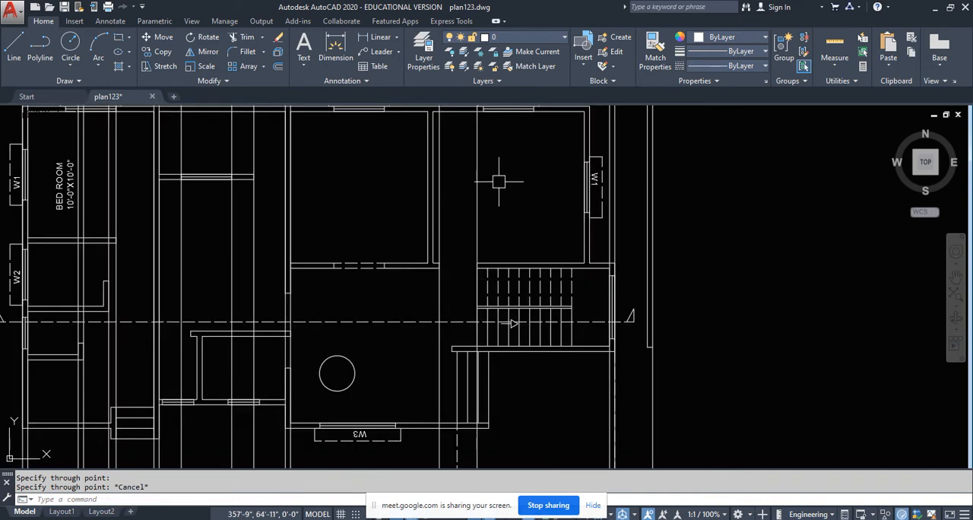
scroll(499, 181, "down", 8)
scroll(471, 288, "up", 10)
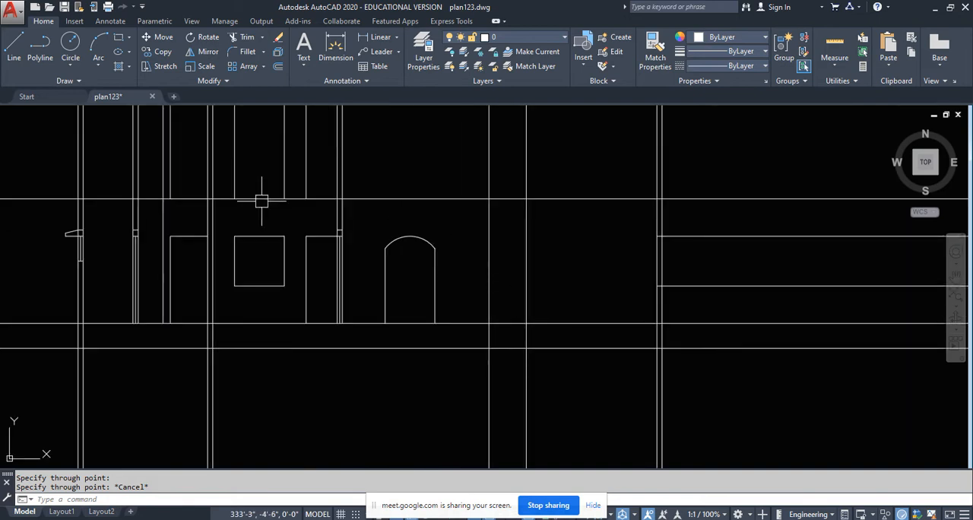
left_click(14, 47)
scroll(450, 221, "up", 4)
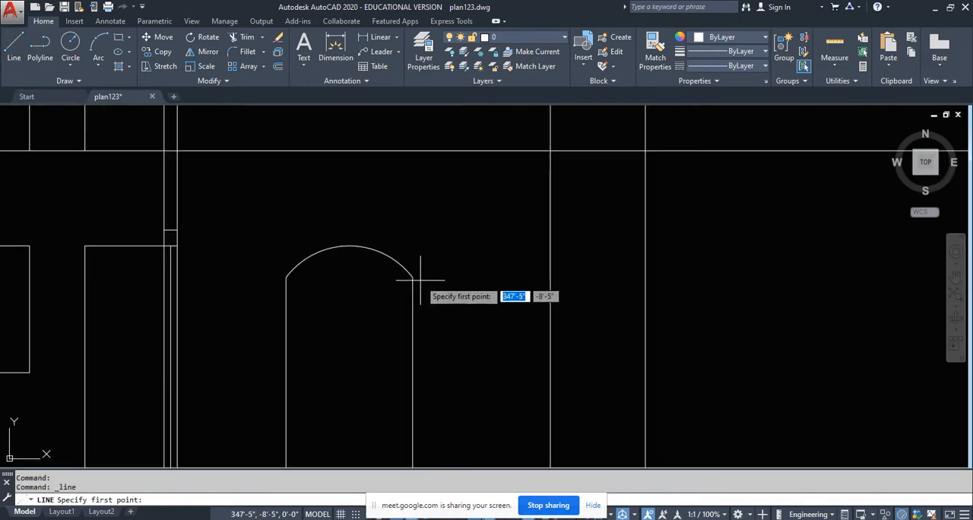
left_click(413, 278)
left_click(710, 278)
key("Escape")
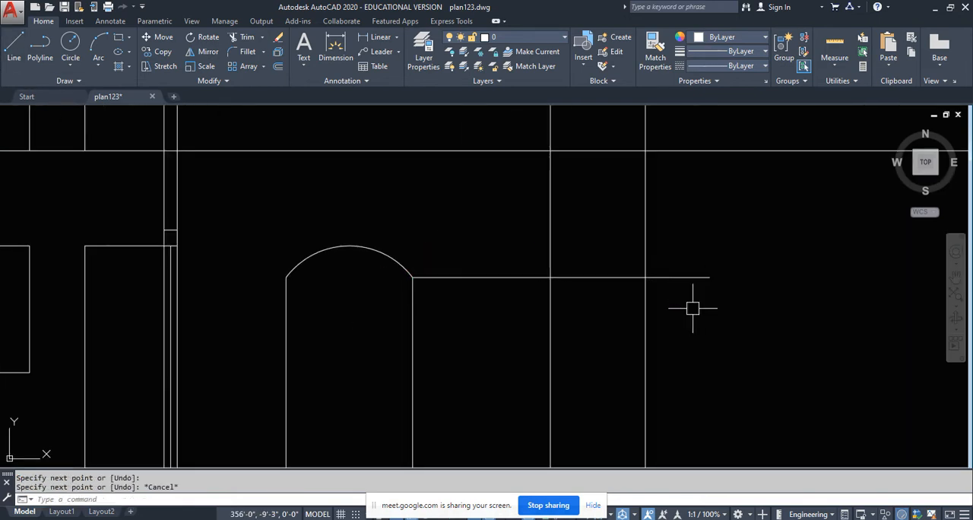
key("Escape")
- Trim the head line and both projected lines into a rectangular opening standing on the floor line
type("tr")
key("Return")
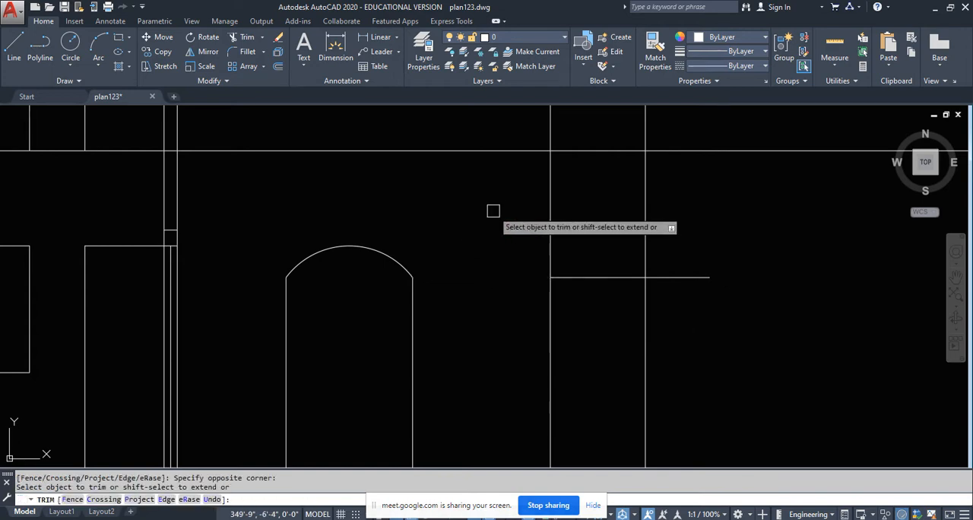
left_click(706, 324)
left_click(669, 218)
scroll(669, 218, "down", 6)
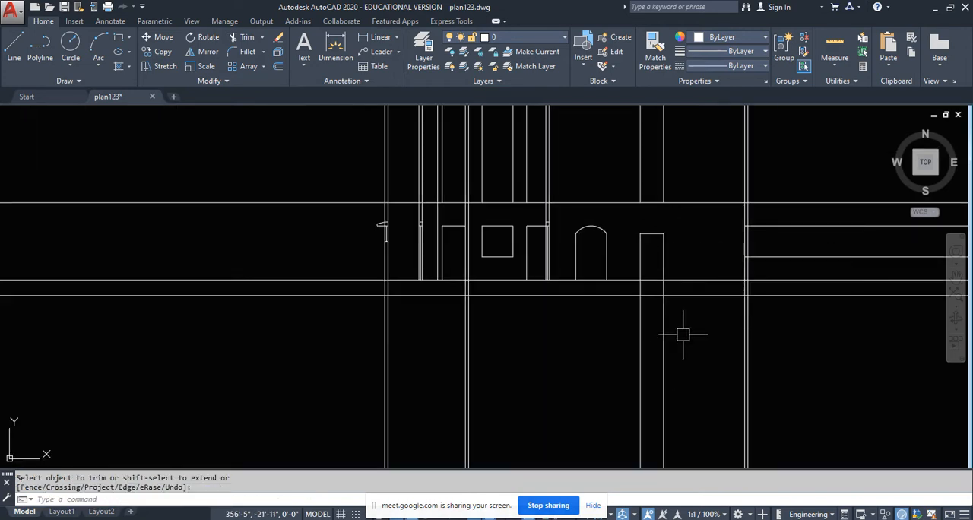
scroll(685, 286, "up", 4)
left_click(696, 287)
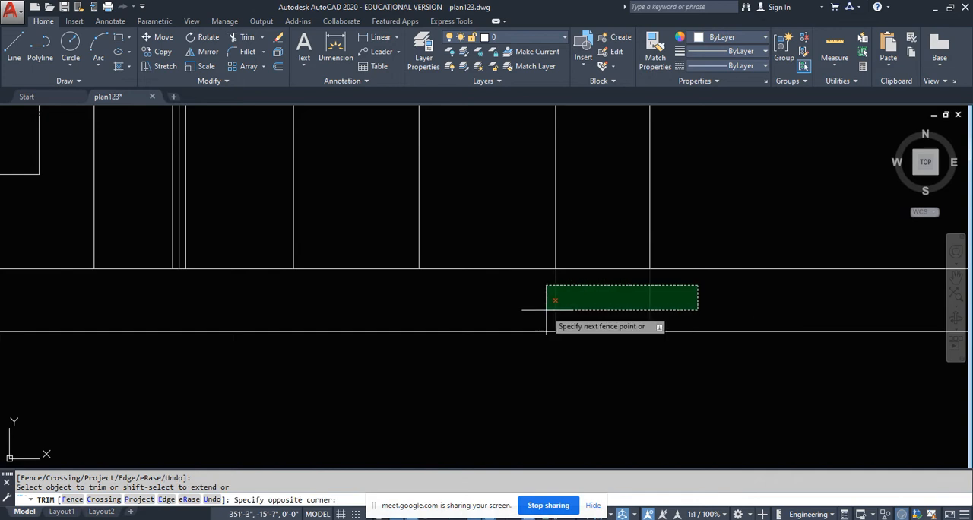
left_click(546, 310)
scroll(526, 396, "down", 4)
key("Return")
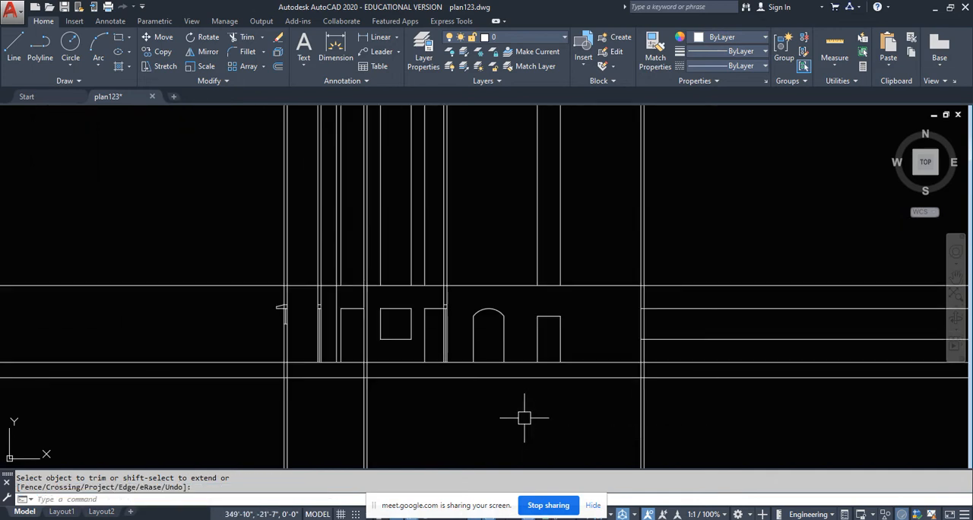
- Erase the two leftover projection lines of the rectangular opening above the ceiling level line
left_click(589, 196)
left_click(530, 212)
key("Delete")
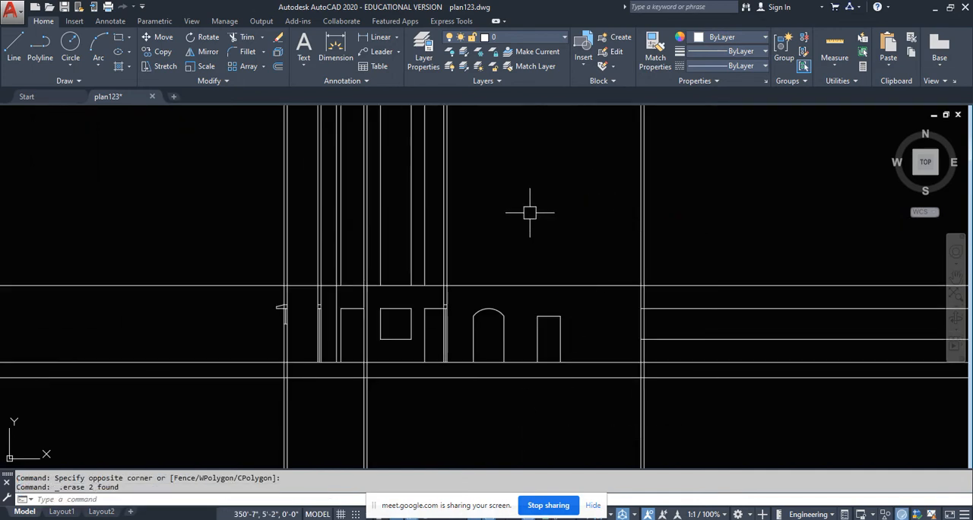
- Trim the interior wall lines above the section, using the ceiling level line as the cutting edge
type("tr")
key("Return")
scroll(391, 282, "up", 2)
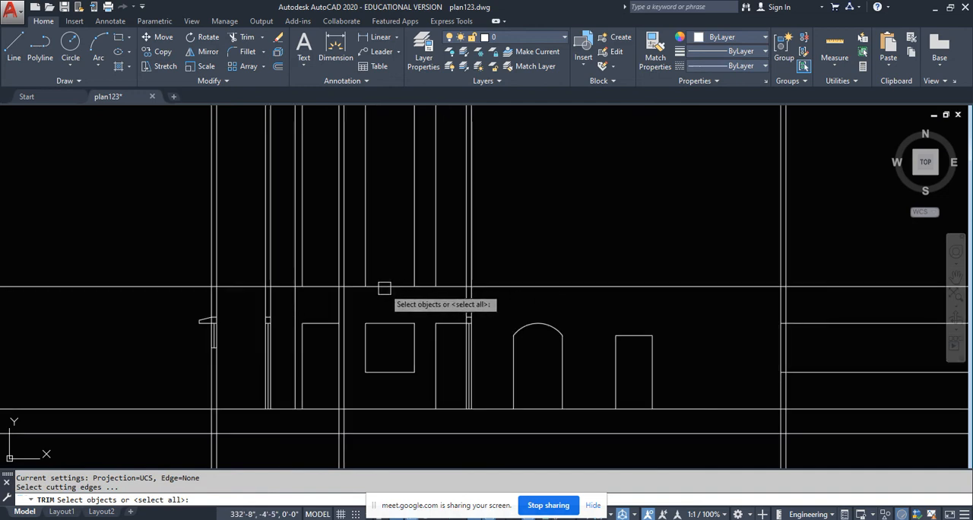
left_click(383, 286)
key("Return")
left_click(585, 175)
left_click(241, 219)
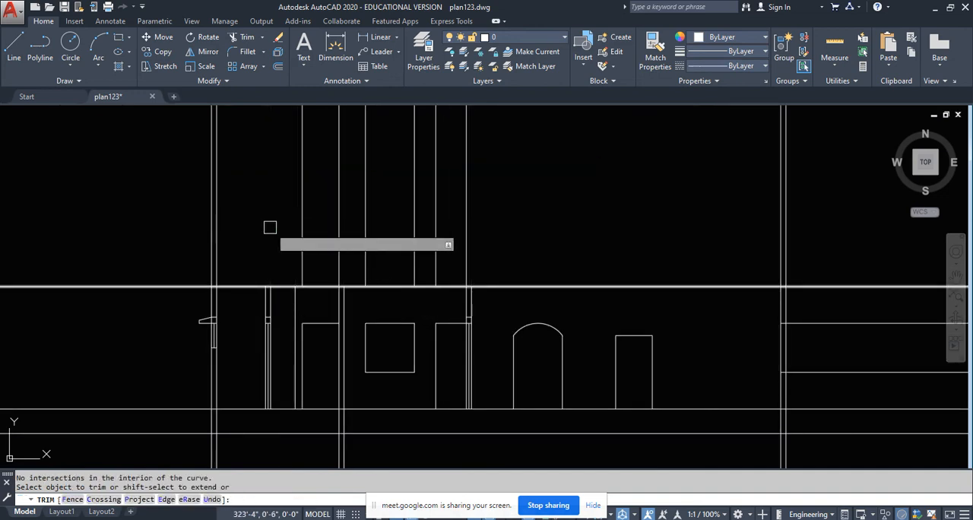
key("Return")
- Erase the leftover vertical projection lines of the doors, window and interior walls above the ceiling level line
left_click(534, 176)
left_click(275, 190)
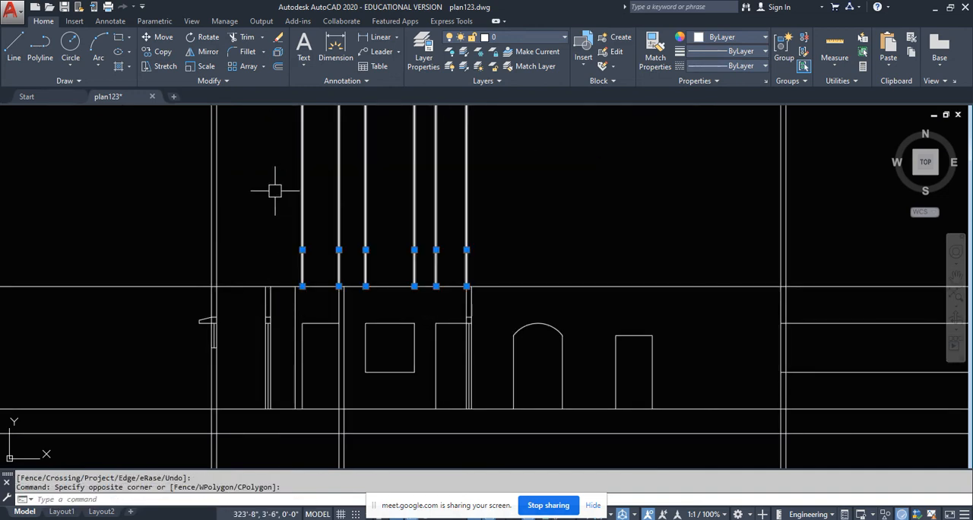
key("Delete")
middle_click_drag(412, 438, 450, 319)
key("Return")
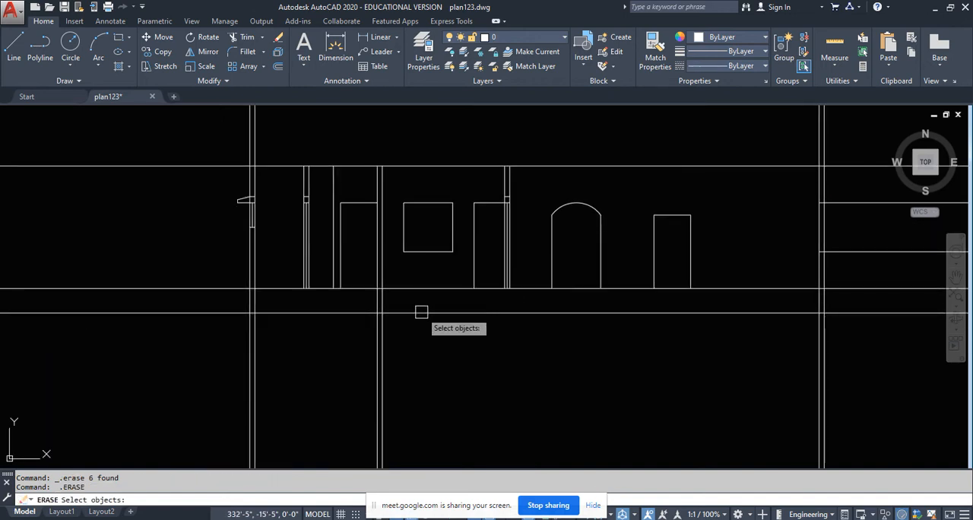
key("Escape")
- Trim the interior wall's two lines below the floor line
type("tr")
key("Return")
left_click(411, 290)
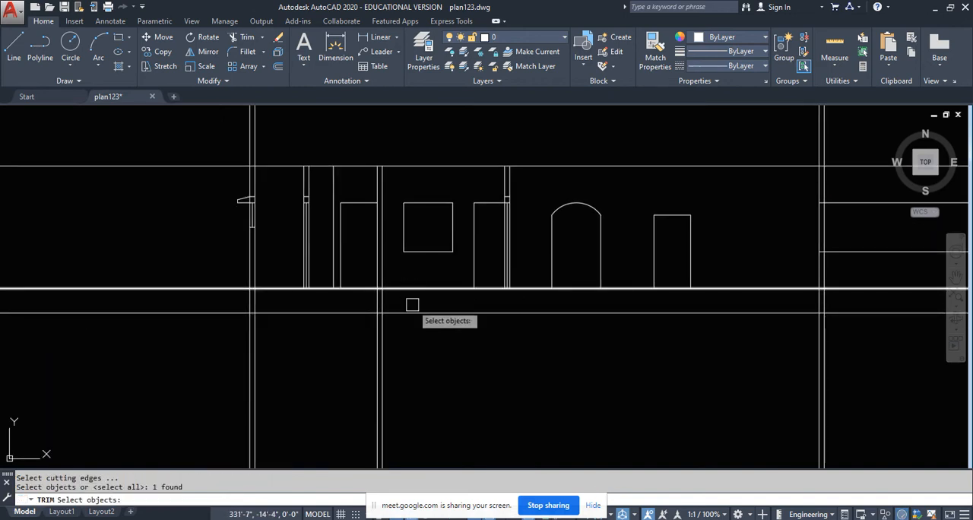
key("Return")
left_click(462, 345)
left_click(323, 399)
key("Return")
key("Return")
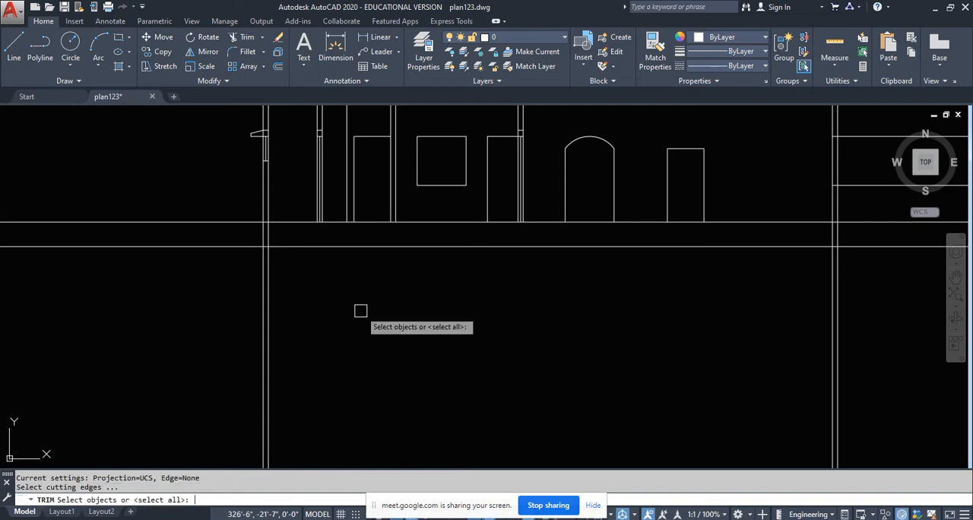
- Trim both outer walls' lines below the lowest level line
left_click(352, 247)
key("Return")
scroll(341, 306, "down", 4)
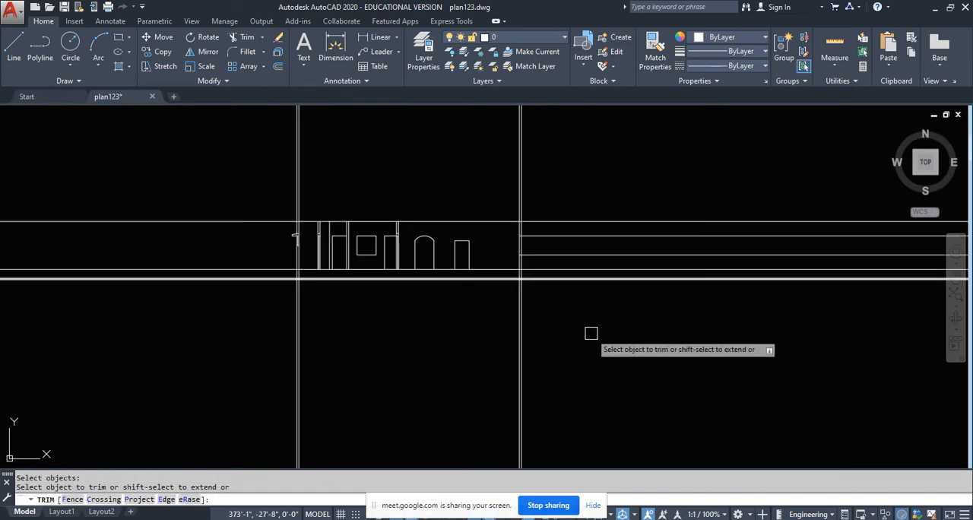
left_click(641, 320)
left_click(237, 342)
key("Return")
- Trim the horizontal level lines extending outside the sunshade-side outer wall, using its outer face as the cutting edge
scroll(330, 279, "up", 5)
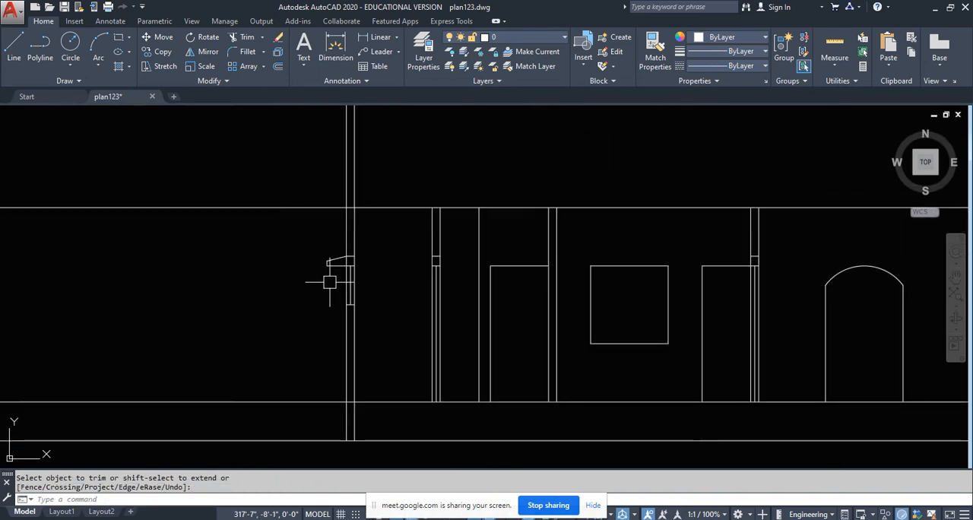
scroll(347, 363, "up", 1)
key("Return")
left_click(370, 351)
scroll(370, 350, "down", 2)
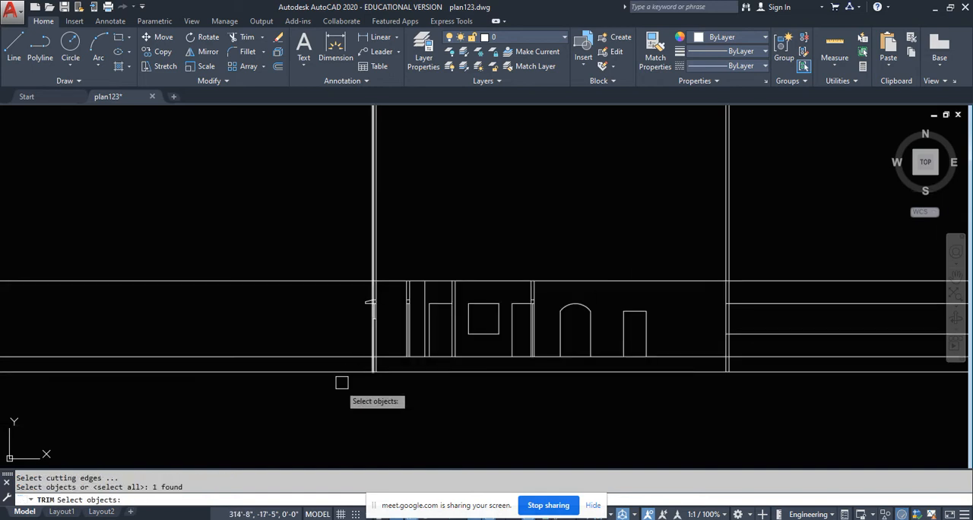
key("Return")
left_click(319, 423)
left_click(290, 264)
key("Return")
- Trim away the outer wall's face line between the sunshade and its lintel
scroll(369, 283, "up", 5)
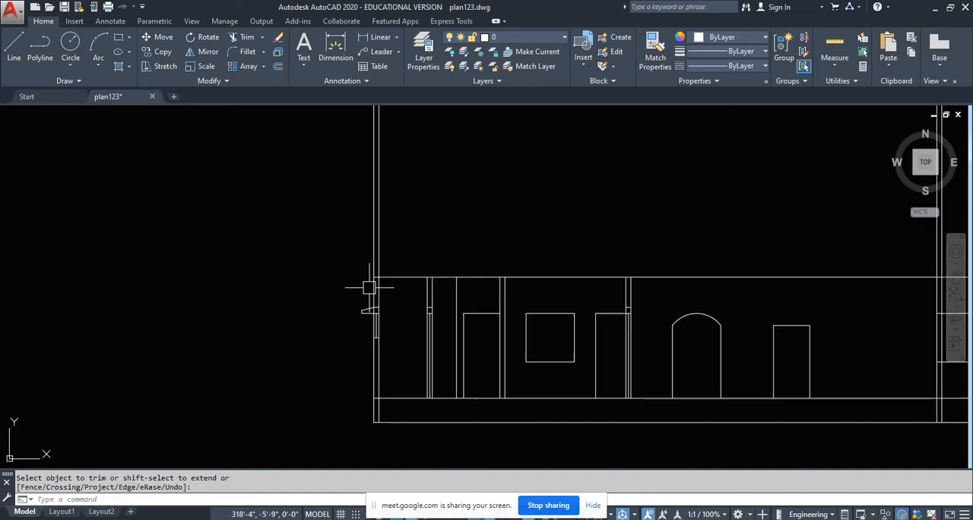
scroll(300, 304, "down", 2)
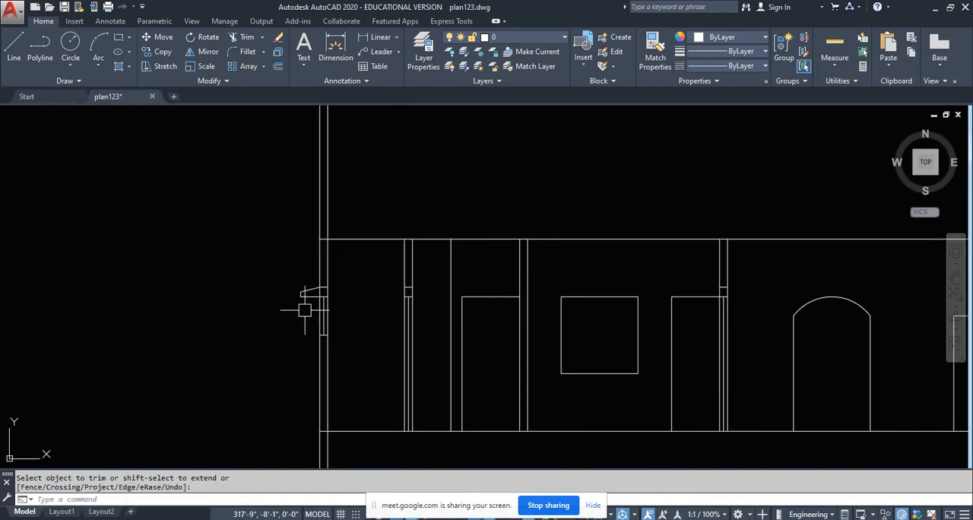
scroll(353, 294, "up", 8)
type("tr")
key("Return")
key("Return")
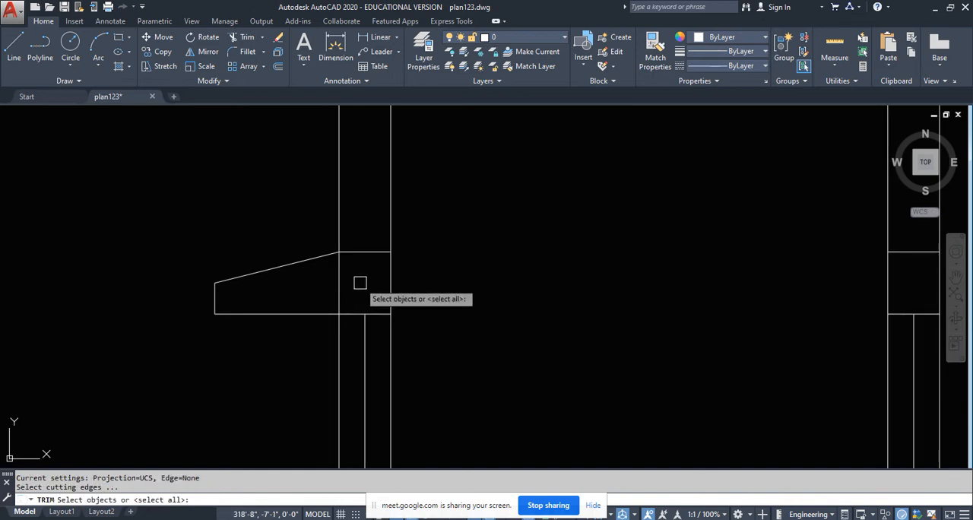
left_click(364, 272)
left_click(335, 296)
scroll(339, 294, "down", 5)
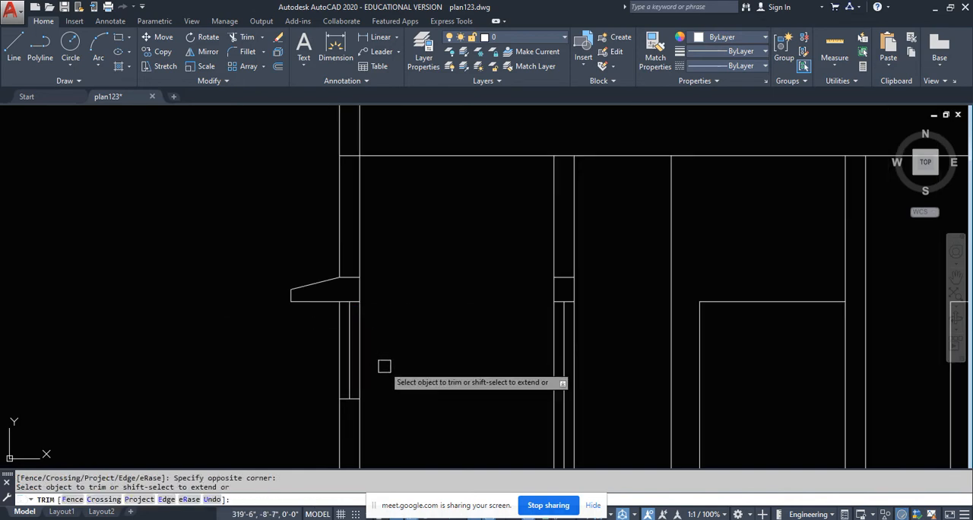
key("Escape")
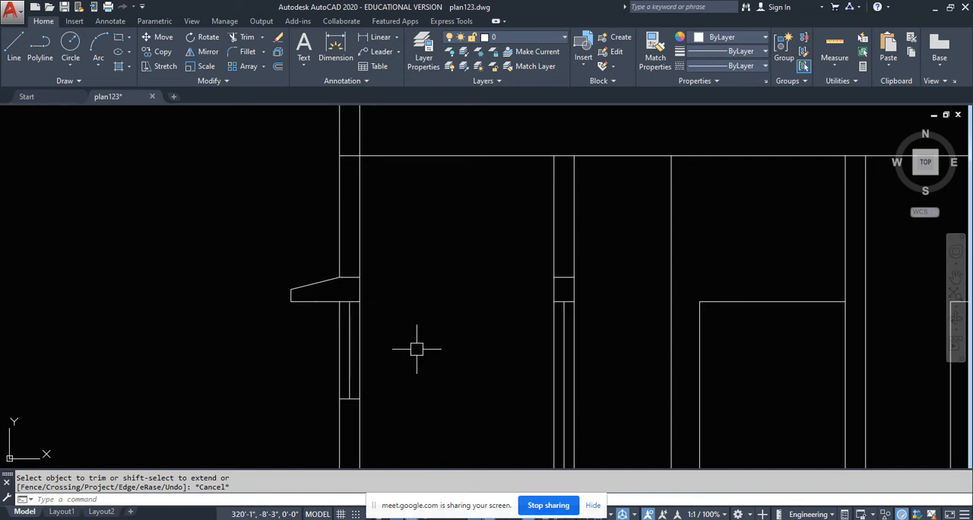
- Undo the trim of the wall face line at the sunshade
scroll(417, 349, "down", 4)
middle_click_drag(394, 328, 395, 370)
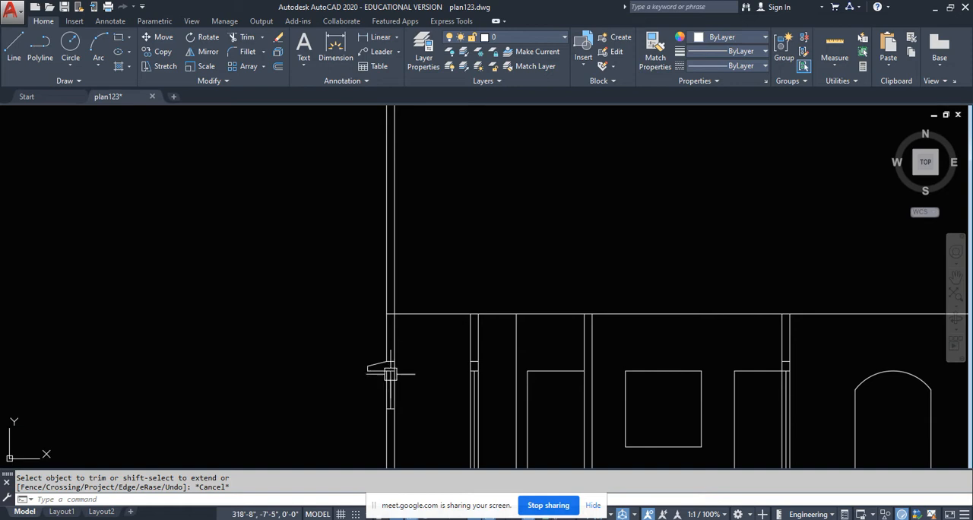
key("ctrl+z")
key("ctrl+z")
- Draw a horizontal line from the upper corner of the sunshade's outer end to the wall's outer face
scroll(358, 369, "down", 2)
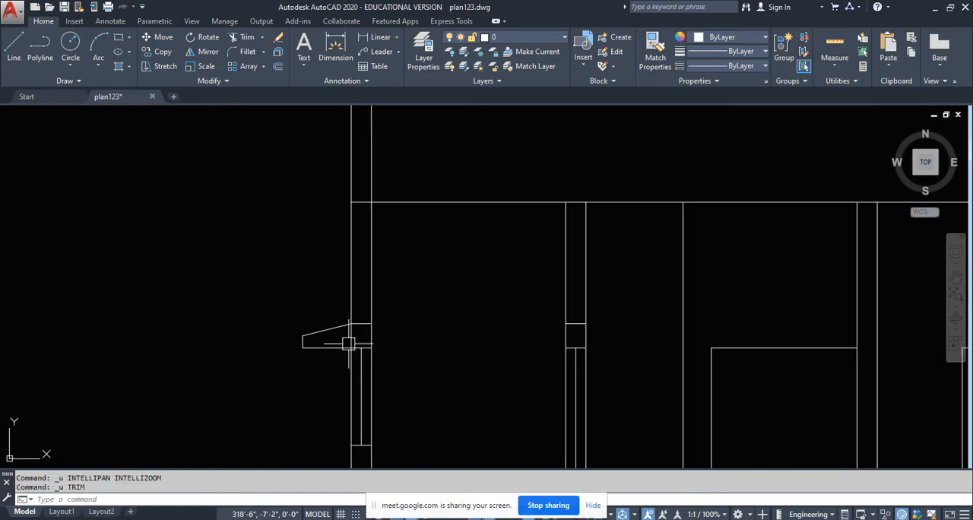
scroll(340, 337, "up", 4)
scroll(328, 372, "down", 4)
middle_click_drag(337, 364, 339, 365)
scroll(334, 364, "up", 6)
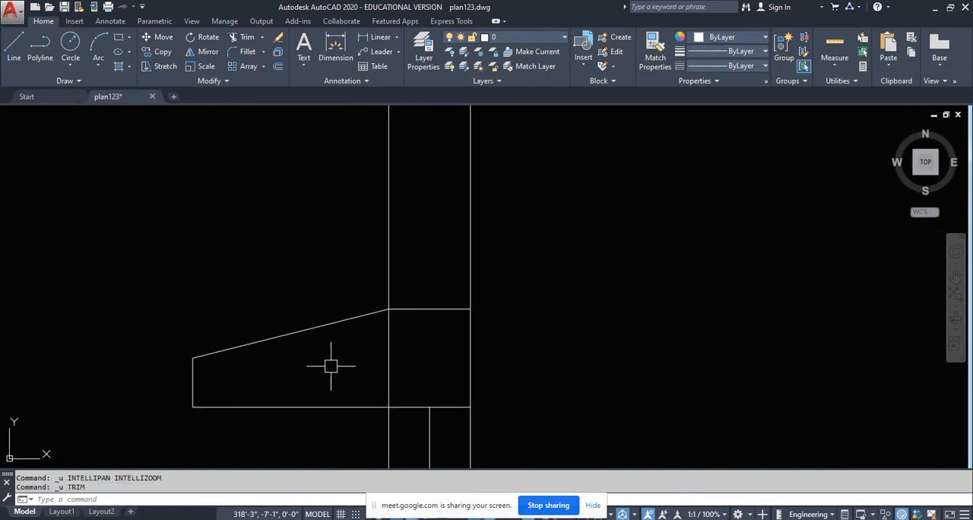
left_click(14, 47)
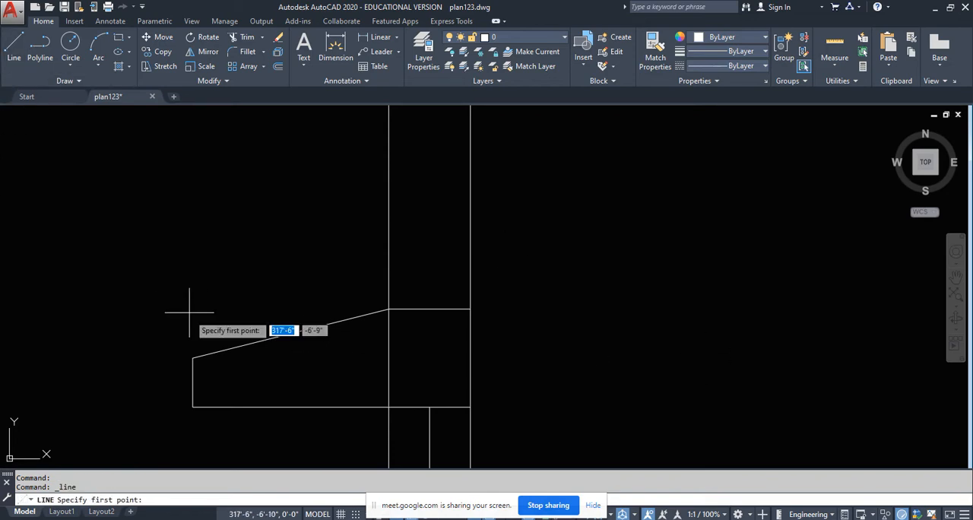
left_click(192, 358)
left_click(389, 358)
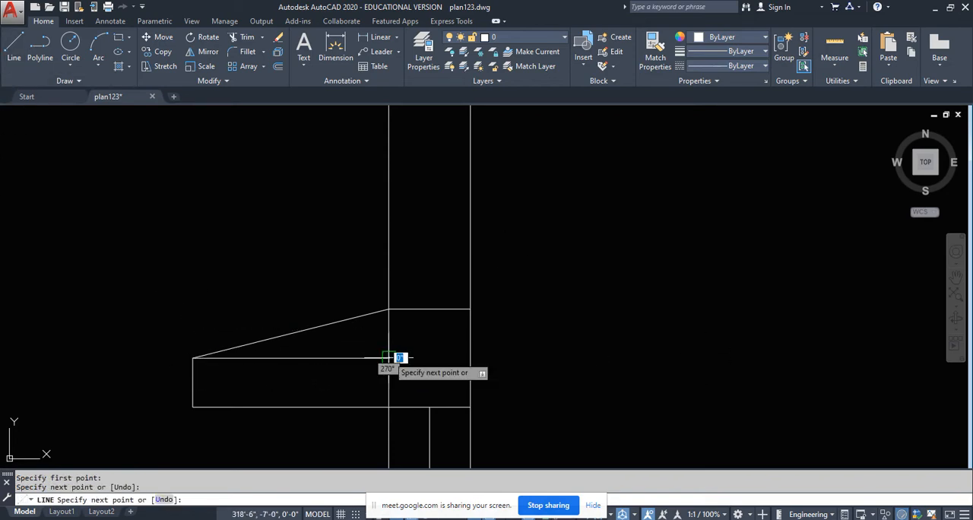
key("Escape")
- Erase the sloping top edge of the sunshade
left_click(354, 328)
left_click(334, 289)
key("Delete")
- Compare the flat sunshade and its lintel in the section with the window and sunshade near the plan's section line
scroll(347, 397, "down", 5)
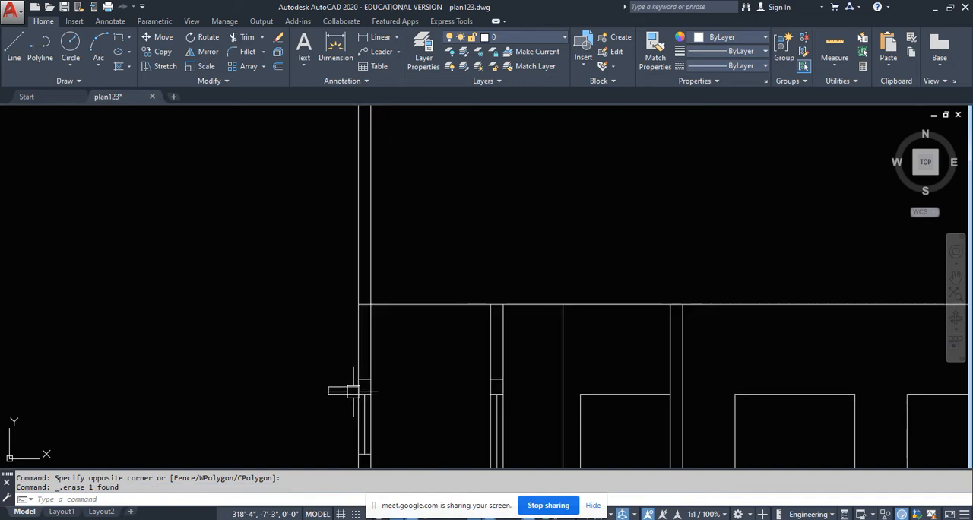
scroll(369, 350, "down", 3)
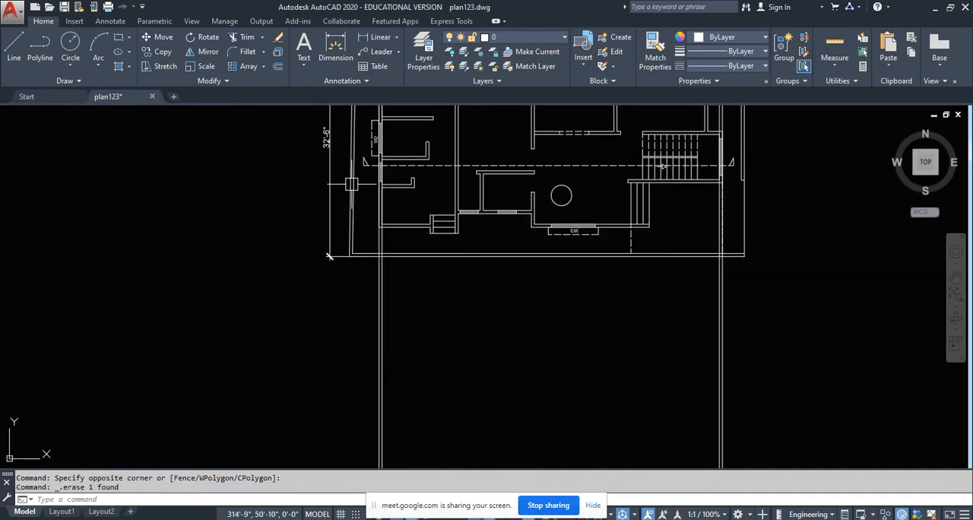
scroll(387, 232, "up", 6)
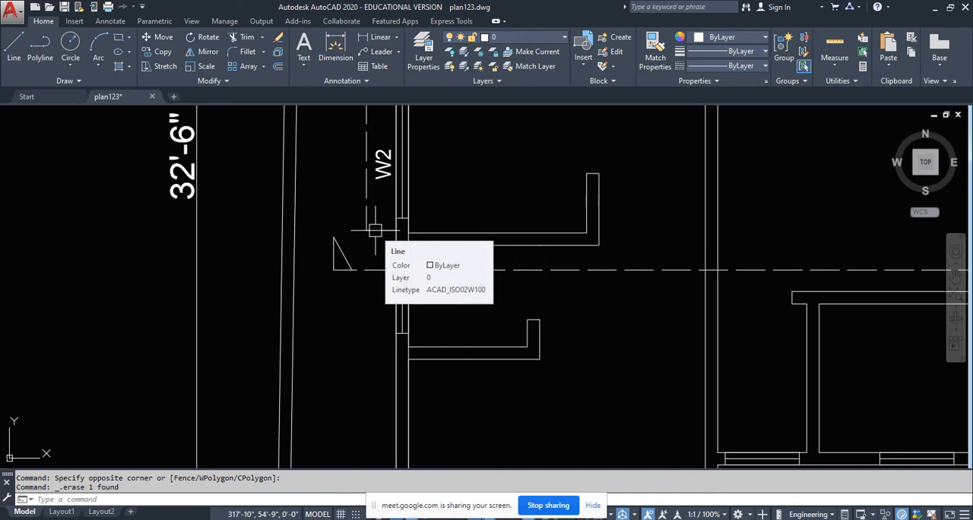
scroll(374, 230, "down", 4)
scroll(393, 335, "up", 8)
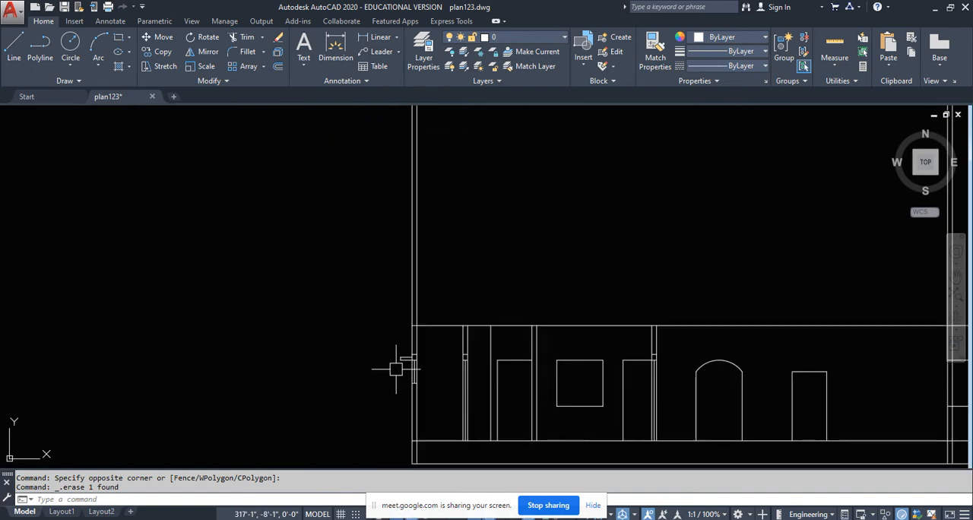
left_click(416, 364)
left_click(381, 321)
key("Escape")
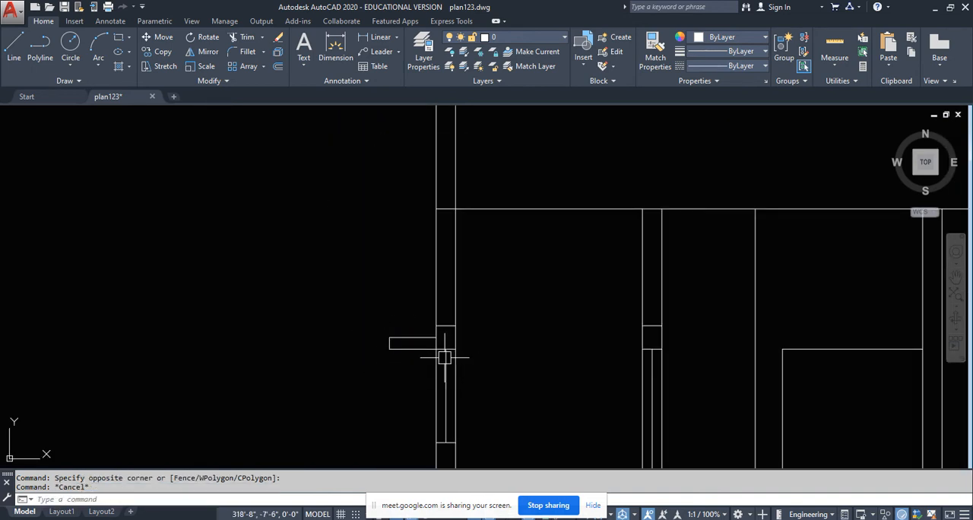
scroll(442, 359, "down", 4)
middle_click_drag(451, 237, 406, 419)
scroll(398, 275, "down", 5)
scroll(374, 240, "up", 8)
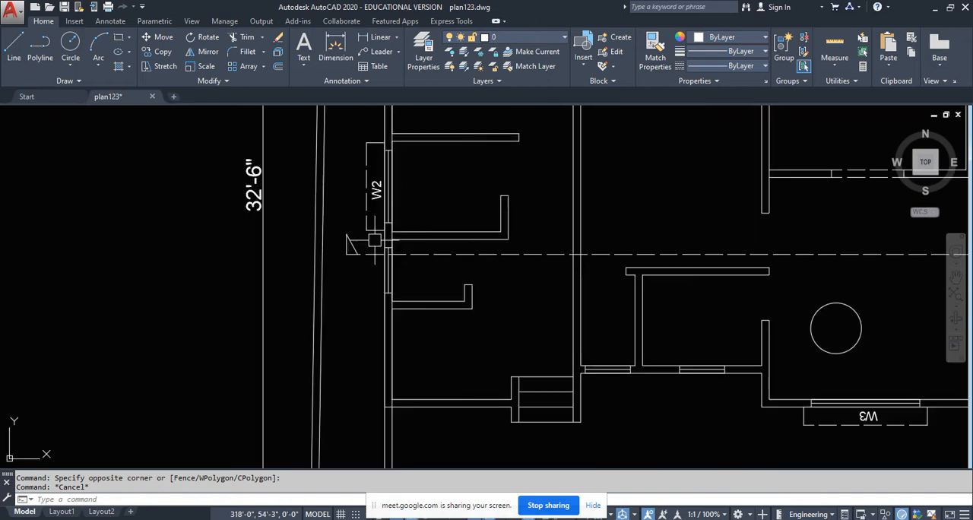
scroll(373, 238, "down", 5)
scroll(418, 322, "up", 8)
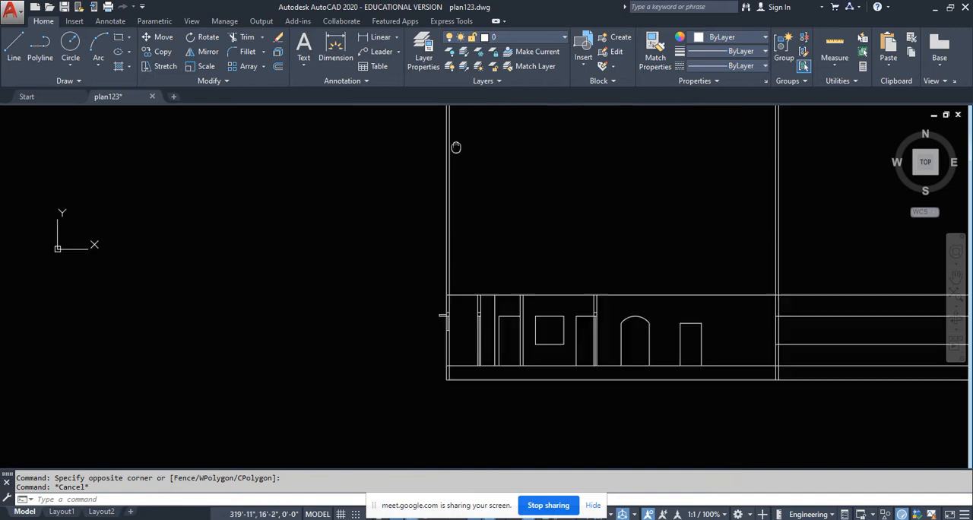
scroll(449, 350, "up", 4)
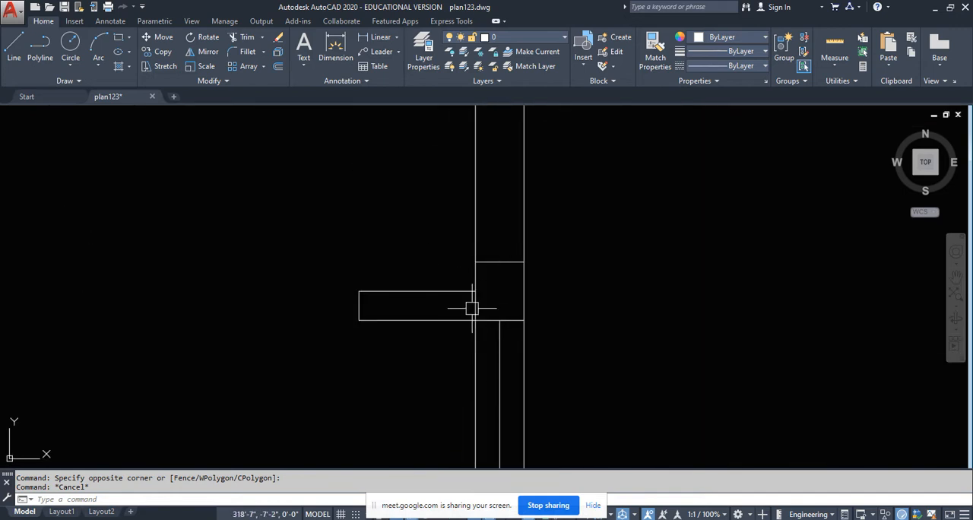
scroll(502, 298, "up", 2)
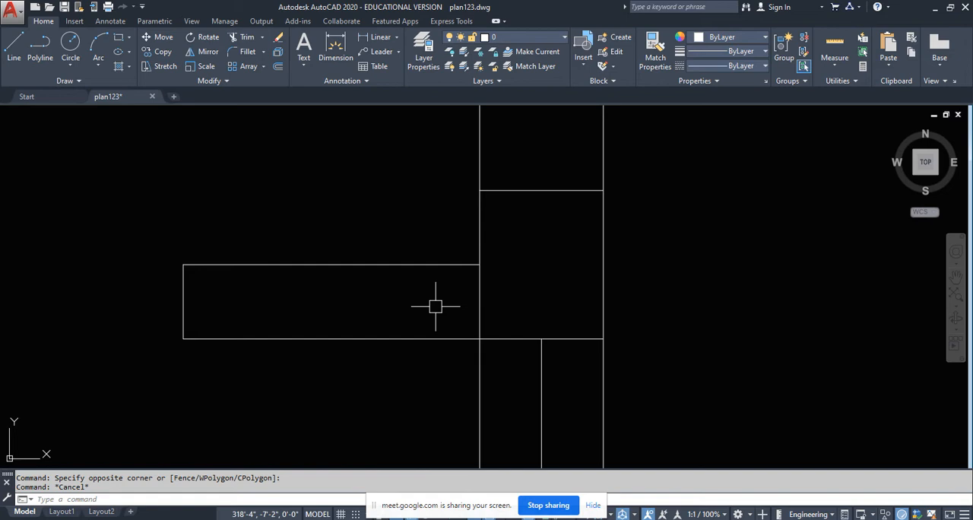
scroll(435, 307, "down", 4)
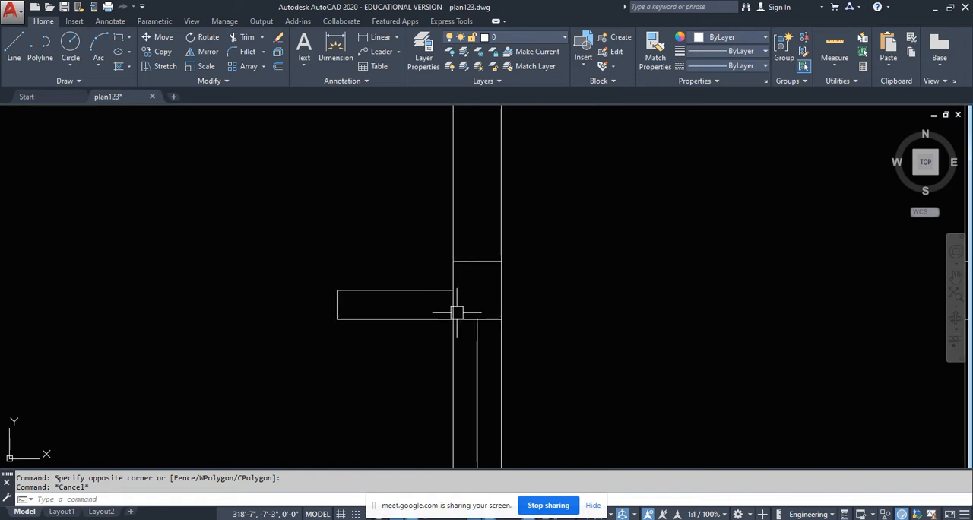
scroll(399, 314, "down", 5)
- Check the section's interior walls and openings against the walls crossed by the plan's dashed section line
mouse_move(485, 327)
middle_mouse_down()
mouse_move(365, 342)
mouse_move(342, 328)
middle_mouse_up()
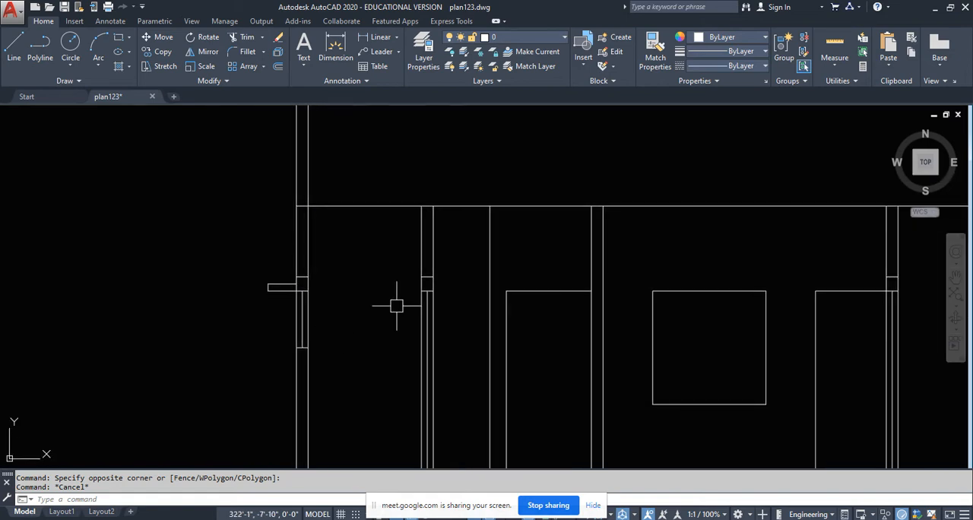
scroll(396, 306, "down", 6)
mouse_move(367, 272)
middle_mouse_down()
mouse_move(372, 370)
mouse_move(372, 358)
middle_mouse_up()
scroll(361, 258, "up", 6)
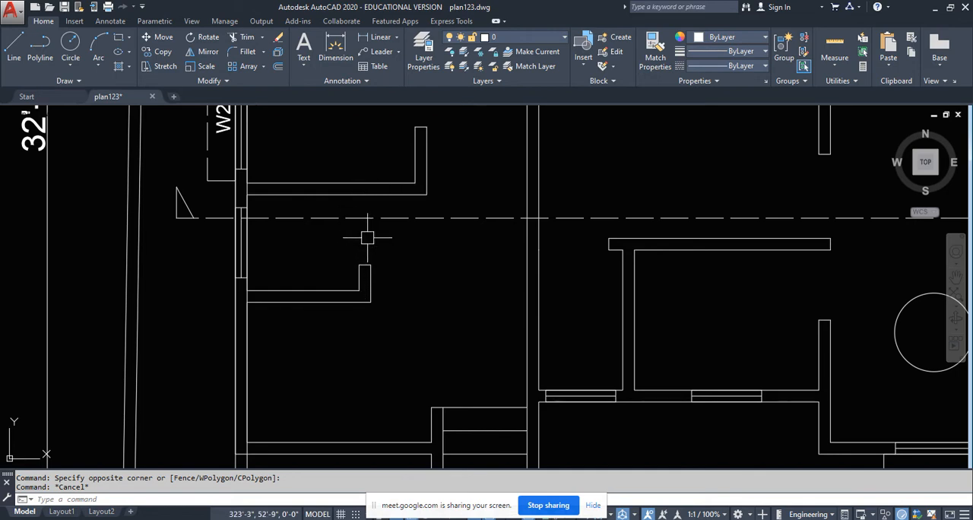
scroll(367, 237, "down", 5)
middle_click_drag(363, 335, 402, 200)
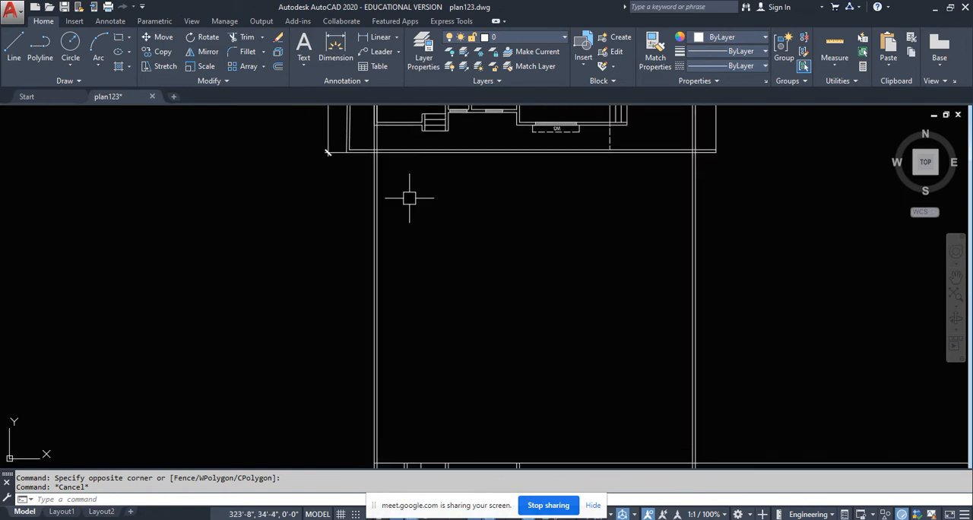
scroll(408, 318, "down", 3)
scroll(408, 318, "up", 6)
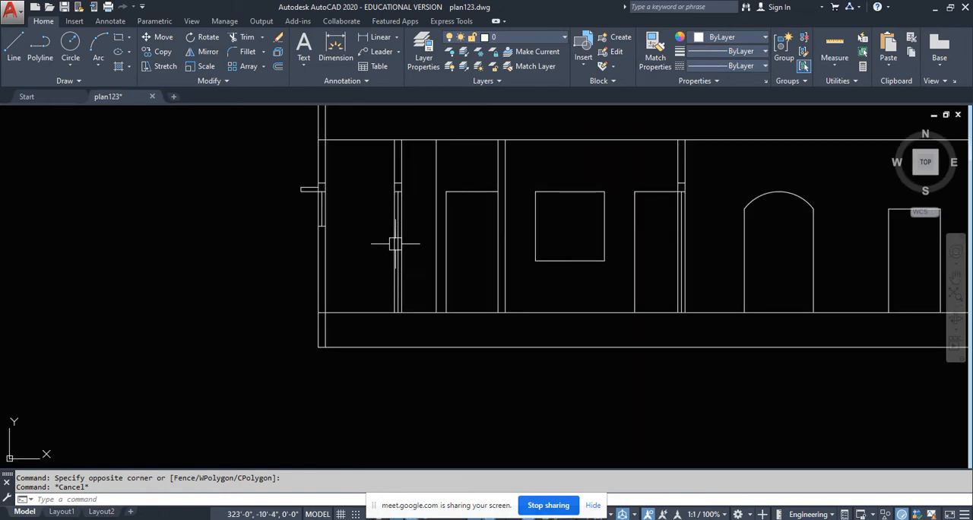
scroll(394, 241, "up", 3)
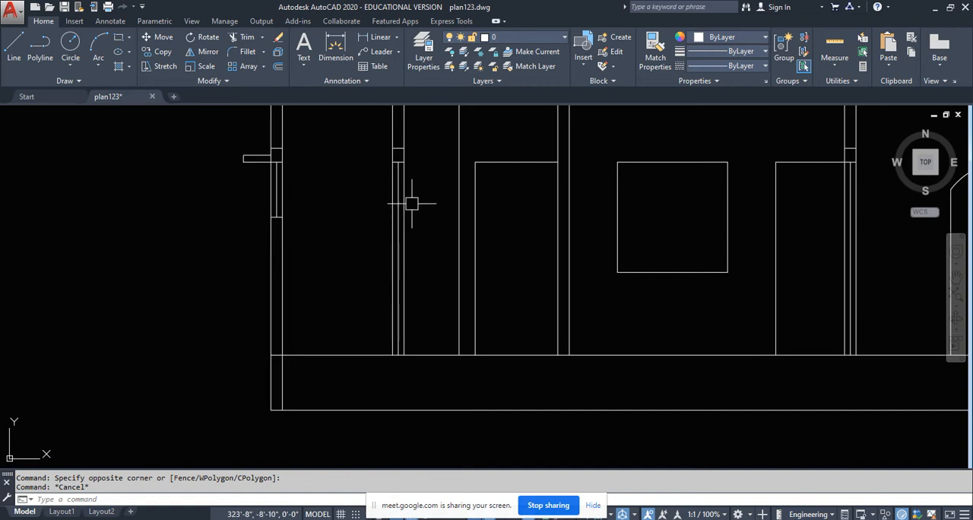
- Measure the vertical distance from the top of the first interior wall's lintel to the upper level line
left_click(376, 36)
scroll(403, 228, "up", 2)
left_click(372, 249)
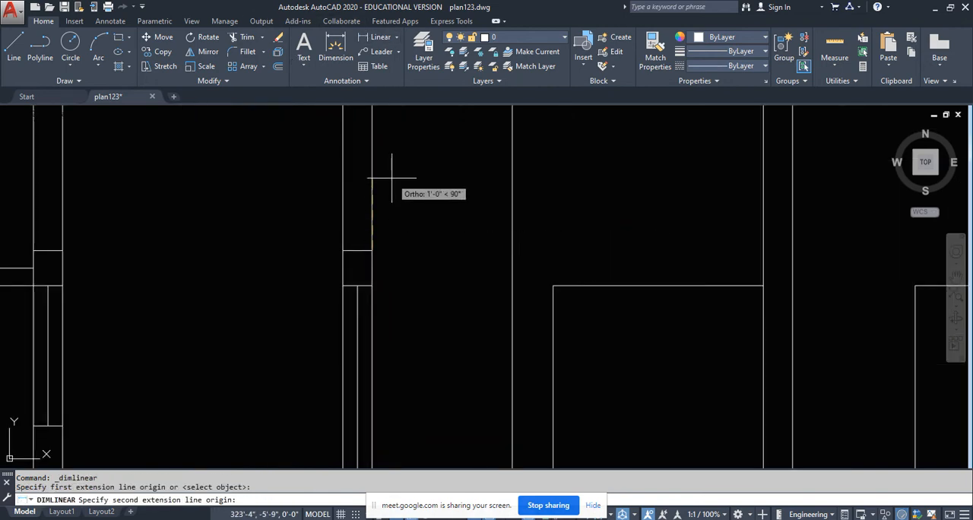
middle_click_drag(361, 103, 365, 189)
left_click(374, 162)
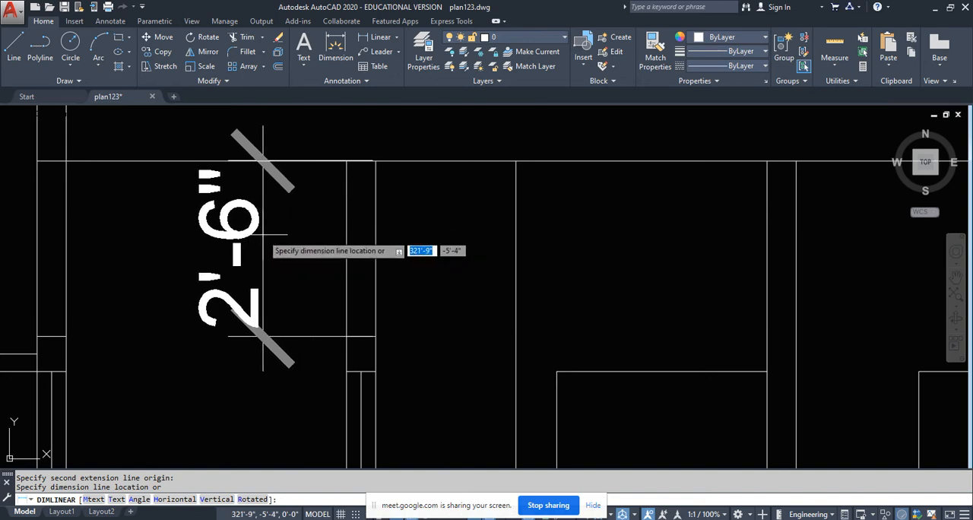
key("Escape")
scroll(342, 363, "up", 4)
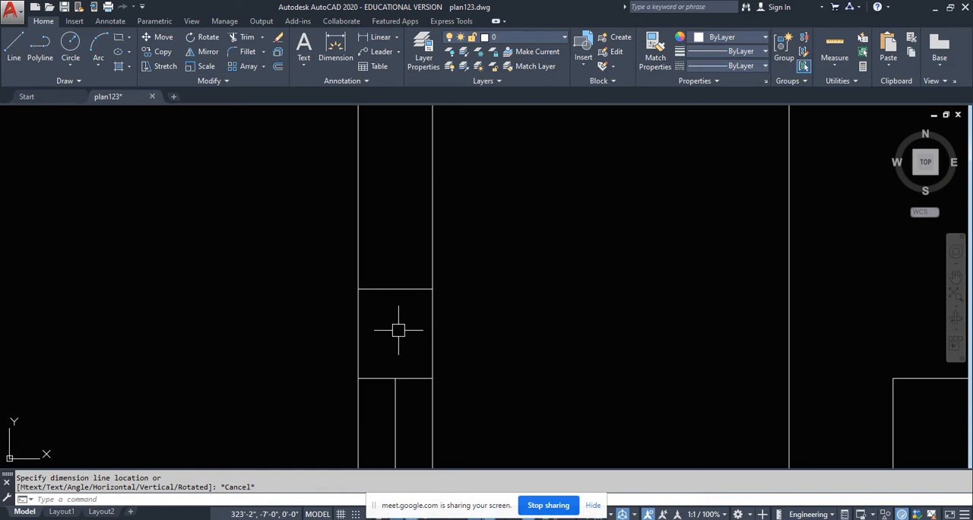
- Compare the area beside the first interior wall in the section with the short partition walls in the plan
scroll(398, 330, "down", 3)
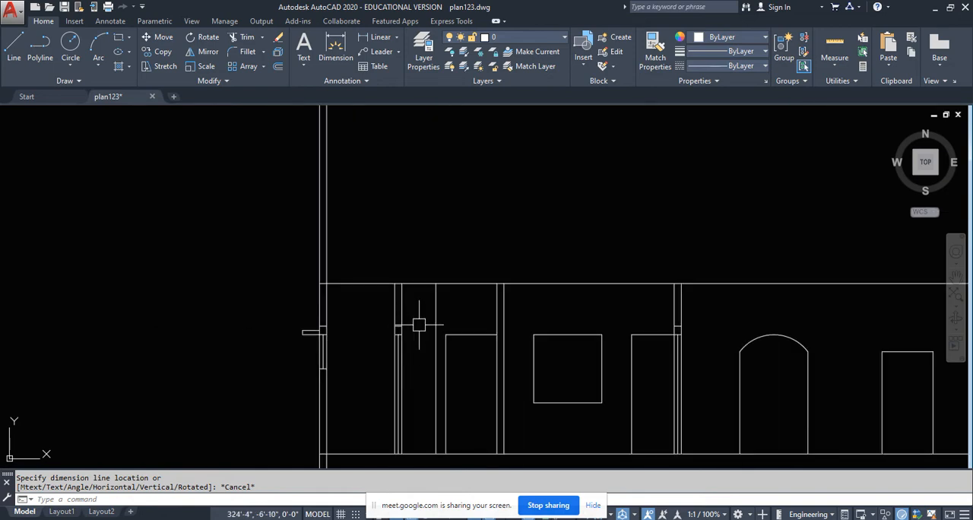
middle_click_drag(419, 325, 424, 377)
scroll(423, 376, "down", 6)
middle_click_drag(420, 246, 414, 354)
scroll(414, 234, "up", 6)
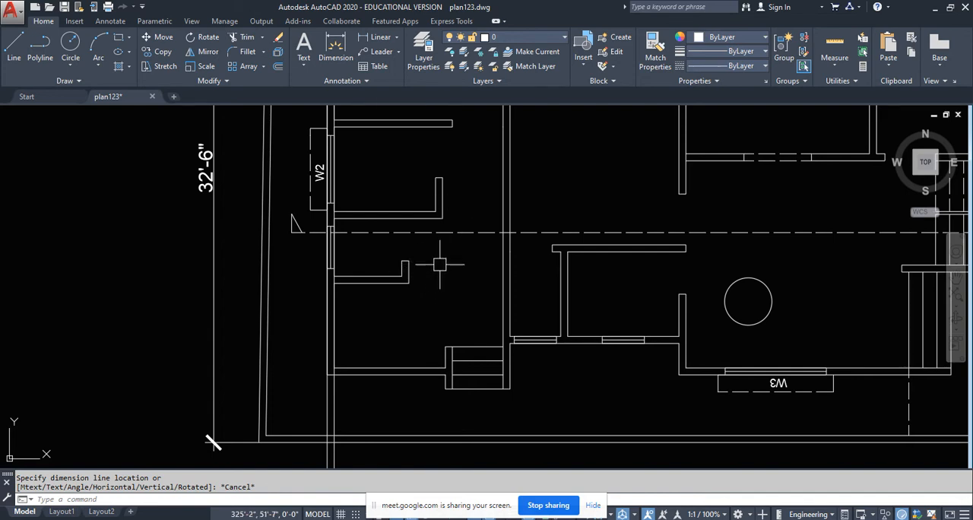
scroll(430, 262, "down", 6)
scroll(434, 408, "up", 2)
scroll(434, 408, "up", 5)
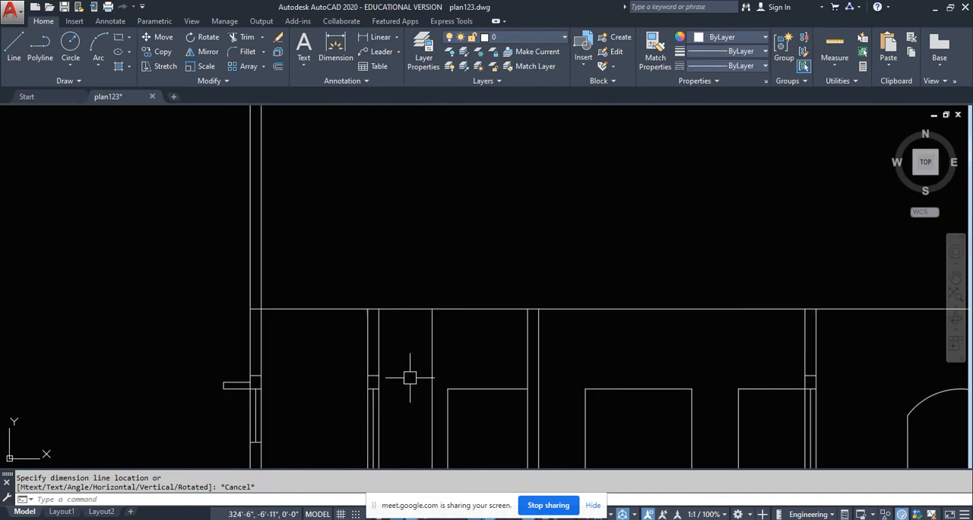
scroll(413, 378, "down", 6)
middle_click_drag(411, 190, 407, 280)
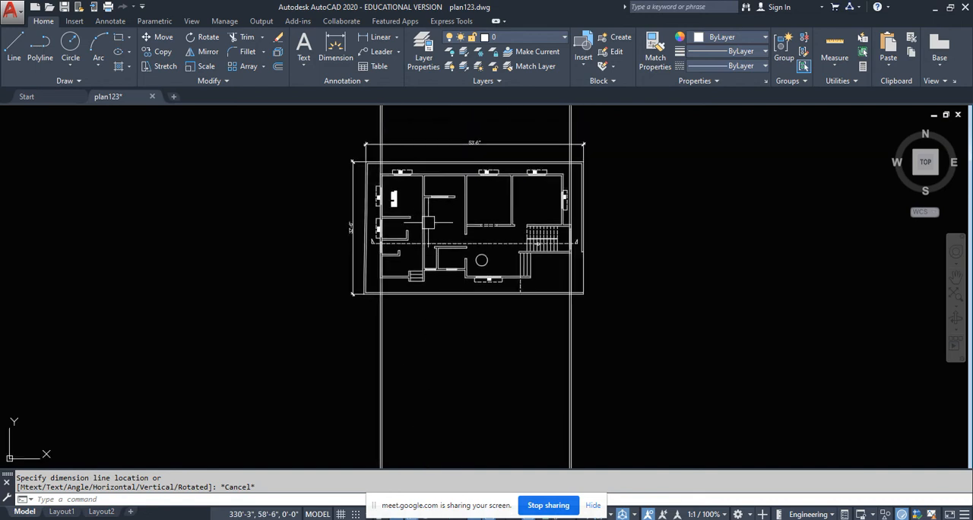
scroll(405, 278, "up", 5)
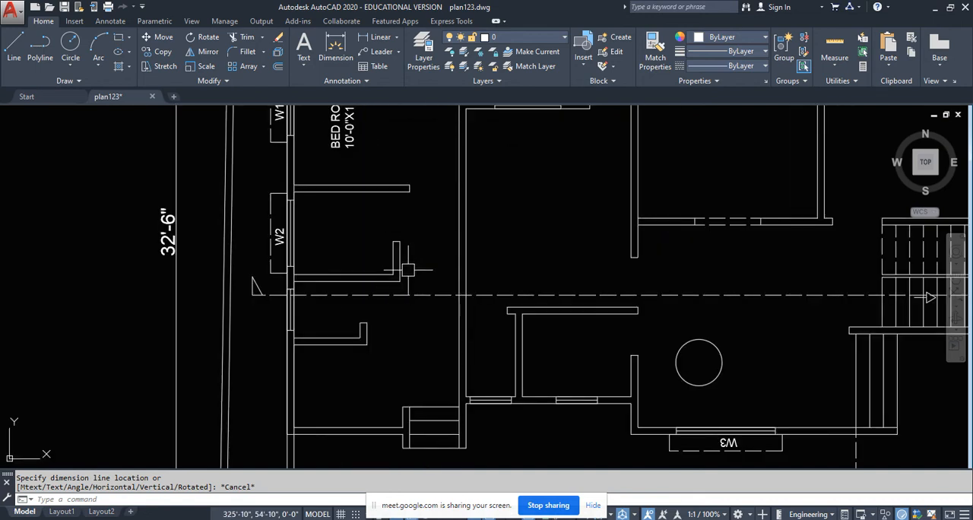
scroll(423, 264, "down", 6)
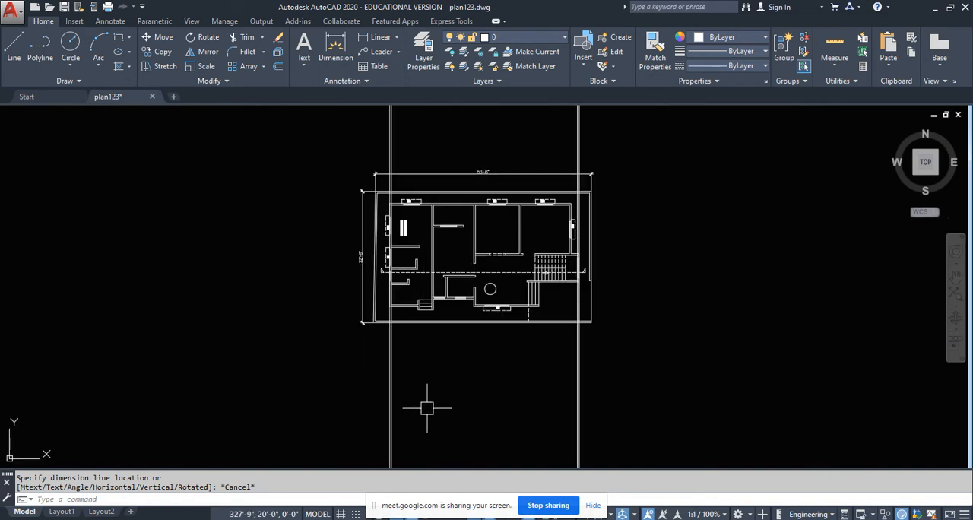
- Check the single vertical line beyond the first interior wall in the section against the plan around the section line
middle_click_drag(434, 402, 432, 463)
scroll(418, 271, "up", 6)
scroll(409, 273, "down", 4)
middle_click_drag(428, 209, 424, 323)
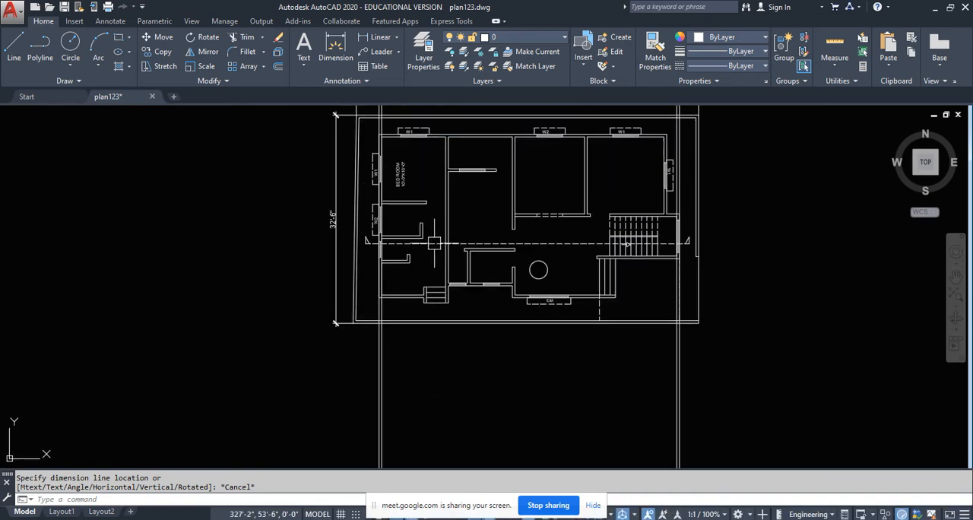
scroll(422, 282, "up", 4)
middle_click_drag(399, 234, 409, 308)
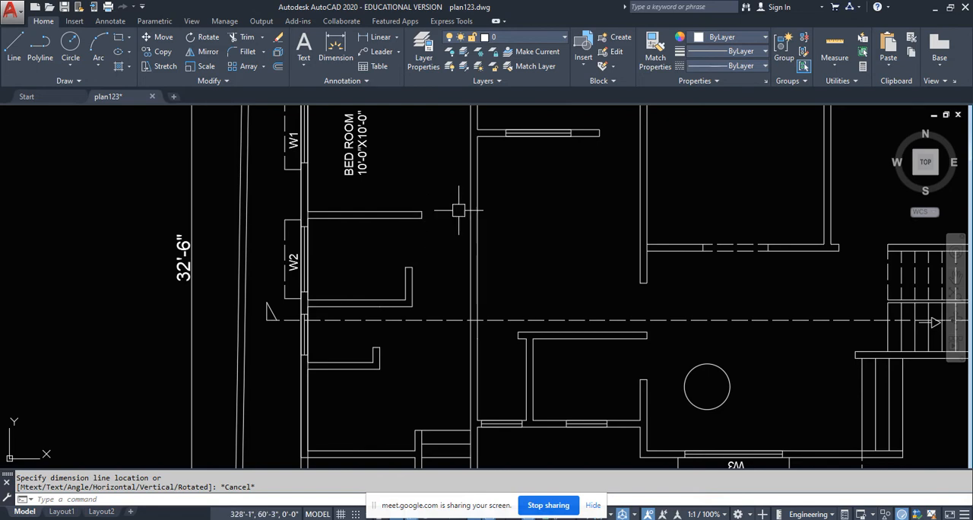
scroll(446, 213, "down", 5)
middle_click_drag(450, 327, 448, 170)
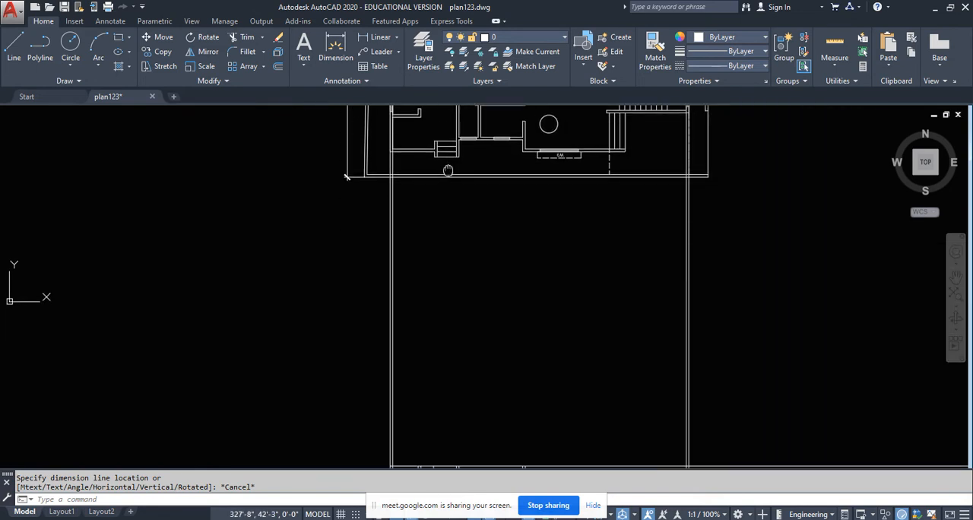
middle_click_drag(429, 365, 445, 227)
scroll(443, 339, "up", 4)
left_click(456, 343)
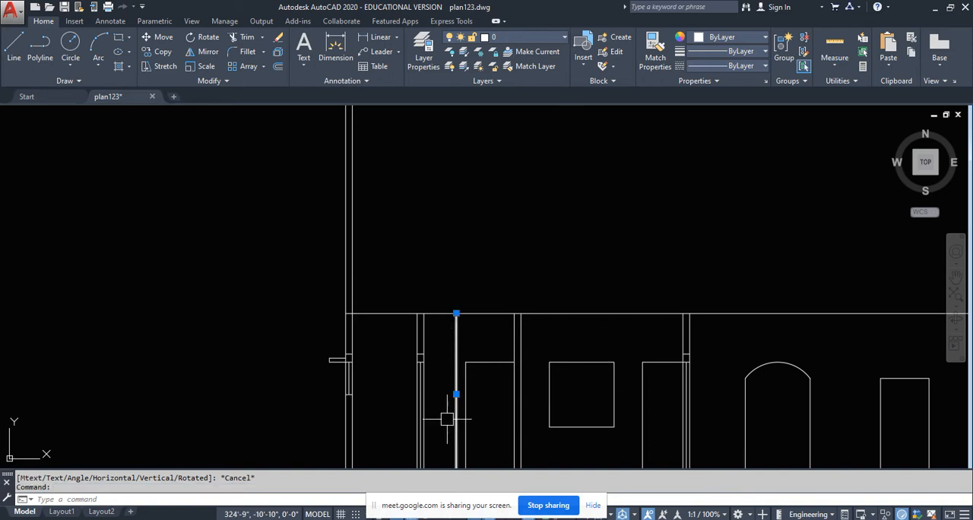
middle_click_drag(471, 412, 448, 357)
key("Escape")
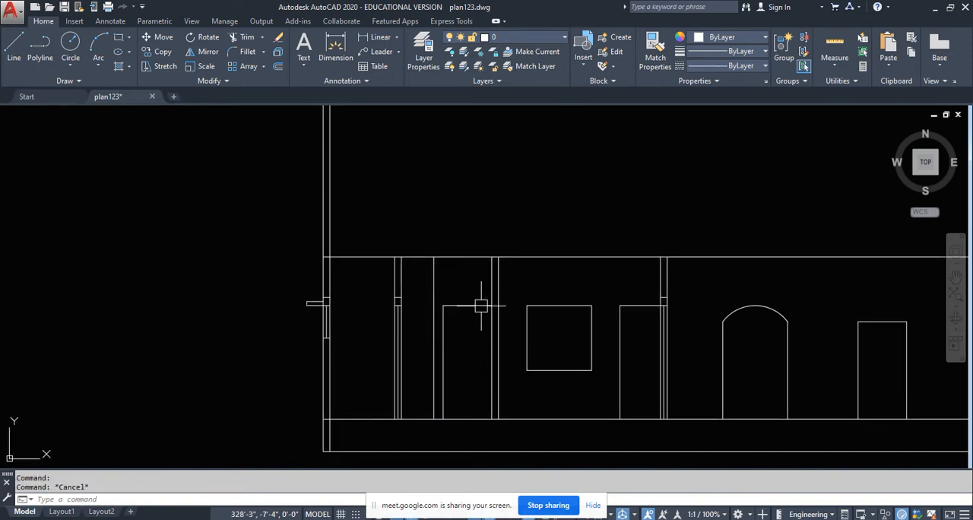
- Dimension the horizontal distance from the single vertical line to the next full-height interior wall in the section
scroll(465, 274, "up", 4)
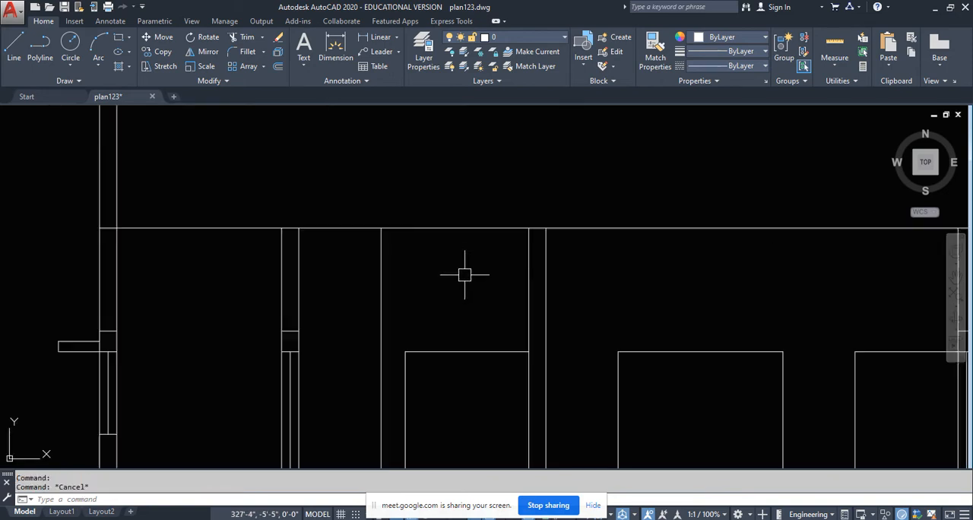
left_click(374, 37)
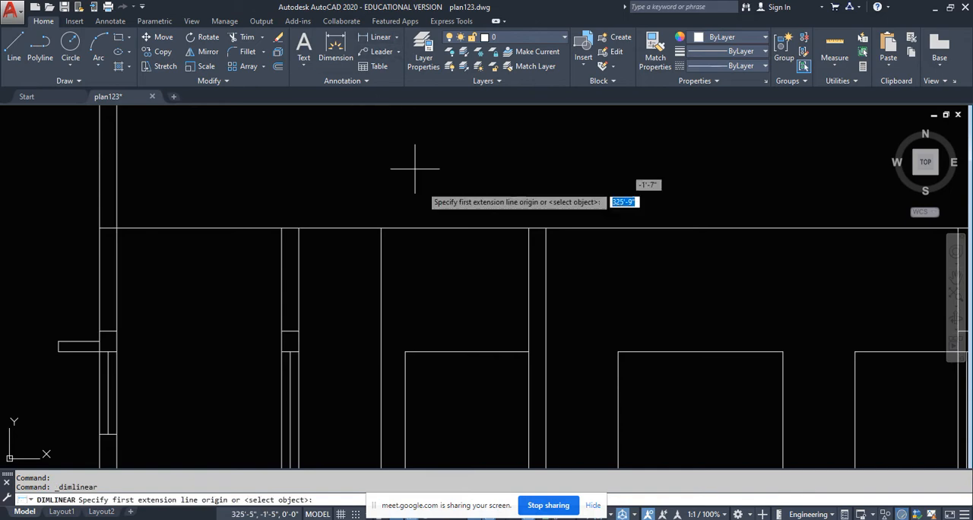
left_click(381, 278)
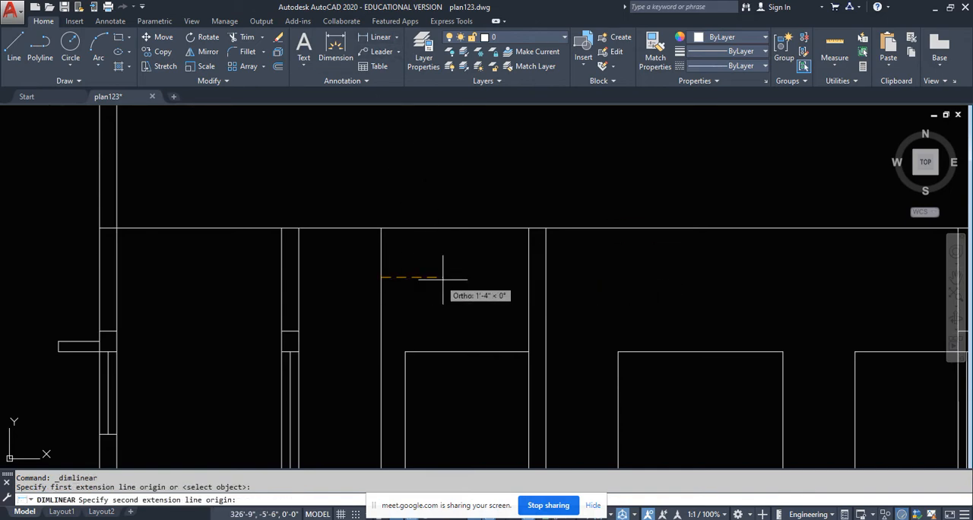
left_click(532, 277)
left_click(480, 278)
left_click(381, 244)
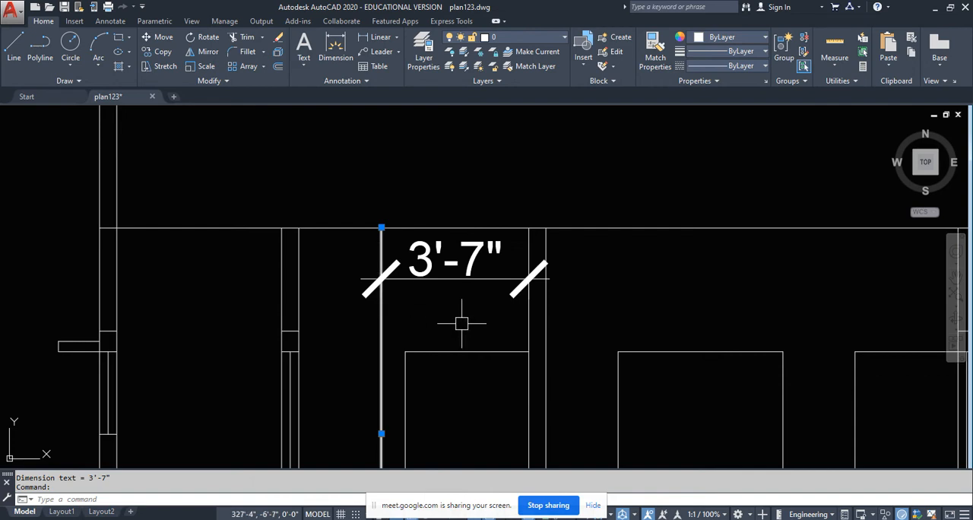
key("Escape")
- Examine the plan's dashed section line where it passes the short partition walls and meets the long wall beside the bedroom
scroll(461, 324, "down", 10)
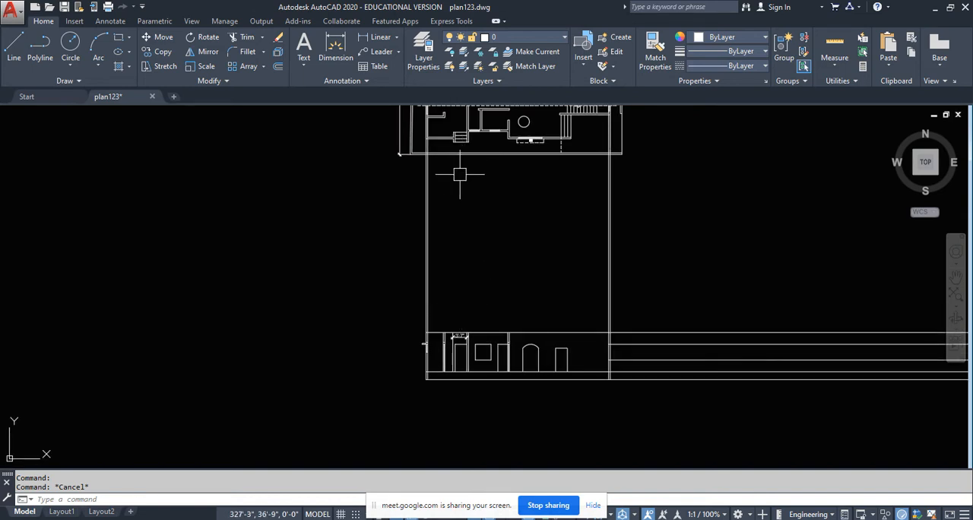
middle_click_drag(467, 140, 412, 302)
scroll(399, 247, "up", 5)
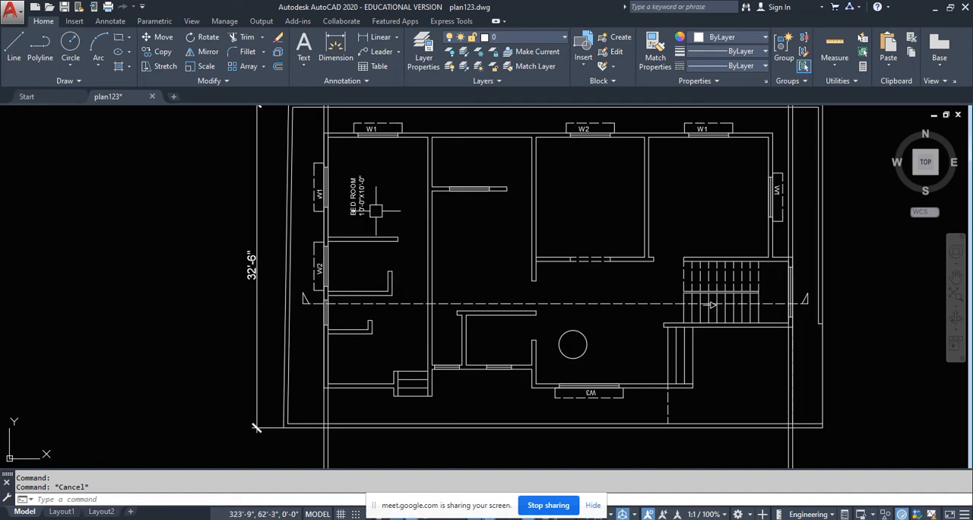
scroll(401, 260, "up", 2)
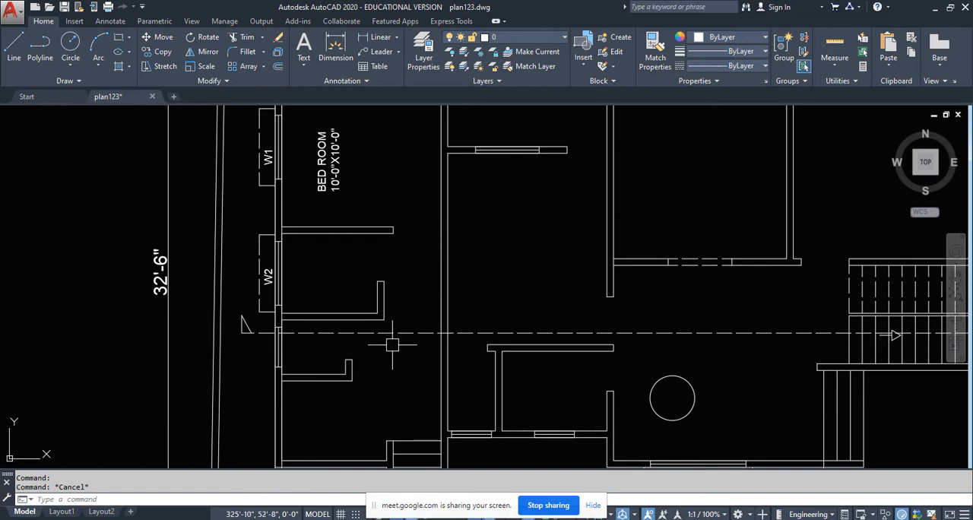
middle_click_drag(387, 345, 386, 216)
left_click(393, 221)
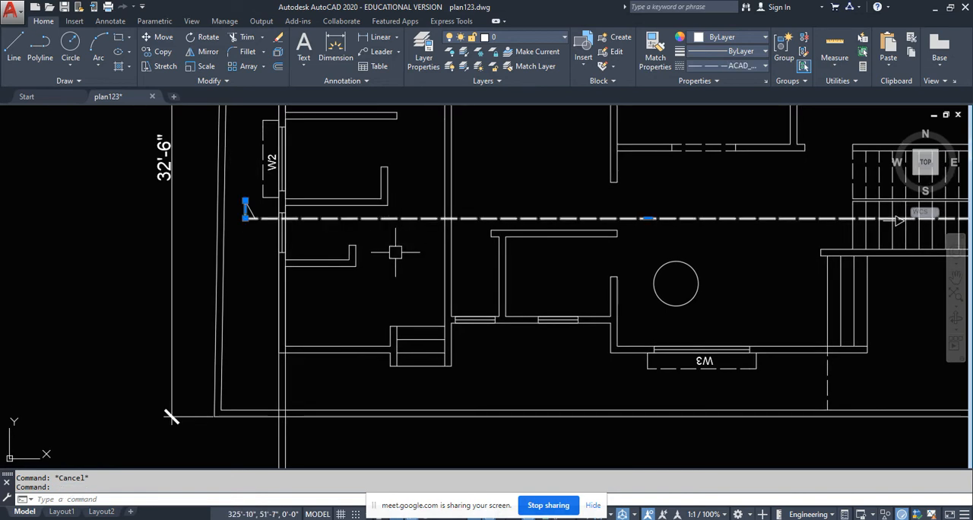
scroll(392, 228, "up", 2)
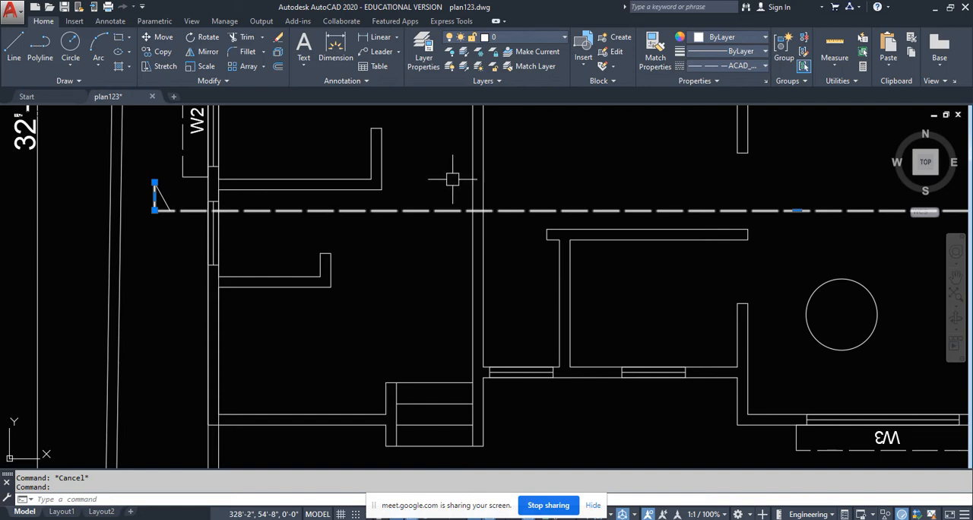
key("Escape")
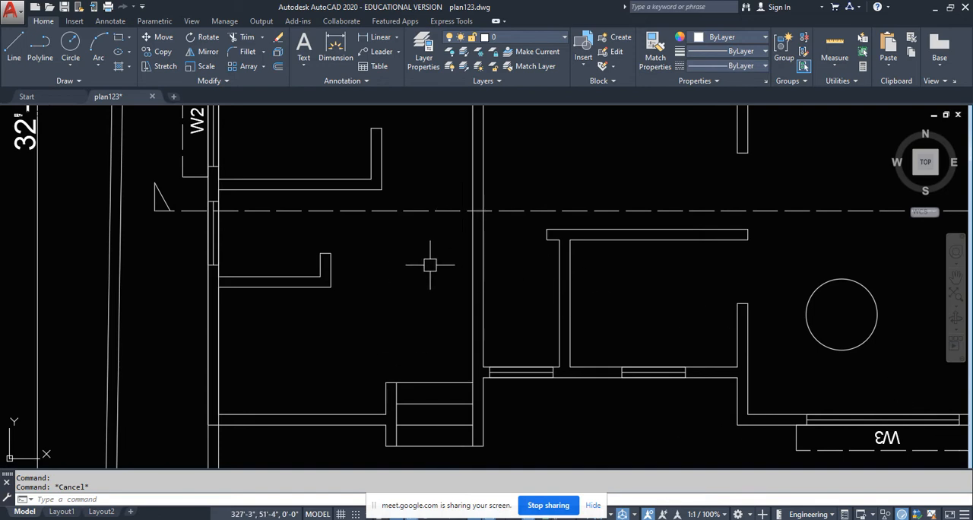
scroll(432, 265, "down", 5)
scroll(411, 265, "up", 2)
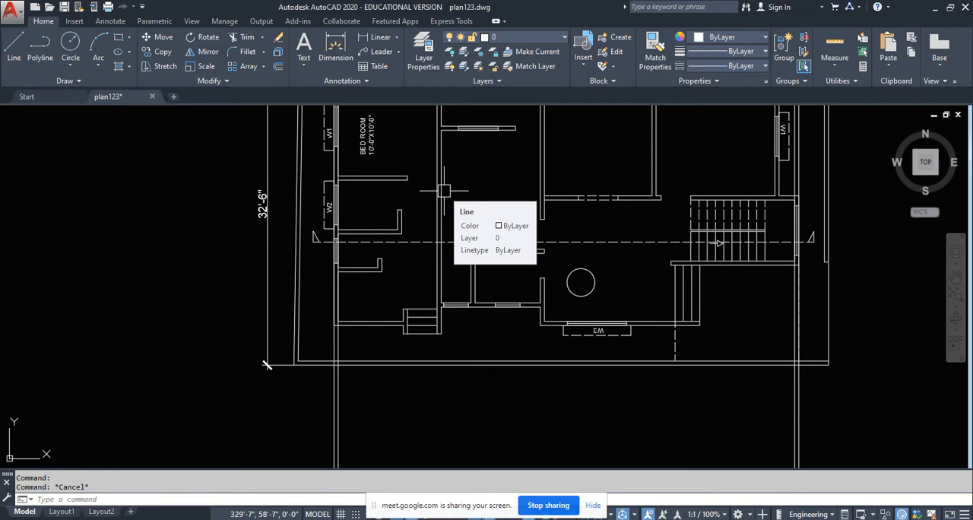
- Inspect the center line below the first interior wall's lintel in the section, comparing it with the other lintelled wall
scroll(462, 337, "down", 5)
scroll(432, 307, "up", 6)
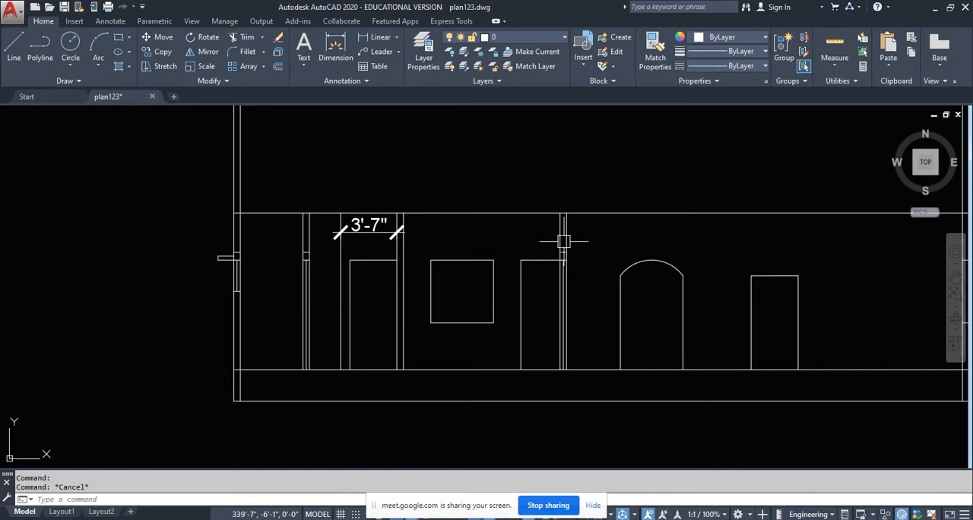
scroll(308, 208, "up", 4)
scroll(308, 278, "down", 2)
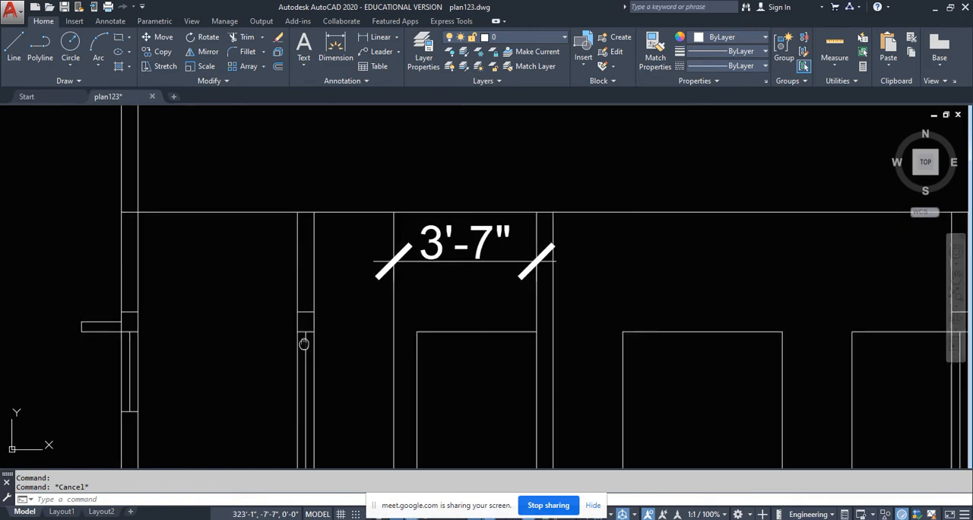
scroll(342, 239, "down", 1)
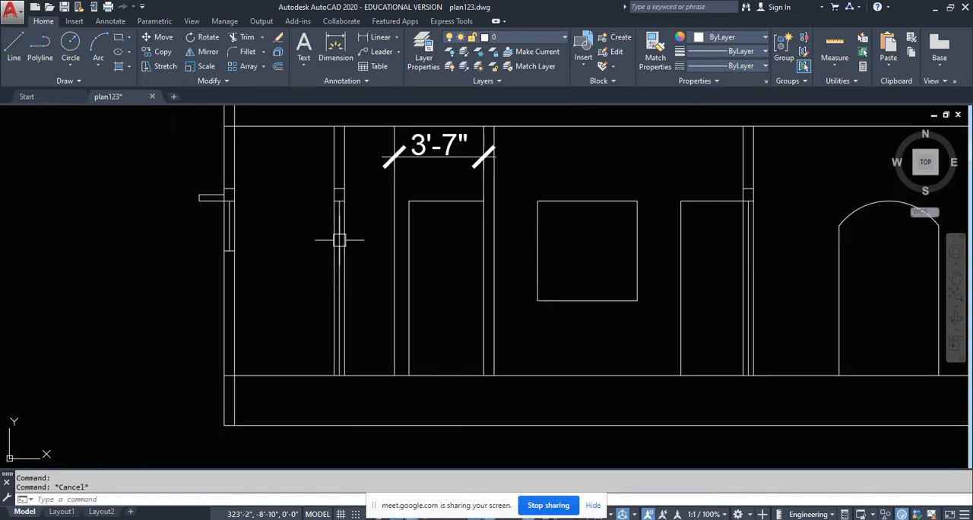
left_click(339, 241)
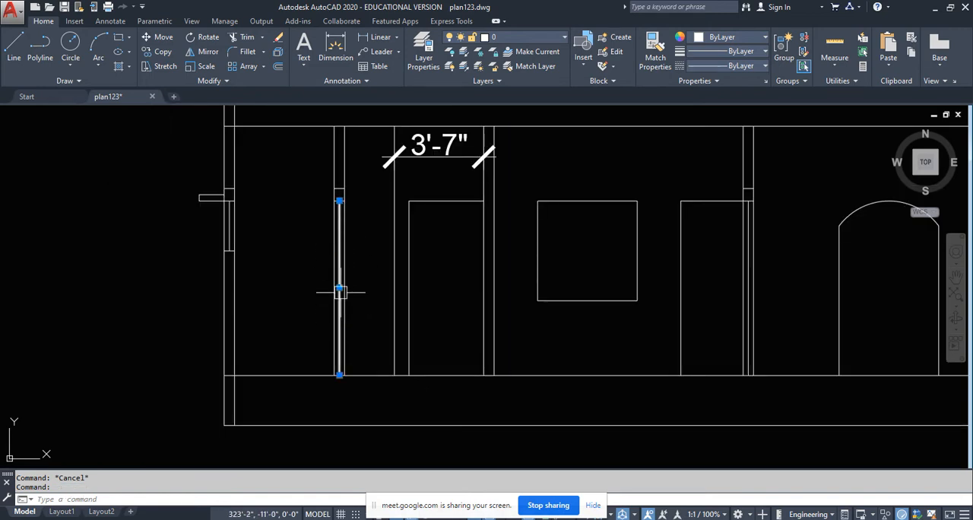
key("Escape")
- Erase the horizontal dimension between the single vertical line and the next interior wall in the section
middle_click_drag(545, 334, 495, 358)
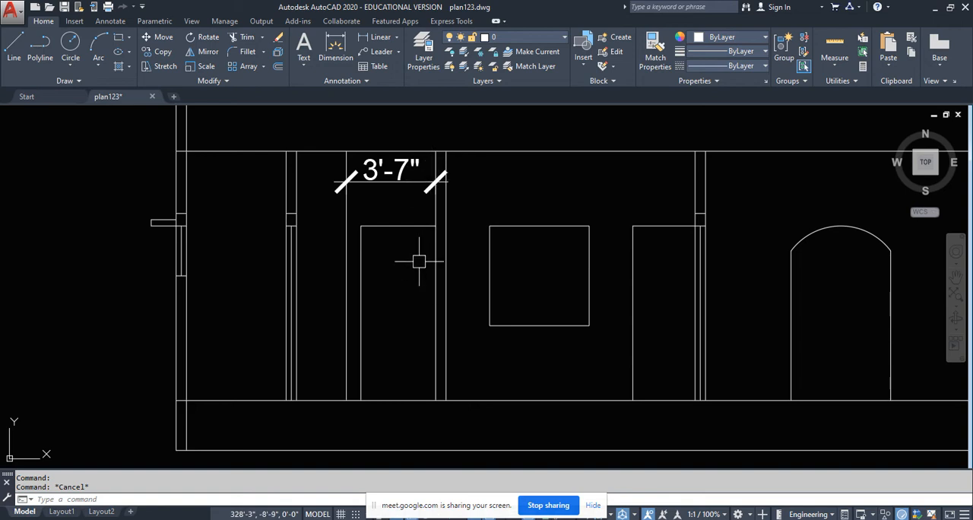
left_click(392, 171)
key("Delete")
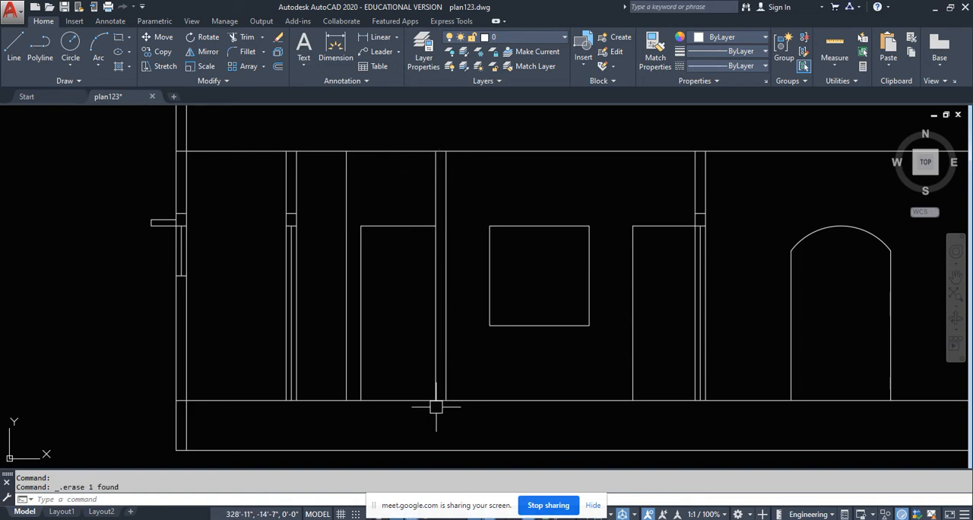
- Compare the section's square opening and nearby doorways with the walls and openings behind the section line in the plan
scroll(460, 256, "down", 5)
scroll(224, 364, "up", 3)
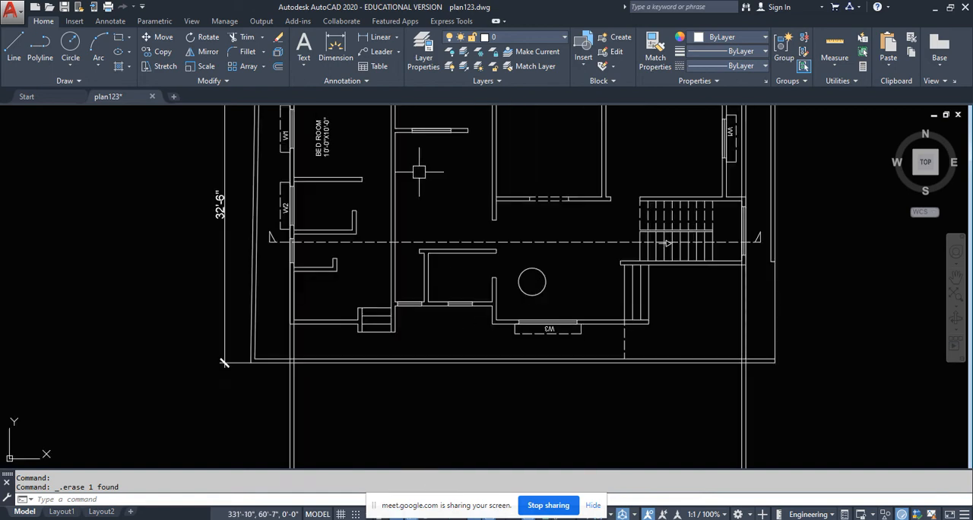
middle_click_drag(419, 172, 418, 239)
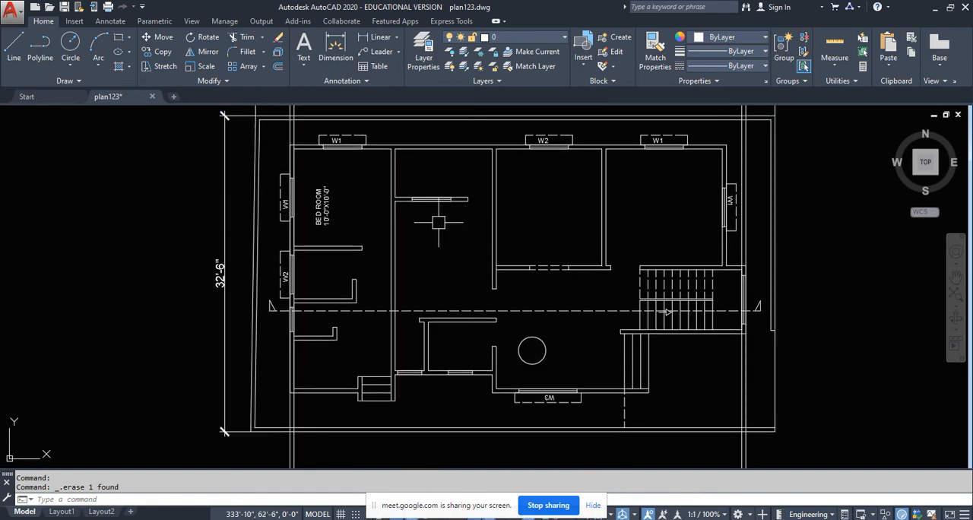
scroll(438, 222, "down", 5)
scroll(398, 393, "up", 6)
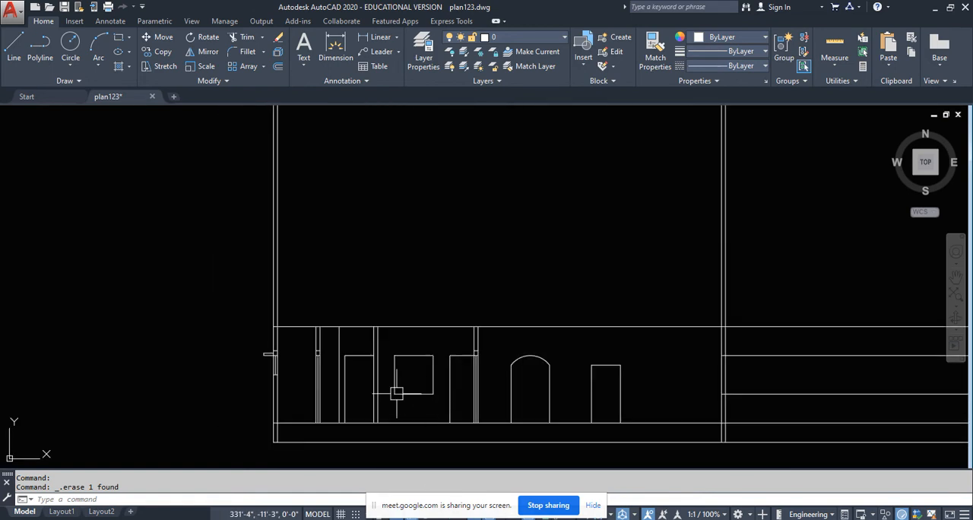
scroll(396, 394, "down", 5)
scroll(400, 212, "up", 6)
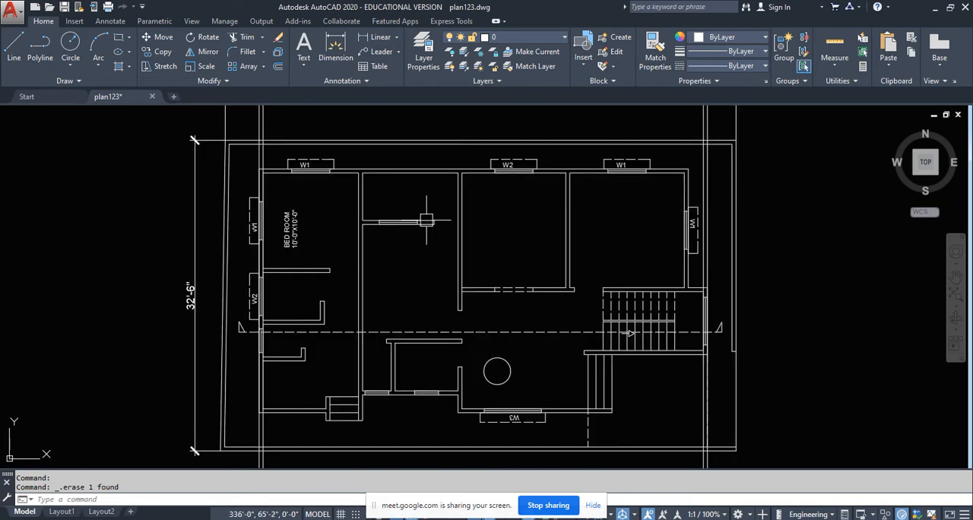
scroll(453, 219, "down", 5)
scroll(464, 323, "up", 6)
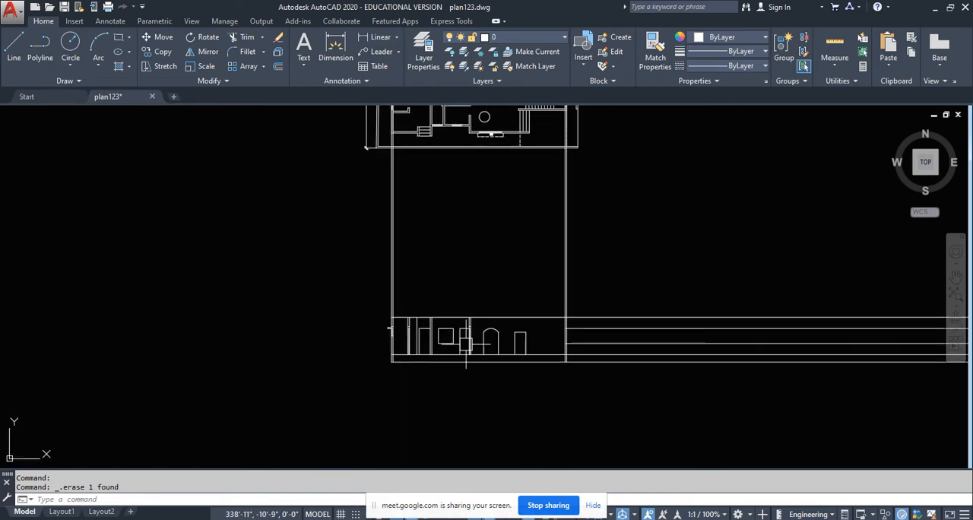
scroll(469, 303, "up", 4)
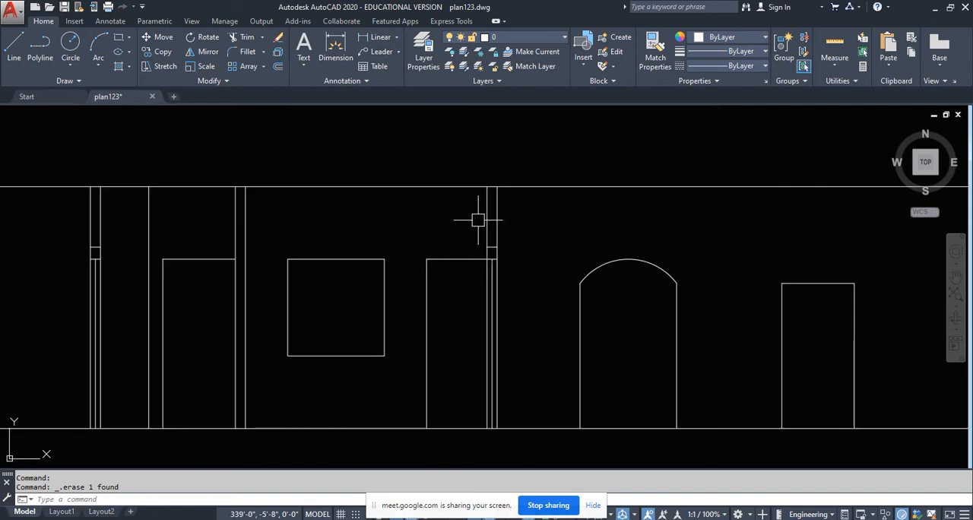
- Check the lintelled wall before the arched opening in the section against the wall gap crossed by the plan's section line
left_click(488, 205)
scroll(474, 287, "up", 2)
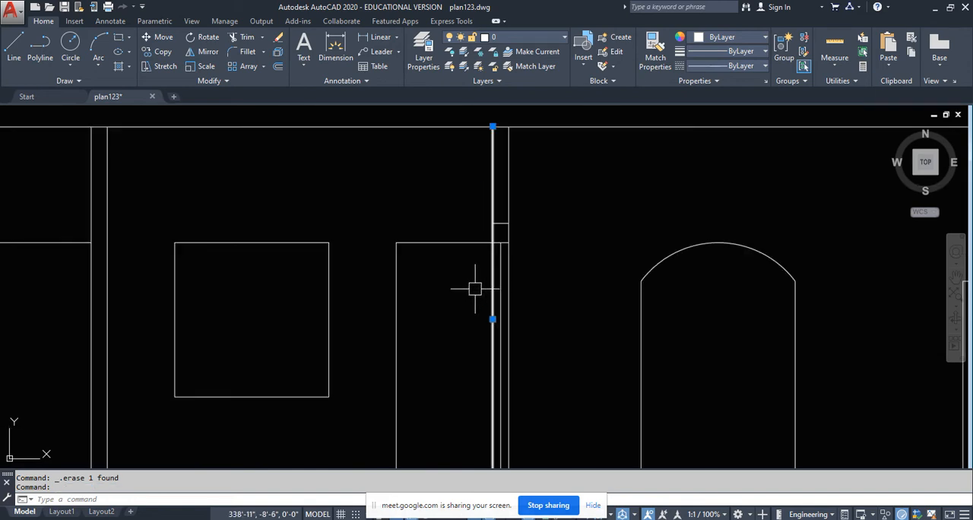
key("Escape")
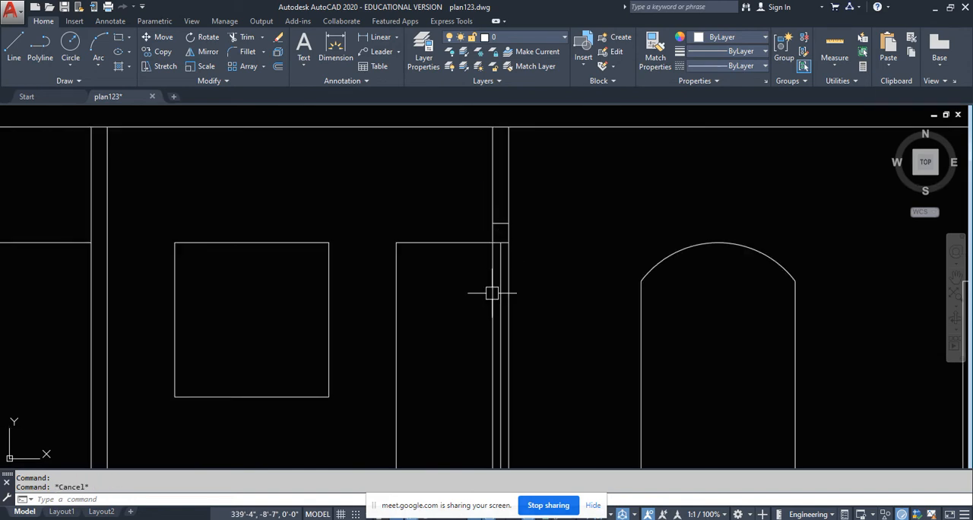
scroll(492, 293, "down", 5)
scroll(494, 220, "up", 6)
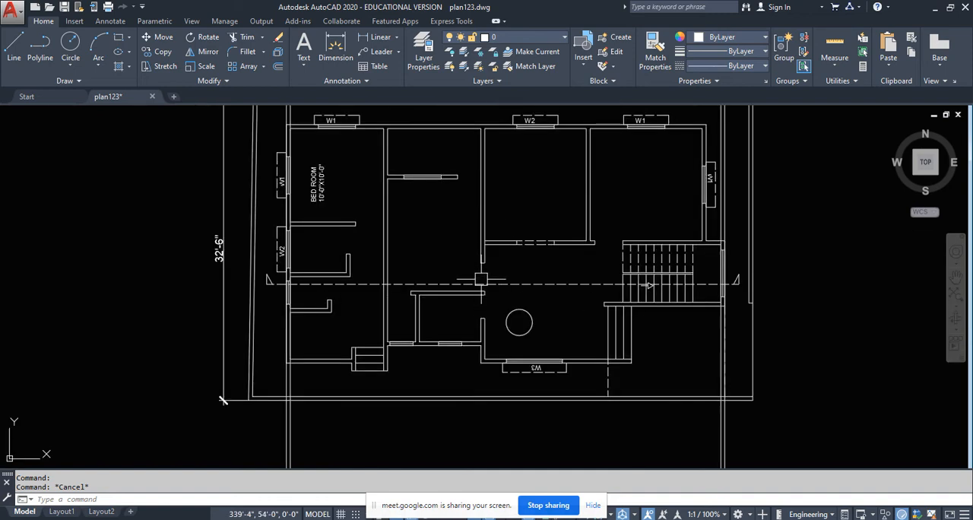
middle_click_drag(484, 180, 485, 236)
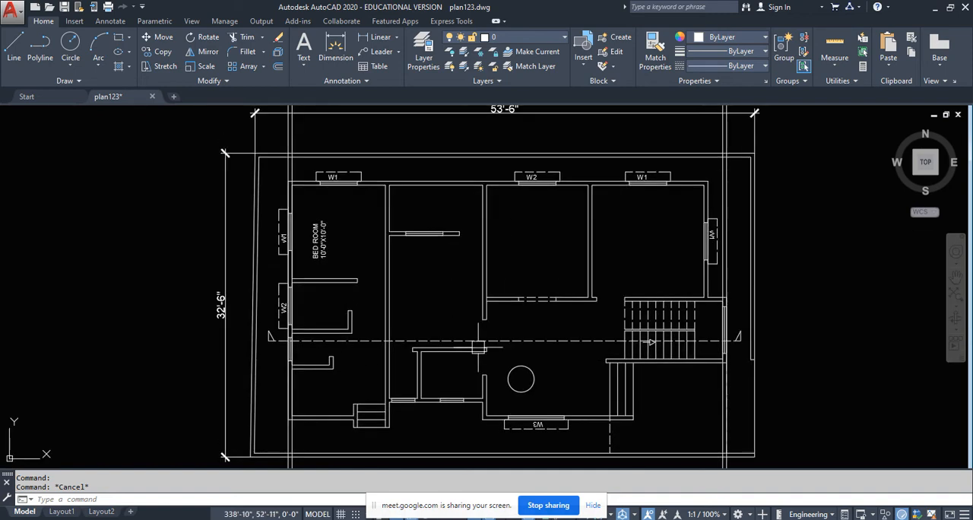
scroll(352, 310, "up", 2)
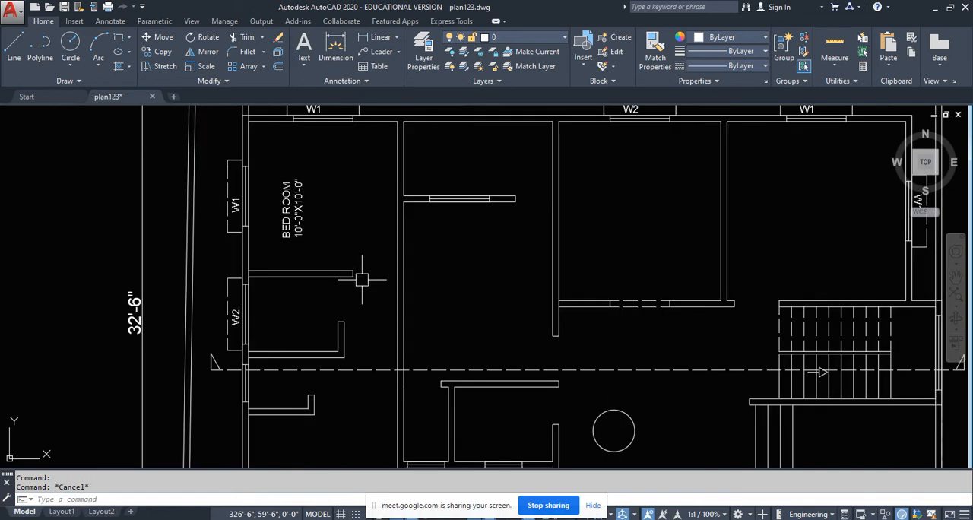
left_click(550, 221)
scroll(526, 230, "down", 6)
middle_click_drag(523, 362, 516, 170)
scroll(507, 293, "up", 7)
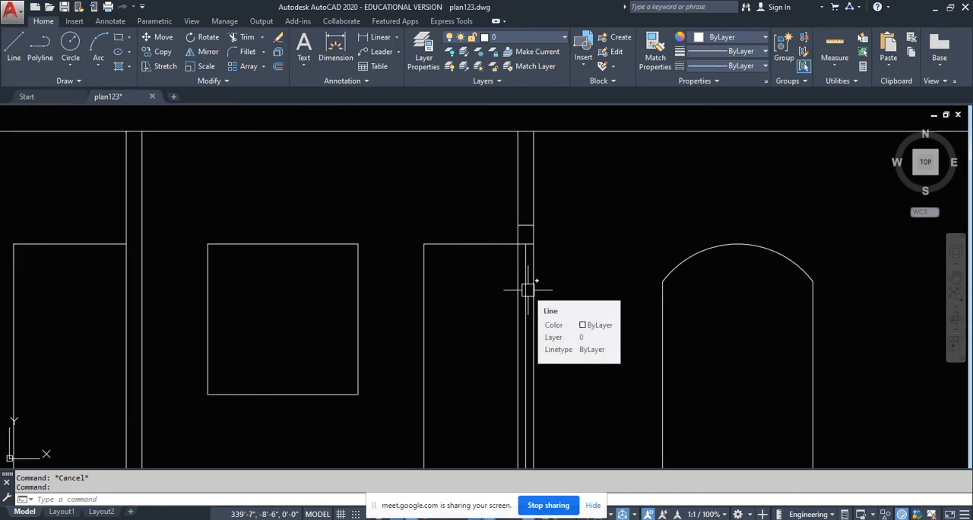
- Recheck the plan's rooms and wall gap along the section line against the section's openings around the arched opening
key("Escape")
scroll(526, 296, "down", 8)
scroll(526, 301, "down", 8)
scroll(525, 231, "up", 6)
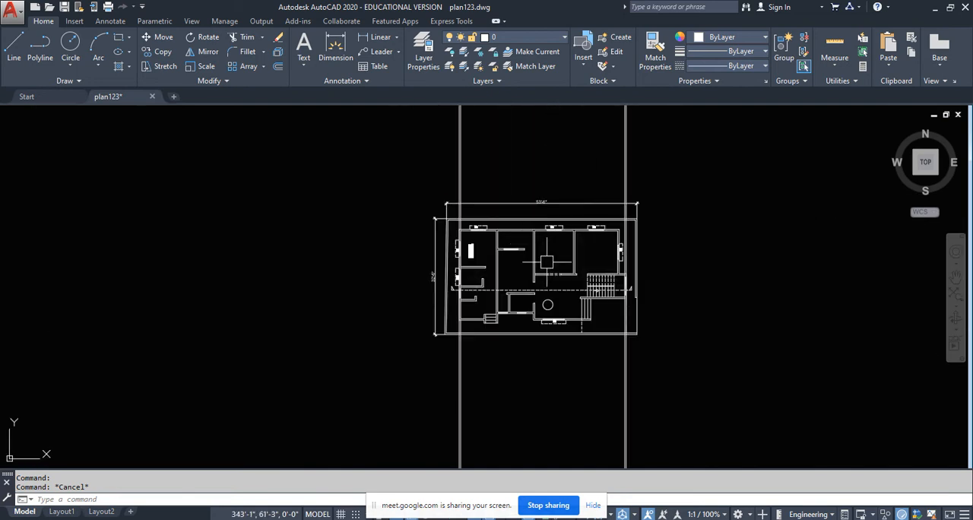
scroll(549, 278, "up", 4)
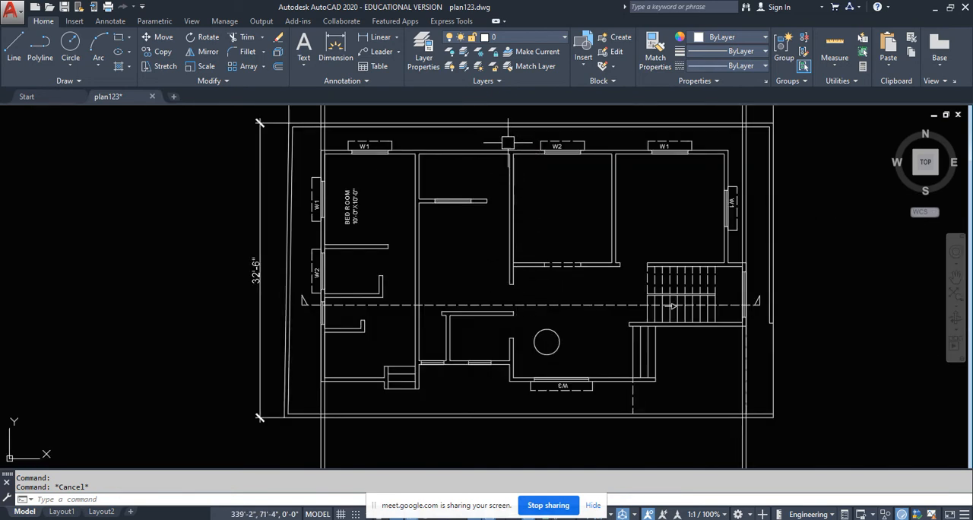
middle_click_drag(508, 143, 508, 145)
middle_click_drag(523, 235, 539, 292)
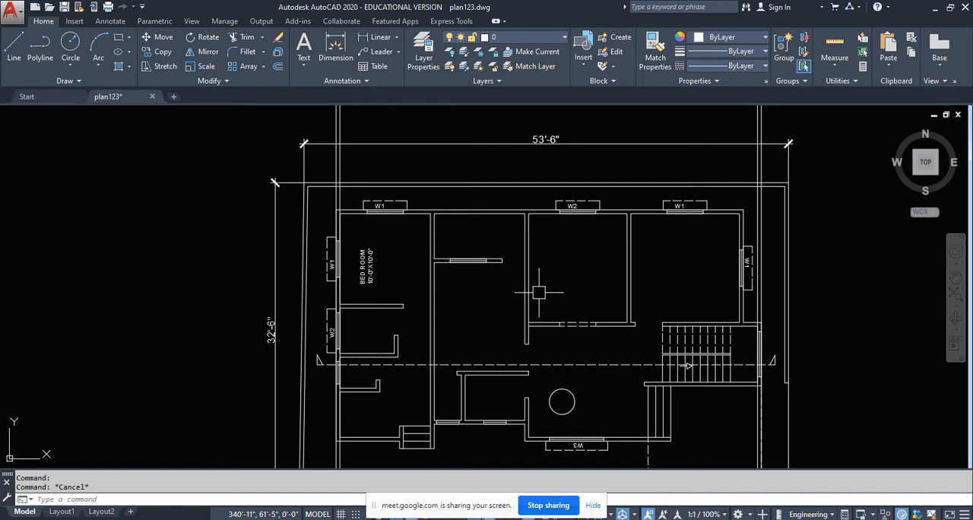
scroll(534, 321, "down", 4)
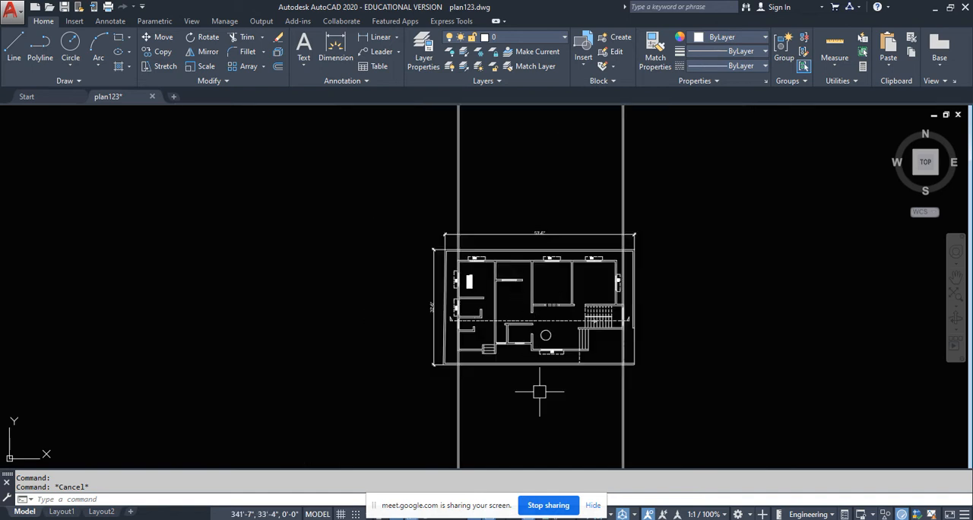
scroll(532, 391, "up", 12)
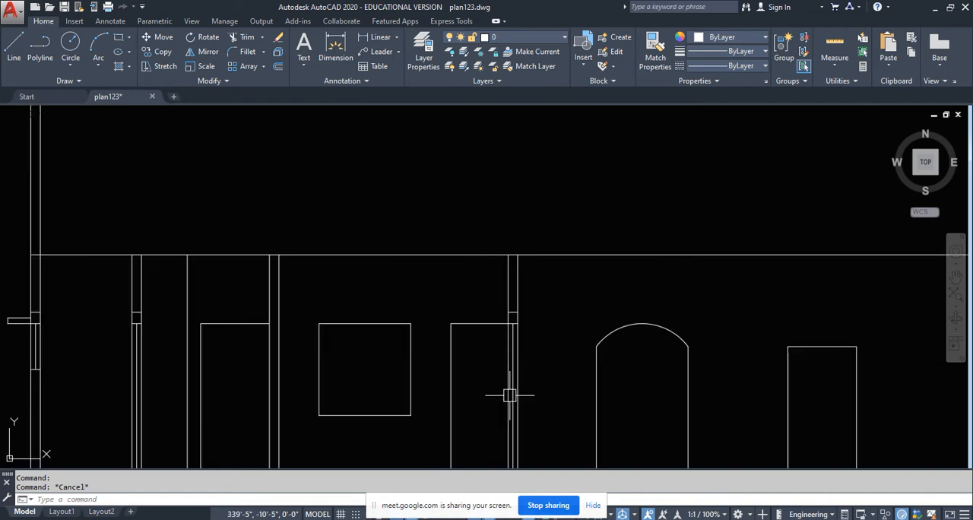
scroll(509, 395, "down", 6)
middle_click_drag(496, 270, 484, 425)
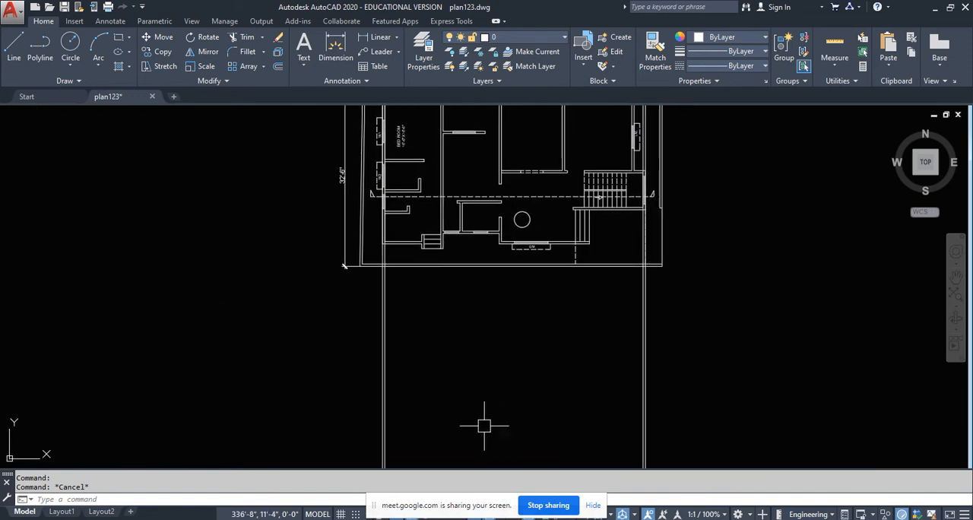
- Compare the dashed opening in the plan's wall behind the section line with the arched opening and doorway in the section
middle_click_drag(505, 181, 495, 252)
scroll(503, 252, "up", 5)
left_click(498, 201)
left_click(581, 274)
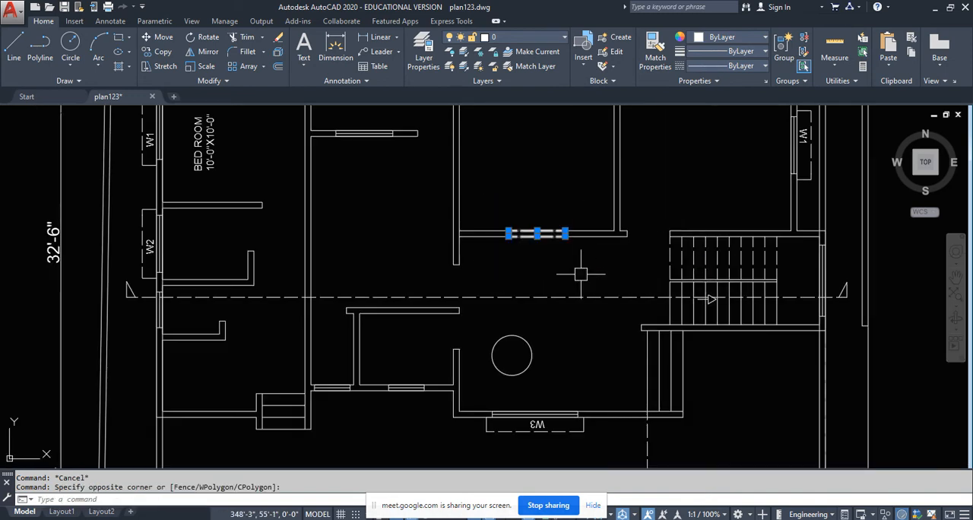
middle_click_drag(581, 274, 497, 278)
scroll(458, 294, "down", 12)
key("Escape")
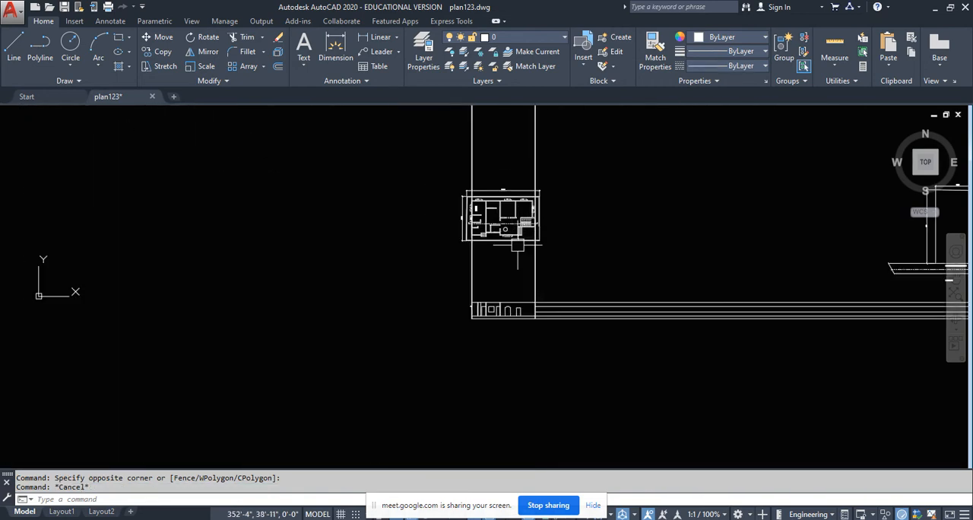
scroll(516, 304, "up", 5)
middle_click_drag(512, 330, 514, 365)
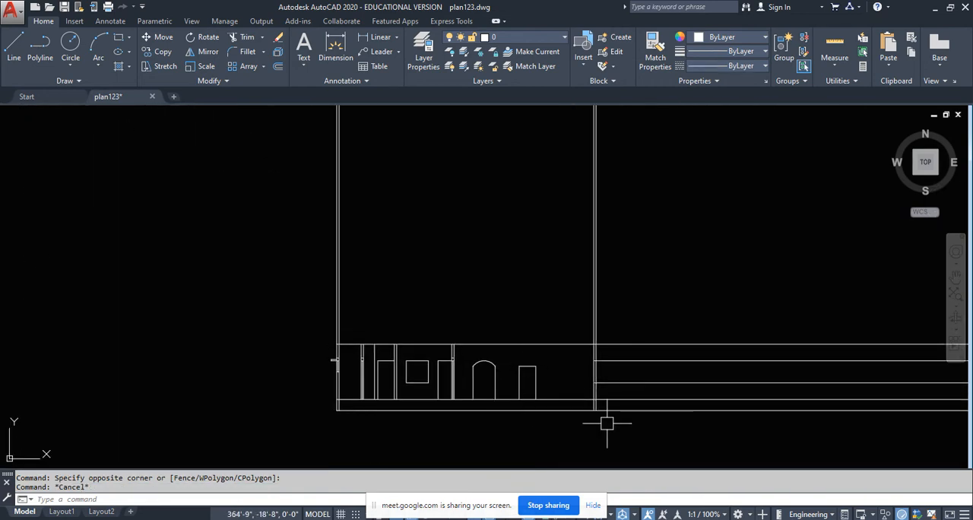
middle_click_drag(647, 423, 611, 422)
key("Escape")
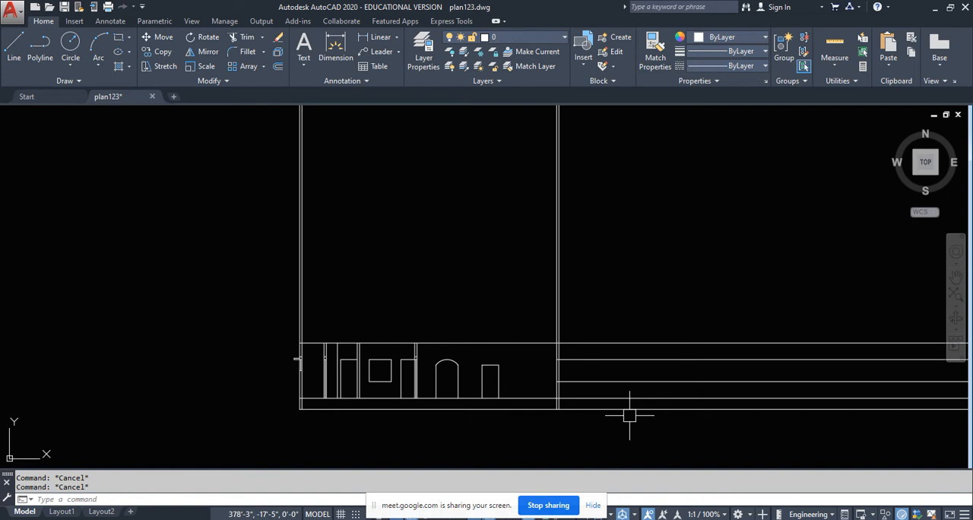
- Erase the upper level line that runs outward from the section's east outer wall at window-head height
key("Return")
key("Escape")
scroll(585, 369, "up", 2)
left_click(579, 351)
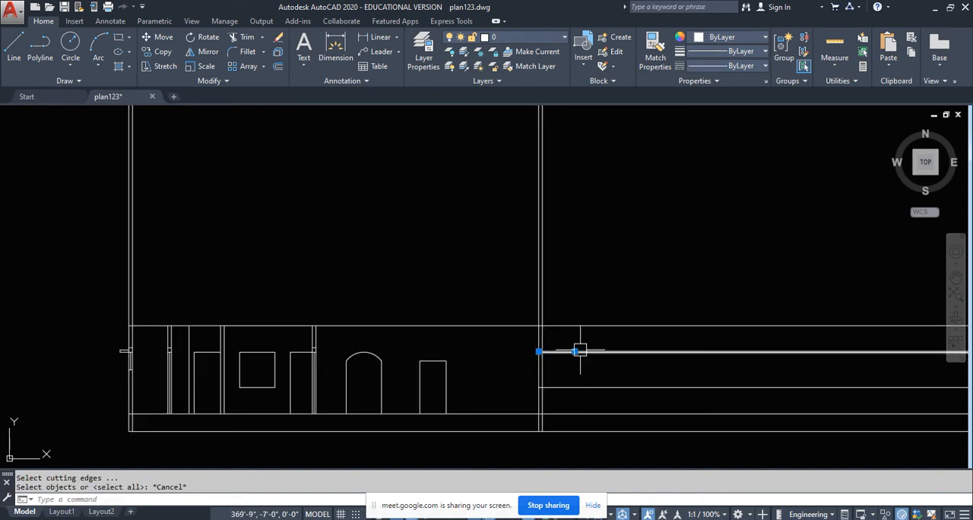
key("Delete")
- Trim the remaining horizontal level lines beyond the outer face of the section's east outer wall
type("tr")
key("Return")
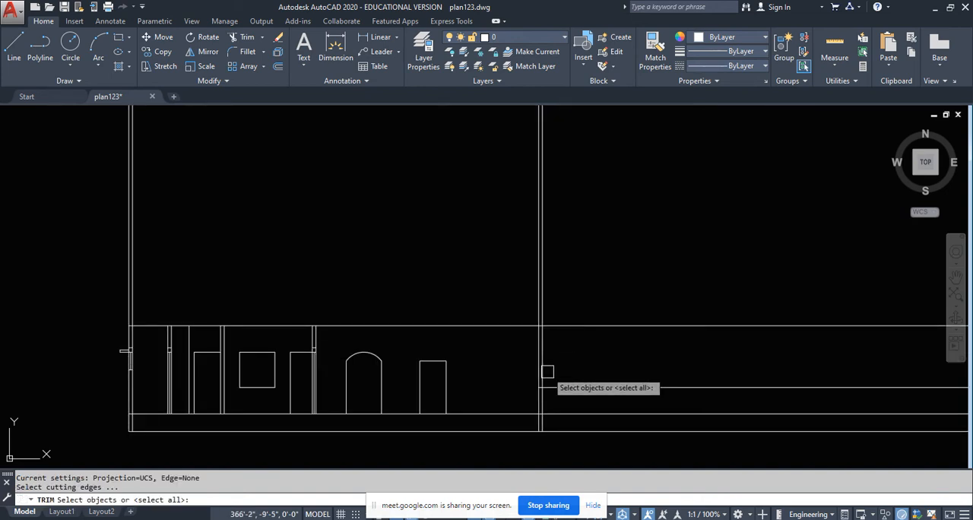
scroll(545, 370, "up", 4)
left_click(543, 368)
left_click(527, 324)
scroll(527, 324, "down", 3)
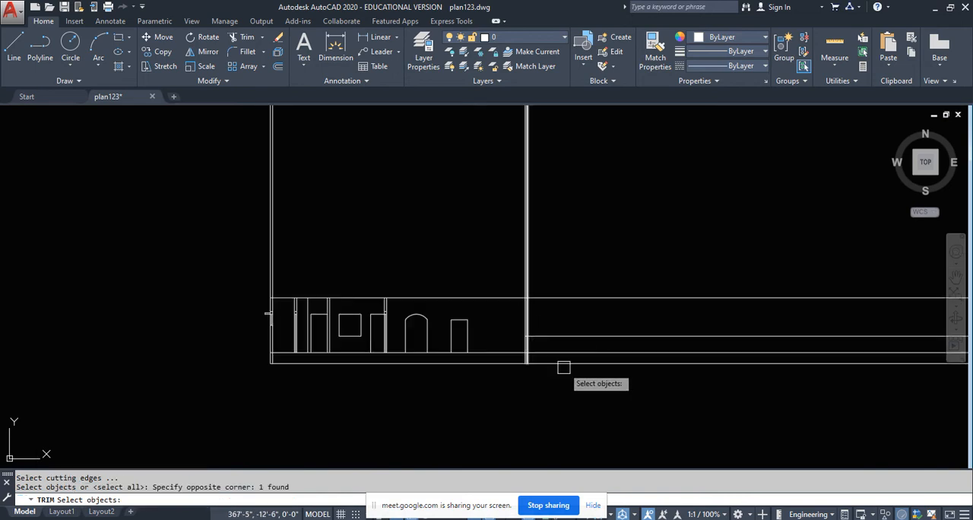
key("Return")
left_click(609, 402)
left_click(561, 274)
key("Escape")
scroll(544, 356, "up", 6)
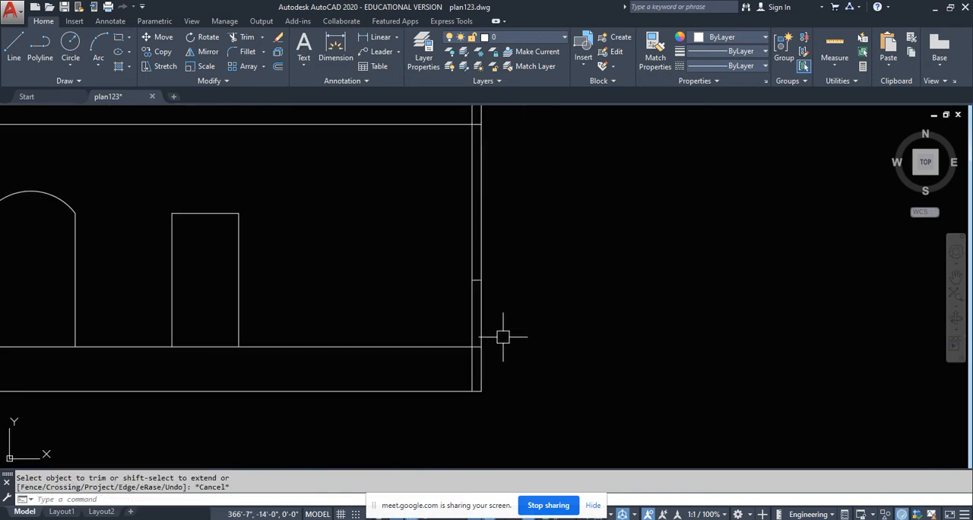
- Trim the east outer wall's inner line below the floor line and erase the short horizontal piece left inside that wall
scroll(508, 375, "down", 8)
middle_click_drag(546, 272, 545, 110)
scroll(508, 198, "up", 3)
middle_click_drag(548, 421, 553, 220)
scroll(502, 344, "up", 4)
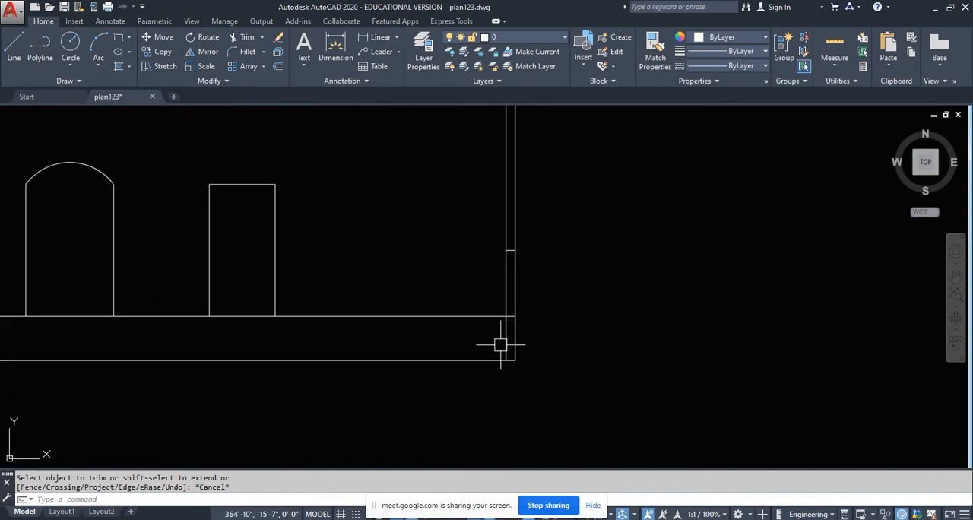
key("space")
left_click(506, 339)
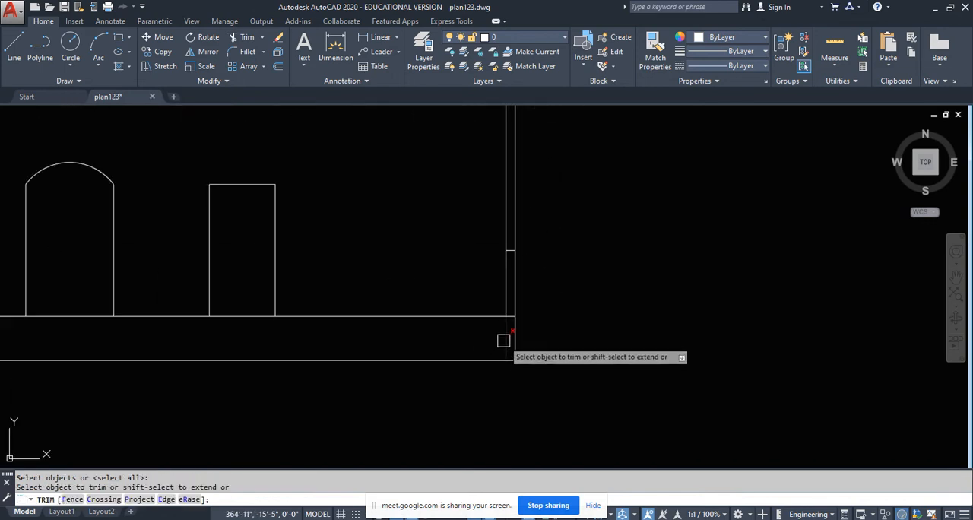
left_click(466, 244)
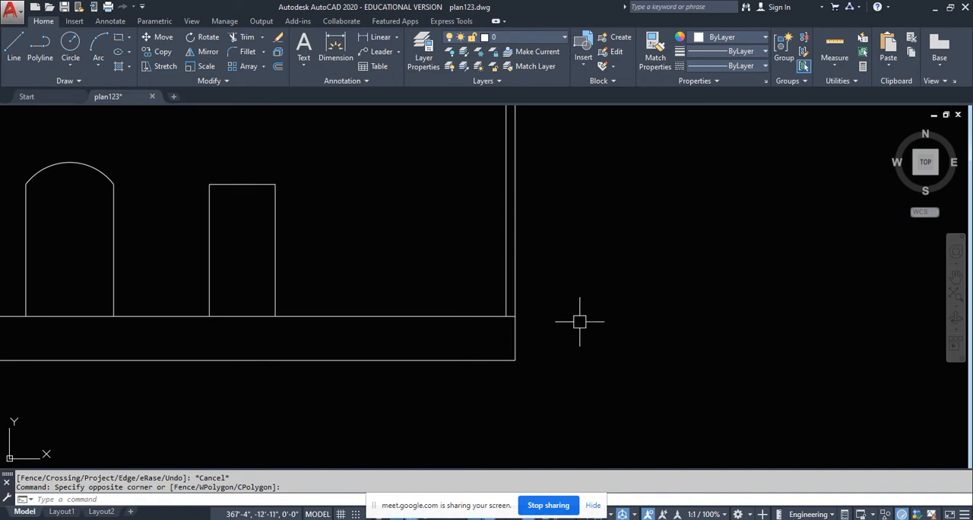
key("Delete")
- Project the plan's staircase into the section with vertical construction lines through each of its tread lines along the stair wall
scroll(449, 289, "down", 5)
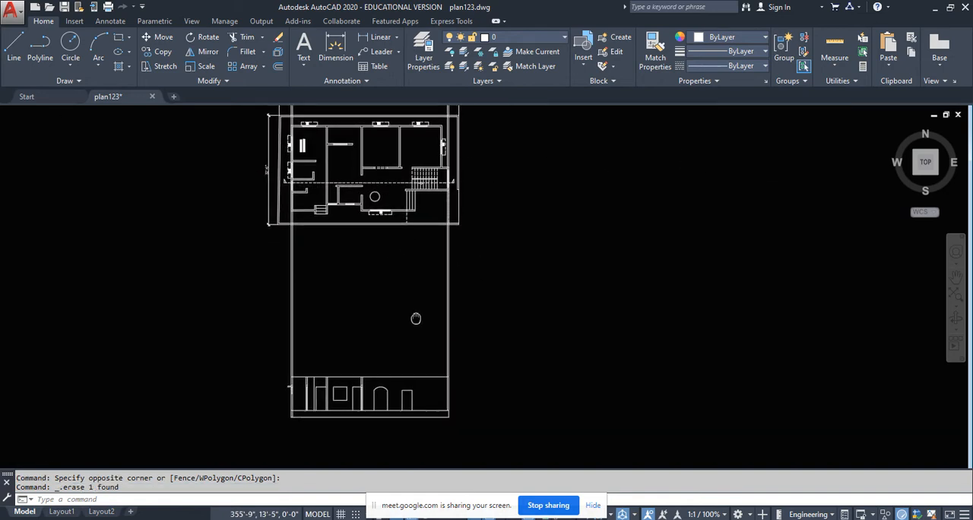
scroll(54, 348, "up", 5)
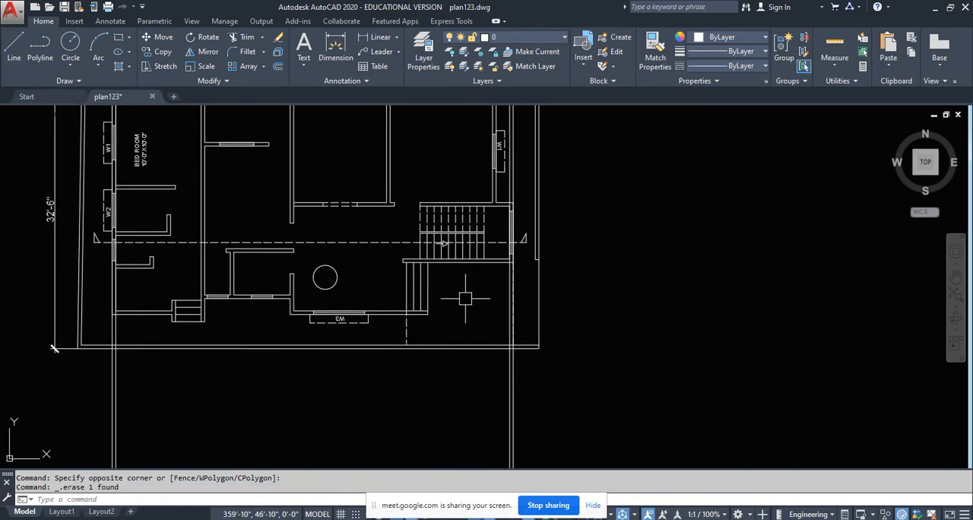
type("l")
key("Return")
type("v")
key("Return")
scroll(390, 251, "up", 4)
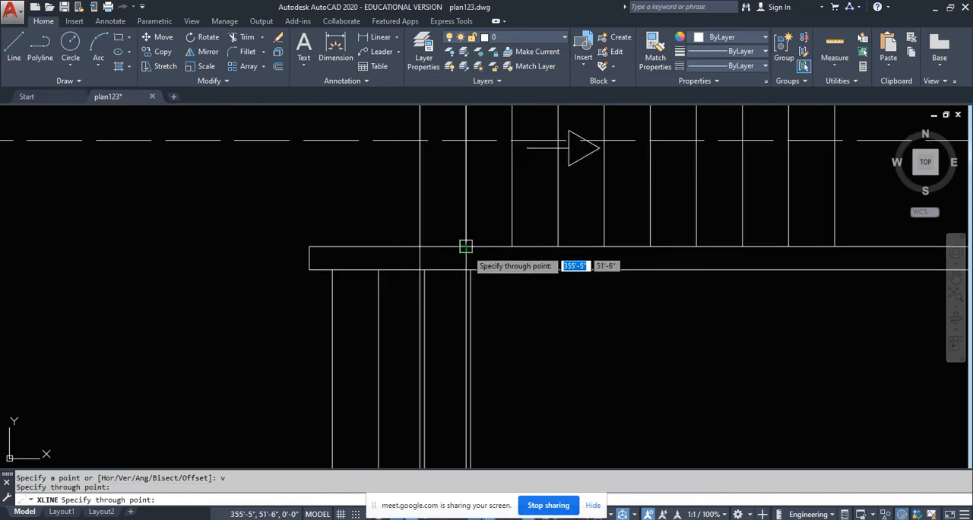
left_click(466, 251)
left_click(513, 247)
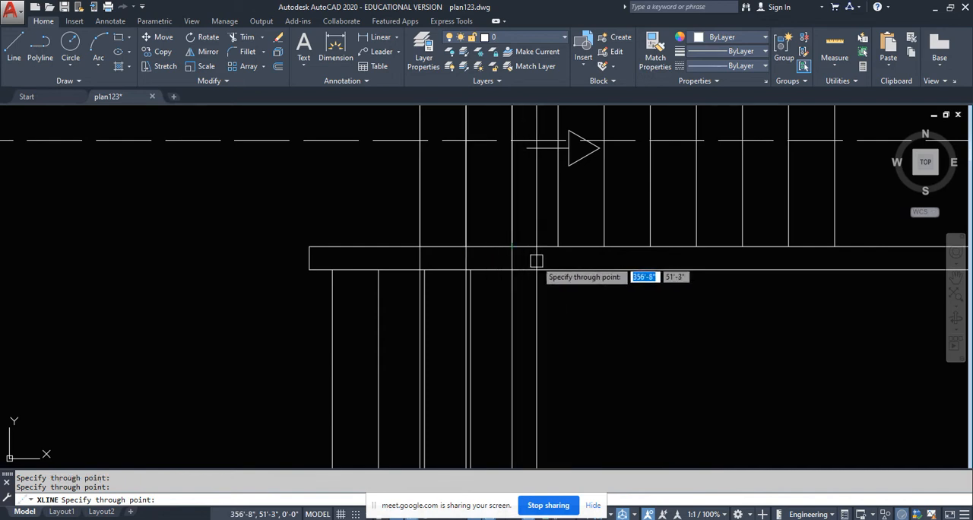
left_click(558, 247)
mouse_move(614, 279)
middle_mouse_down()
mouse_move(524, 279)
mouse_move(537, 302)
mouse_move(495, 302)
middle_mouse_up()
left_click(513, 246)
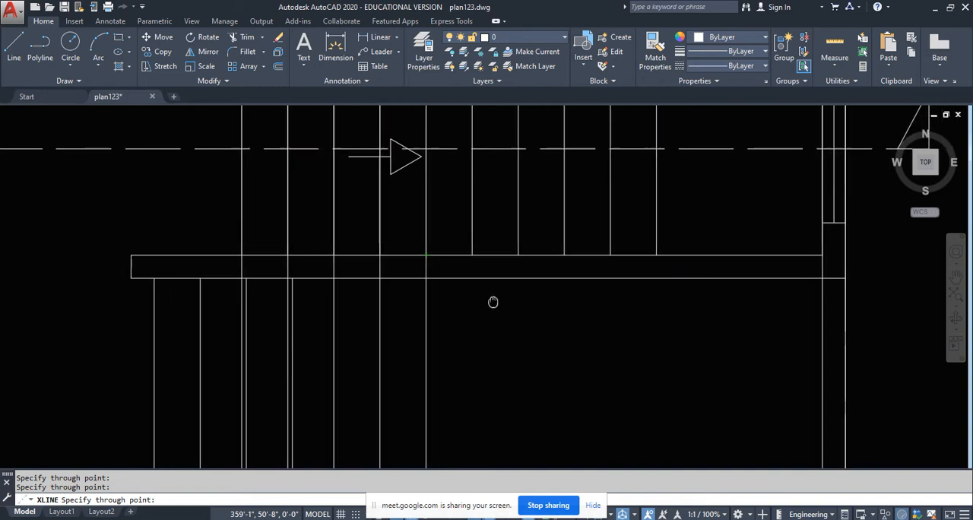
left_click(470, 257)
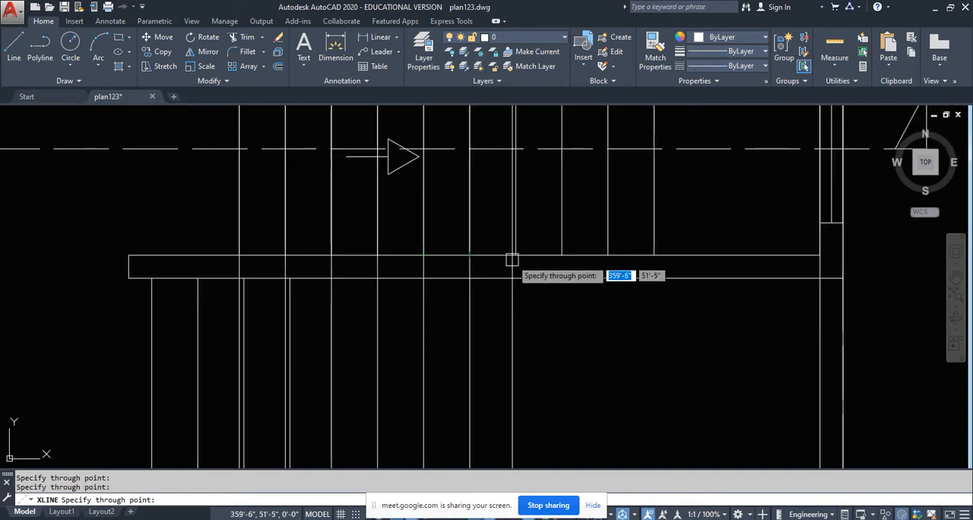
left_click(516, 257)
left_click(562, 257)
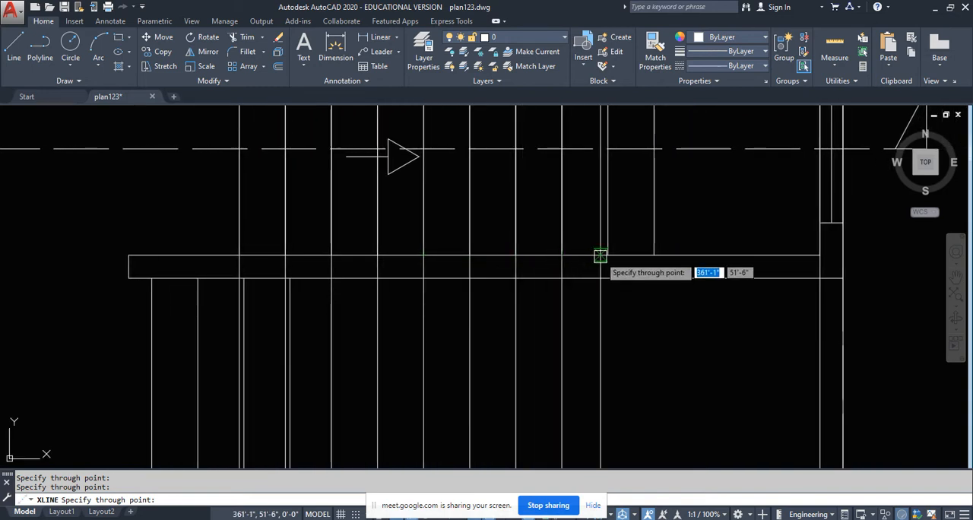
left_click(607, 257)
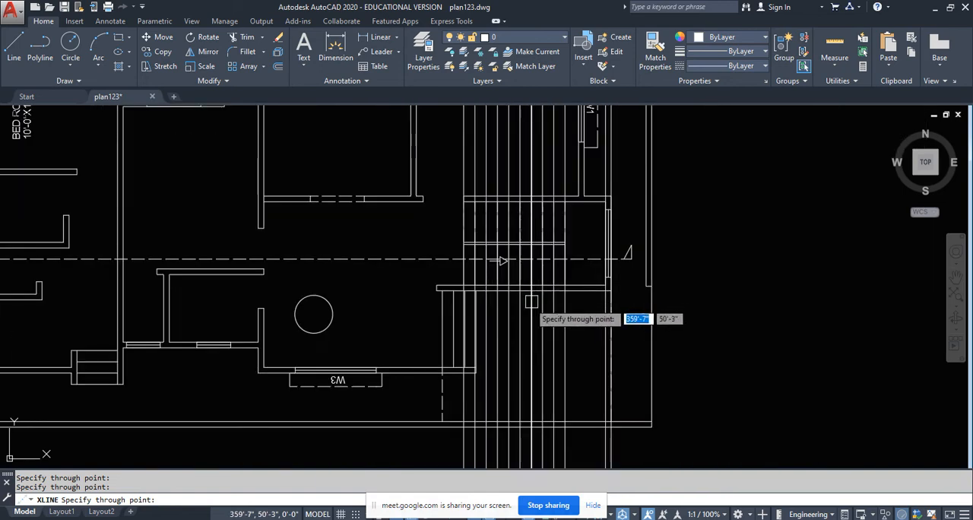
scroll(540, 298, "down", 5)
key("Escape")
scroll(499, 259, "down", 6)
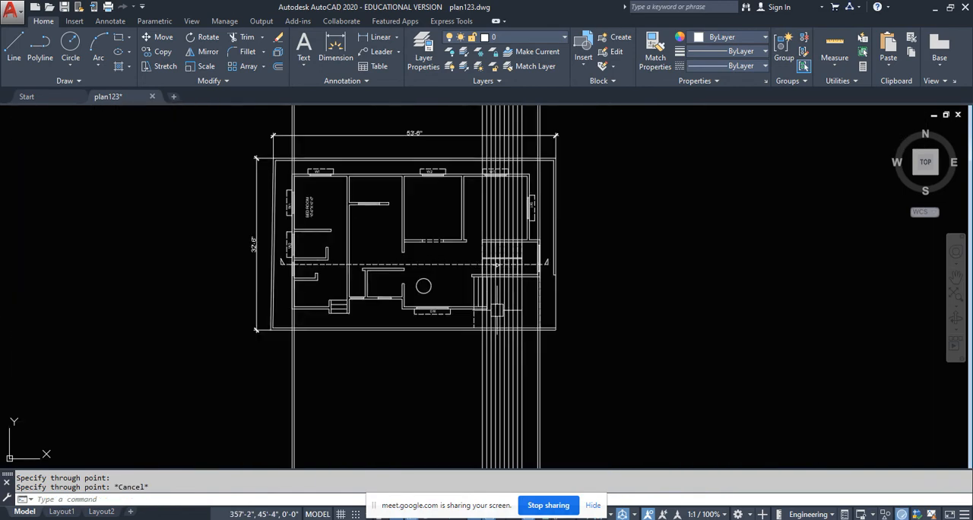
scroll(500, 333, "up", 5)
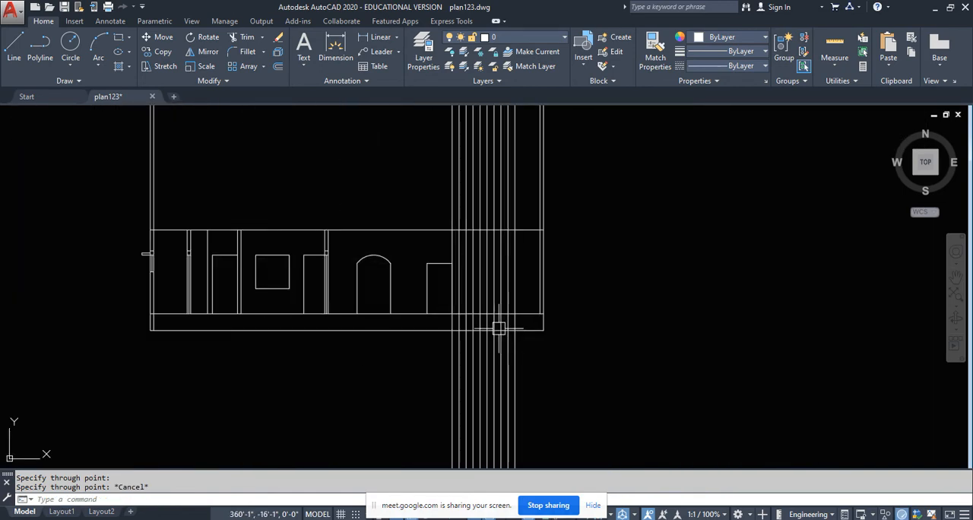
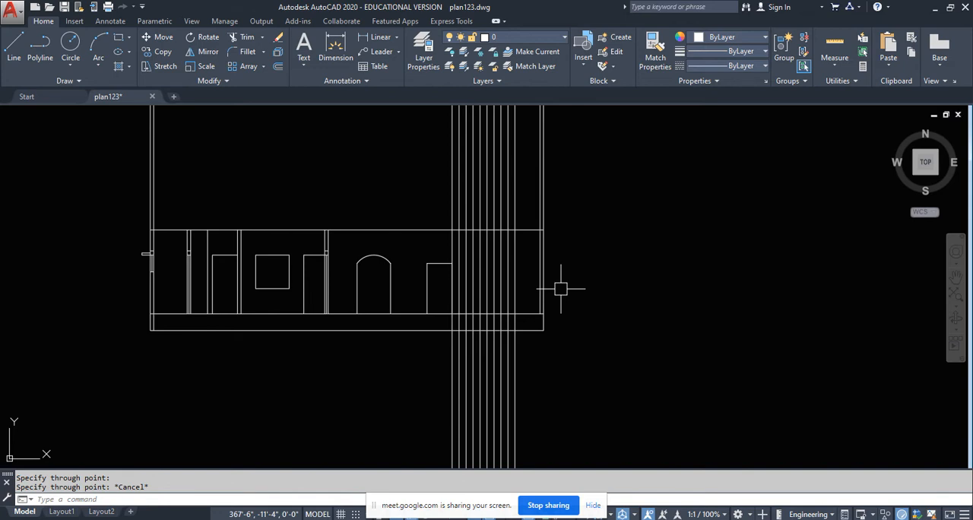
scroll(380, 309, "up", 3)
left_click(296, 320)
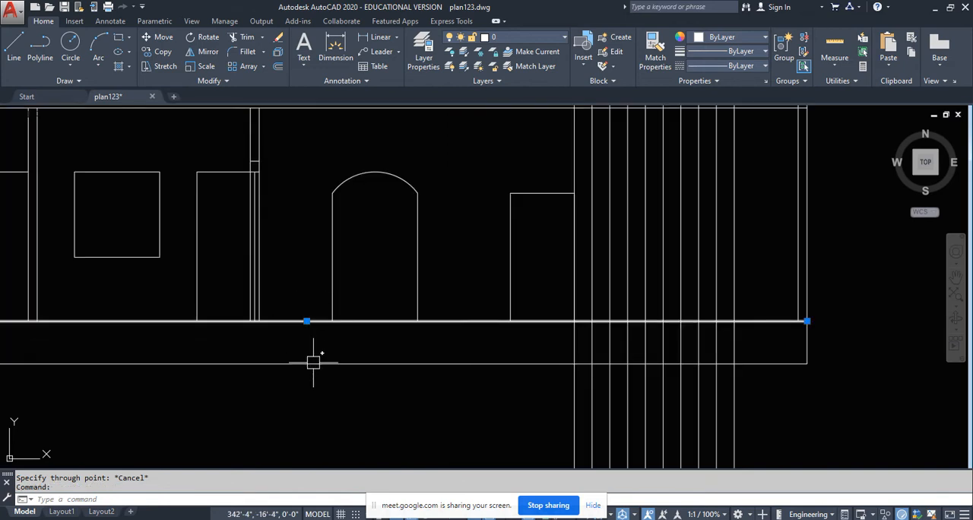
scroll(325, 348, "down", 2)
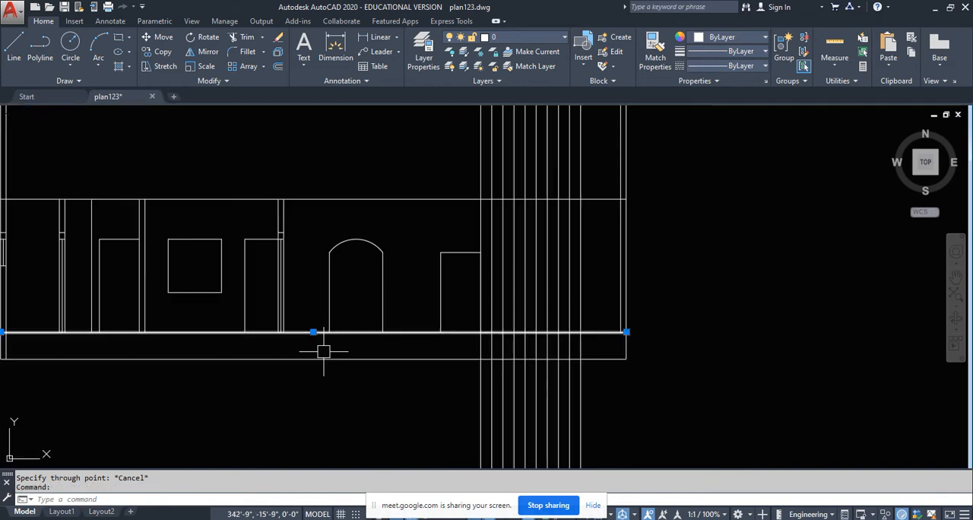
left_click(361, 200)
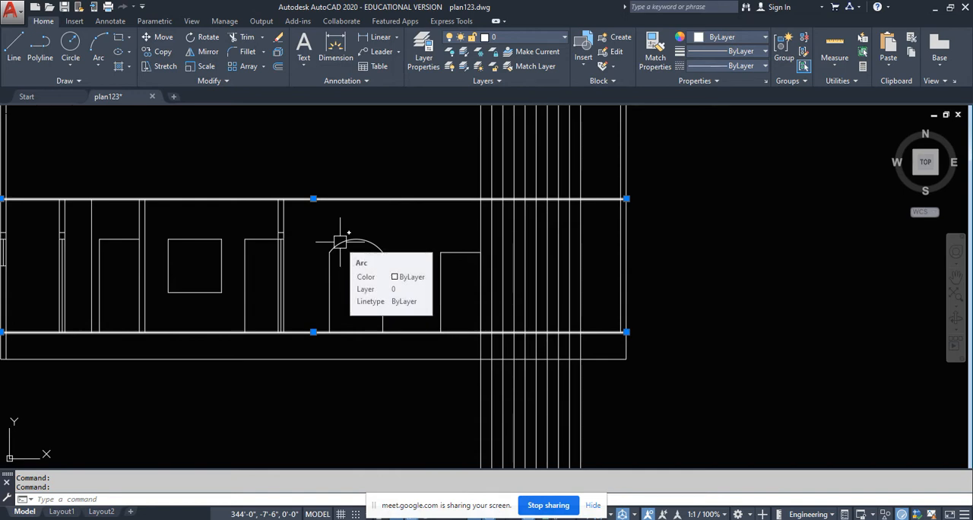
key("Escape")
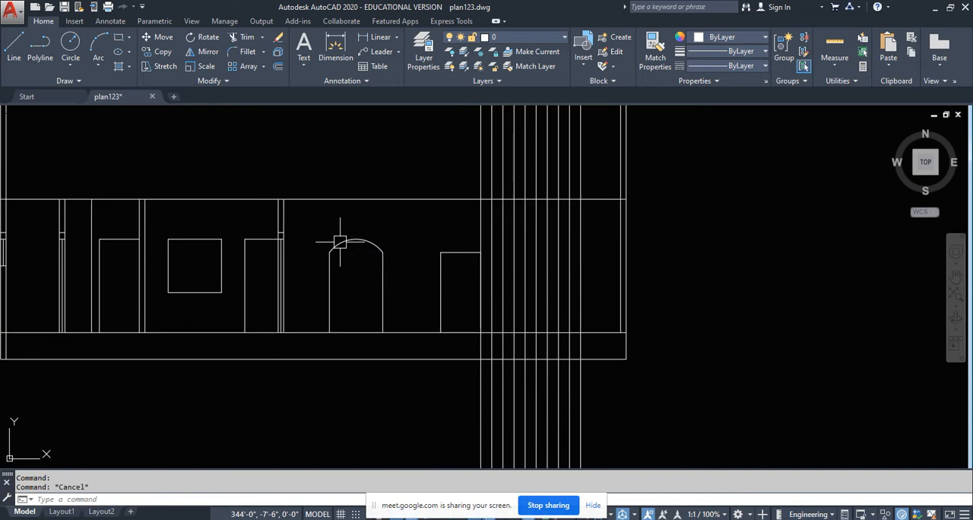
left_click(313, 331)
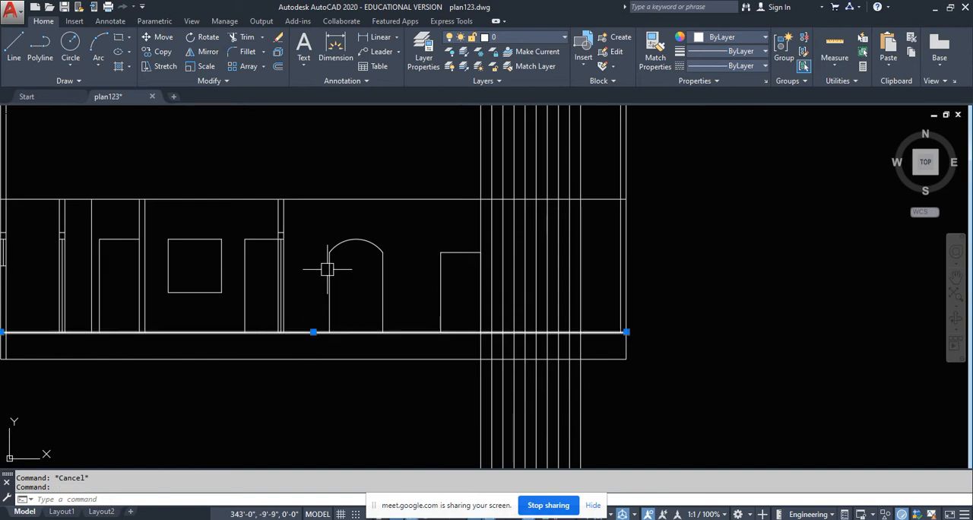
left_click(330, 200)
key("Escape")
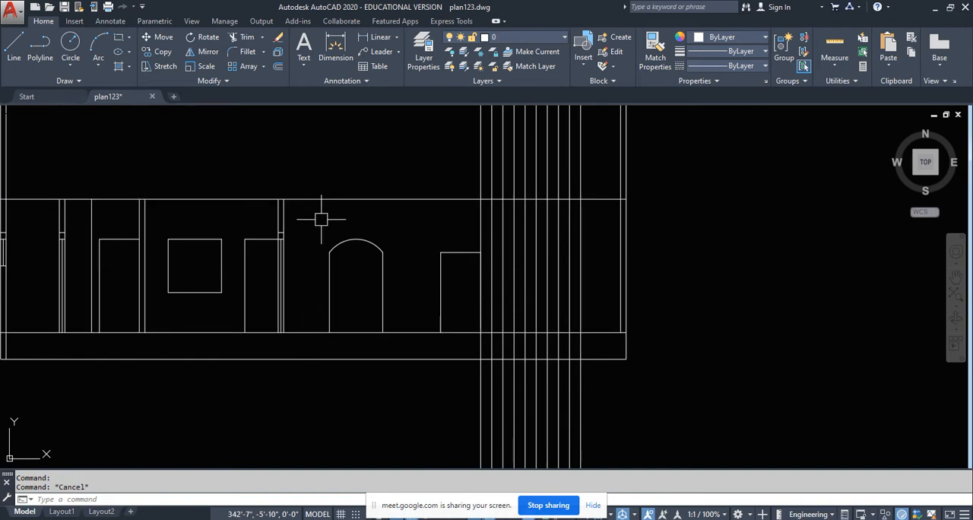
- Trim the projected stair lines below the section's floor line, using the floor and ceiling lines as cutting edges
type("tr")
key("Return")
left_click(322, 200)
left_click(296, 332)
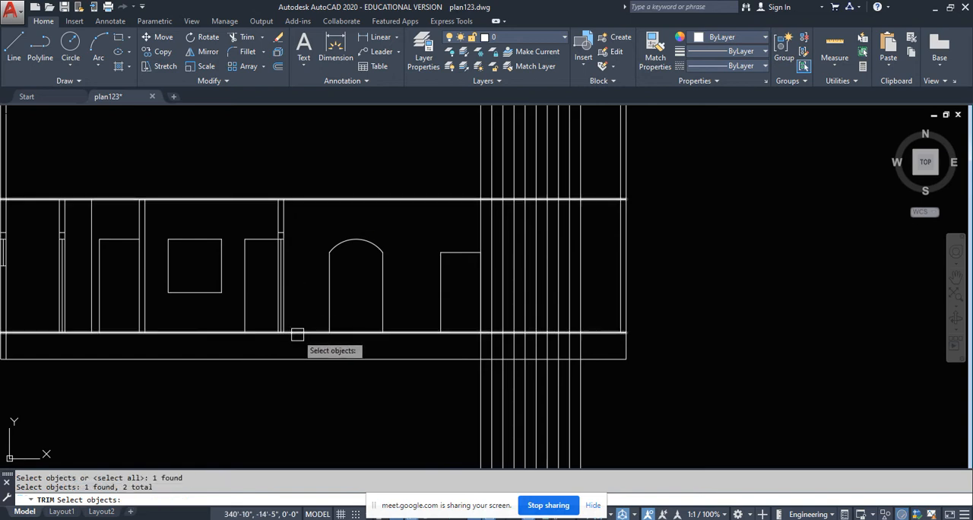
scroll(355, 279, "down", 4)
key("Return")
left_click(508, 321)
left_click(327, 352)
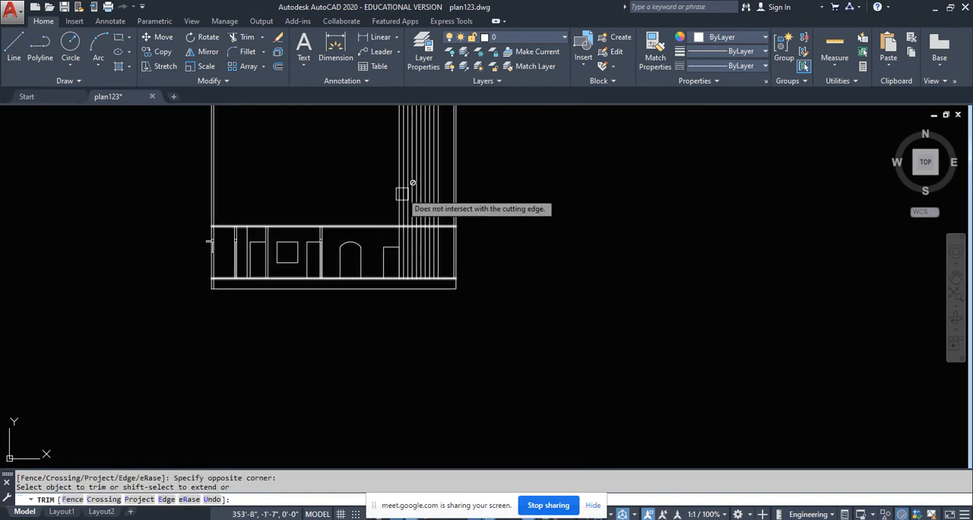
- Trim the projected stair lines above the section's ceiling line
scroll(517, 255, "up", 7)
left_click(560, 204)
left_click(330, 252)
scroll(365, 259, "down", 6)
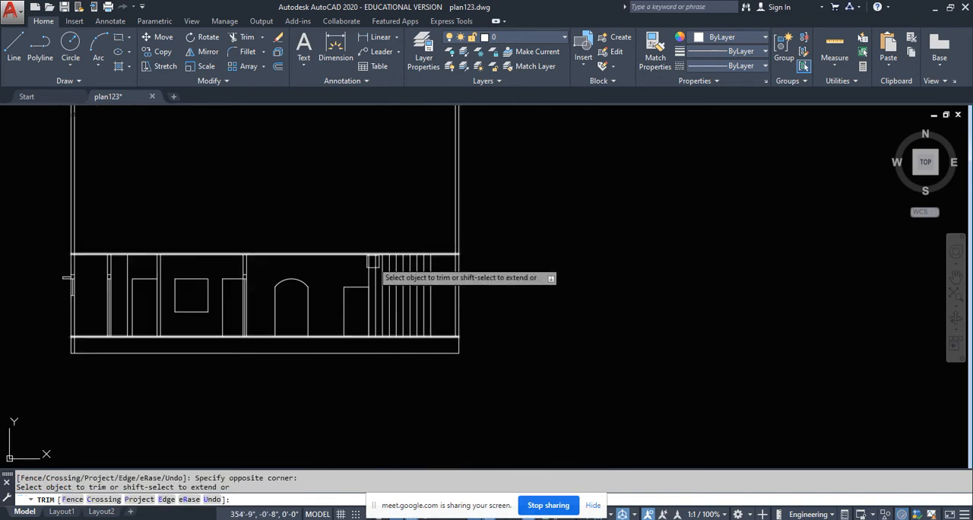
key("Return")
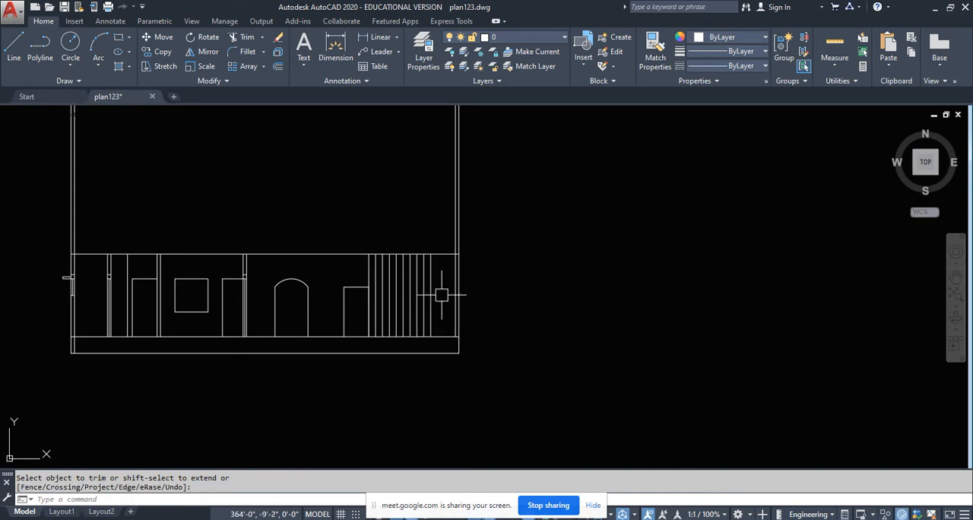
- Add a linear dimension across the plan's stair landing, from the last tread line to the east wall's inner face
left_click(368, 39)
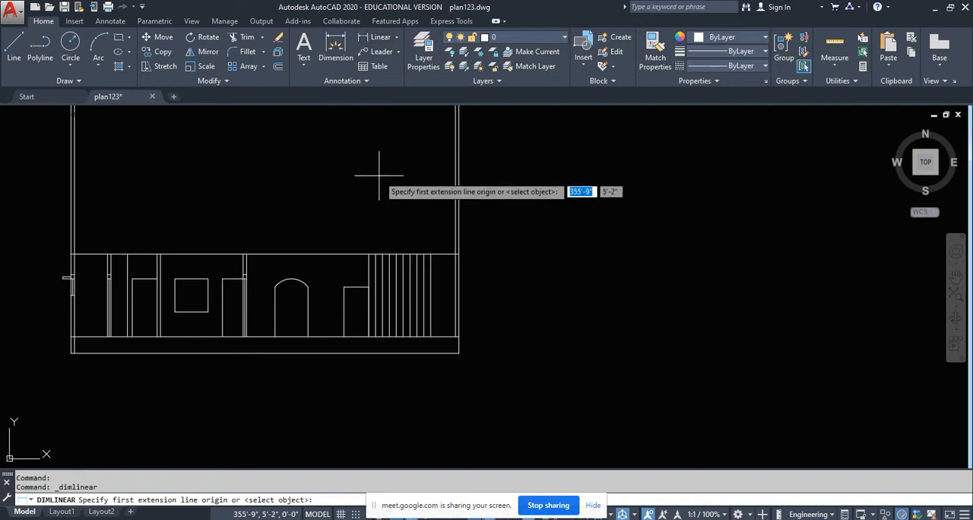
middle_click_drag(380, 170, 386, 421)
scroll(397, 347, "down", 4)
scroll(426, 242, "up", 7)
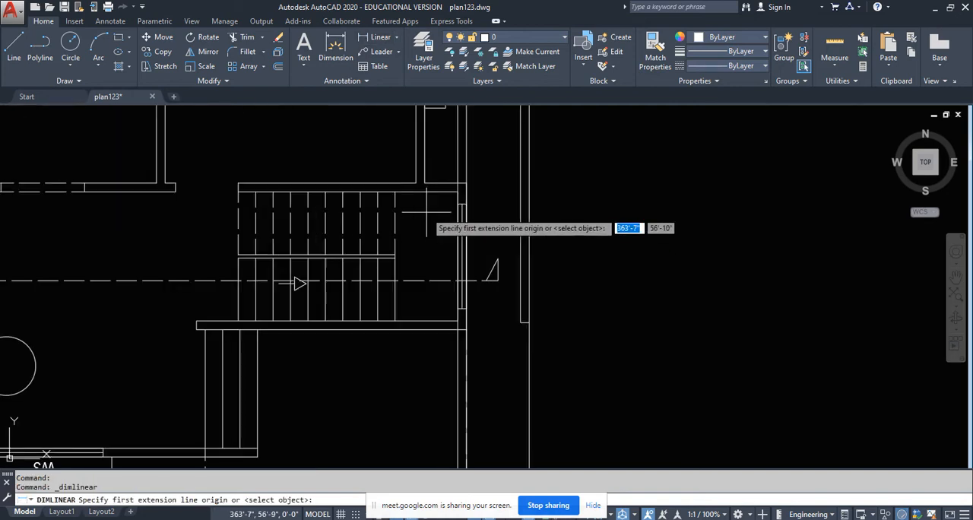
left_click(394, 223)
left_click(458, 223)
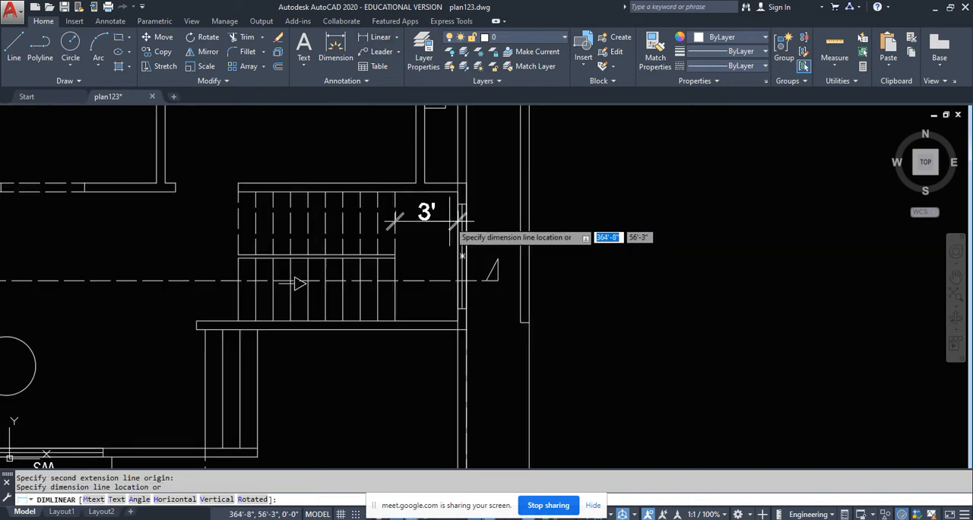
left_click(458, 221)
- Dimension the section's landing between the last stair line and the east wall's inner face, and erase that dimension
scroll(446, 199, "down", 7)
middle_click_drag(448, 359, 429, 173)
scroll(420, 357, "up", 6)
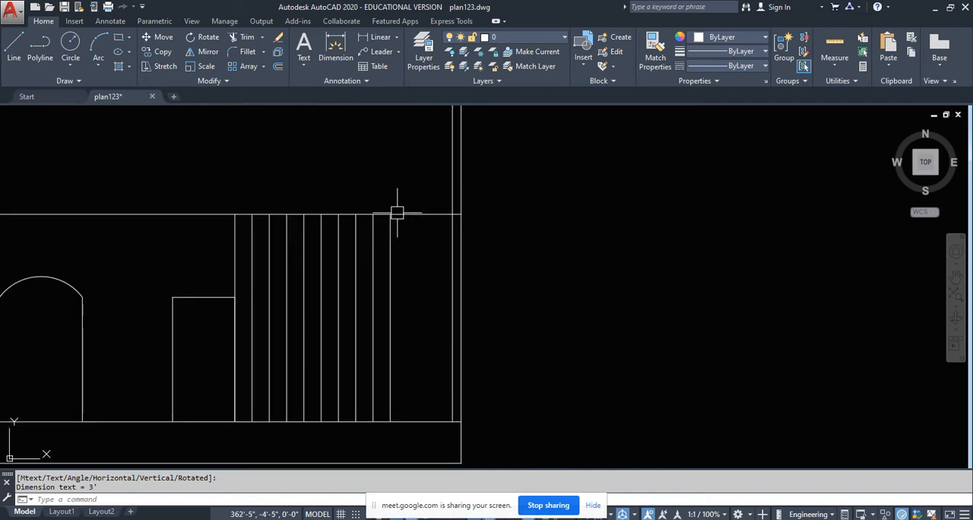
right_click(389, 190)
left_click(415, 197)
left_click(390, 309)
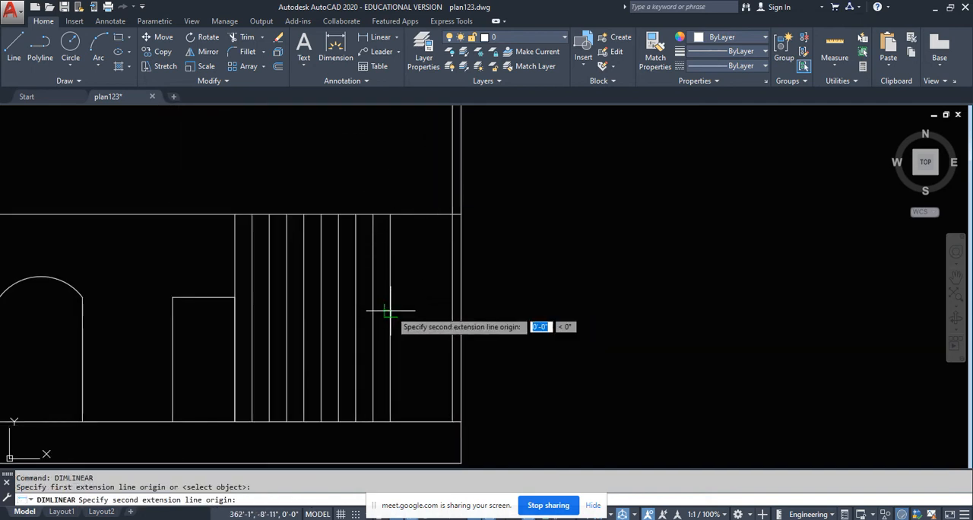
left_click(444, 309)
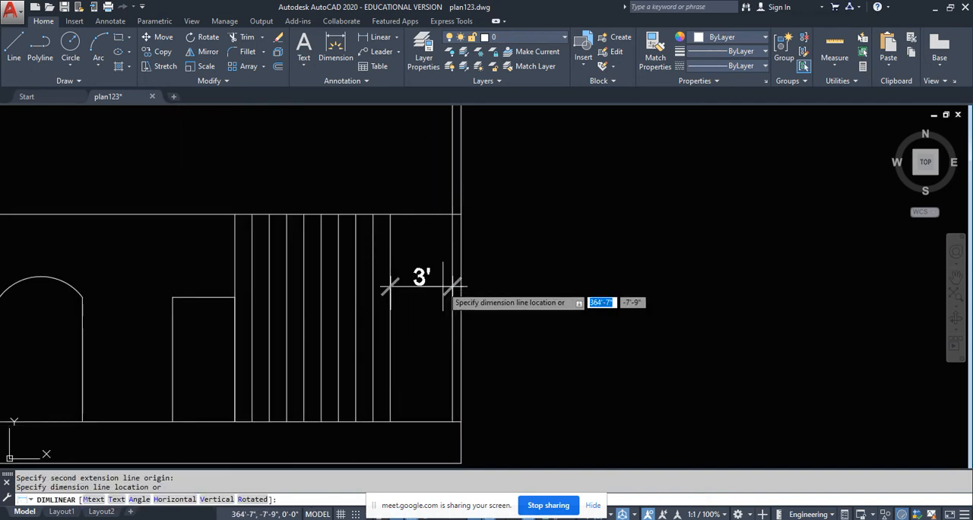
left_click(452, 287)
key("Escape")
left_click(431, 310)
left_click(422, 266)
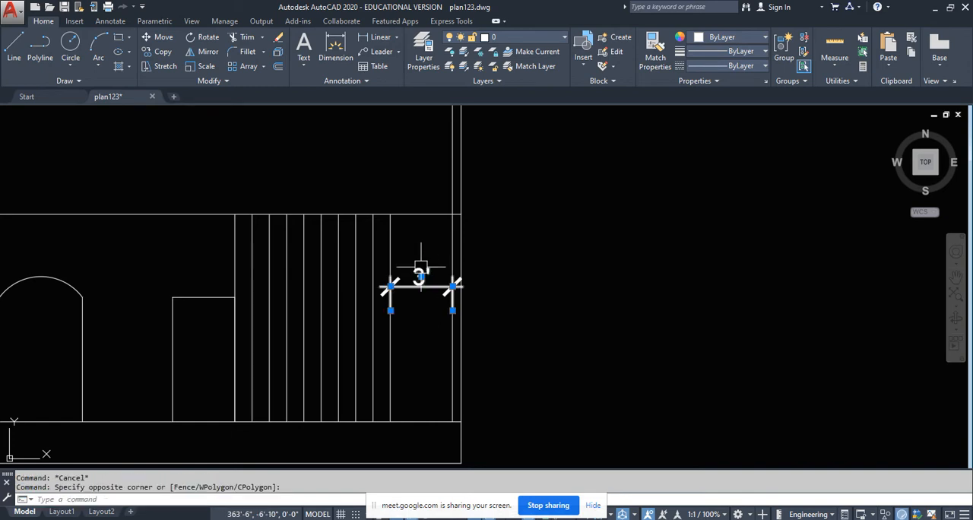
key("Delete")
scroll(421, 271, "down", 5)
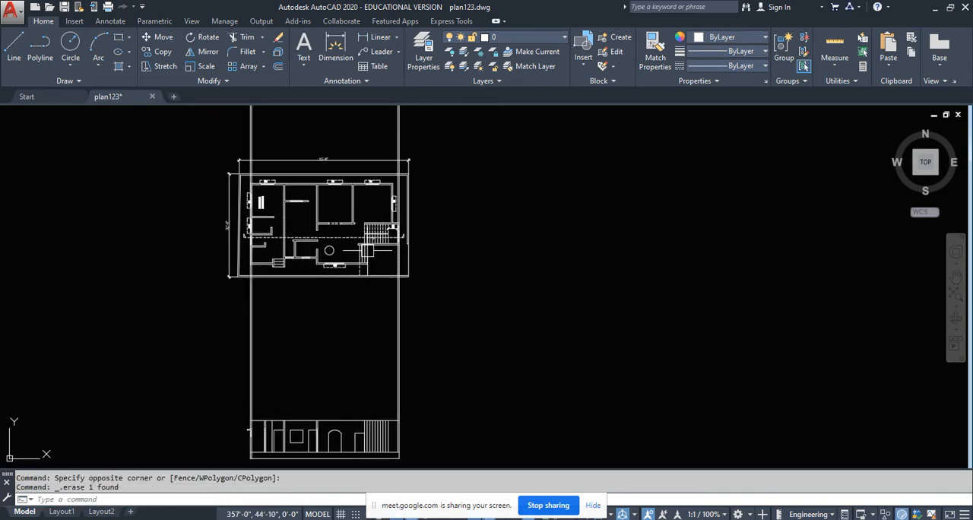
scroll(428, 266, "up", 4)
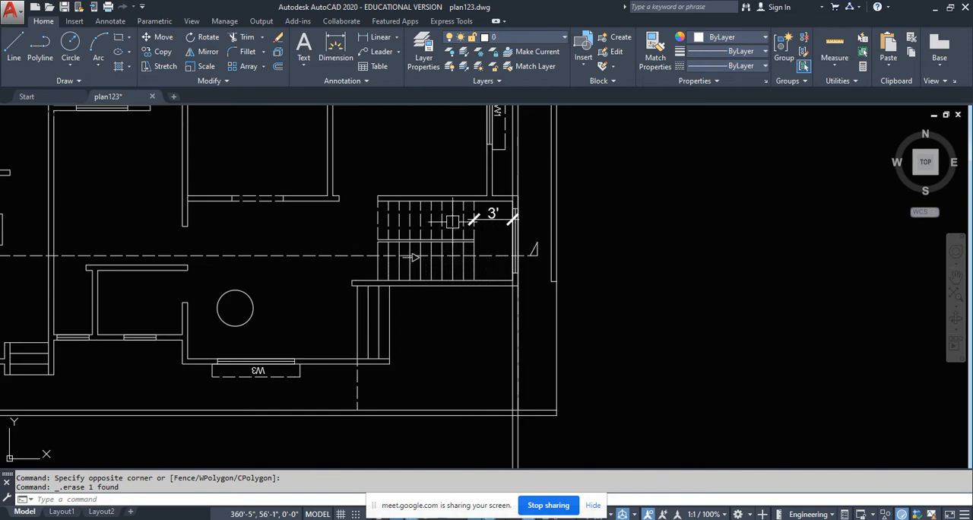
scroll(390, 219, "down", 5)
scroll(391, 380, "up", 7)
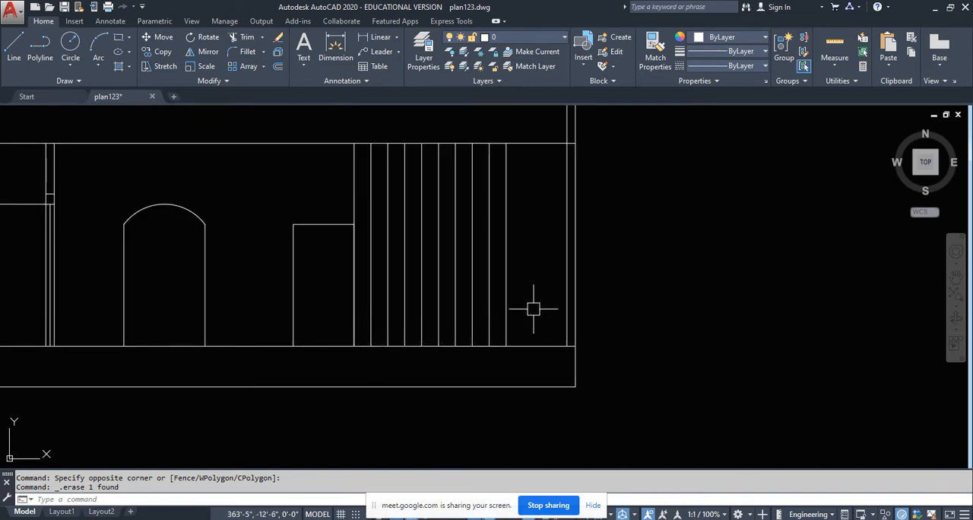
key("Escape")
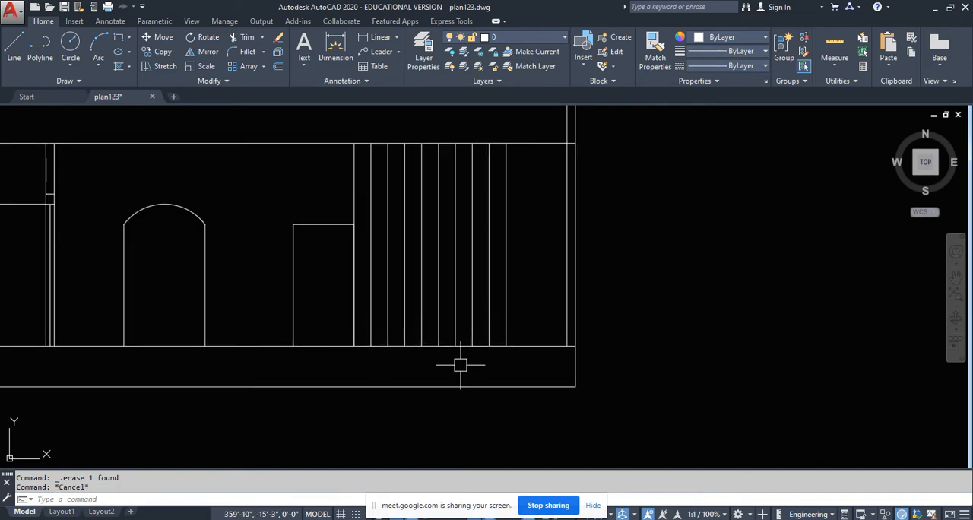
- Draw the first stair step from the floor line with a 6-inch riser and a tread reaching the second stair line
left_click(14, 47)
scroll(334, 339, "up", 2)
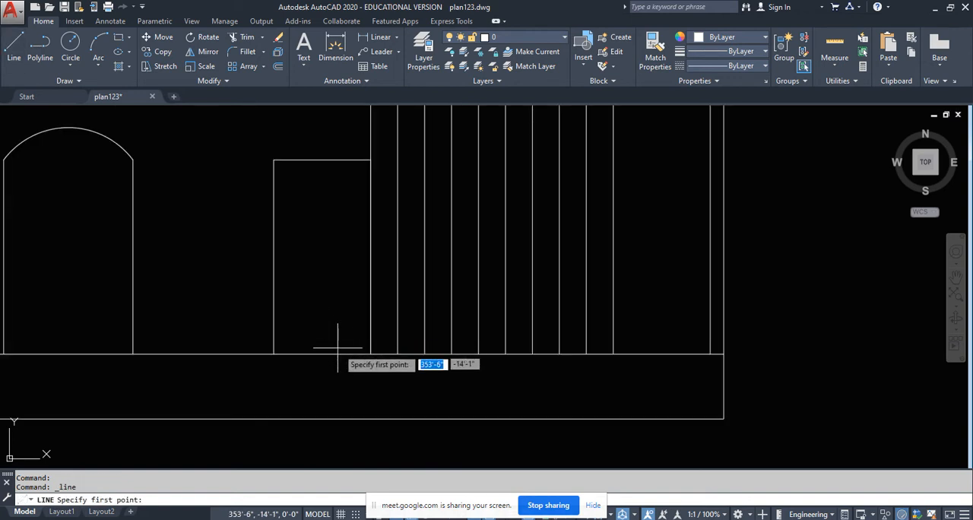
left_click(370, 353)
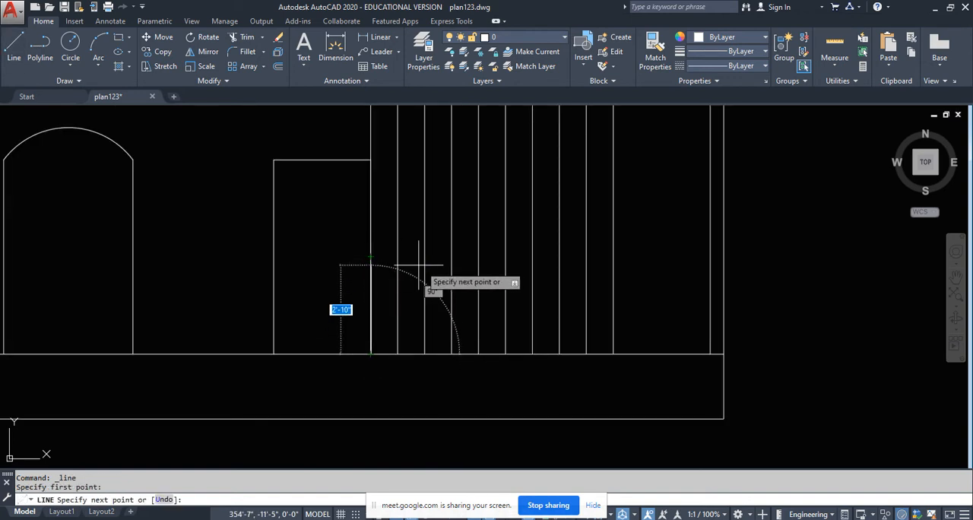
type("6")
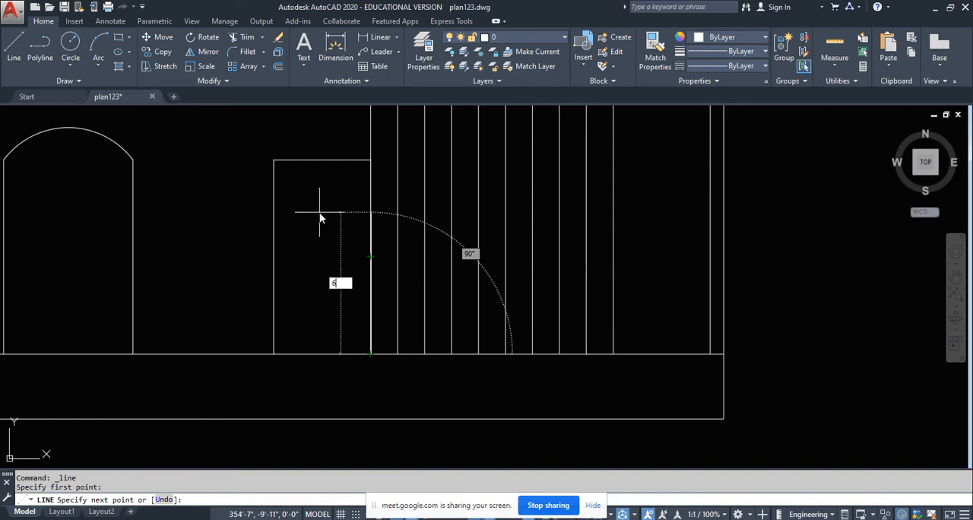
key("Return")
scroll(385, 368, "up", 4)
scroll(385, 367, "up", 2)
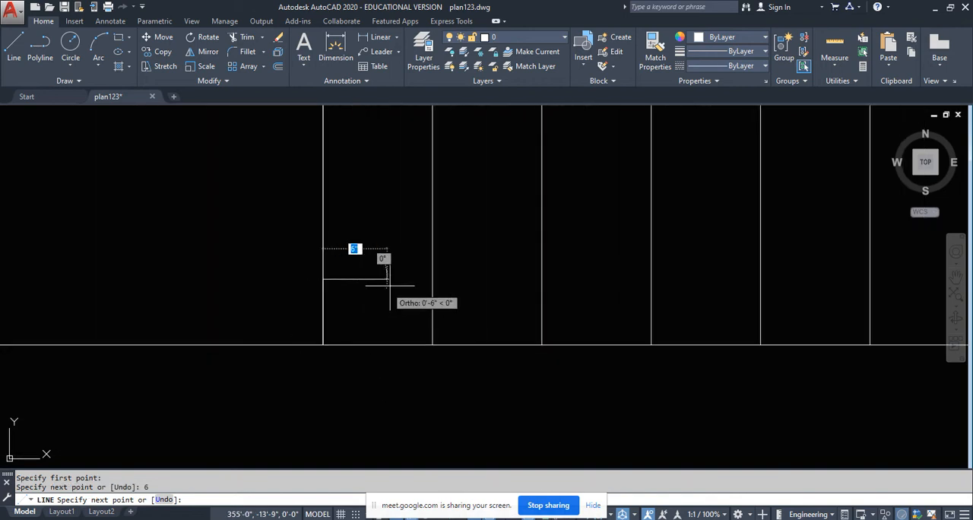
left_click(432, 279)
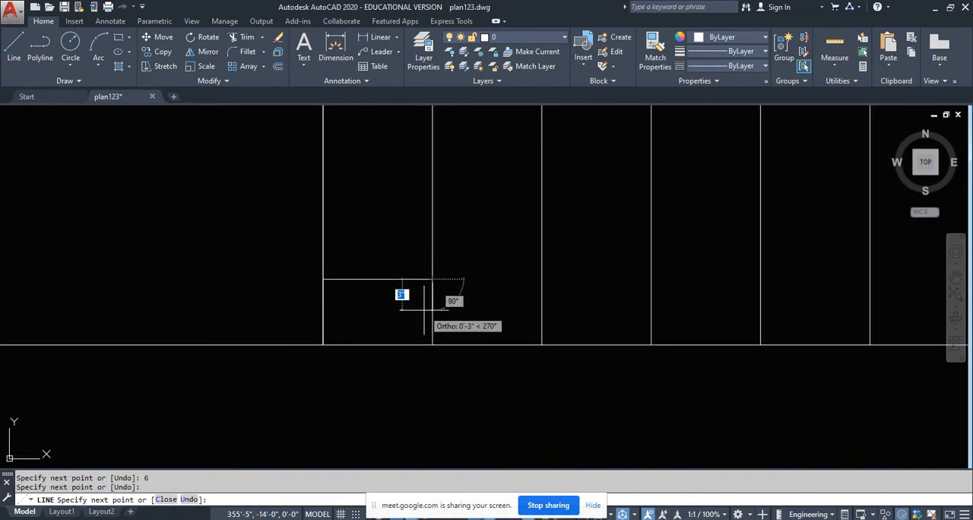
key("Escape")
- Copy the first riser and tread twice up the stair, starting each copy at the end of the previous tread
left_click(275, 245)
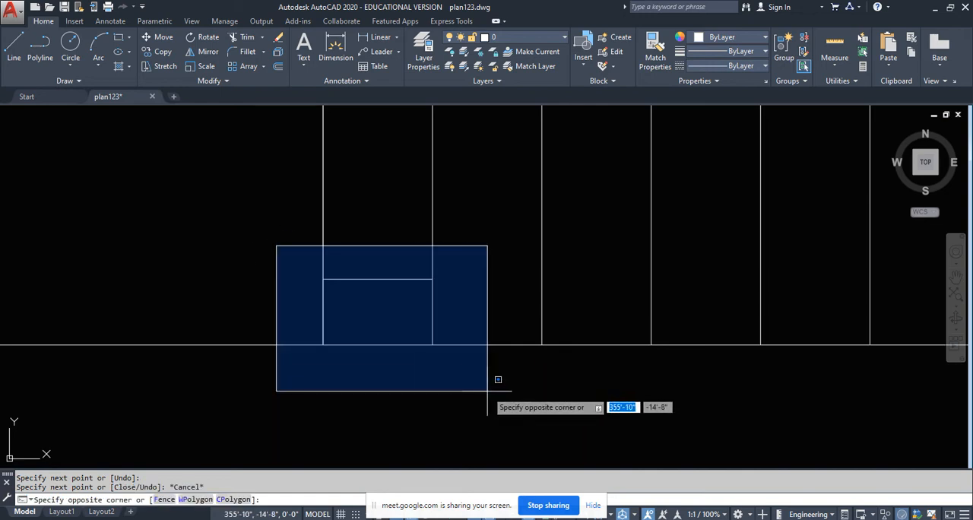
left_click(494, 399)
left_click(158, 51)
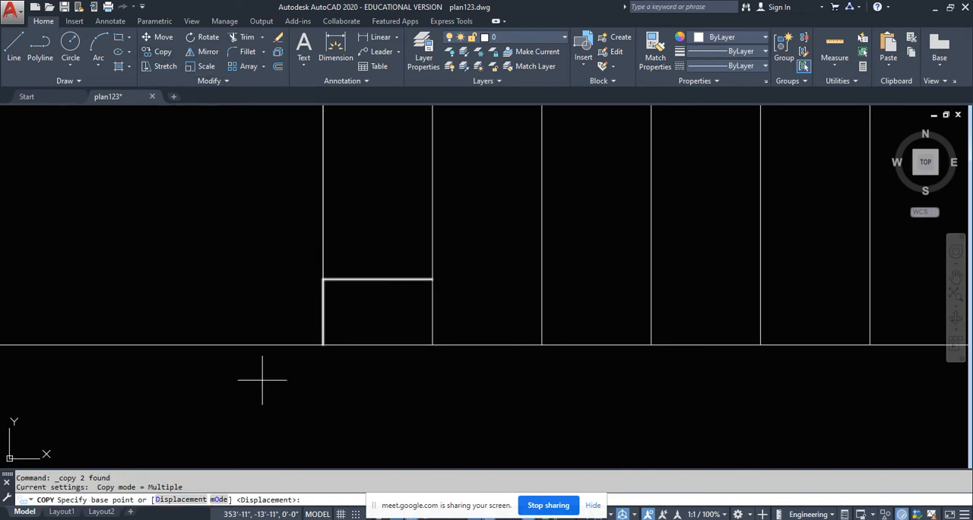
left_click(323, 344)
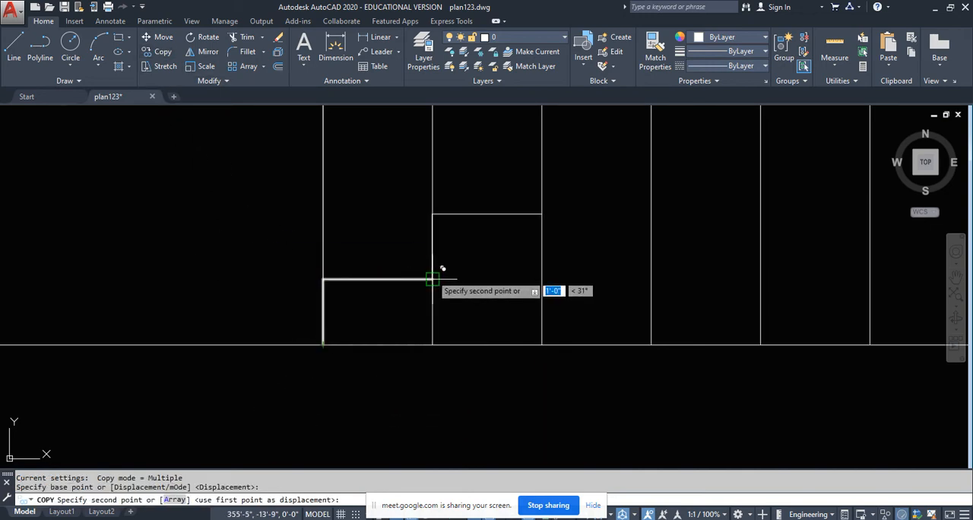
left_click(433, 279)
left_click(540, 212)
key("Escape")
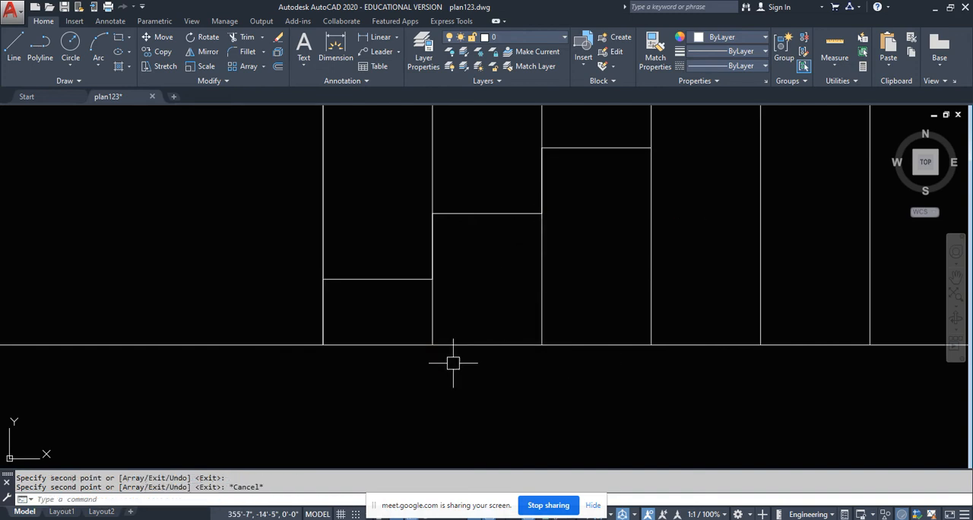
- Copy the three-step stair profile from its foot to the end of the third tread
scroll(426, 359, "down", 2)
left_click(340, 216)
left_click(570, 402)
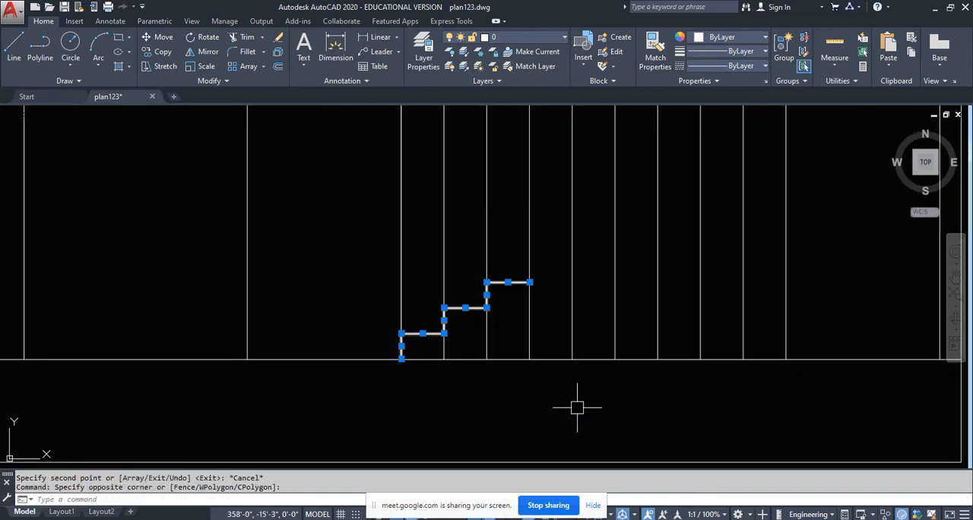
left_click(157, 51)
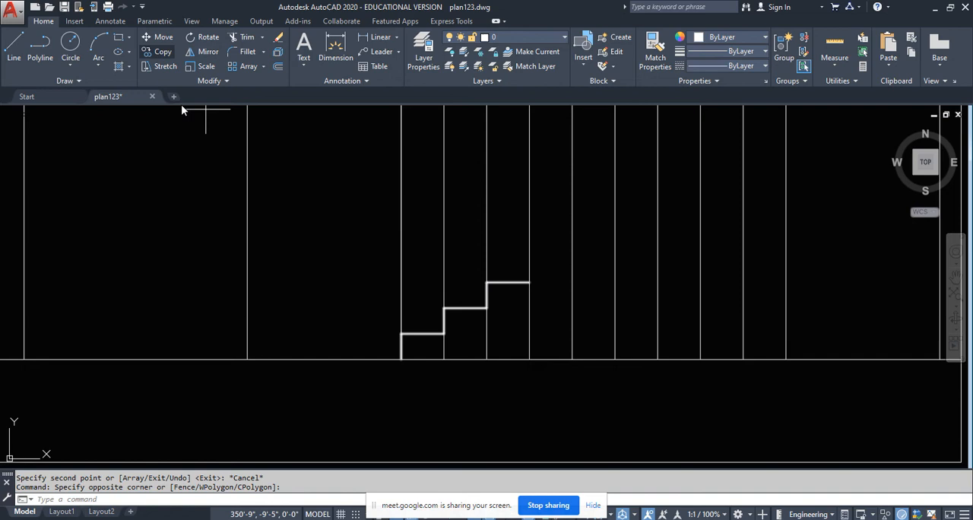
left_click(401, 358)
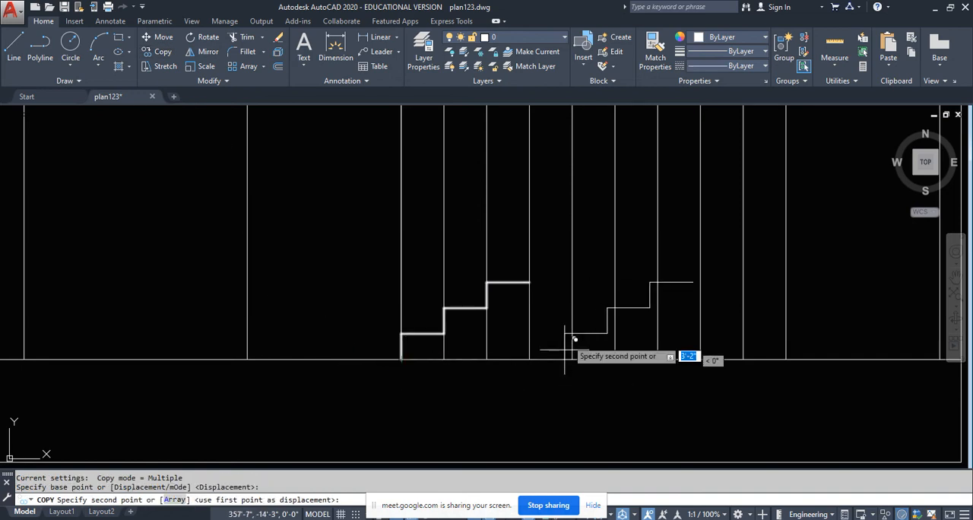
left_click(530, 282)
key("Escape")
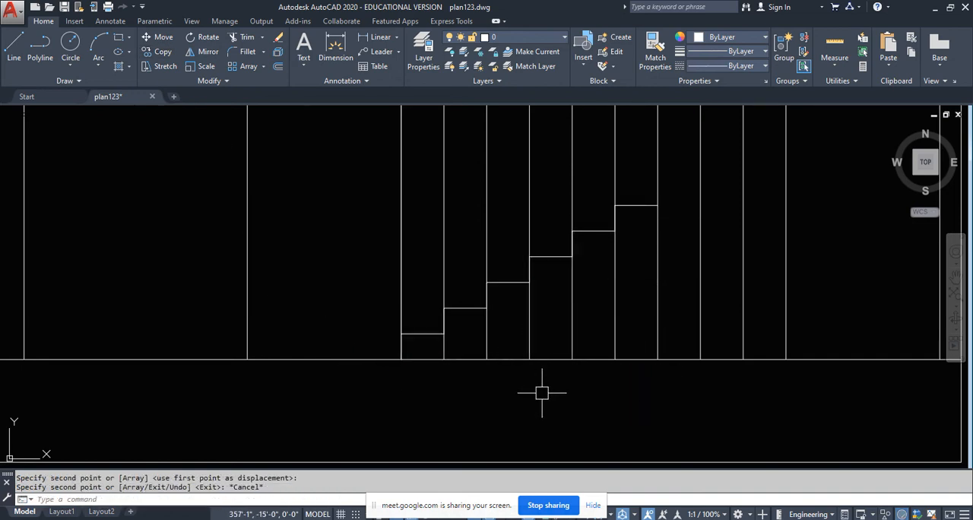
- Copy the upper three risers and treads from their foot to the end of the sixth tread
middle_click_drag(540, 391, 500, 397)
left_click(263, 186)
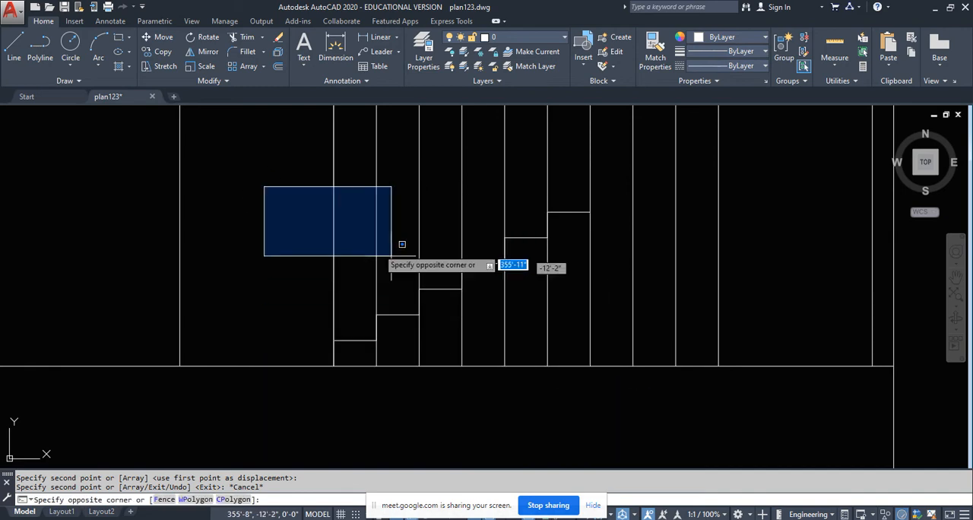
key("Escape")
mouse_move(583, 245)
middle_mouse_down()
mouse_move(515, 272)
mouse_move(488, 255)
middle_mouse_up()
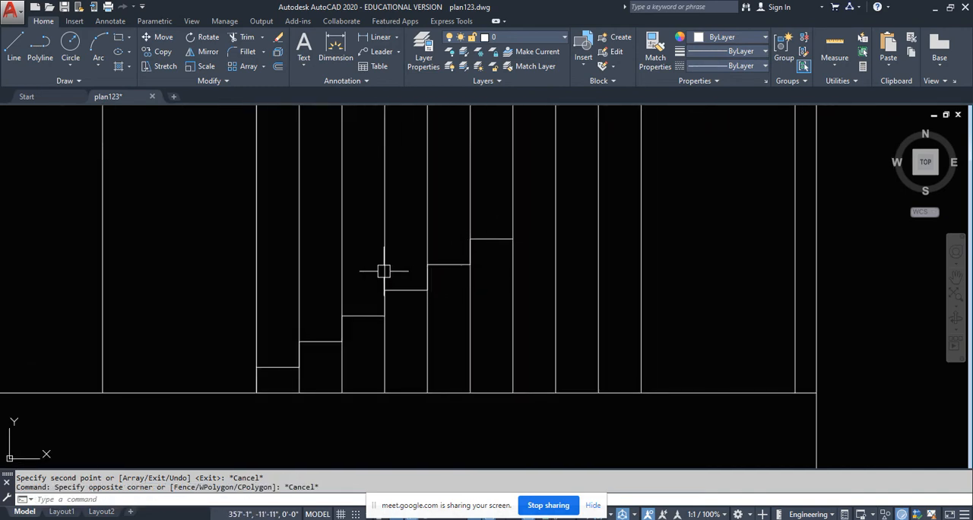
left_click(360, 206)
left_click(533, 342)
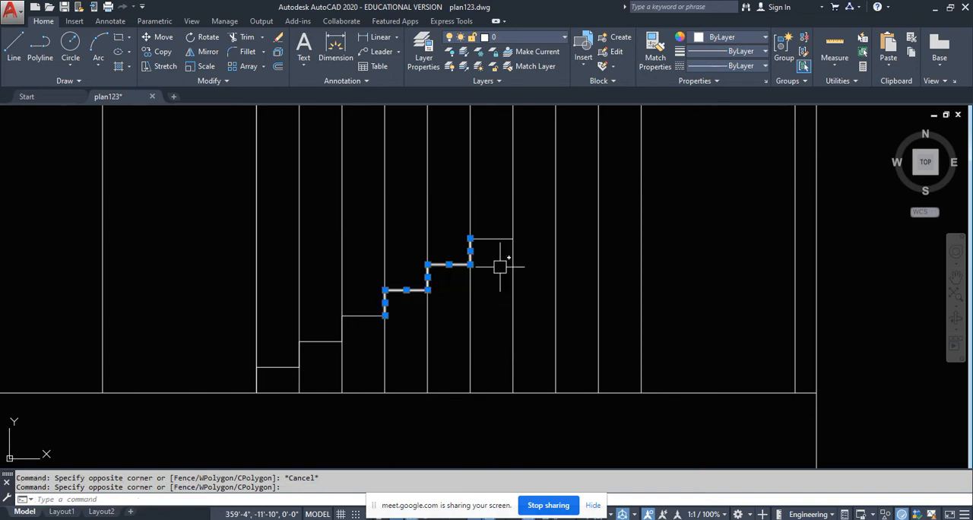
left_click(459, 202)
left_click(537, 253)
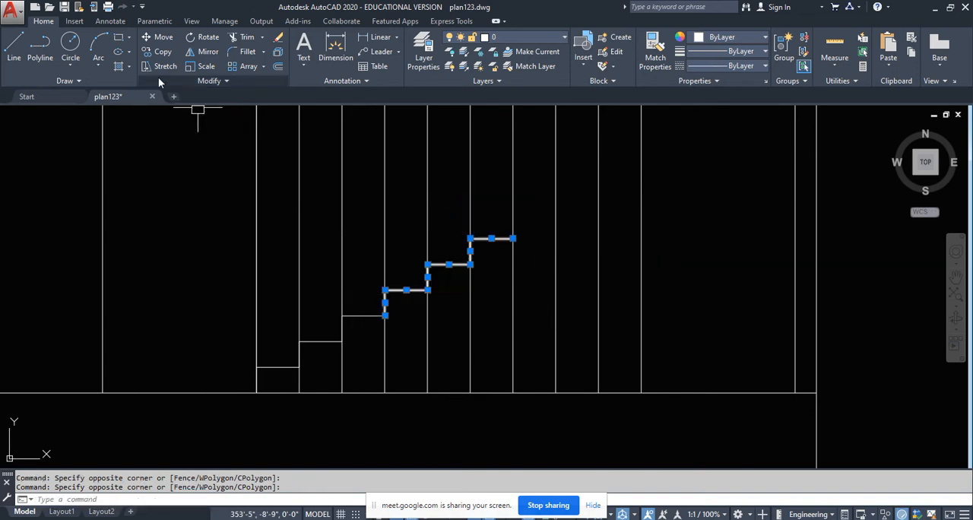
left_click(159, 52)
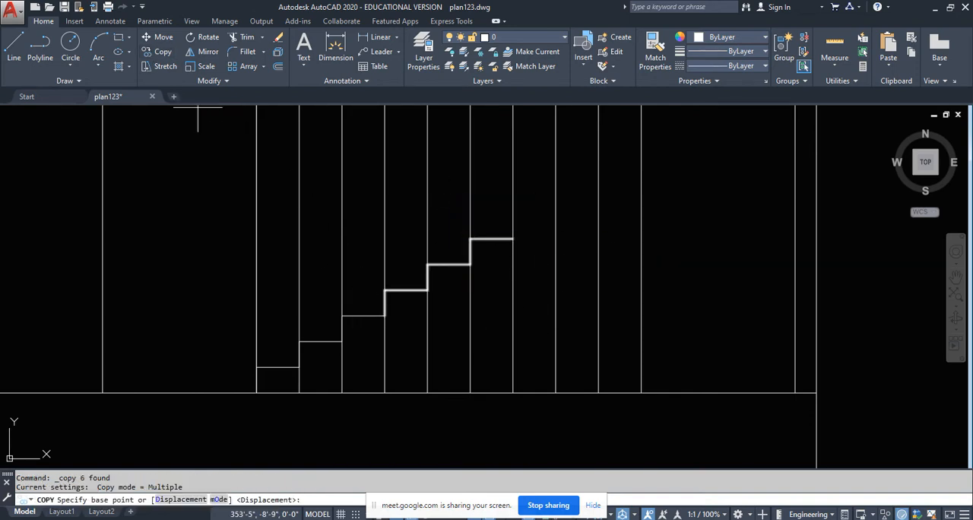
left_click(513, 239)
key("Escape")
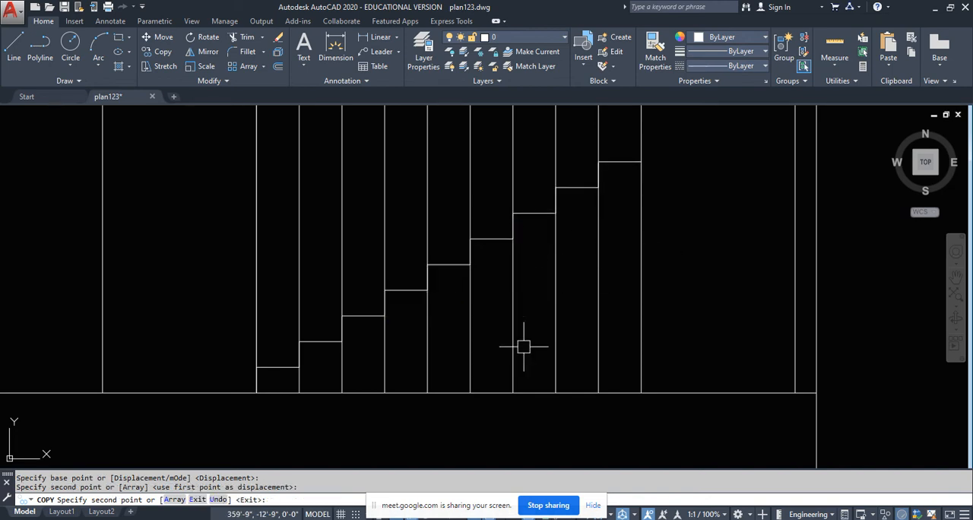
- Draw a final 6-inch riser from the end of the ninth tread and a landing line to the east wall's inner face
middle_click_drag(639, 285, 556, 354)
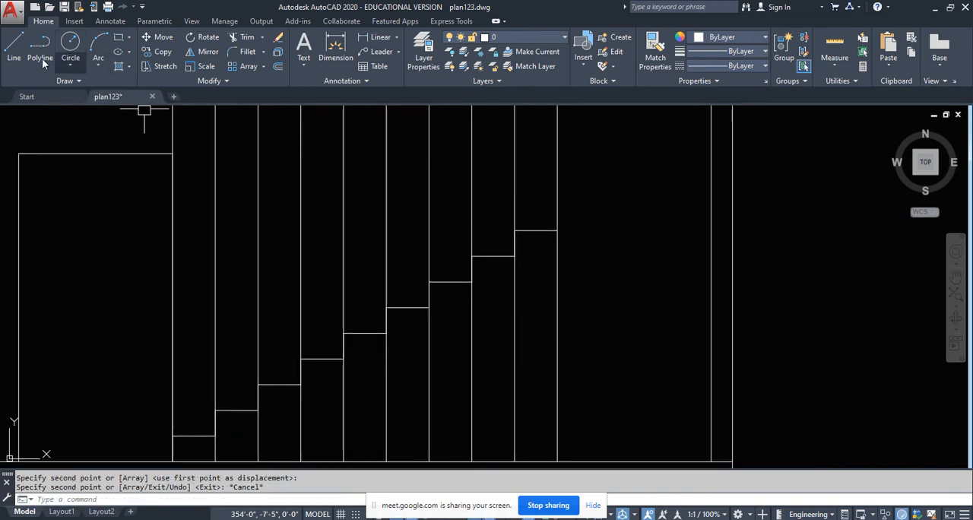
left_click(14, 48)
left_click(557, 230)
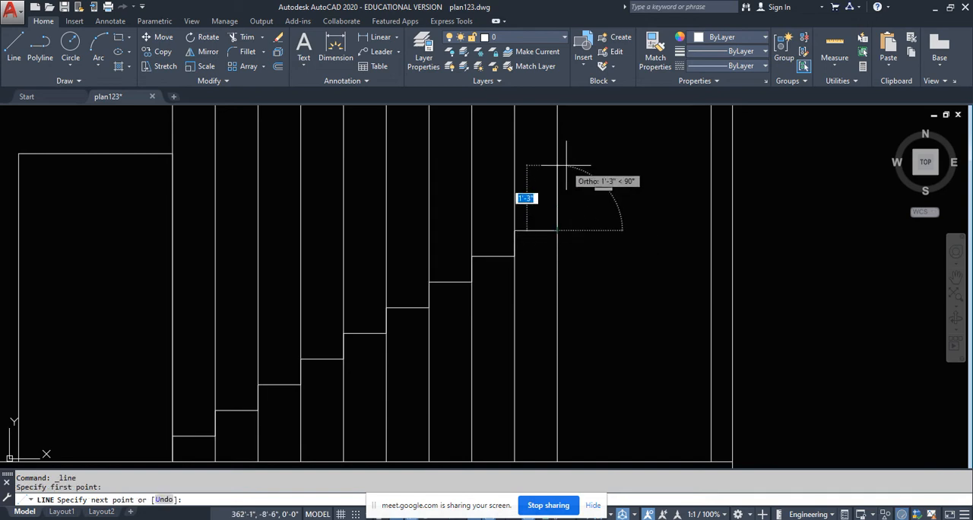
type("6")
key("Return")
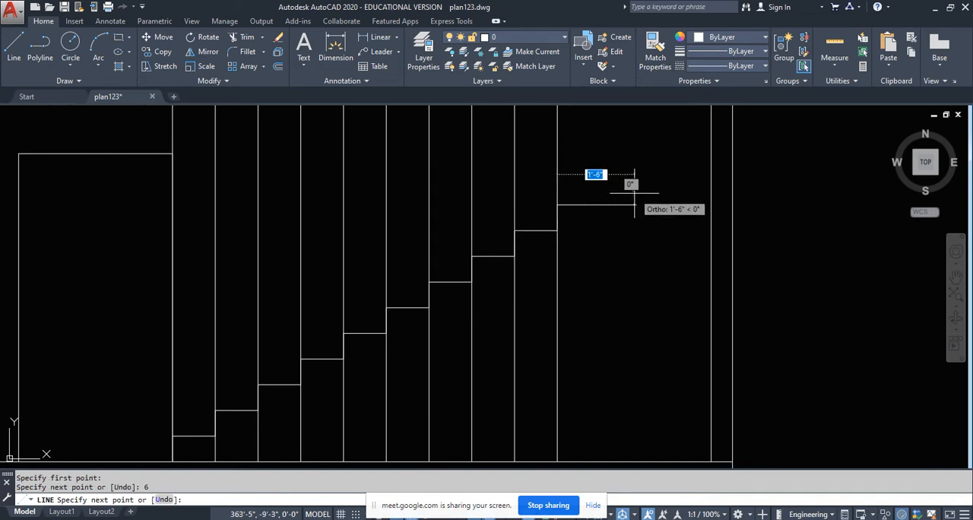
left_click(711, 204)
key("Escape")
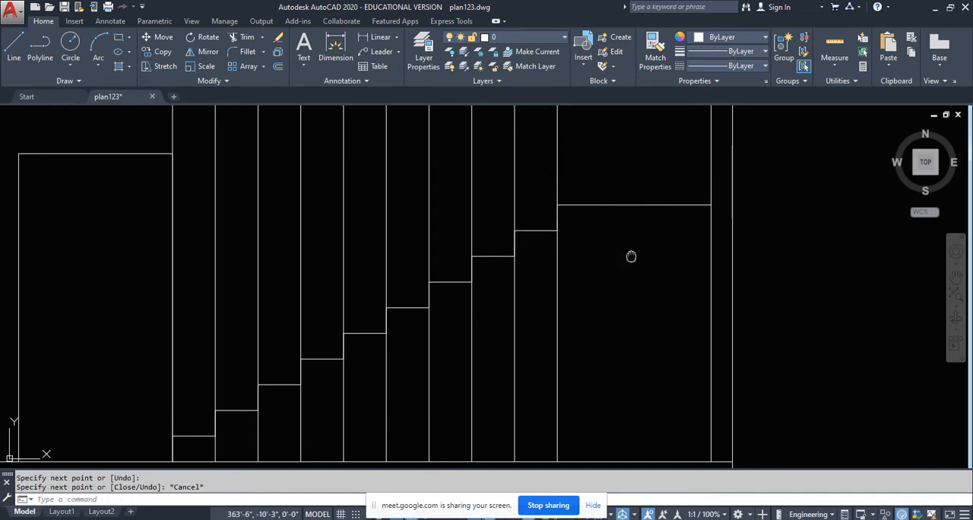
- Erase the ten vertical projection lines running through the staircase in the section
middle_click_drag(631, 256, 631, 249)
scroll(613, 276, "down", 2)
middle_click_drag(611, 293, 587, 297)
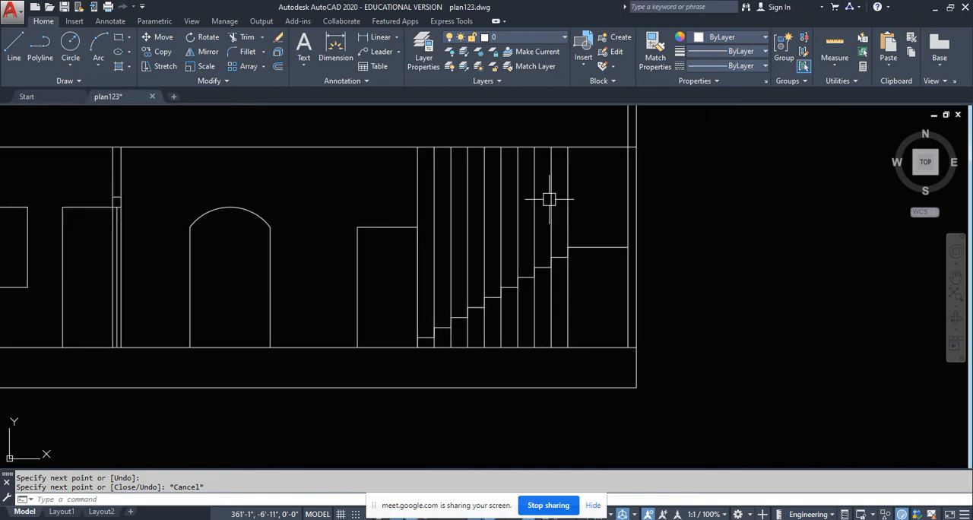
left_click(592, 155)
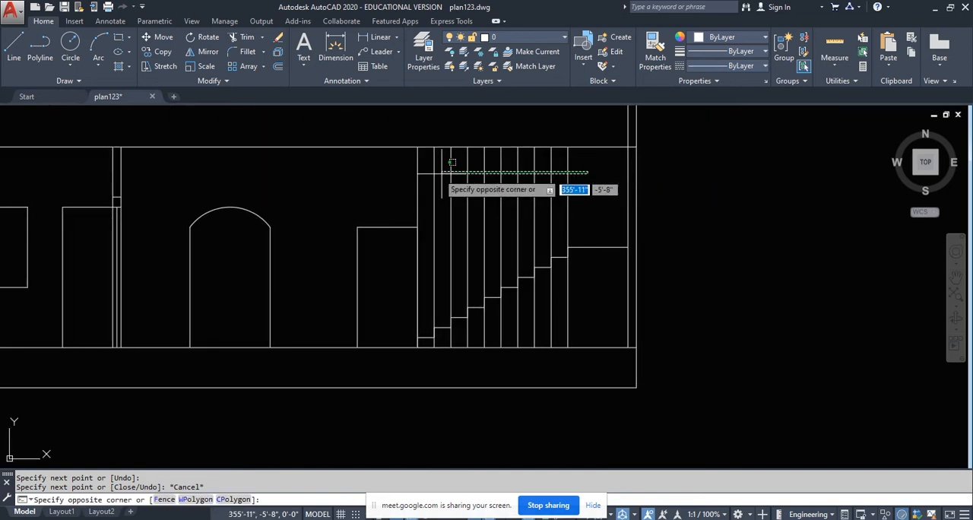
left_click(405, 172)
key("Delete")
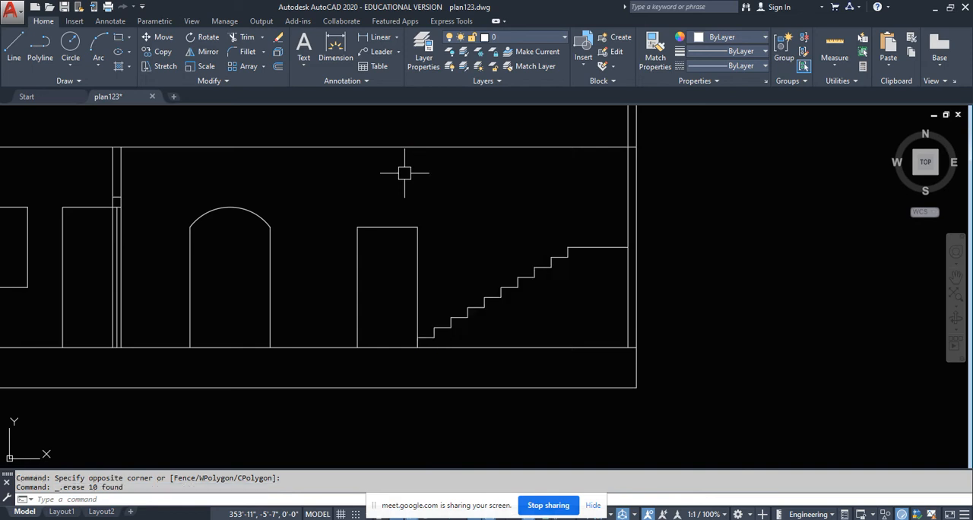
- Examine the staircase in the floor plan and compare it with the flight drawn in the section
middle_click_drag(565, 320, 561, 317)
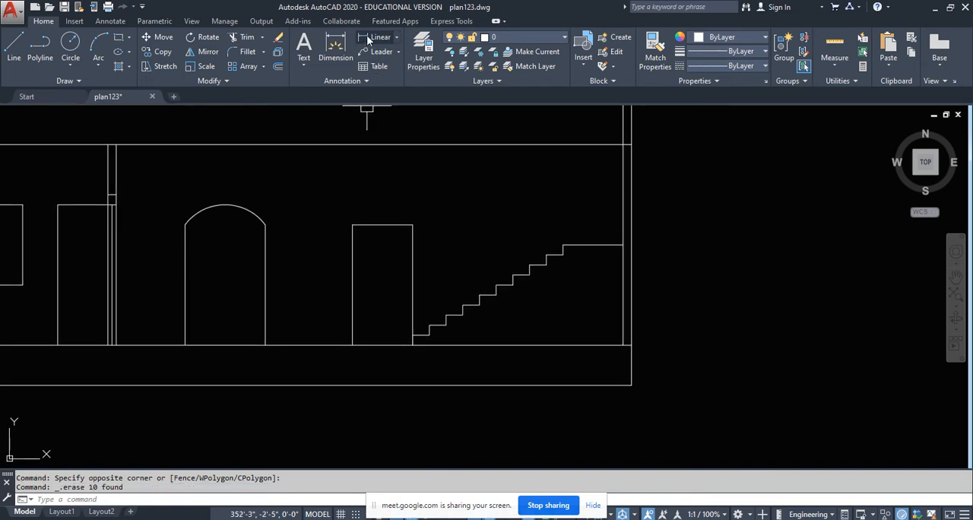
left_click(368, 40)
scroll(517, 339, "up", 1)
scroll(475, 380, "down", 5)
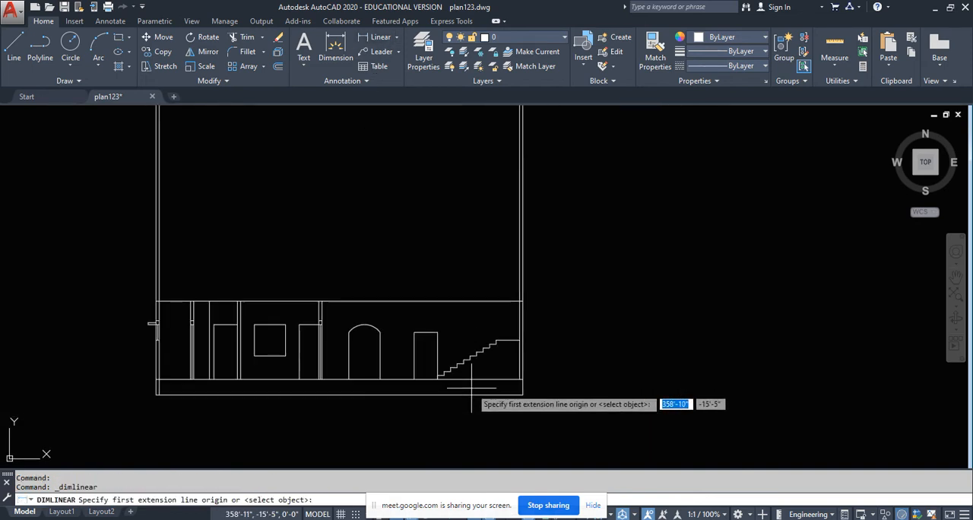
middle_click_drag(466, 253, 458, 445)
scroll(457, 445, "down", 2)
scroll(454, 196, "up", 4)
key("Escape")
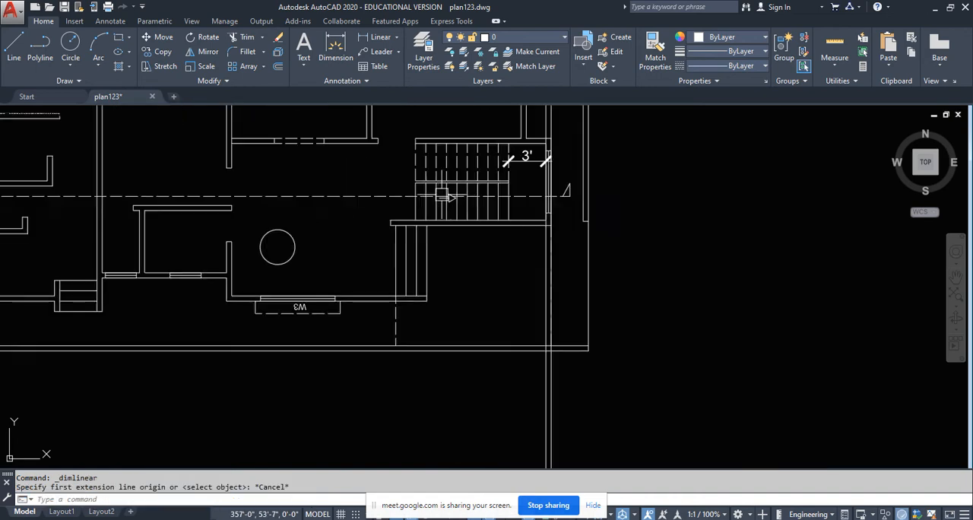
scroll(440, 197, "up", 2)
scroll(477, 158, "down", 4)
middle_click_drag(482, 275, 484, 153)
scroll(480, 242, "down", 2)
middle_click_drag(484, 397, 479, 320)
scroll(483, 368, "up", 4)
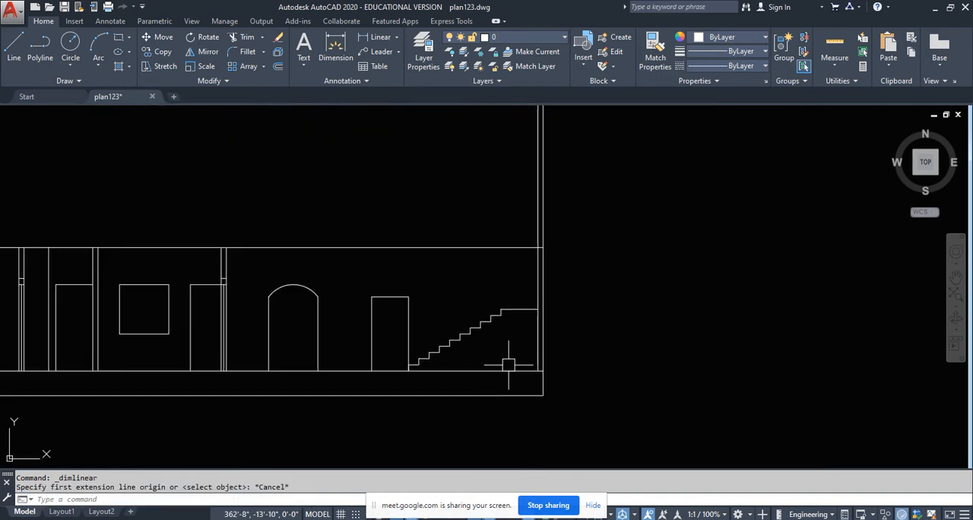
- Dimension the vertical height between the landing line and the floor line in the section
left_click(380, 36)
scroll(494, 381, "up", 2)
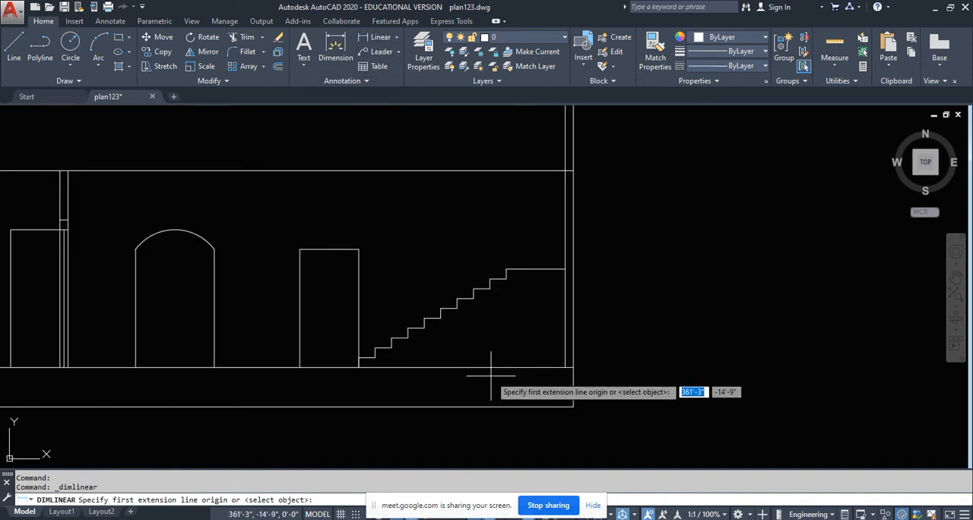
left_click(536, 269)
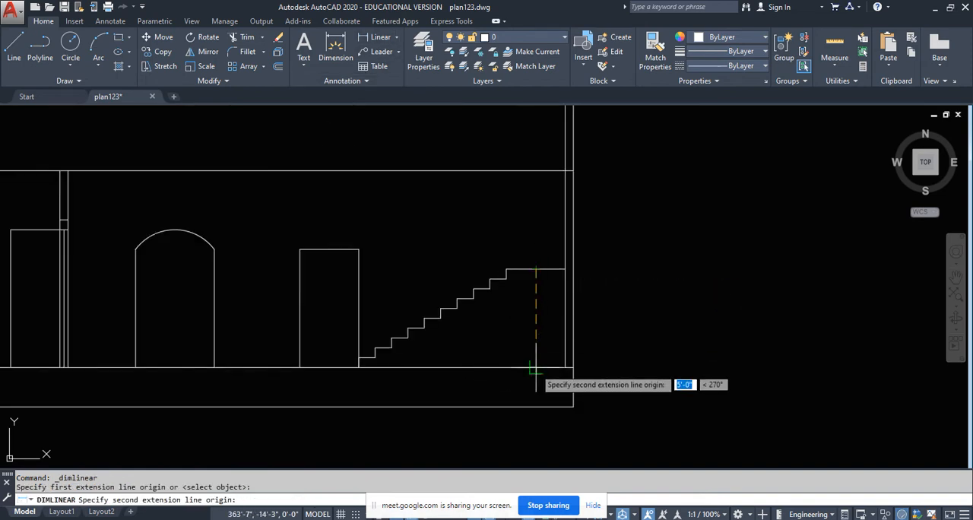
left_click(536, 367)
scroll(539, 337, "up", 2)
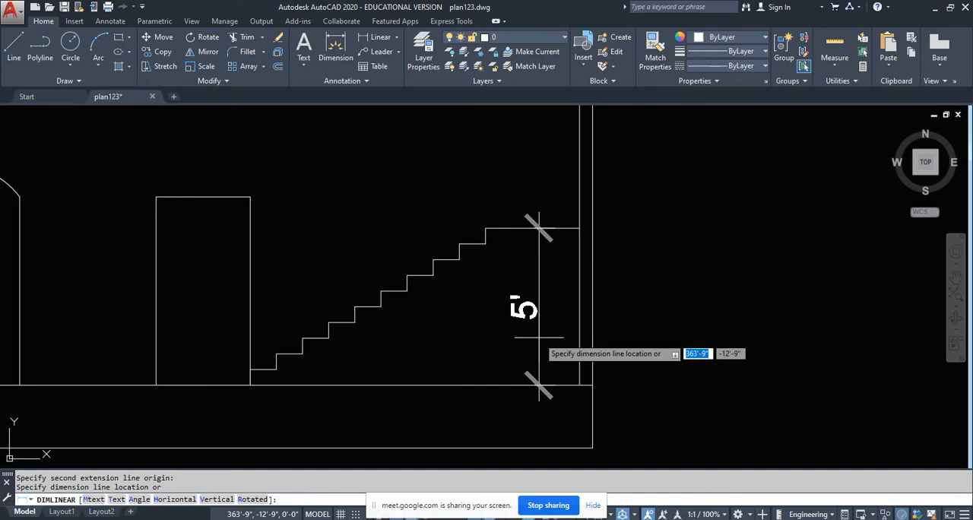
left_click(539, 337)
- Review the staircase in the plan and dimension the section's vertical height from the landing to the upper level line
scroll(532, 372, "down", 6)
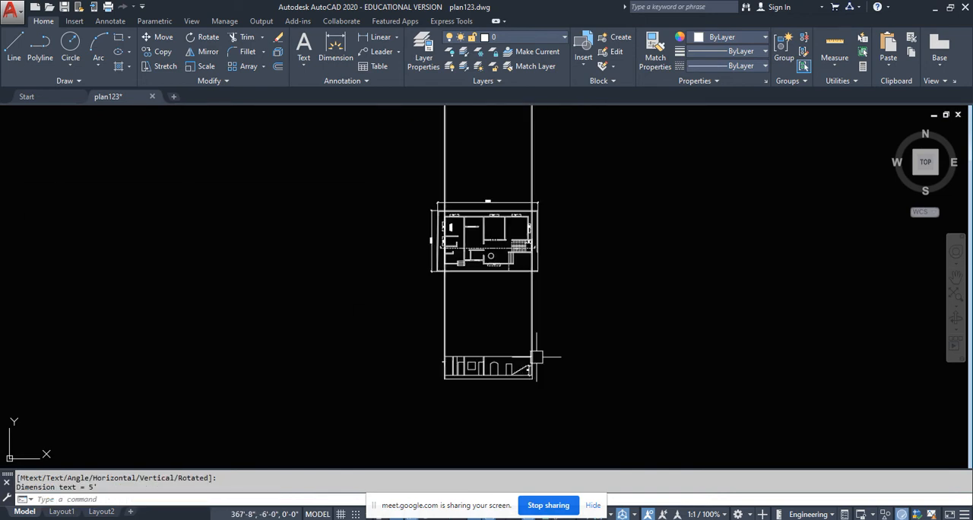
scroll(519, 268, "up", 8)
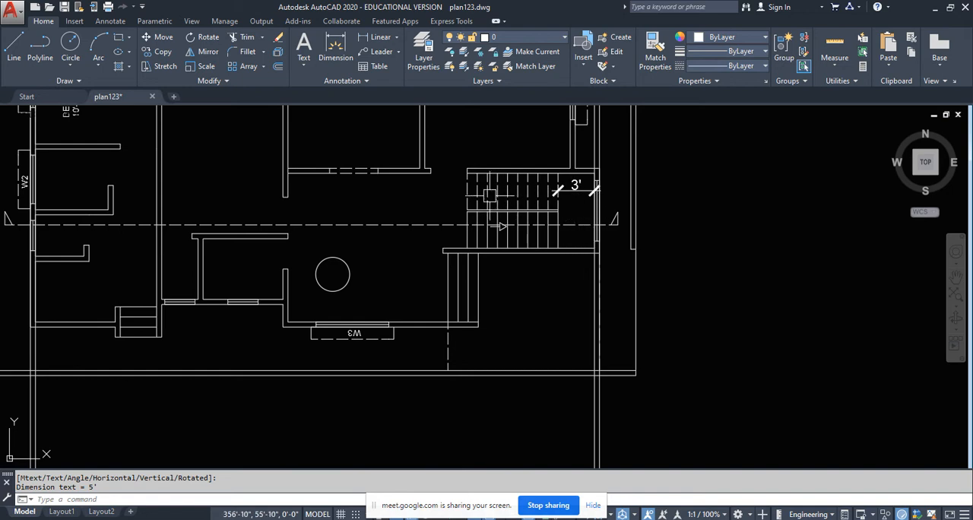
scroll(502, 313, "down", 6)
scroll(502, 313, "up", 8)
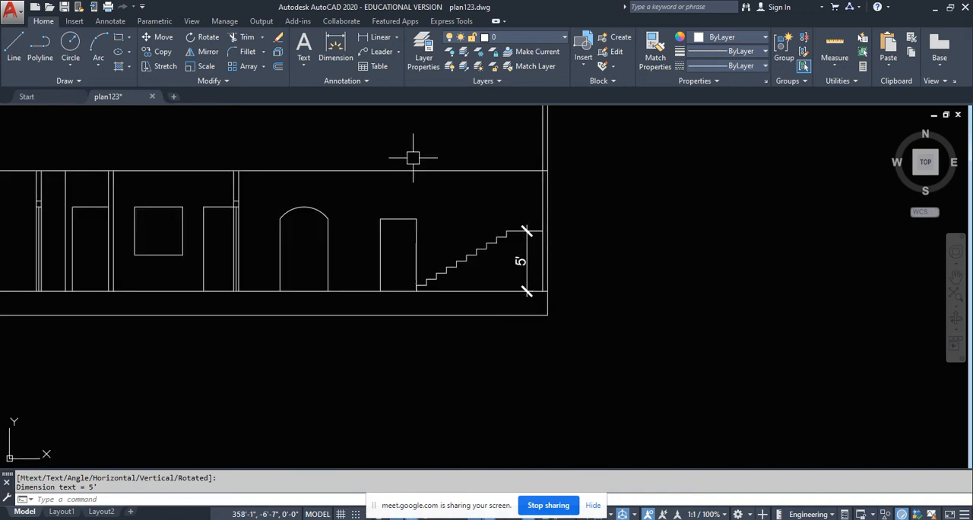
left_click(370, 38)
scroll(506, 162, "up", 2)
left_click(514, 266)
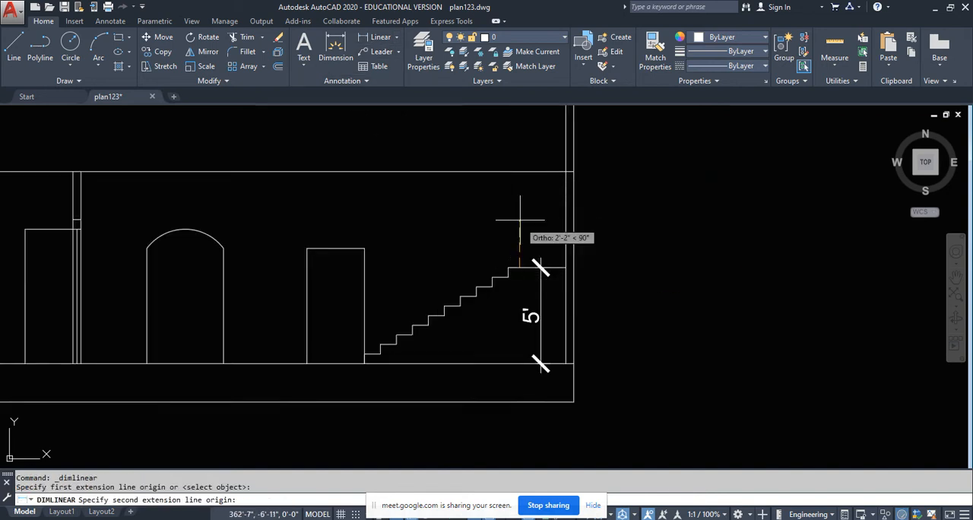
left_click(509, 173)
left_click(509, 221)
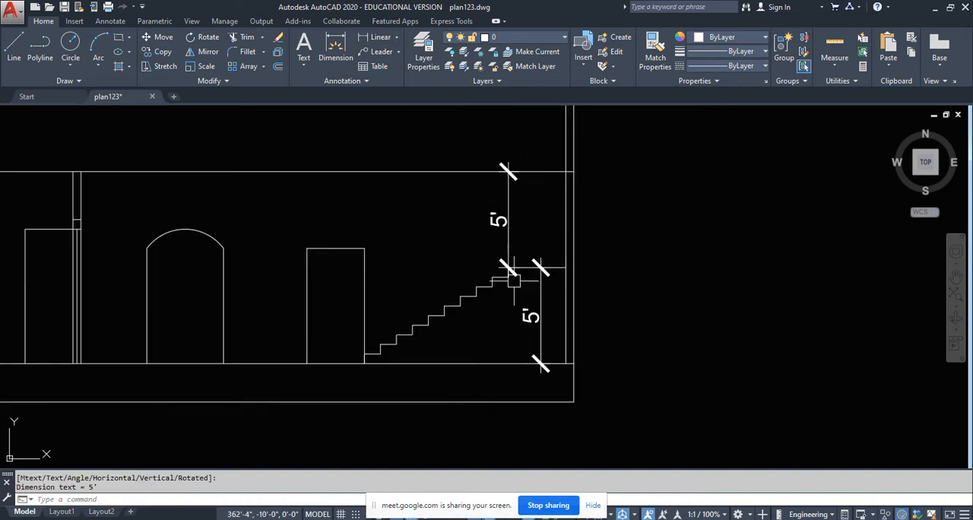
- Erase the two vertical dimensions above and below the stair landing
left_click(530, 198)
left_click(491, 206)
left_click(553, 315)
left_click(505, 331)
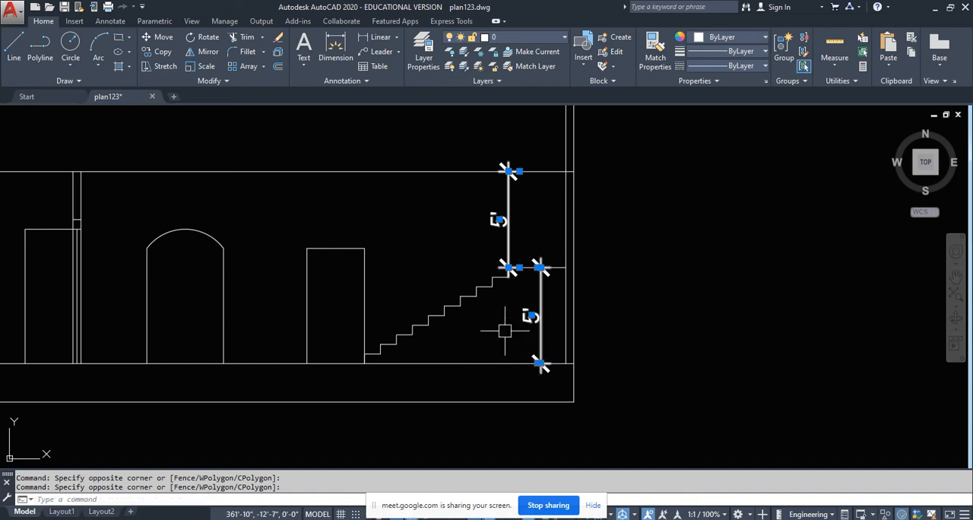
key("Delete")
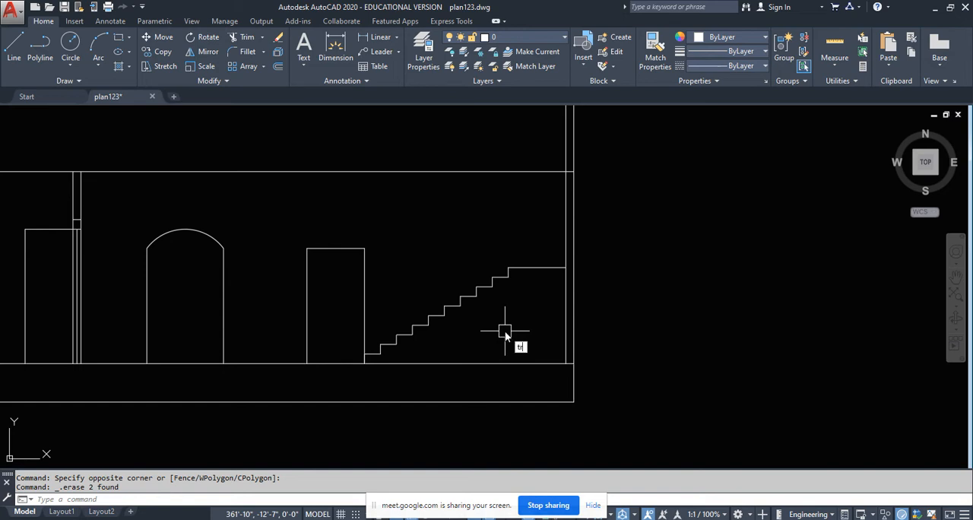
- Trim the upper level line where it crosses the thickness of the east wall
key("Return")
key("Return")
scroll(571, 174, "up", 6)
left_click(561, 197)
left_click(550, 156)
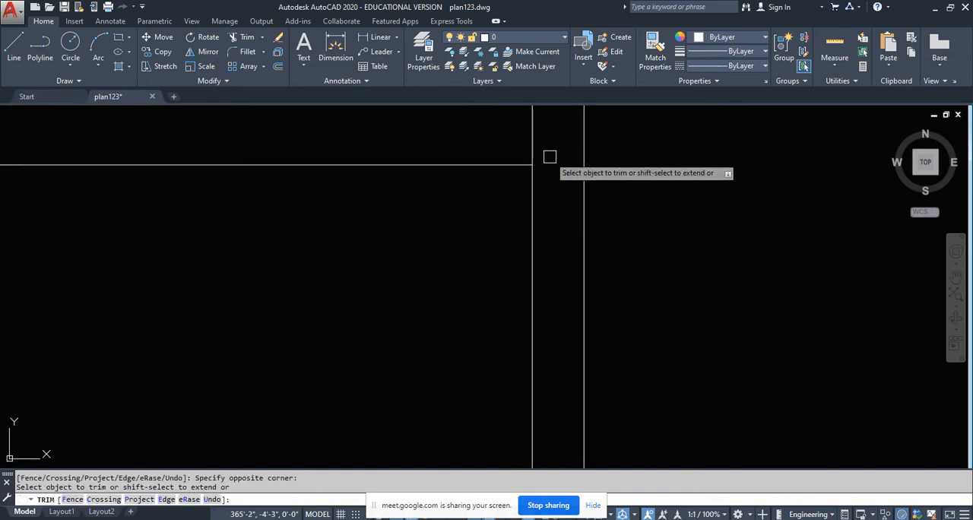
scroll(525, 266, "down", 5)
left_click(503, 389)
scroll(340, 311, "up", 1)
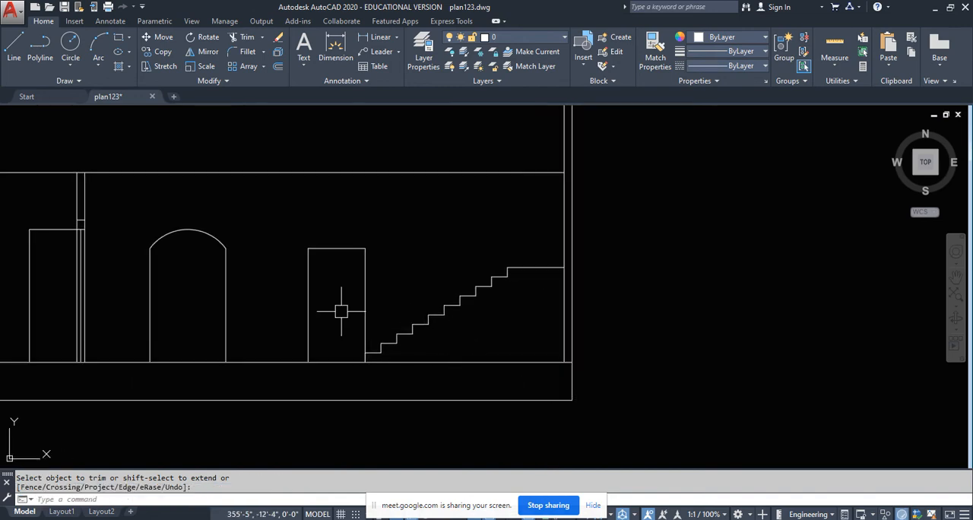
- Mirror the nine-tread flight with its final riser about the horizontal landing line, keeping the source objects
left_click(337, 273)
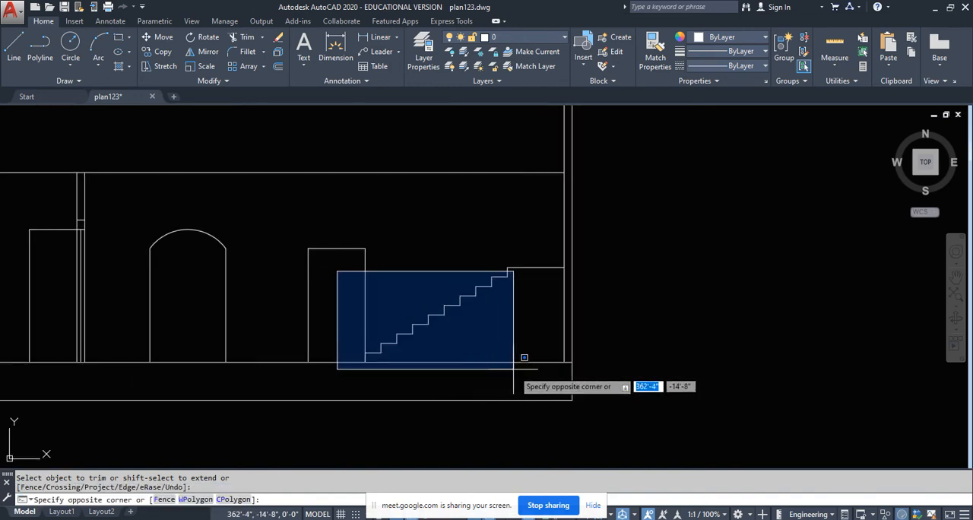
left_click(501, 330)
left_click(466, 232)
left_click(515, 326)
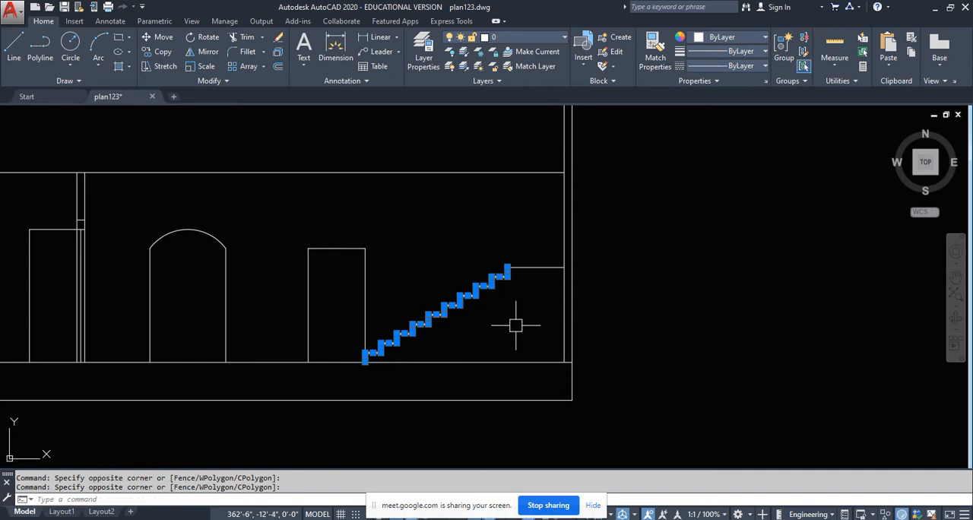
type("i")
key("Return")
scroll(517, 269, "up", 5)
left_click(449, 302)
scroll(449, 302, "down", 4)
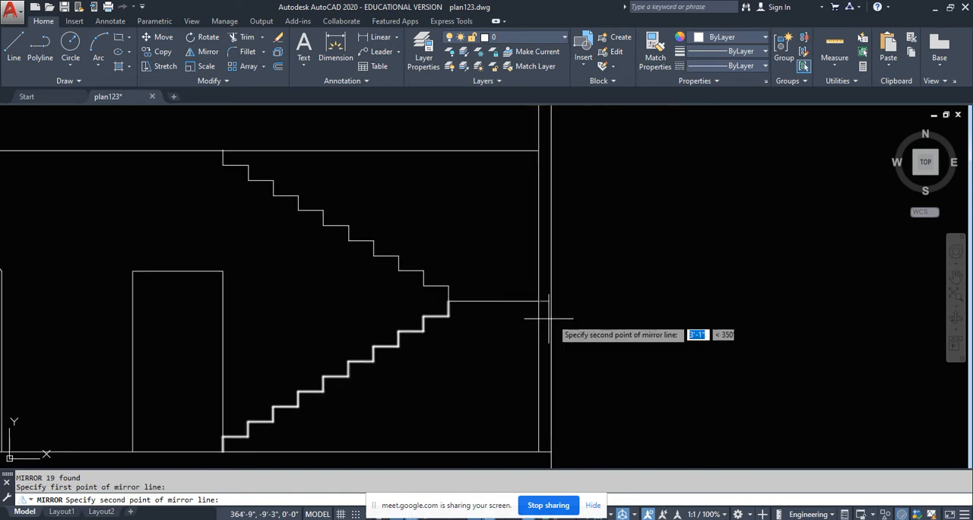
left_click(703, 335)
key("Return")
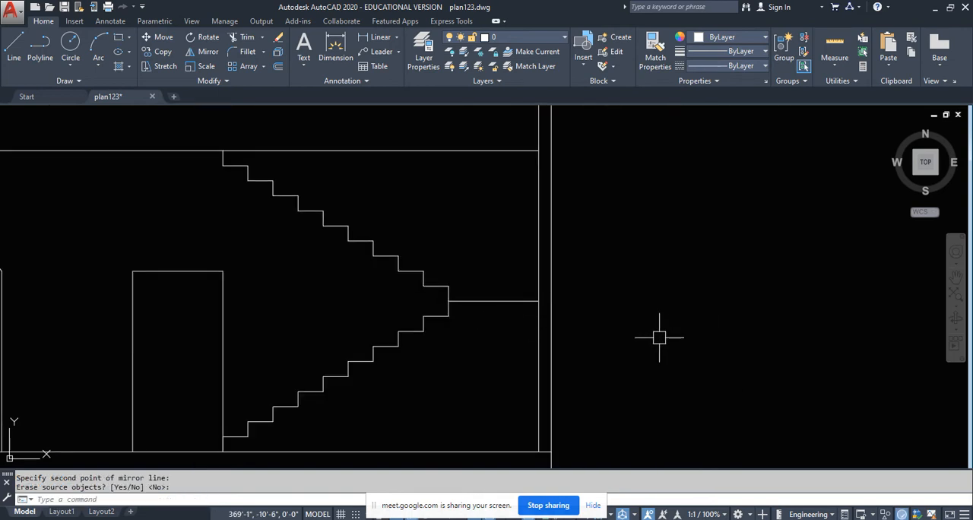
- Trim the upper level line between the top of the mirrored flight and the east wall
scroll(659, 337, "down", 2)
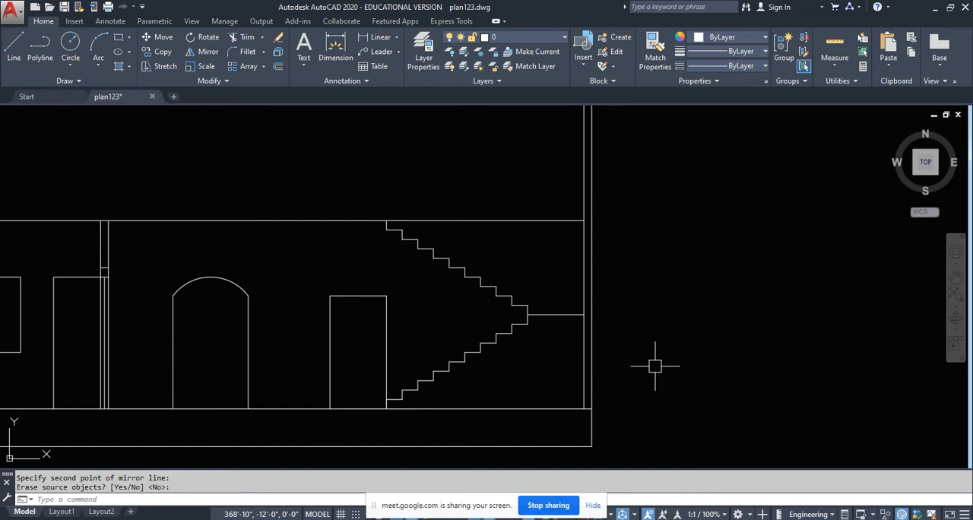
type("tr")
key("Return")
left_click(547, 267)
left_click(530, 188)
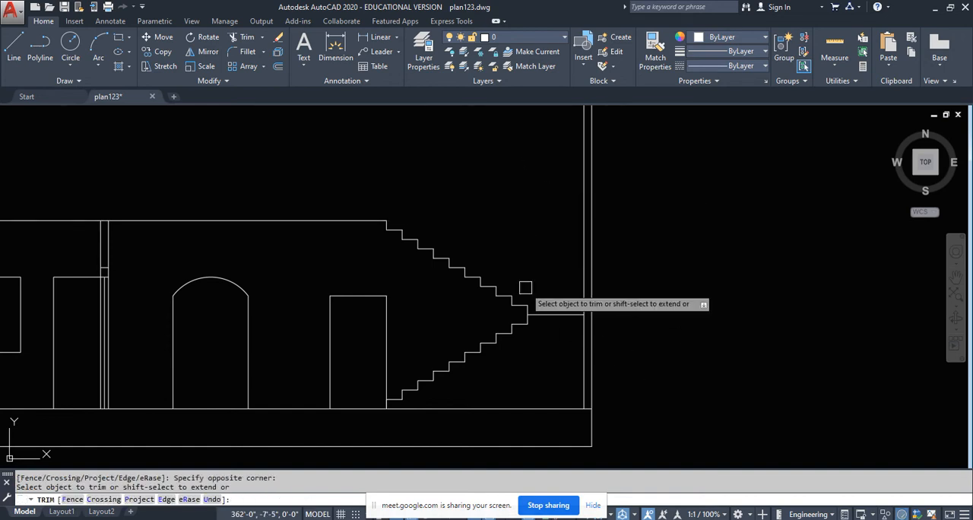
- Offset the upper level line 4 inches downward to give the floor slab its thickness
key("Escape")
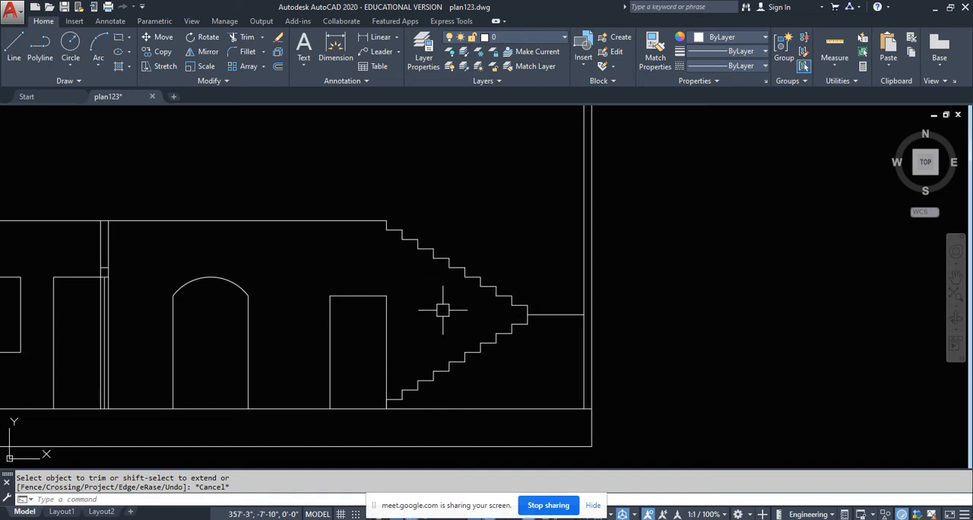
scroll(445, 312, "down", 2)
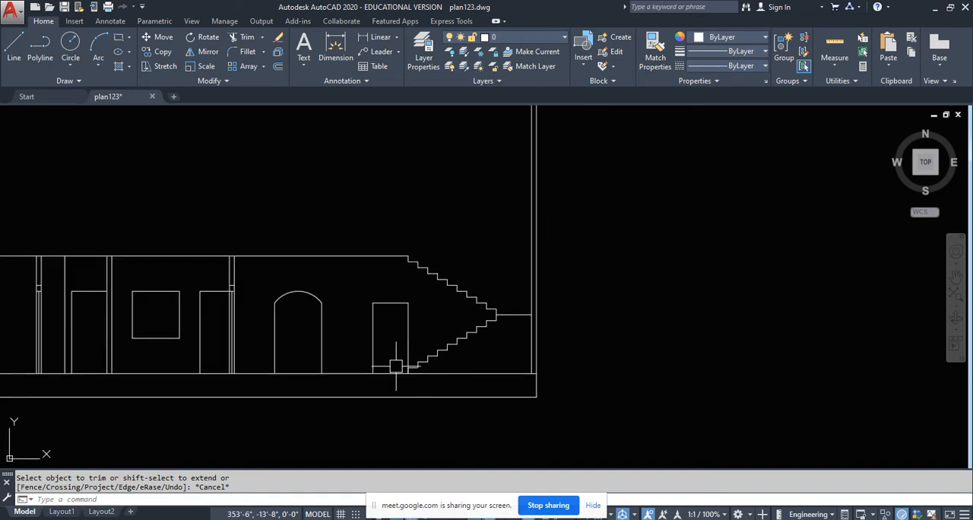
middle_click_drag(292, 316, 480, 294)
middle_click_drag(362, 250, 339, 251)
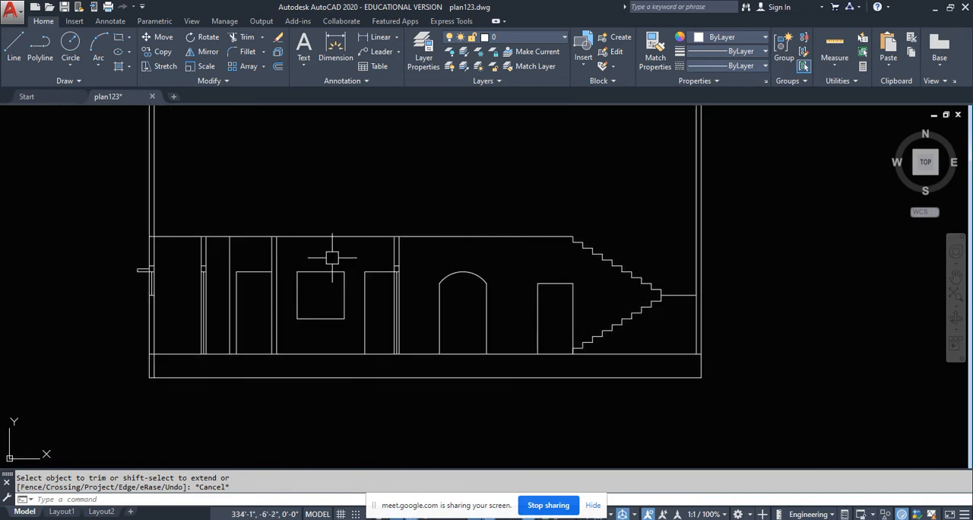
key("Return")
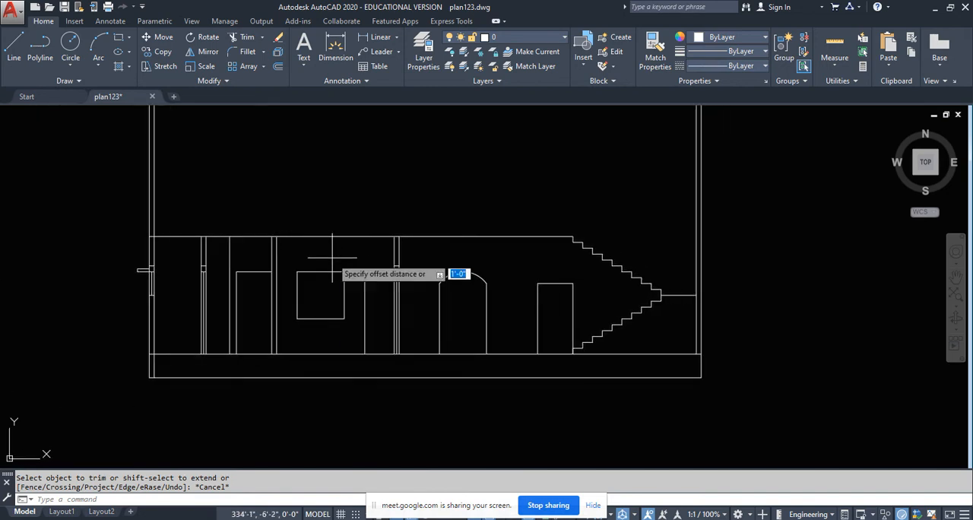
type("4")
key("Return")
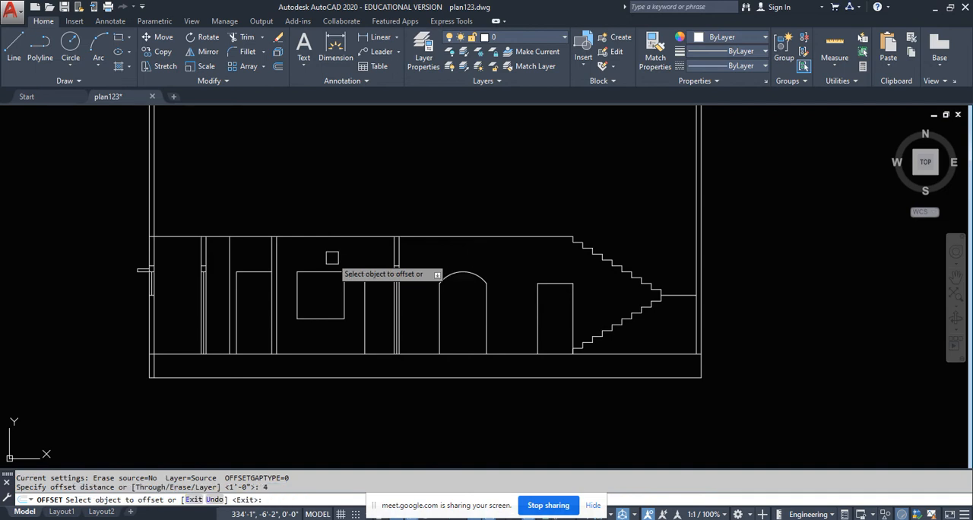
scroll(332, 258, "up", 2)
left_click(322, 224)
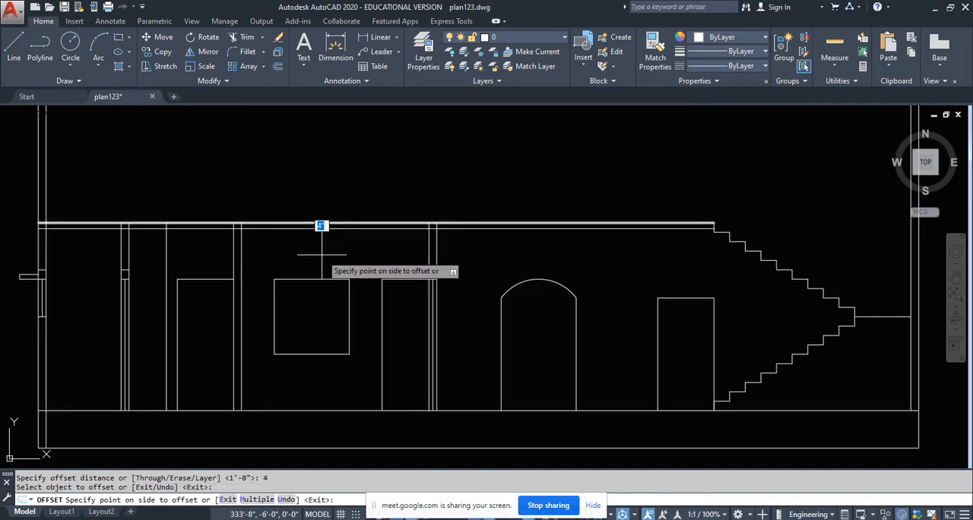
left_click(323, 257)
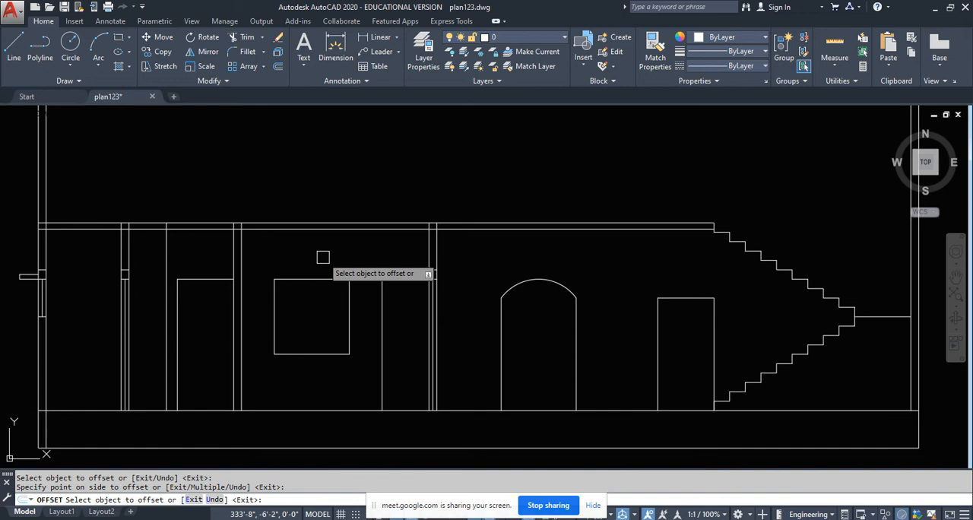
key("Escape")
- Trim the wall lines that cross the thickness of the upper floor slab, from the west wall to the interior walls
key("Return")
key("Return")
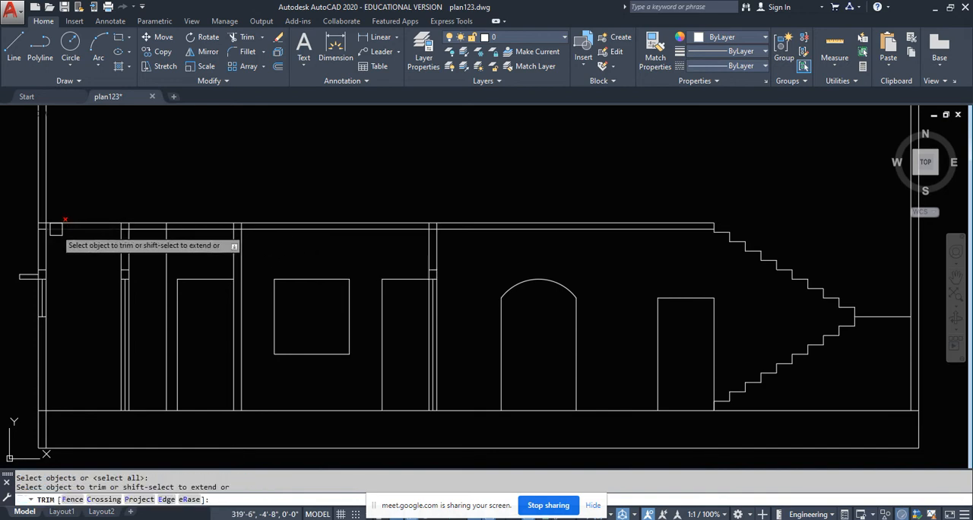
scroll(49, 227, "up", 6)
left_click(35, 223)
left_click(20, 222)
scroll(20, 223, "down", 4)
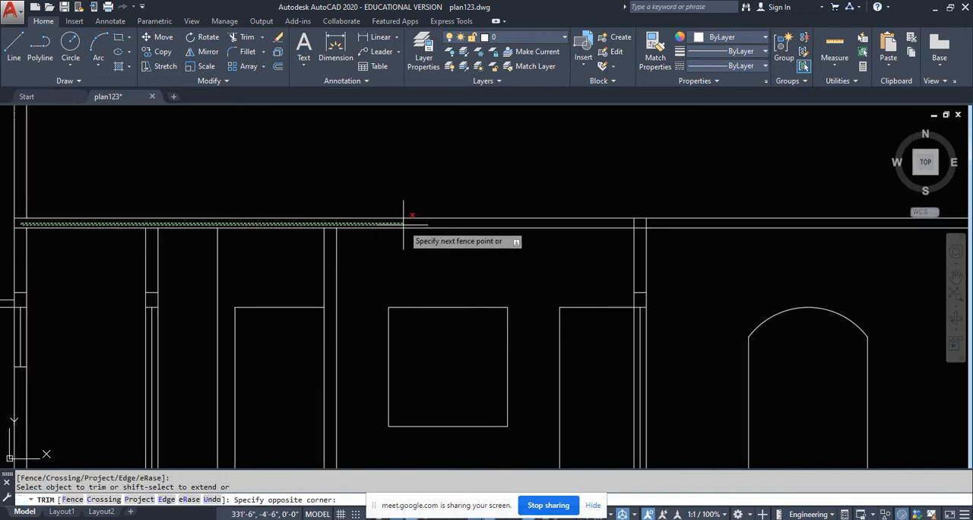
middle_click_drag(558, 210, 373, 243)
key("Return")
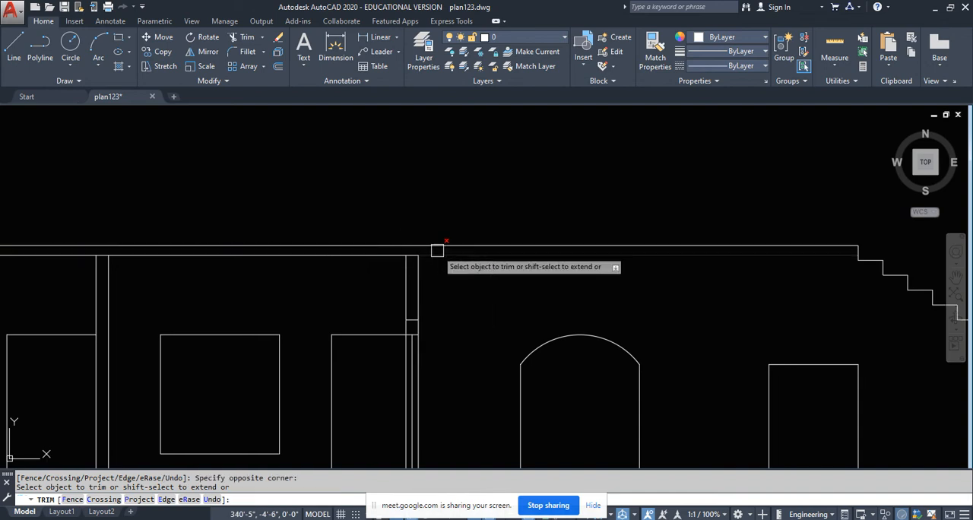
scroll(429, 282, "down", 5)
key("Return")
- Trim the inner line of the west wall between the floor line and the base line
scroll(198, 274, "up", 3)
middle_click_drag(335, 279, 237, 267)
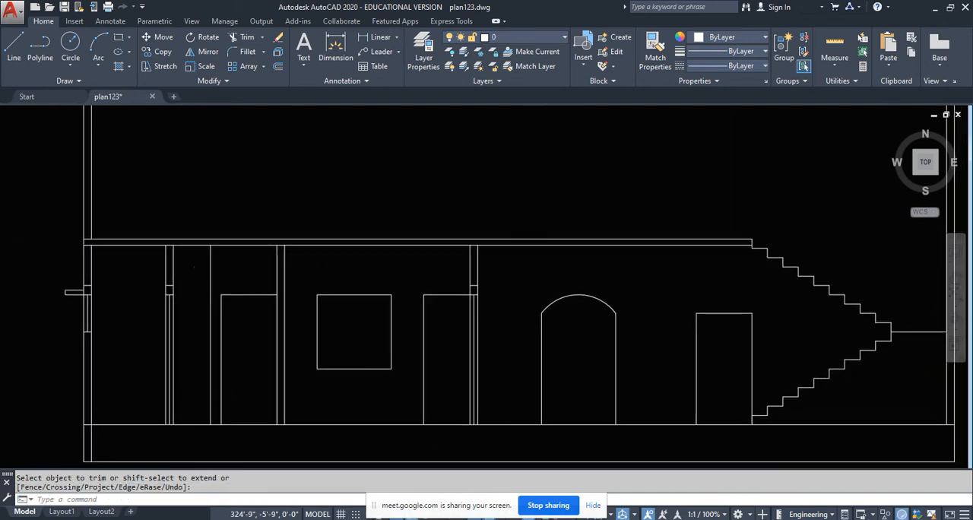
middle_click_drag(523, 266, 371, 234)
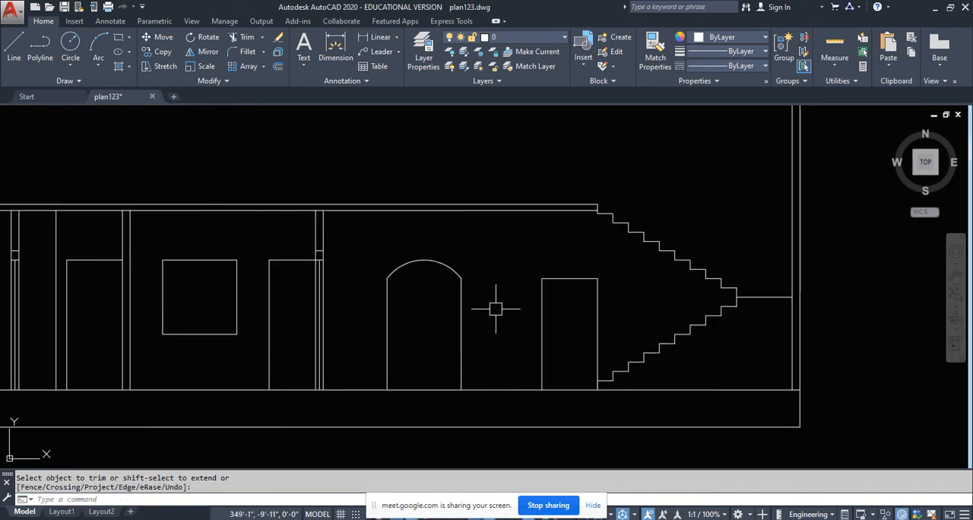
scroll(495, 308, "down", 2)
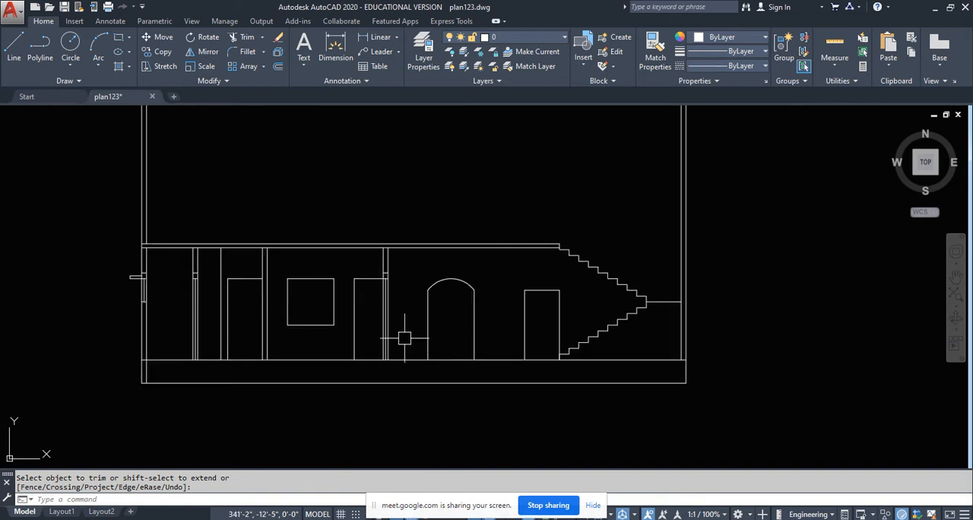
key("Return")
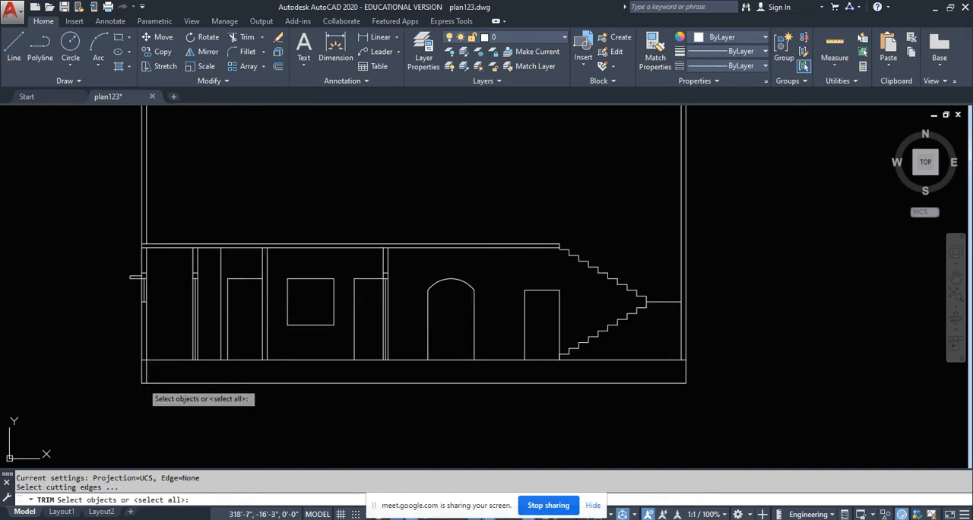
key("Return")
scroll(145, 365, "up", 5)
scroll(152, 343, "down", 4)
key("Return")
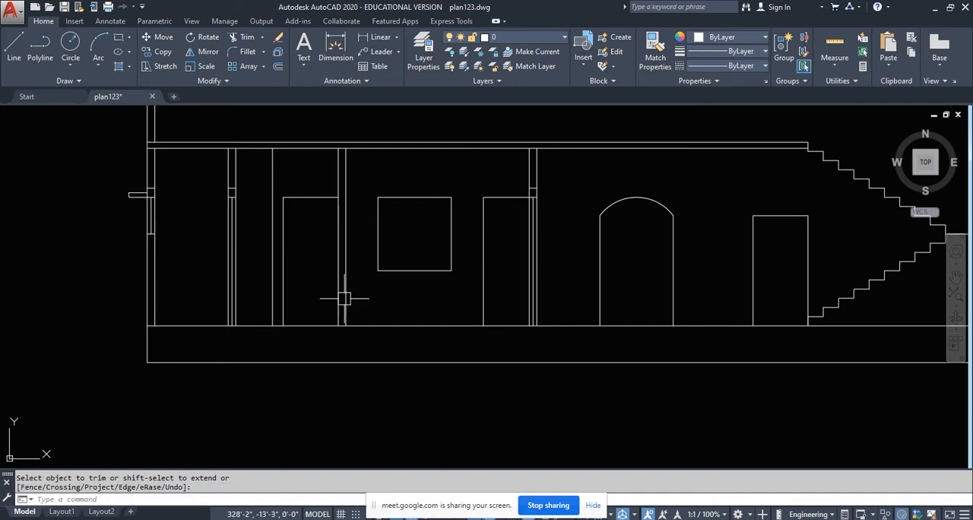
scroll(350, 236, "down", 5)
scroll(307, 233, "up", 4)
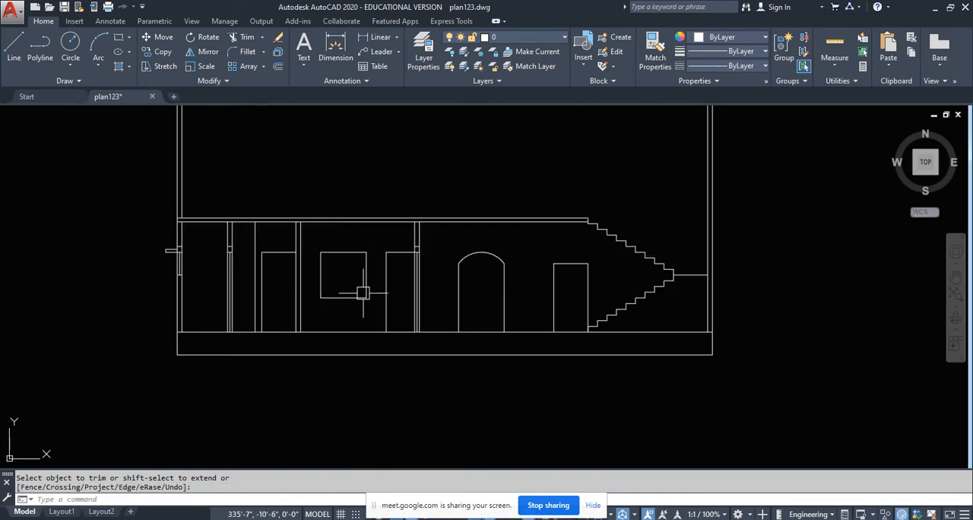
scroll(362, 292, "down", 6)
scroll(280, 319, "up", 4)
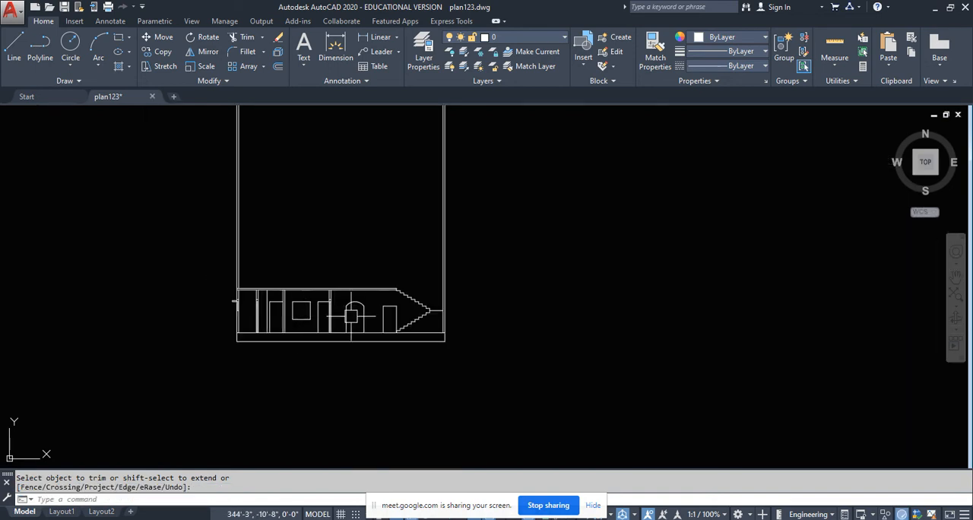
scroll(307, 323, "up", 4)
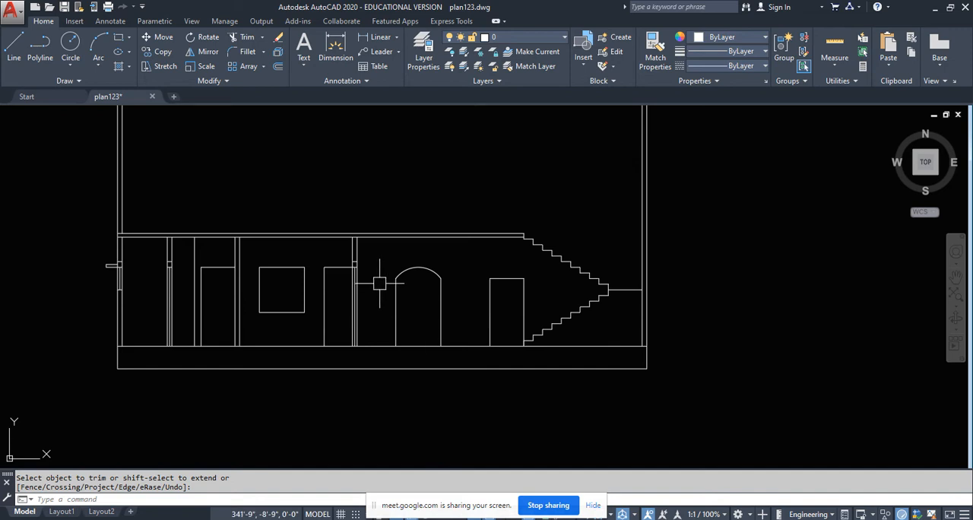
- Draw a sloping line under the lower flight from the foot of the first riser to the base of the last riser at the landing
middle_click_drag(379, 283, 362, 337)
middle_click_drag(473, 351, 427, 313)
scroll(532, 327, "up", 4)
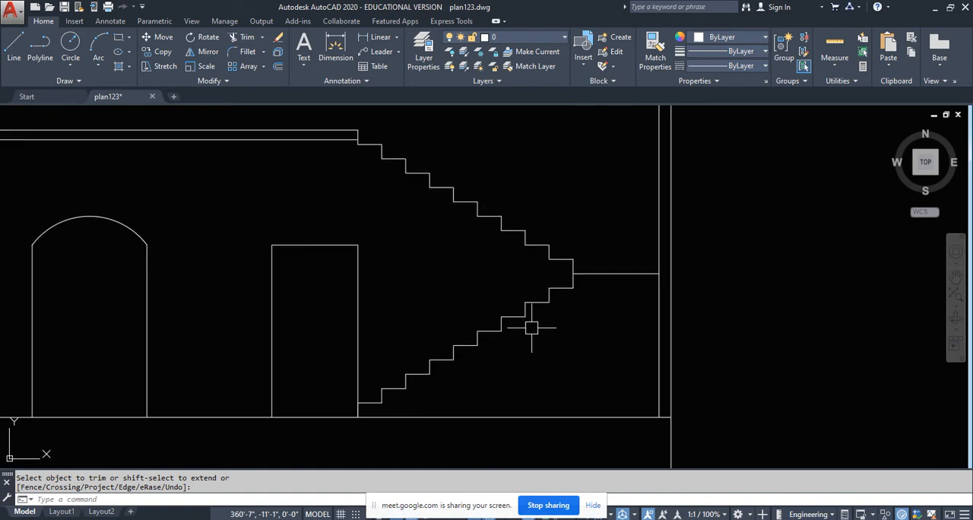
left_click(13, 47)
scroll(436, 408, "up", 4)
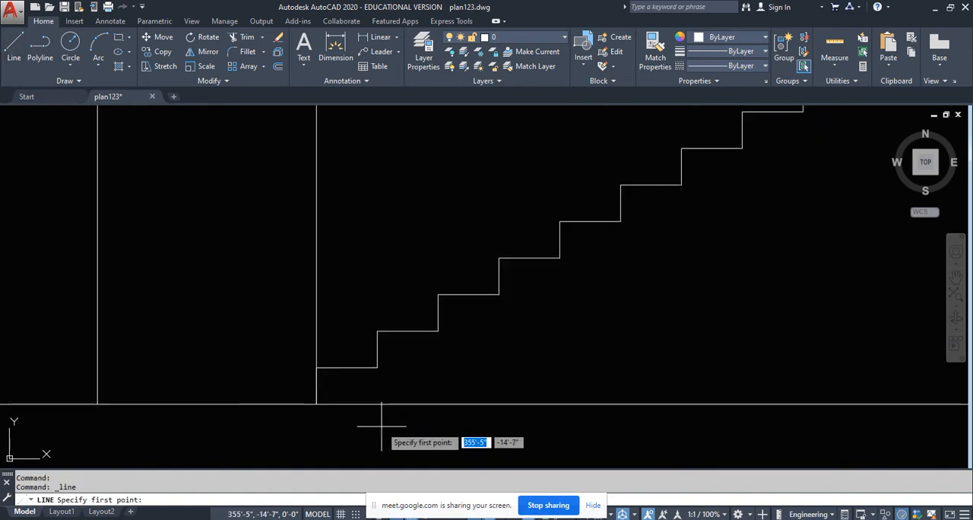
left_click(358, 417)
scroll(317, 404, "down", 4)
scroll(555, 289, "up", 6)
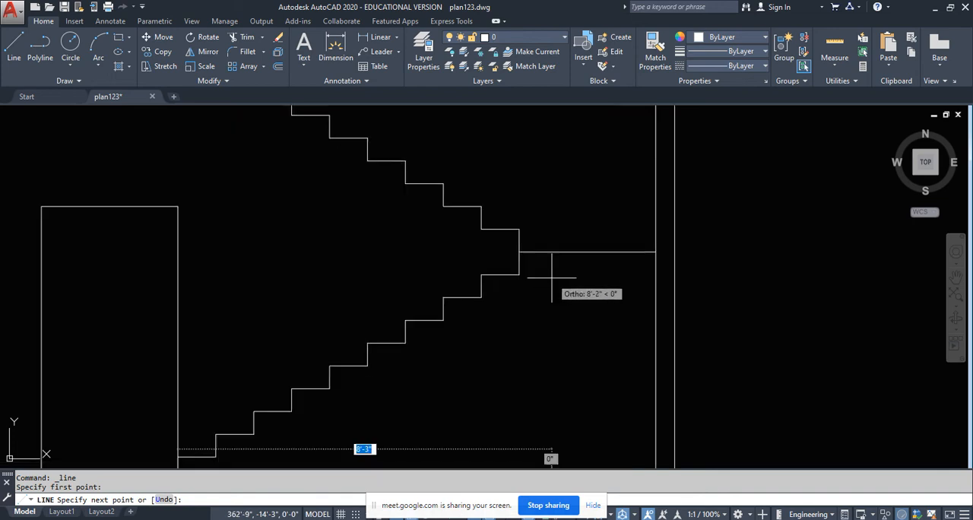
left_click(470, 268)
scroll(497, 320, "down", 6)
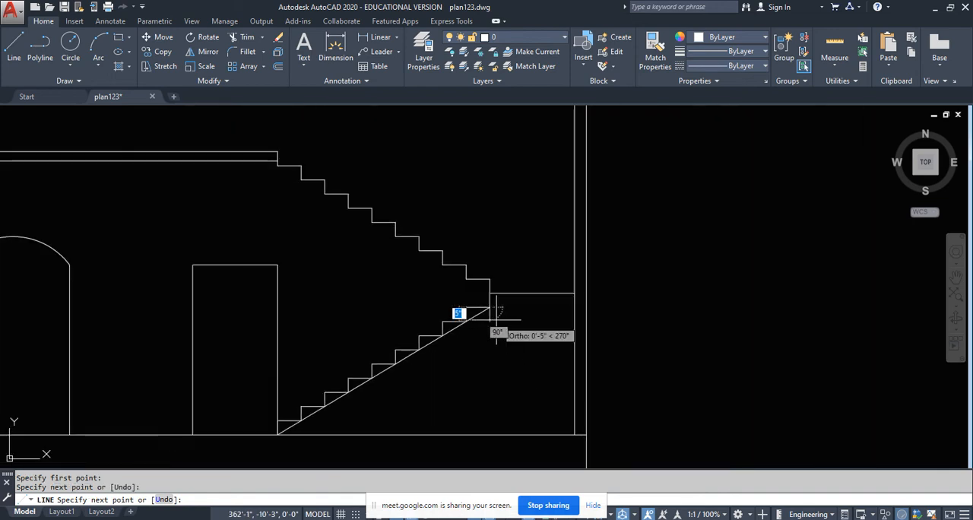
key("Escape")
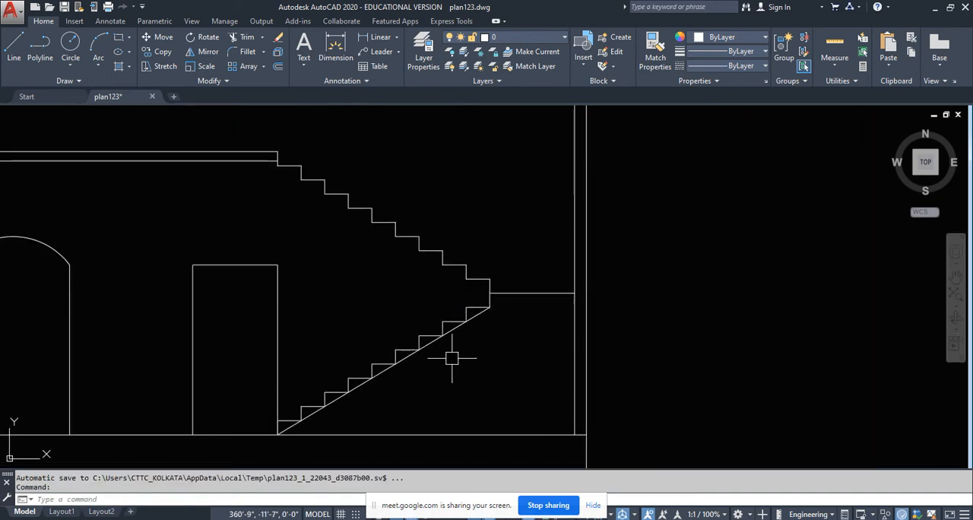
- Offset the landing line and the sloping line under the lower flight 4 inches downward
type("o")
key("Return")
type("4")
key("Return")
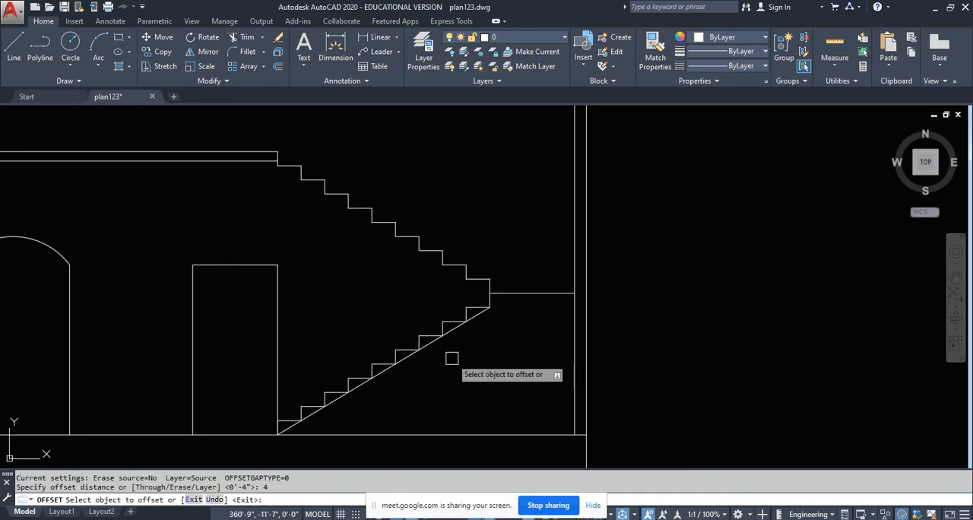
scroll(464, 350, "up", 4)
left_click(563, 219)
left_click(563, 312)
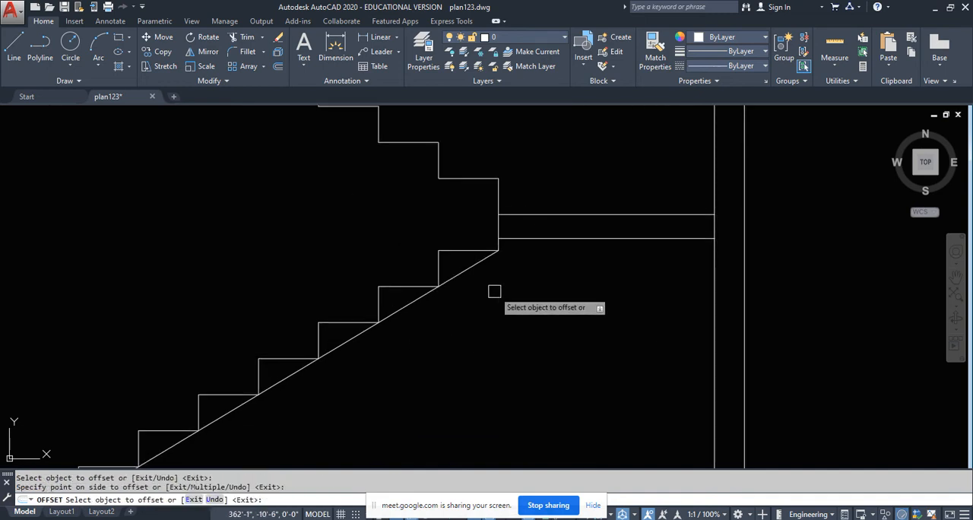
left_click(474, 263)
left_click(534, 347)
key("Escape")
key("Escape")
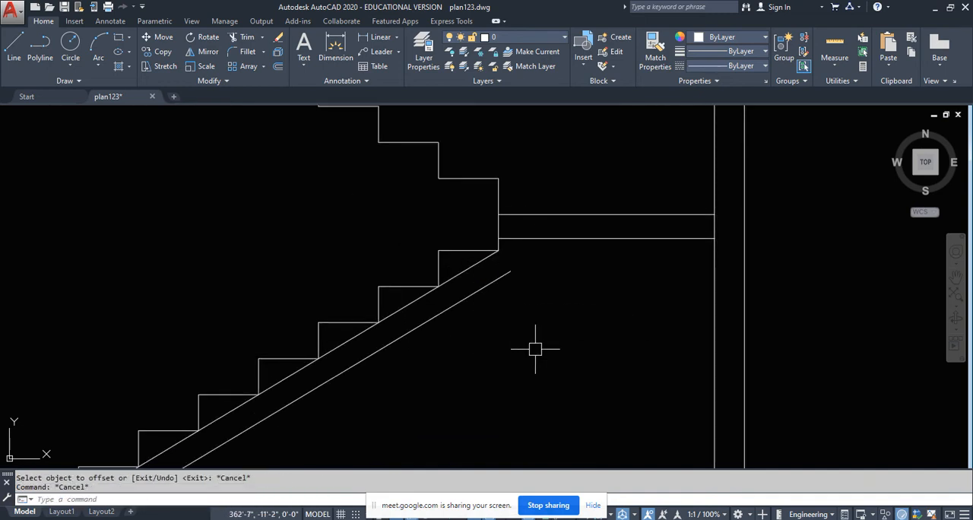
- Fillet the offset sloping line to the landing's underside with zero radius and erase the original sloping line touching the steps
type("f")
key("Return")
type("r")
key("Return")
key("Return")
left_click(510, 274)
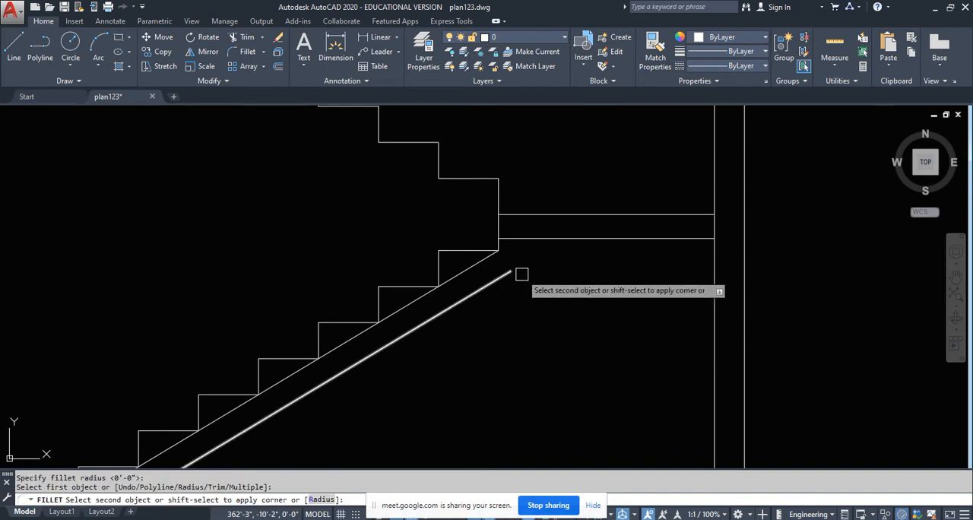
left_click(603, 237)
left_click(479, 264)
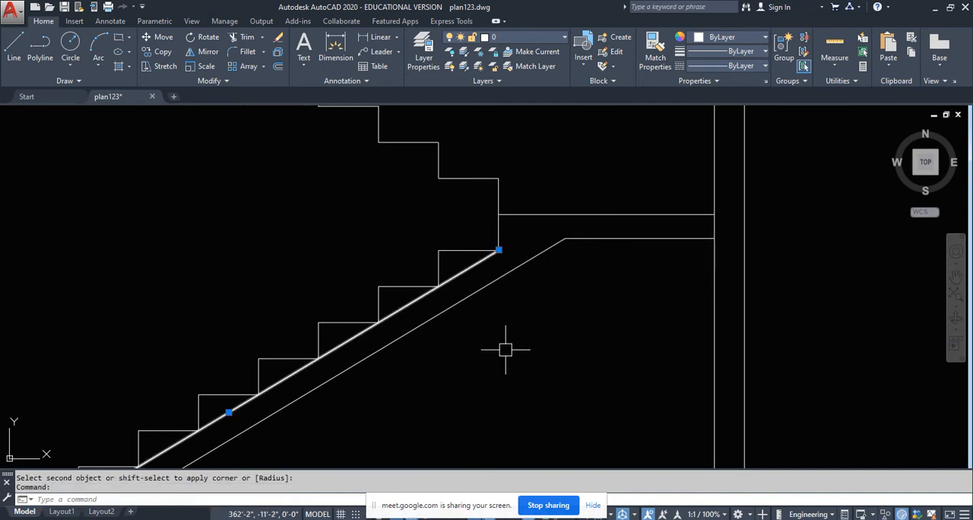
key("Delete")
- Draw the stair footing outline from the foot of the first riser: 1' down, 10" across, and up to the second riser
scroll(510, 338, "down", 3)
scroll(352, 342, "up", 2)
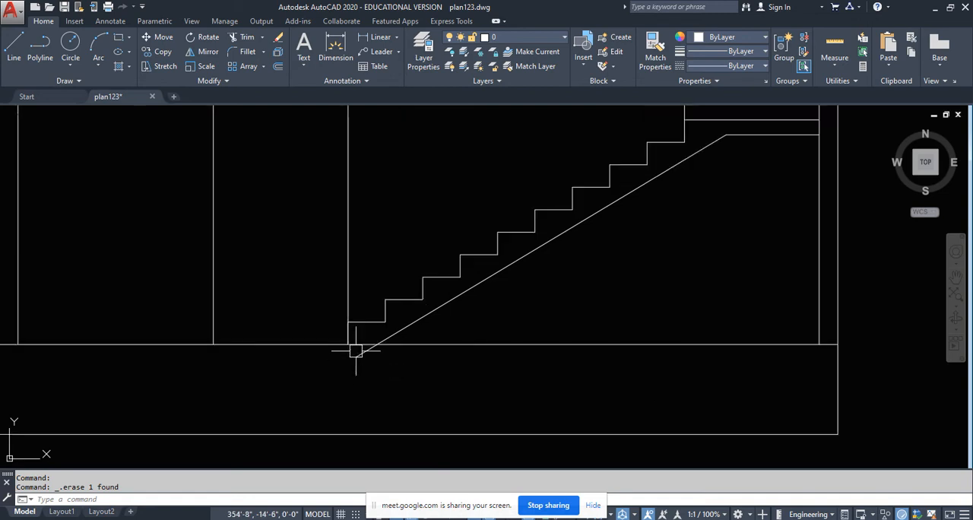
scroll(369, 378, "up", 3)
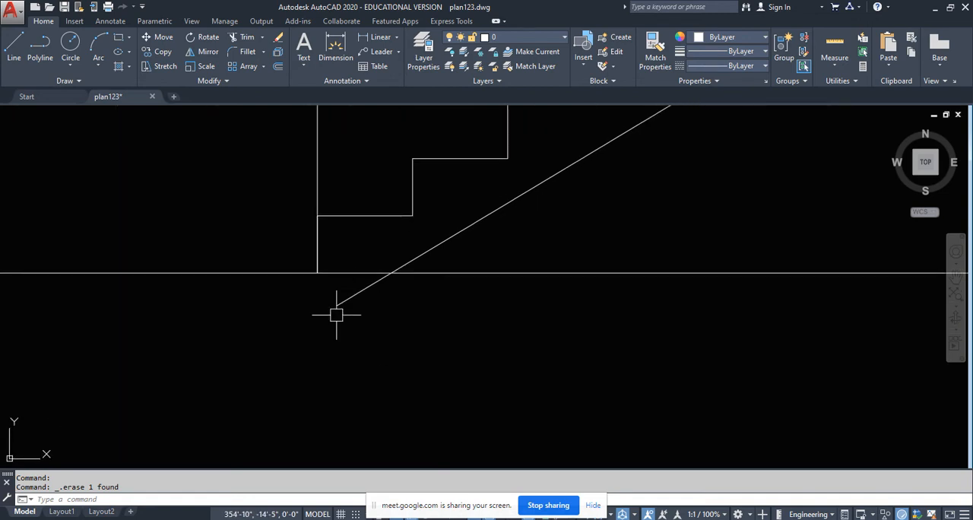
left_click(17, 59)
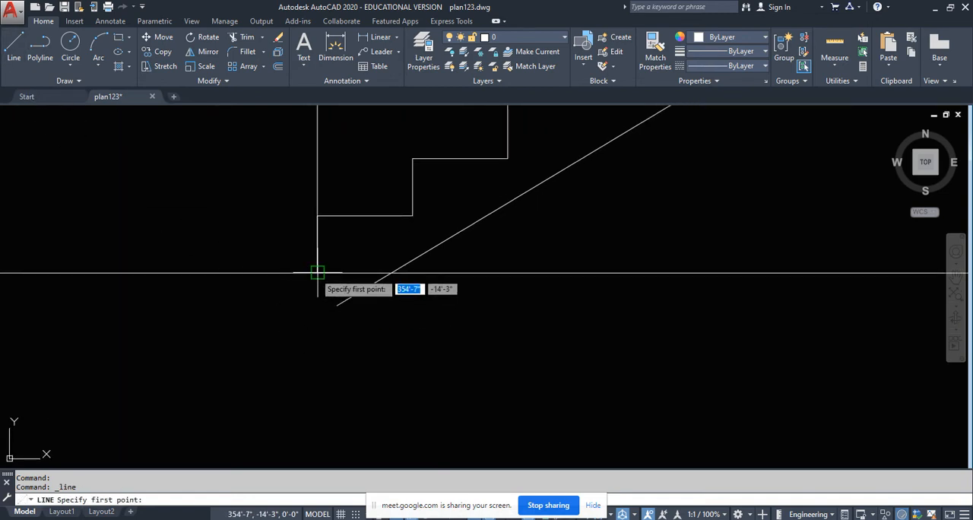
left_click(317, 272)
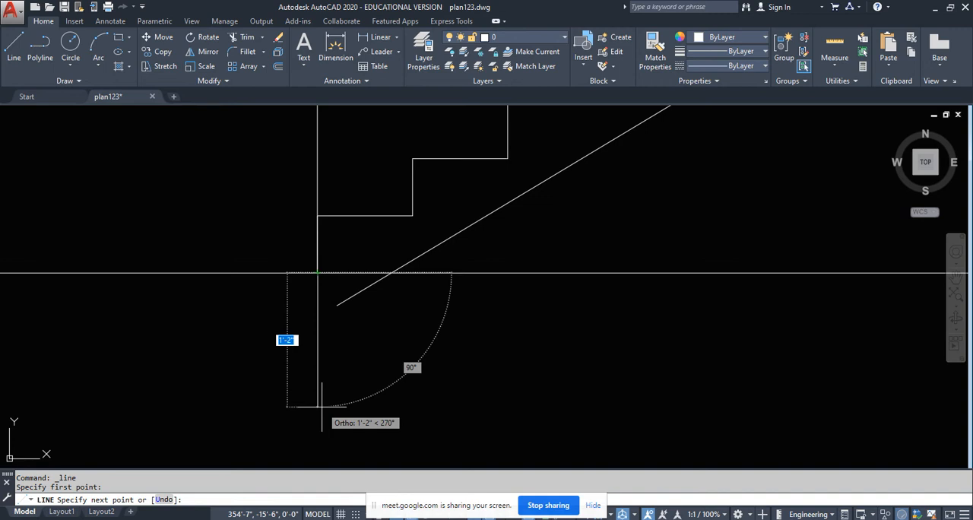
type("1'0")
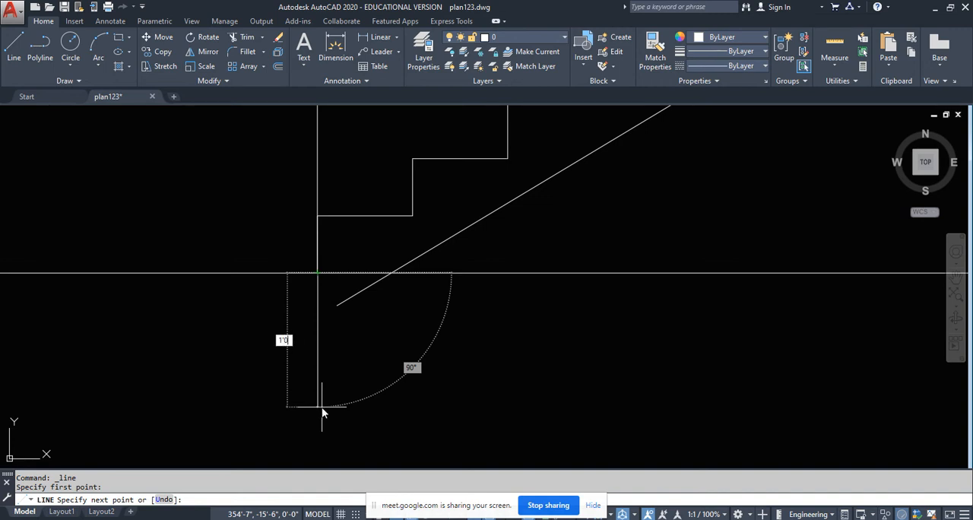
key("Return")
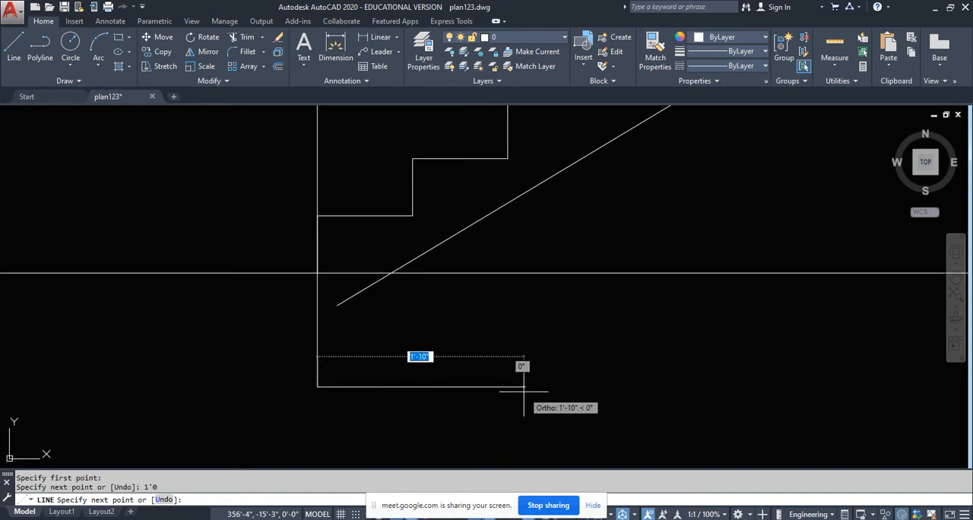
type("10")
key("Return")
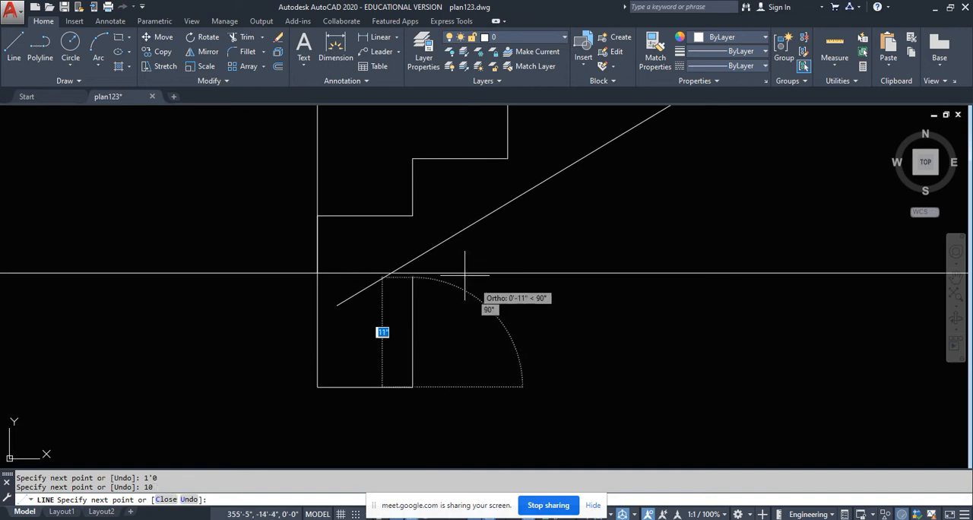
key("Return")
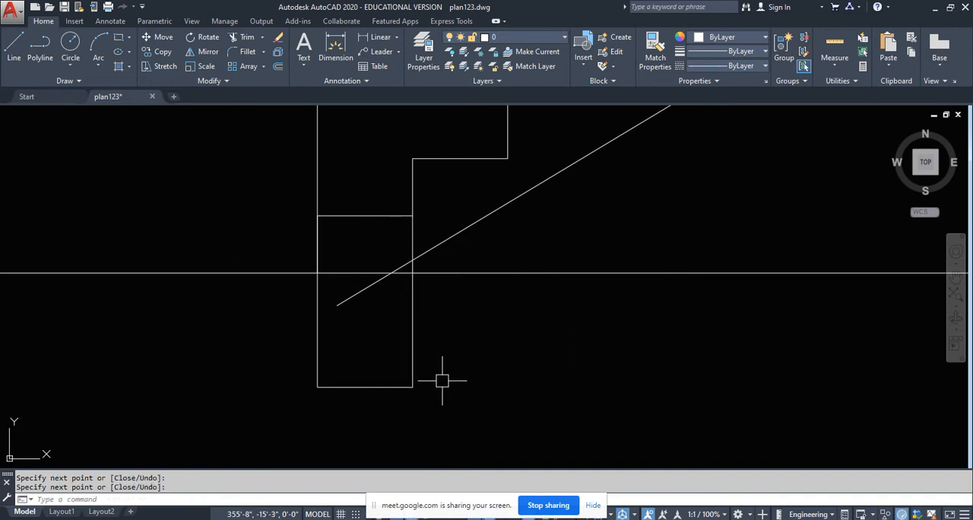
- Trim the floor line and the end of the waist slab's sloping line inside the stair footing
type("tr")
key("Return")
key("Return")
left_click(397, 339)
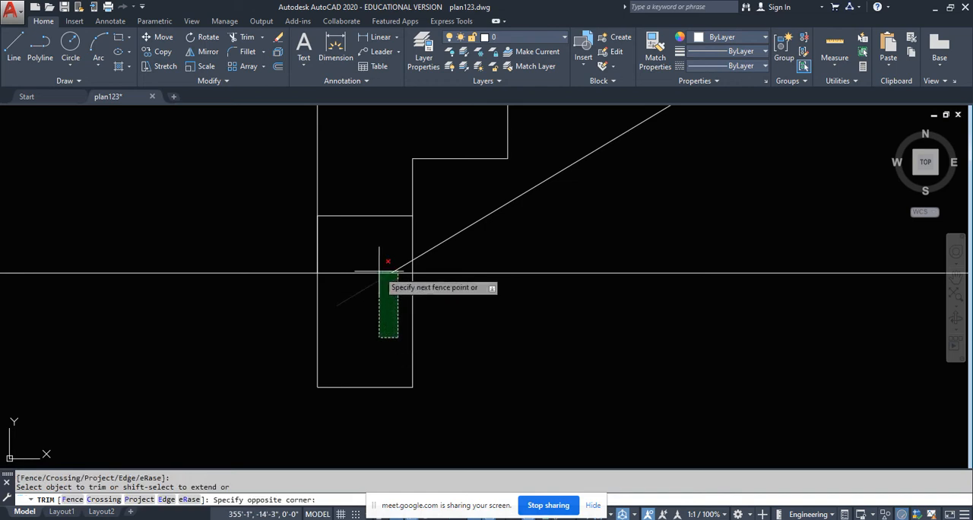
left_click(373, 269)
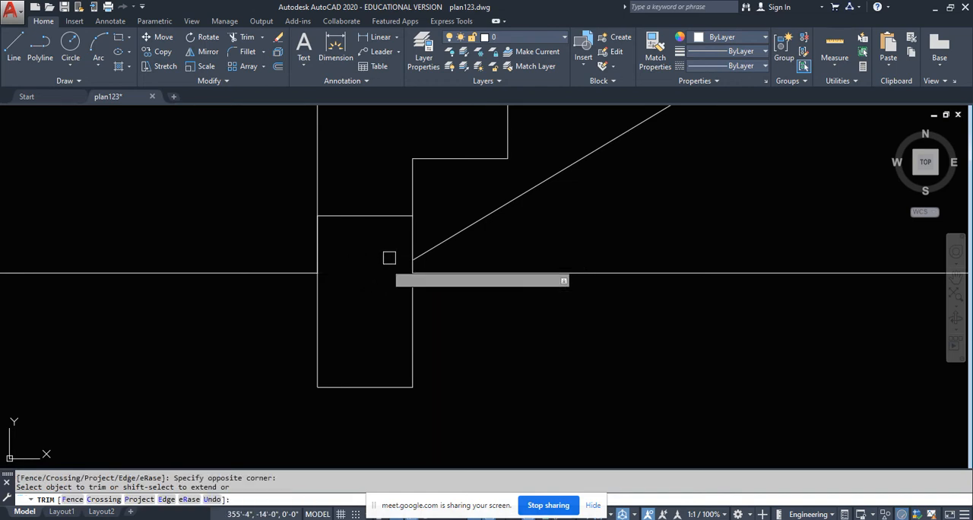
scroll(367, 304, "down", 8)
key("Escape")
- Trim the footing's inner vertical line between the waist slab's underside and the second riser
scroll(371, 301, "up", 8)
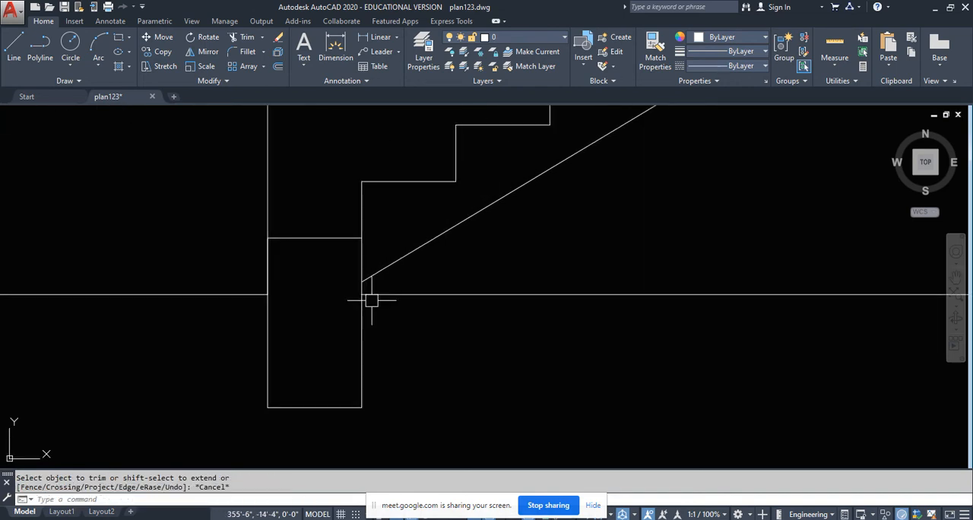
type("tr")
key("Return")
key("Return")
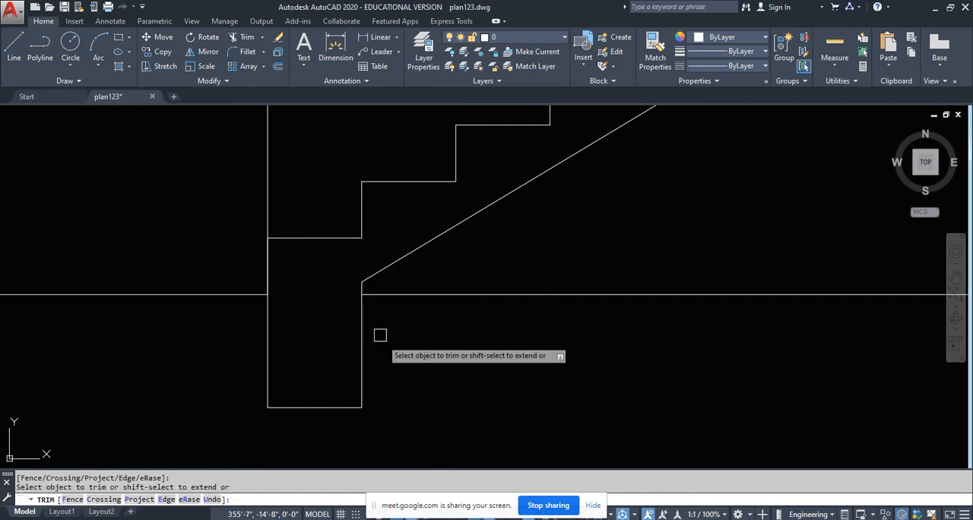
scroll(391, 354, "down", 5)
middle_click_drag(407, 373, 389, 313)
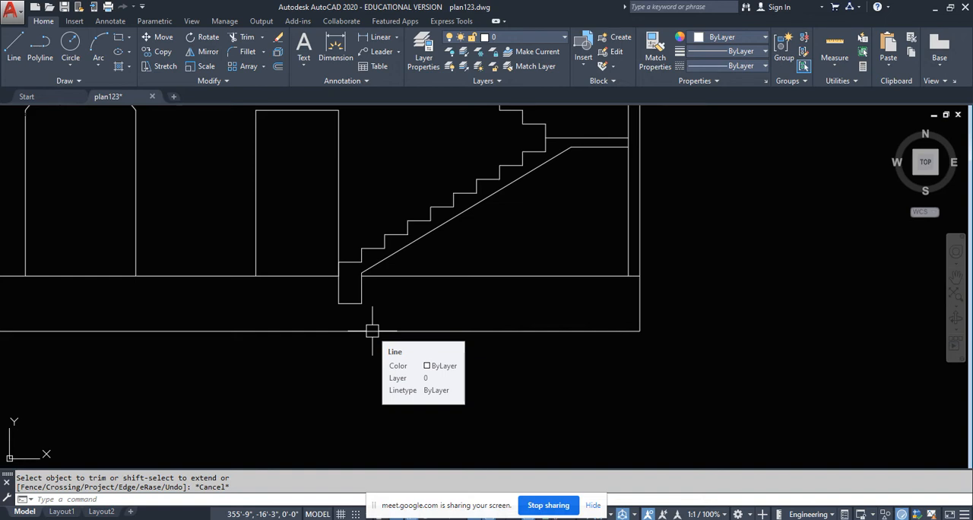
- Move the footing's bottom line up 2 inches
scroll(311, 273, "up", 4)
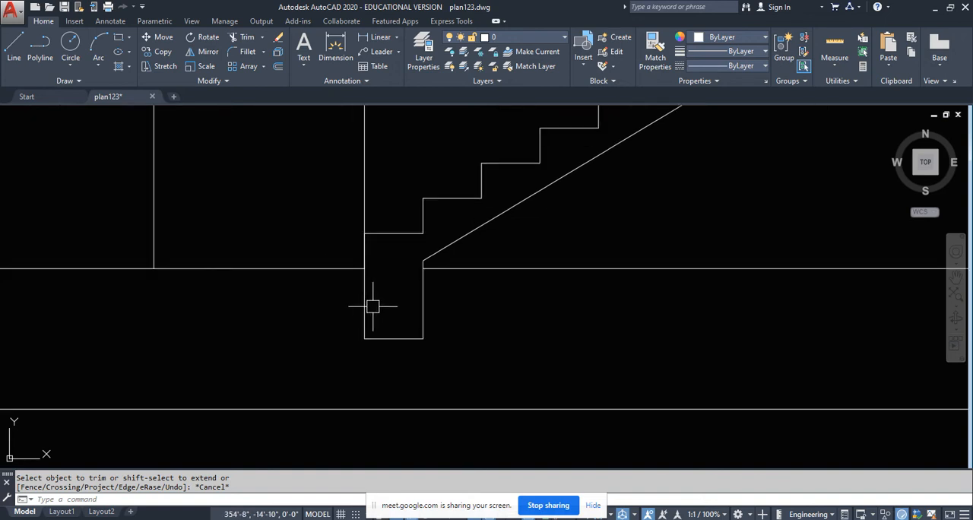
left_click(384, 338)
left_click(393, 339)
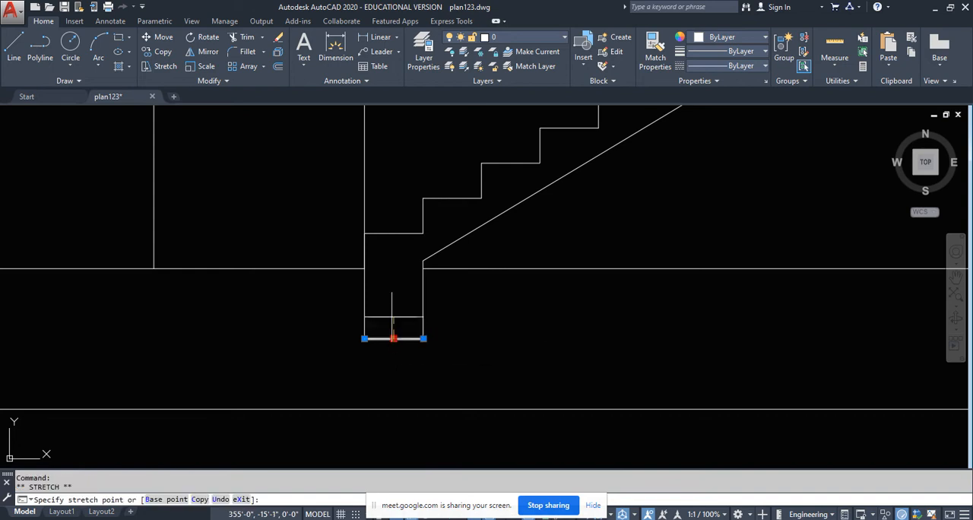
type("2")
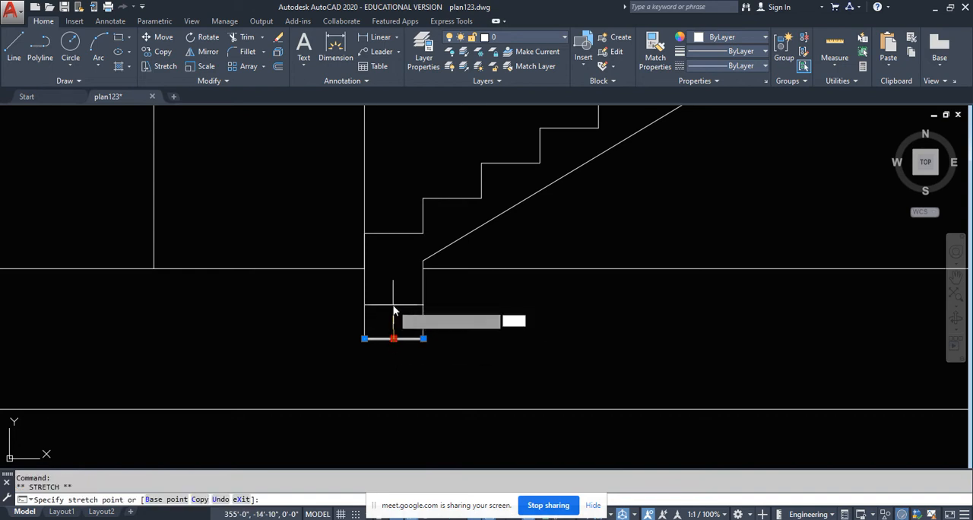
key("Return")
key("Escape")
key("Escape")
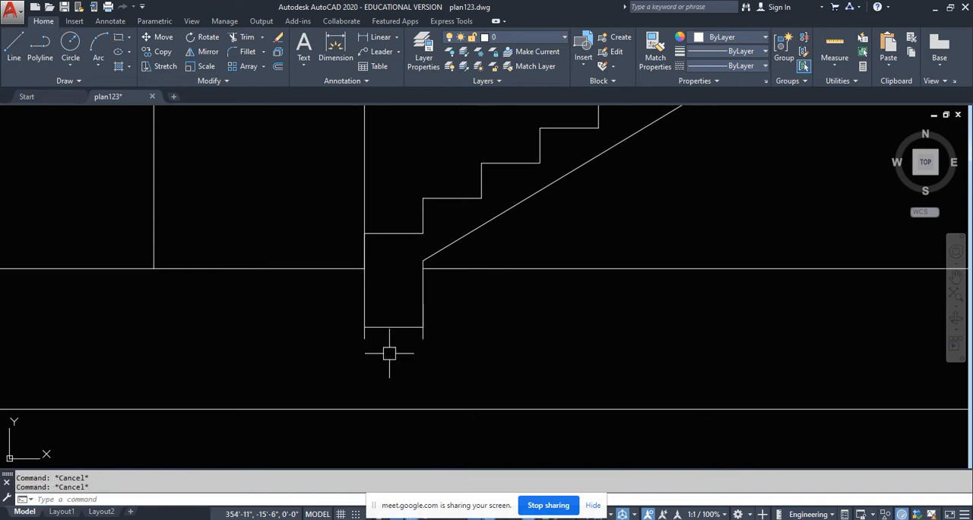
- Trim the ends of the footing's two side lines that project below its raised bottom line
type("tr")
key("Return")
key("Return")
left_click(441, 337)
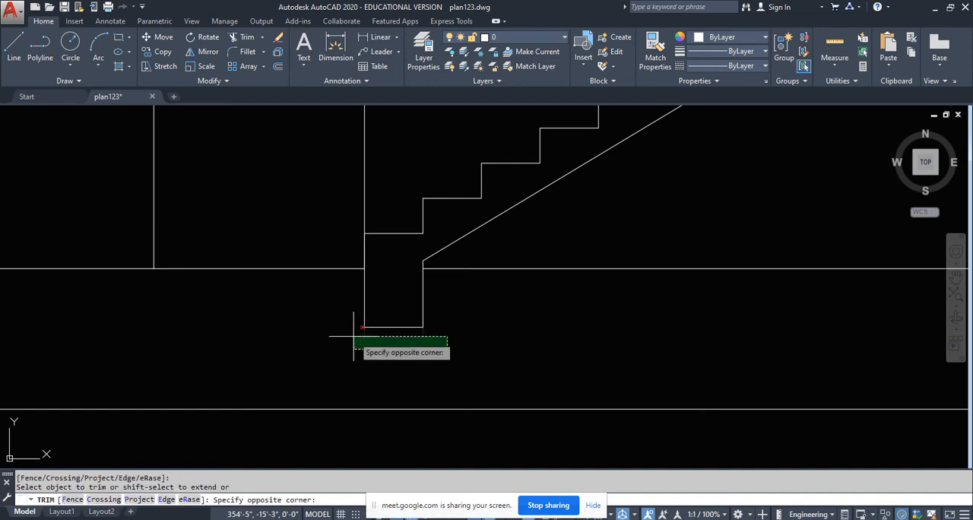
left_click(342, 348)
scroll(341, 348, "down", 4)
key("Escape")
- Draw a sloping line under the upper flight from the landing's edge to the base of the top riser at the floor slab
scroll(365, 346, "up", 1)
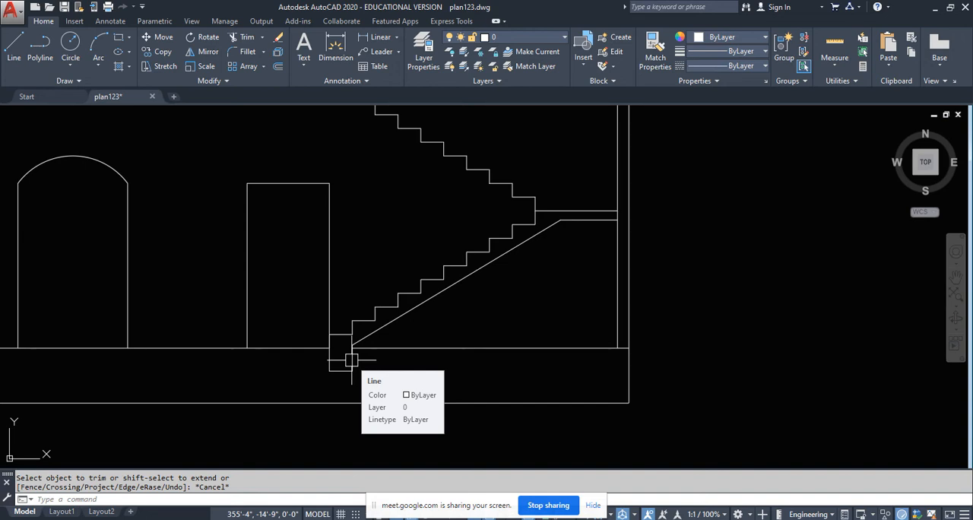
middle_click_drag(346, 359, 367, 467)
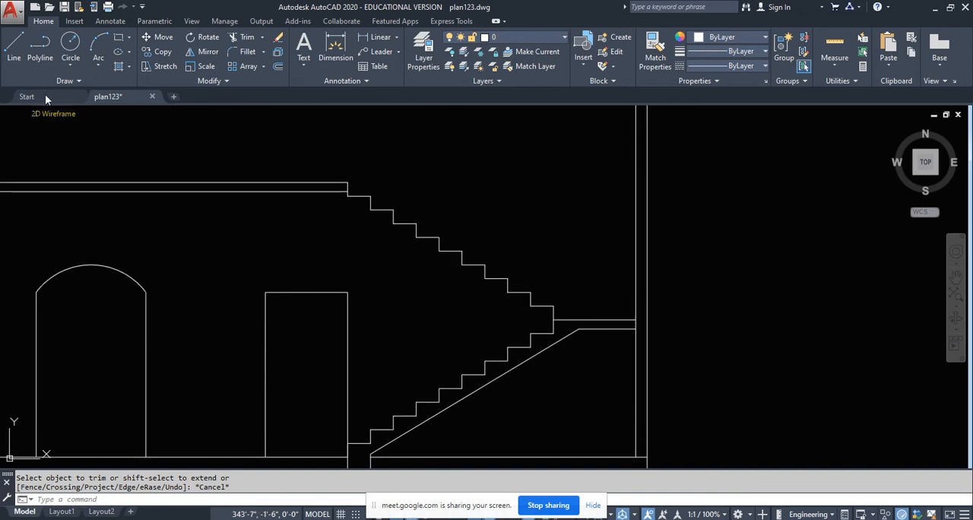
left_click(15, 57)
scroll(480, 311, "up", 2)
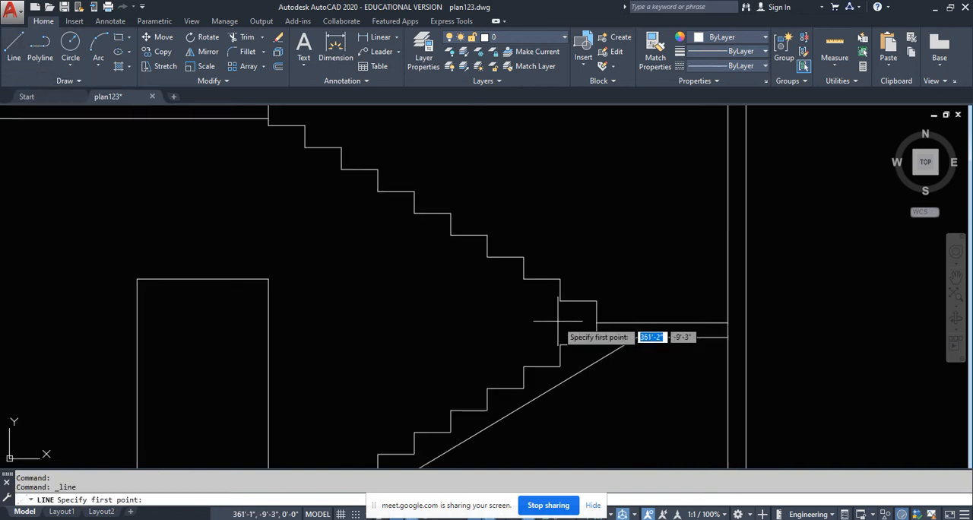
left_click(597, 322)
middle_click_drag(299, 174, 328, 247)
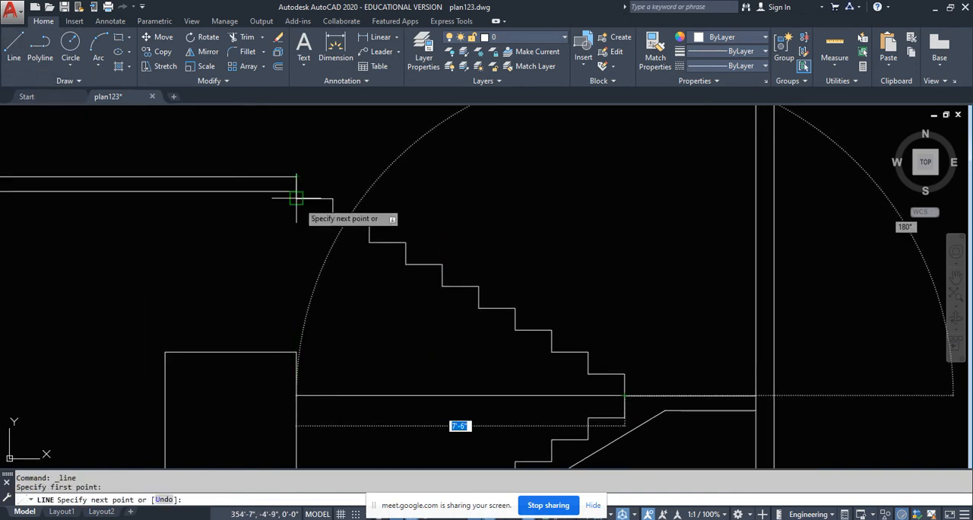
left_click(297, 199)
key("Escape")
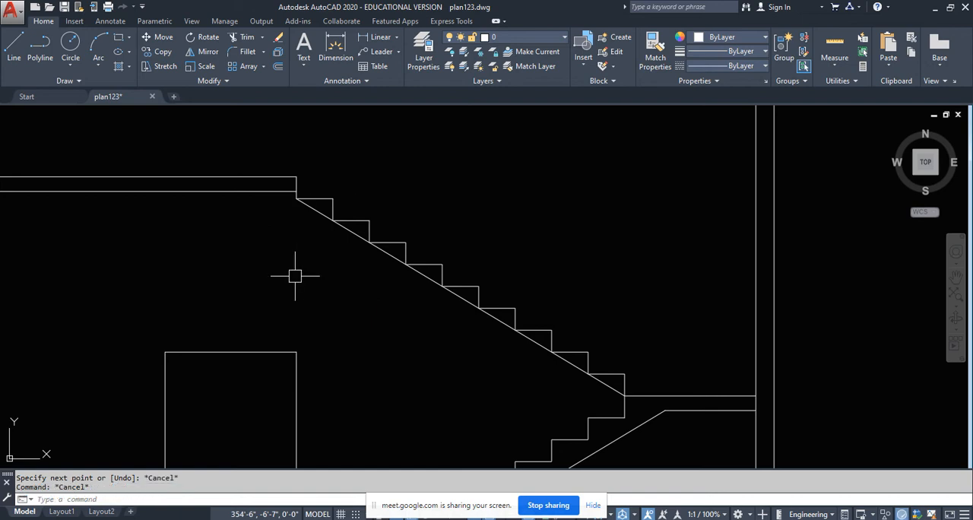
- Offset the sloping line under the upper flight 4 inches downward
type("o")
key("Return")
key("Return")
scroll(289, 242, "up", 2)
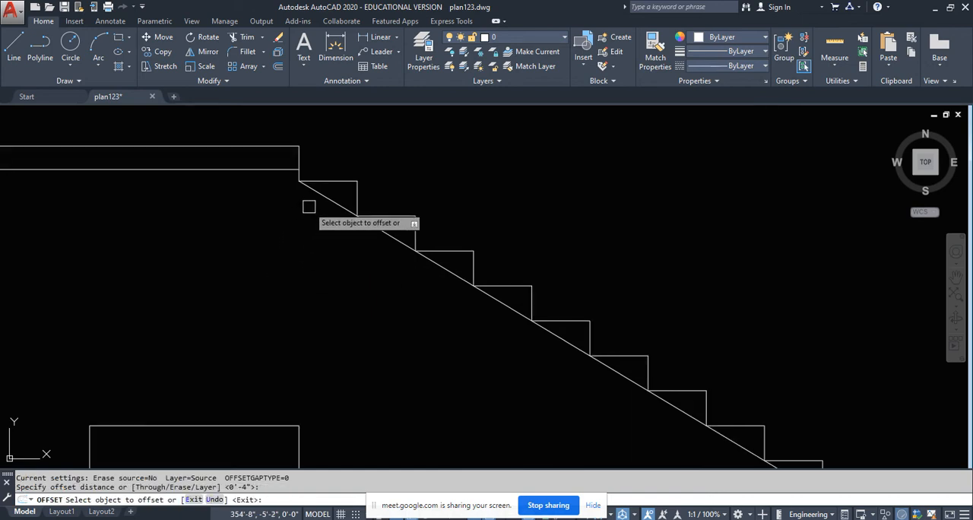
left_click(318, 187)
left_click(252, 252)
key("Escape")
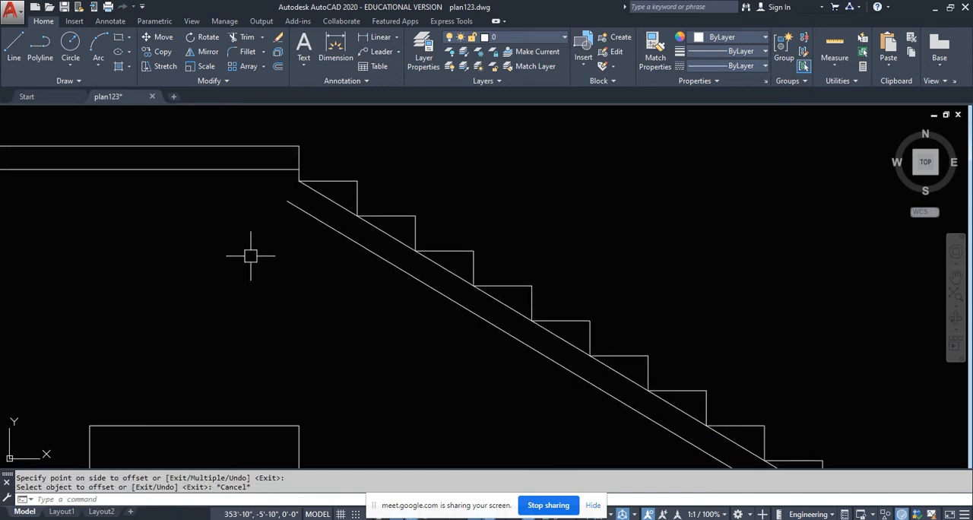
- Fillet the upper flight's offset line to the floor slab's underside and erase the original sloping line touching the steps
type("f")
key("Return")
left_click(161, 169)
left_click(356, 250)
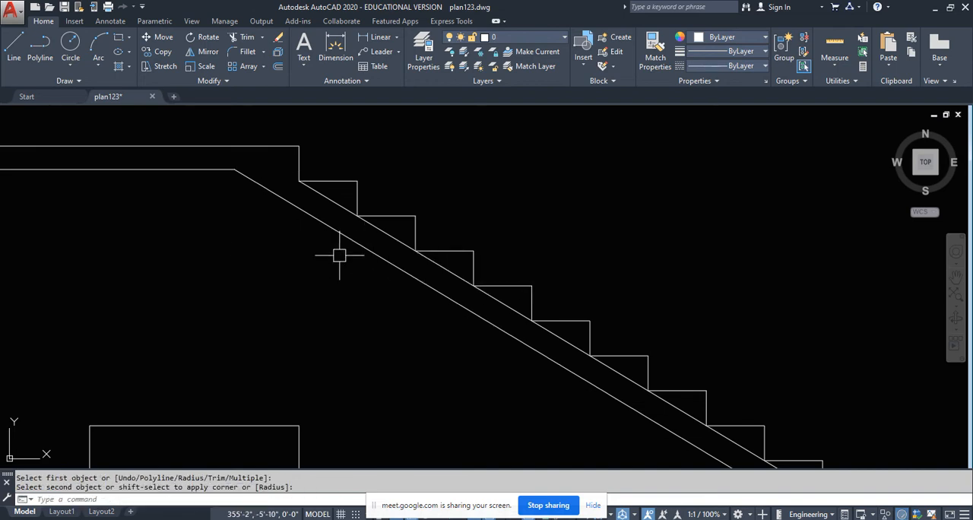
key("Escape")
left_click(330, 198)
key("Delete")
scroll(319, 273, "down", 5)
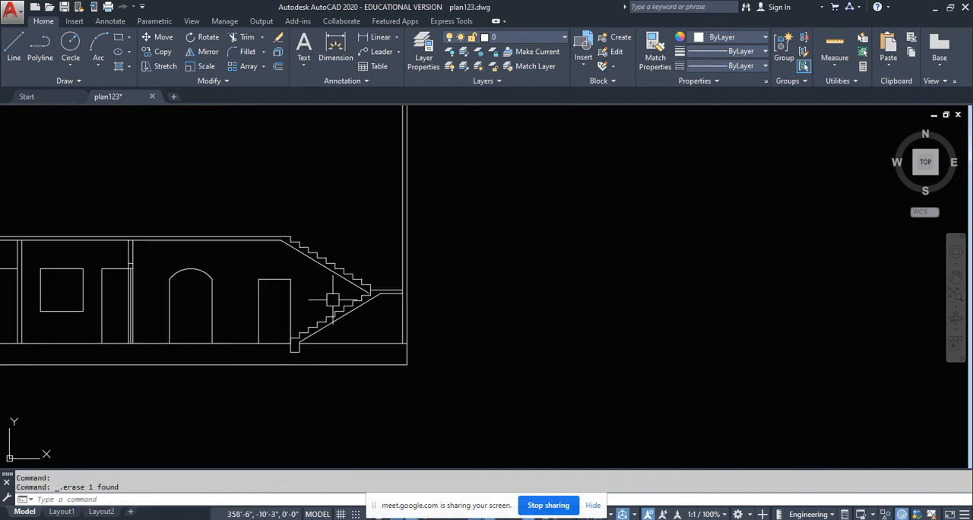
- Extend the lower end of the upper flight's underside line to the vertical line at the landing's edge
scroll(332, 300, "up", 4)
type("x")
key("Return")
key("Return")
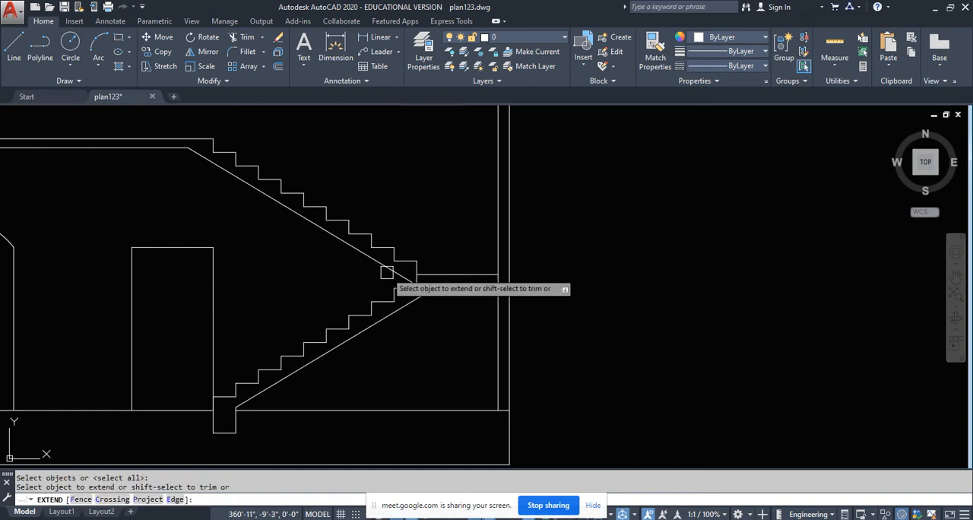
scroll(396, 269, "up", 3)
scroll(388, 266, "down", 3)
key("Escape")
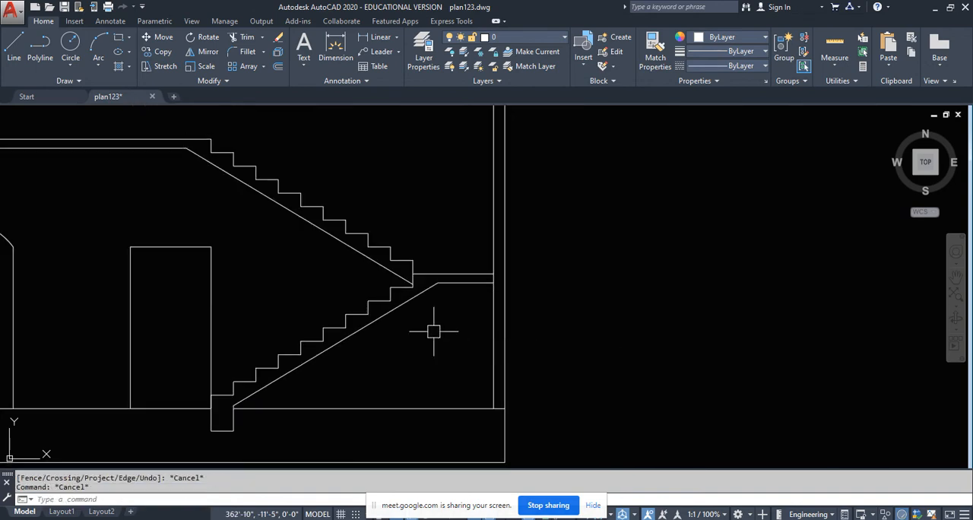
- Examine the finished section and compare its landing end with the staircase and wall opening on the plan's section line
scroll(433, 331, "down", 4)
middle_click_drag(333, 339, 565, 322)
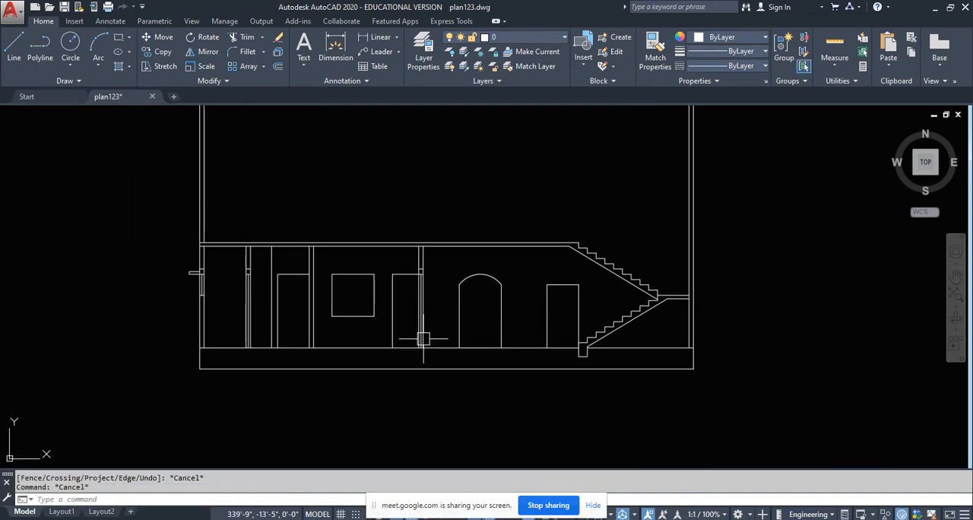
middle_click_drag(424, 339, 349, 318)
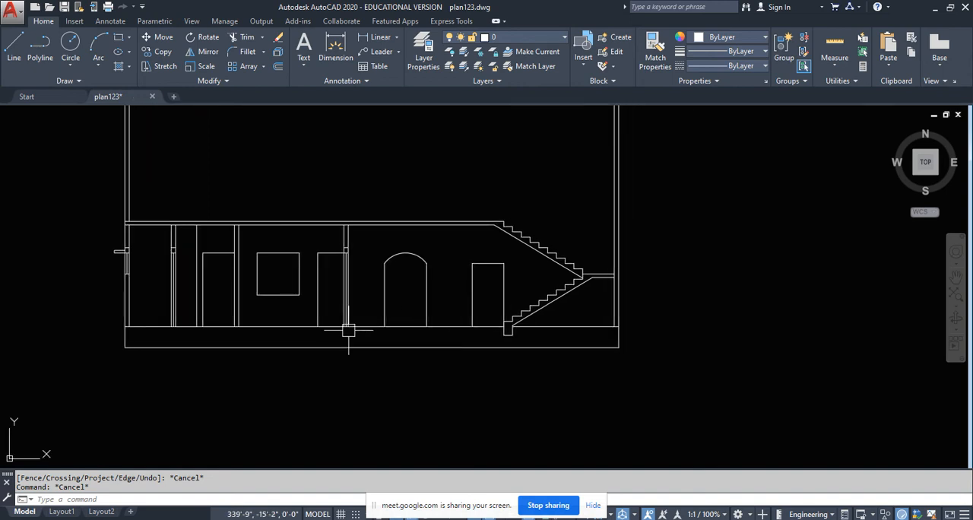
middle_click_drag(298, 255, 263, 330)
scroll(484, 389, "down", 5)
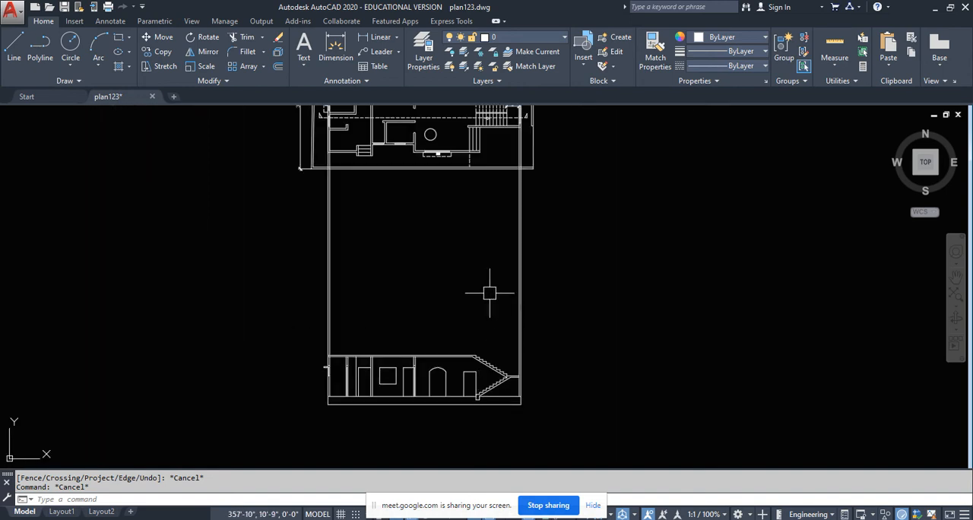
middle_click_drag(490, 293, 459, 355)
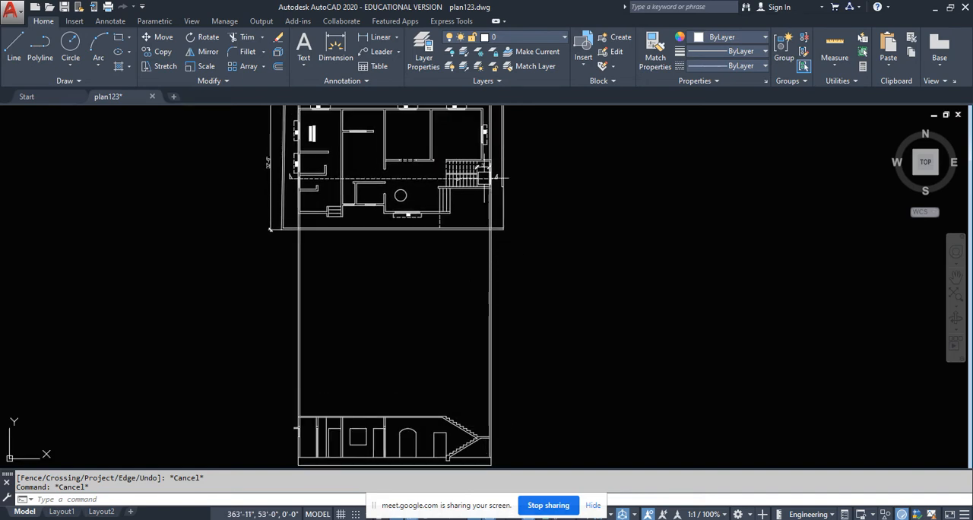
scroll(484, 177, "up", 5)
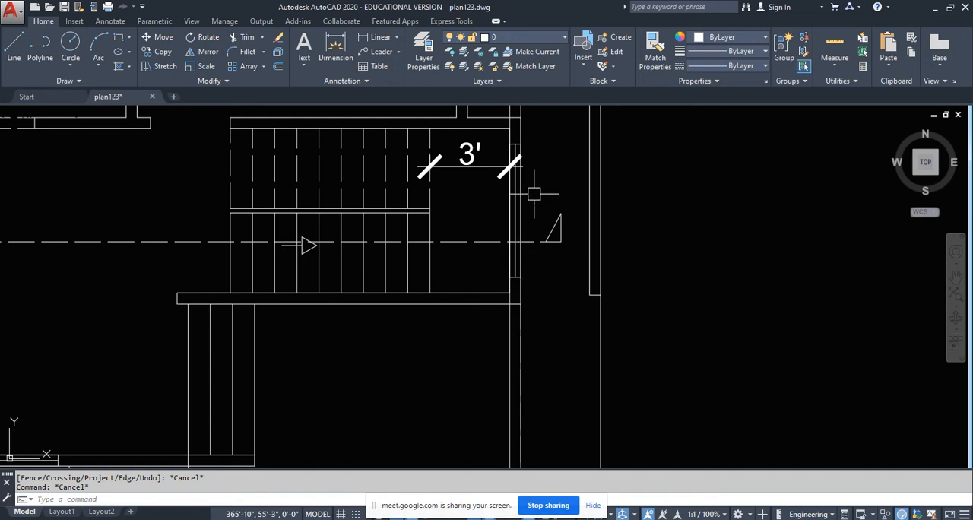
scroll(495, 328, "down", 7)
scroll(486, 352, "up", 6)
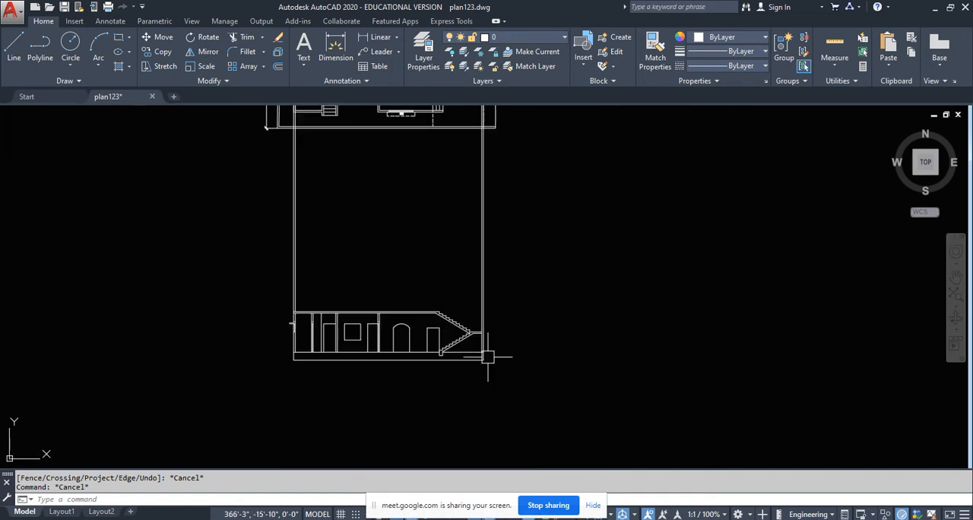
- Draw a horizontal construction line through the bottom edge of the lower staircase window in the front elevation
scroll(403, 363, "down", 5)
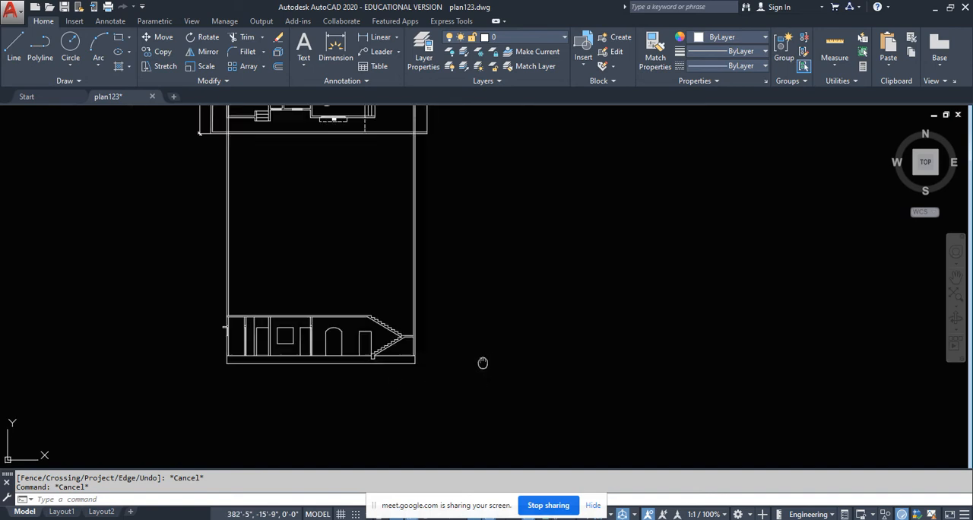
middle_click_drag(482, 363, 399, 366)
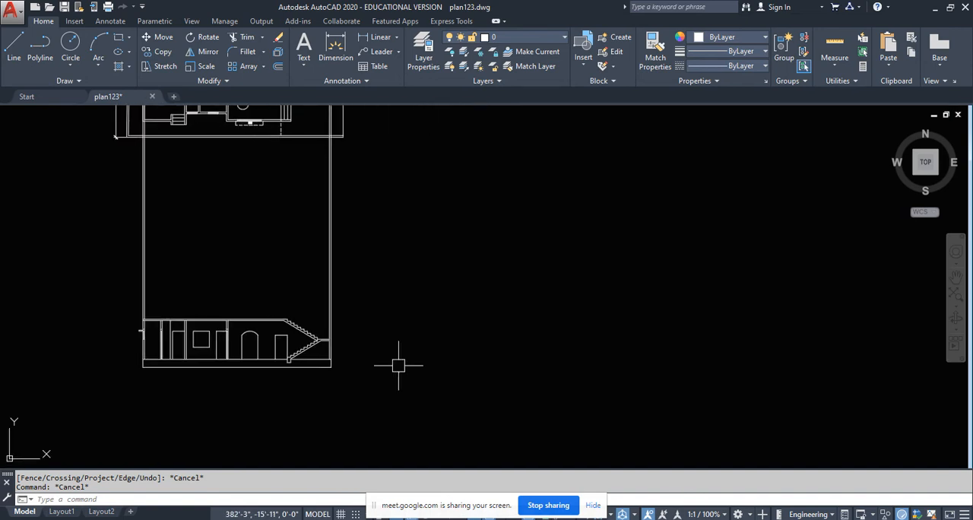
scroll(398, 366, "down", 6)
middle_click_drag(568, 377, 273, 381)
middle_click_drag(522, 392, 312, 392)
scroll(314, 392, "down", 2)
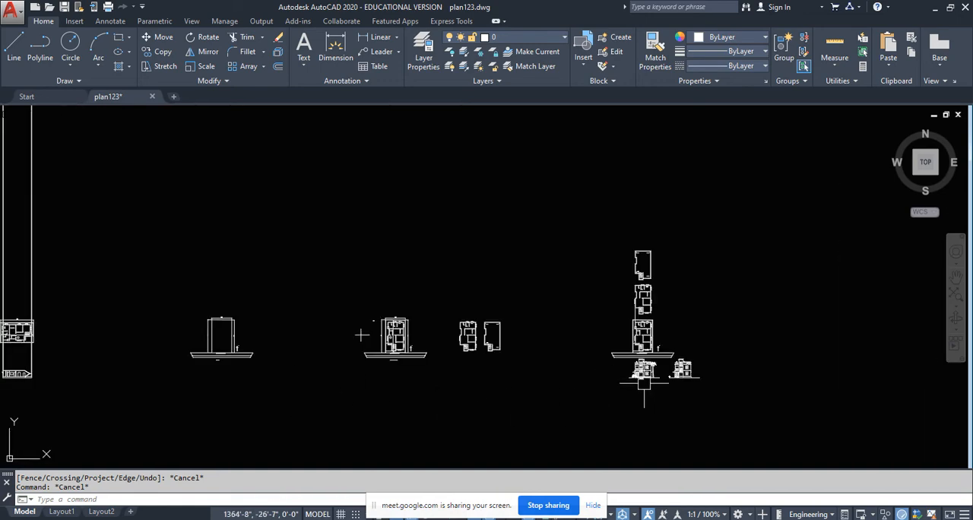
scroll(654, 373, "up", 8)
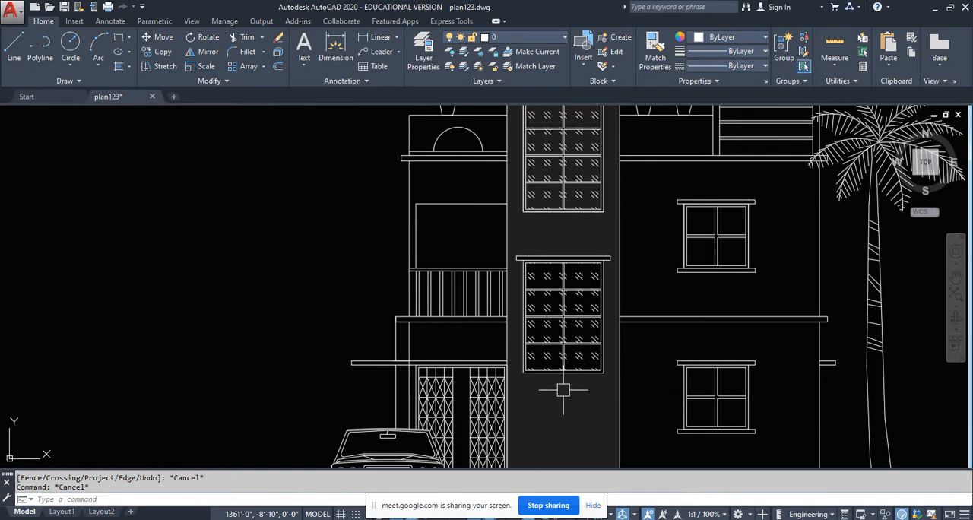
type("xl")
key("Return")
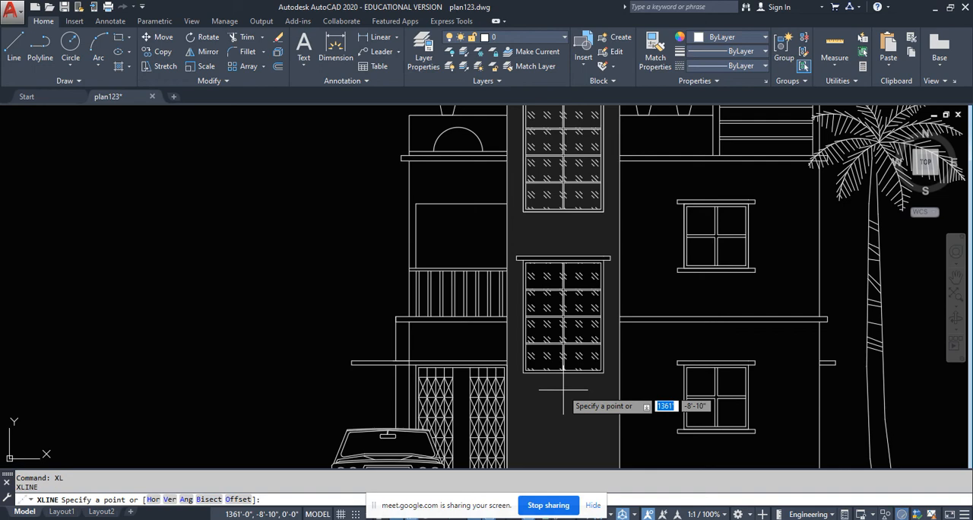
type("h")
key("Return")
scroll(564, 395, "up", 6)
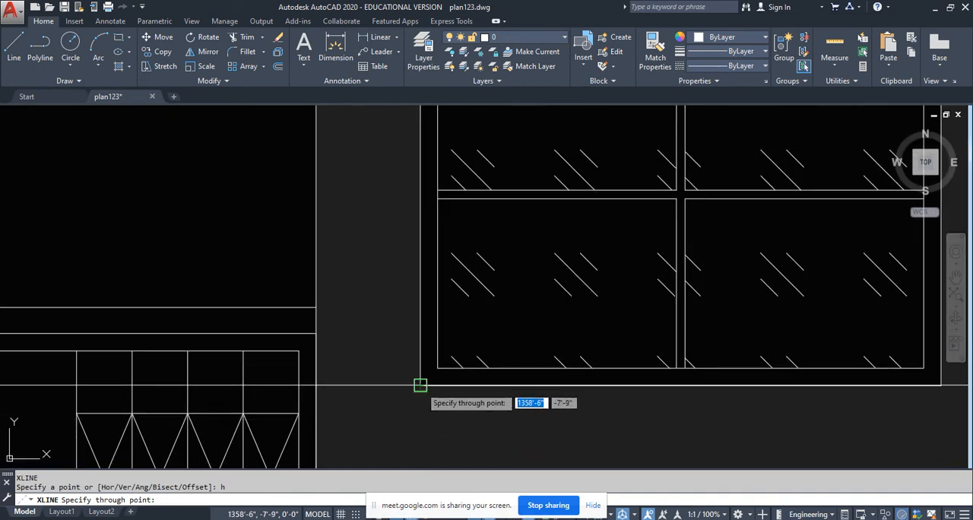
scroll(445, 425, "down", 5)
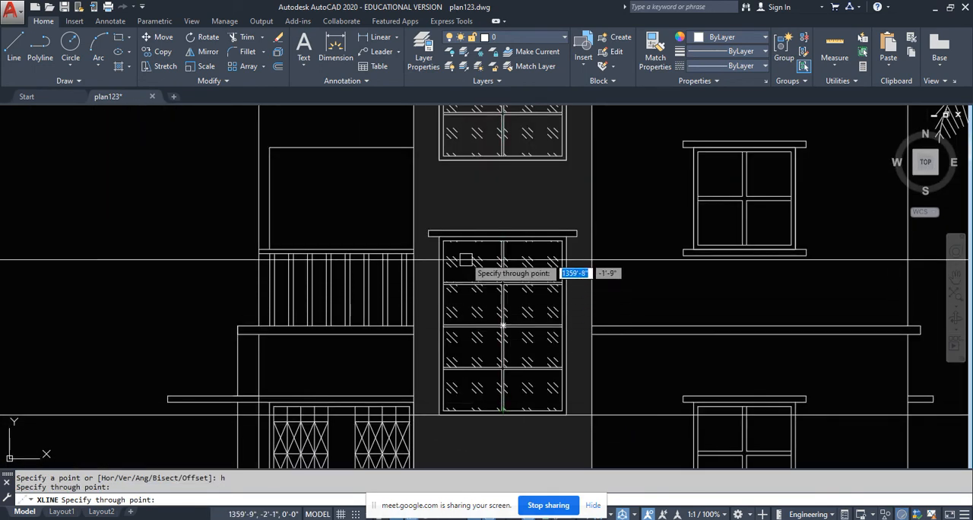
- Add horizontal construction lines through the underside and top of the shade above the lower staircase window
scroll(463, 262, "up", 5)
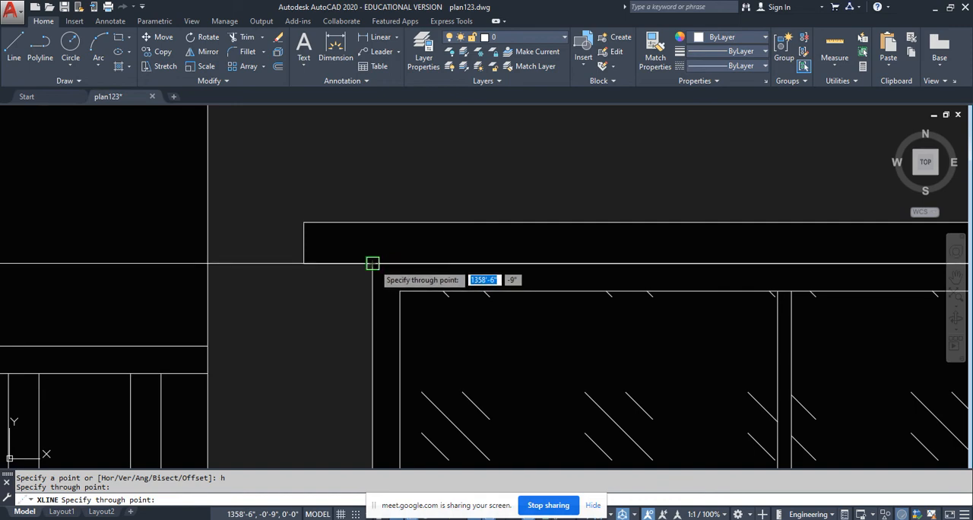
left_click(372, 264)
left_click(304, 222)
scroll(441, 191, "down", 9)
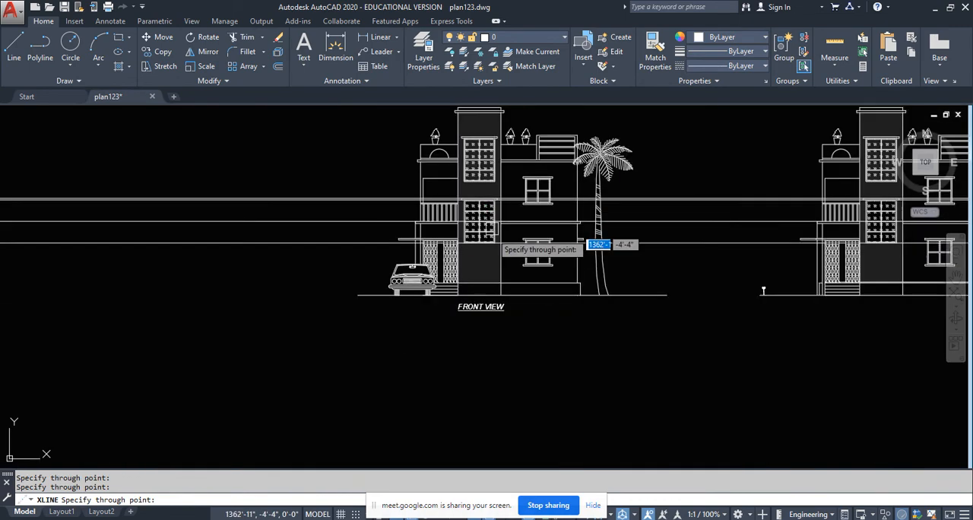
key("Return")
- Measure the vertical distance from the landing's top surface to the projected window sill line in the section
middle_click_drag(312, 296, 597, 330)
scroll(598, 331, "down", 6)
middle_click_drag(285, 321, 728, 351)
scroll(126, 355, "up", 12)
middle_click_drag(108, 346, 278, 357)
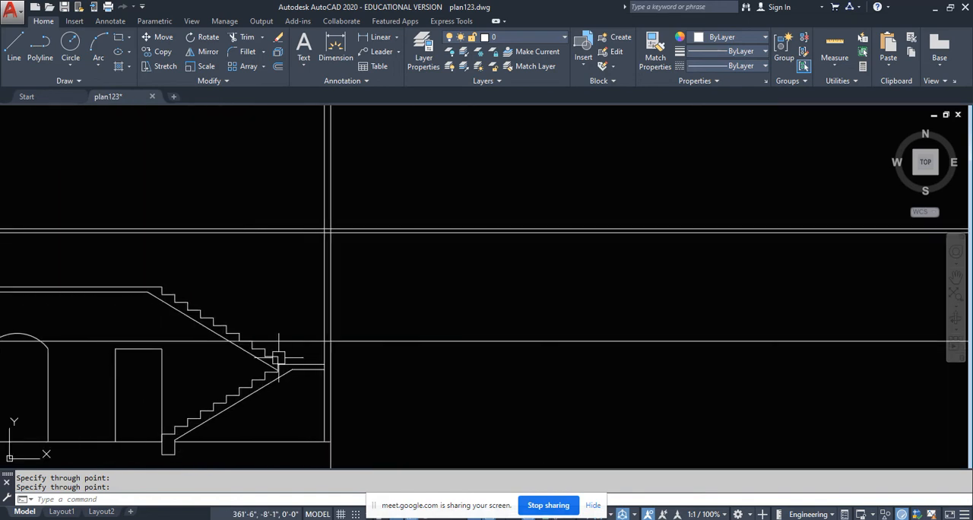
scroll(308, 365, "up", 5)
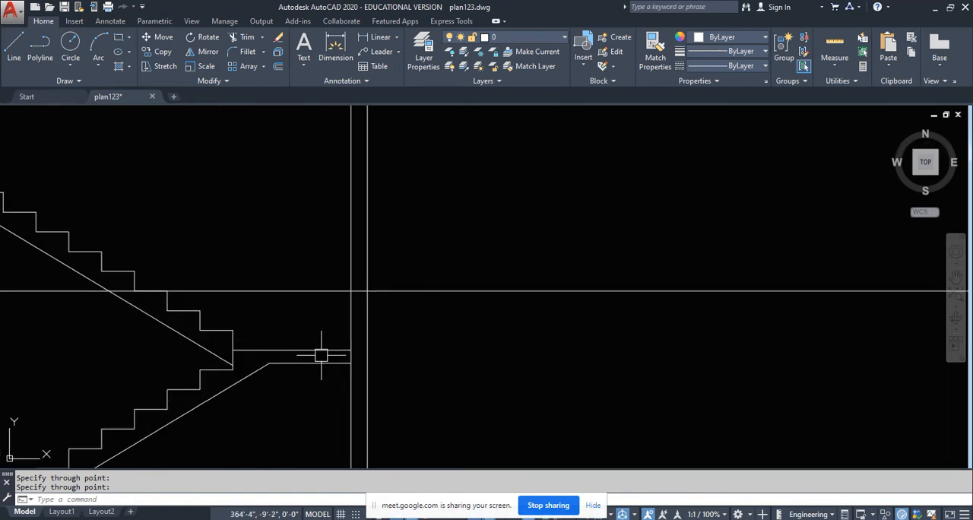
left_click(365, 38)
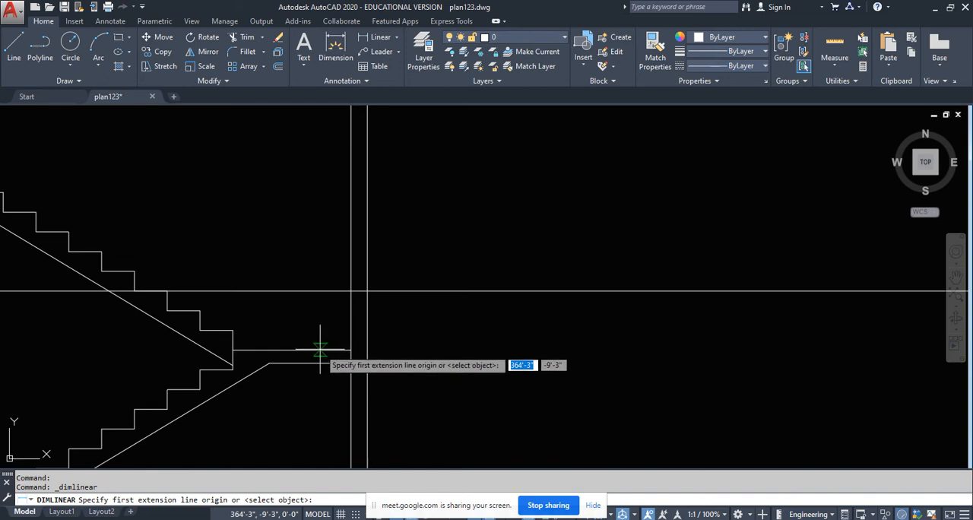
left_click(321, 350)
left_click(320, 291)
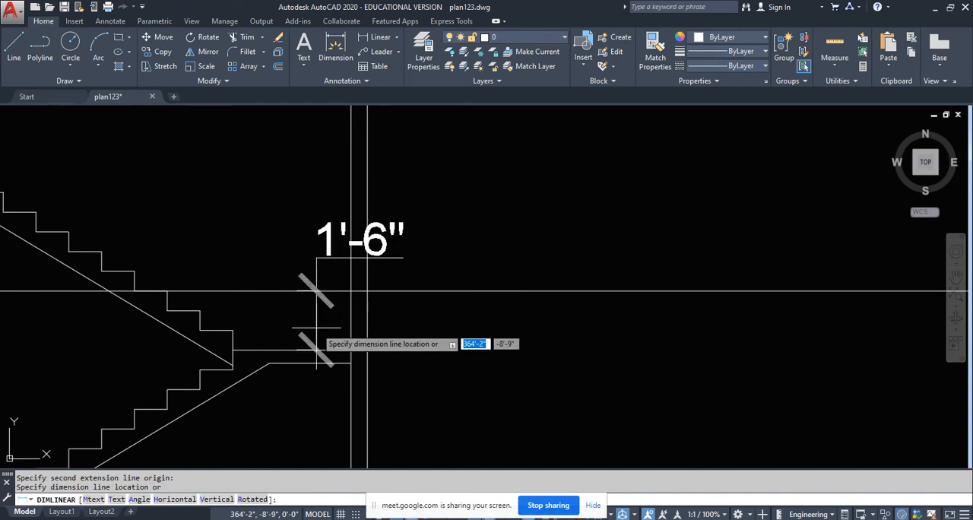
key("Escape")
scroll(384, 344, "down", 4)
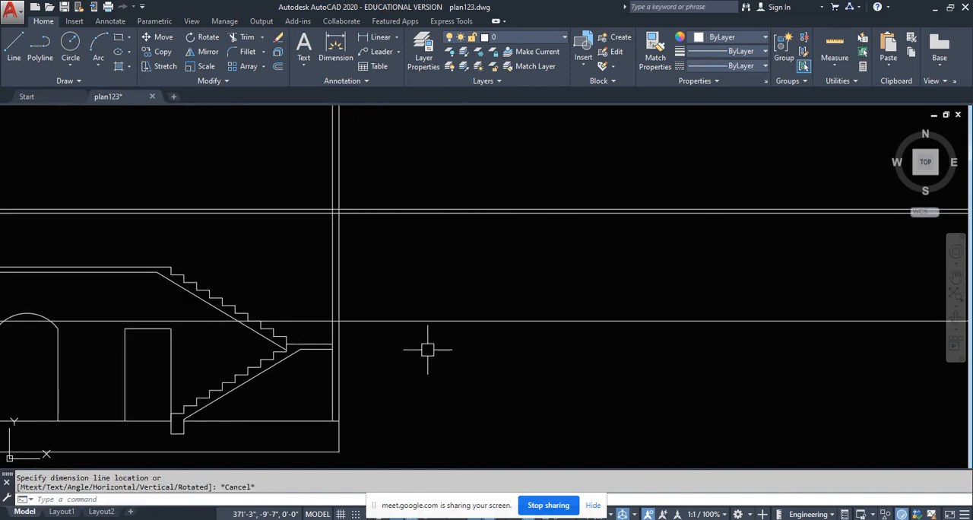
- Trim the sill line to the thickness of the landing-side wall and cut the two shade level lines off at the wall's inner face
type("ts or")
key("Return")
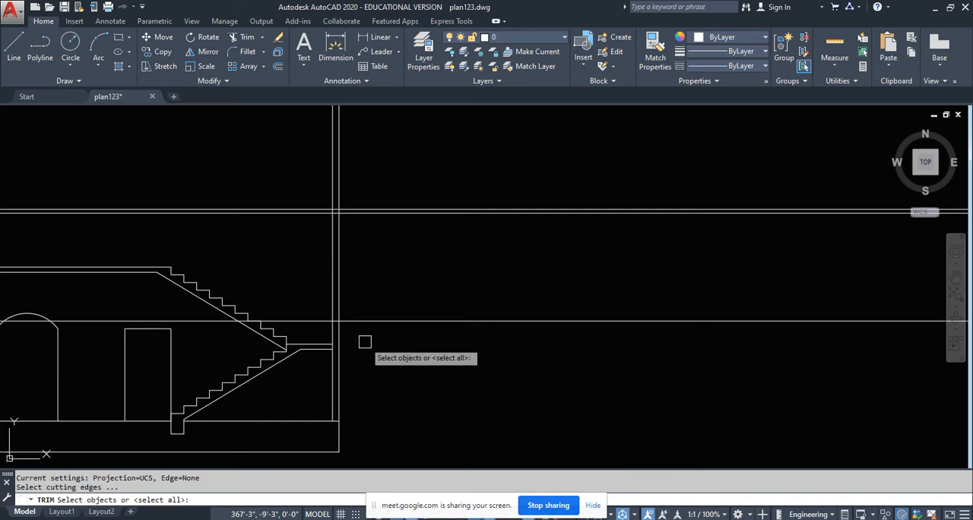
left_click(368, 336)
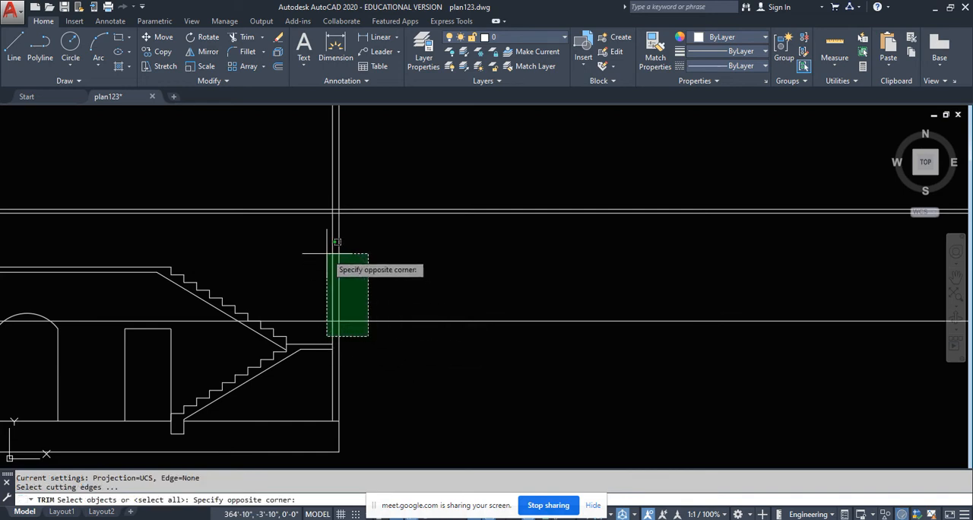
left_click(317, 211)
left_click(304, 249)
left_click(284, 185)
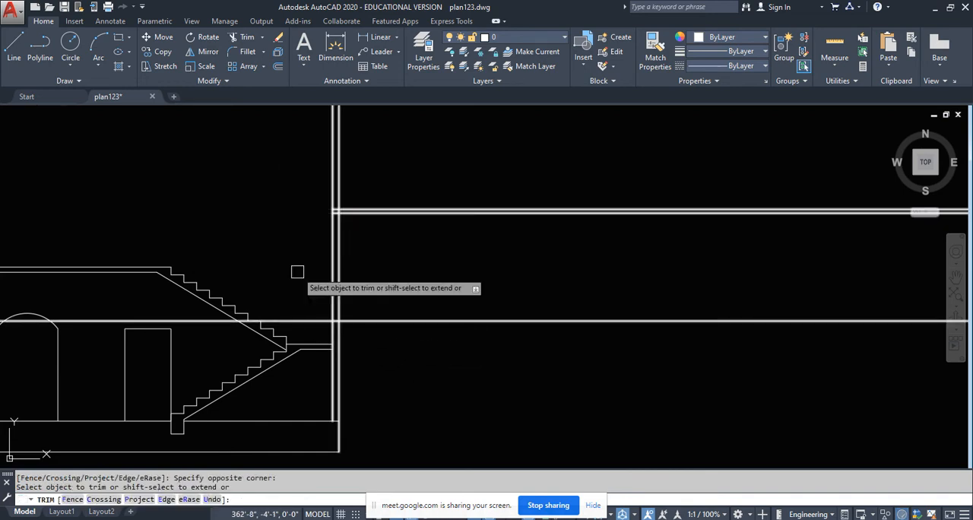
left_click(314, 335)
left_click(297, 307)
left_click(400, 359)
left_click(386, 274)
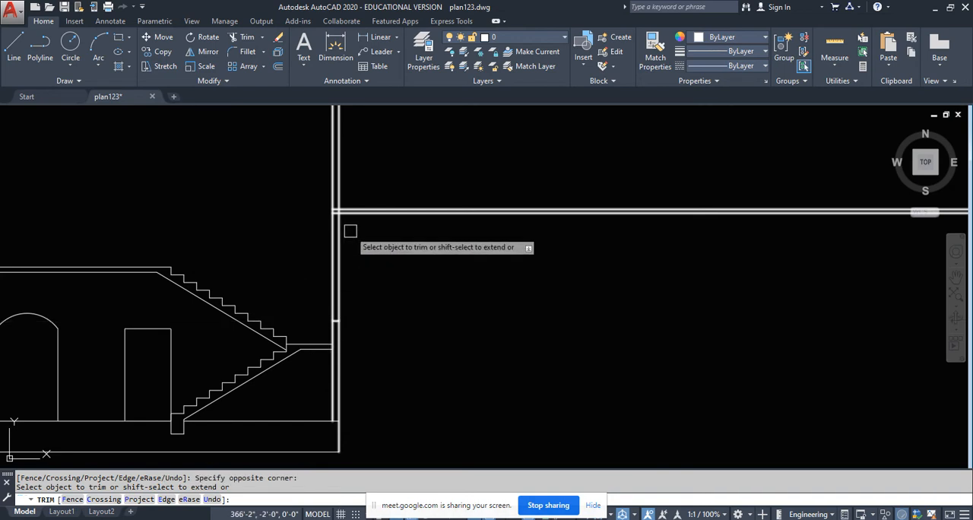
scroll(363, 264, "up", 2)
key("Return")
- Offset the landing-side wall's outer line 6 inches outward, and erase the offset copy
middle_click_drag(373, 231, 385, 257)
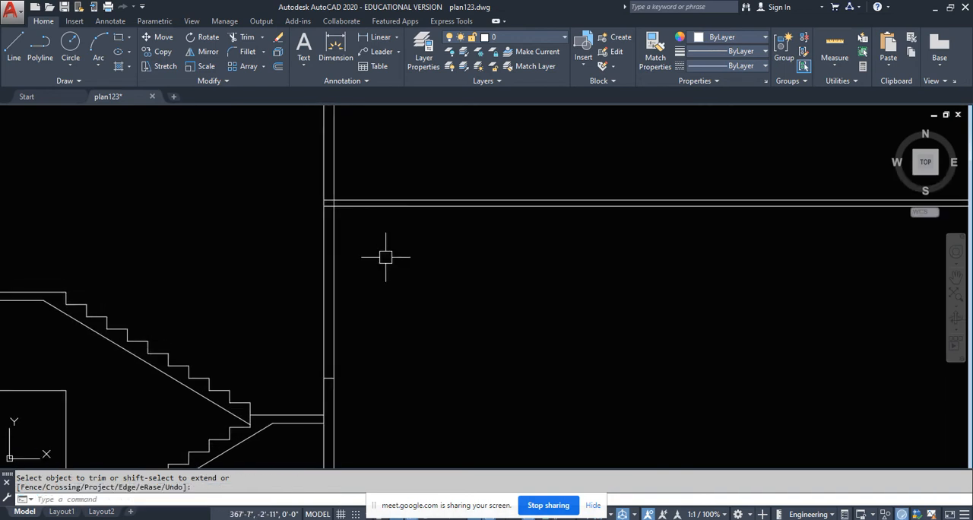
type("o")
key("Return")
type("6")
key("Return")
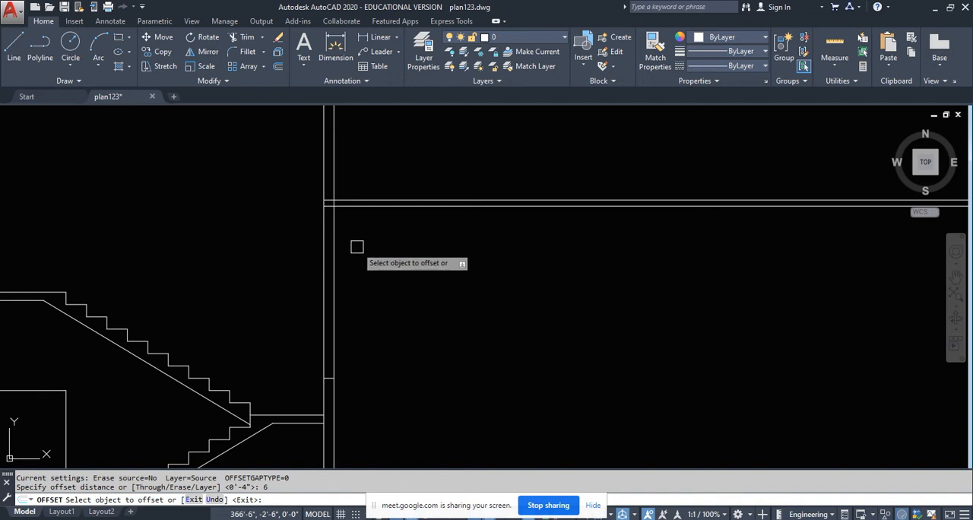
left_click(335, 230)
left_click(428, 255)
scroll(357, 288, "down", 2)
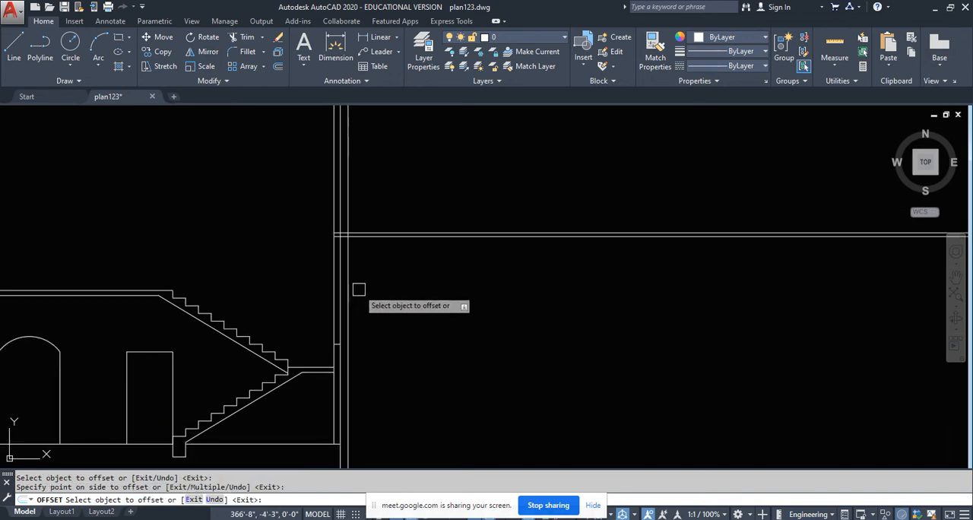
key("Escape")
key("Delete")
- Start the shade outline in the plan 5 inches above the staircase window's upper outer corner, projecting 6 inches out from the wall
scroll(277, 313, "down", 6)
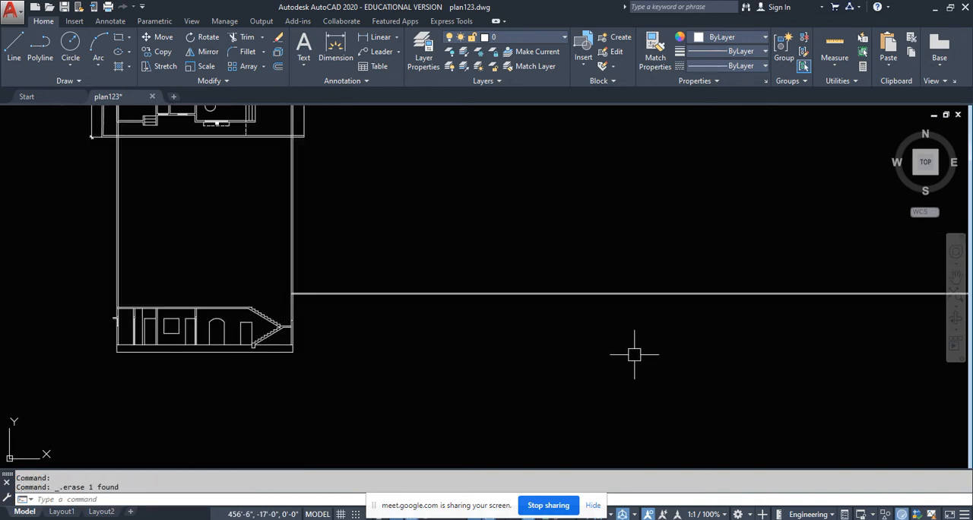
scroll(392, 328, "down", 8)
middle_click_drag(645, 344, 481, 344)
scroll(228, 286, "up", 15)
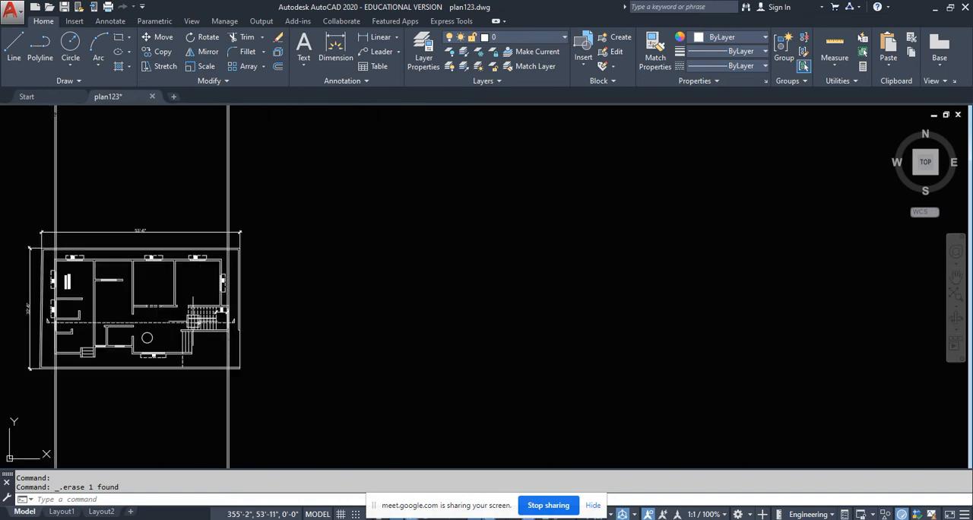
left_click(11, 45)
scroll(300, 228, "up", 4)
left_click(292, 304)
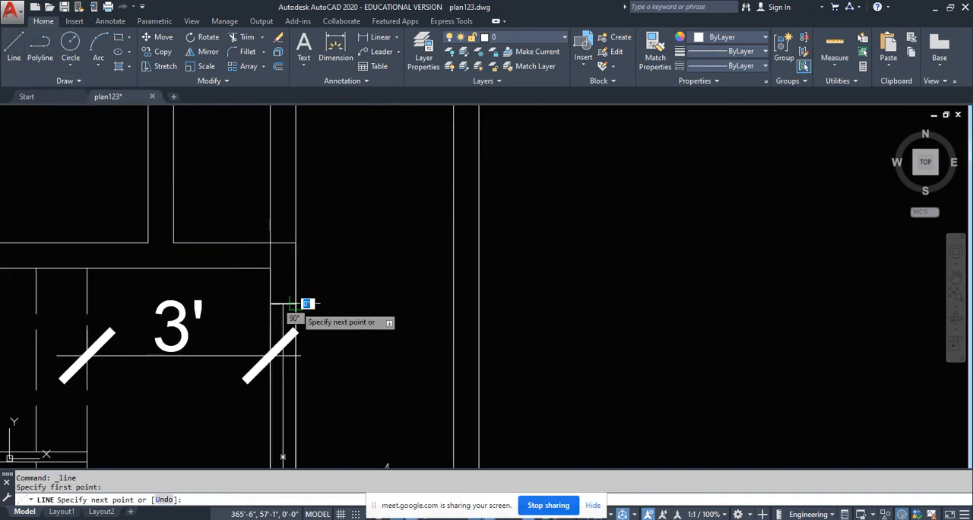
key("Return")
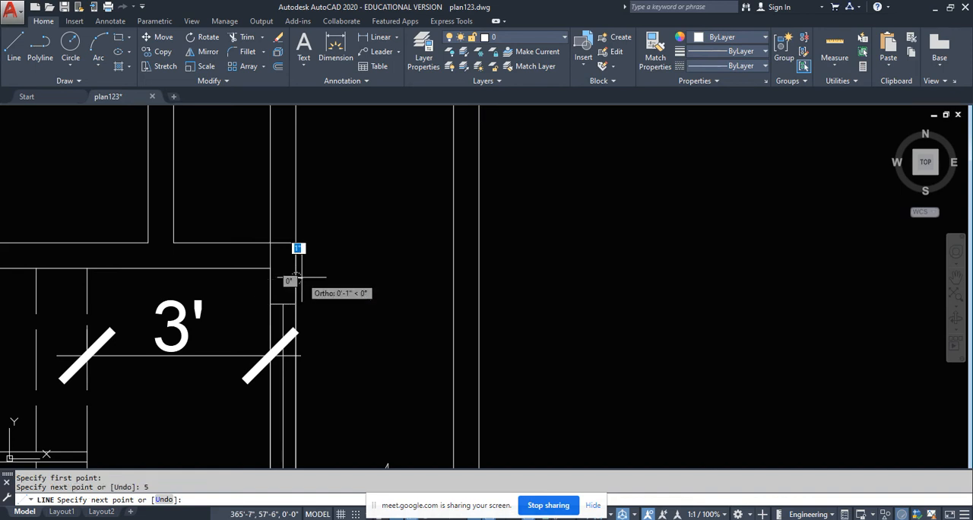
type("6")
key("Return")
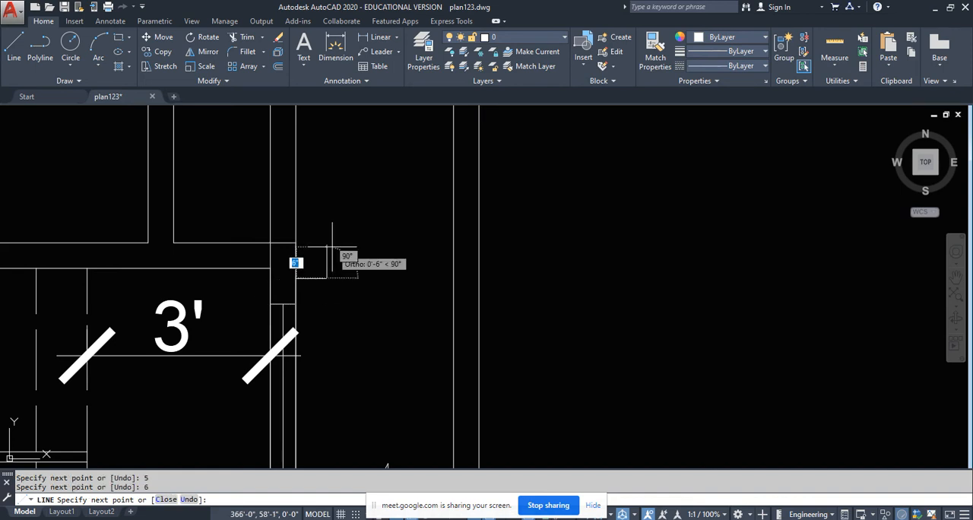
- Continue the plan's shade outline parallel to the wall to 5 inches past the window's lower end, and close it back to the wall
scroll(327, 251, "down", 4)
scroll(319, 395, "up", 4)
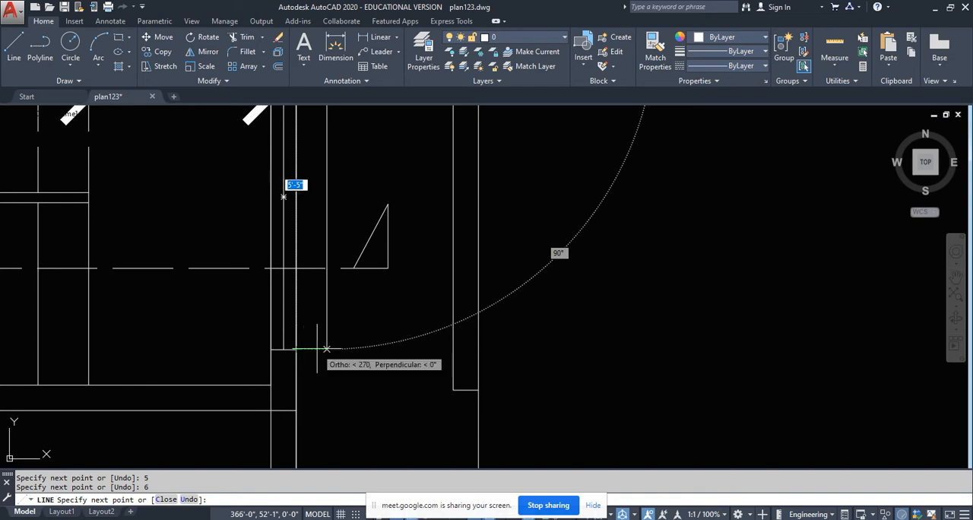
left_click(327, 349)
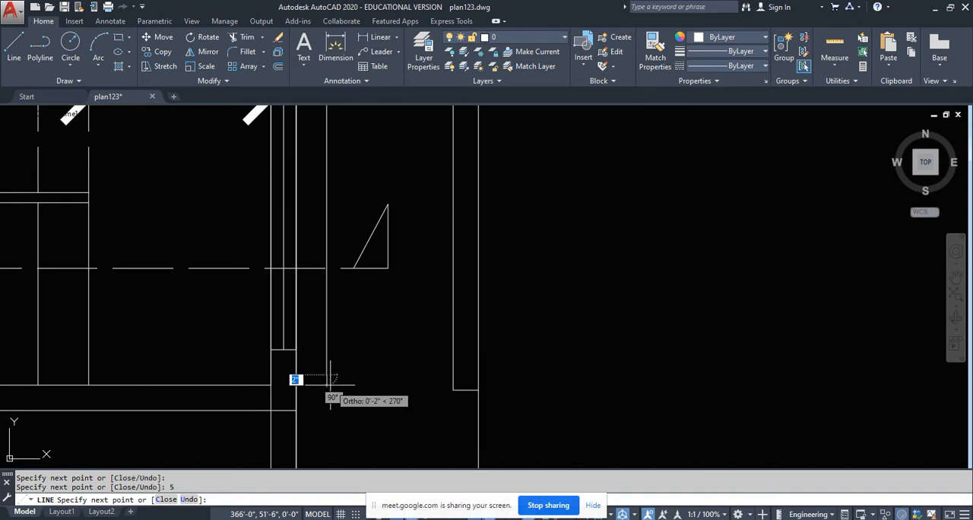
left_click(296, 375)
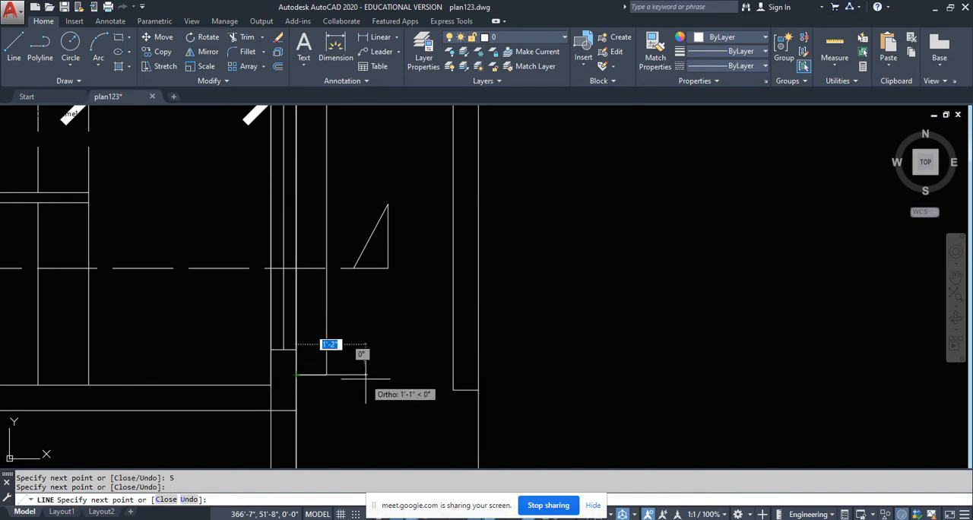
key("Return")
- Offset the outer line of the section's landing-side wall 6 inches outward for the shade projection
scroll(366, 378, "down", 5)
scroll(351, 417, "up", 5)
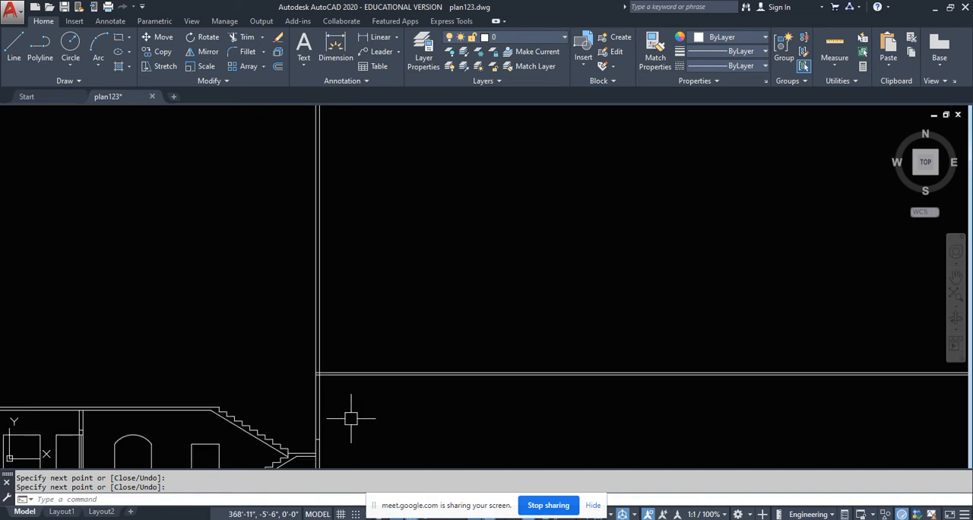
key("Return")
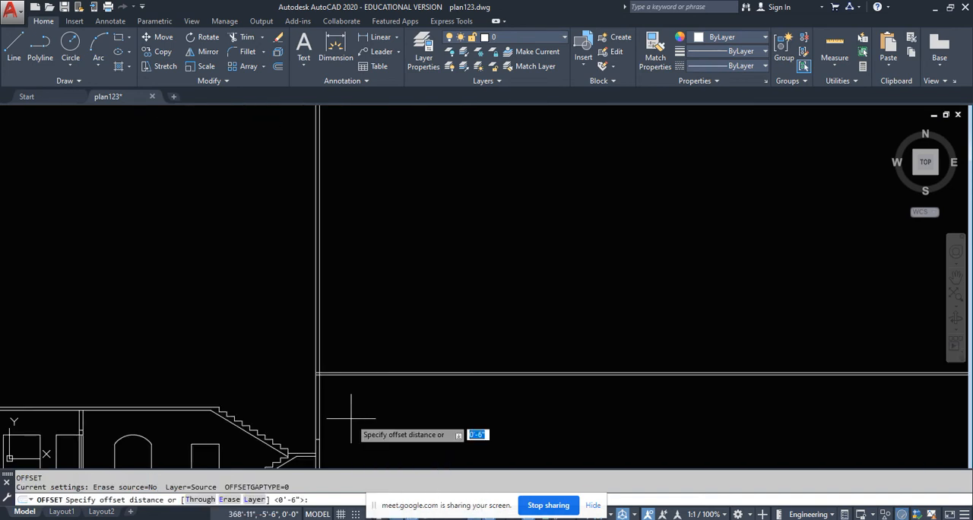
type("5")
key("Return")
key("Return")
key("Return")
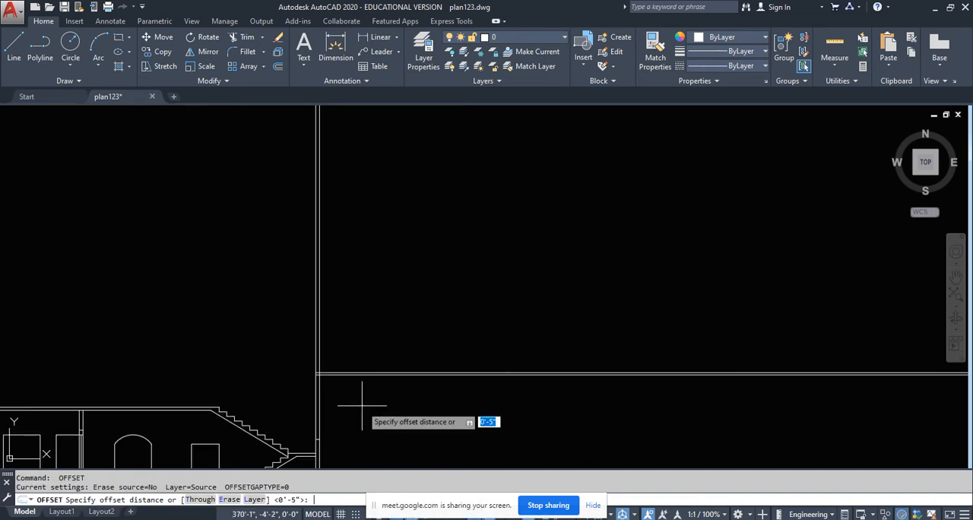
type("6")
key("Return")
scroll(354, 402, "up", 2)
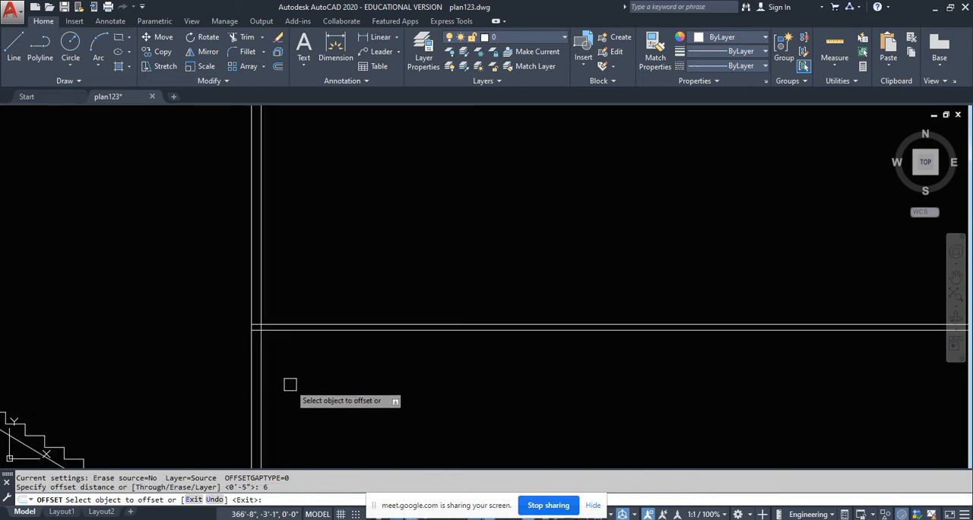
left_click(261, 353)
key("Escape")
- Trim the offset line and the two horizontal lintel lines in the section to leave a rectangular shade projecting 6 inches from the wall
type("t")
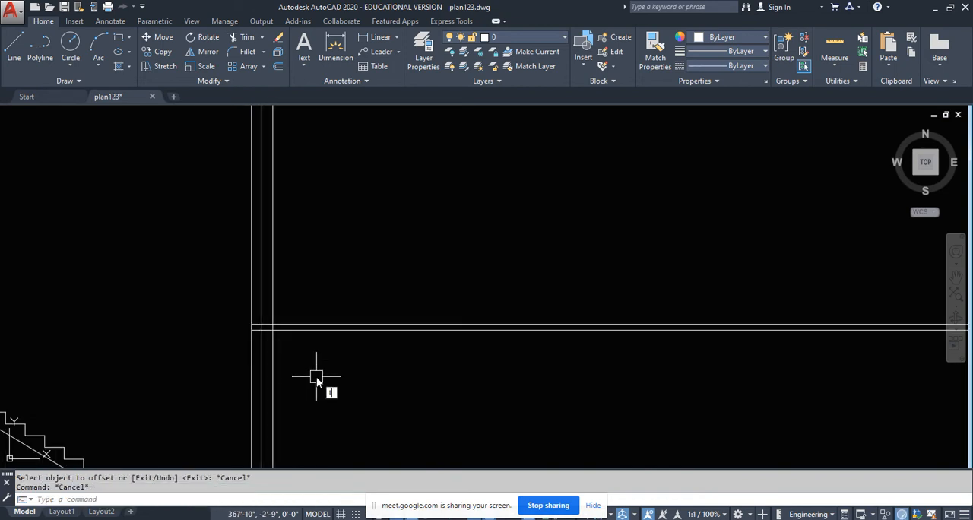
type("r")
key("Return")
scroll(274, 326, "up", 5)
left_click(299, 374)
left_click(254, 308)
key("Return")
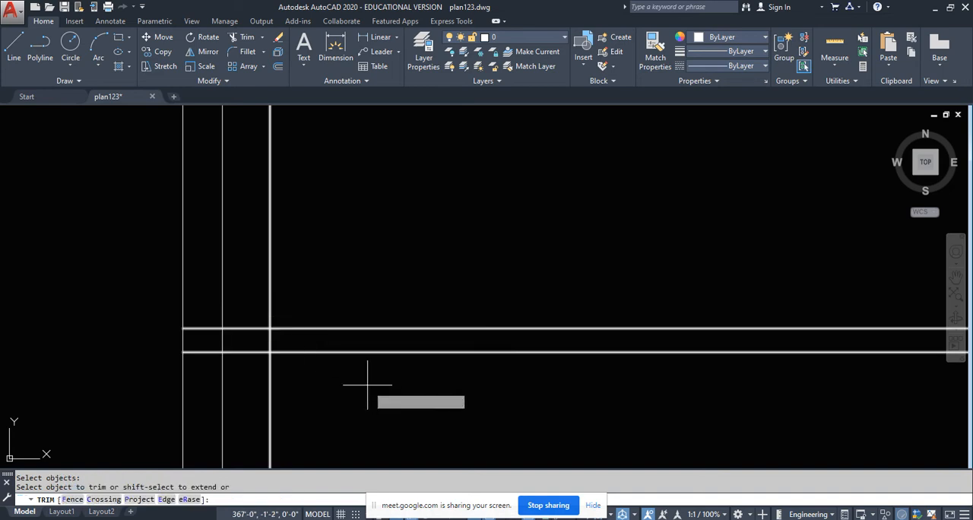
left_click(367, 384)
left_click(334, 287)
left_click(328, 244)
left_click(265, 263)
left_click(323, 385)
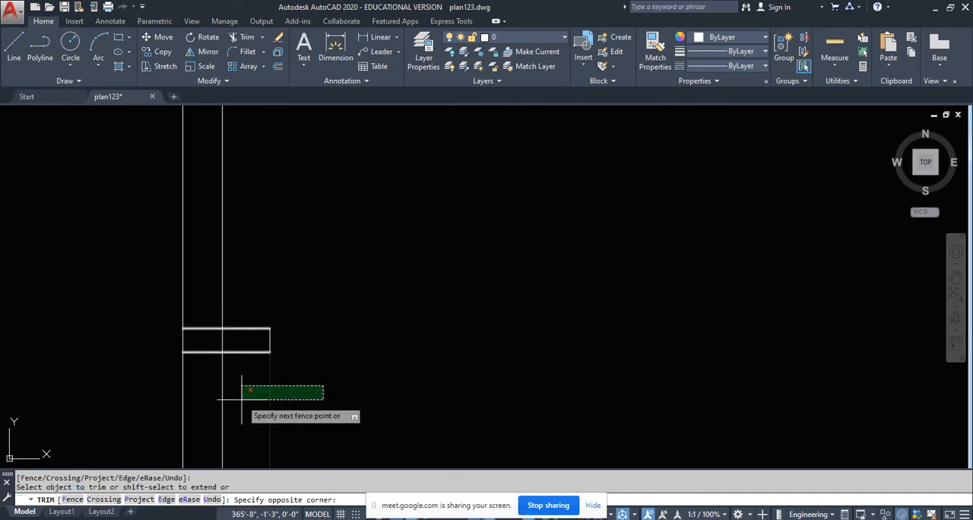
left_click(242, 399)
key("Escape")
- Break the shade's top line at the wall's outer face and move its part within the wall up 3 inches
scroll(245, 342, "up", 5)
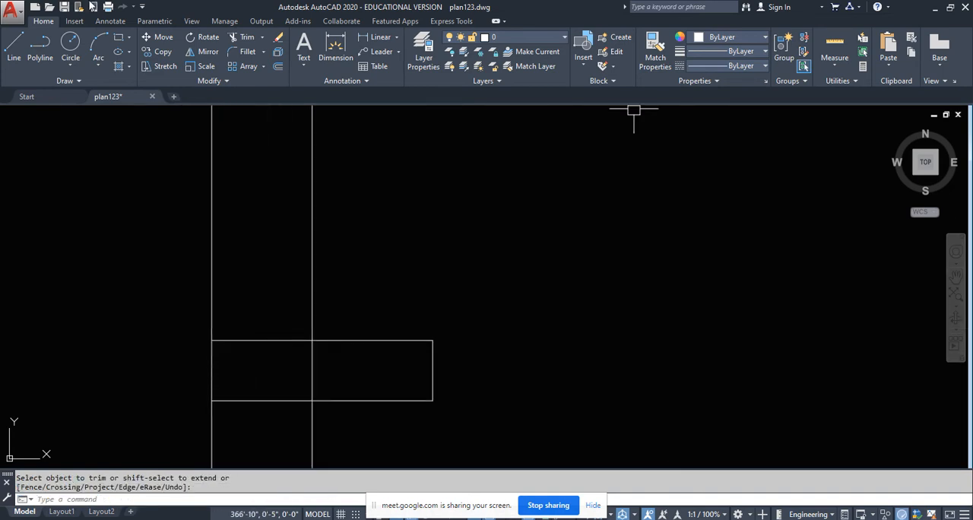
left_click(195, 81)
left_click(179, 112)
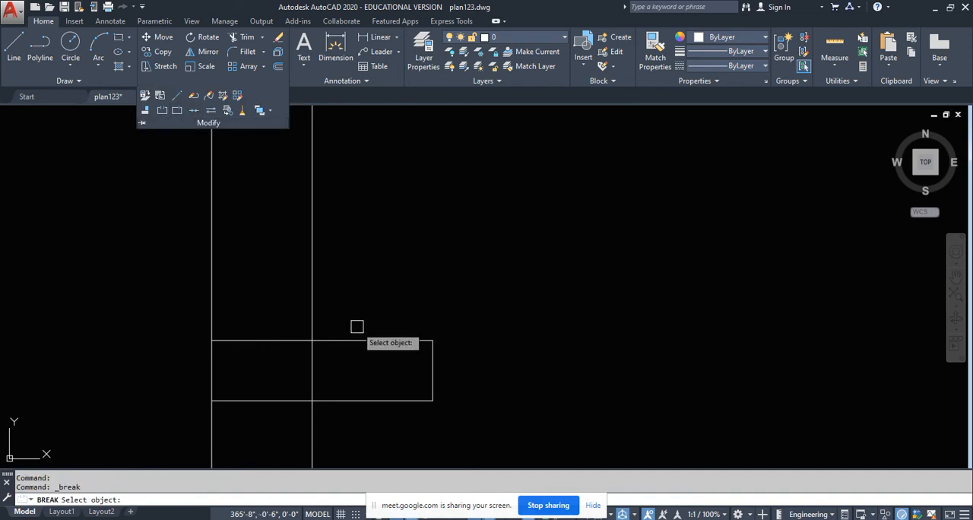
left_click(323, 341)
left_click(312, 340)
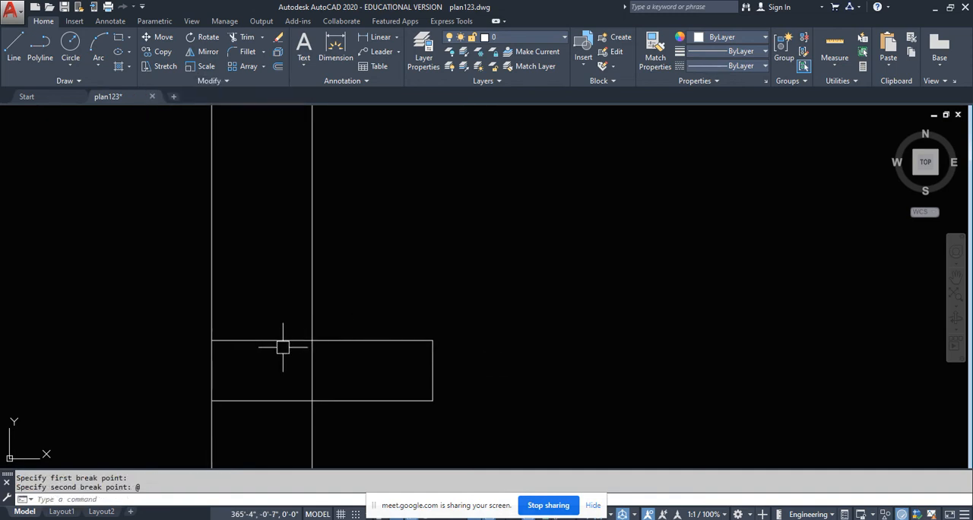
left_click(262, 339)
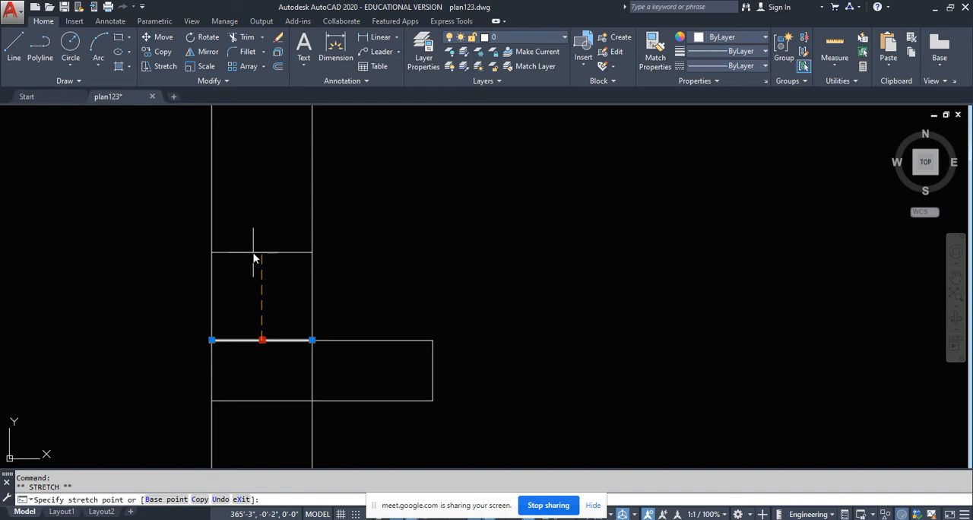
type("3")
key("Return")
key("Escape")
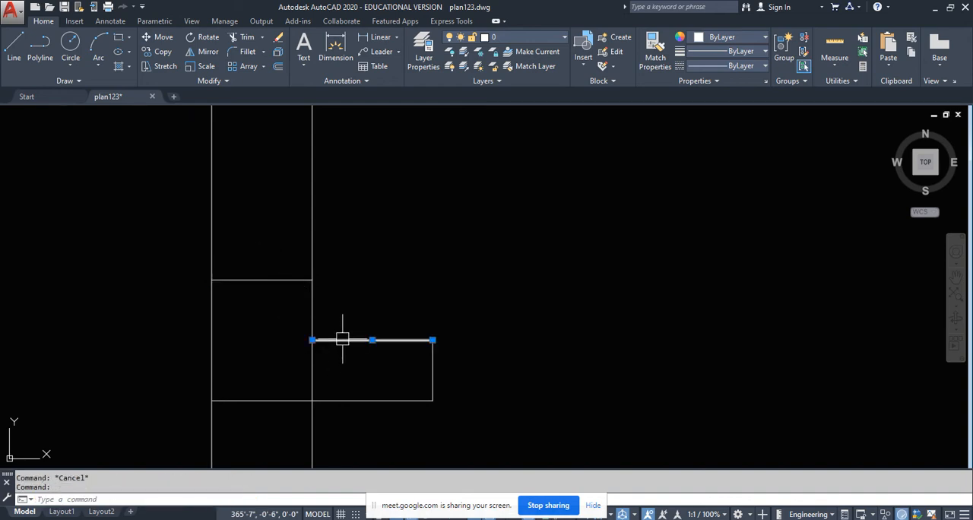
- Stretch the wall-side end of the projecting shade's top line up to the raised lintel corner to form a slope
left_click(312, 340)
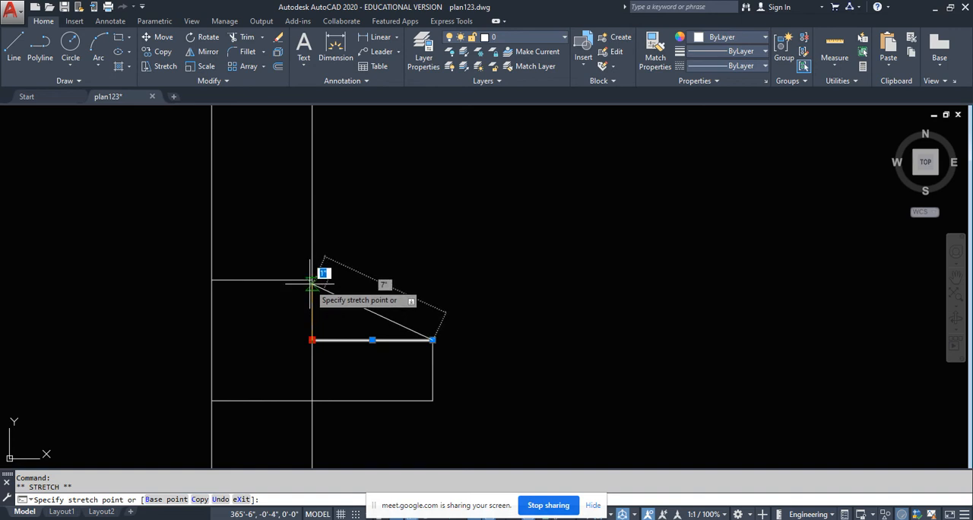
left_click(312, 280)
key("Escape")
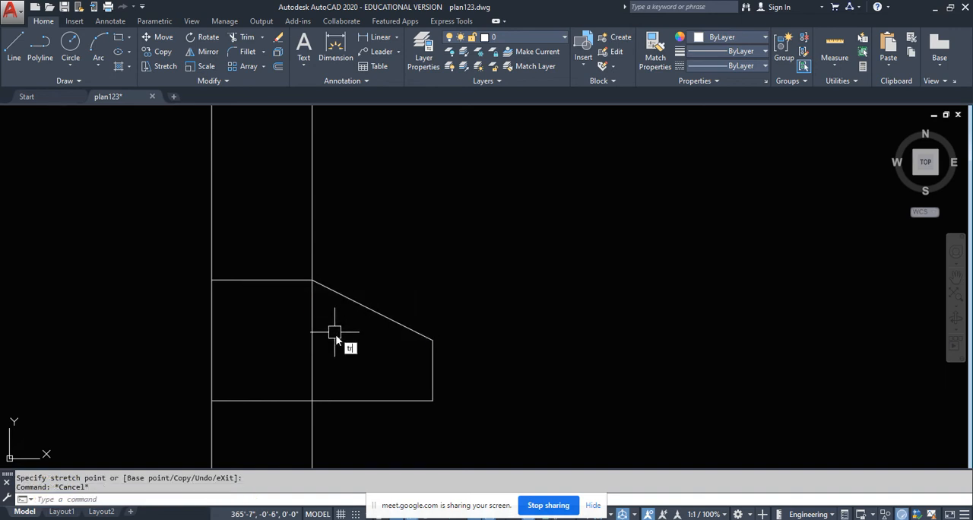
- Trim away the wall's outer line where it crosses the sloped shade profile
key("Return")
key("Return")
left_click(332, 313)
left_click(297, 332)
scroll(380, 217, "down", 5)
key("Return")
scroll(376, 240, "down", 3)
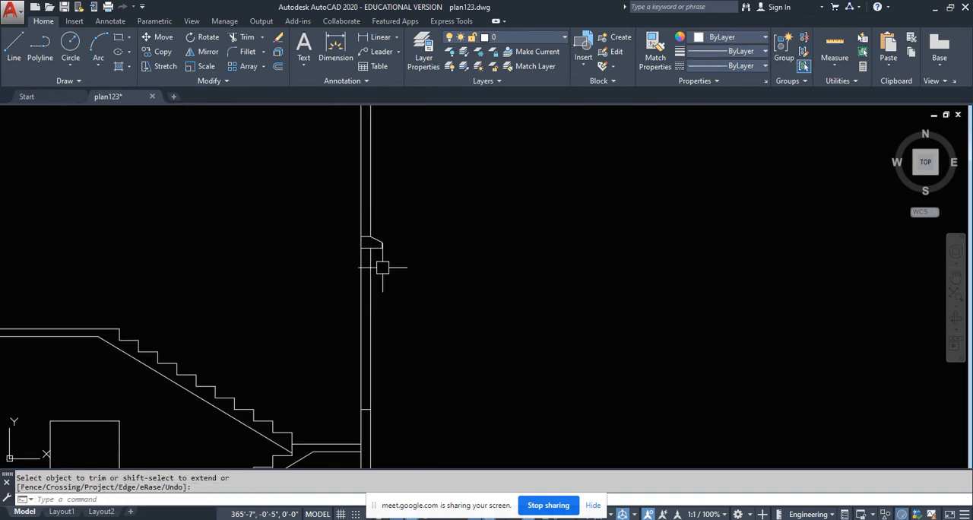
- Compare the staircase window and its shade in the plan with both end walls of the section
middle_click_drag(397, 337, 391, 299)
scroll(361, 329, "down", 6)
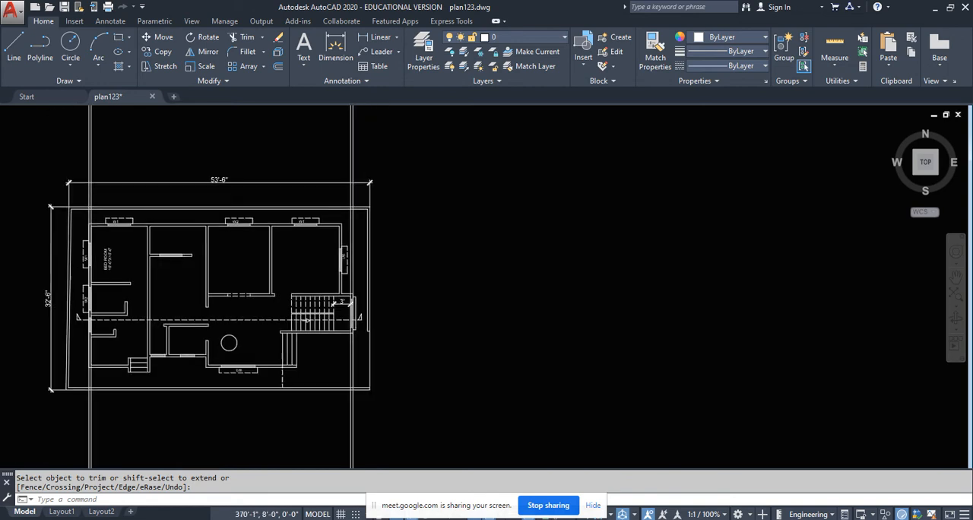
scroll(360, 329, "up", 6)
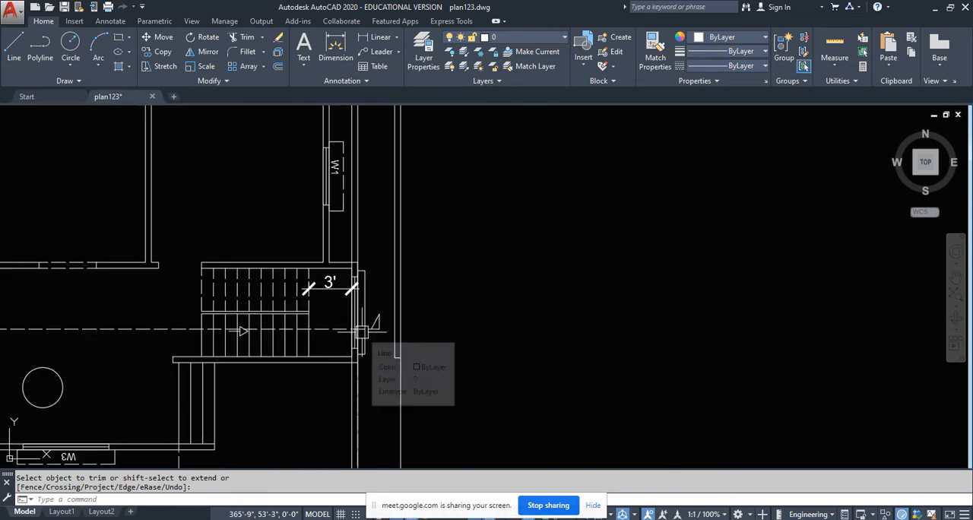
scroll(358, 335, "down", 6)
scroll(363, 405, "up", 5)
middle_click_drag(319, 403, 330, 327)
scroll(352, 347, "up", 4)
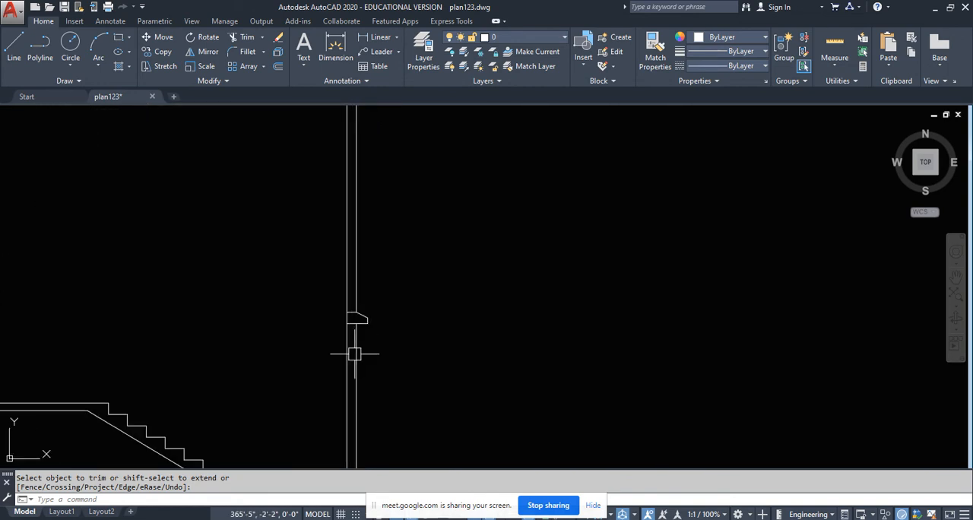
scroll(467, 263, "down", 5)
scroll(232, 314, "up", 6)
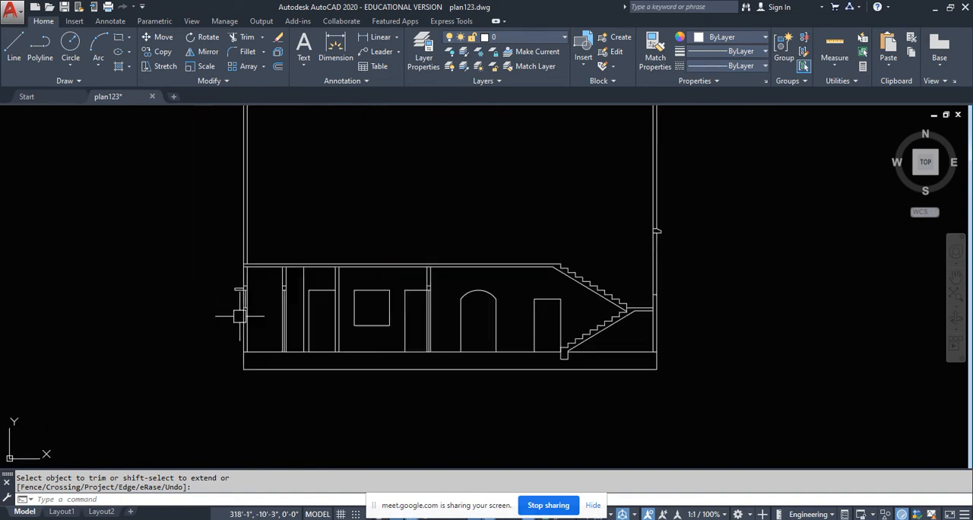
scroll(512, 327, "down", 5)
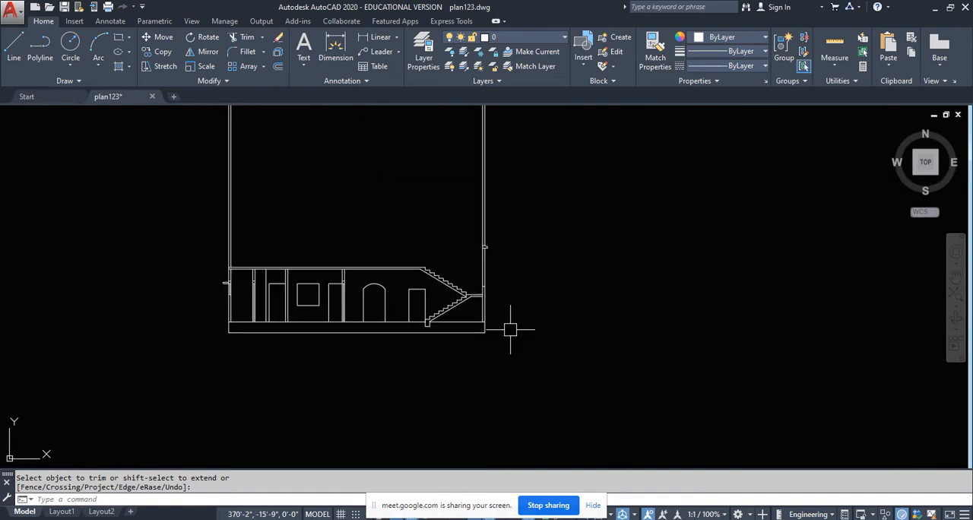
scroll(276, 319, "up", 4)
- Draw a vertical glazing line along the middle of the landing-side wall from the window's sill up to the shade's underside
middle_click_drag(214, 296, 333, 270)
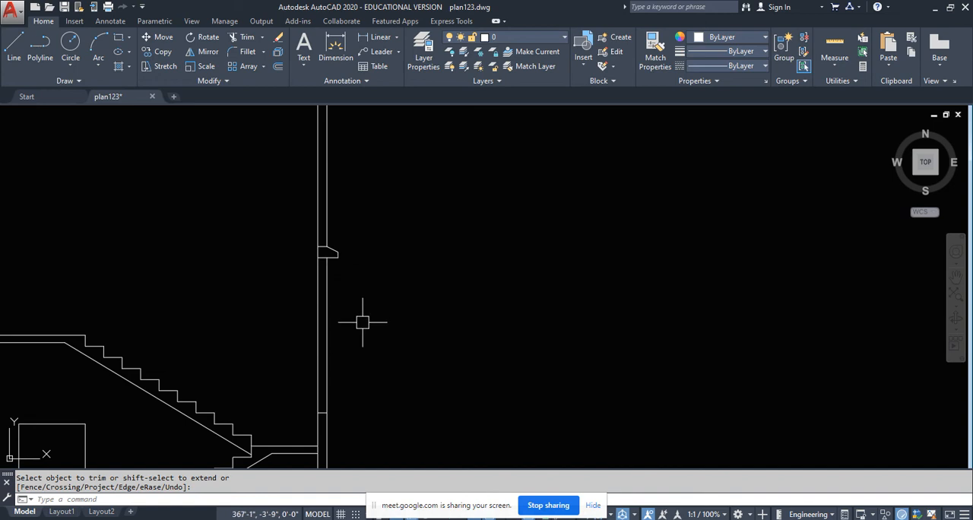
left_click(8, 50)
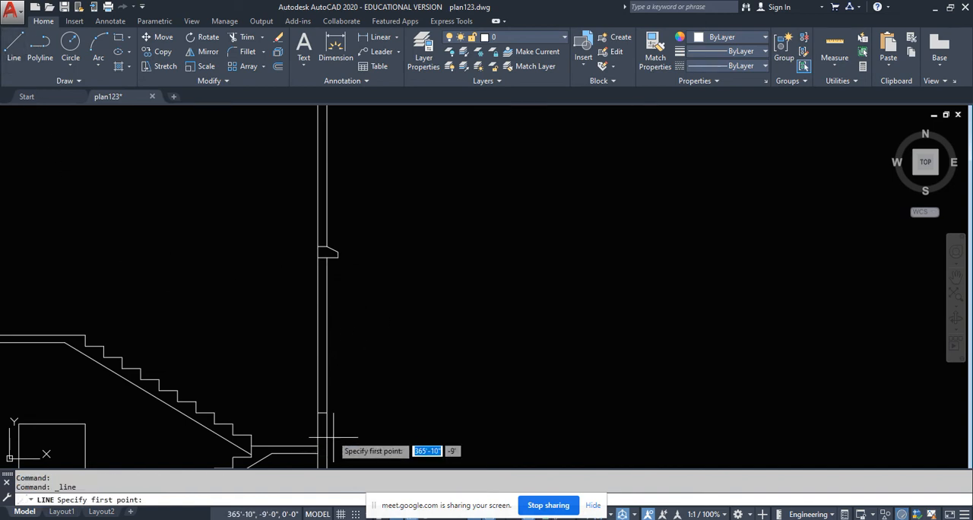
scroll(327, 430, "up", 6)
left_click(312, 367)
scroll(324, 412, "down", 8)
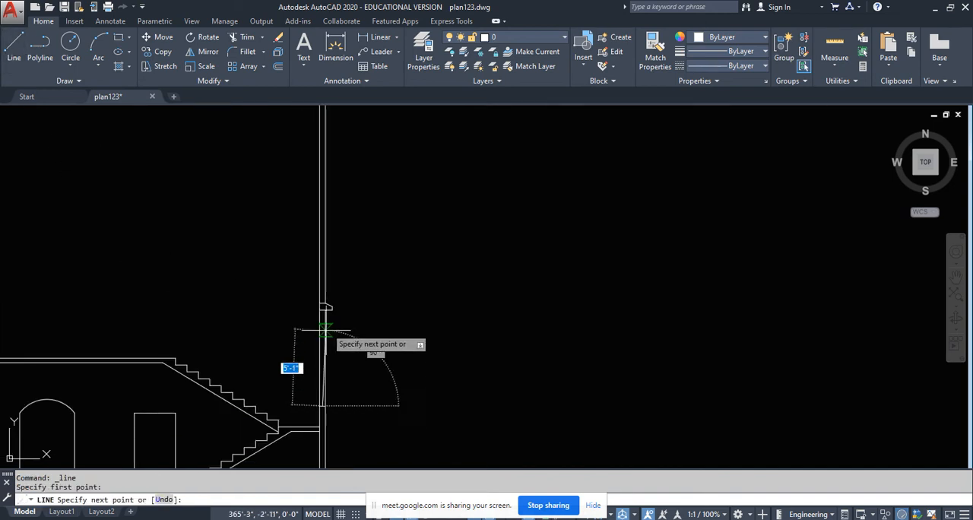
scroll(325, 330, "up", 5)
left_click(322, 311)
key("Return")
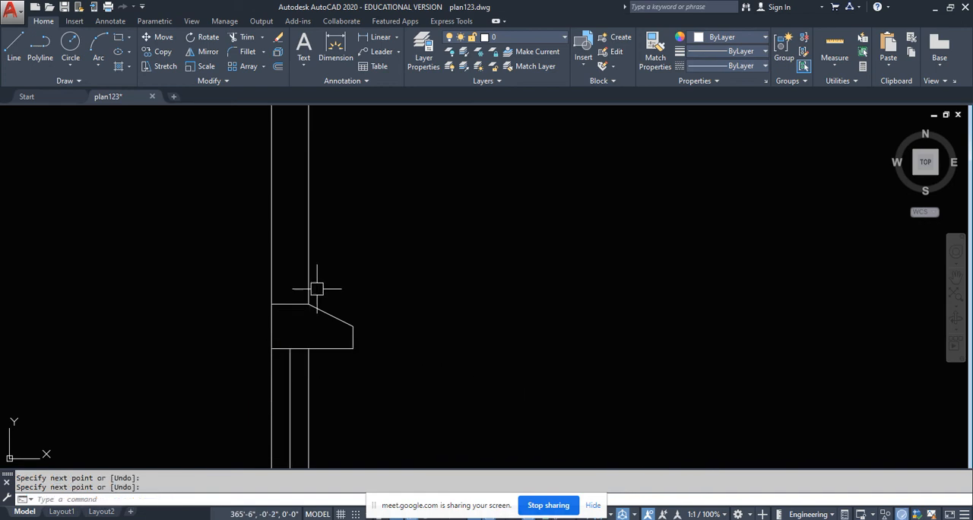
- Copy the ground-floor section's walls, openings, slab, staircase and window with shade, without the floor line, 10' up from floor level to the slab top
scroll(362, 280, "down", 5)
middle_click_drag(397, 295, 539, 235)
scroll(538, 242, "down", 3)
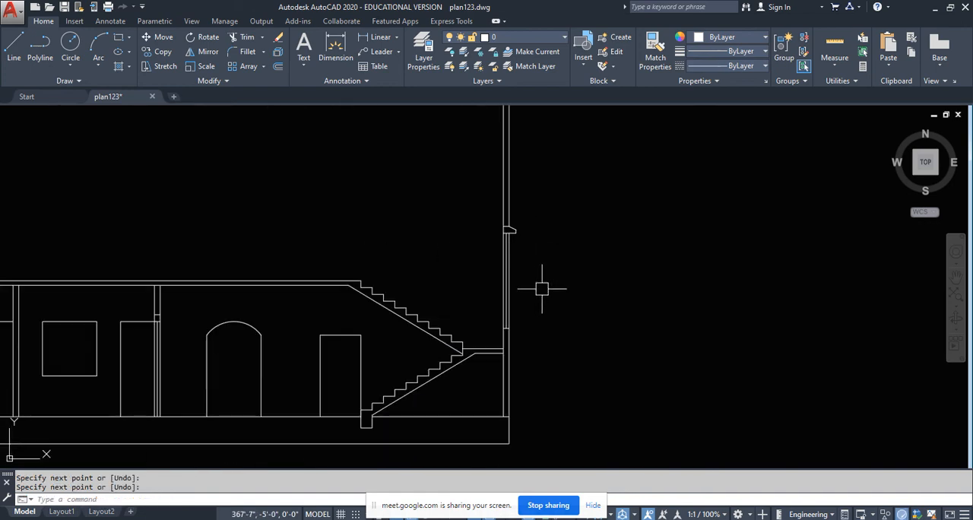
middle_click_drag(542, 284, 562, 241)
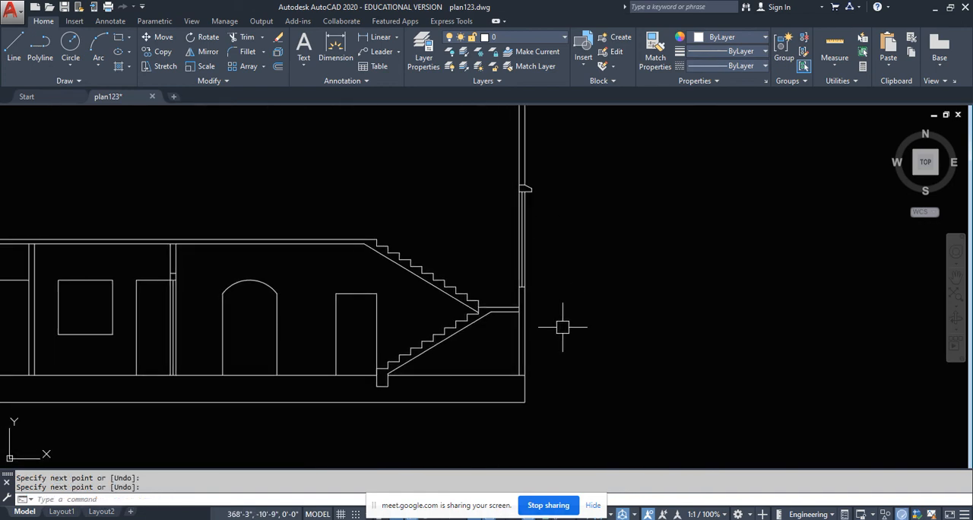
mouse_move(254, 346)
middle_mouse_down()
mouse_move(363, 350)
mouse_move(354, 380)
middle_mouse_up()
scroll(363, 357, "down", 2)
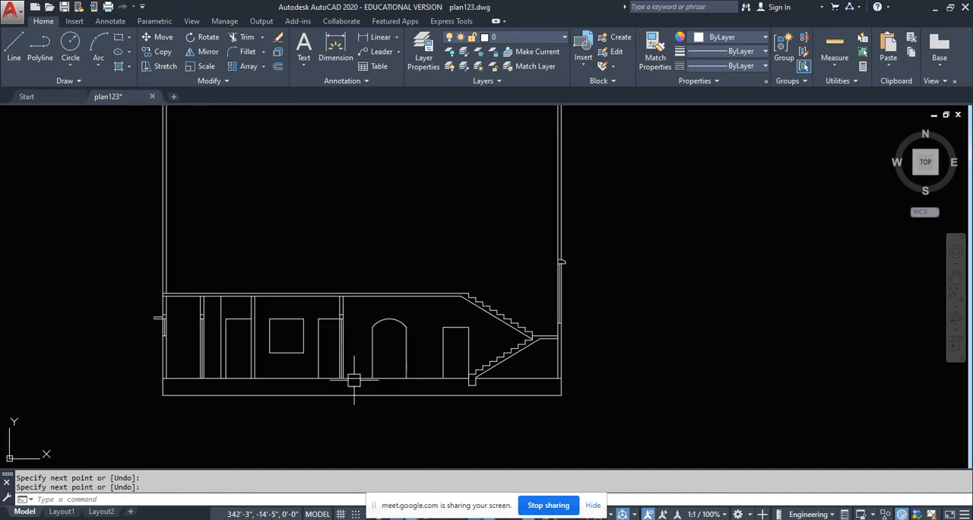
left_click(597, 382)
scroll(498, 393, "up", 4)
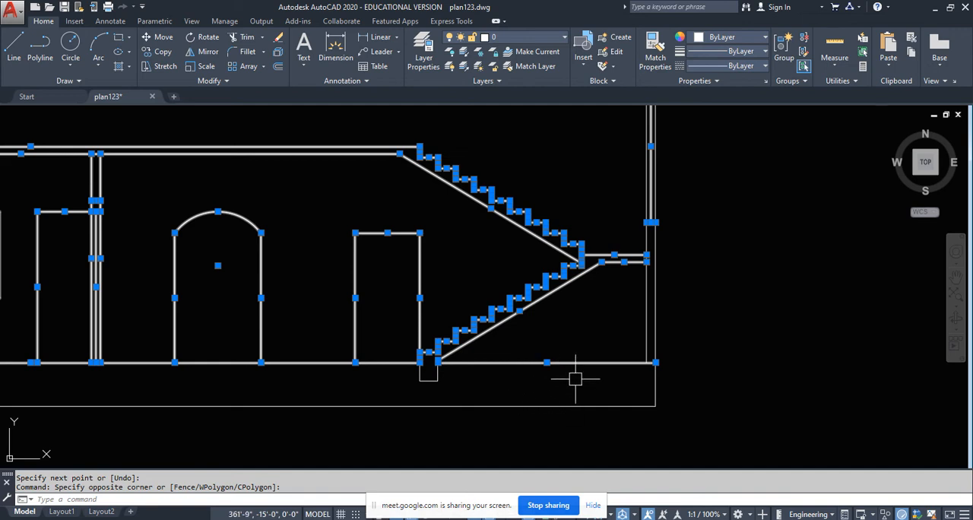
scroll(391, 374, "up", 6)
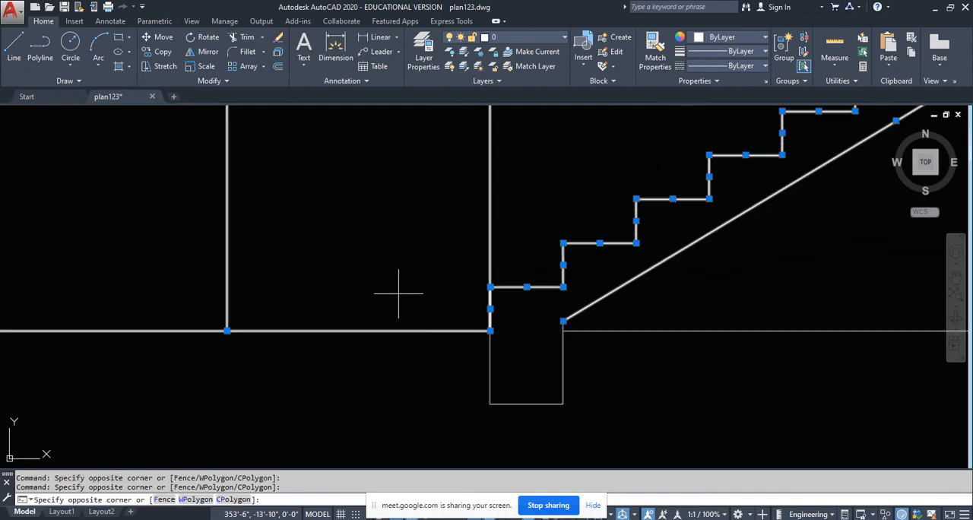
scroll(391, 342, "down", 9)
scroll(254, 369, "up", 1)
scroll(391, 355, "up", 3)
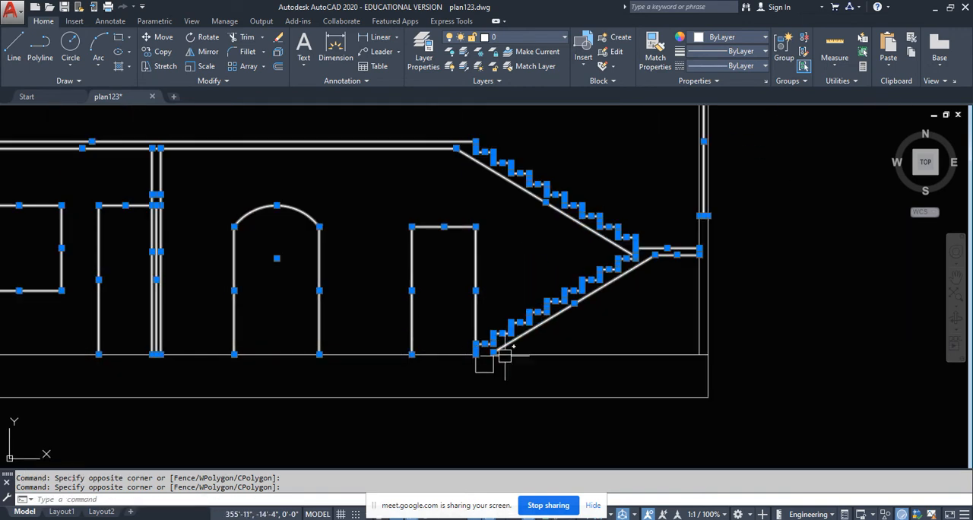
scroll(571, 406, "down", 3)
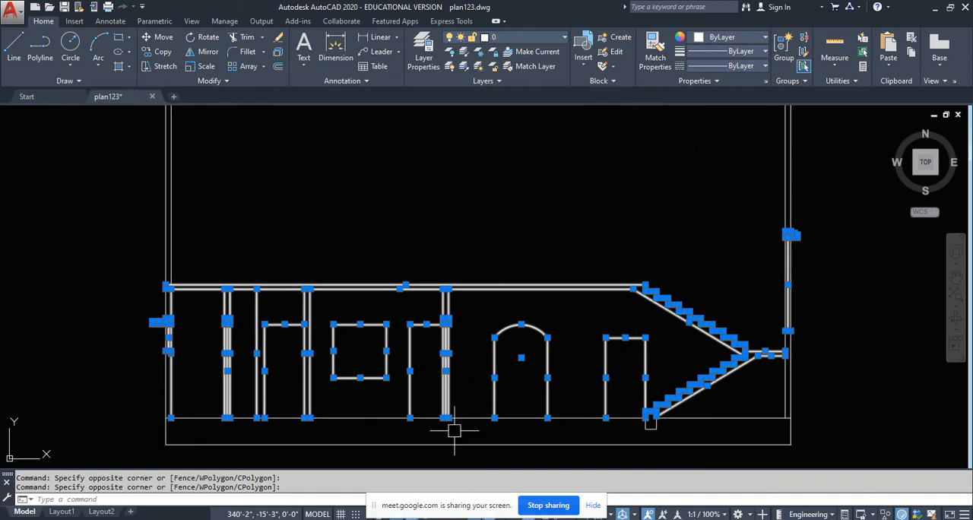
left_click(158, 51)
scroll(144, 410, "up", 5)
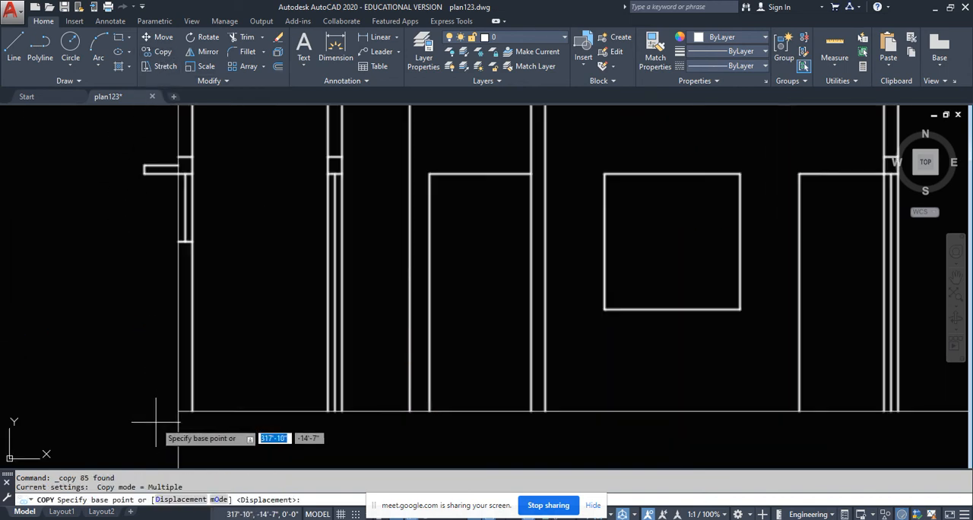
left_click(212, 394)
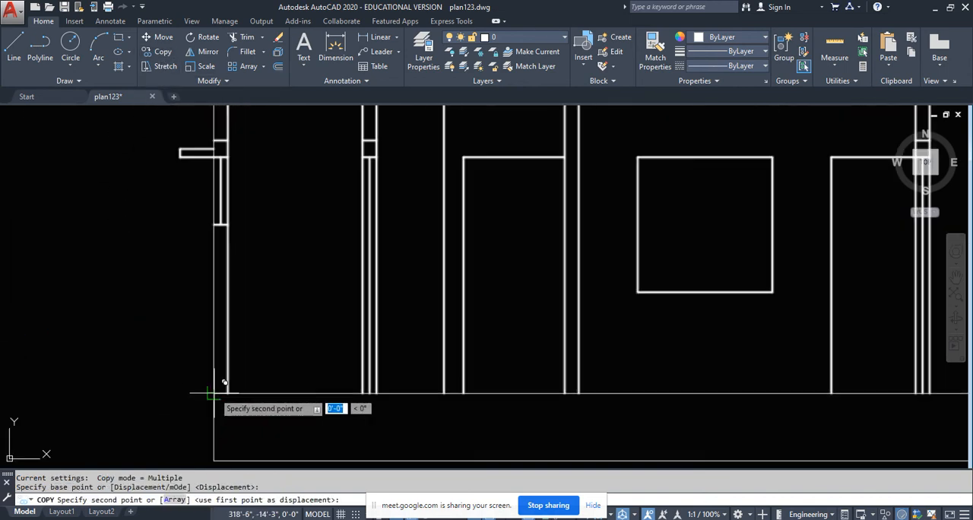
scroll(221, 239, "up", 5)
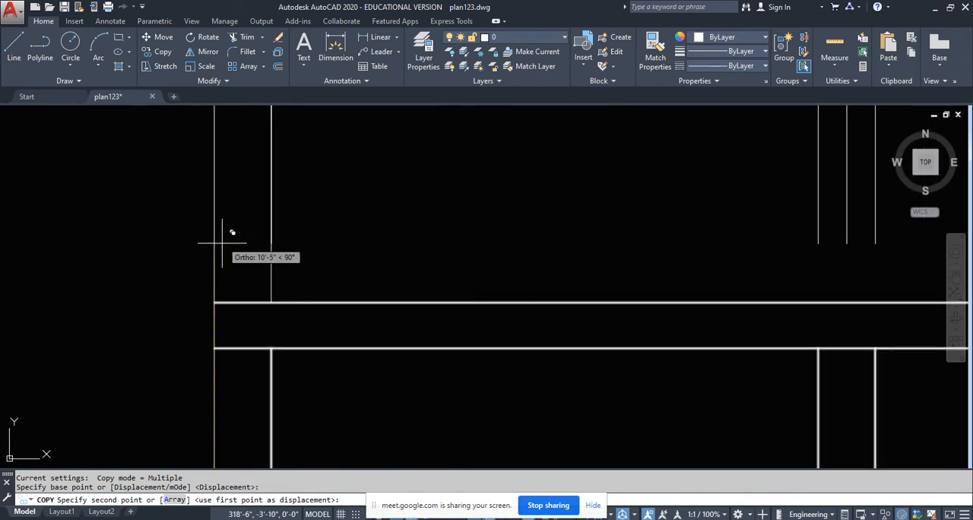
left_click(216, 302)
scroll(199, 335, "down", 5)
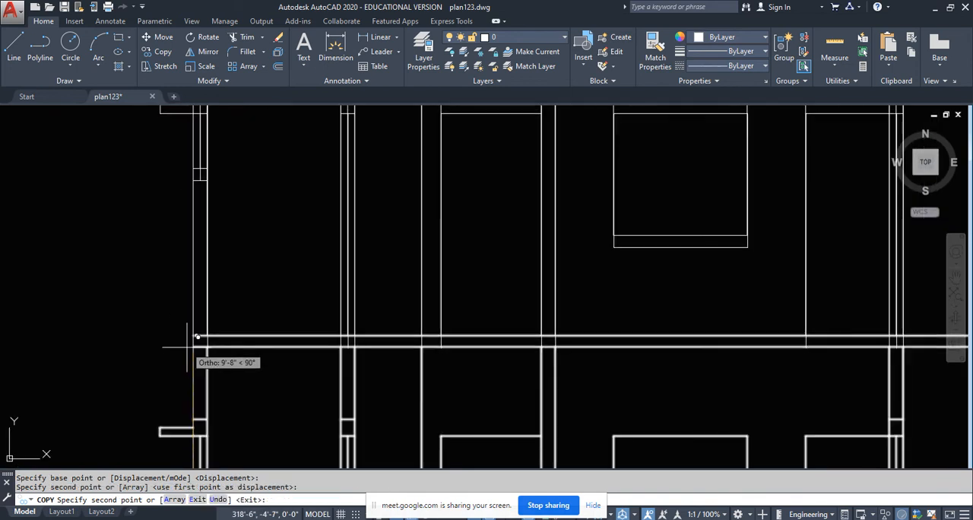
scroll(205, 361, "down", 5)
key("Escape")
- Extend the sloping underside of the upper storey's lower stair flight down to meet the end of the intermediate floor slab
scroll(330, 332, "up", 1)
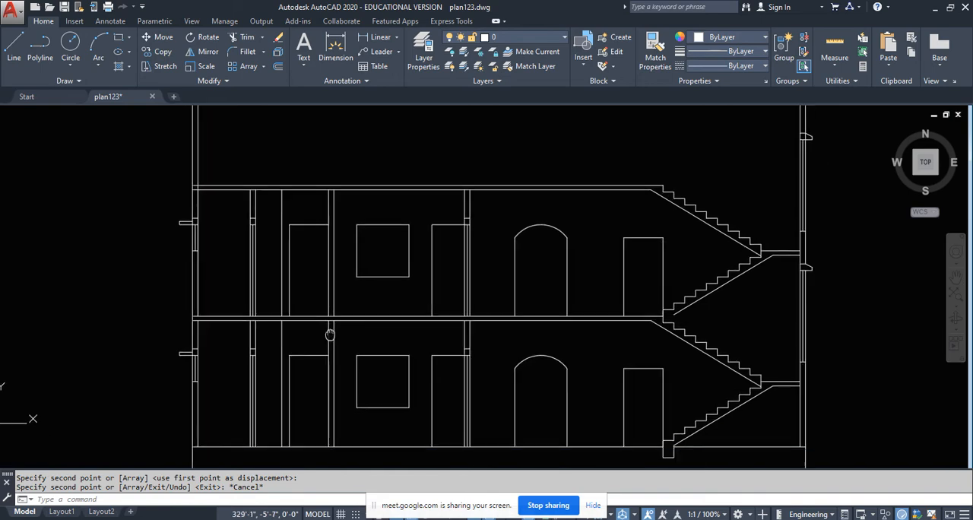
scroll(365, 327, "up", 1)
scroll(672, 325, "up", 3)
middle_click_drag(672, 326, 602, 296)
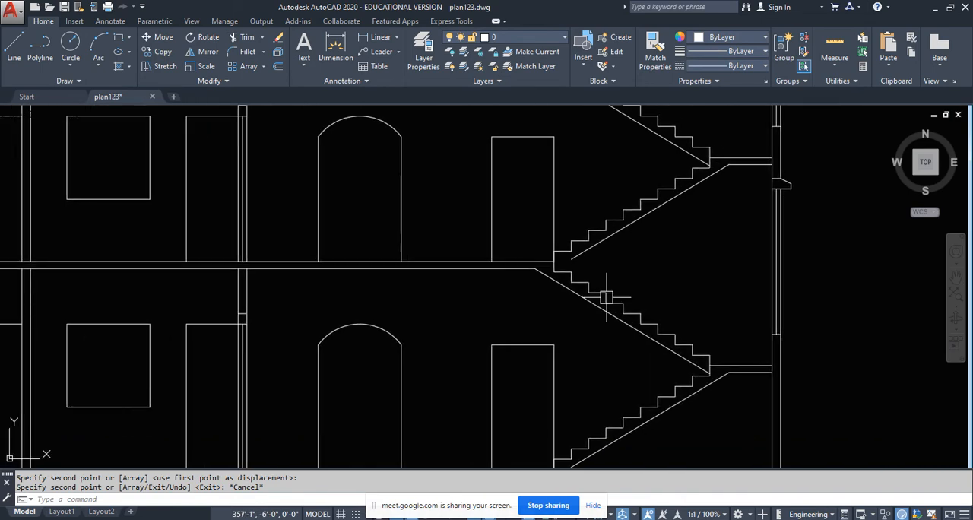
type("ex")
key("Return")
key("Return")
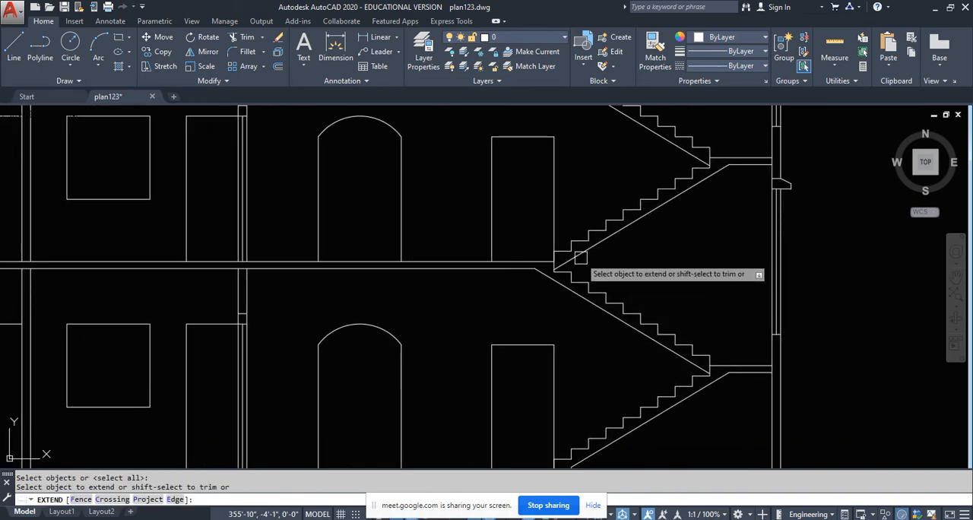
left_click(487, 368)
scroll(487, 368, "down", 2)
key("Escape")
scroll(489, 394, "up", 1)
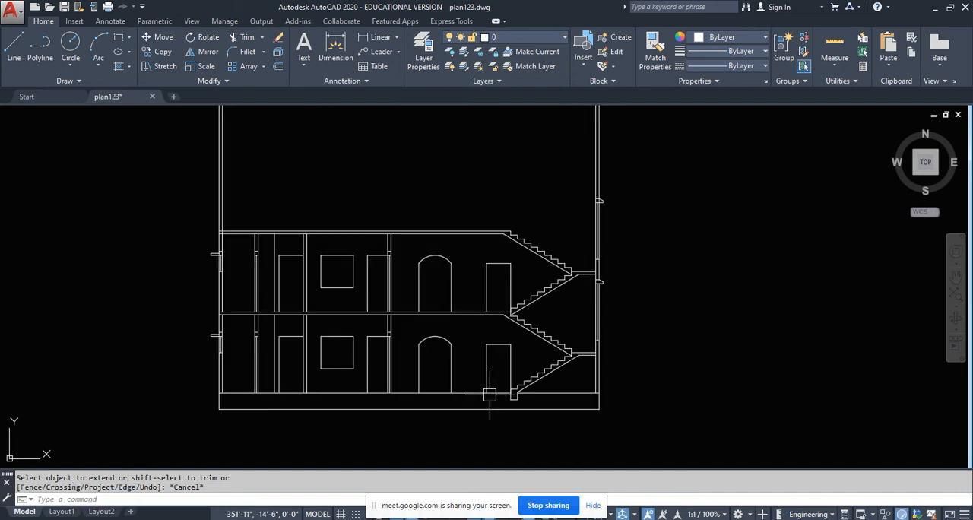
- Measure vertically from the lower staircase window shade's underside to the top of the upper storey's landing slab
scroll(602, 245, "up", 2)
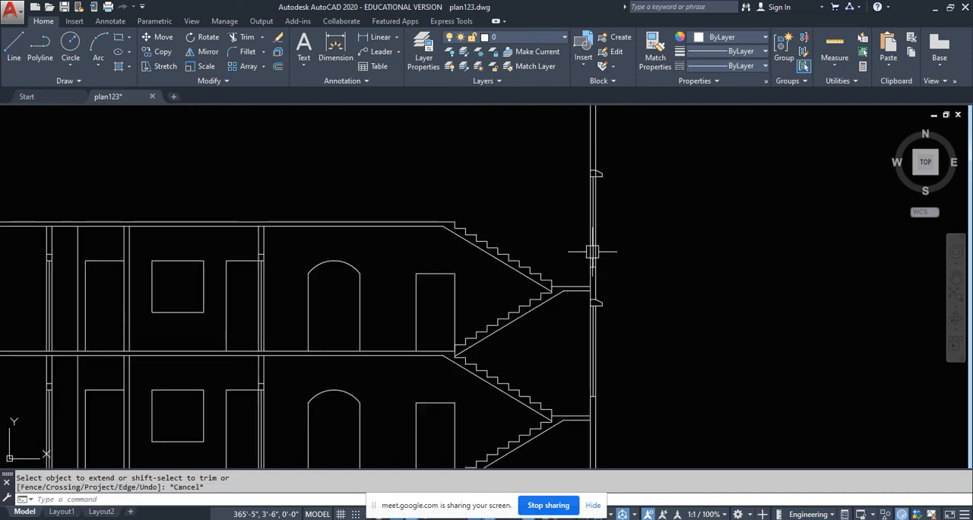
scroll(590, 273, "up", 4)
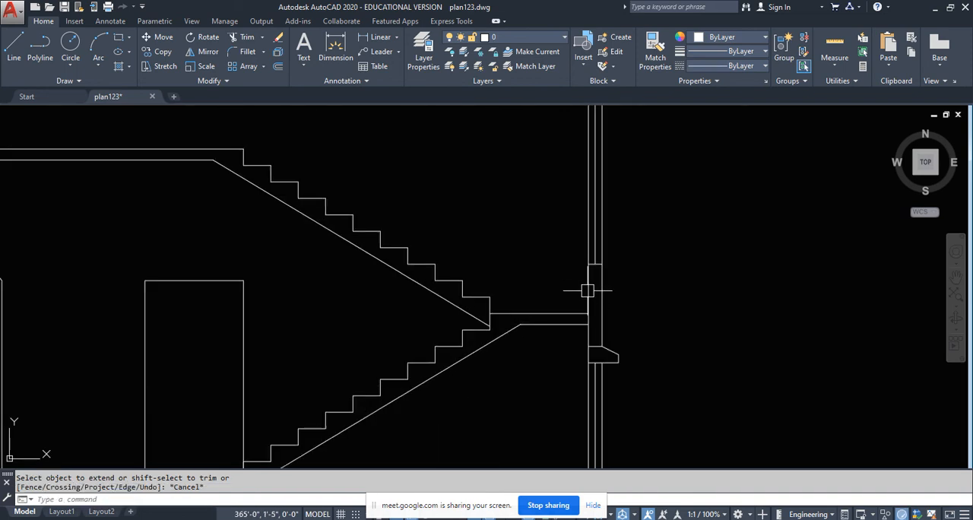
left_click(378, 38)
scroll(582, 413, "up", 4)
left_click(598, 280)
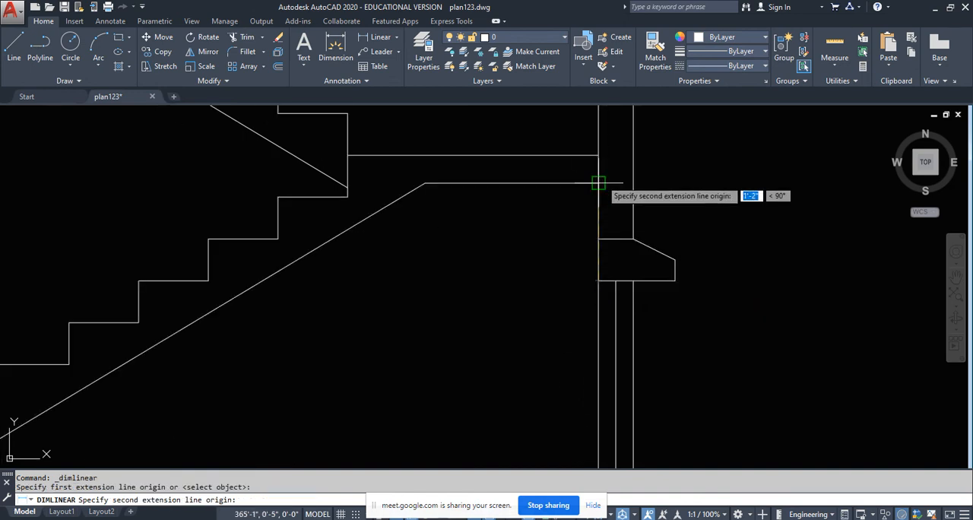
left_click(598, 155)
scroll(571, 270, "down", 5)
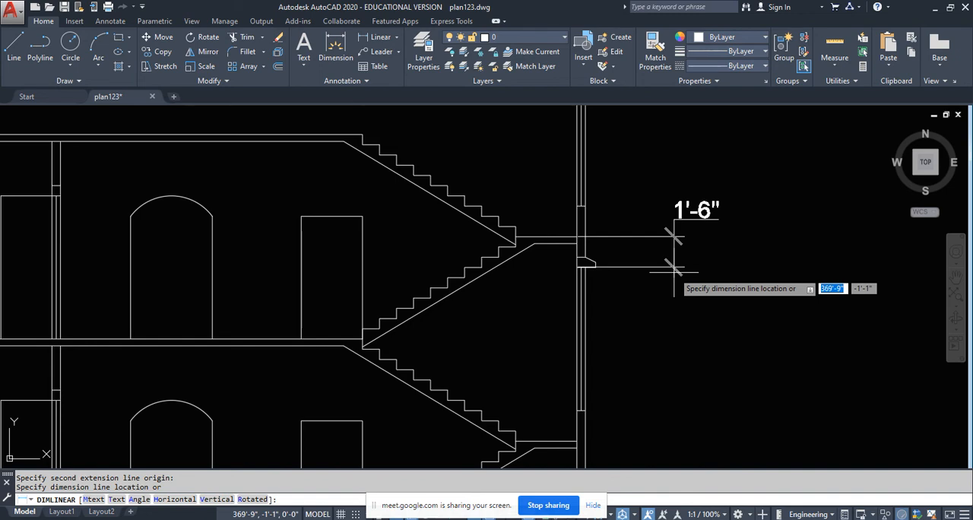
key("Escape")
- Measure vertically from the top of the upper storey's landing slab to the sill of the staircase window above
scroll(575, 206, "up", 4)
key("Return")
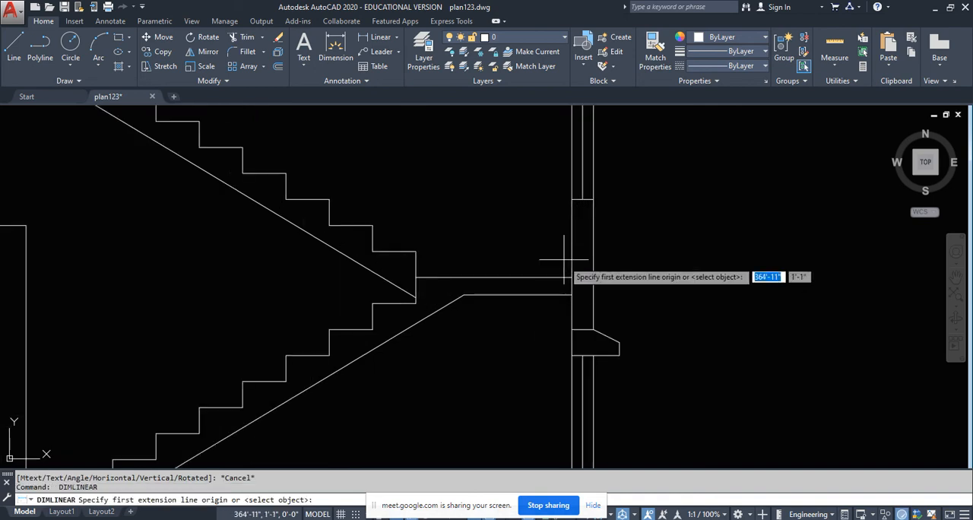
left_click(571, 278)
left_click(573, 200)
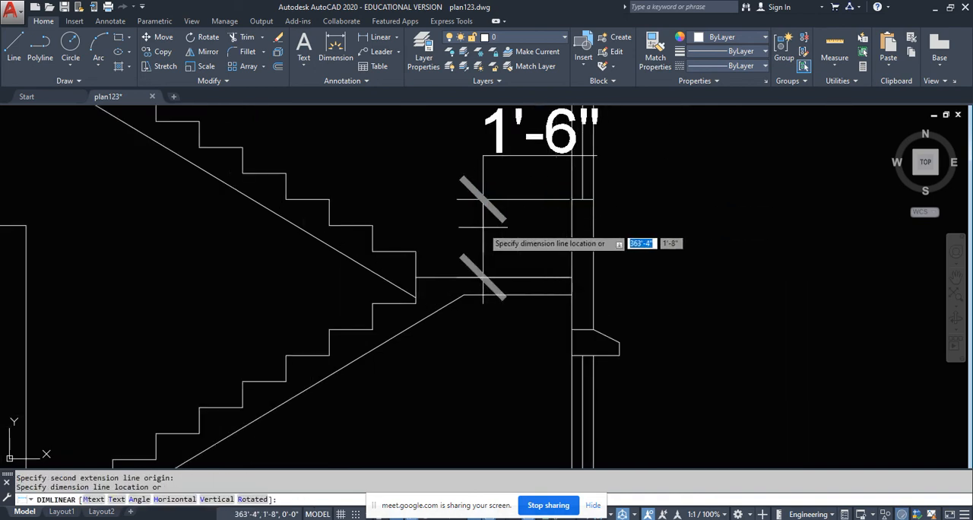
key("Escape")
- Measure the full height from the lower window shade's underside to the upper window's sill along the outer wall face
scroll(532, 228, "down", 3)
scroll(565, 266, "up", 3)
key("Return")
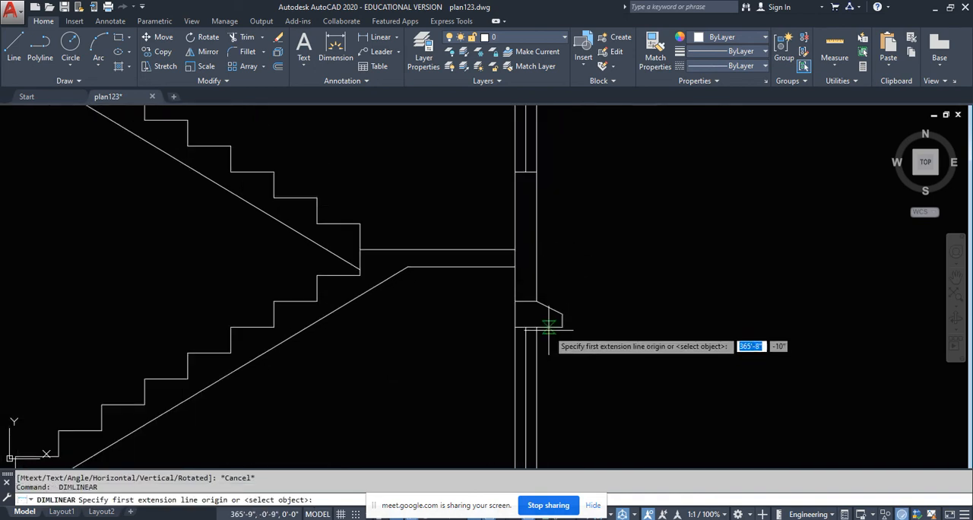
left_click(536, 328)
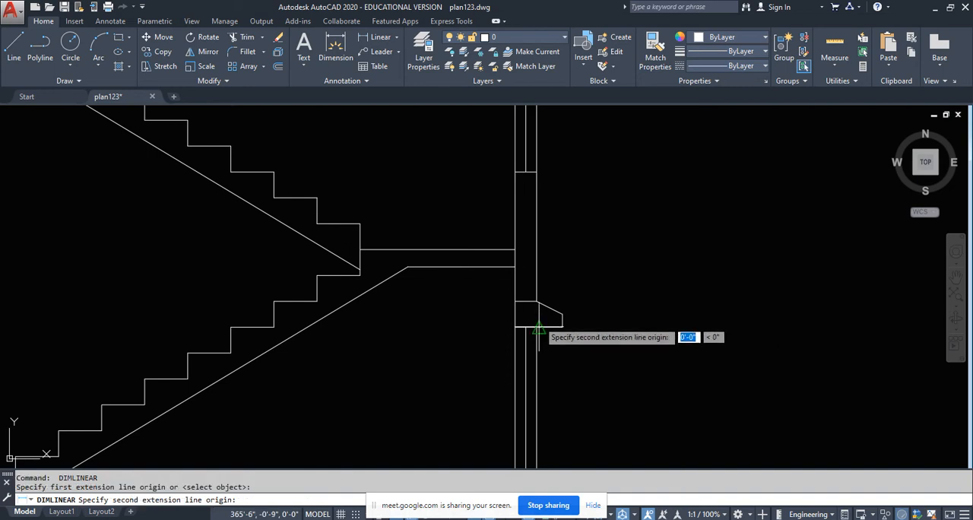
left_click(538, 172)
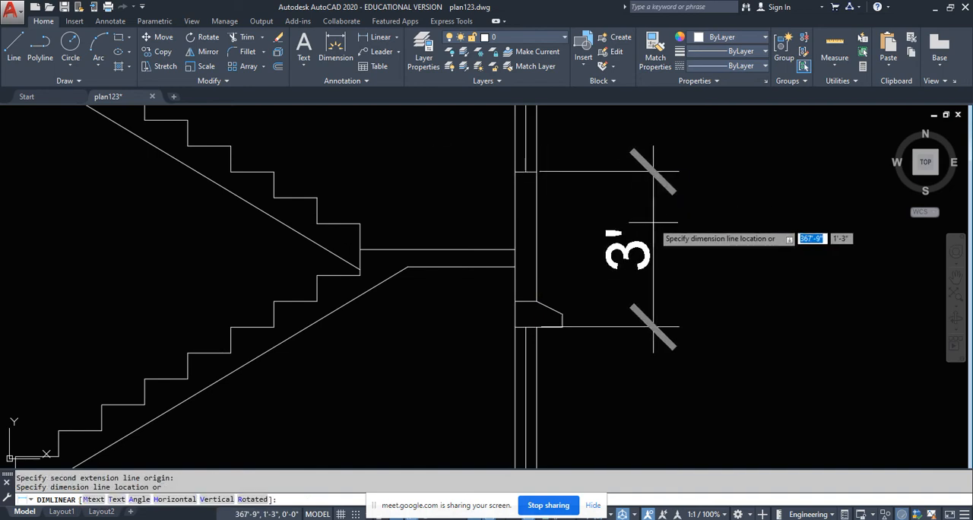
scroll(649, 226, "down", 3)
key("Escape")
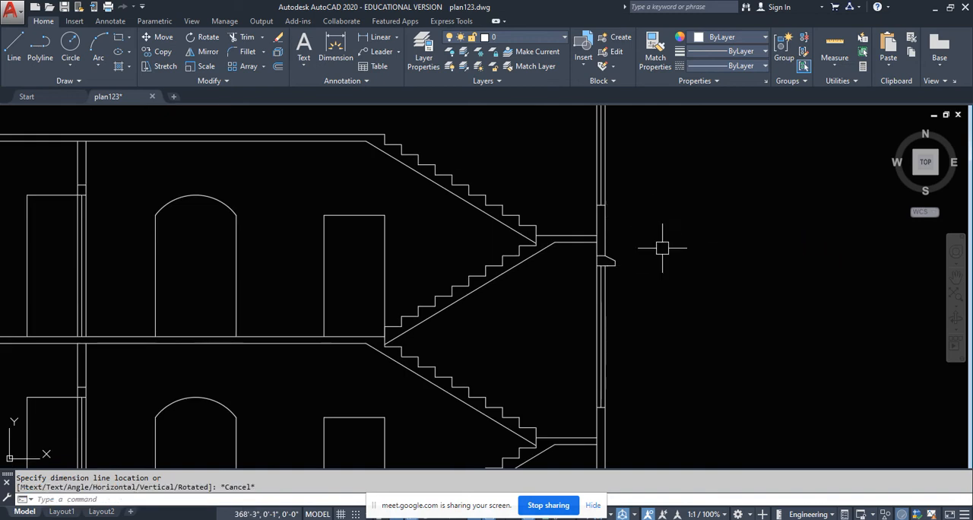
- Measure from the lower window shade's top edge at the outer wall face up to the upper window's sill
scroll(625, 228, "up", 4)
key("Return")
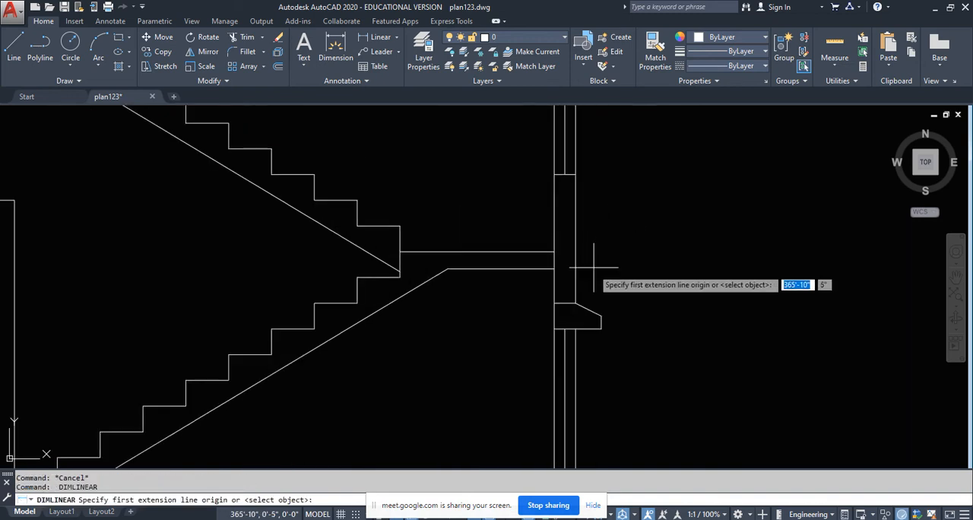
left_click(576, 302)
left_click(575, 174)
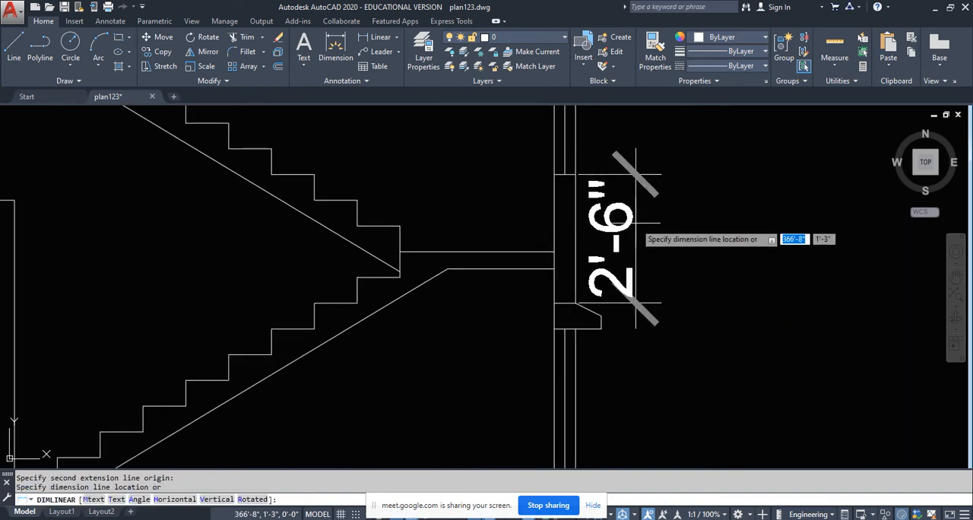
key("Escape")
key("Escape")
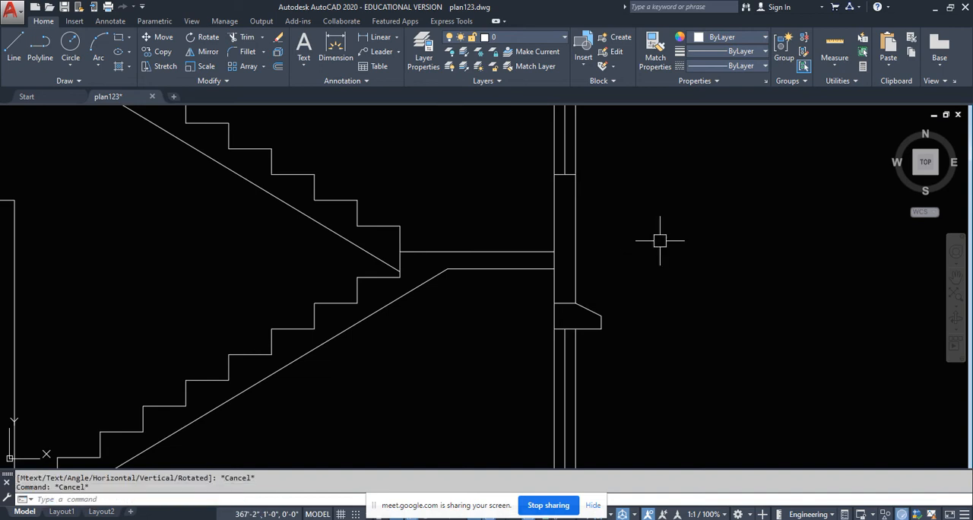
- Measure the vertical distance from the lower window shade's projecting outer top corner up to the upper window's sill
scroll(568, 316, "up", 2)
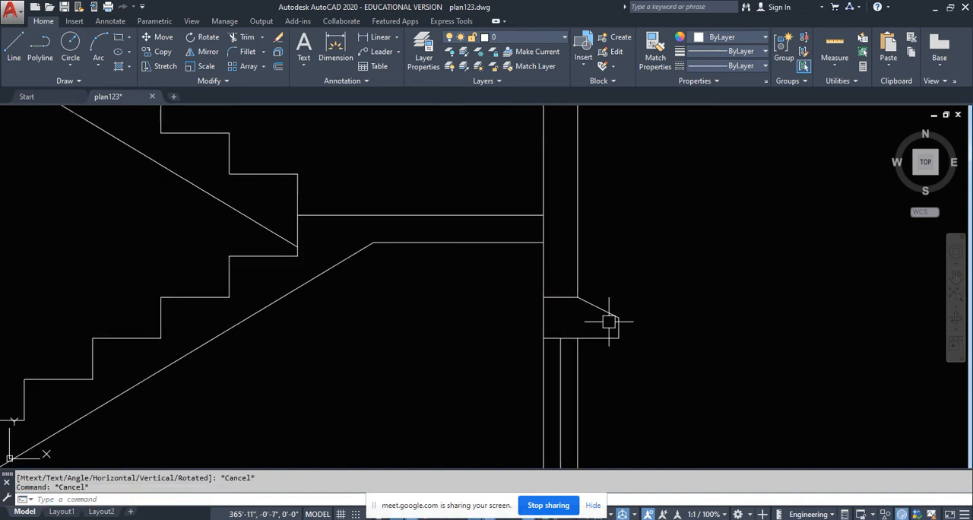
key("Return")
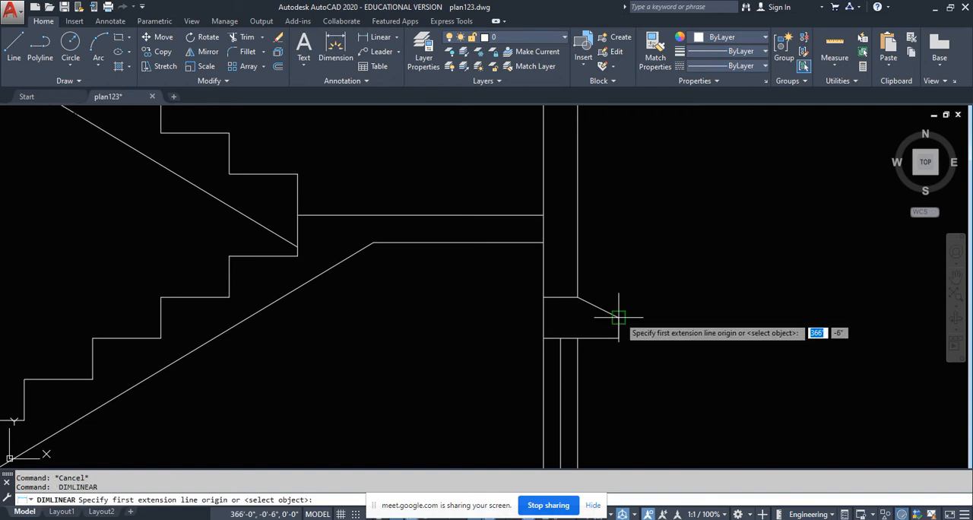
left_click(619, 318)
middle_click_drag(636, 268, 634, 343)
left_click(576, 166)
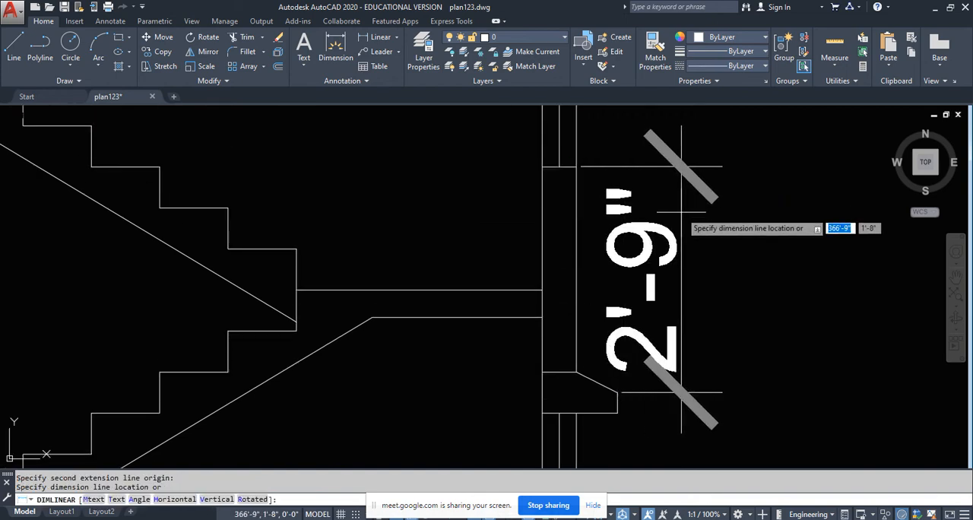
key("Escape")
- Examine the upper storey of the section and compare it with the staircase area of the plan above it
scroll(461, 276, "down", 8)
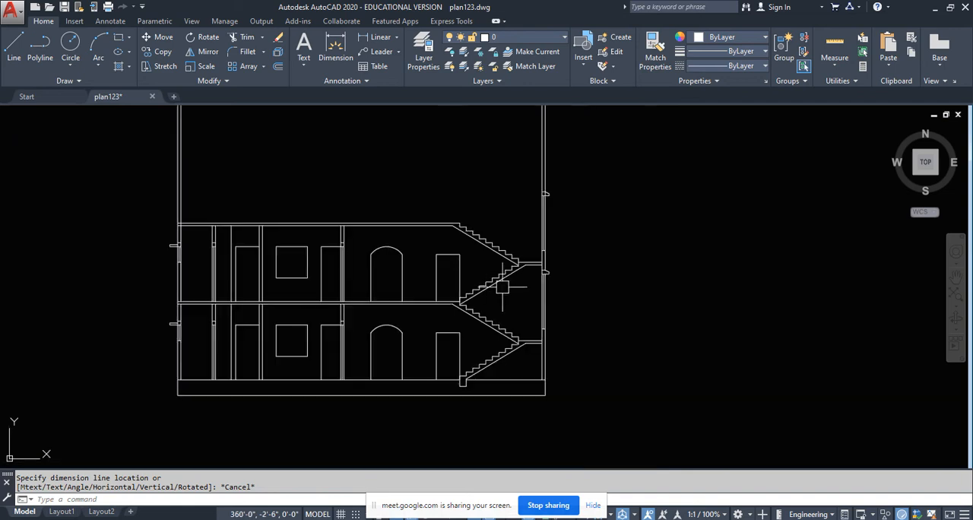
scroll(431, 368, "up", 4)
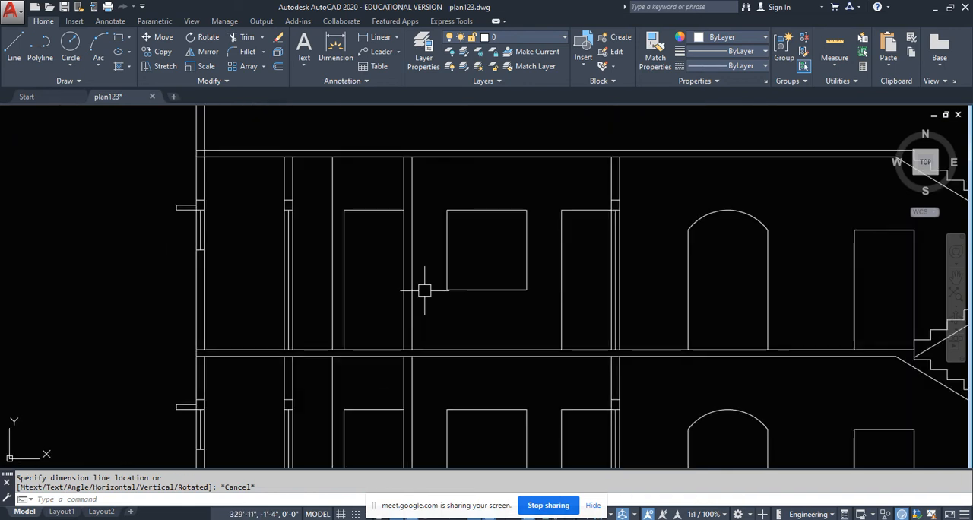
middle_click_drag(378, 311, 413, 322)
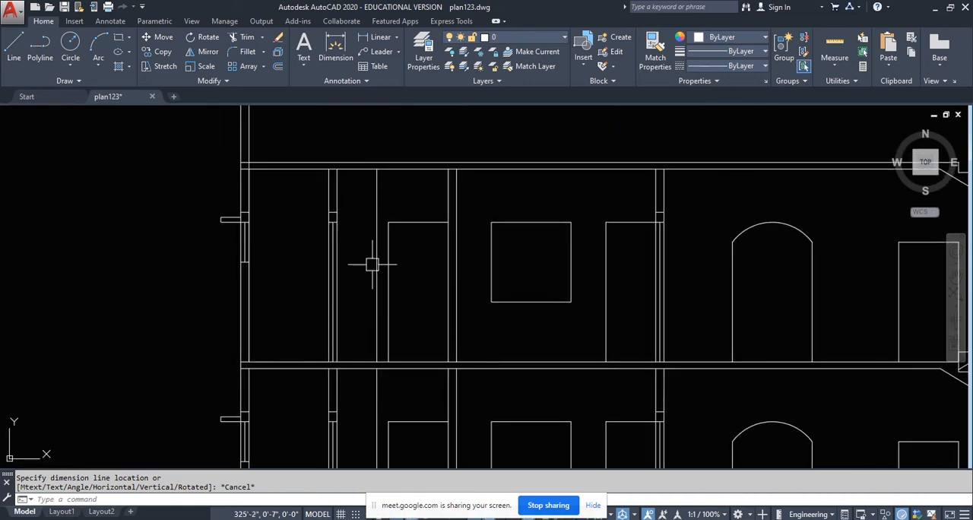
scroll(371, 264, "down", 5)
scroll(411, 327, "up", 5)
middle_click_drag(412, 327, 412, 333)
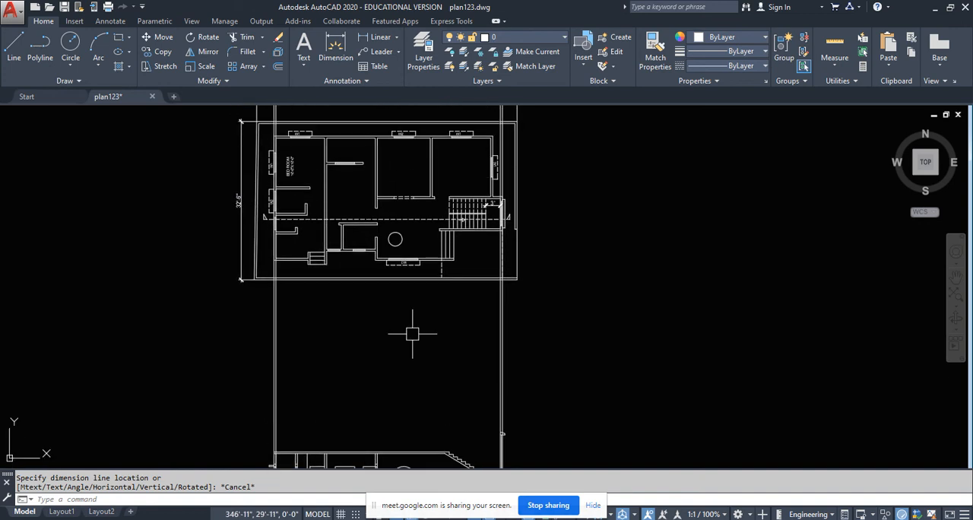
middle_click_drag(445, 362, 448, 298)
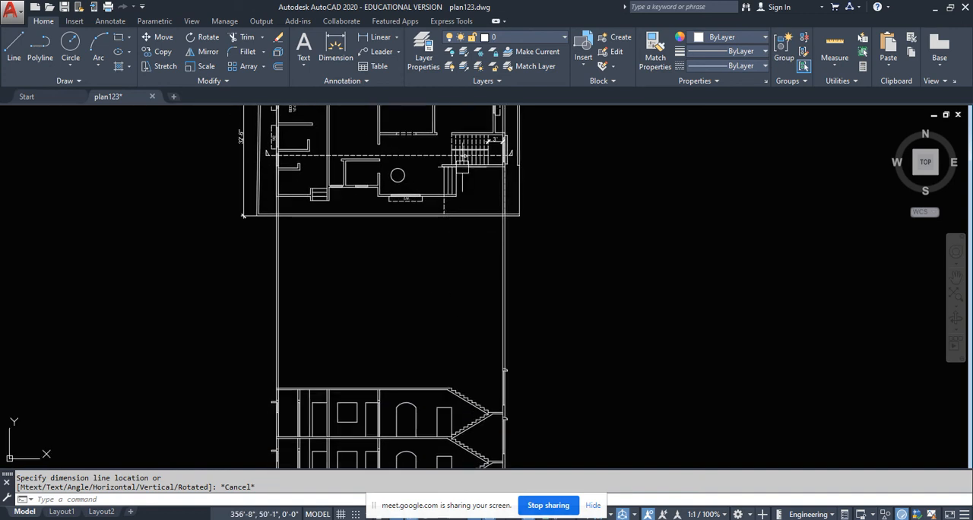
scroll(463, 167, "up", 4)
middle_click_drag(451, 244, 458, 328)
scroll(424, 263, "down", 4)
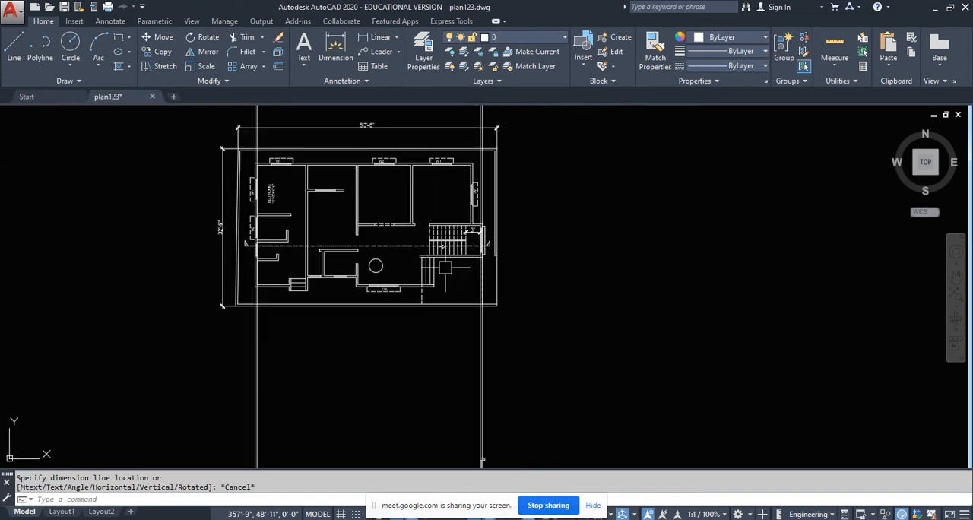
- Draw a vertical construction line through the start of the stair treads in the plan, projecting down across the section
type("xl")
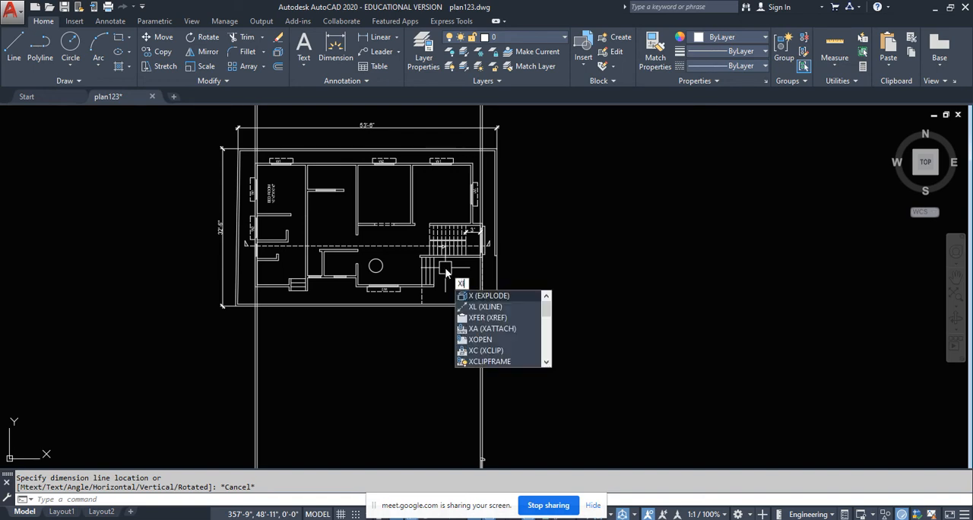
key("Return")
type("v")
key("Return")
scroll(437, 253, "up", 8)
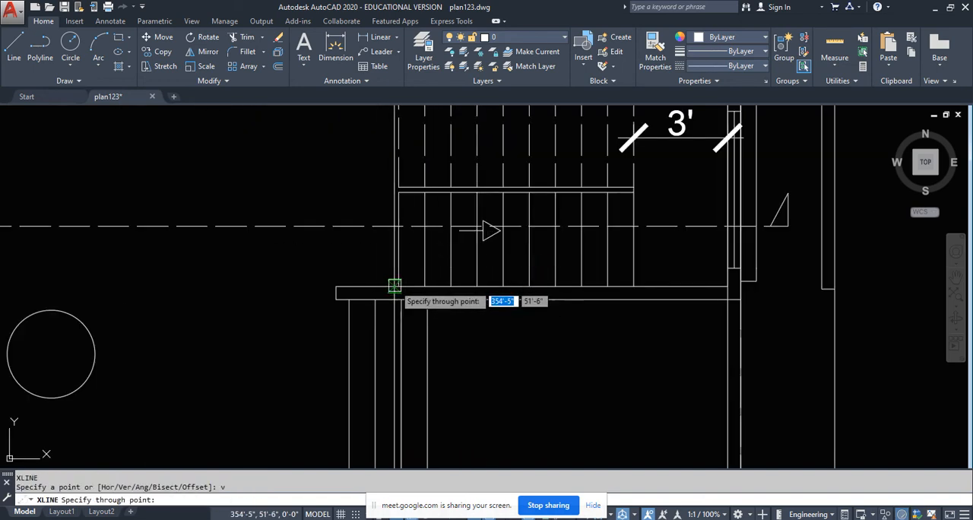
left_click(400, 283)
key("Return")
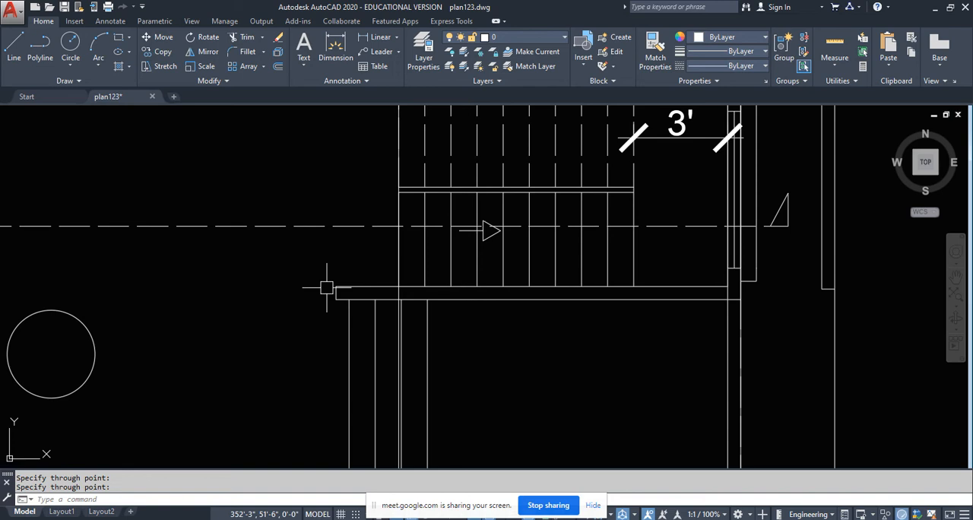
- Offset the vertical construction line at the start of the stairs by 5" to the side away from the treads
type("o")
key("Return")
type("5")
key("Return")
scroll(321, 282, "up", 5)
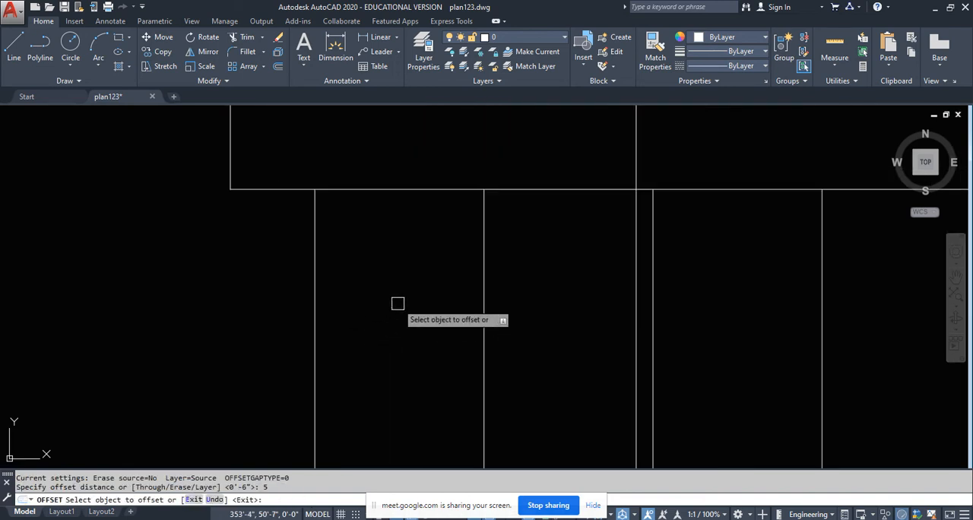
left_click(637, 287)
left_click(560, 312)
scroll(560, 328, "down", 6)
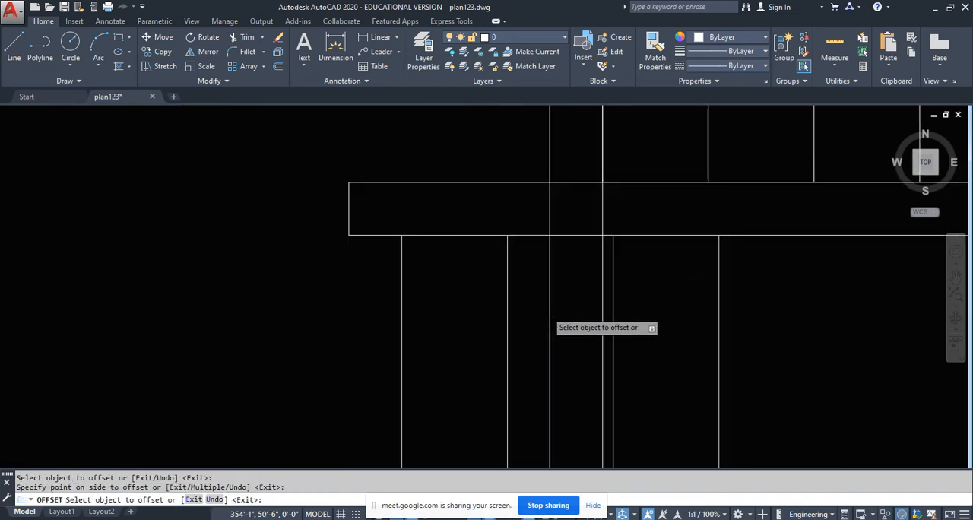
key("Escape")
- Draw horizontal construction lines through the top and underside of the stair tower's projecting roof slab in the front elevation
scroll(561, 352, "up", 2)
scroll(534, 364, "up", 6)
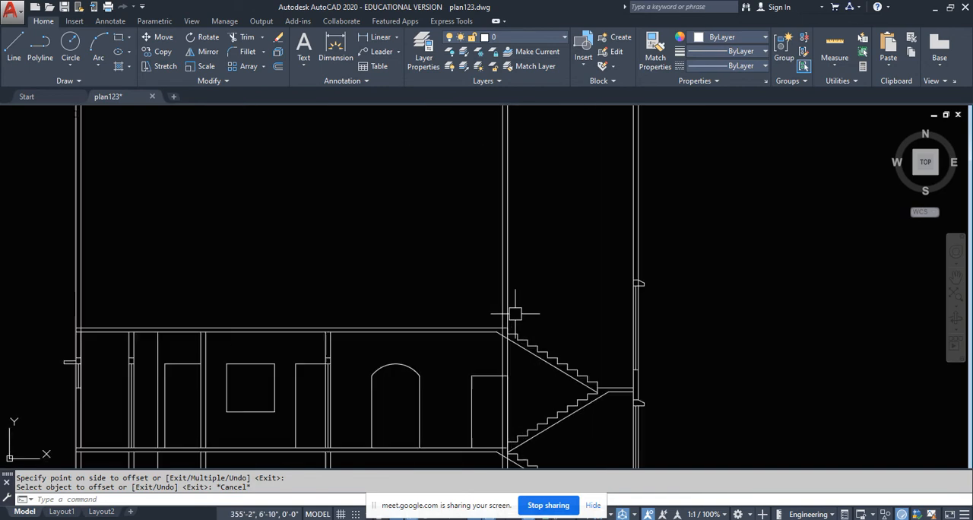
type("xl")
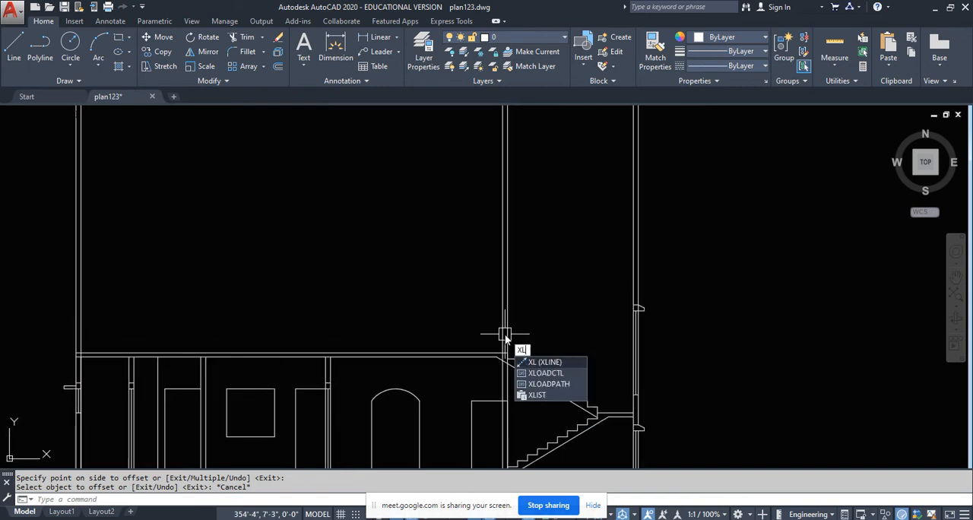
key("Return")
type("h")
key("Return")
scroll(372, 342, "down", 8)
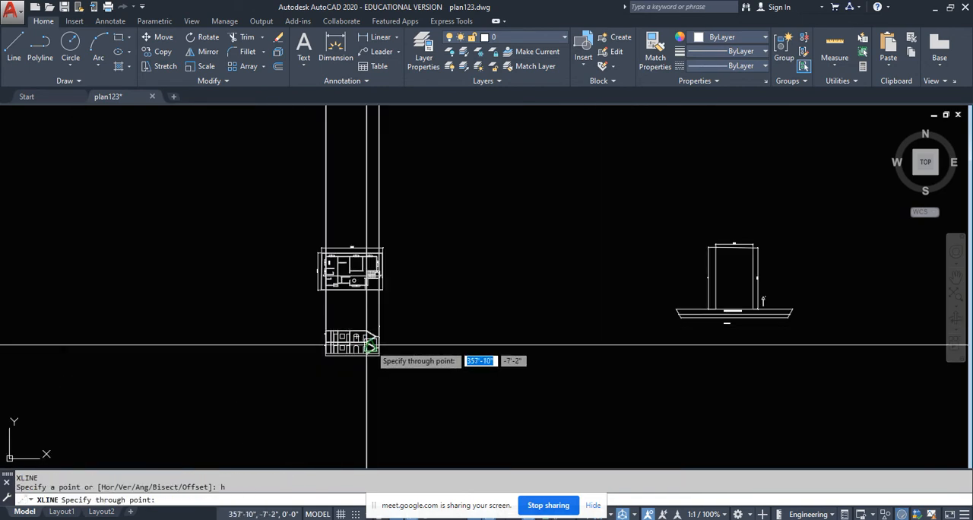
scroll(631, 342, "up", 10)
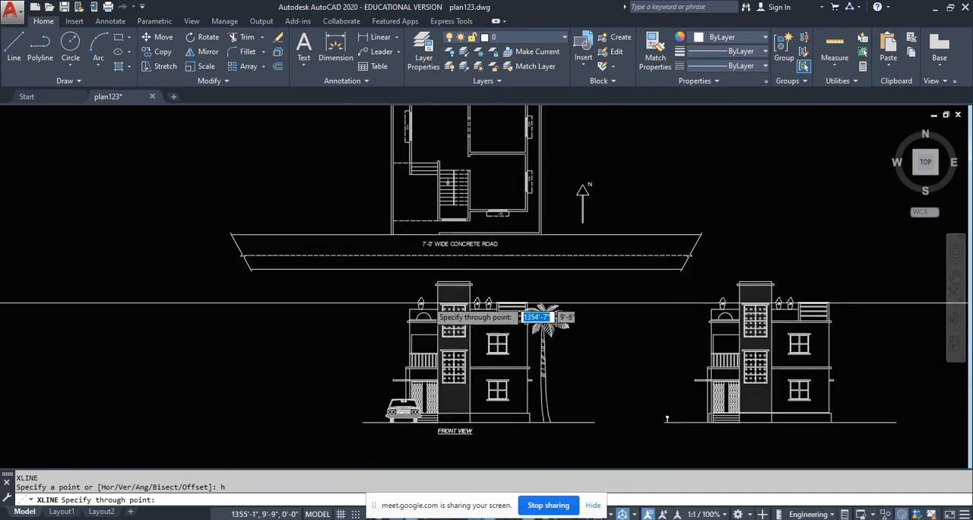
middle_click_drag(369, 336, 370, 380)
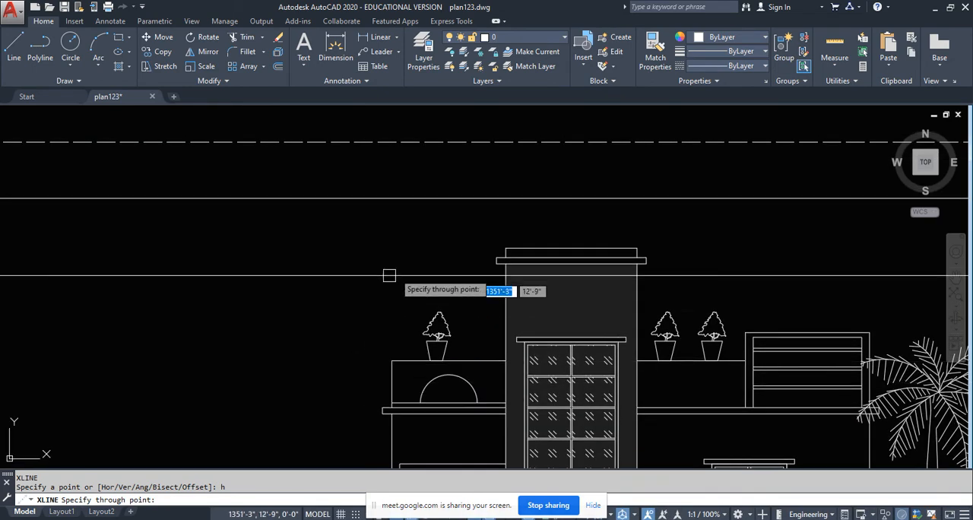
scroll(505, 264, "up", 6)
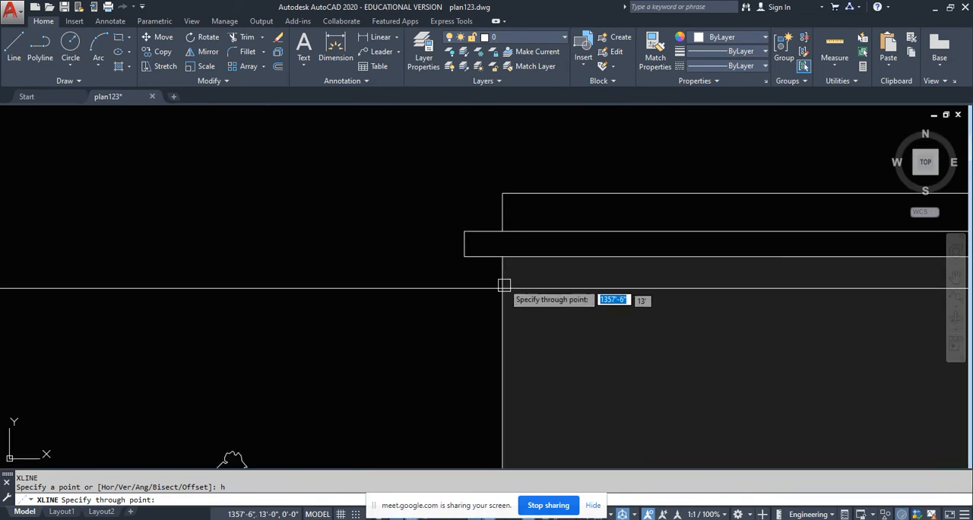
left_click(464, 231)
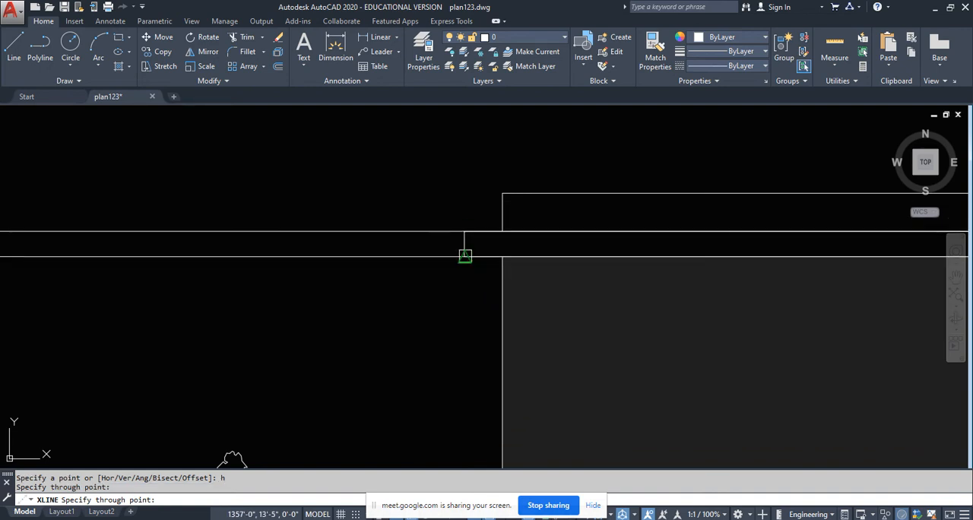
left_click(463, 257)
- Add a horizontal construction line through the top of the terrace parapet in the front elevation, projecting it across to the section
scroll(453, 181, "down", 8)
scroll(373, 264, "up", 8)
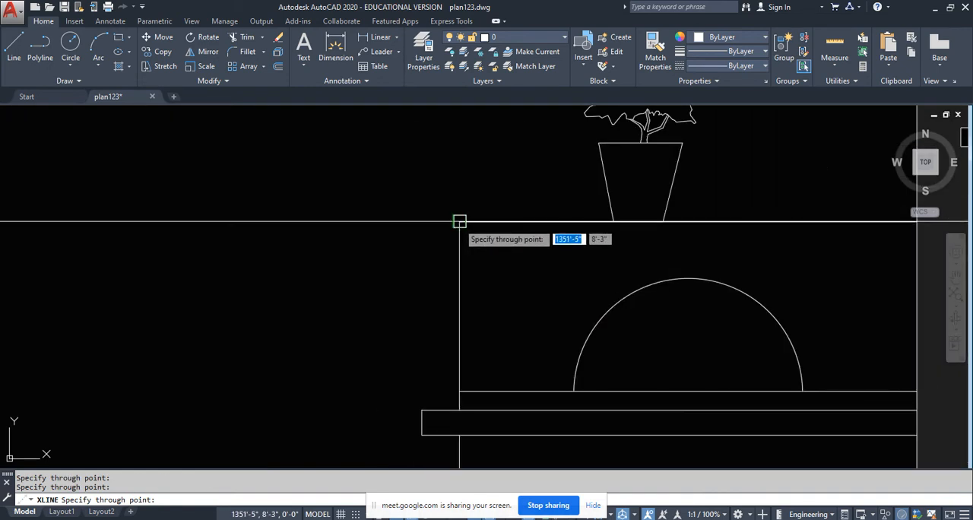
scroll(410, 266, "down", 8)
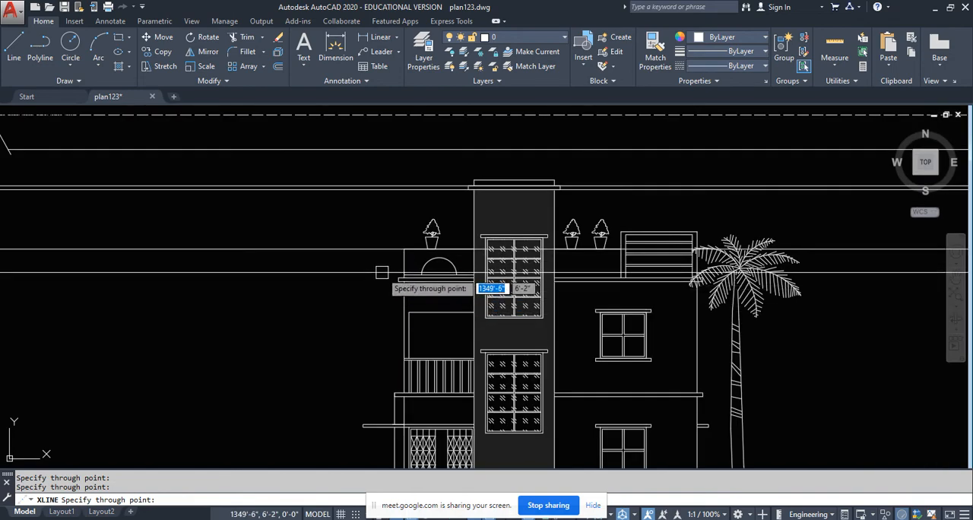
scroll(386, 281, "up", 4)
scroll(385, 339, "down", 5)
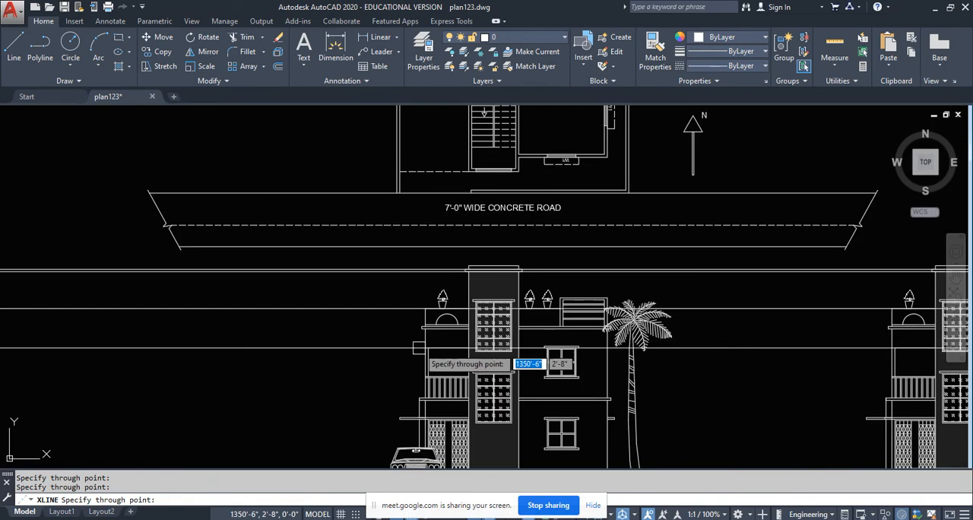
key("Return")
scroll(425, 346, "down", 6)
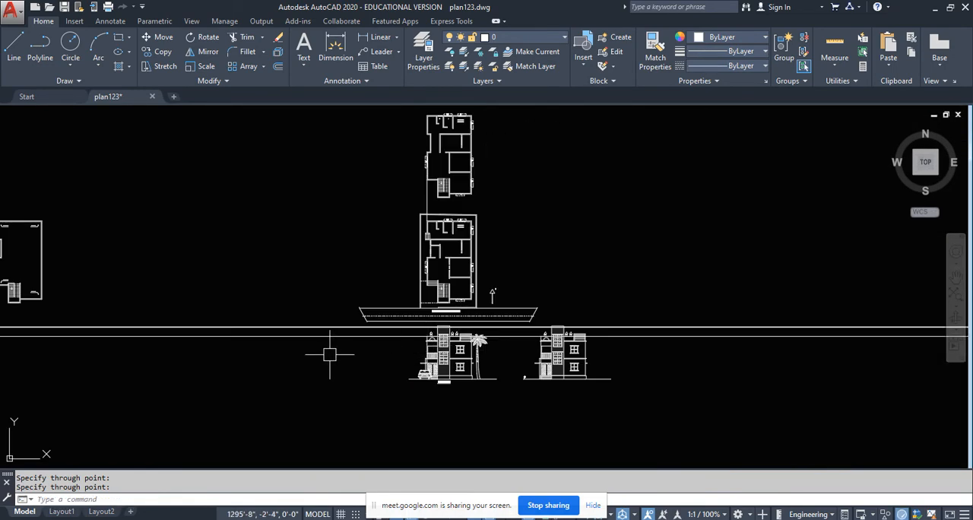
middle_click_drag(313, 354, 897, 342)
scroll(525, 346, "down", 6)
scroll(221, 334, "up", 10)
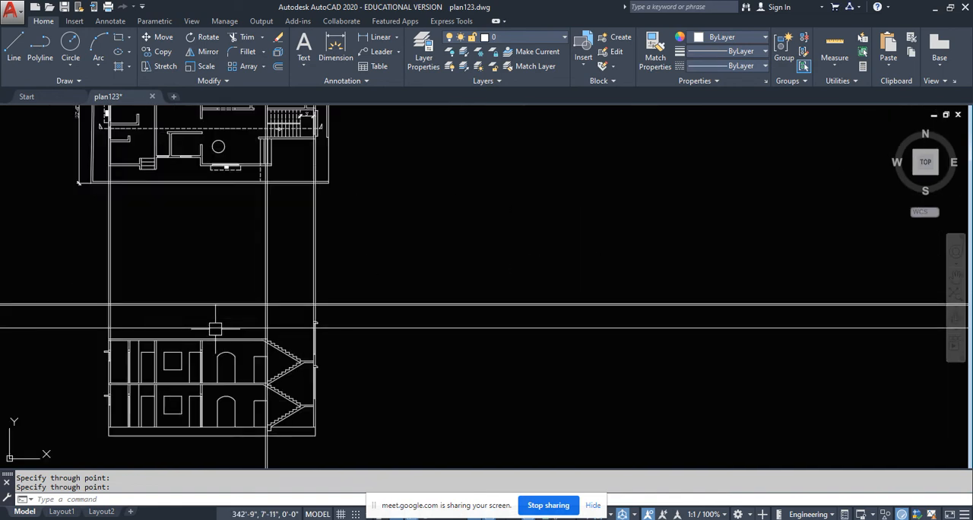
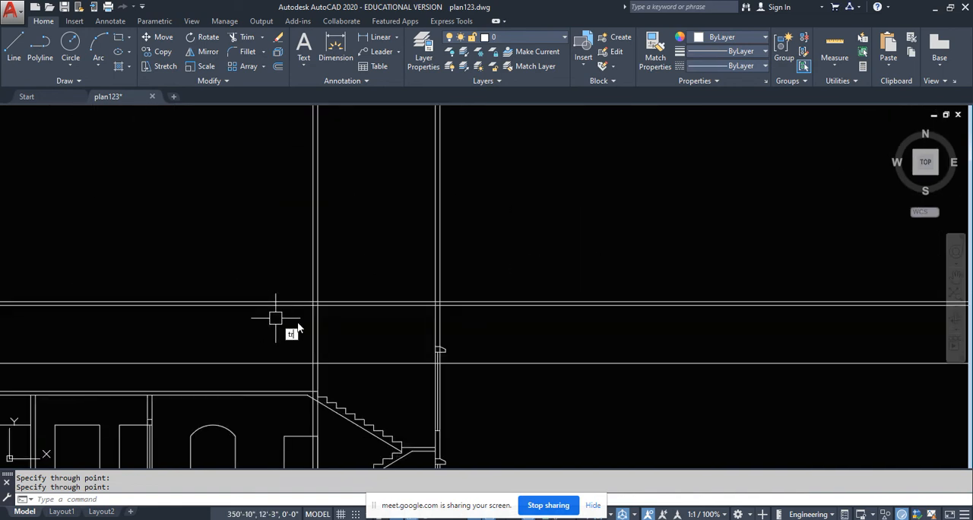
- Trim the stair tower's wall and roof slab construction lines beyond their intersections to leave the tower's closed upper outline
type("tr")
key("Return")
left_click(466, 328)
left_click(283, 283)
key("Return")
left_click(521, 197)
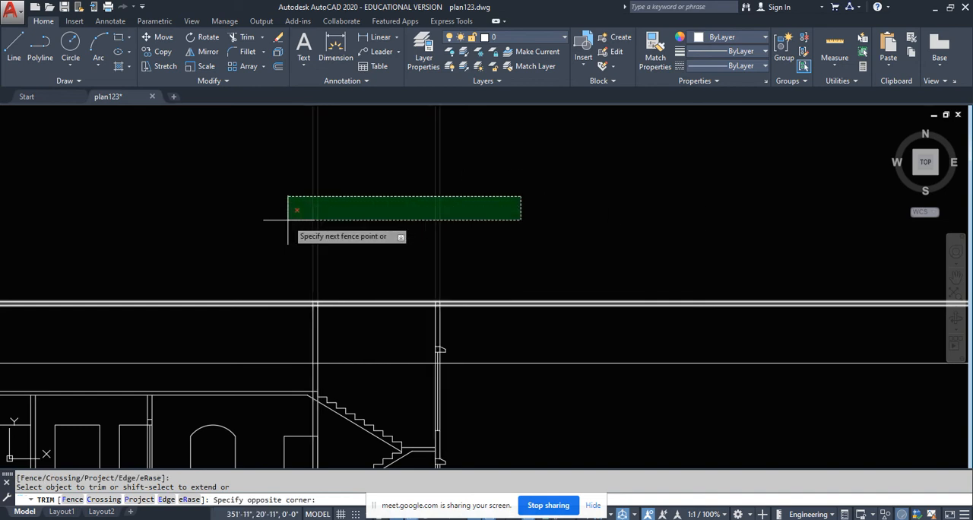
left_click(289, 219)
left_click(280, 328)
left_click(252, 243)
left_click(556, 333)
left_click(519, 222)
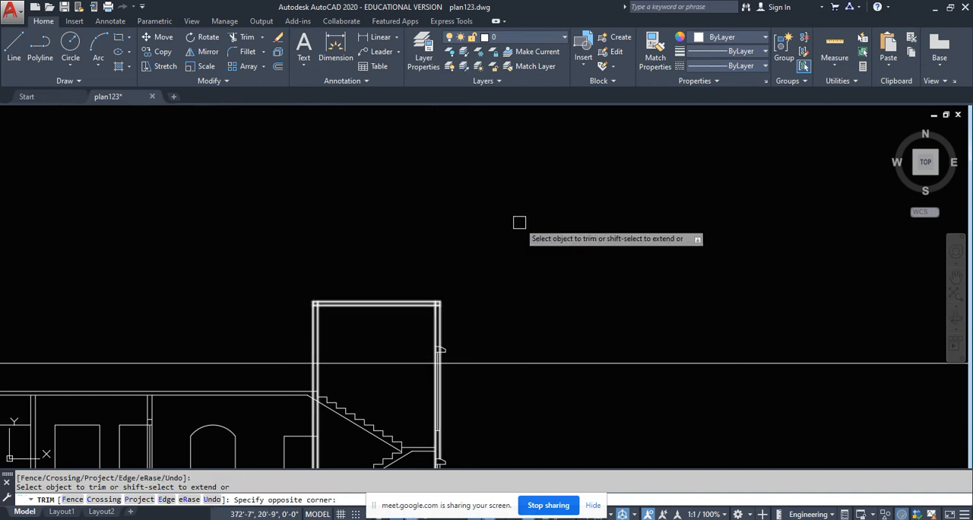
scroll(519, 227, "down", 2)
key("Return")
- Trim the outer wall lines above the parapet level and the parapet line beyond that wall's outer face
middle_click_drag(197, 311, 275, 311)
key("Return")
key("Return")
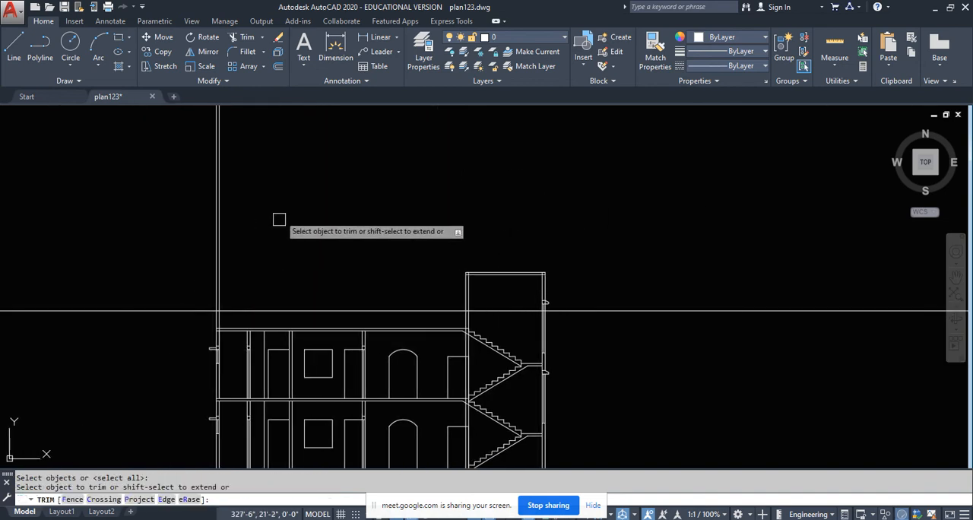
left_click(279, 220)
left_click(186, 210)
left_click(178, 337)
left_click(150, 274)
scroll(503, 318, "up", 6)
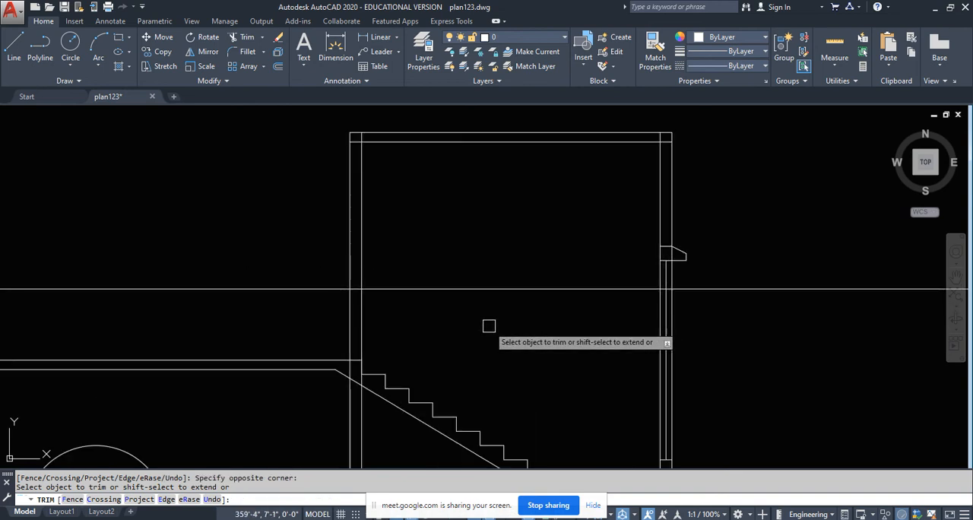
key("Return")
key("Return")
- Trim the parapet line back to the stair tower's outer wall face, removing the part that crosses the tower
left_click(351, 308)
key("Return")
left_click(449, 323)
left_click(432, 260)
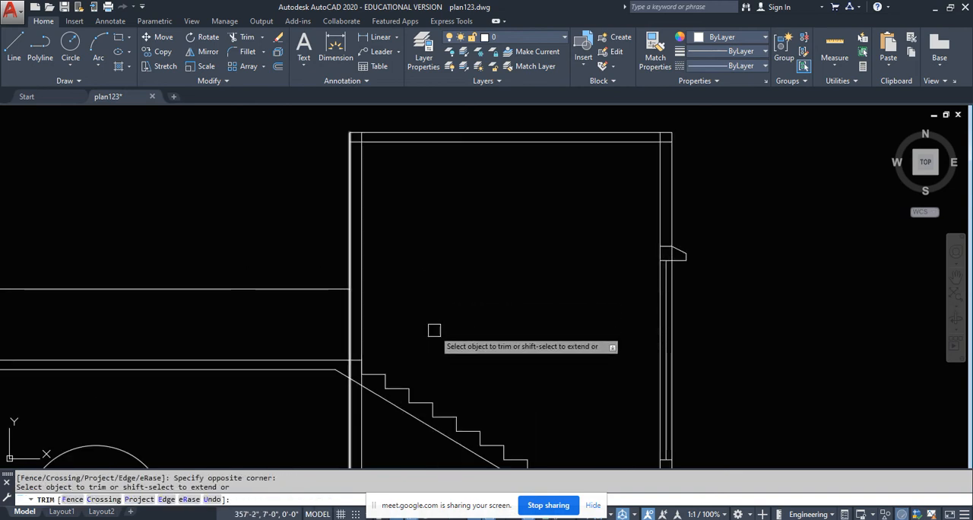
key("Return")
key("Return")
- Trim the stair tower's wall lines beside the stair below the top of the terrace slab
left_click(333, 360)
key("Return")
left_click(328, 428)
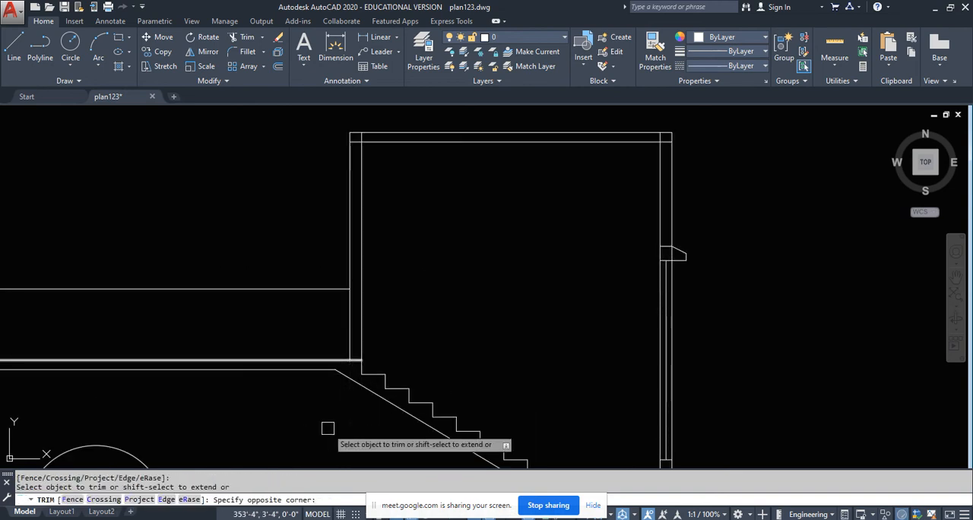
scroll(508, 298, "down", 6)
left_click(508, 298)
scroll(479, 260, "up", 4)
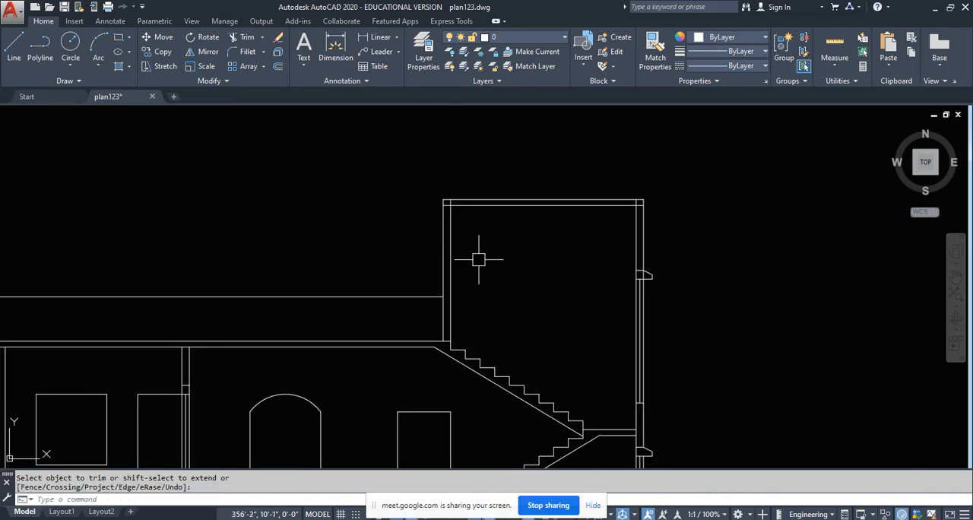
- Draw a roof slab projection 6" long and 4" thick outside the stair tower wall on the terrace side
scroll(549, 269, "down", 4)
middle_click_drag(431, 283, 428, 242)
scroll(515, 191, "up", 6)
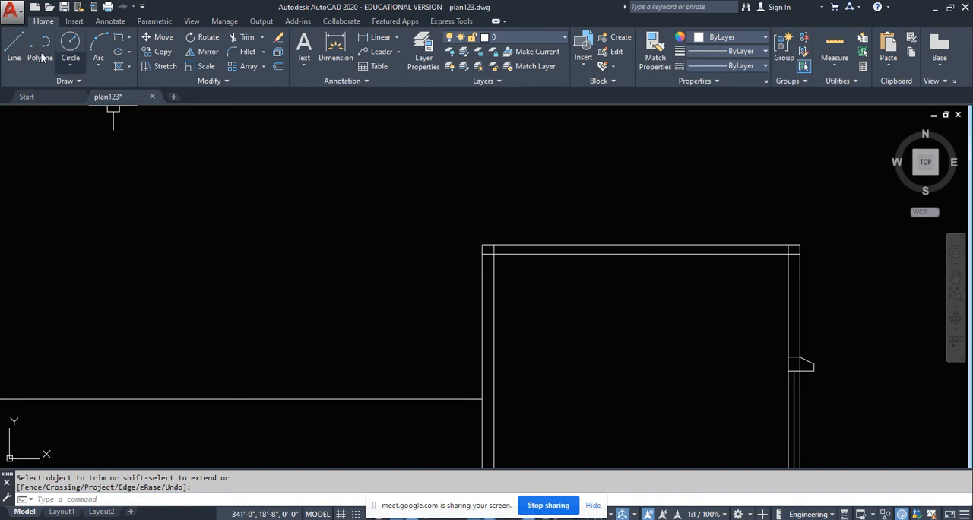
left_click(14, 47)
scroll(466, 216, "up", 2)
left_click(490, 261)
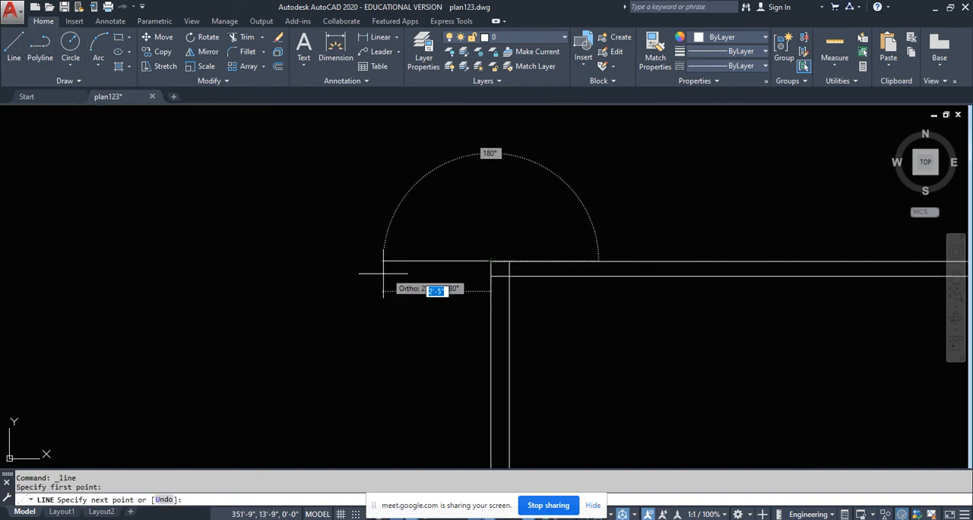
key("Return")
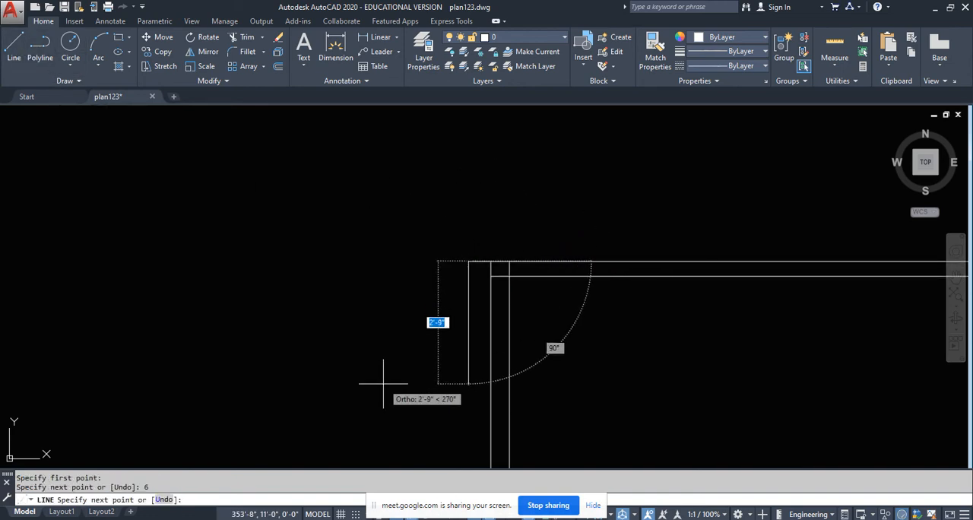
type("4")
key("Return")
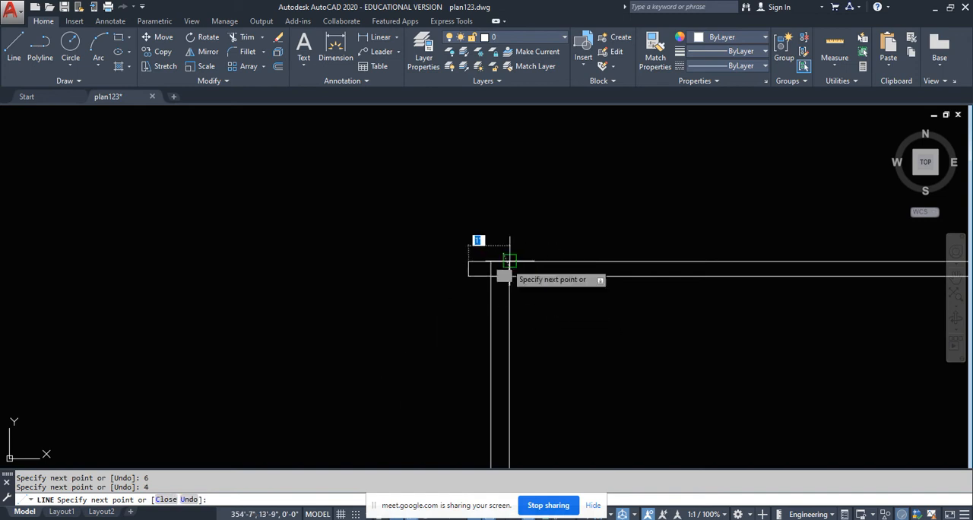
scroll(475, 264, "up", 3)
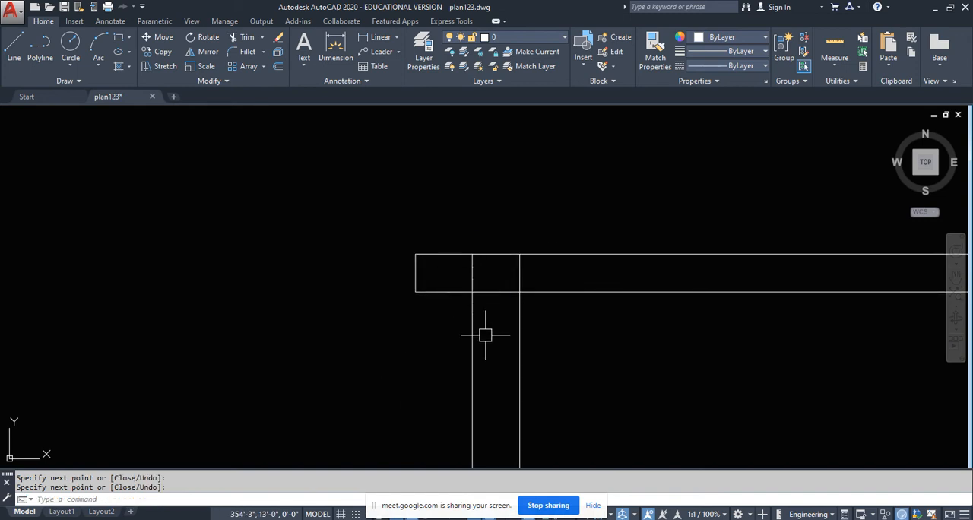
- Trim the terrace-side tower wall lines where they pass through the roof slab
key("Return")
key("Return")
left_click(559, 260)
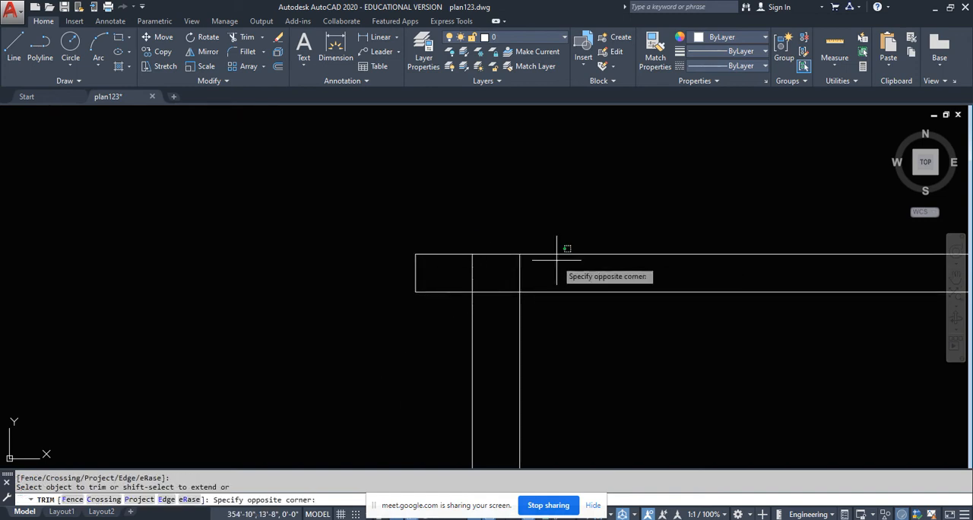
left_click(448, 275)
scroll(417, 290, "down", 6)
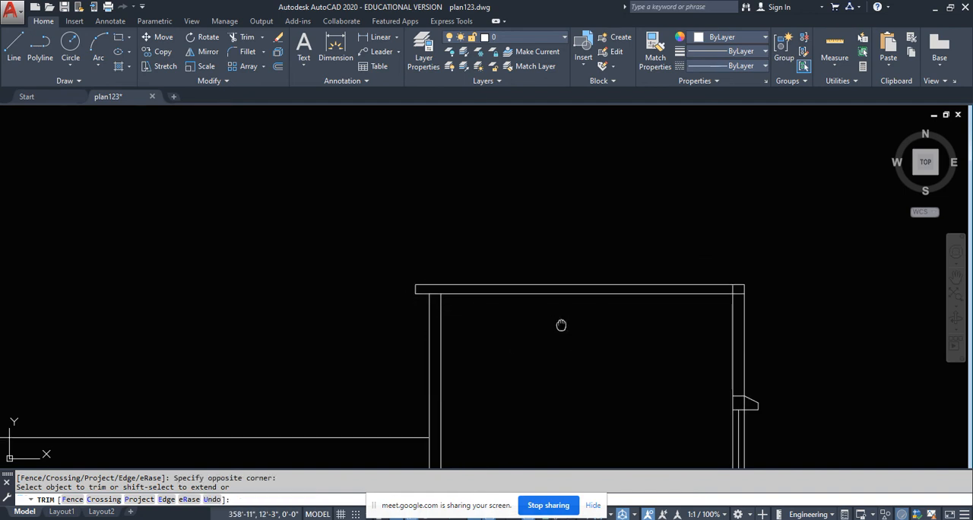
middle_click_drag(561, 324, 493, 321)
key("Return")
- Mirror the roof slab projection about the midpoint of the tower roof to the opposite end, keeping the original
left_click(316, 252)
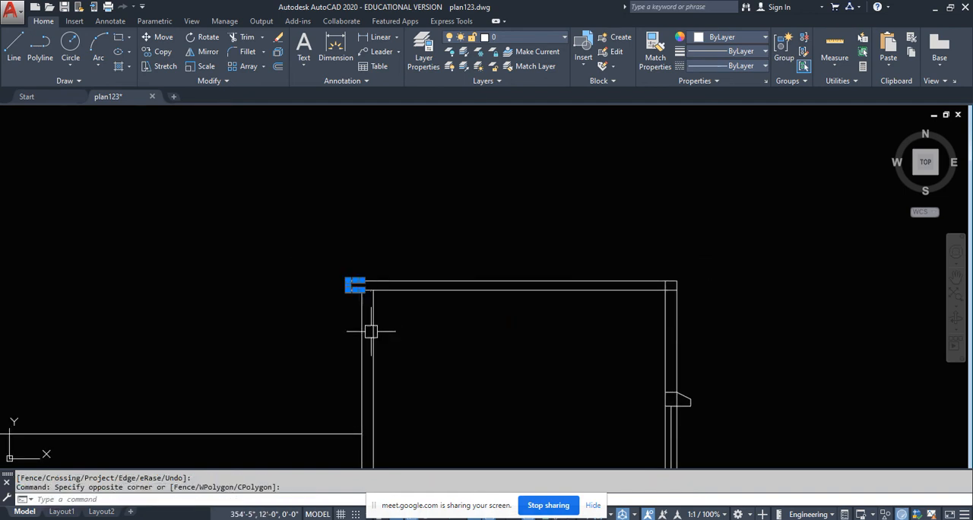
left_click(199, 51)
left_click(519, 288)
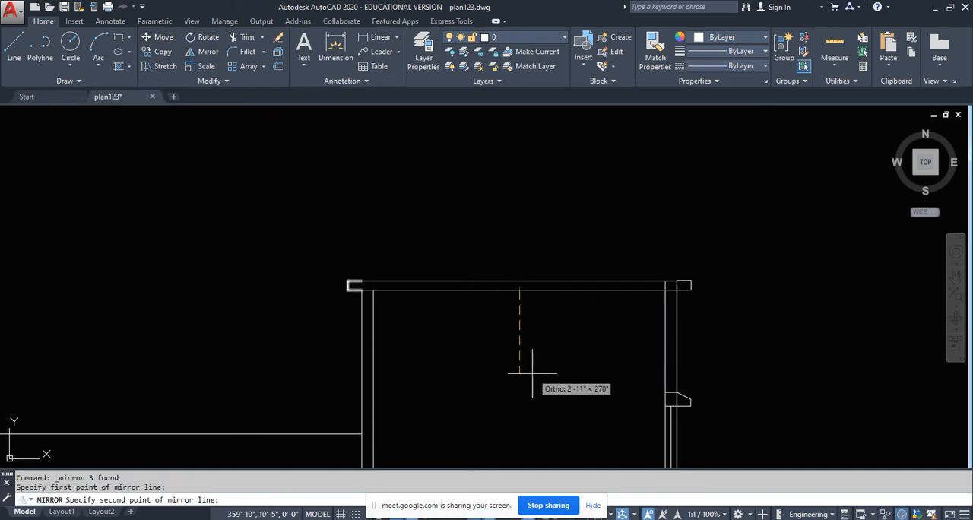
left_click(532, 373)
key("Return")
scroll(715, 280, "up", 4)
- Trim the window-side tower wall lines where they pass through the roof slab
type("t")
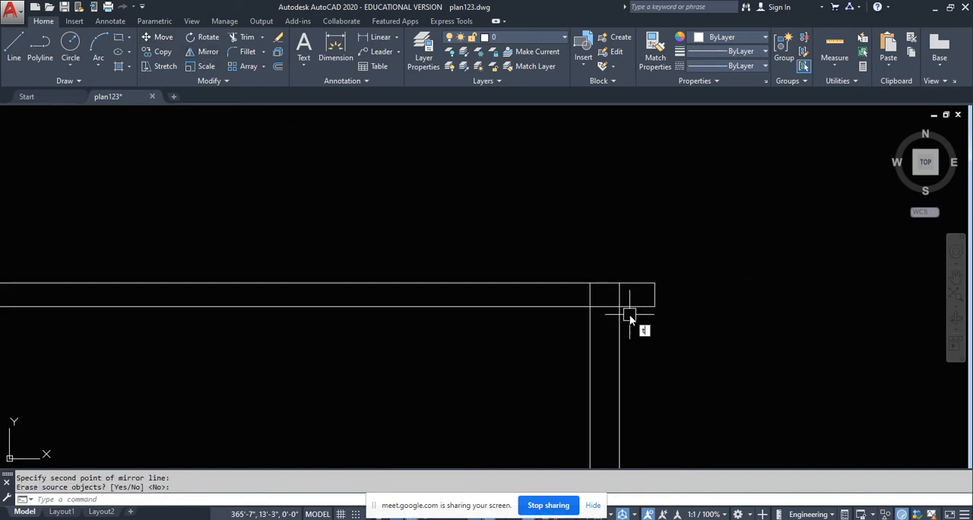
type("r")
key("Return")
key("Return")
left_click(636, 294)
left_click(575, 295)
scroll(581, 189, "down", 6)
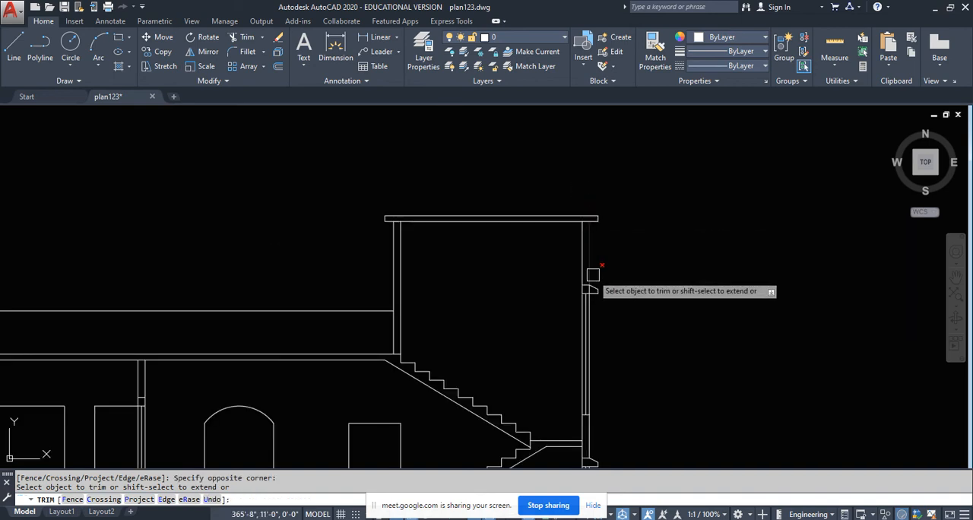
key("Return")
- Trim the wall lines below the parapet where they cross the thickness of the terrace slab
scroll(600, 304, "down", 5)
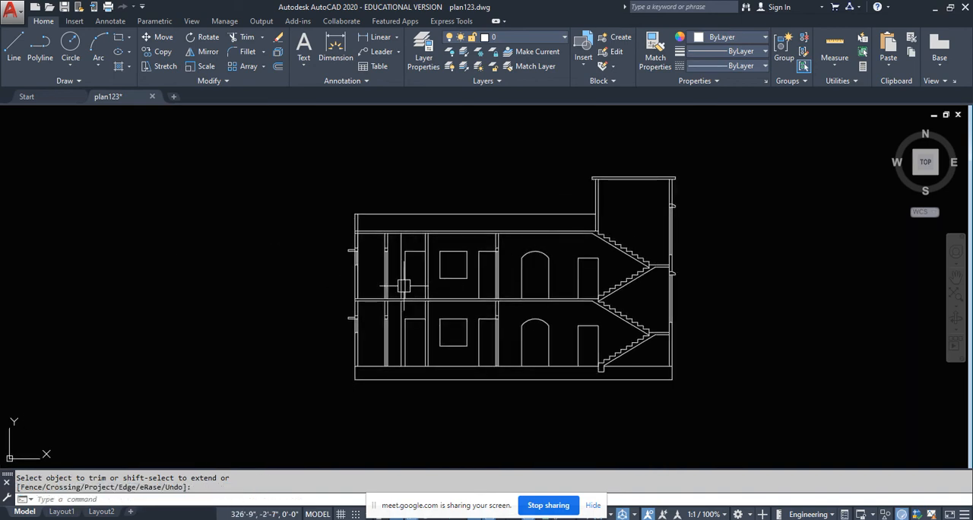
scroll(363, 234, "up", 6)
type("tr")
key("Return")
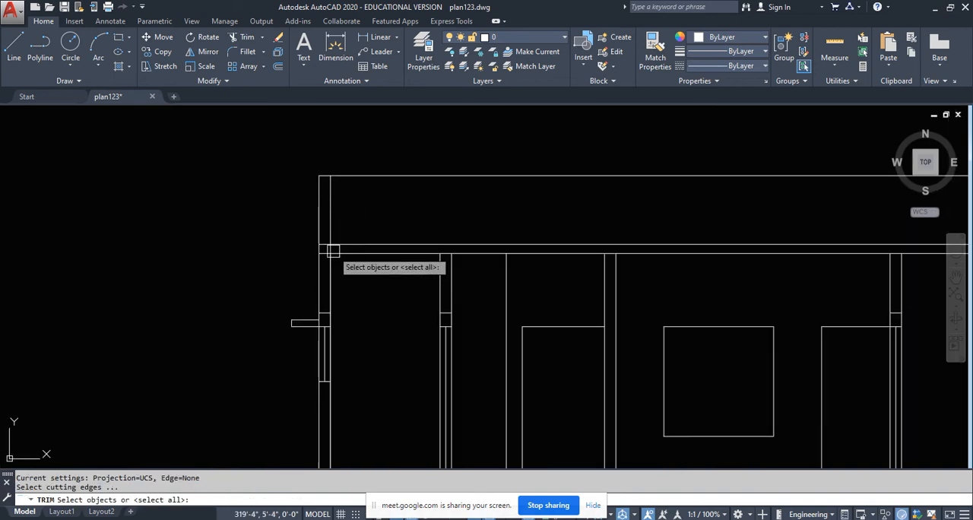
key("Return")
scroll(333, 251, "up", 8)
left_click(352, 238)
left_click(263, 239)
scroll(265, 239, "down", 6)
scroll(271, 245, "down", 5)
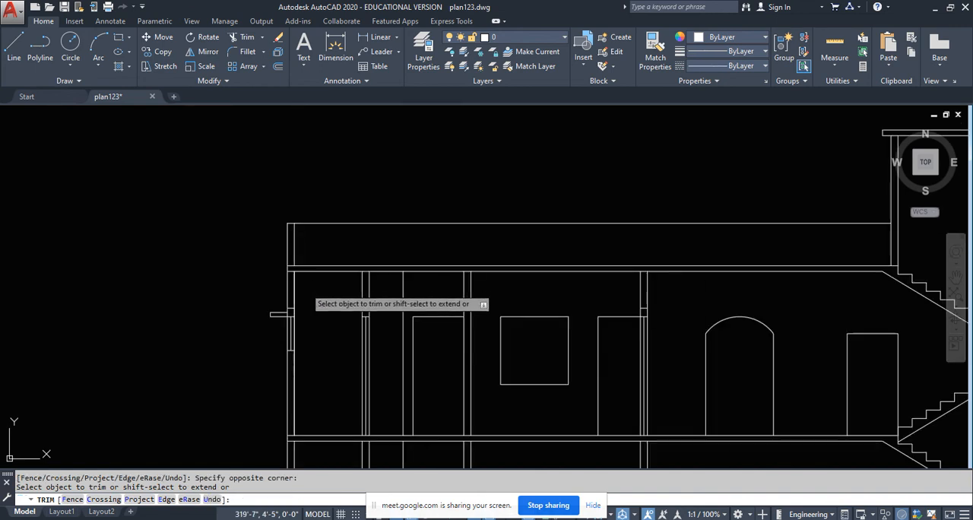
key("Return")
- Draw a beam outline 1'0" deep and 10" wide under the terrace slab's top edge at the head of the stairs
scroll(327, 285, "up", 1)
scroll(220, 229, "up", 5)
scroll(234, 249, "down", 5)
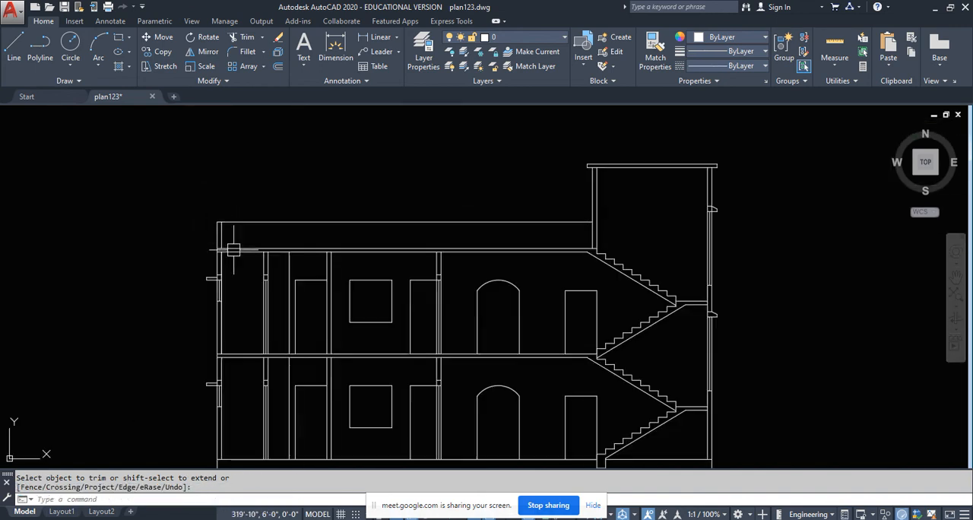
scroll(223, 239, "up", 4)
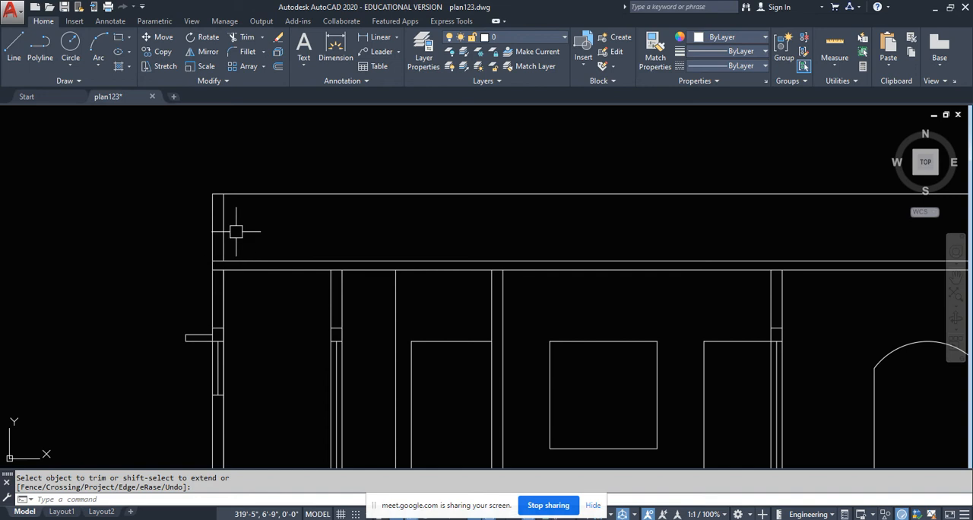
scroll(235, 232, "down", 5)
scroll(537, 252, "up", 6)
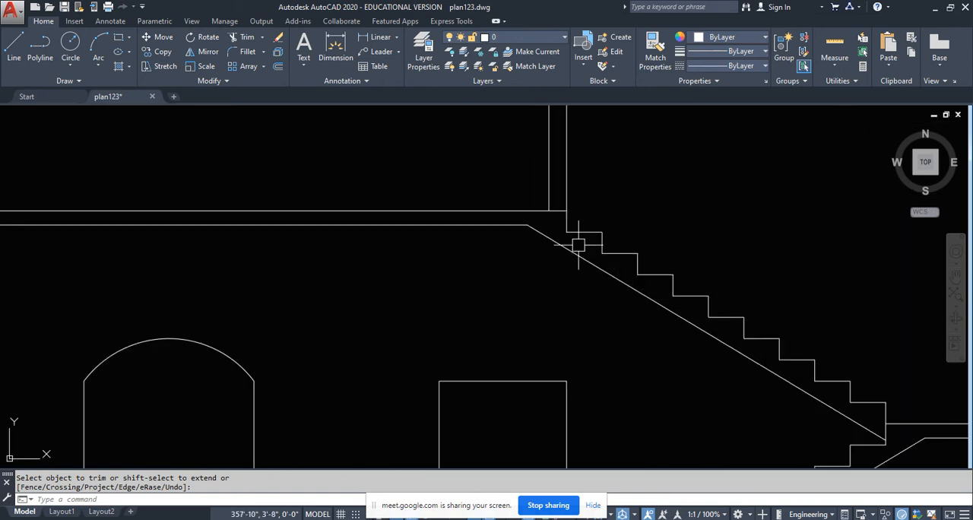
left_click(12, 53)
scroll(456, 271, "up", 6)
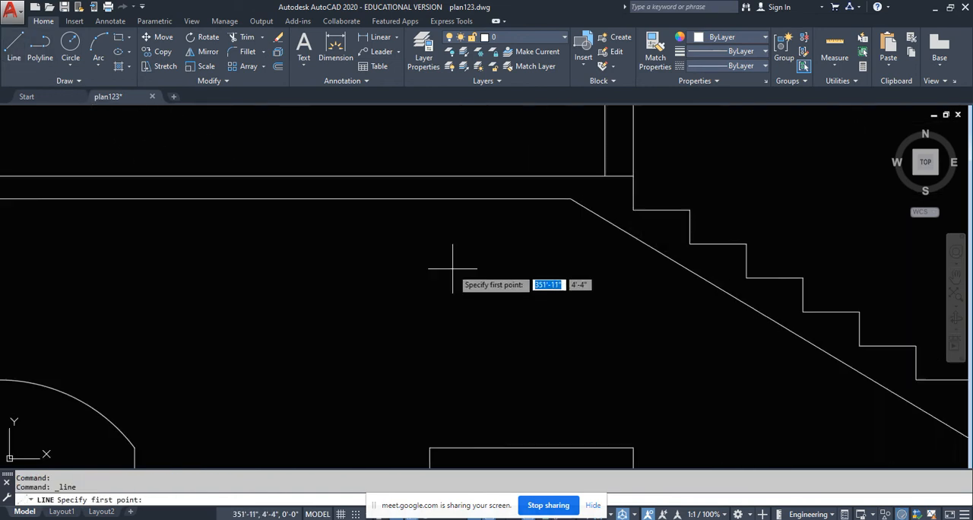
scroll(555, 268, "down", 3)
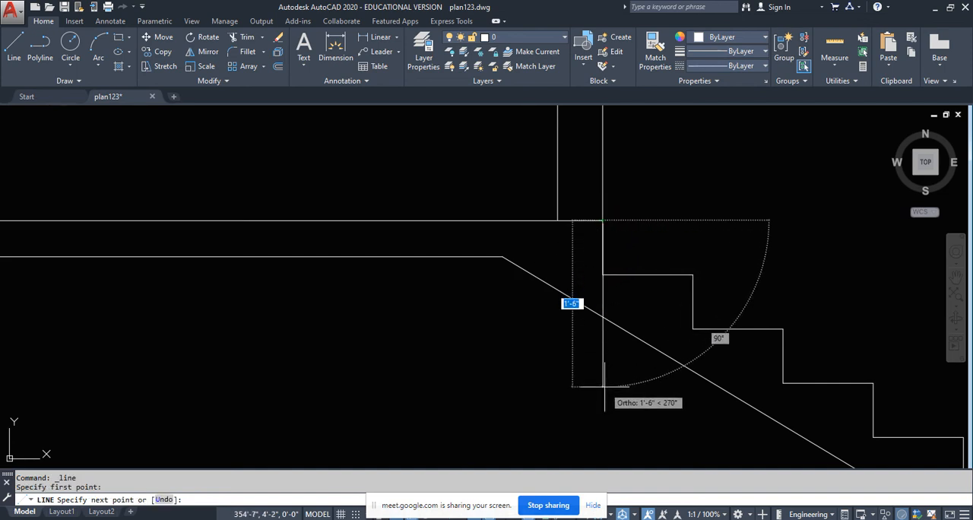
type("1'0")
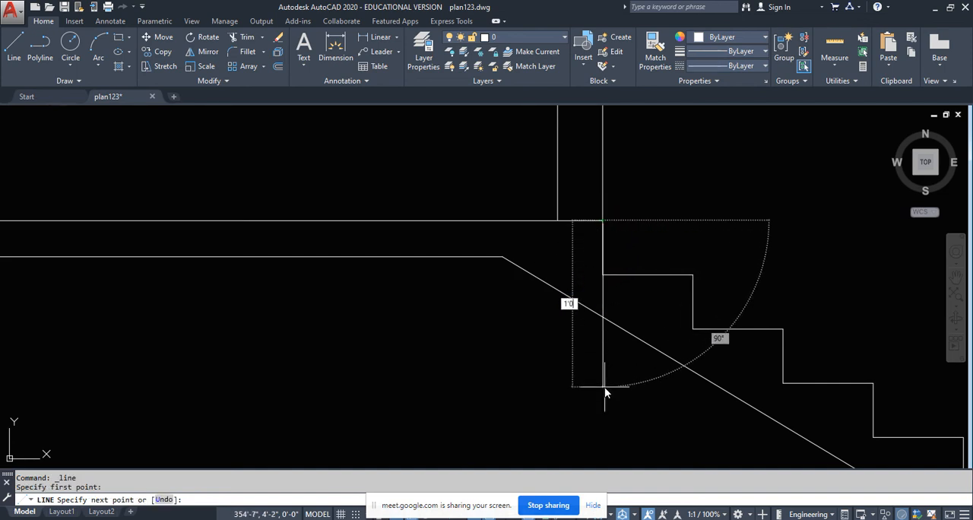
key("Return")
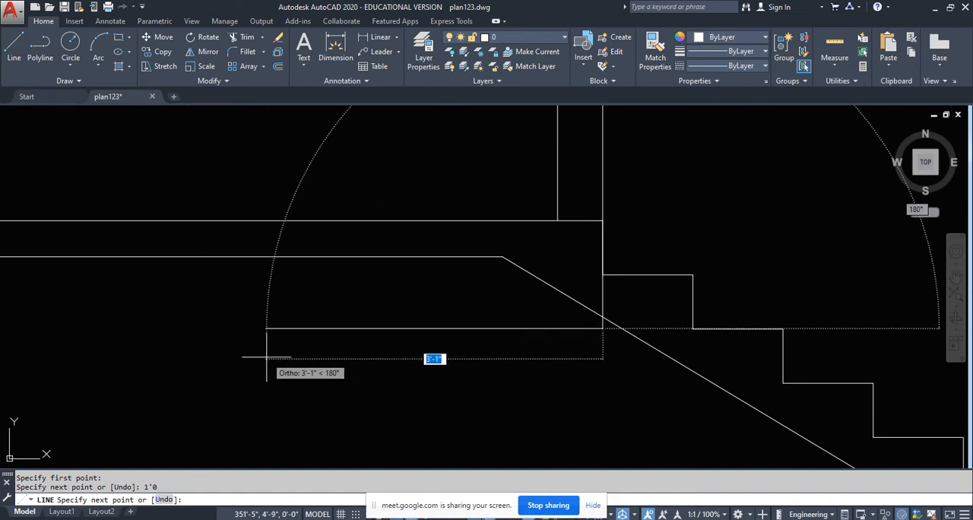
type("10")
key("Return")
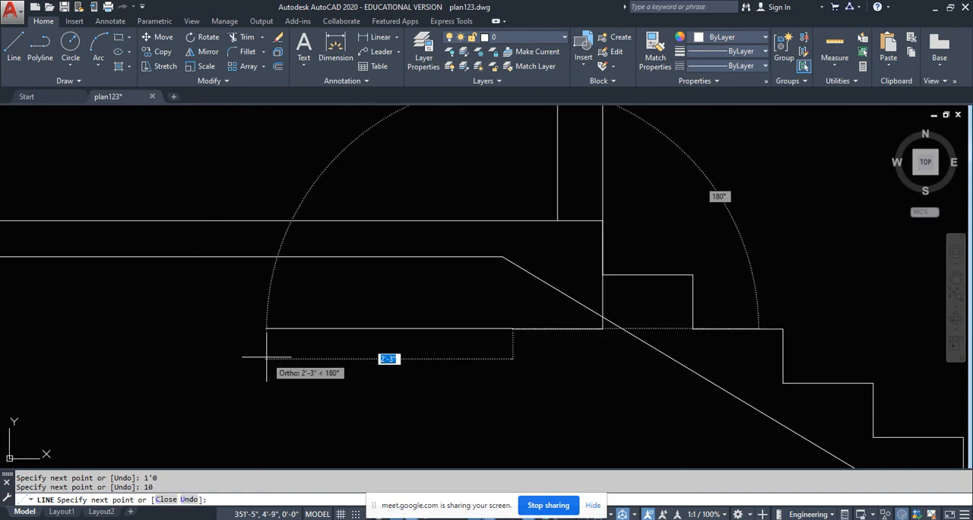
left_click(513, 220)
key("Escape")
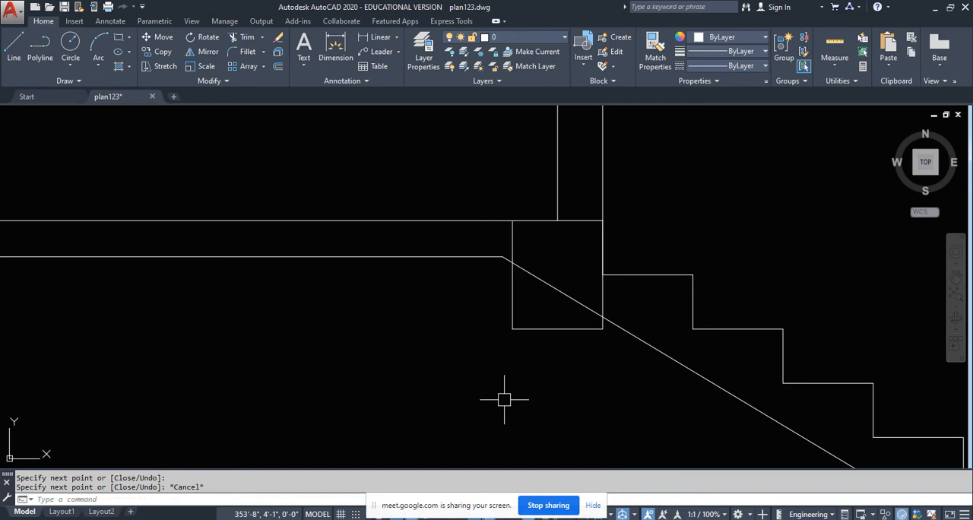
- Trim the stair soffit line inside the beam and the beam's side line within the terrace slab thickness
key("Return")
key("Return")
left_click(565, 307)
left_click(548, 261)
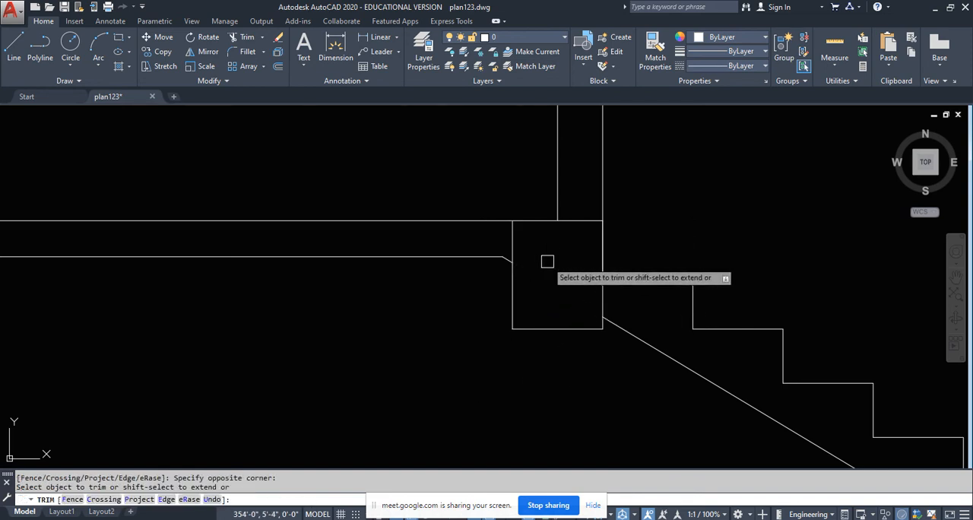
scroll(548, 259, "up", 2)
scroll(482, 292, "down", 3)
scroll(490, 274, "up", 2)
left_click(487, 265)
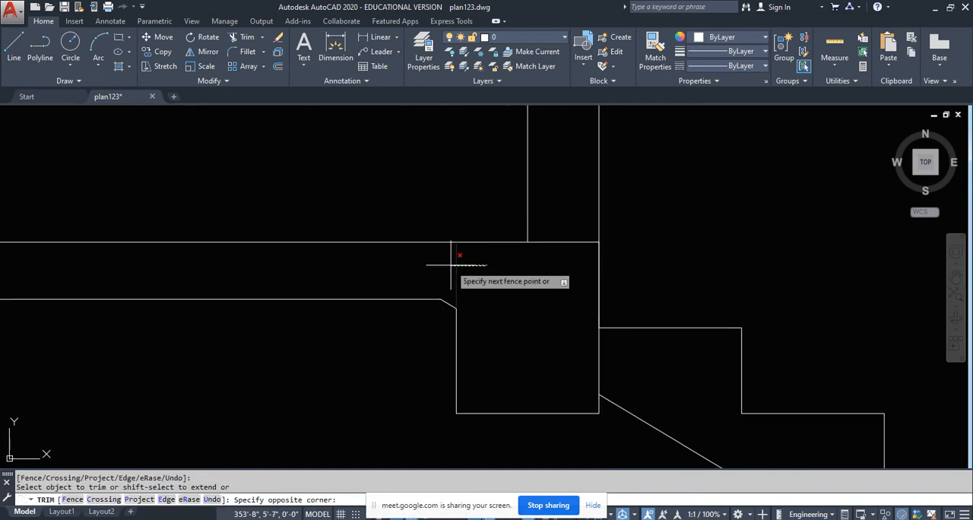
left_click(451, 265)
scroll(458, 259, "down", 1)
key("Escape")
key("Return")
- Copy the stair-head beam from the terrace slab 10'-0" straight down to the intermediate floor slab
scroll(456, 296, "down", 3)
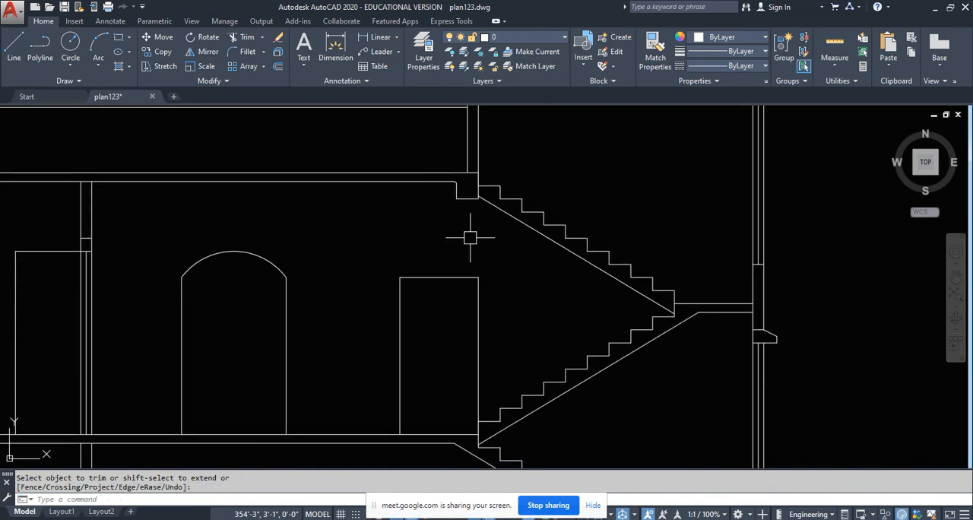
scroll(467, 184, "up", 5)
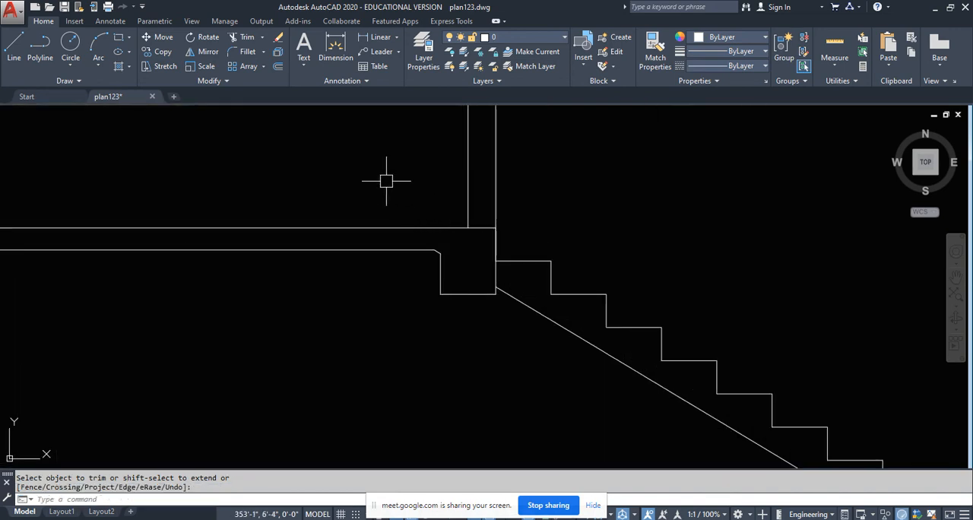
left_click(386, 180)
left_click(496, 348)
scroll(463, 331, "up", 1)
scroll(463, 331, "down", 5)
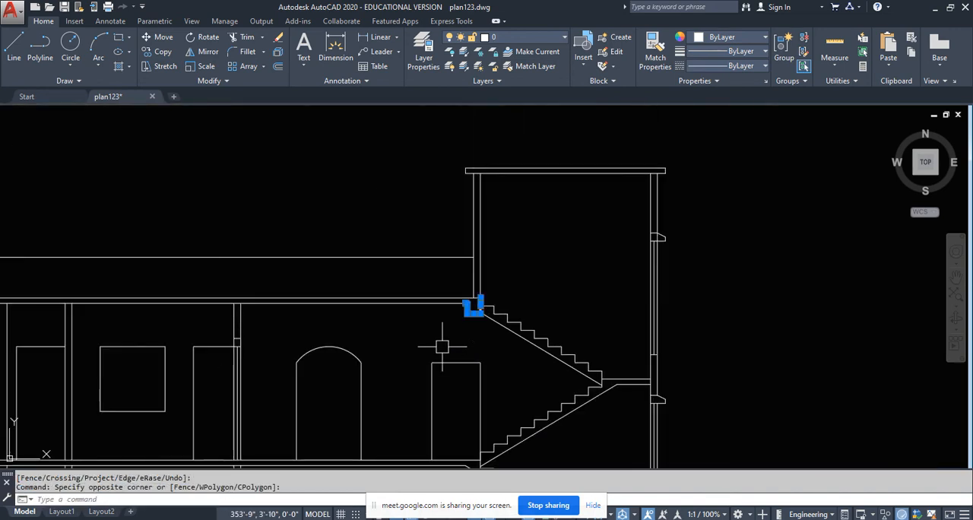
middle_click_drag(350, 362, 698, 299)
left_click(156, 53)
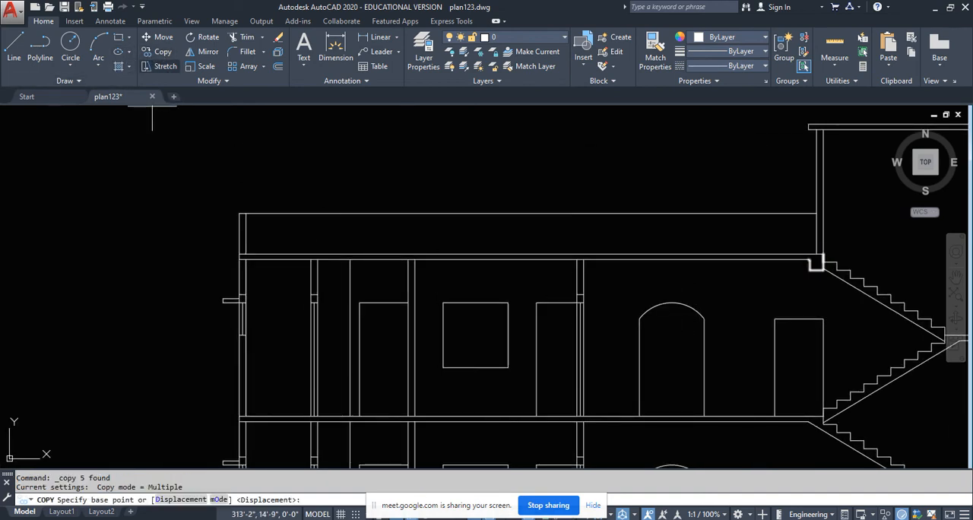
scroll(224, 261, "up", 4)
left_click(248, 267)
scroll(255, 320, "down", 5)
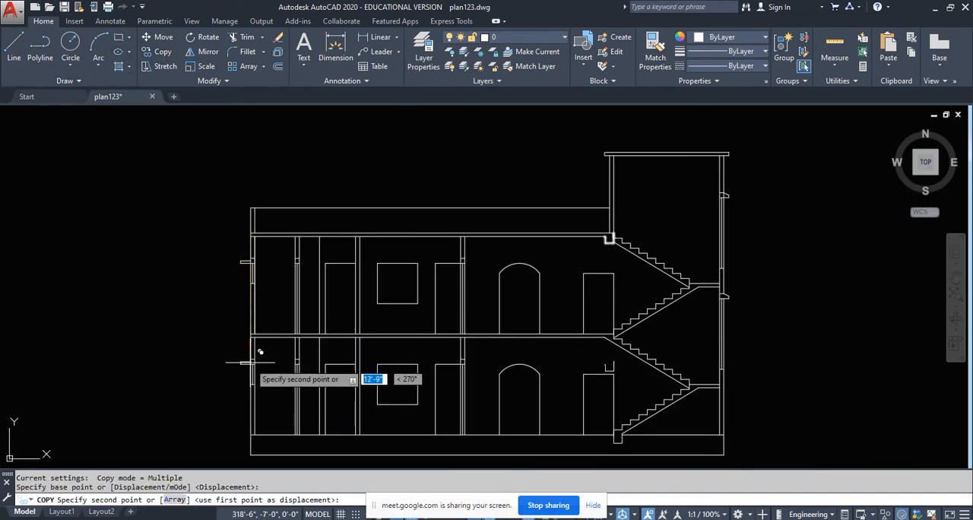
scroll(259, 338, "up", 5)
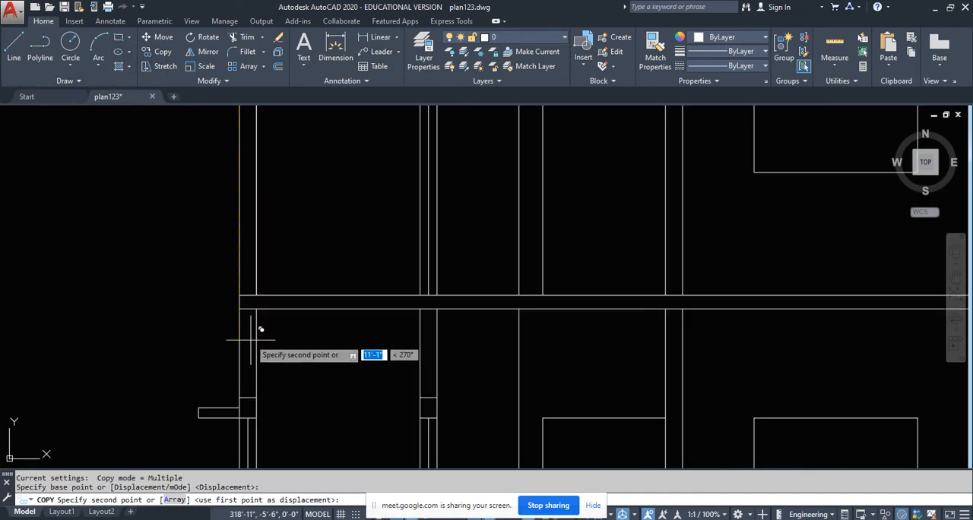
left_click(239, 296)
scroll(441, 337, "down", 5)
- Trim the stair soffit line where it passes through the copied beam at the intermediate floor slab
scroll(594, 310, "up", 5)
scroll(594, 308, "up", 4)
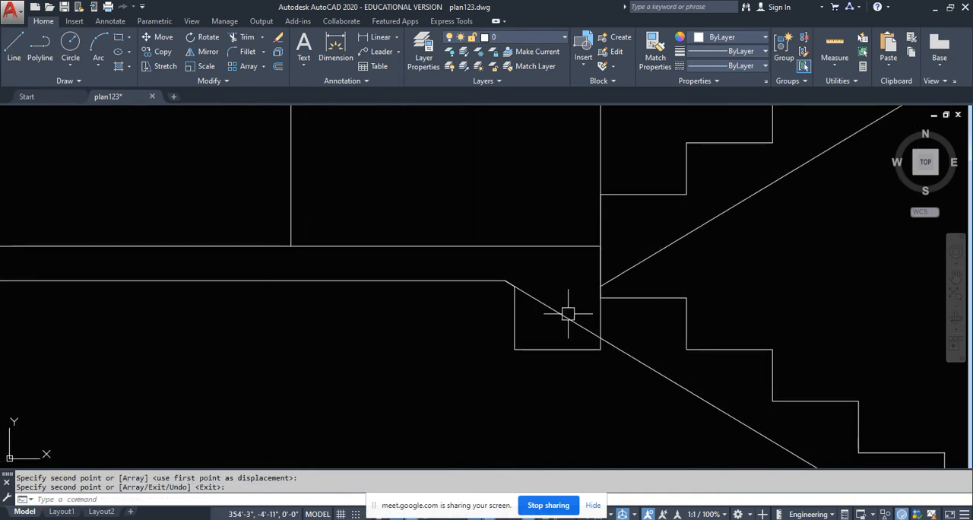
type("tr")
key("Return")
key("Return")
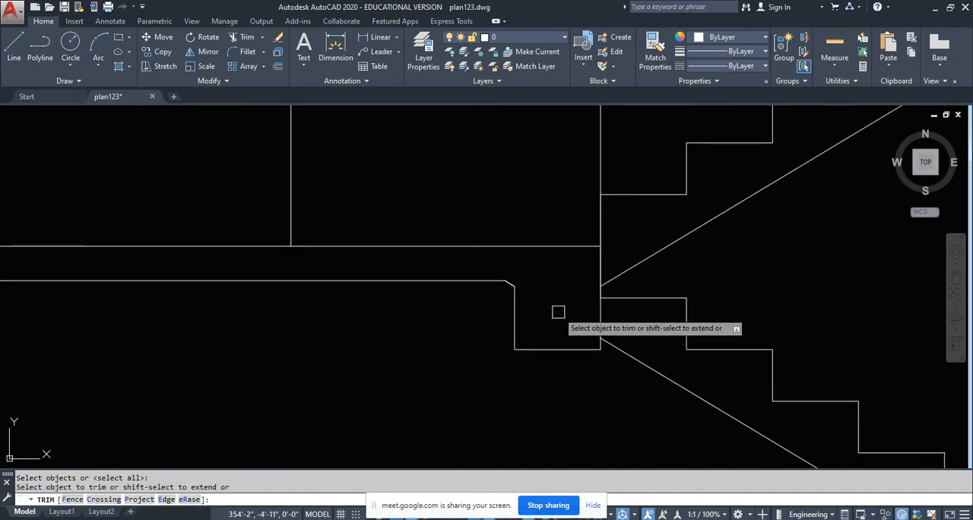
left_click(558, 312)
scroll(548, 335, "down", 5)
key("Return")
scroll(471, 330, "down", 2)
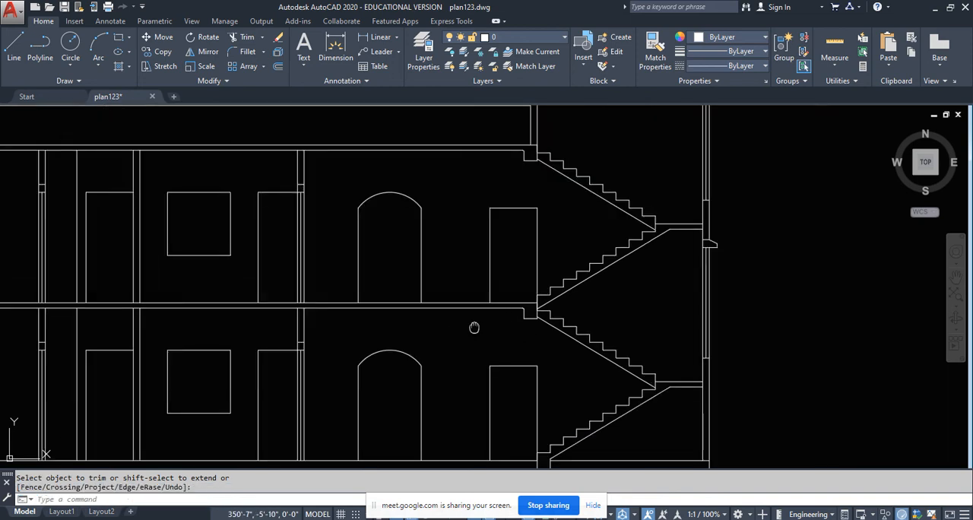
- Examine the whole section, checking the beams at the stair heads, the slabs, the parapet and the stair tower
scroll(519, 292, "up", 2)
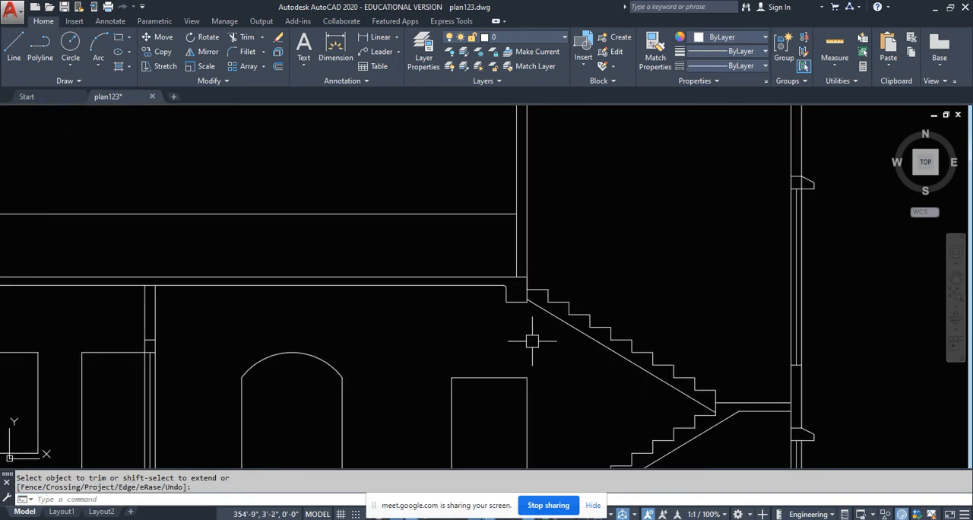
scroll(518, 320, "down", 4)
middle_click_drag(533, 368, 546, 320)
middle_click_drag(506, 293, 501, 365)
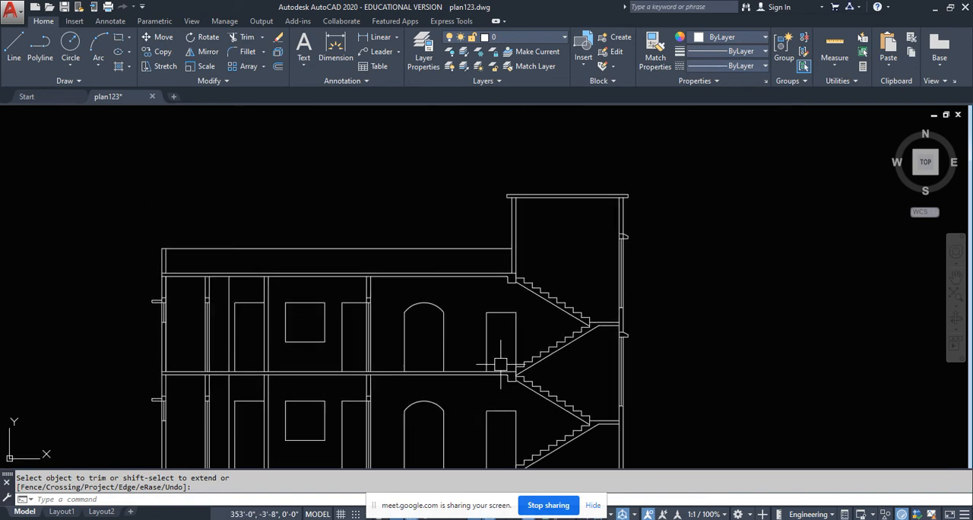
scroll(427, 297, "down", 4)
middle_click_drag(419, 318, 427, 347)
scroll(466, 304, "up", 4)
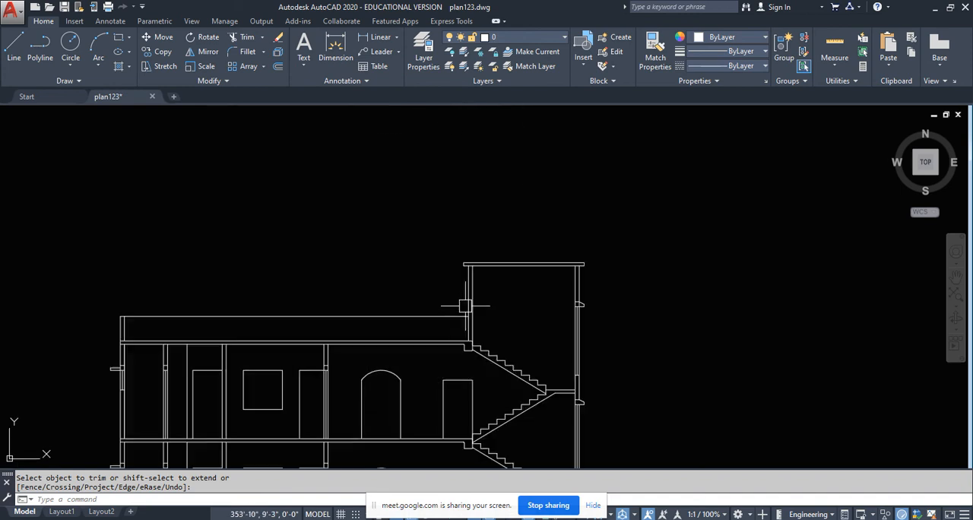
middle_click_drag(529, 318, 506, 240)
middle_click_drag(427, 327, 523, 306)
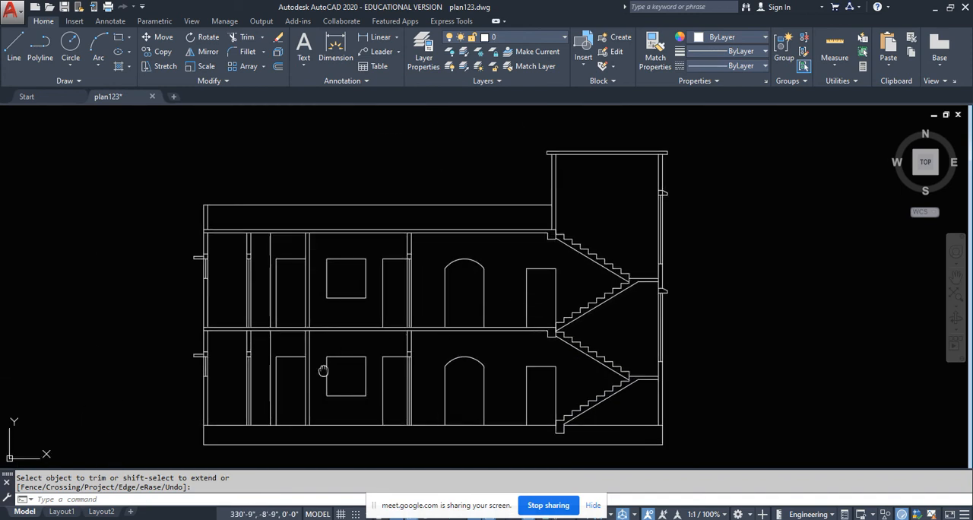
middle_click_drag(324, 371, 323, 336)
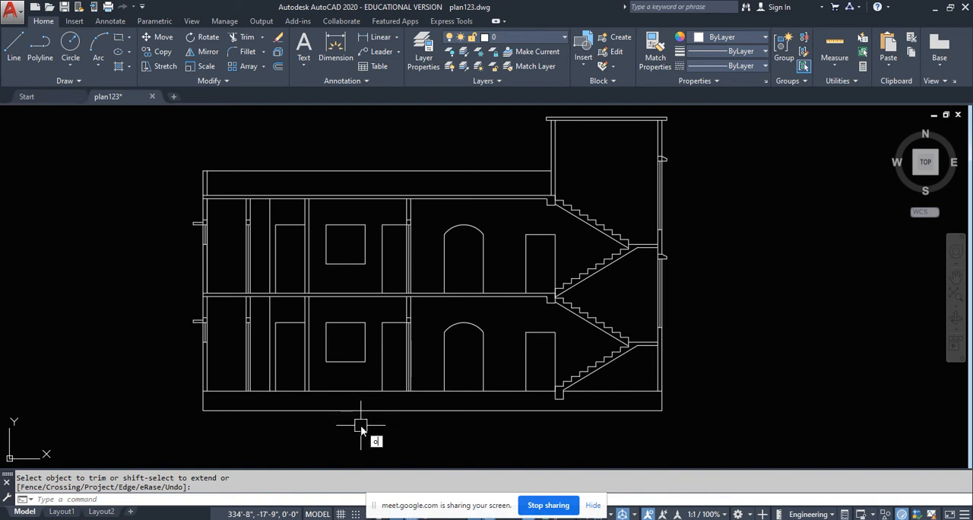
- Offset the ground floor line 1" downward to form the floor finish layer
key("Return")
scroll(360, 426, "up", 2)
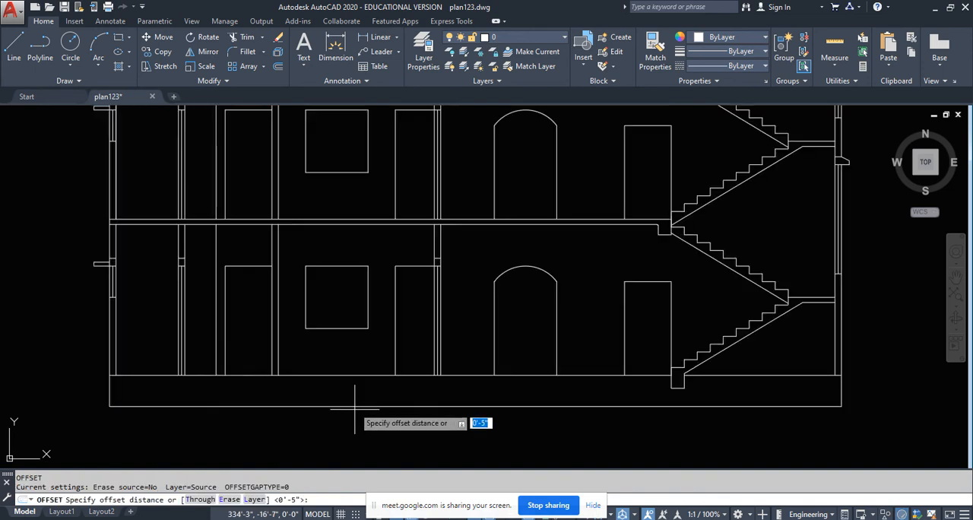
type("1")
key("Return")
scroll(337, 456, "up", 1)
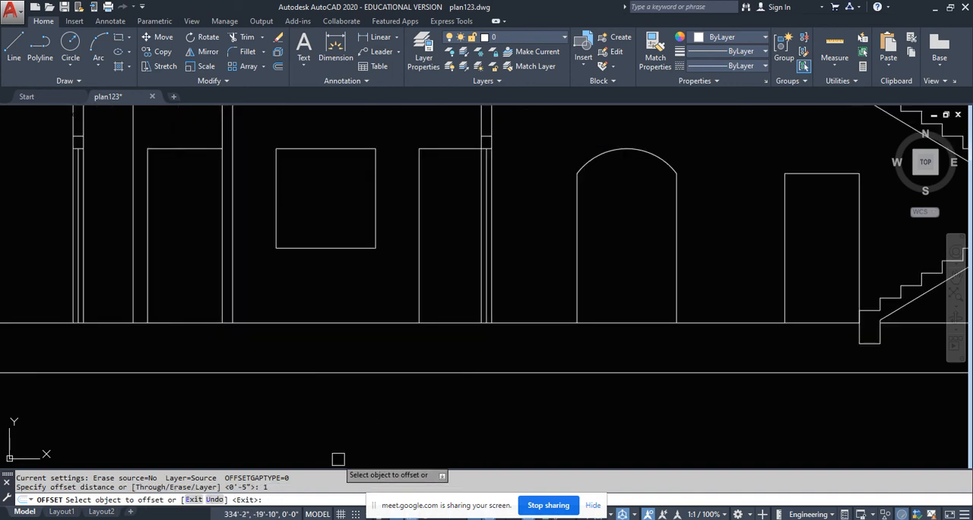
scroll(263, 424, "up", 2)
left_click(349, 312)
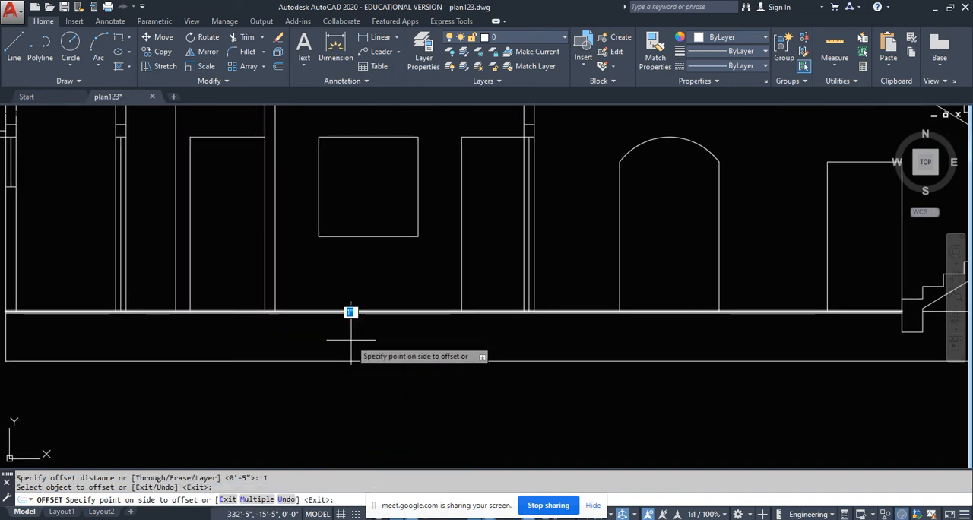
left_click(351, 339)
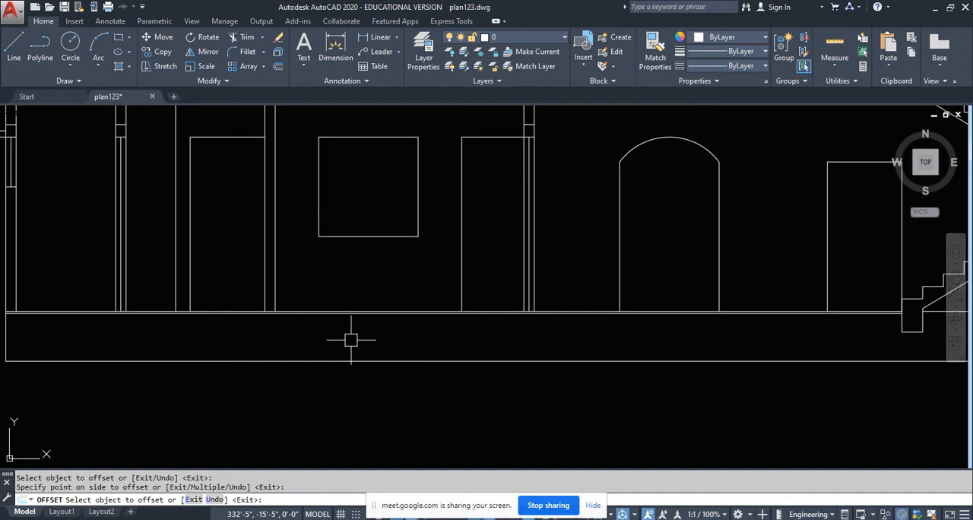
key("Return")
key("Return")
- Offset the lower line of the floor finish 3" downward to add the first layer beneath it
type("3")
key("Return")
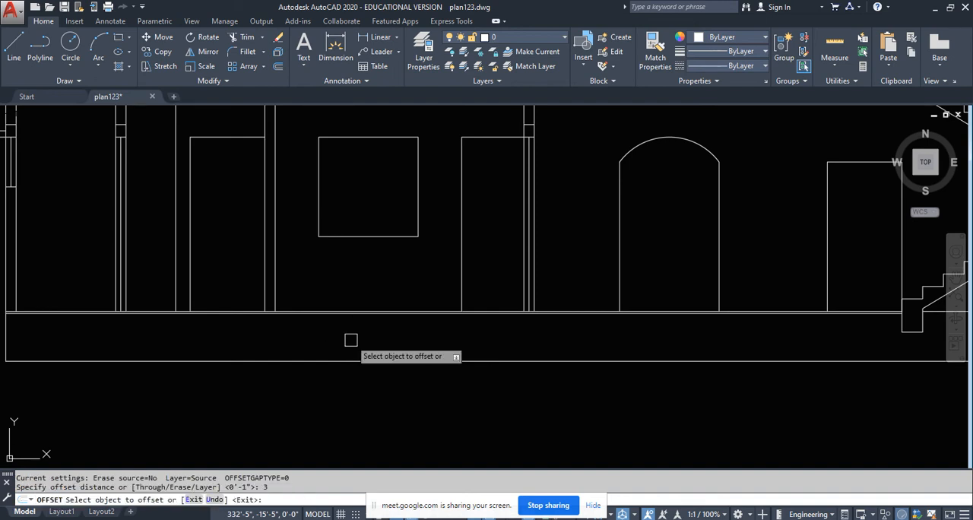
scroll(350, 340, "up", 6)
left_click(324, 235)
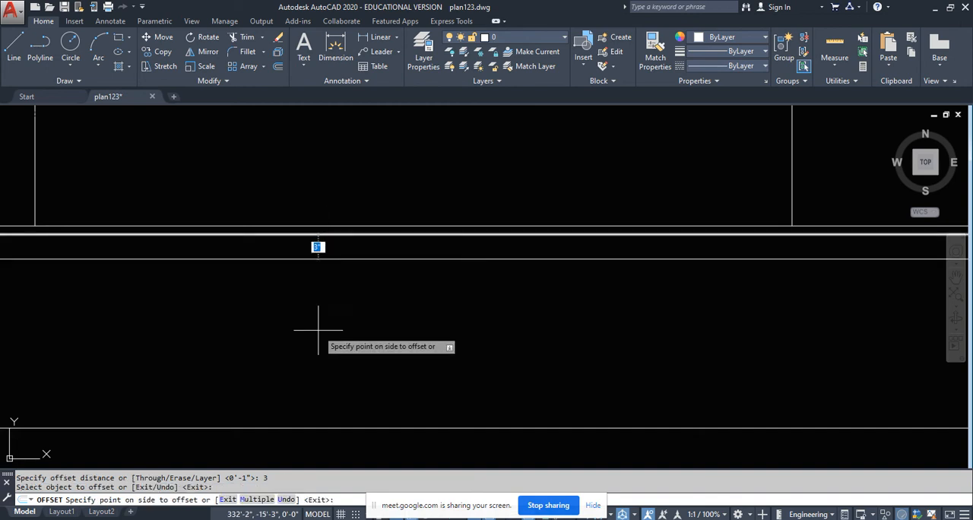
left_click(315, 330)
key("Return")
- Offset the bottom line of the new layer another 3" downward to add a second layer in the plinth
key("Return")
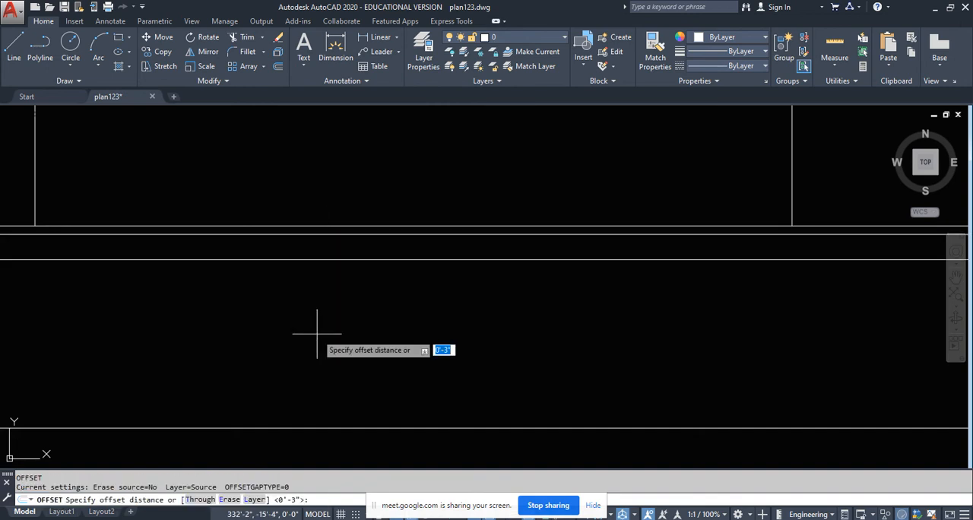
key("Return")
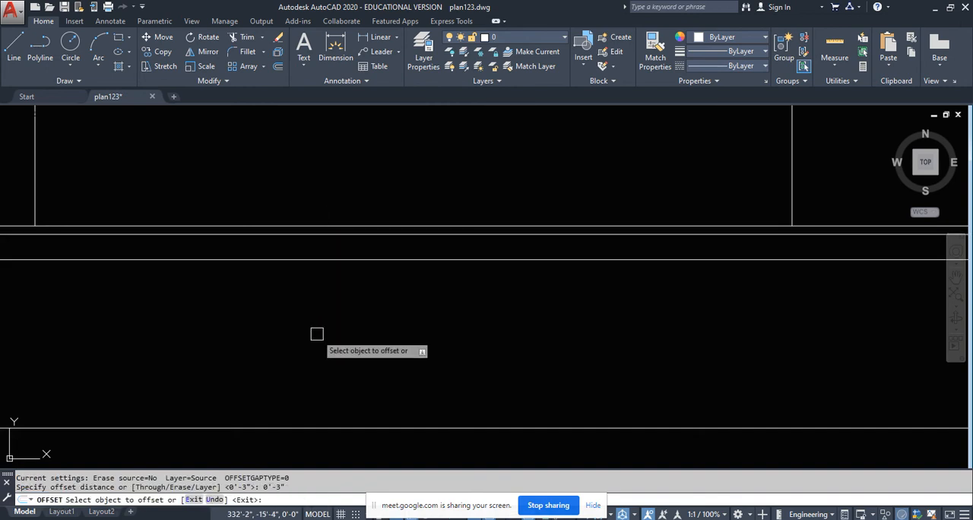
left_click(357, 261)
left_click(349, 356)
scroll(351, 360, "down", 5)
key("Escape")
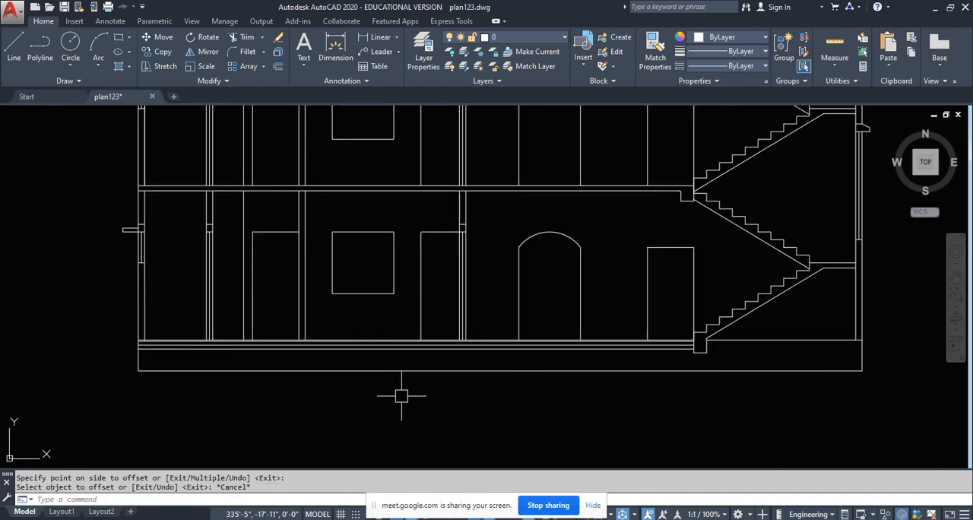
mouse_move(786, 357)
middle_mouse_down()
mouse_move(685, 349)
mouse_move(579, 359)
middle_mouse_up()
key("Return")
key("Escape")
key("Escape")
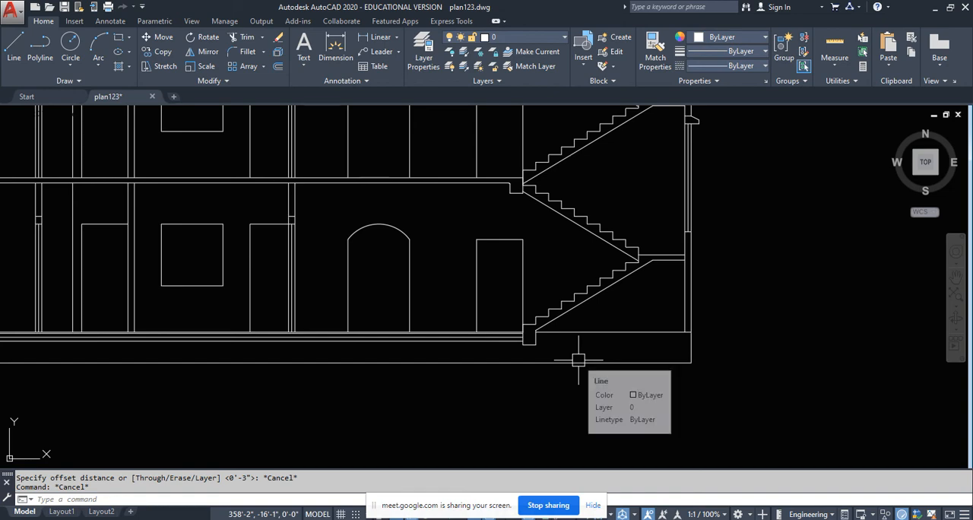
- Compare the staircase, landing and adjoining outer walls in the floor plan with the area under the lower landing in the section
scroll(577, 358, "down", 5)
scroll(572, 223, "up", 2)
scroll(571, 206, "up", 2)
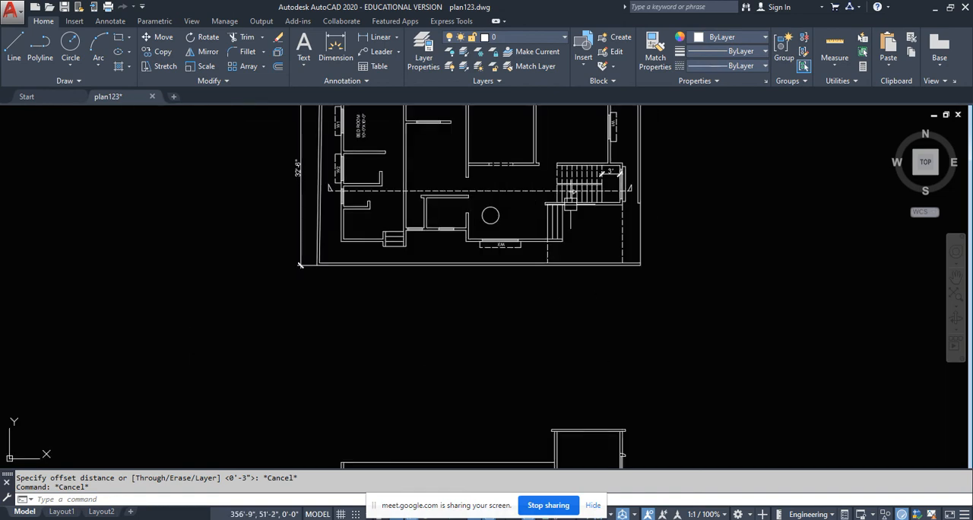
scroll(571, 205, "down", 2)
scroll(593, 357, "up", 1)
scroll(579, 377, "up", 4)
scroll(501, 372, "down", 5)
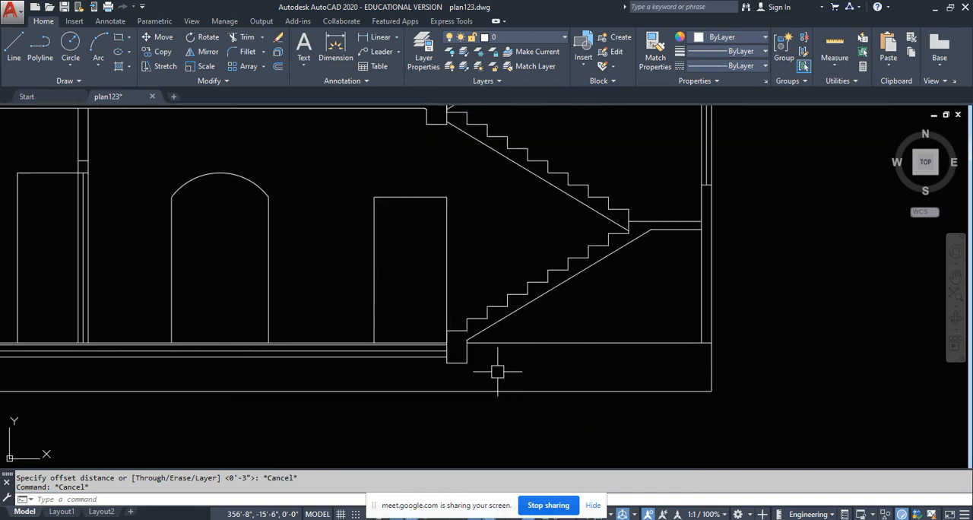
scroll(517, 385, "up", 3)
scroll(533, 287, "down", 4)
middle_click_drag(535, 176, 541, 289)
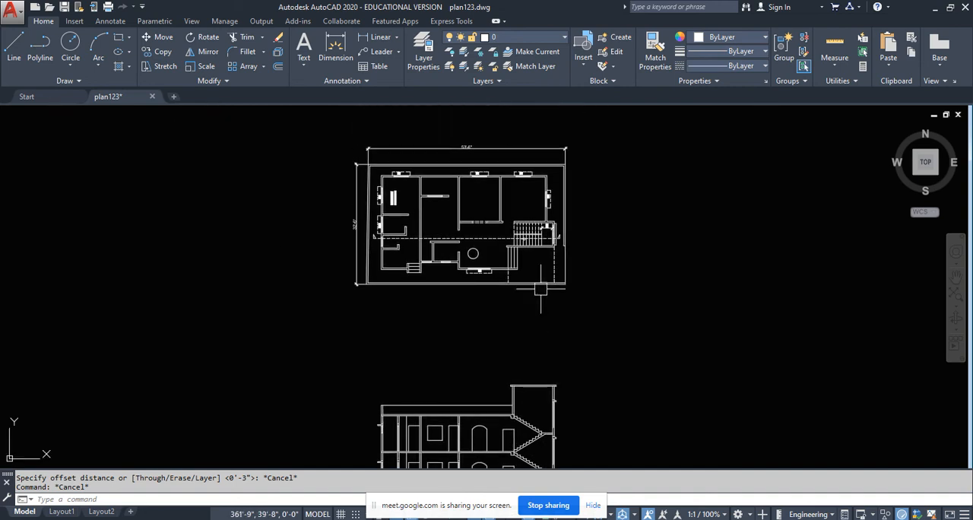
scroll(550, 204, "up", 6)
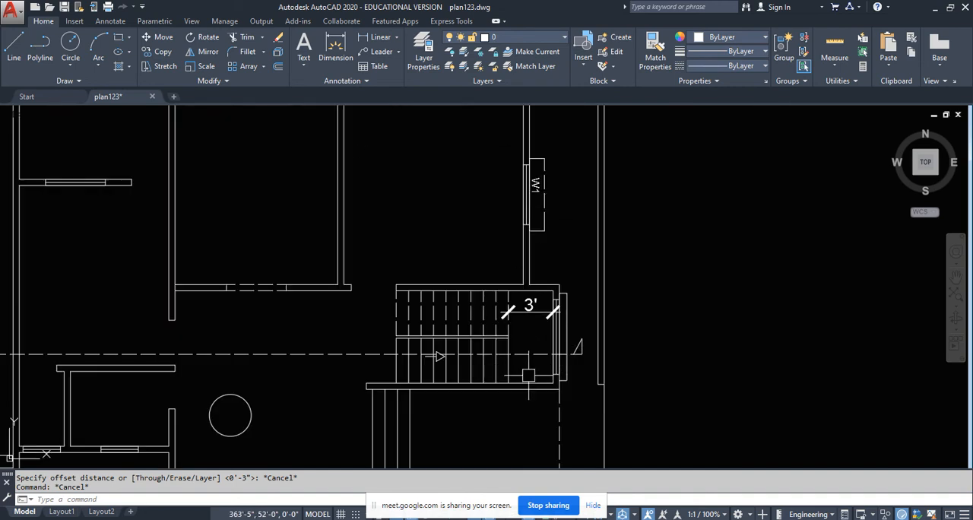
middle_click_drag(529, 375, 533, 277)
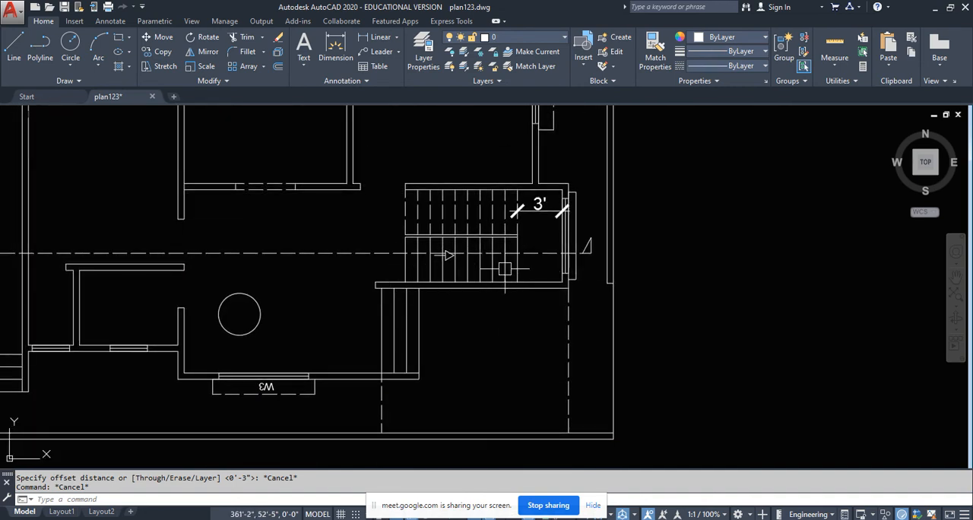
scroll(539, 217, "up", 2)
middle_click_drag(539, 216, 516, 359)
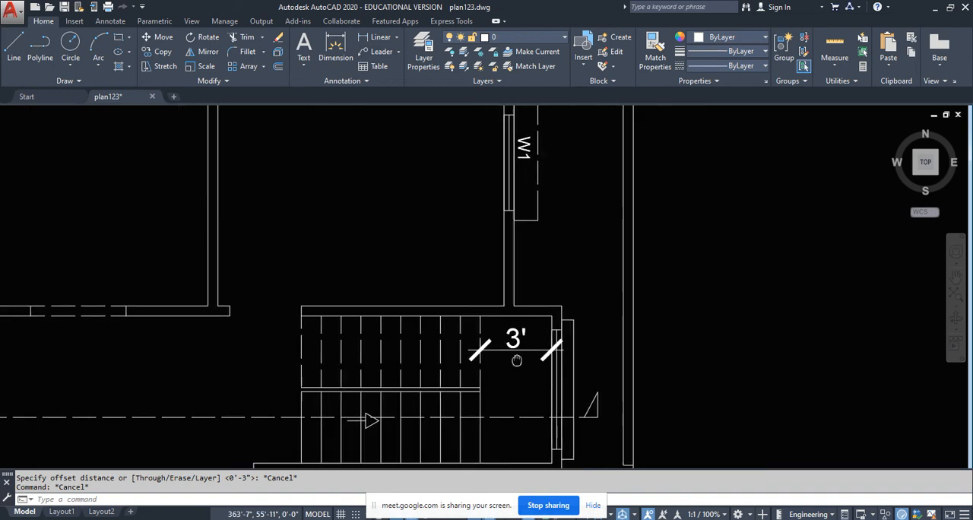
scroll(584, 228, "down", 2)
scroll(578, 342, "up", 2)
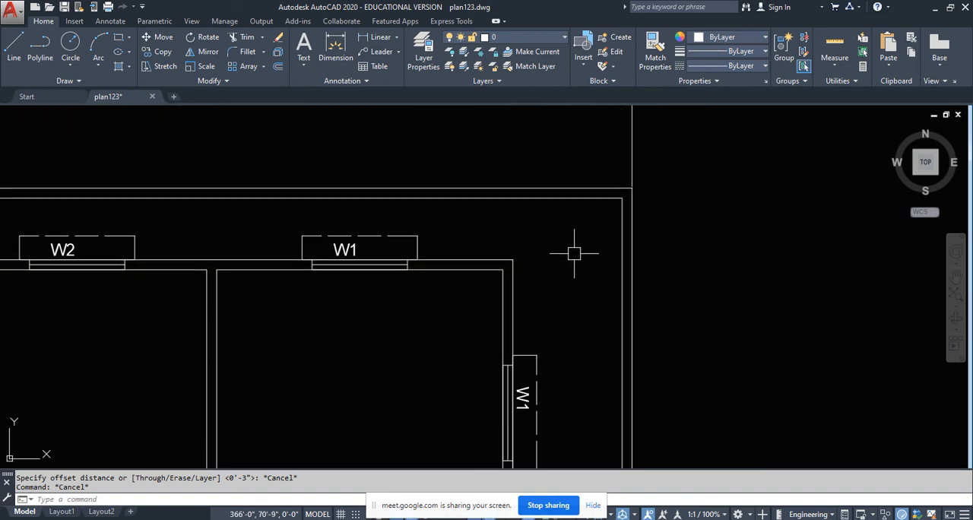
scroll(466, 221, "down", 5)
middle_click_drag(487, 348, 528, 195)
scroll(509, 266, "down", 4)
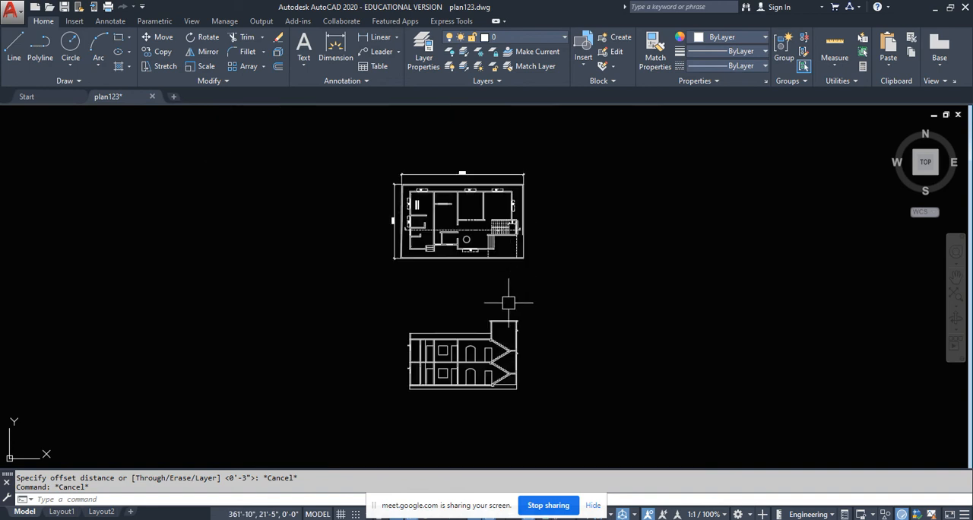
scroll(504, 386, "up", 7)
scroll(503, 389, "up", 2)
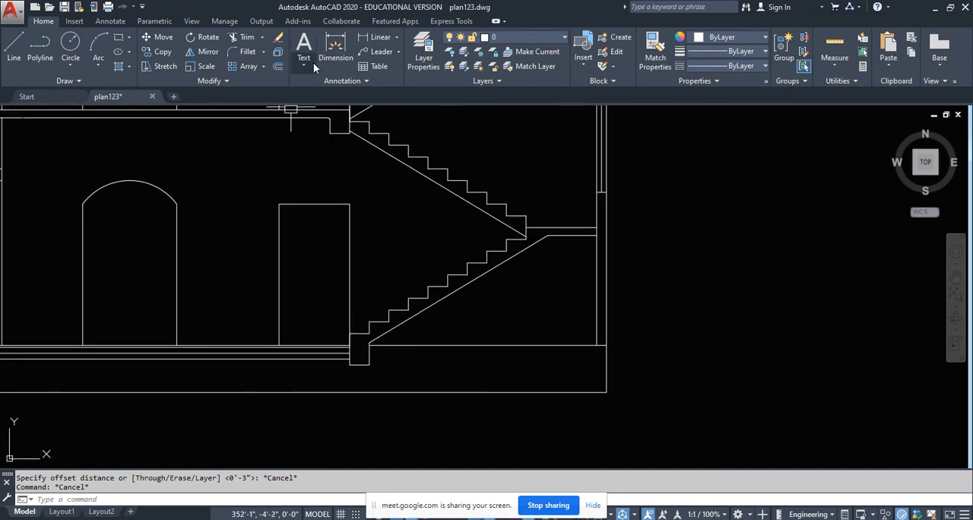
- Measure the vertical clearance from the underside of the lower stair landing to the section's base line
left_click(376, 37)
left_click(573, 235)
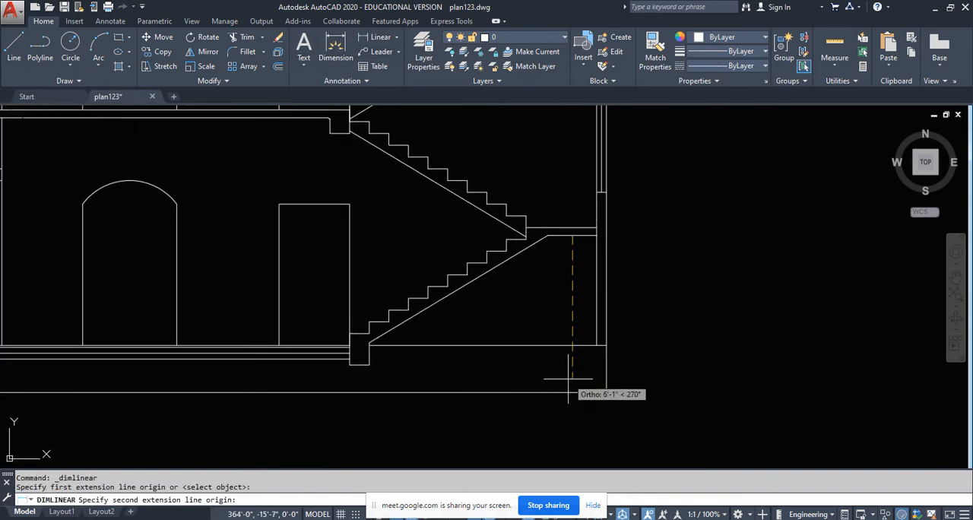
left_click(573, 393)
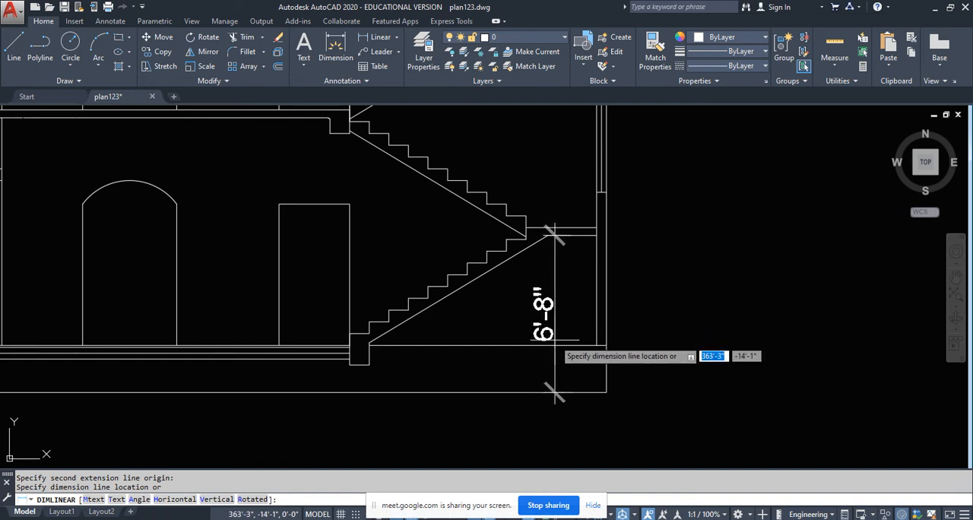
key("Escape")
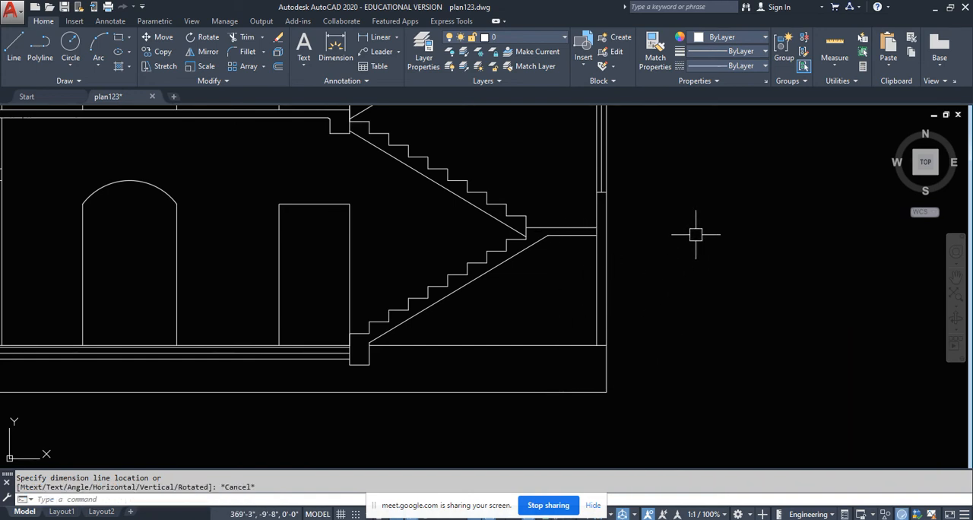
- Offset the ground floor line beneath the staircase 1" downward to form its floor finish layer
middle_click_drag(493, 345, 618, 295)
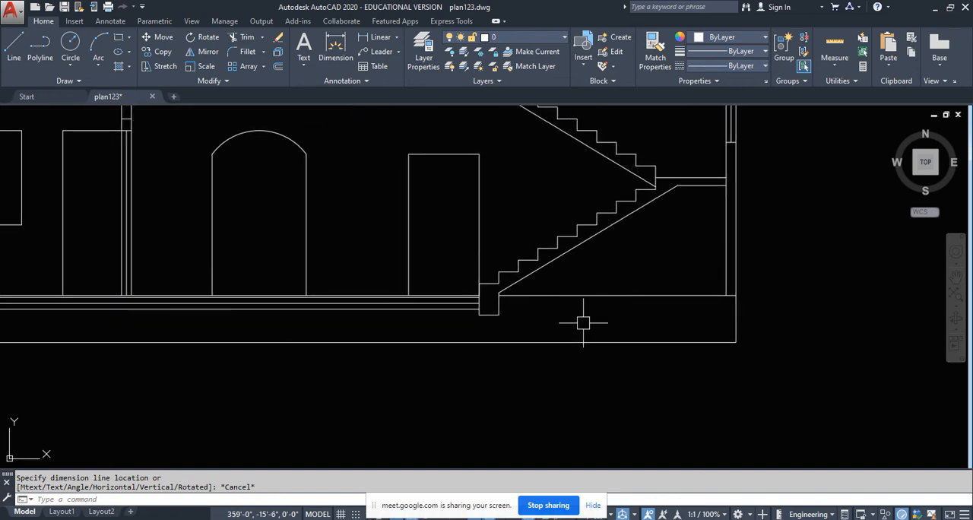
key("Return")
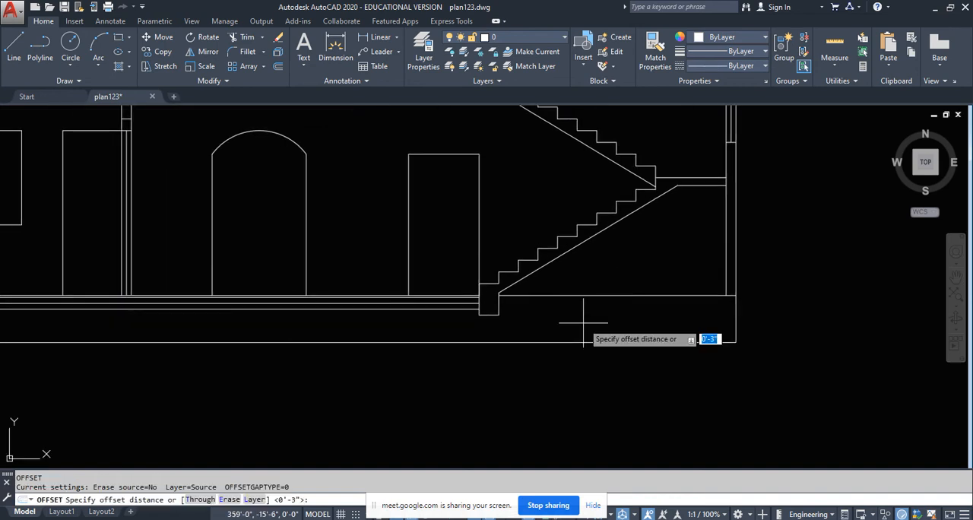
type("1")
key("Return")
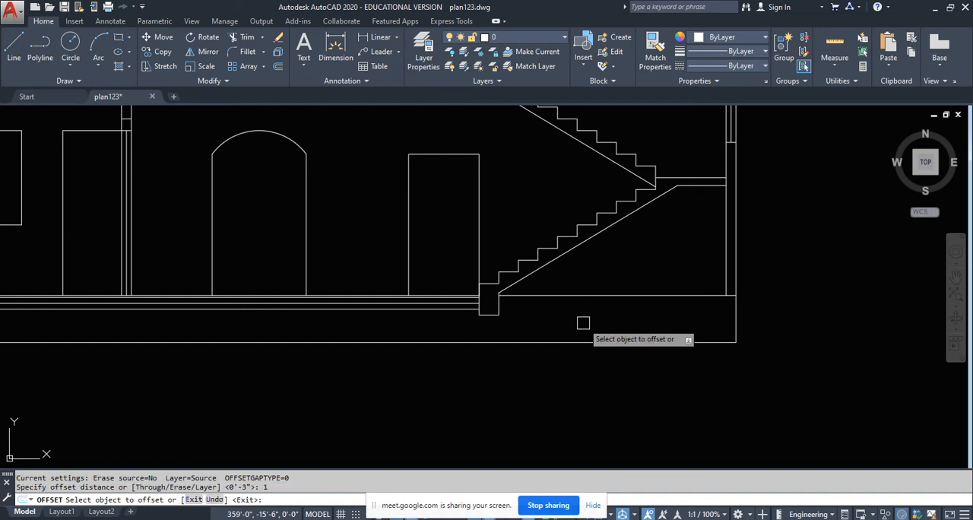
left_click(593, 297)
left_click(598, 327)
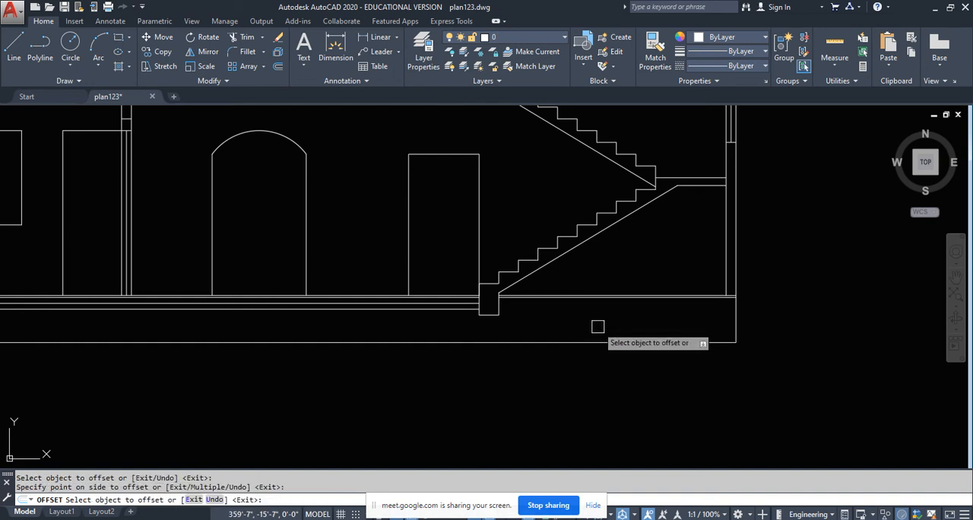
- Offset the lower finish line beneath the staircase 3" downward twice in succession to add two plinth layers
key("Return")
key("Return")
type("3")
key("Return")
scroll(599, 327, "up", 4)
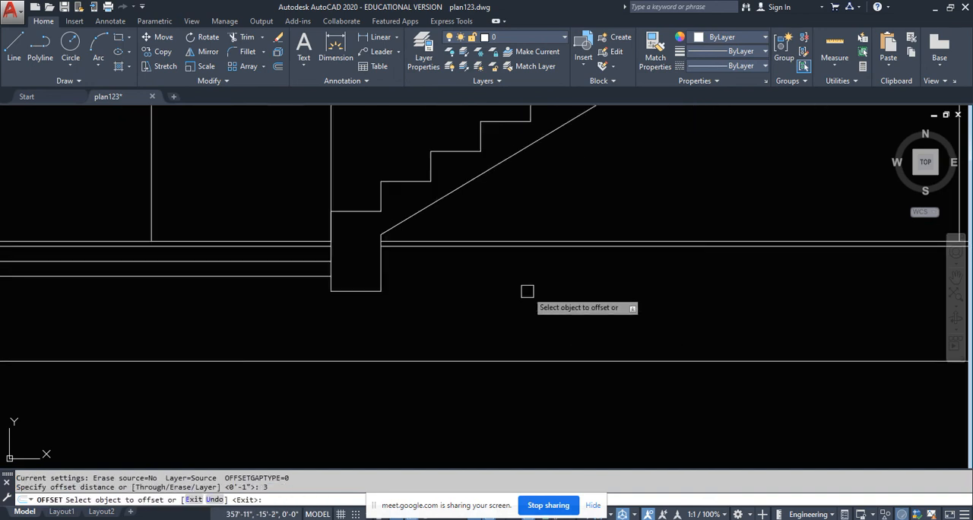
left_click(492, 247)
left_click(492, 277)
left_click(492, 263)
left_click(492, 293)
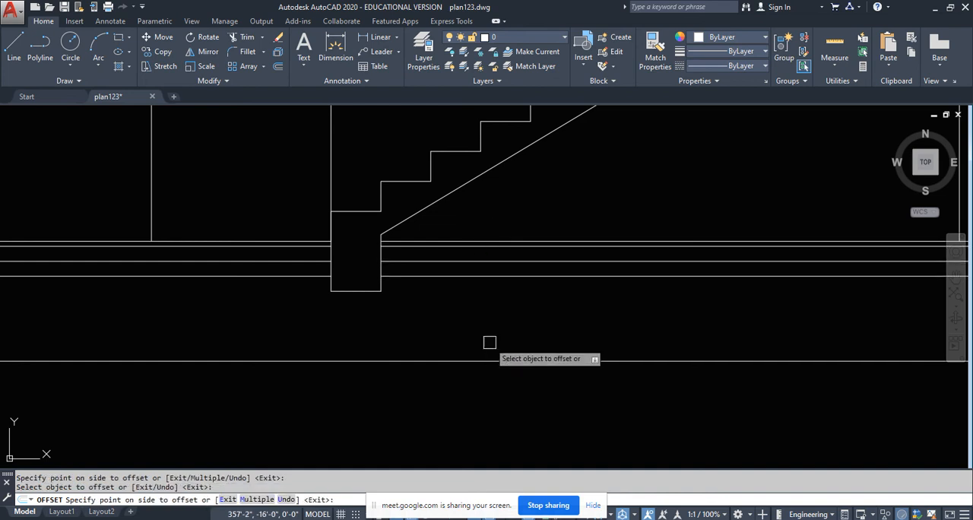
scroll(507, 319, "down", 6)
key("Escape")
key("Escape")
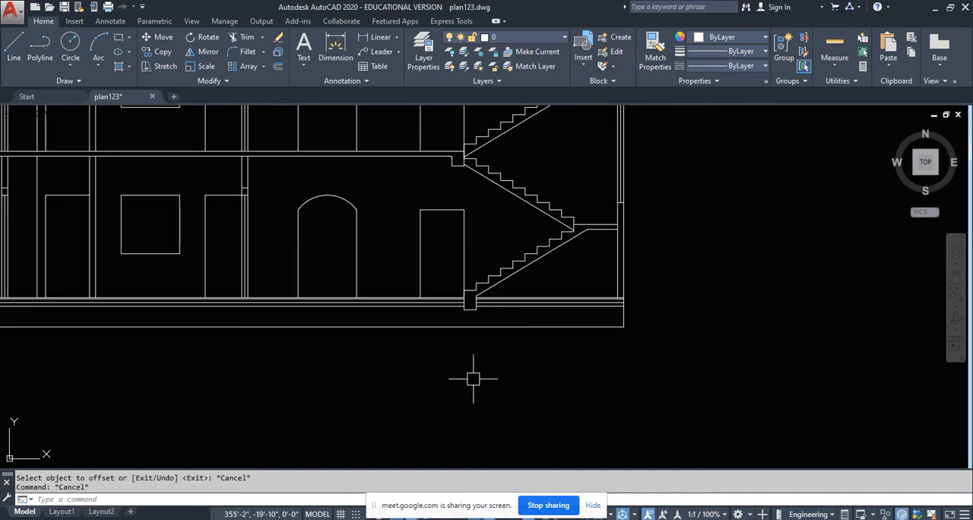
scroll(456, 372, "down", 5)
scroll(270, 365, "up", 5)
middle_click_drag(376, 343, 390, 369)
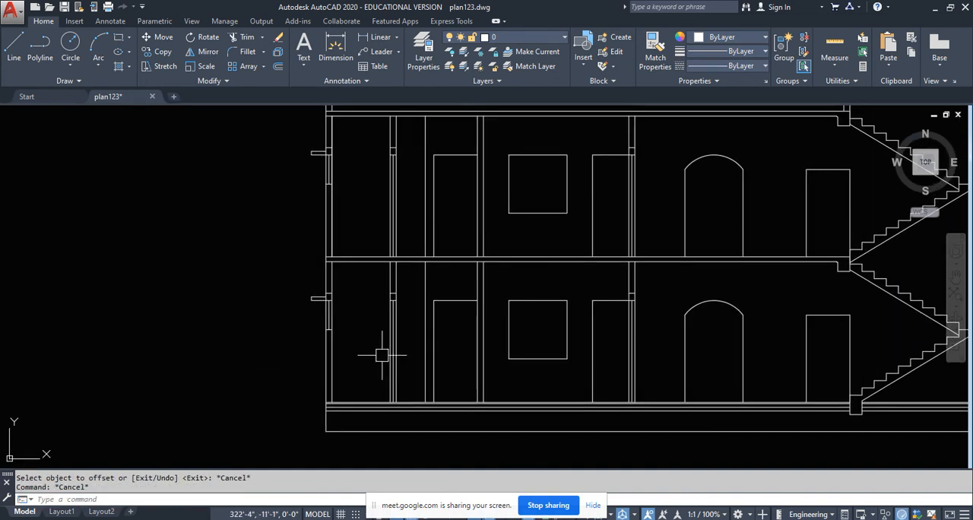
left_click(380, 37)
scroll(350, 380, "up", 5)
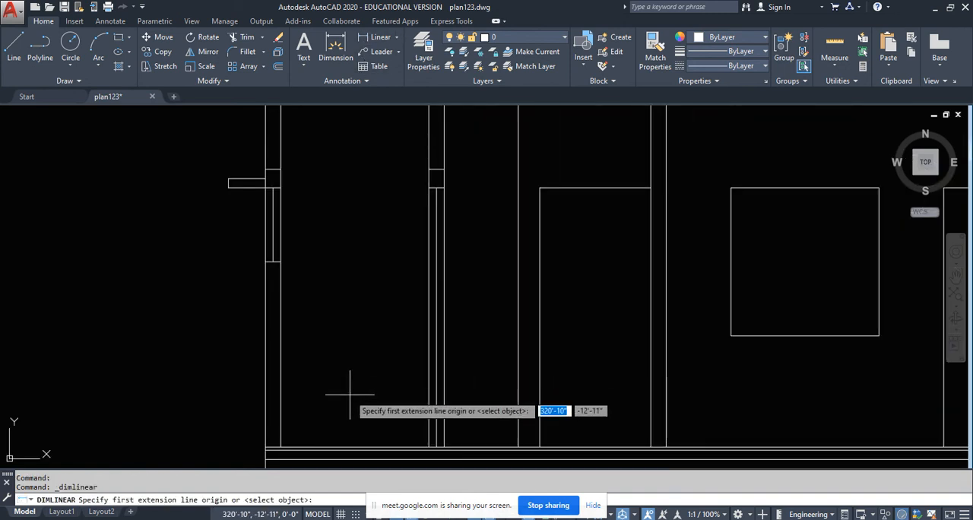
key("Escape")
- Move the UCS origin to the lower outer corner of the section's base line, keeping the axis directions
middle_click_drag(383, 381, 393, 331)
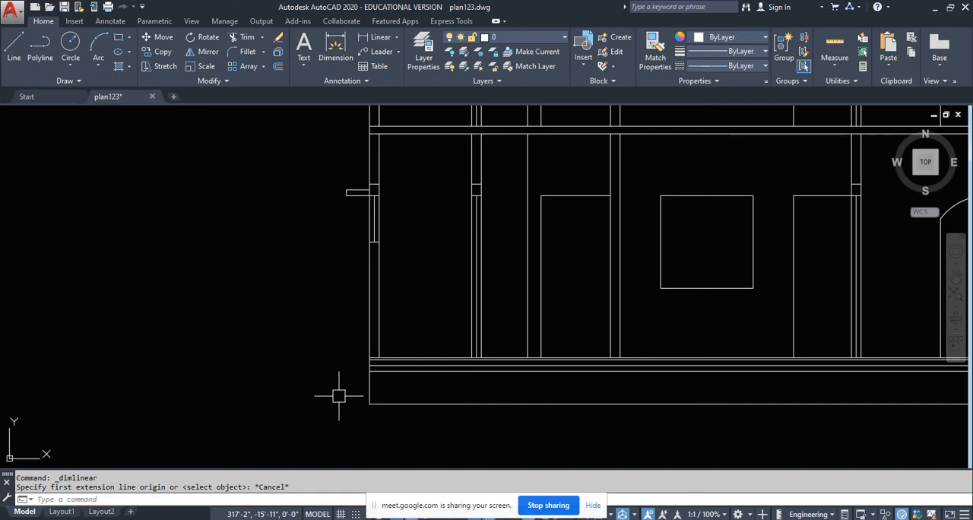
type("UC")
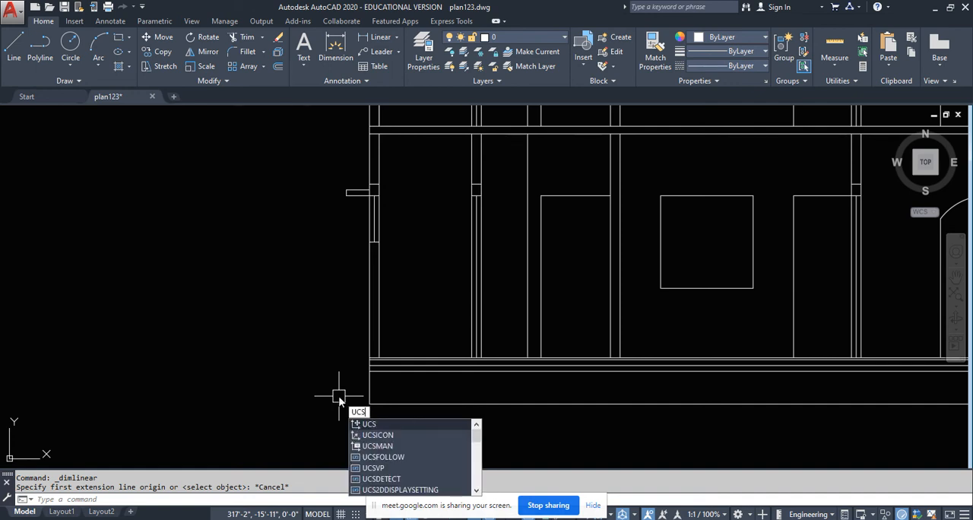
type("S")
key("Return")
left_click(366, 403)
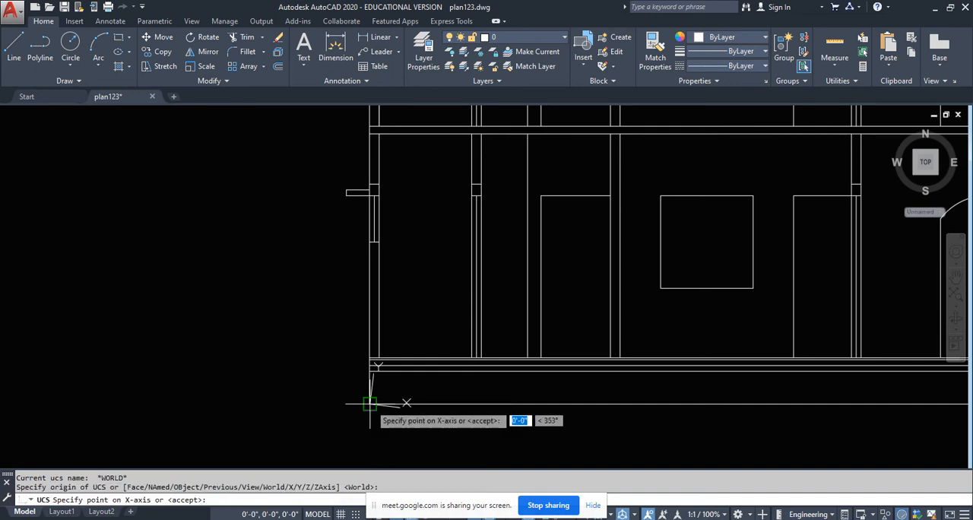
key("Return")
scroll(336, 418, "down", 4)
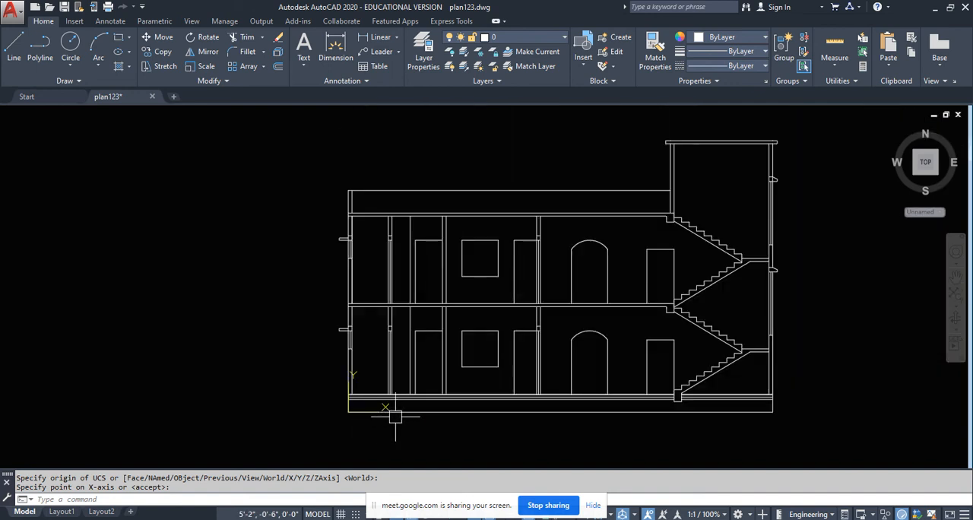
- Add ordinate level dimensions outside the outer wall for the base line and the ground floor line
scroll(354, 418, "up", 4)
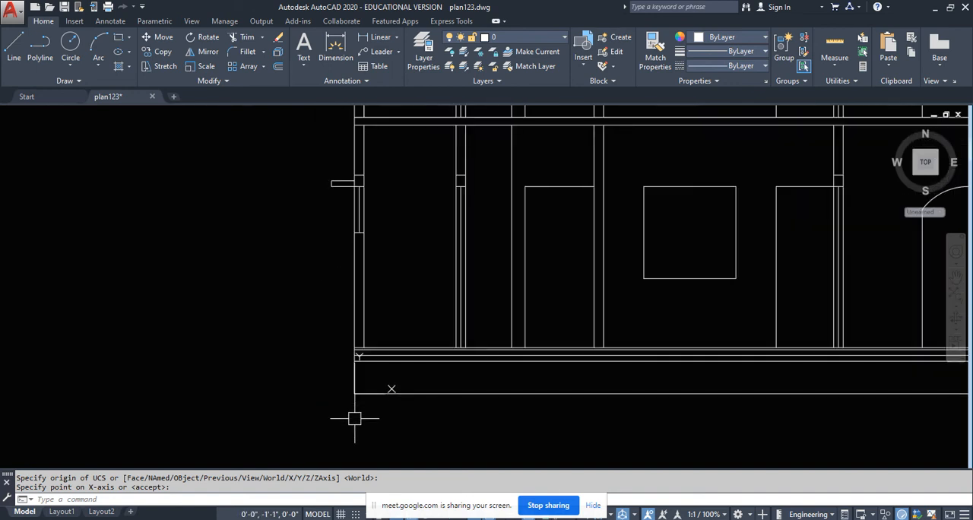
type("dor")
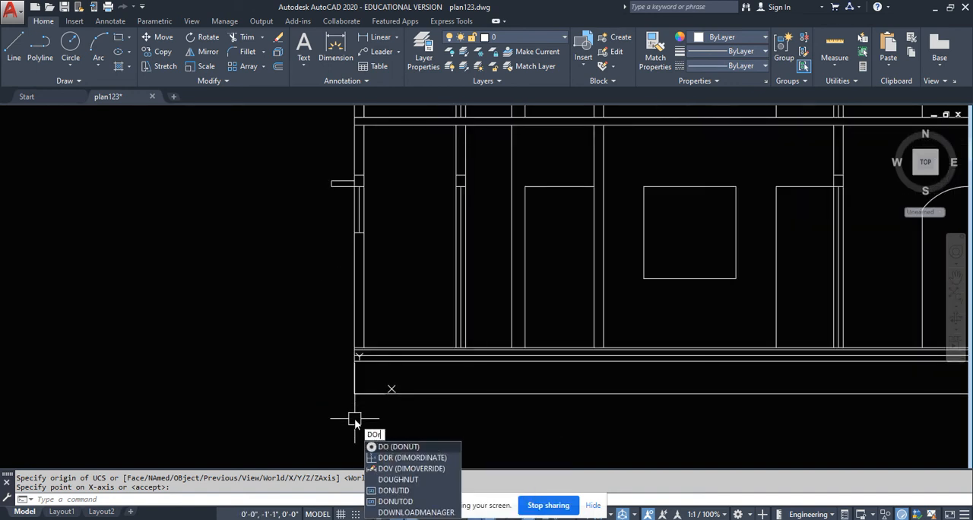
key("Return")
scroll(350, 394, "up", 4)
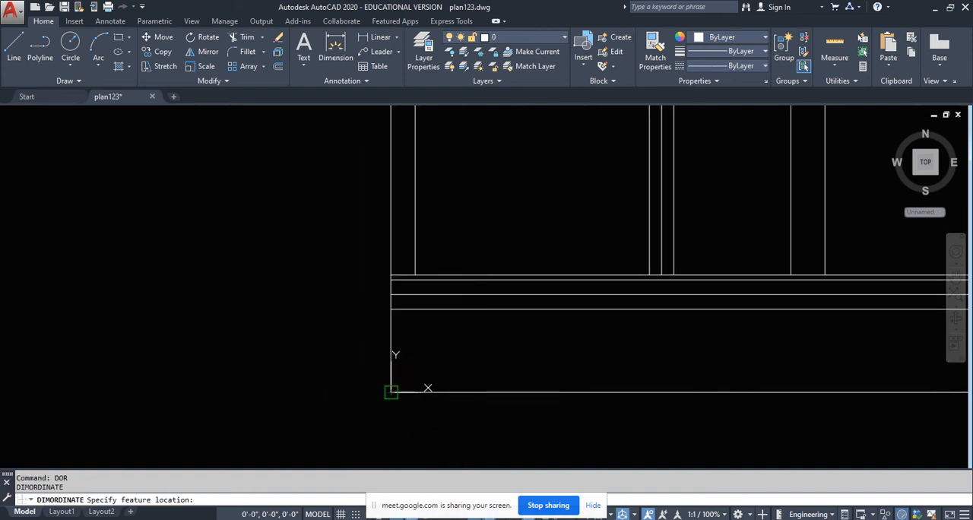
left_click(391, 392)
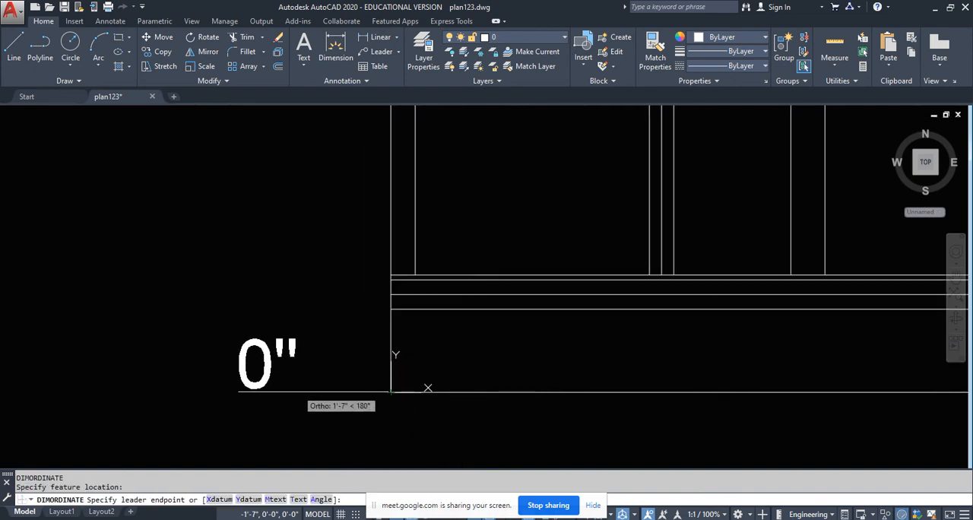
left_click(256, 431)
key("Return")
left_click(391, 274)
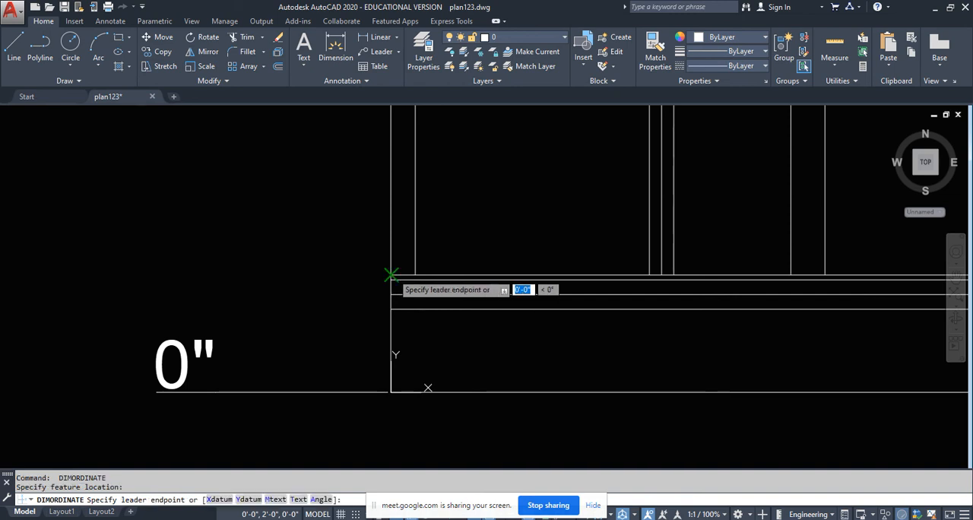
left_click(214, 292)
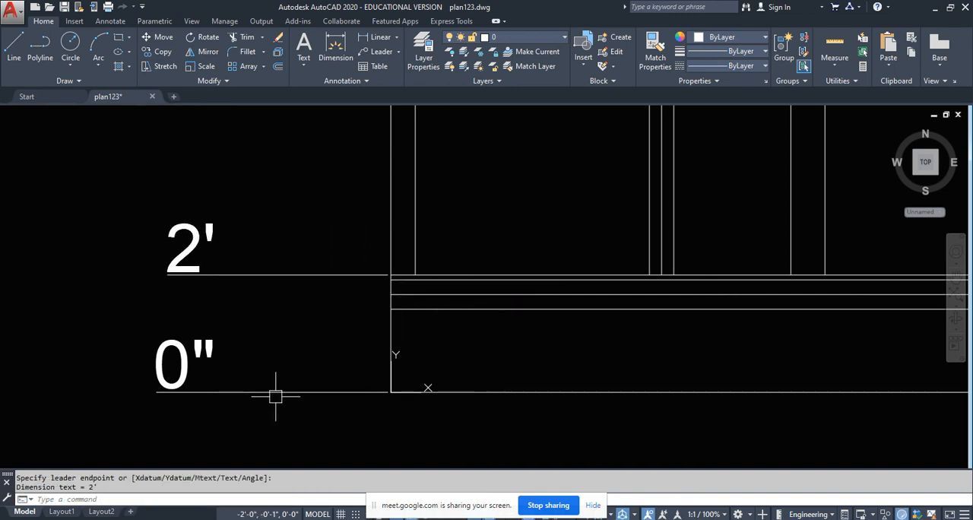
- Add an ordinate level dimension for the underside of the ground floor window's sunshade
scroll(275, 396, "down", 3)
middle_click_drag(269, 311, 270, 376)
key("Return")
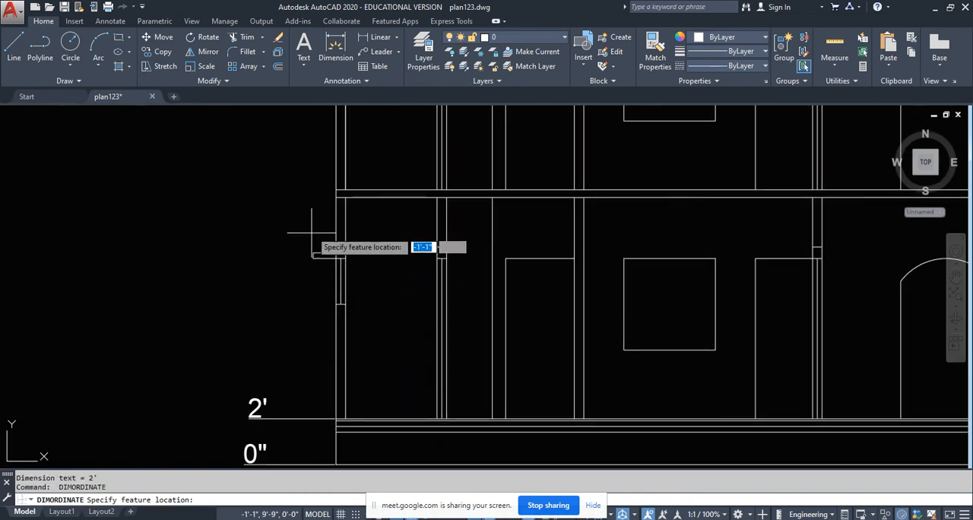
scroll(314, 228, "up", 4)
left_click(370, 370)
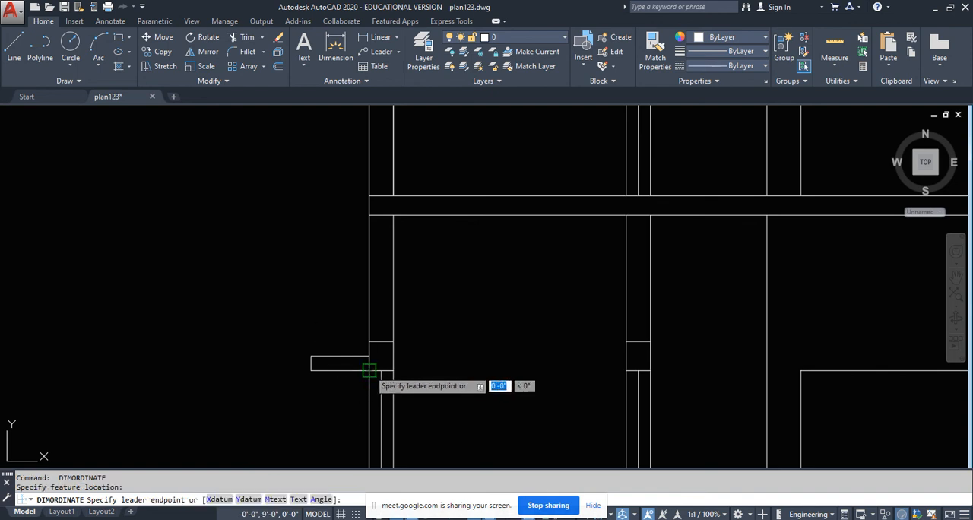
scroll(369, 370, "down", 2)
left_click(295, 370)
scroll(305, 302, "down", 3)
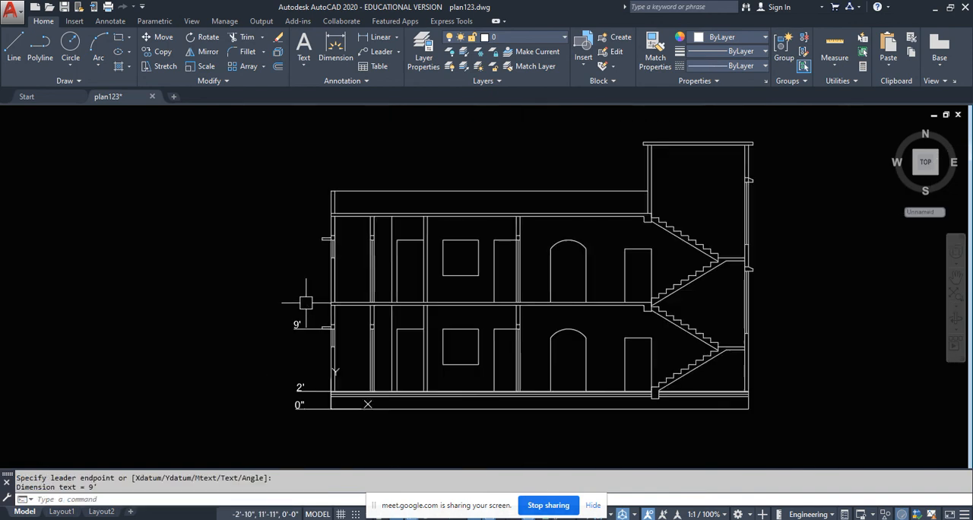
scroll(295, 302, "up", 4)
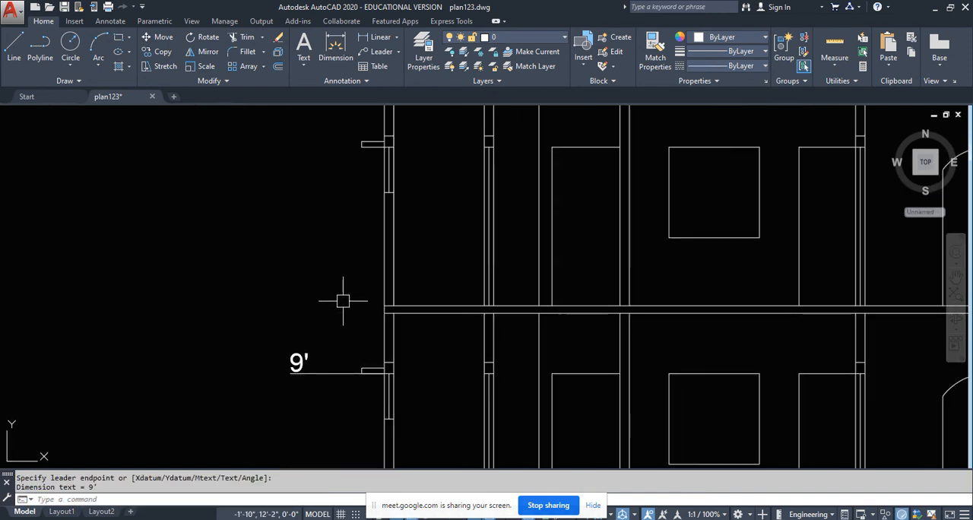
- Erase the ordinate dimension at the ground floor window's sunshade
key("Return")
key("Escape")
left_click_drag(326, 371, 322, 337)
key("Delete")
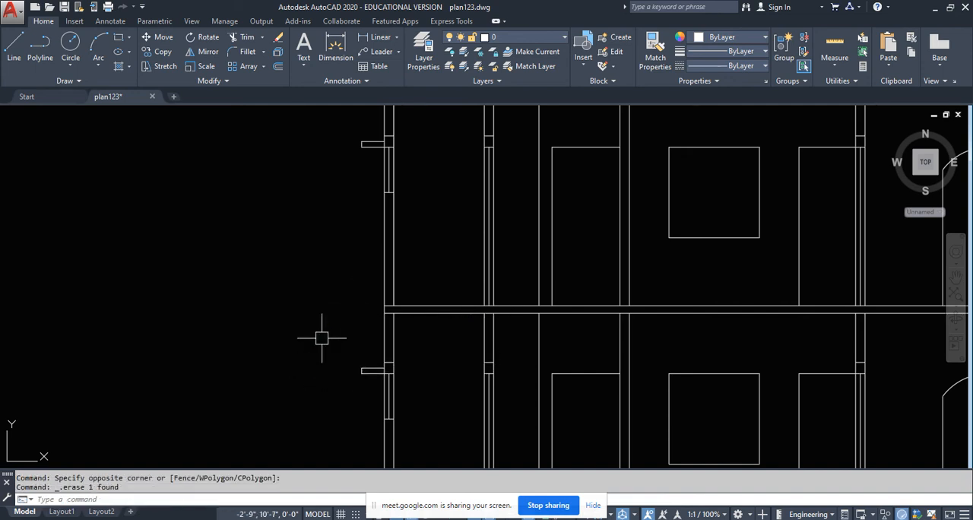
key("Return")
scroll(391, 302, "up", 4)
key("Escape")
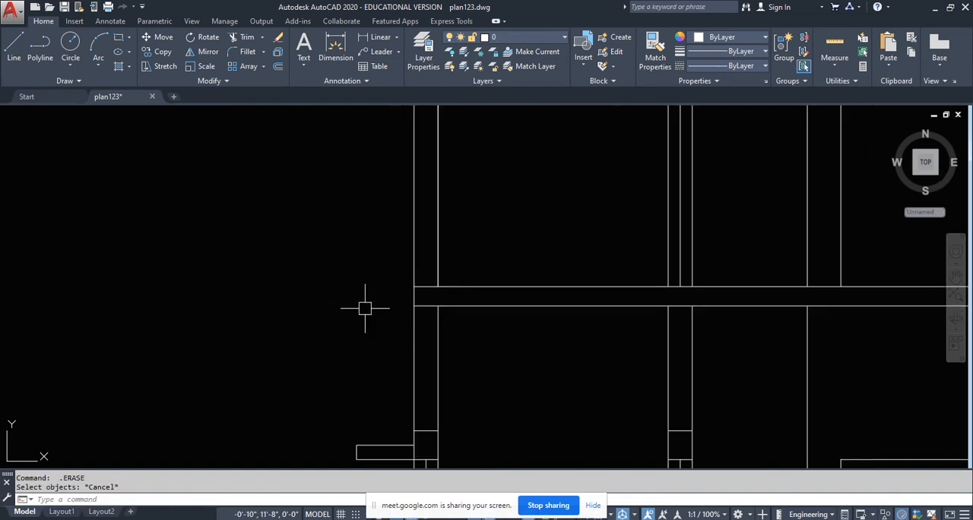
- Add an ordinate level dimension outside the outer wall for the top of the first floor slab
type("dor")
key("Return")
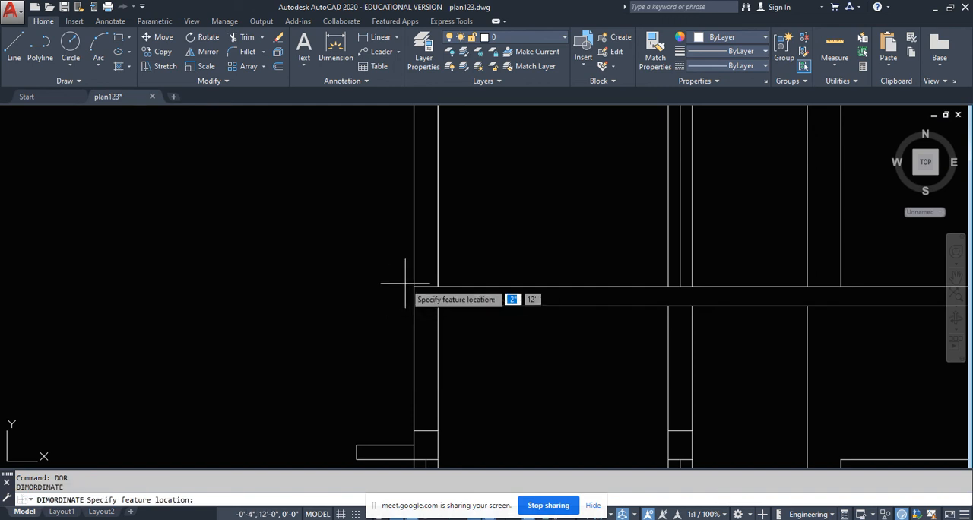
left_click(414, 286)
left_click(311, 293)
scroll(313, 327, "down", 5)
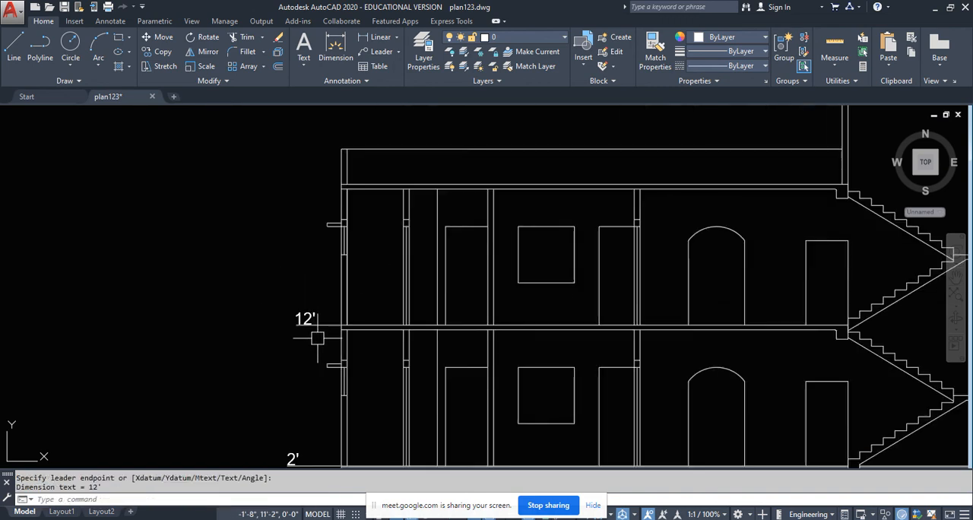
- Add ordinate level dimensions outside the outer wall for the top of the roof slab and the parapet top
scroll(334, 249, "up", 4)
key("Return")
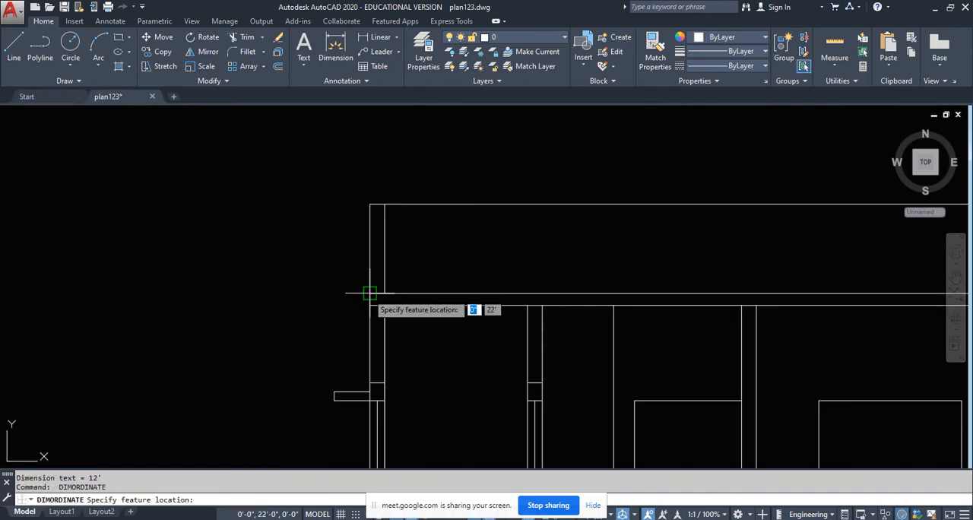
left_click(371, 293)
left_click(282, 295)
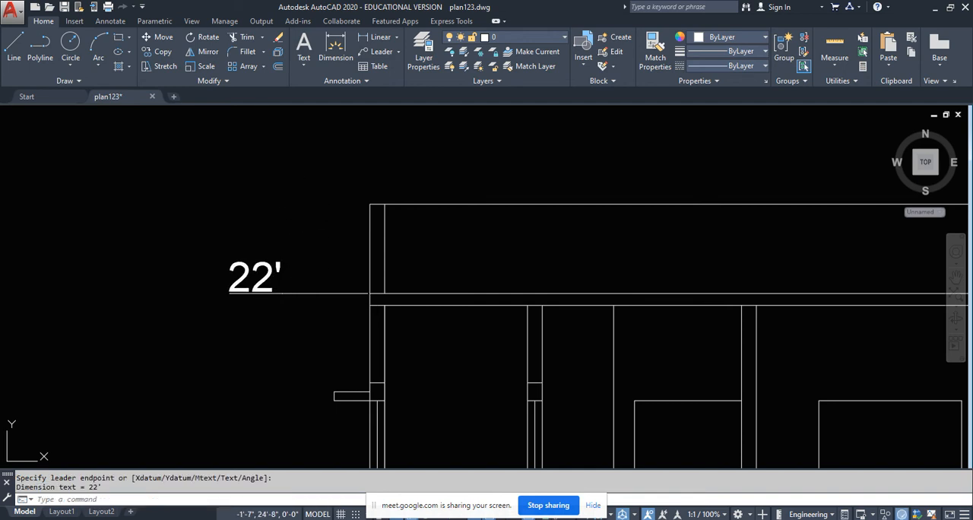
key("Return")
left_click(302, 206)
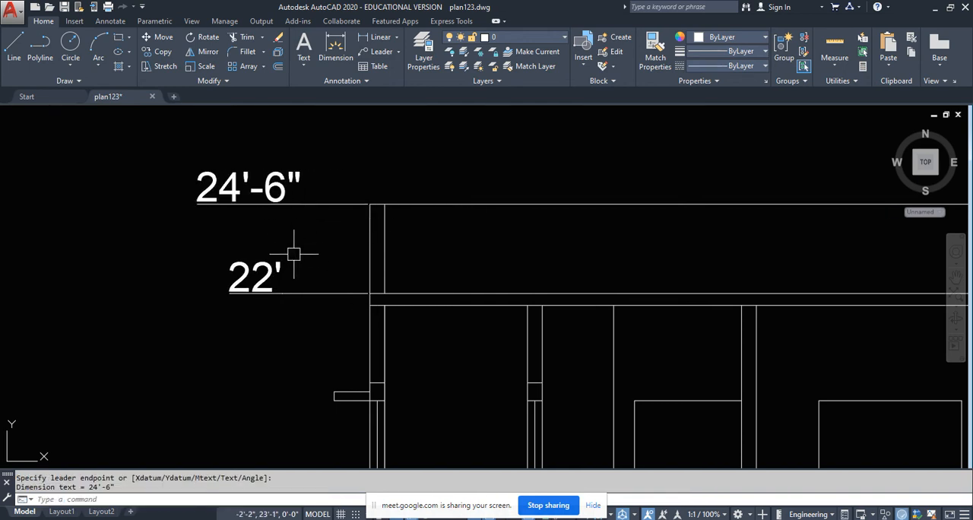
- Add an ordinate level dimension for the top of the stair tower's roof slab
scroll(293, 254, "down", 3)
key("Return")
scroll(626, 183, "up", 5)
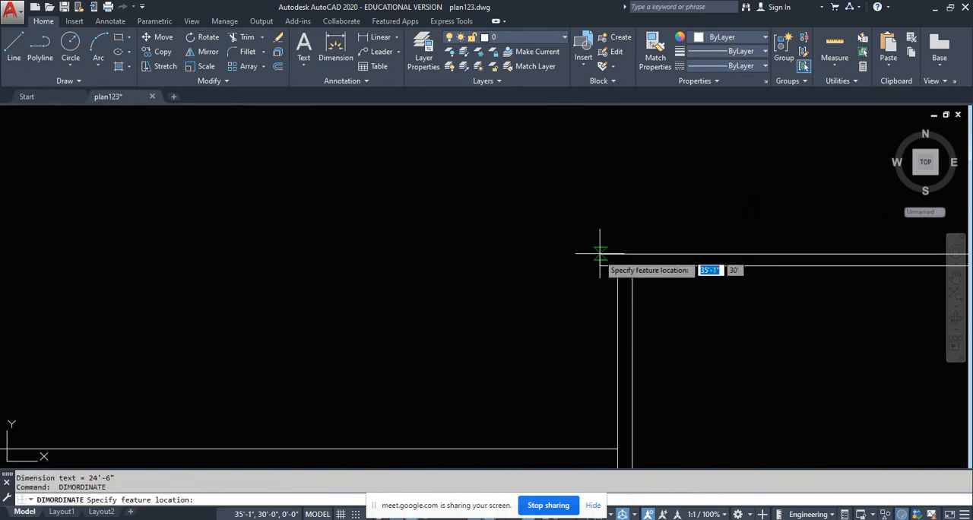
left_click(600, 254)
left_click(259, 253)
scroll(259, 253, "down", 5)
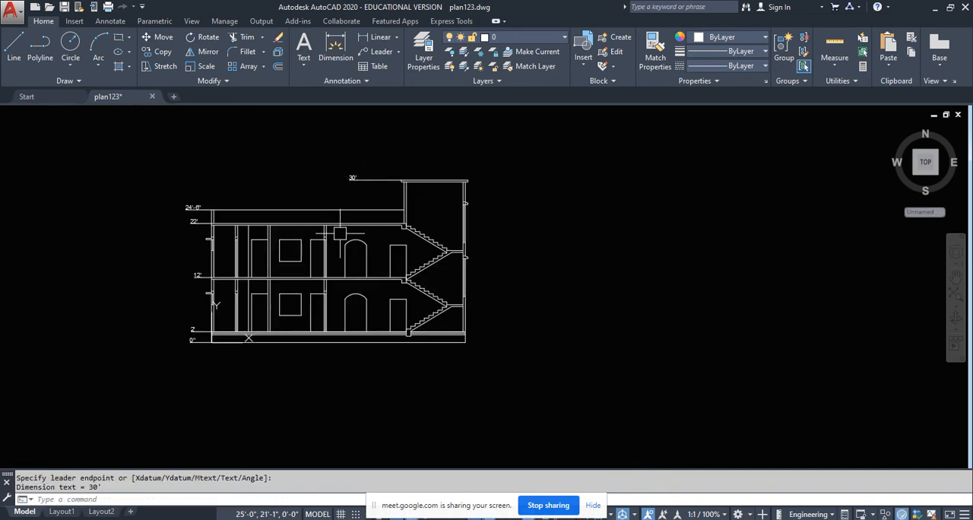
- Add a vertical linear dimension for the ground floor room's clear height, from finished floor to slab underside, beside the outer wall
scroll(457, 365, "up", 1)
scroll(367, 352, "up", 2)
middle_click_drag(382, 352, 397, 366)
scroll(415, 335, "down", 2)
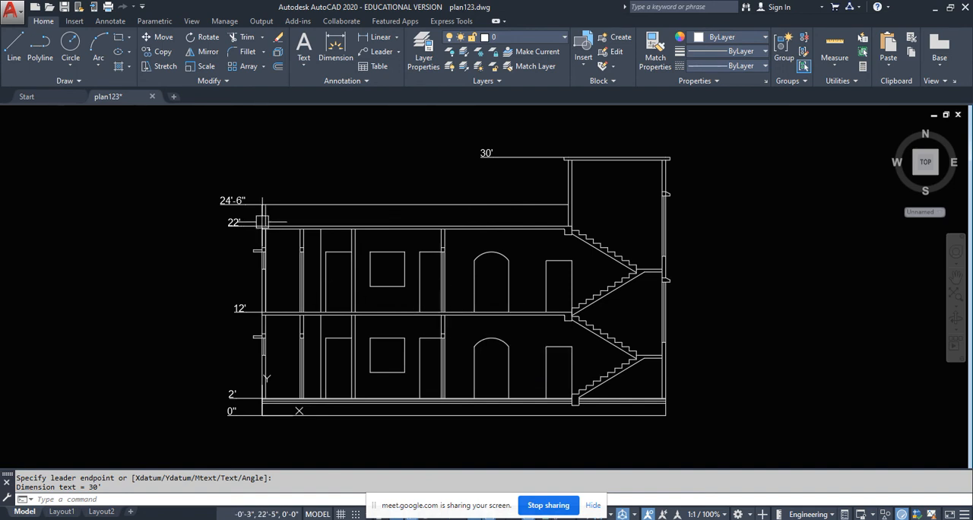
left_click(378, 38)
scroll(325, 387, "up", 6)
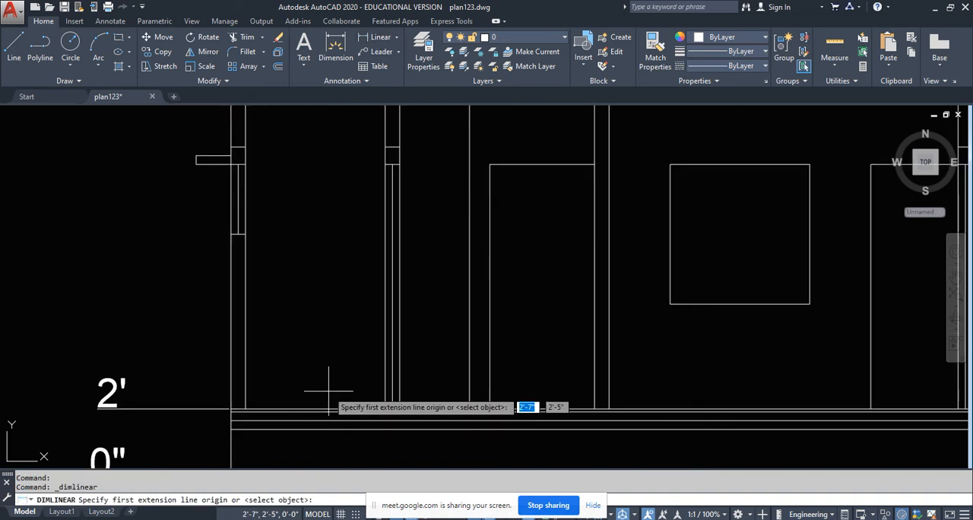
left_click(321, 431)
scroll(321, 431, "down", 5)
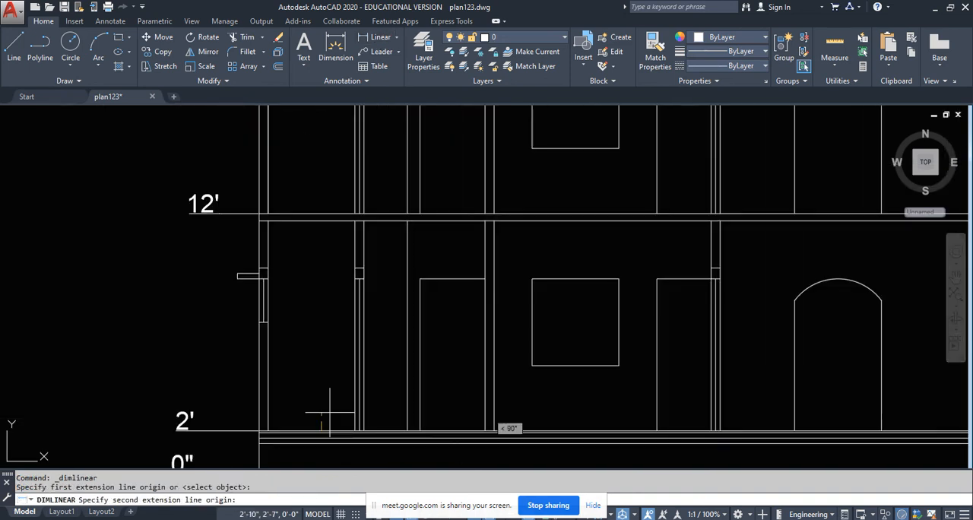
left_click(320, 221)
left_click(318, 357)
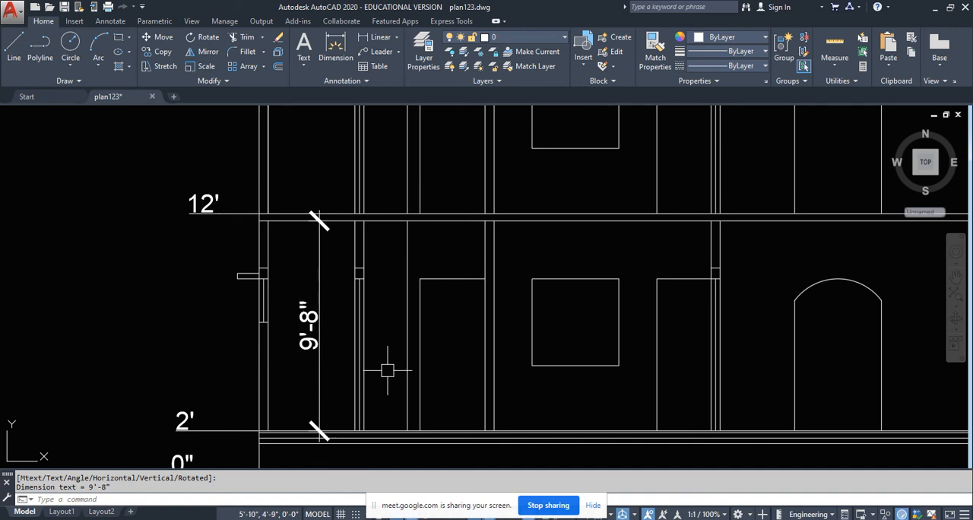
- Add a vertical linear dimension for the depth of the lintel in the ground floor's first inner wall
middle_click_drag(387, 370, 342, 364)
key("Return")
scroll(325, 275, "up", 6)
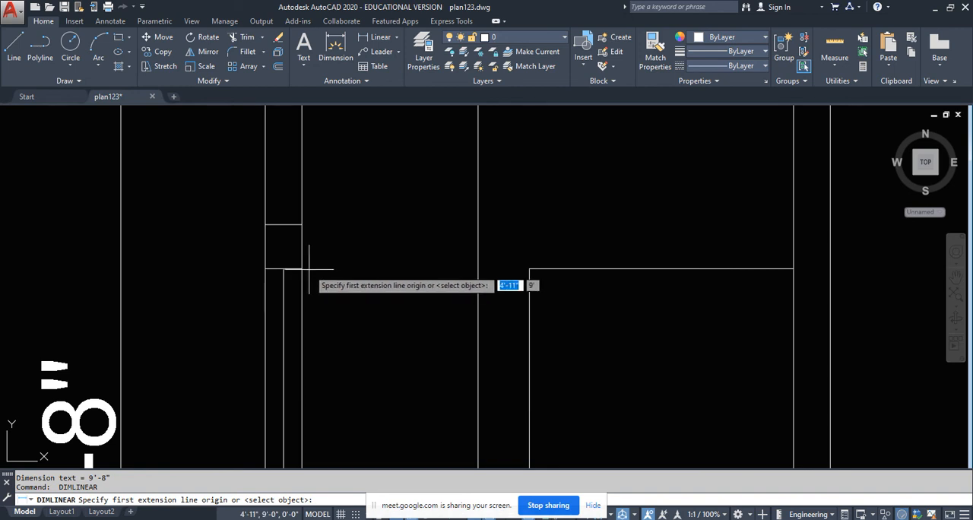
left_click(297, 270)
left_click(302, 224)
scroll(319, 236, "down", 4)
left_click(350, 259)
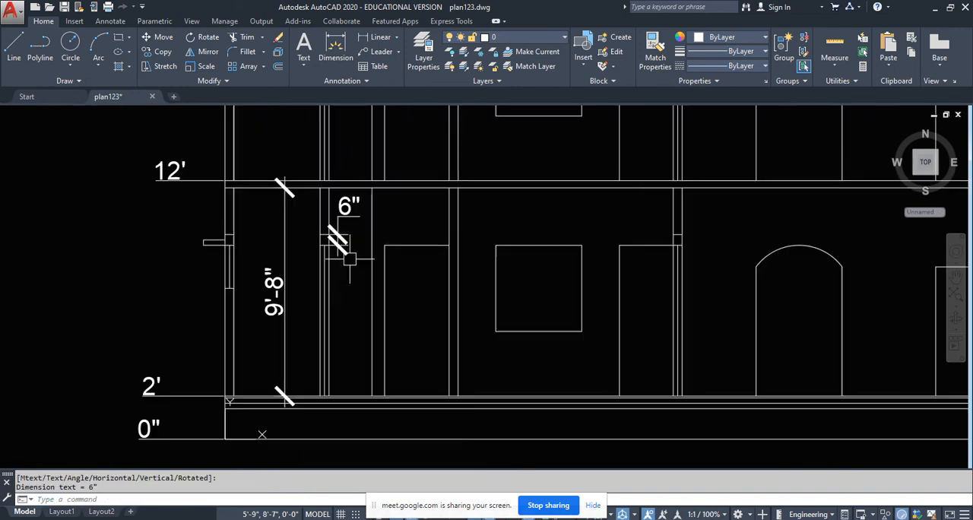
- Dimension the height of the first door opening on the first floor by selecting its vertical edge
key("Return")
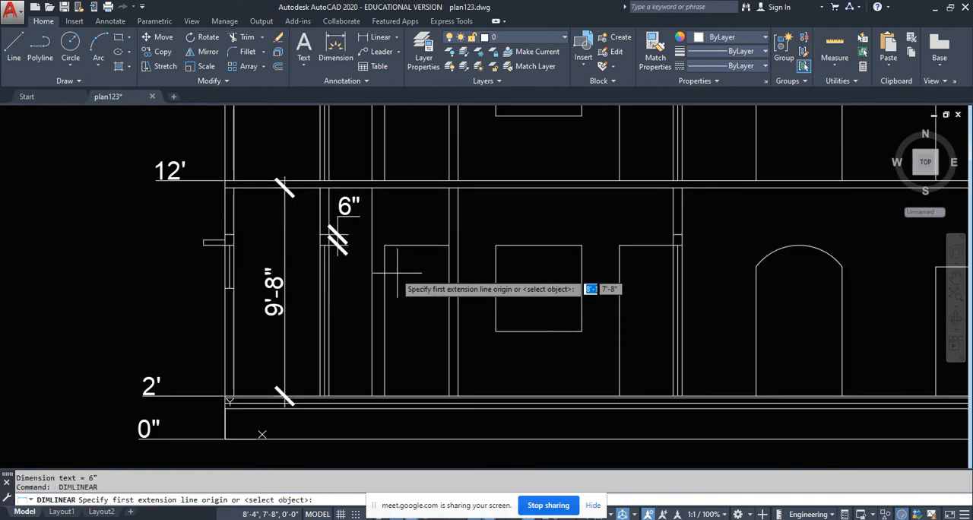
key("Return")
middle_click_drag(404, 251, 417, 376)
left_click(392, 201)
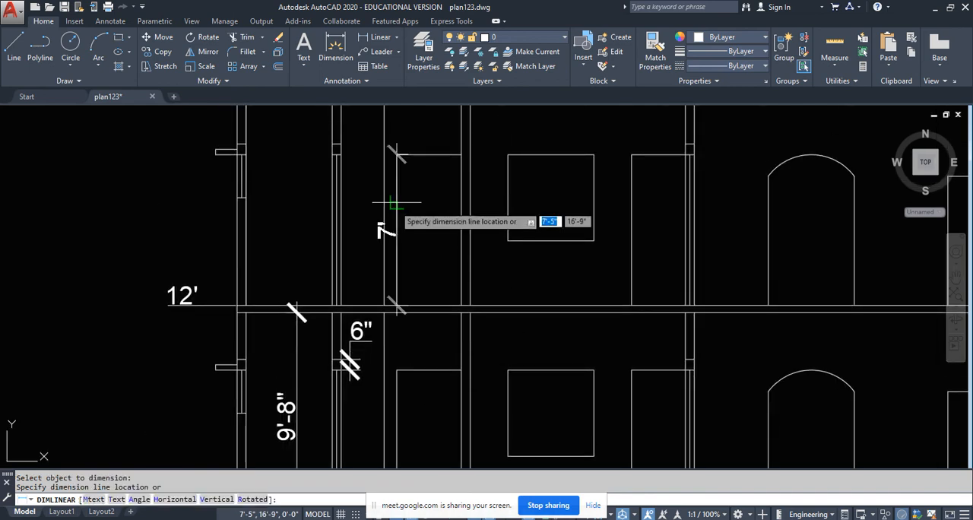
left_click(413, 218)
scroll(415, 326, "down", 2)
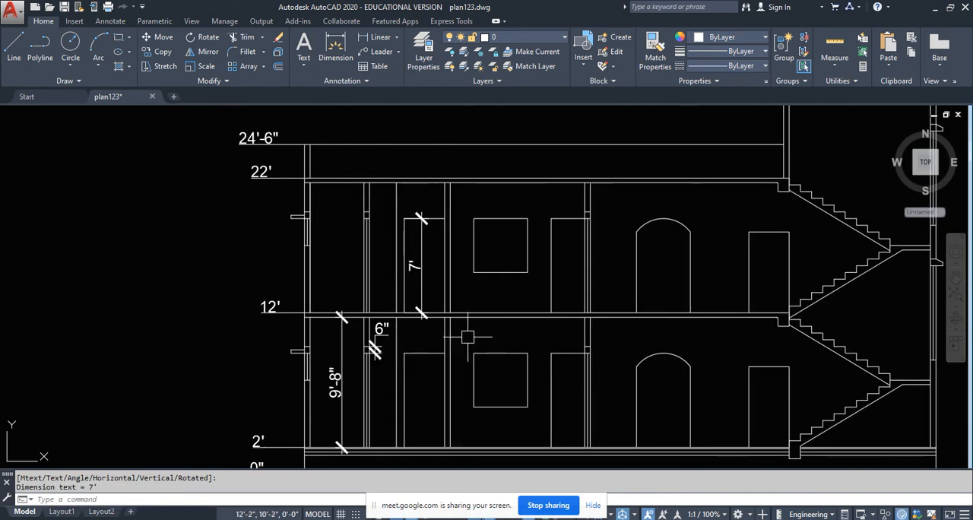
- Dimension the height of the square window on the first floor, placing the dimension just outside its edge
middle_click_drag(463, 337, 409, 309)
key("Return")
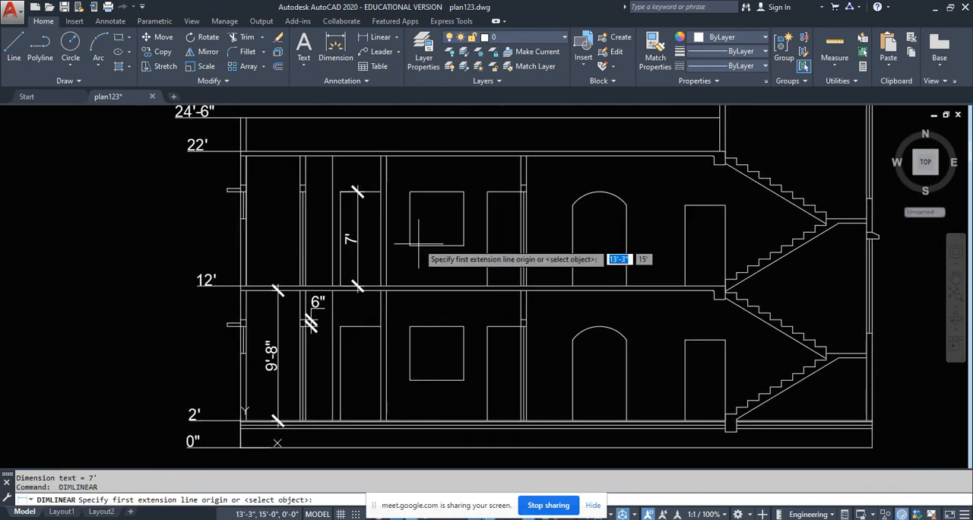
key("Return")
scroll(404, 220, "up", 2)
left_click(412, 221)
left_click(395, 220)
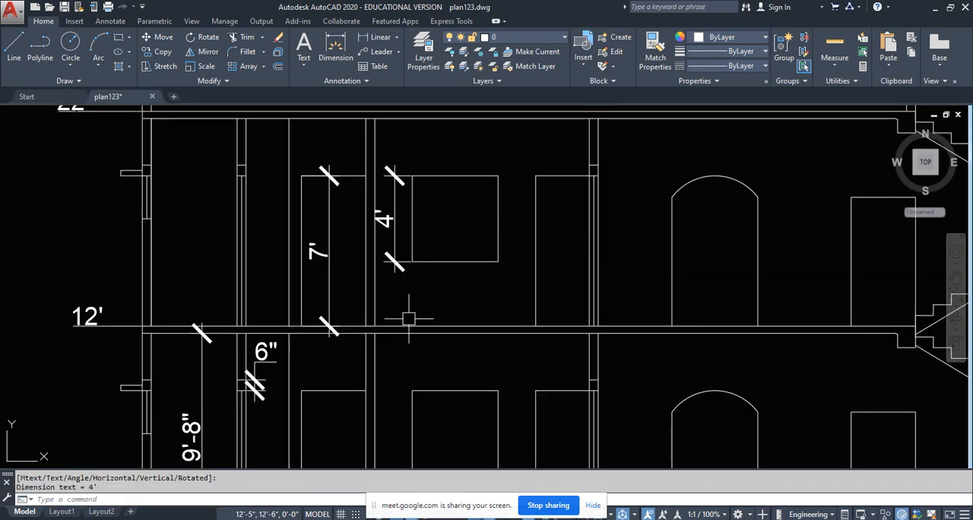
- Add a vertical linear dimension beside the stair tower from the main roof slab's top to the tower roof slab's top
scroll(404, 317, "down", 3)
scroll(419, 352, "up", 1)
middle_click_drag(412, 327, 369, 400)
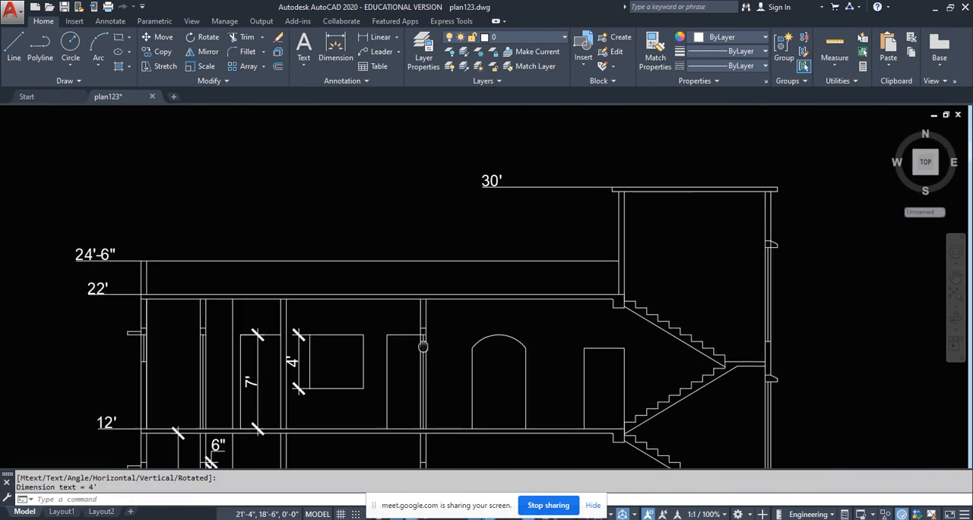
key("Return")
scroll(614, 342, "up", 3)
left_click(616, 367)
middle_click_drag(635, 184, 409, 239)
left_click(642, 213)
left_click(546, 288)
middle_click_drag(418, 248, 331, 289)
- Dimension the thickness of the stair tower's roof slab at its outer overhanging edge
key("Return")
middle_click_drag(686, 205, 575, 218)
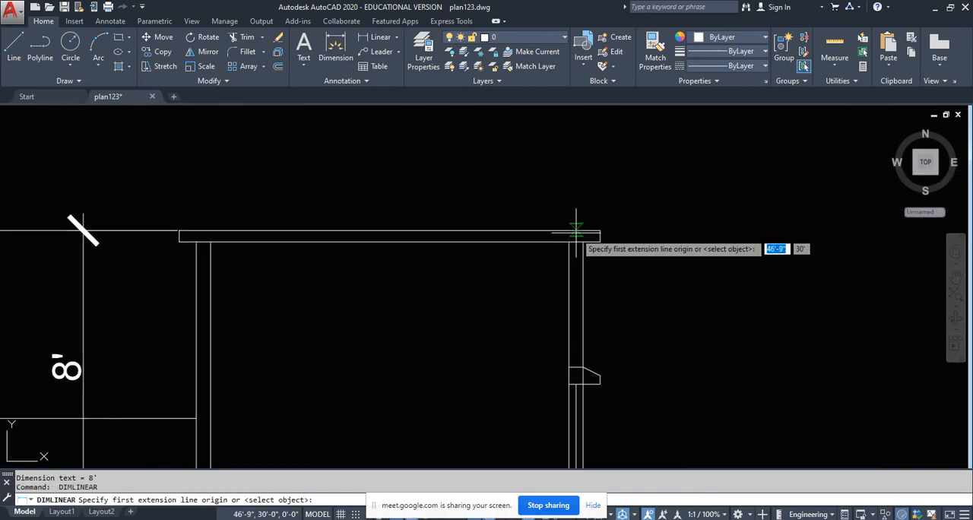
key("Return")
scroll(589, 228, "up", 5)
left_click(592, 233)
left_click(648, 242)
scroll(649, 242, "down", 5)
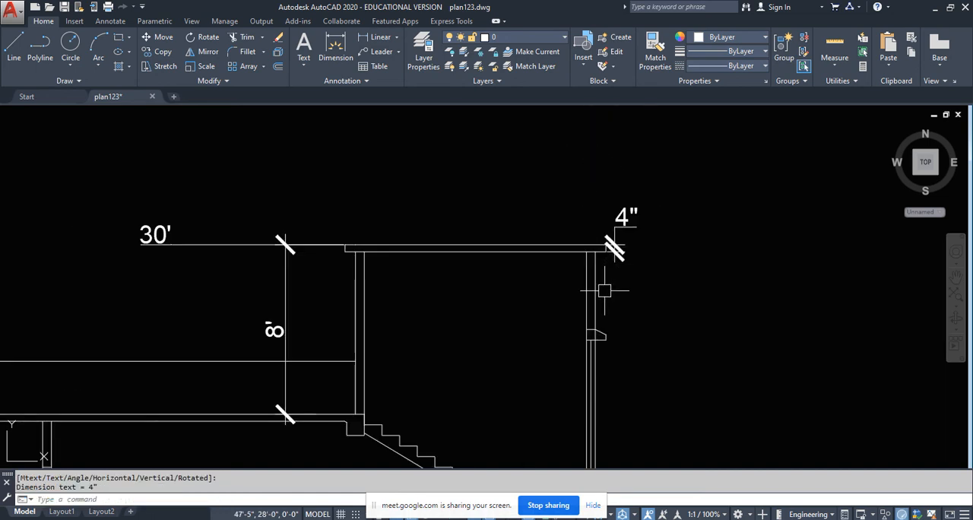
middle_click_drag(620, 431, 651, 305)
key("Return")
scroll(654, 361, "up", 4)
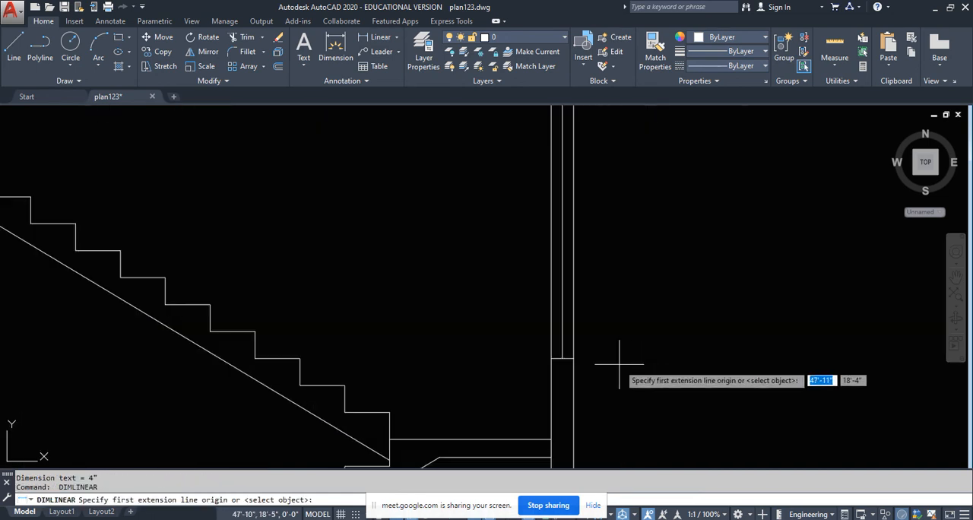
left_click(570, 358)
middle_click_drag(594, 194, 594, 373)
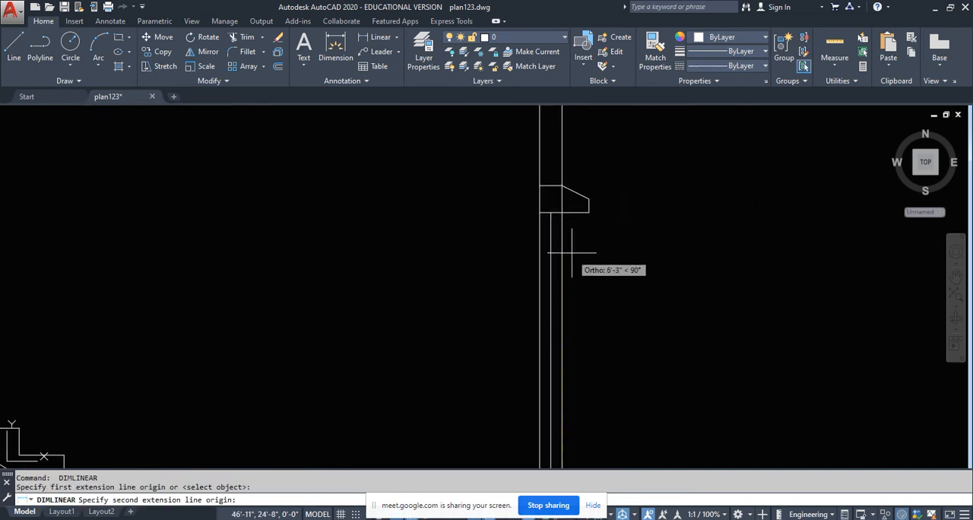
key("Escape")
key("Escape")
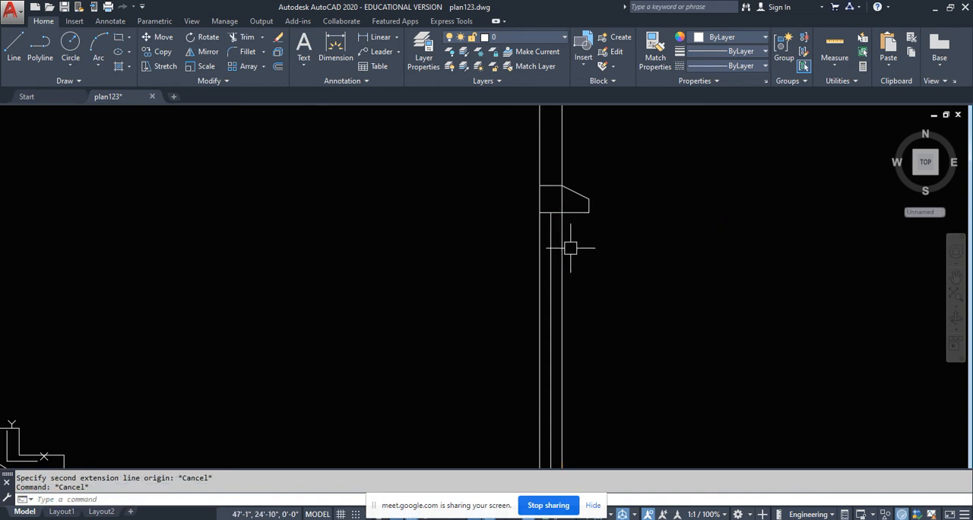
- Trim the outer wall line where it crosses the lintel and sunshade above the stair tower window
type("tr")
key("Return")
key("Return")
scroll(572, 193, "up", 6)
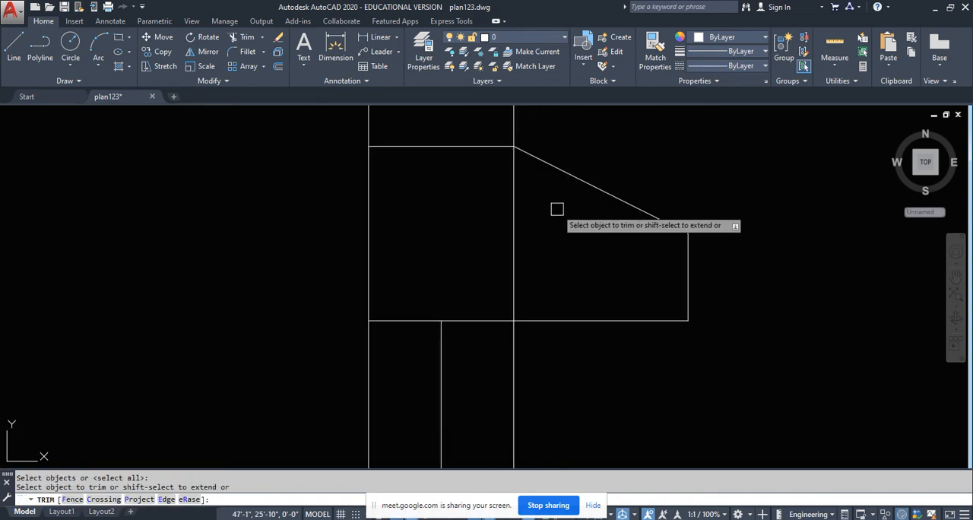
left_click(556, 208)
left_click(449, 181)
scroll(472, 190, "down", 7)
key("Return")
middle_click_drag(502, 327, 511, 320)
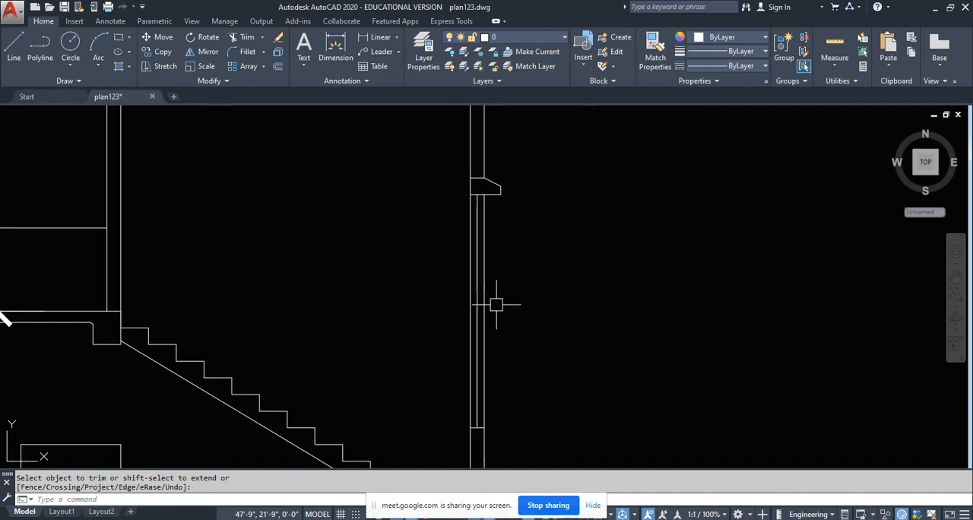
left_click(372, 37)
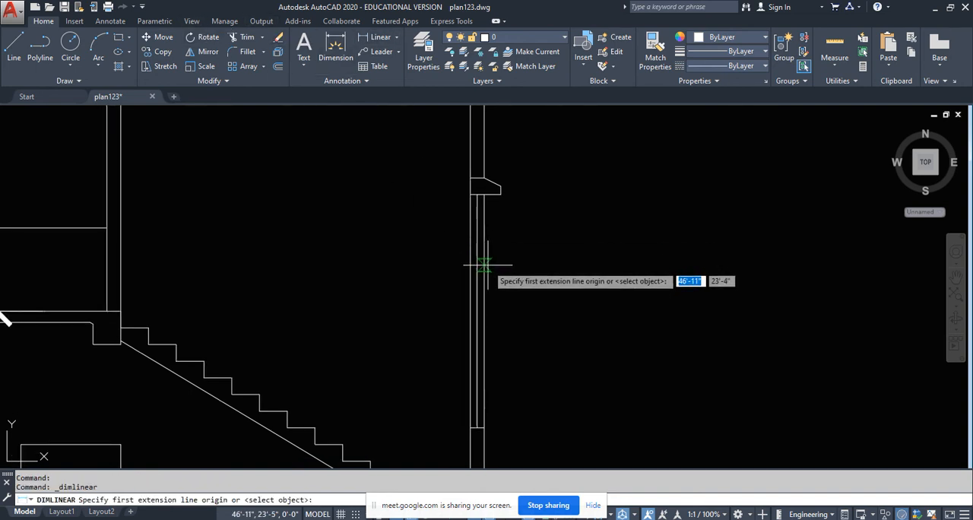
left_click(484, 196)
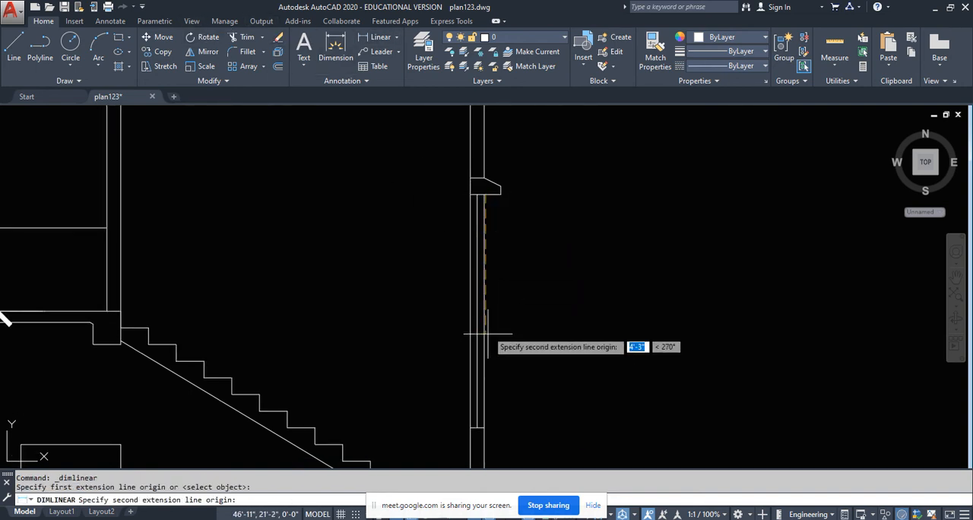
key("Escape")
- Dimension the height of the stair tower window from the sunshade's underside to the sill, outside the wall
key("Return")
scroll(495, 190, "up", 6)
left_click(446, 194)
scroll(445, 187, "down", 3)
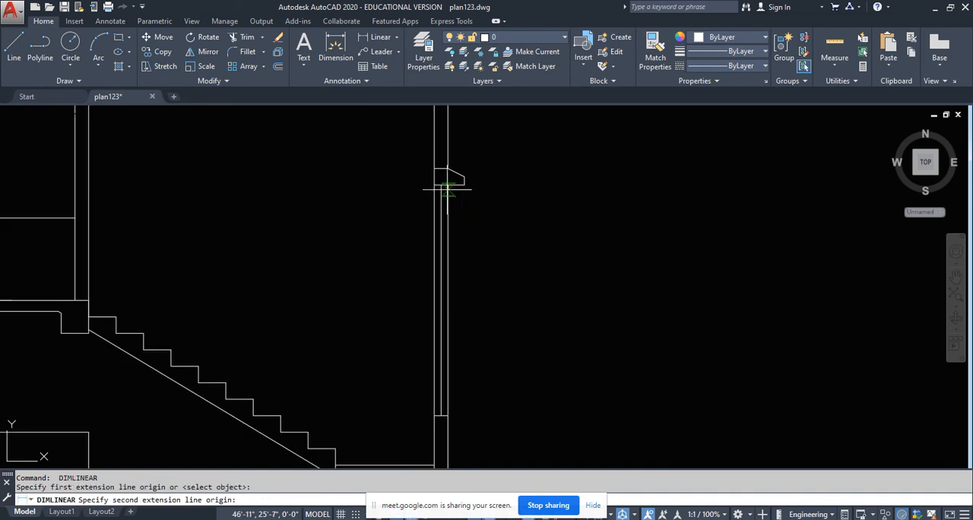
left_click(446, 413)
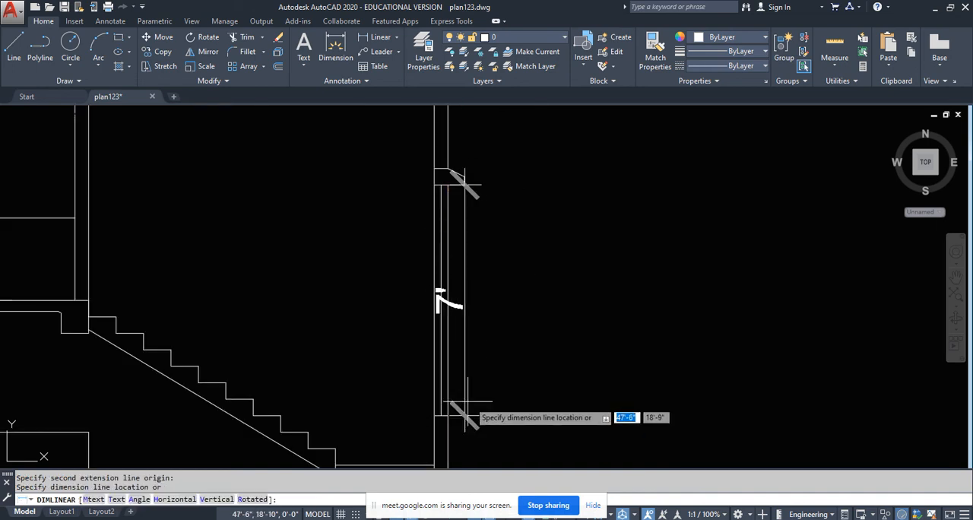
left_click(518, 407)
- Add a vertical linear dimension inside the stair tower from the upper stair landing to the underside of the tower's roof slab
scroll(474, 309, "down", 4)
key("Return")
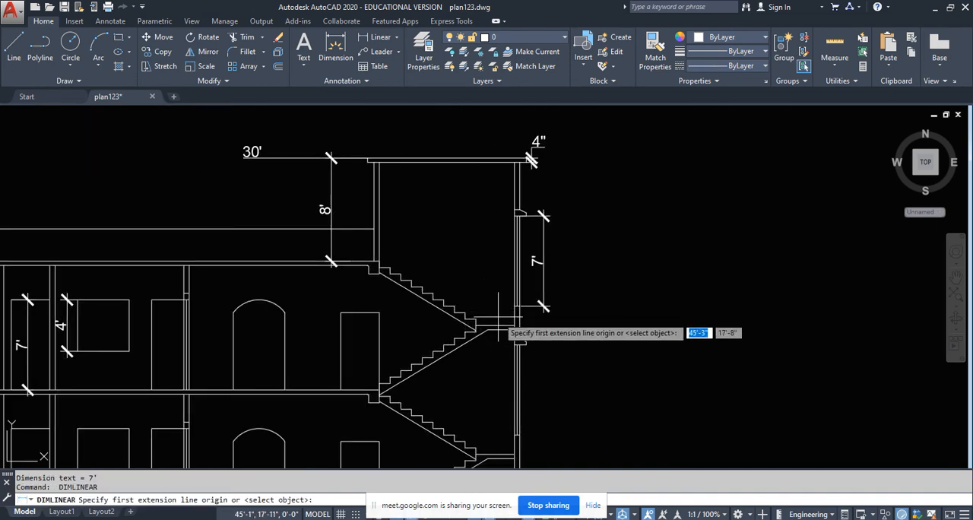
scroll(503, 328, "up", 2)
left_click(501, 330)
middle_click_drag(501, 171, 497, 297)
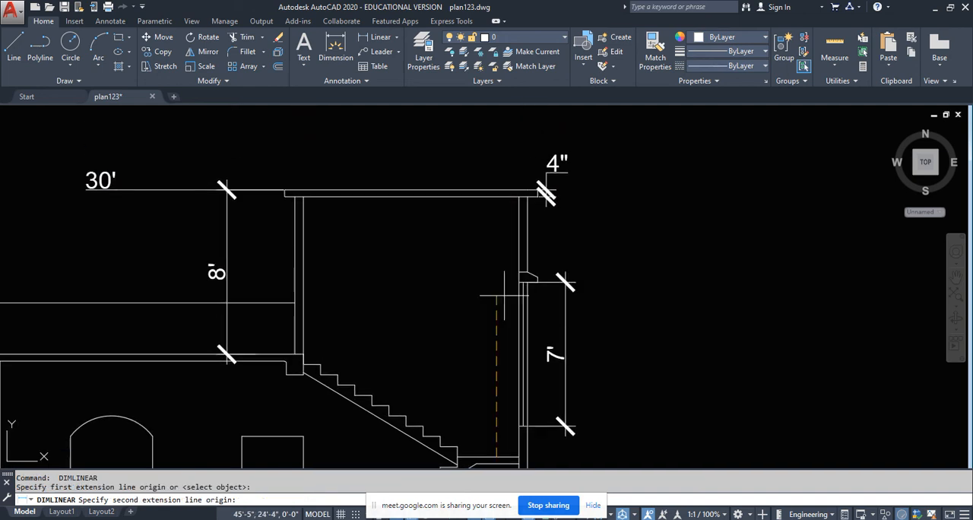
left_click(482, 195)
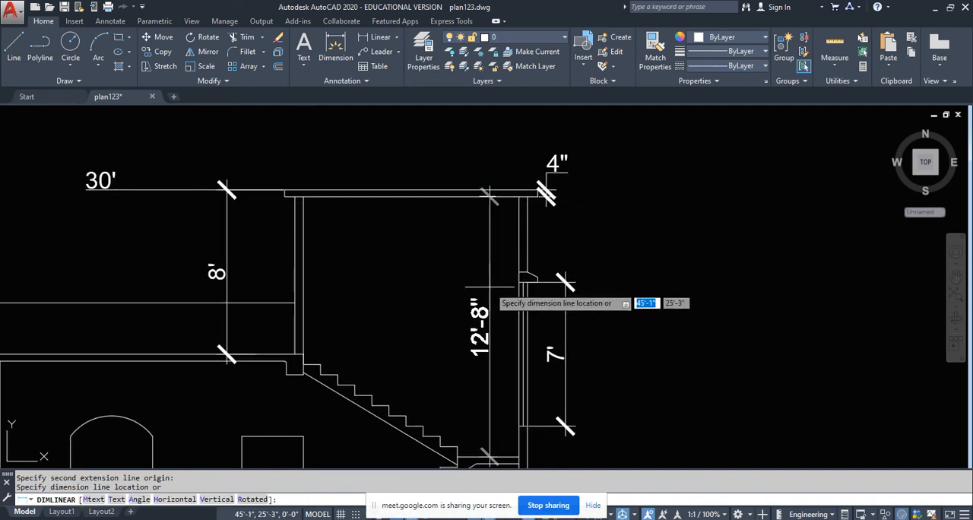
left_click(483, 297)
middle_click_drag(416, 370, 427, 294)
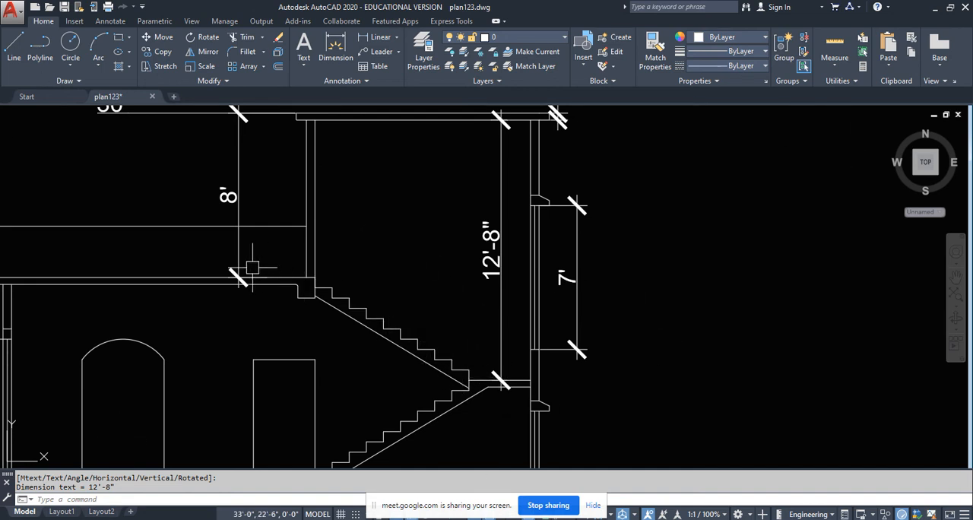
- Try to dimension the height from the main roof slab's top to the underside of the stair tower's roof slab
middle_click_drag(318, 256, 348, 314)
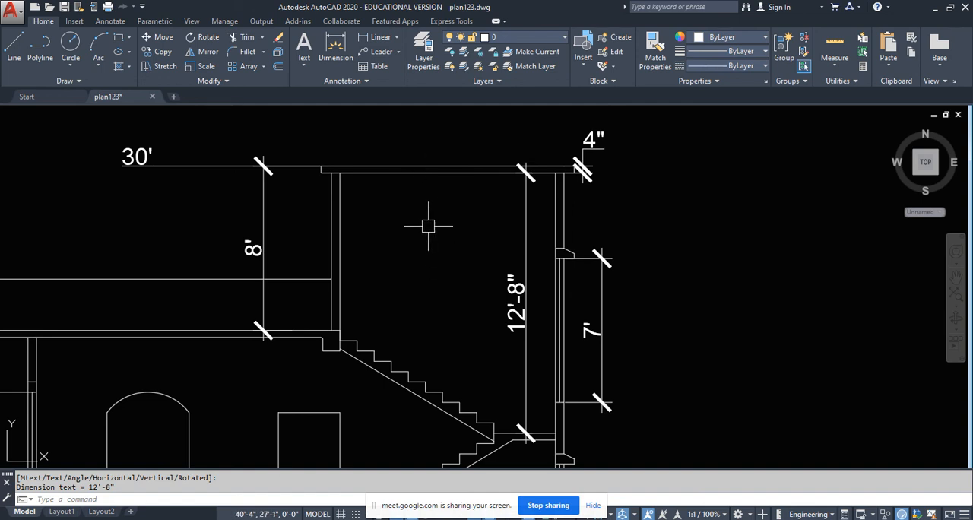
scroll(335, 282, "up", 2)
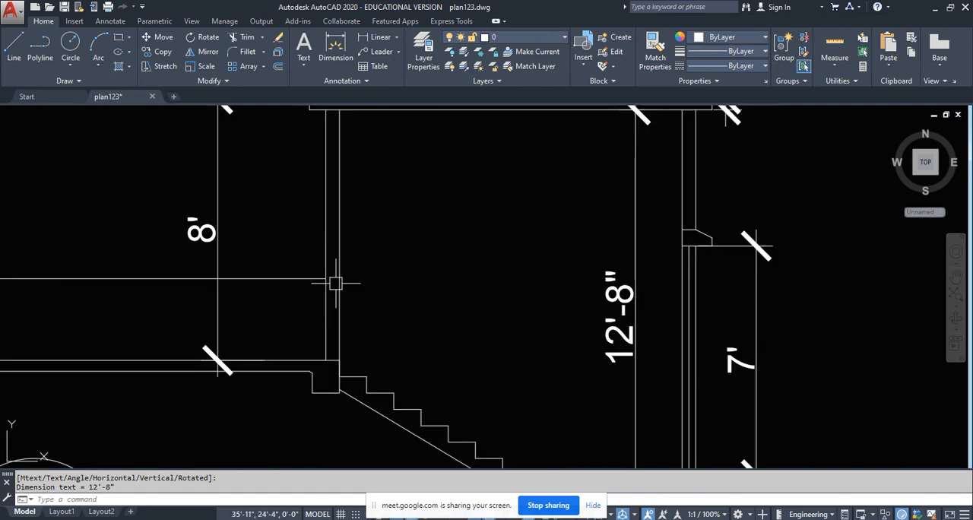
left_click(377, 41)
middle_click_drag(283, 313, 343, 383)
left_click(365, 431)
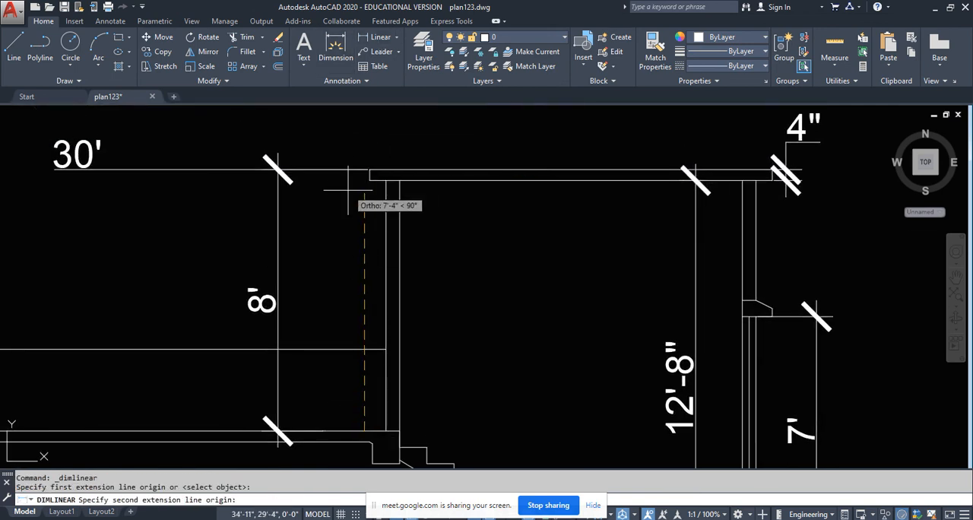
left_click(370, 181)
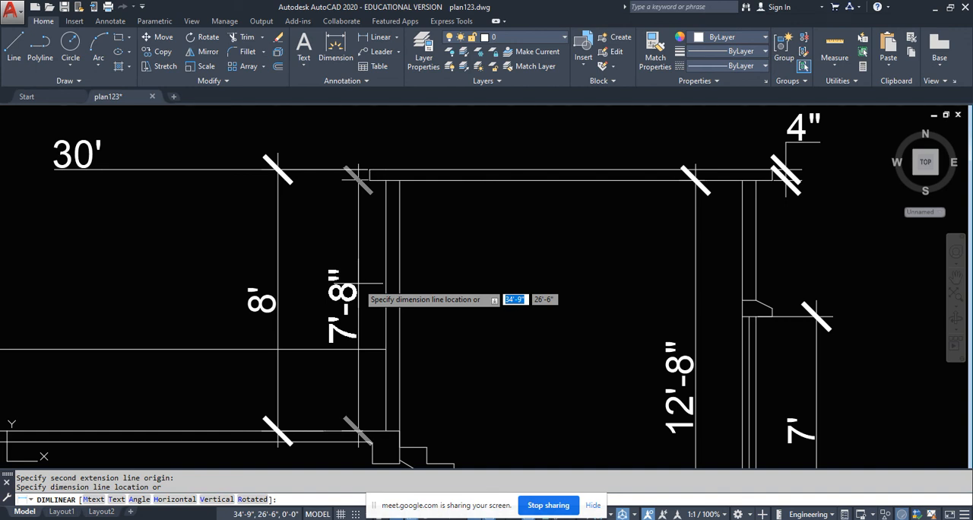
scroll(365, 299, "down", 6)
key("Escape")
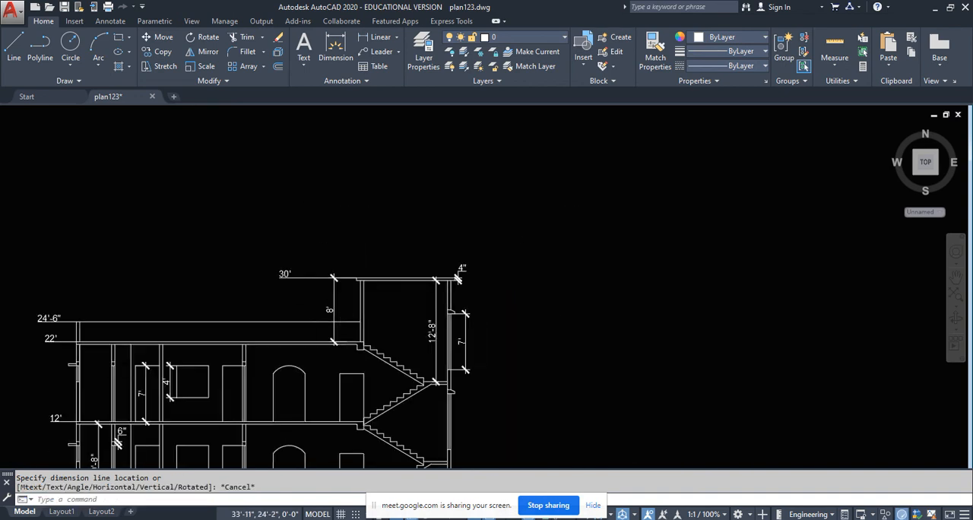
middle_click_drag(351, 272, 360, 400)
scroll(349, 247, "up", 4)
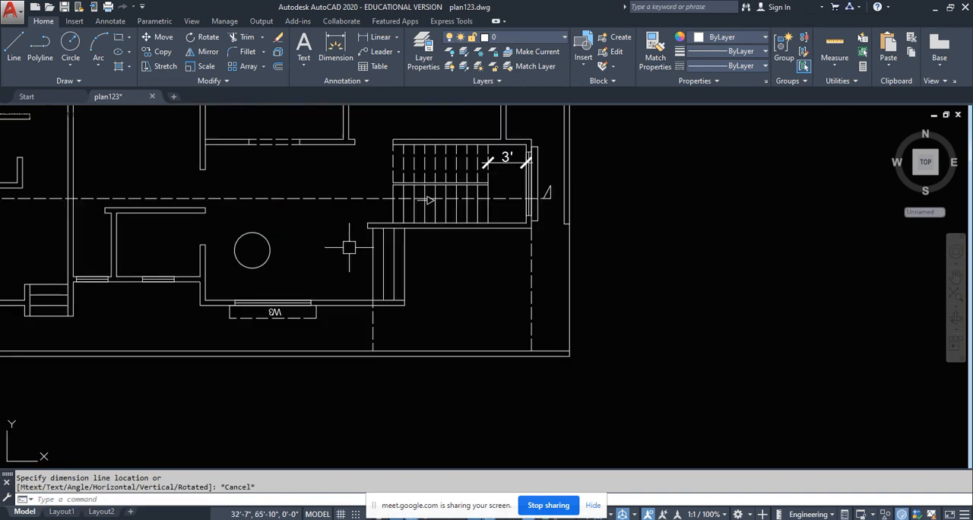
scroll(372, 152, "down", 6)
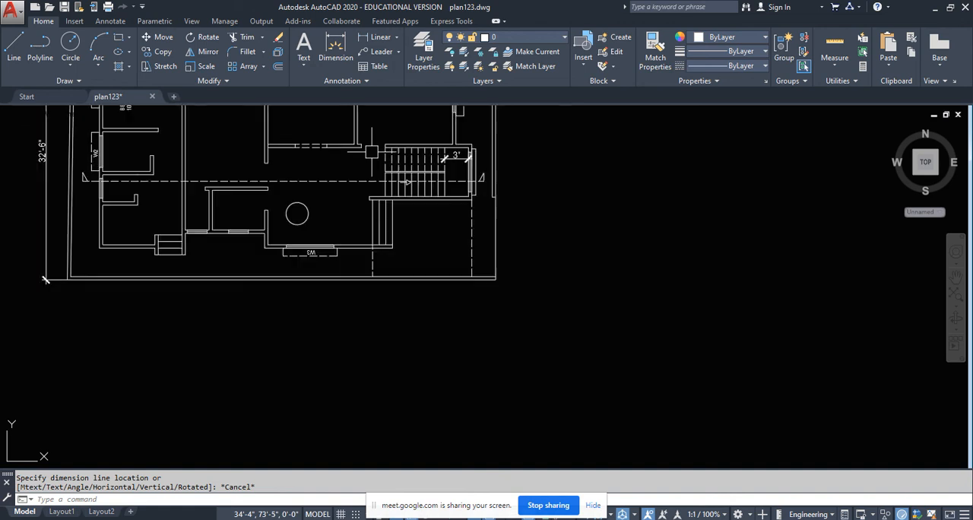
scroll(359, 284, "up", 10)
middle_click_drag(436, 300, 422, 254)
scroll(429, 288, "down", 4)
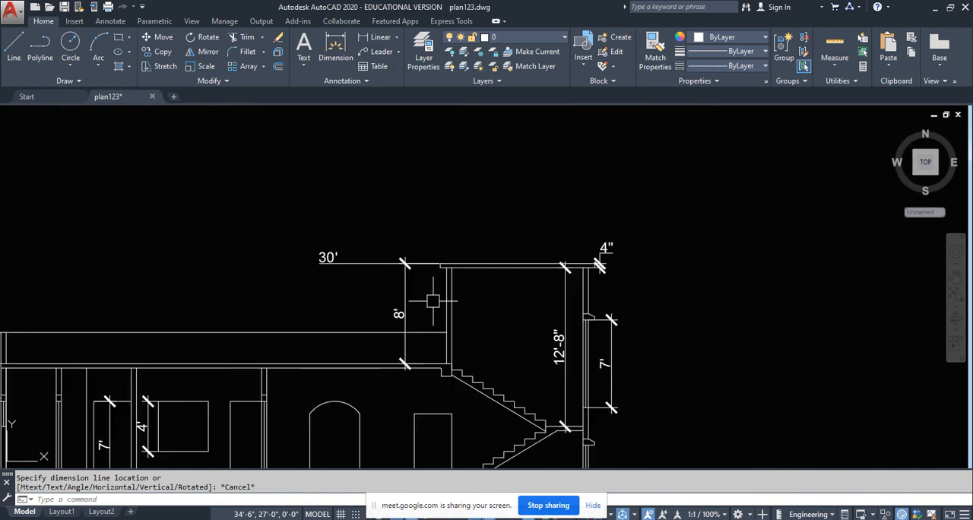
scroll(440, 366, "up", 2)
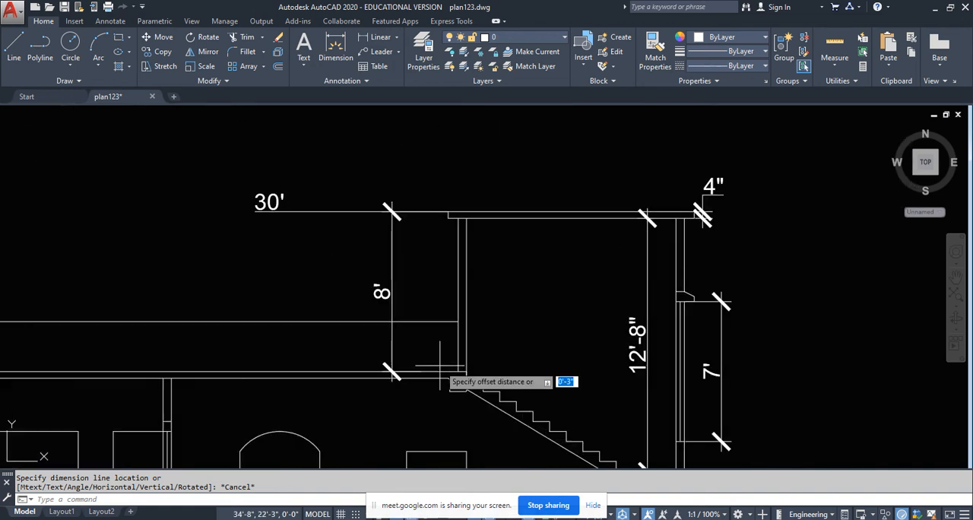
type("7'0")
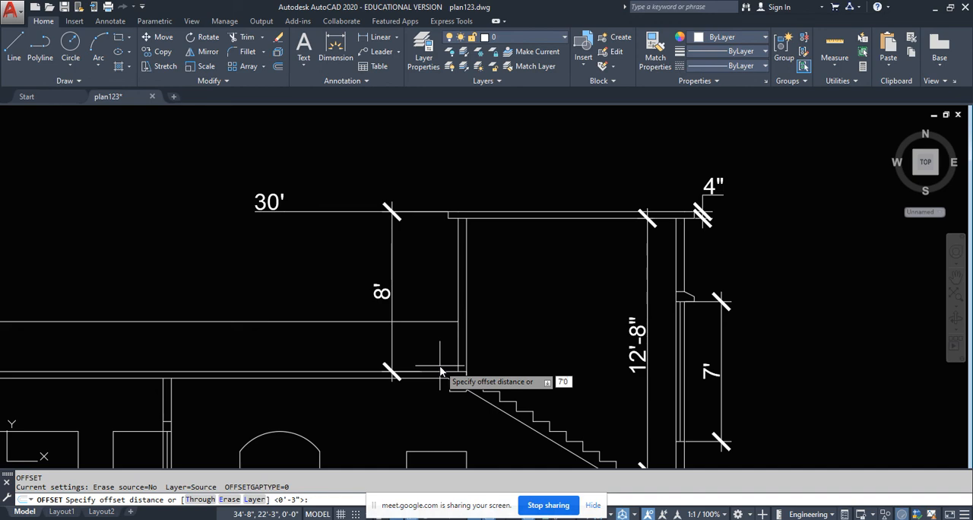
key("Return")
- Draw a three-sided line outline projecting 1' from the wall ends across the staircase opening in the roof plan
scroll(439, 365, "down", 14)
scroll(780, 348, "up", 6)
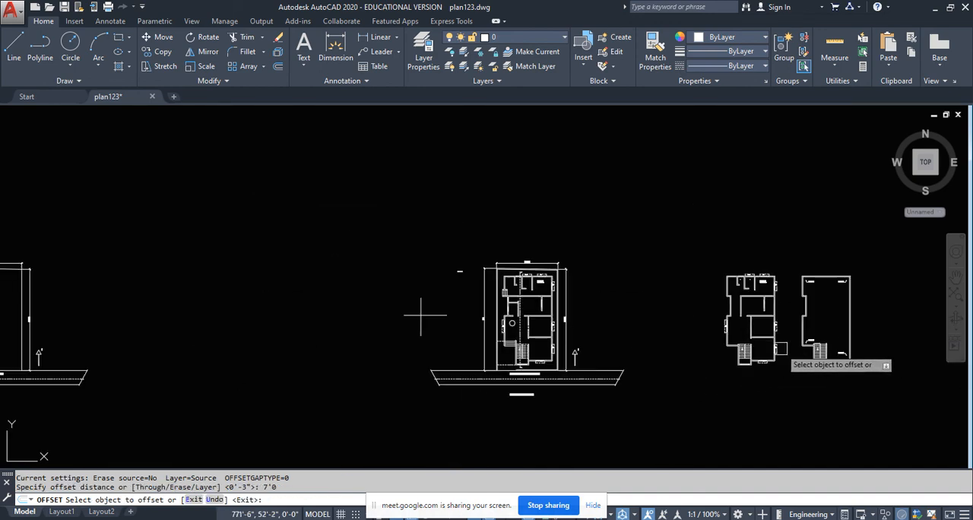
scroll(780, 349, "up", 8)
scroll(769, 309, "up", 4)
scroll(356, 346, "down", 10)
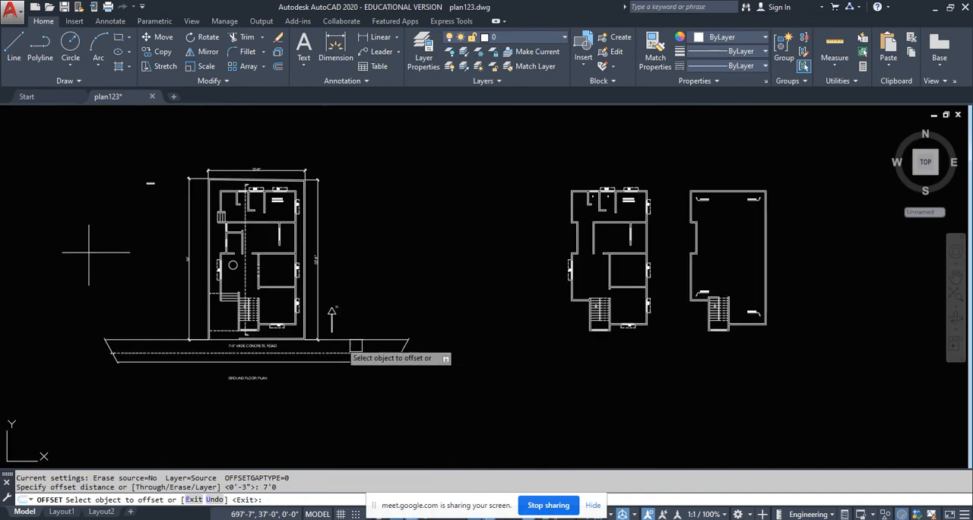
middle_click_drag(356, 346, 660, 336)
scroll(726, 331, "down", 6)
scroll(249, 335, "up", 6)
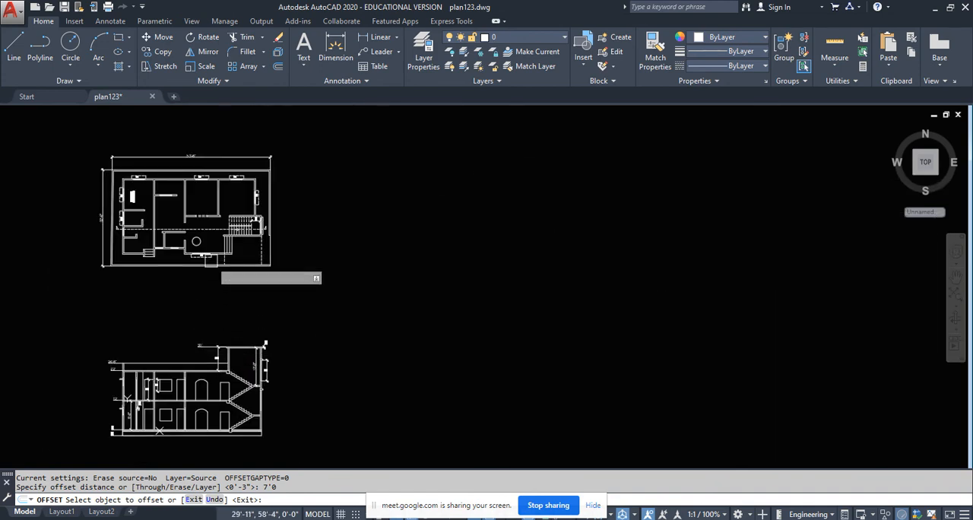
scroll(211, 229, "up", 2)
scroll(201, 263, "down", 8)
middle_click_drag(537, 321, 313, 322)
scroll(533, 294, "up", 6)
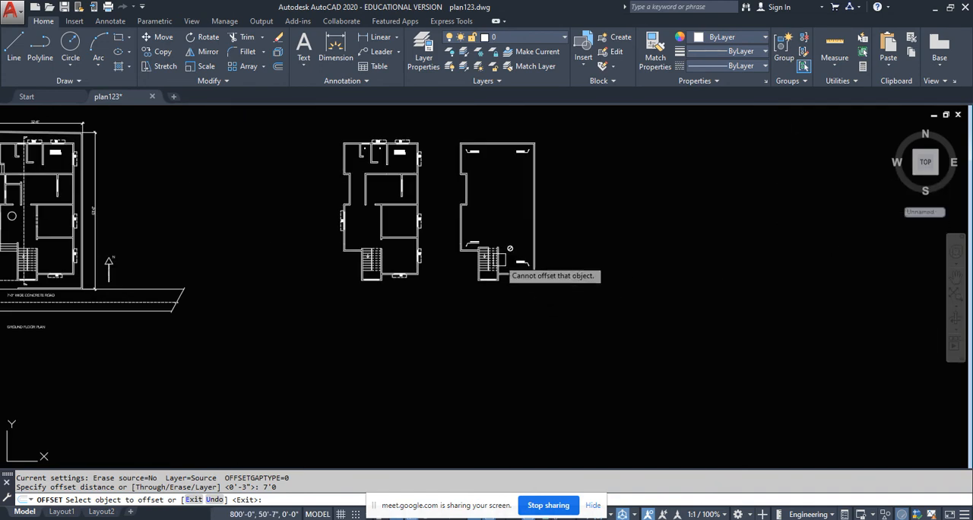
scroll(498, 259, "up", 8)
middle_click_drag(476, 222, 482, 300)
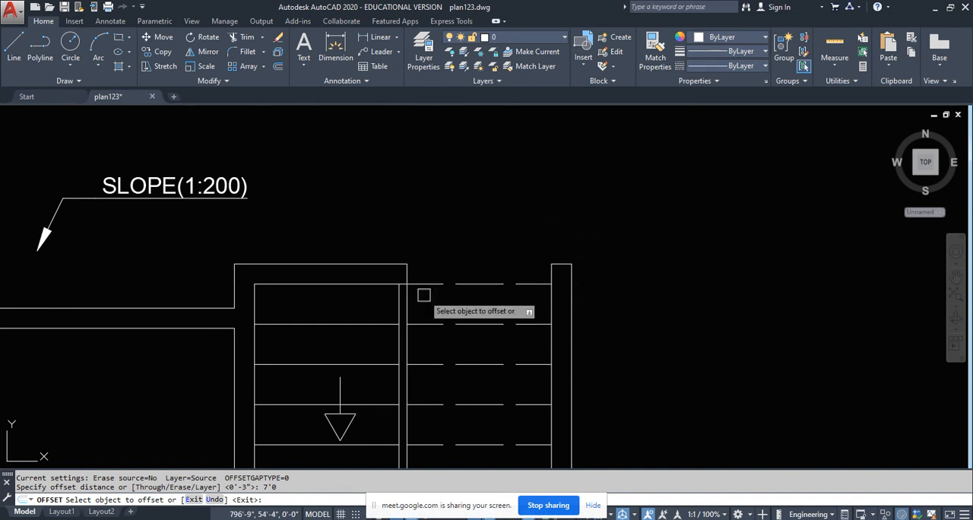
left_click(13, 47)
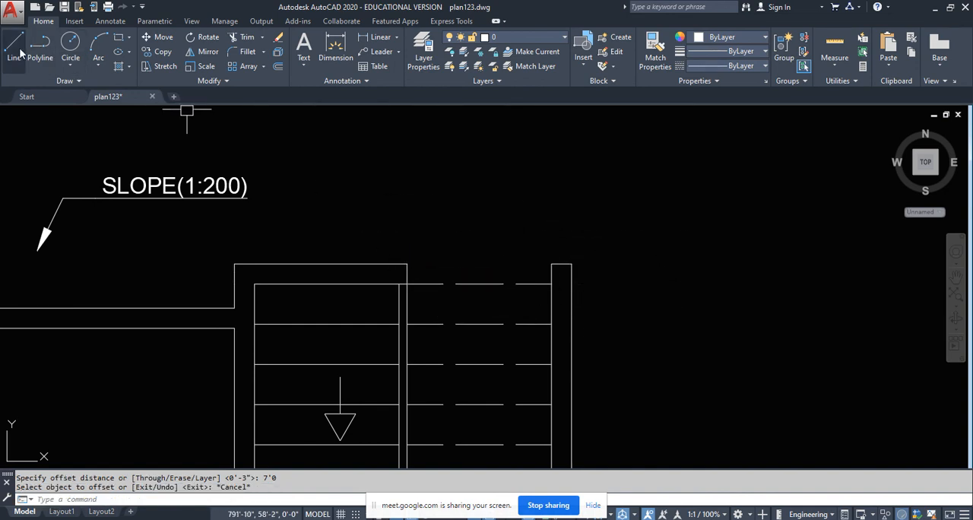
left_click(552, 264)
type("1")
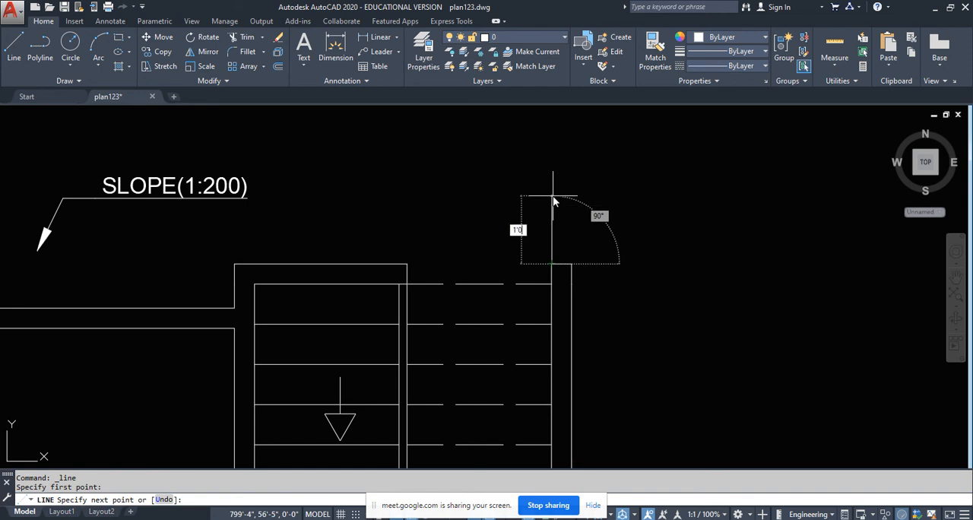
type("'0")
key("Return")
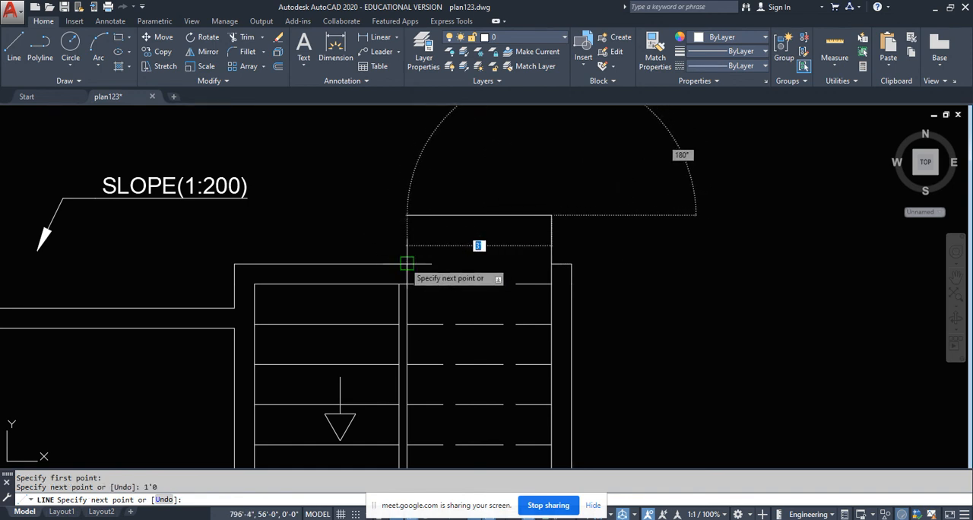
key("Return")
left_click(407, 262)
key("Return")
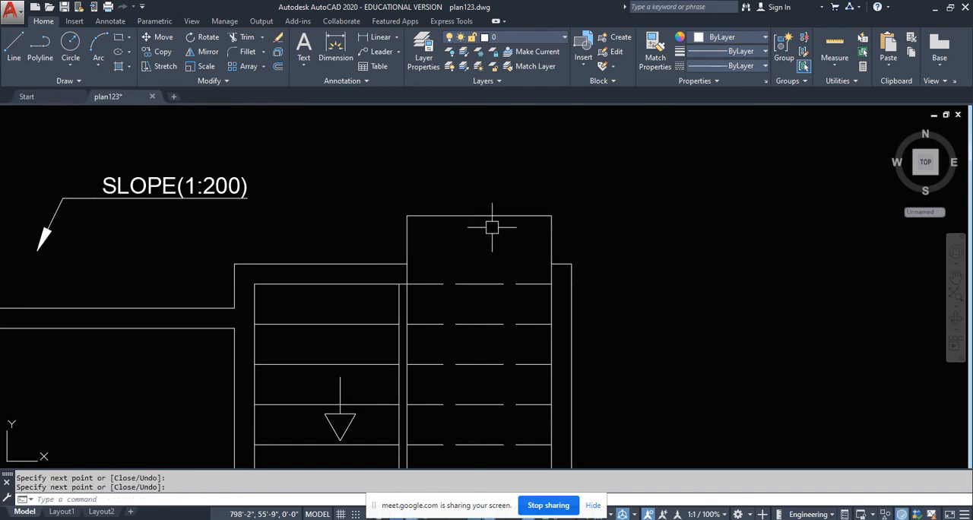
- Shift the outline's outer line 6" toward the staircase opening
left_click(493, 216)
left_click(479, 216)
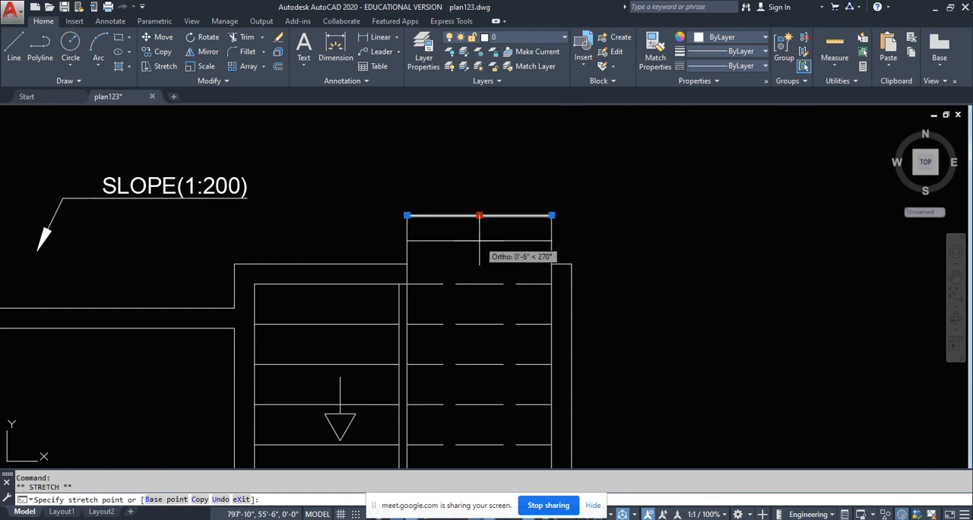
type("6")
key("Return")
key("Escape")
key("Escape")
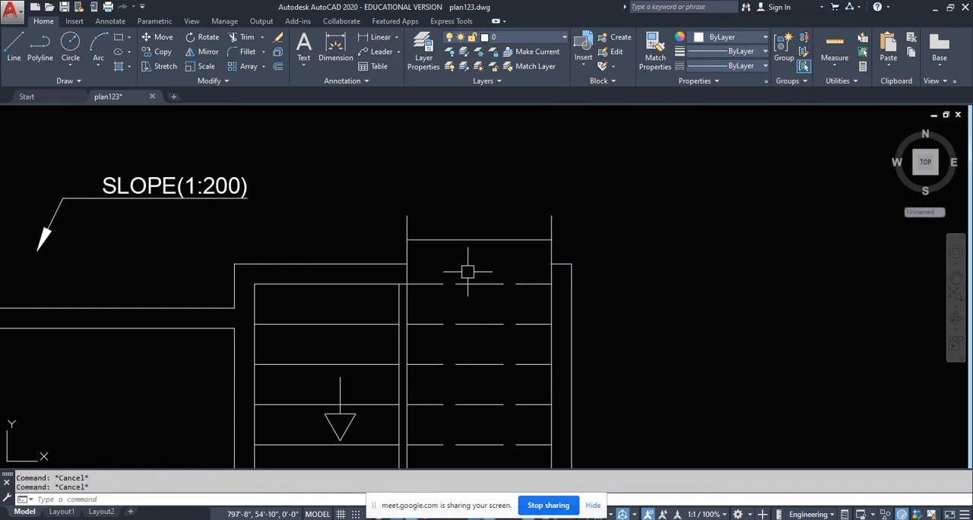
- Fillet both outer corners of the outline with zero radius to remove the overhanging line ends
type("f")
key("Return")
type("r")
key("Return")
key("Return")
scroll(398, 245, "up", 5)
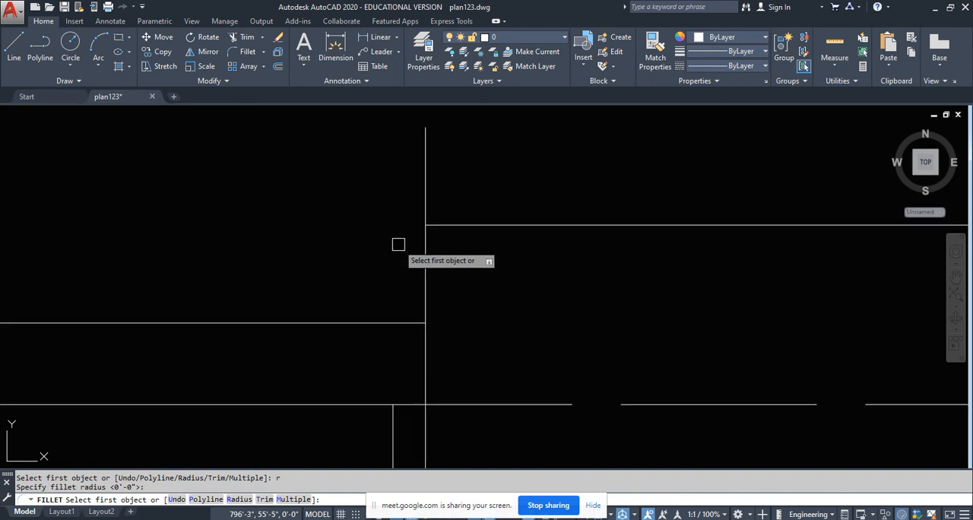
left_click(416, 256)
left_click(431, 260)
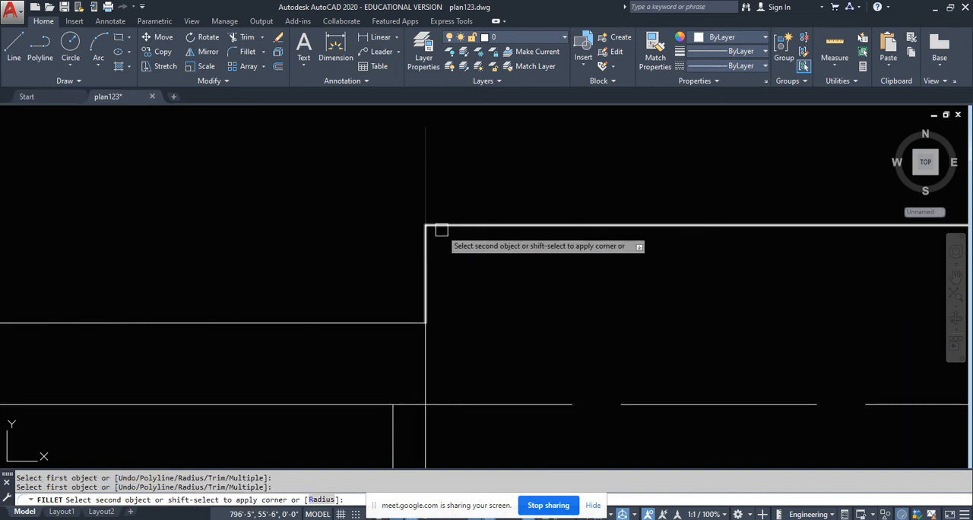
left_click(443, 229)
middle_click_drag(635, 279, 147, 247)
key("Return")
left_click(479, 196)
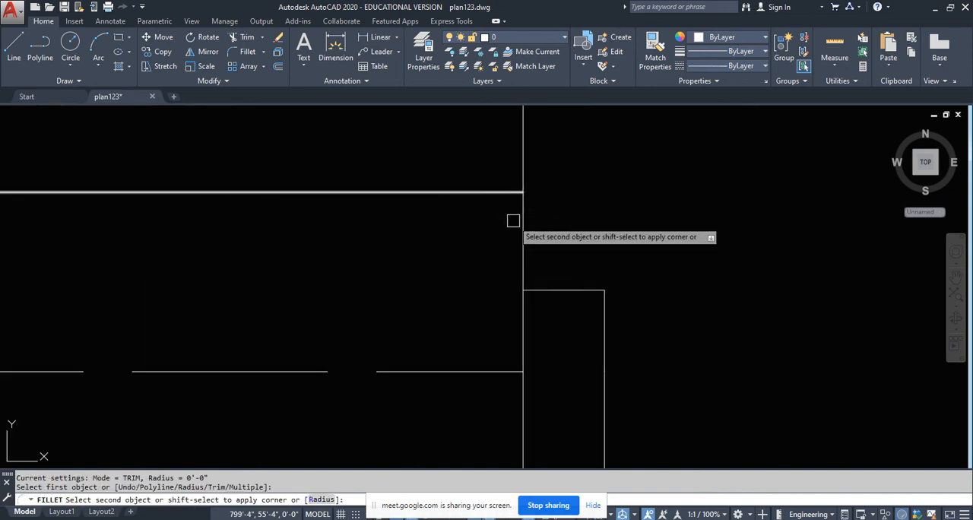
left_click(523, 233)
scroll(483, 207, "down", 5)
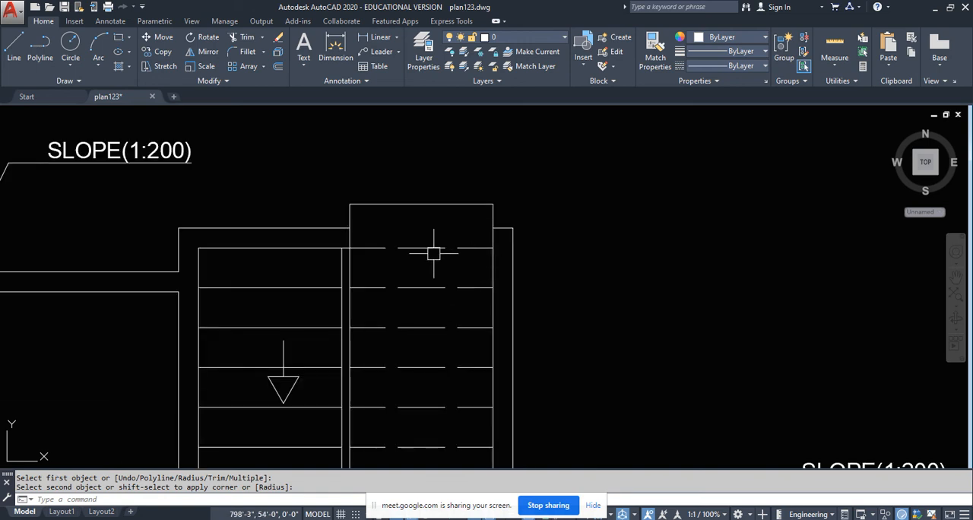
- Change the outline's three lines at the staircase opening to a dashed linetype
key("Escape")
left_click_drag(518, 191, 328, 214)
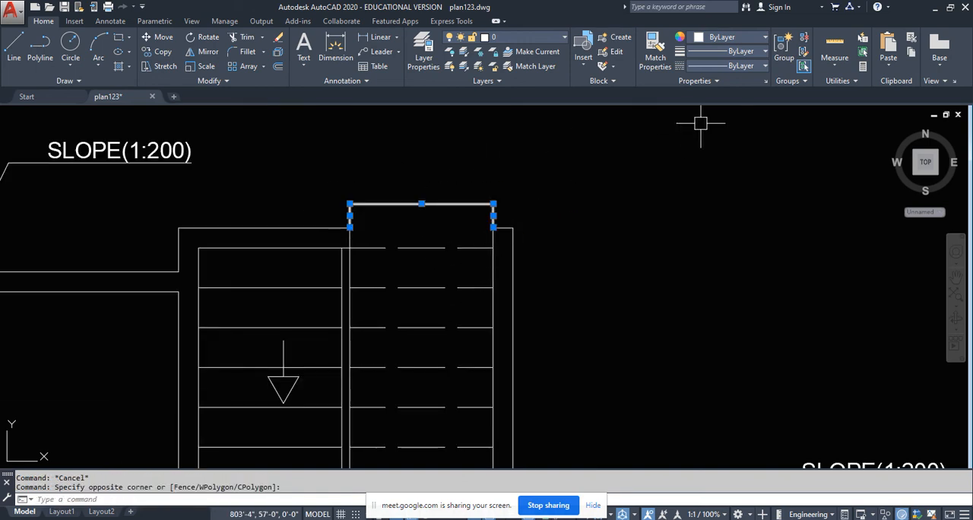
left_click(710, 66)
left_click(710, 107)
key("Escape")
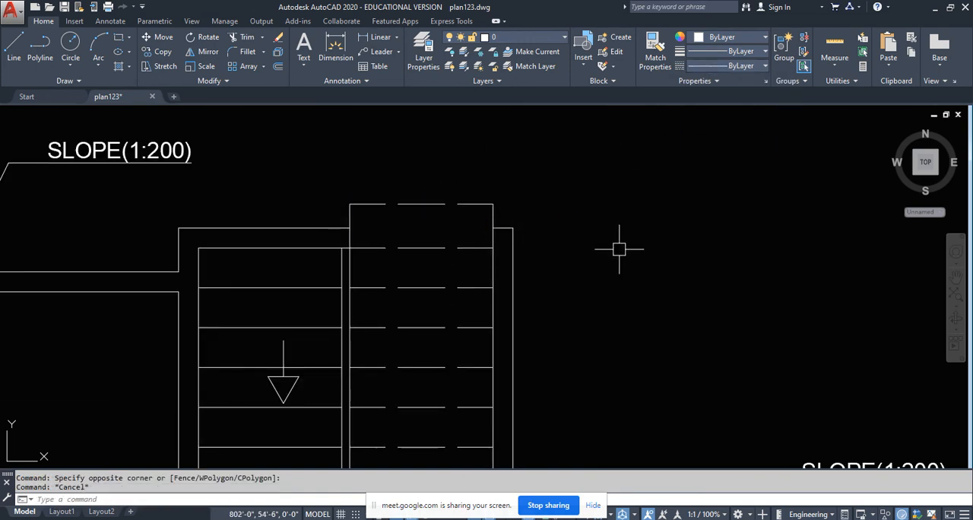
- Examine the staircase and its surrounding walls in the rotated ground floor plan above the section
scroll(623, 245, "down", 8)
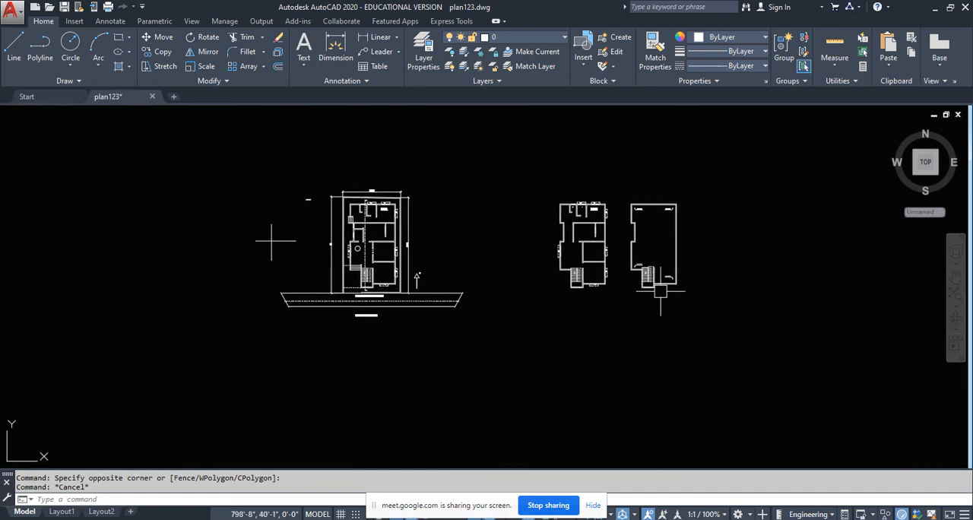
scroll(376, 234, "up", 2)
scroll(360, 341, "down", 3)
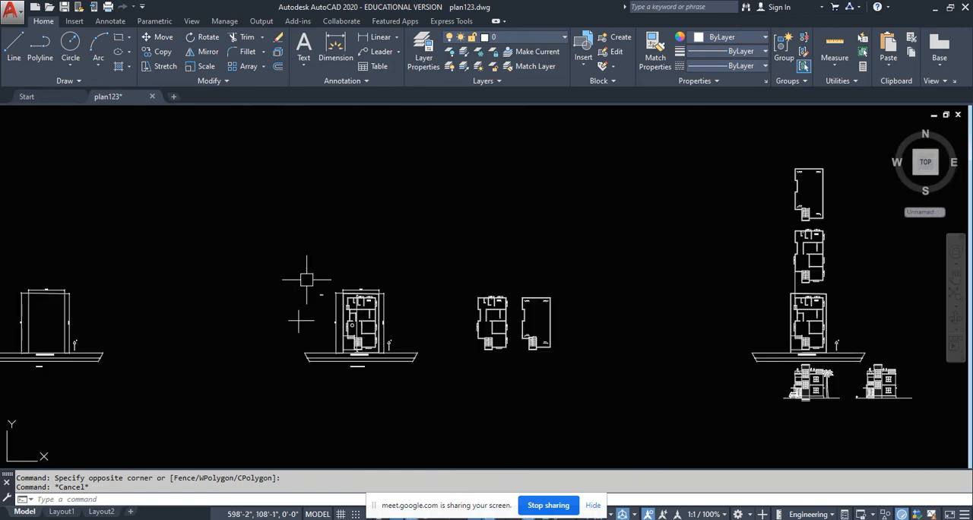
middle_click_drag(305, 303, 826, 242)
scroll(203, 265, "up", 3)
scroll(219, 236, "up", 5)
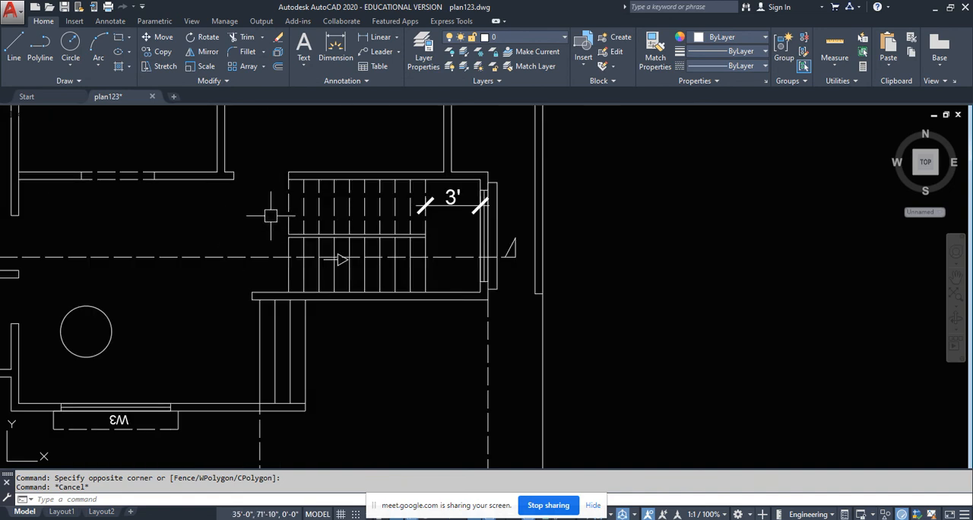
scroll(266, 222, "down", 4)
scroll(274, 233, "up", 4)
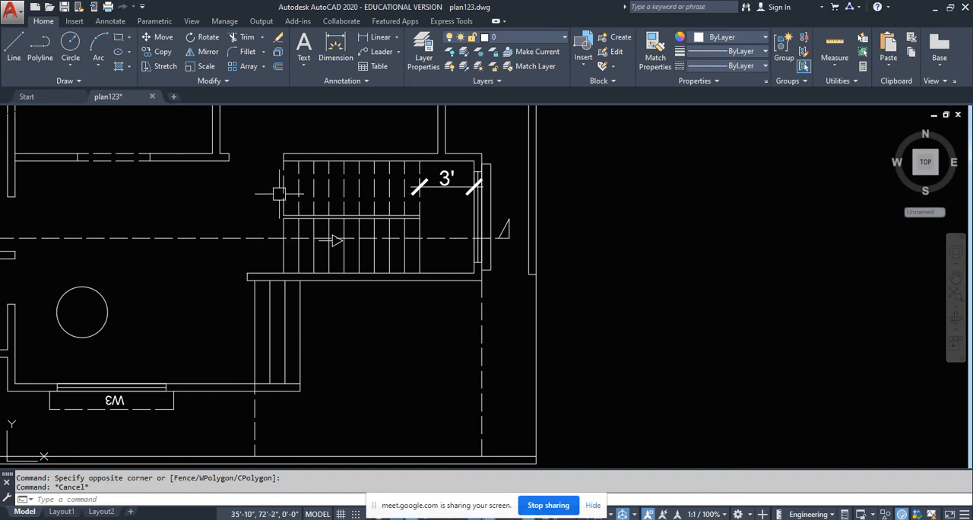
- Offset the main roof slab's top line 7' upward beside the stair tower in the section
scroll(327, 184, "down", 8)
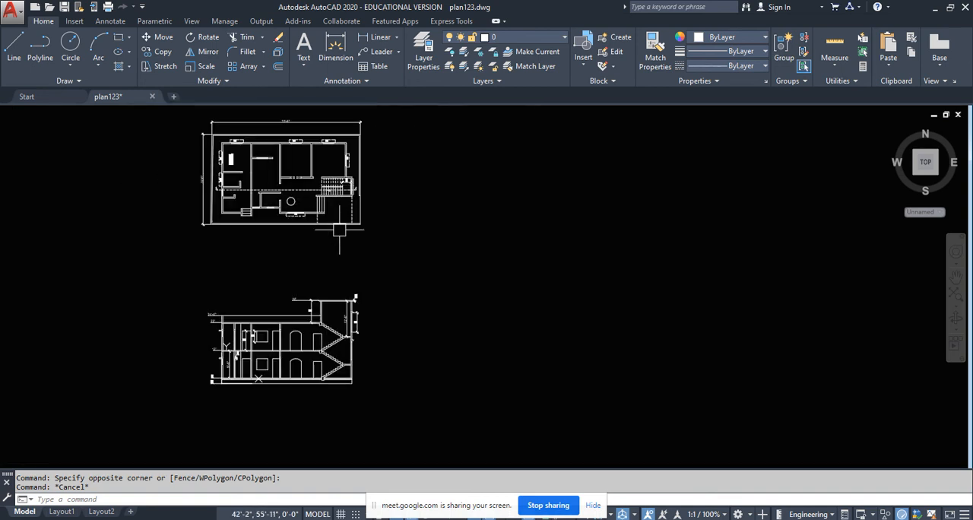
middle_click_drag(428, 307, 11, 314)
middle_click_drag(485, 296, 652, 294)
scroll(649, 294, "down", 2)
scroll(276, 312, "up", 2)
scroll(276, 311, "up", 8)
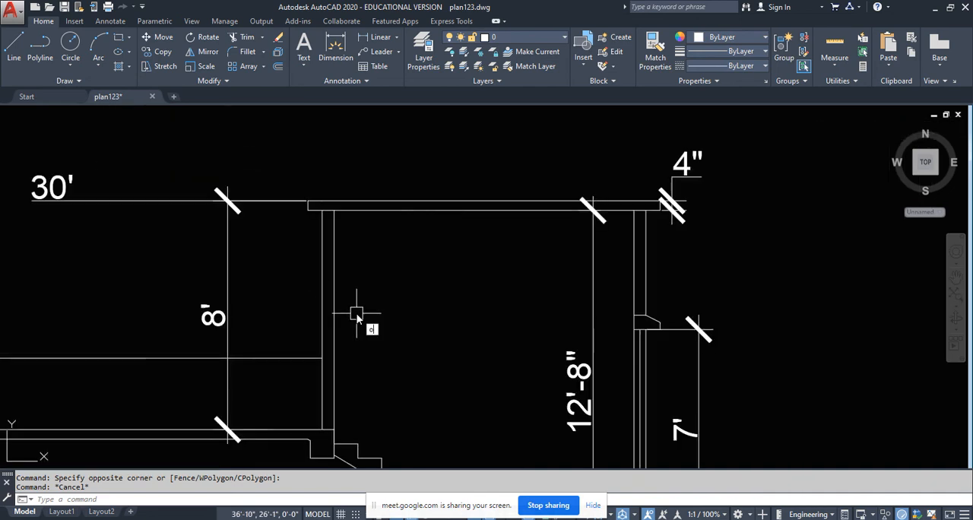
key("Return")
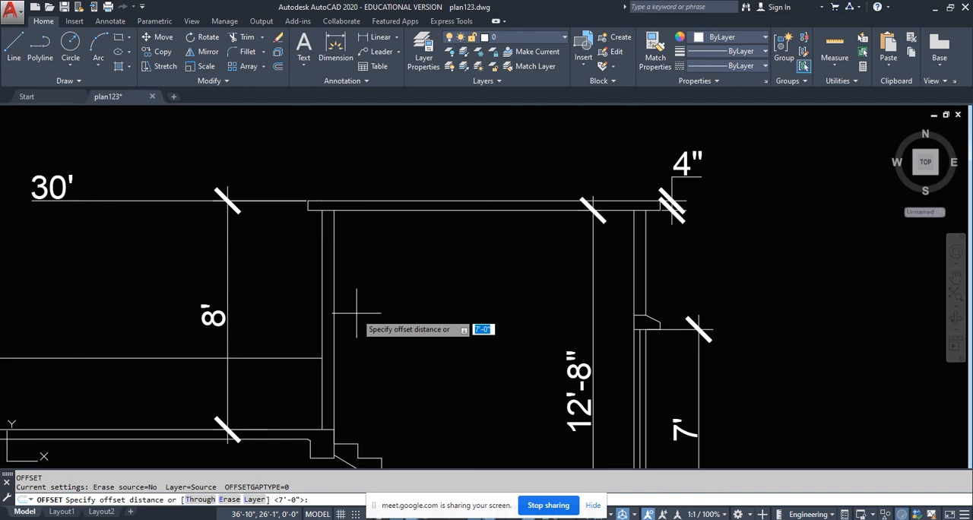
key("Return")
left_click(290, 431)
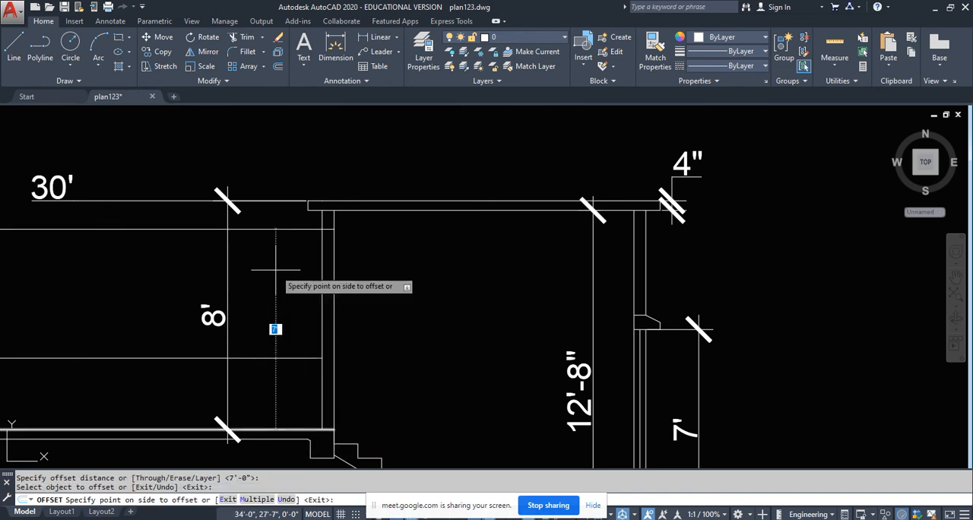
left_click(276, 319)
key("Escape")
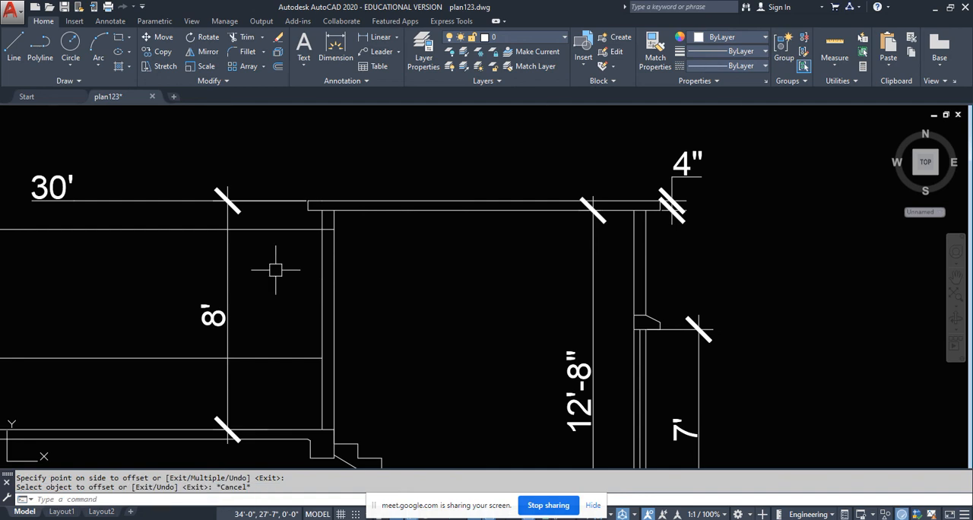
- Offset the outer line of the stair tower's left wall 6" outward
key("Return")
type("6")
key("Return")
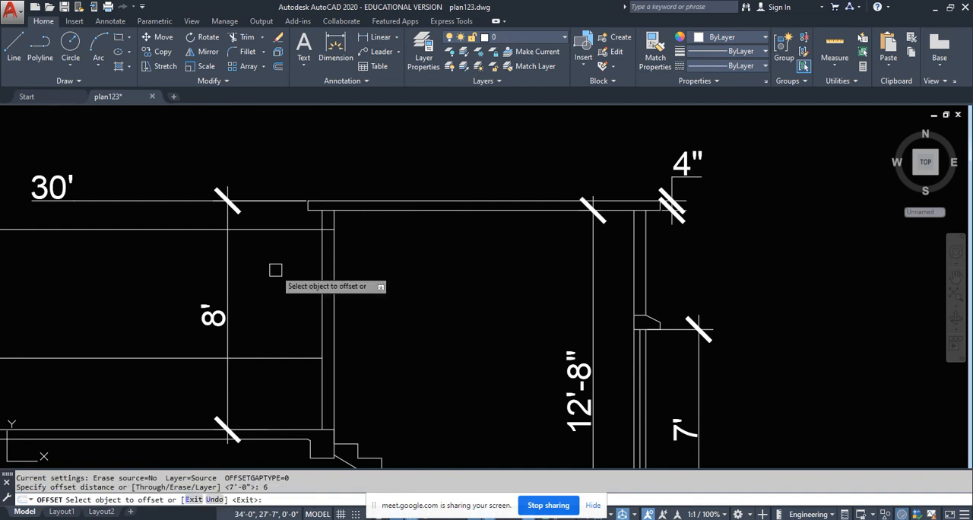
left_click(322, 278)
left_click(295, 268)
key("Escape")
- Offset the horizontal line at 7' height 3" upward for the sunshade's thickness
scroll(304, 263, "up", 5)
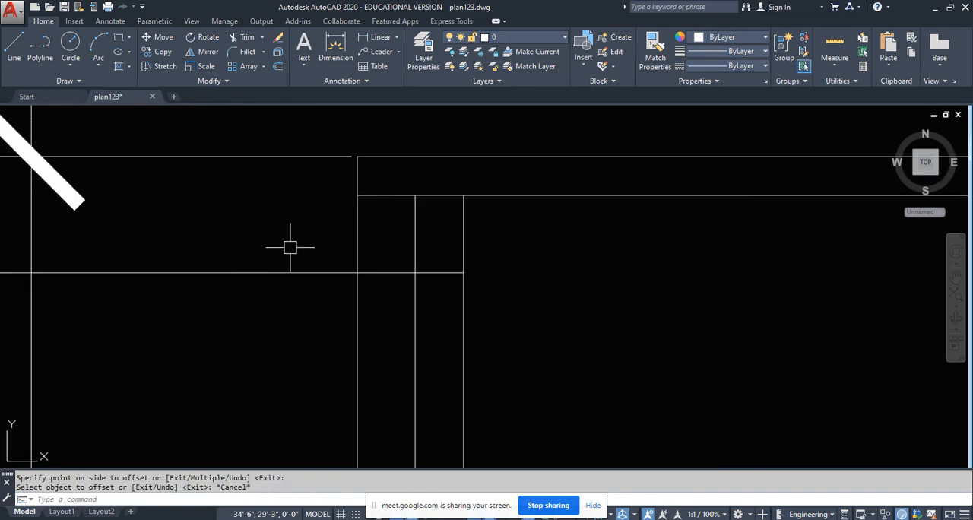
type("o")
key("Return")
type("3")
key("Return")
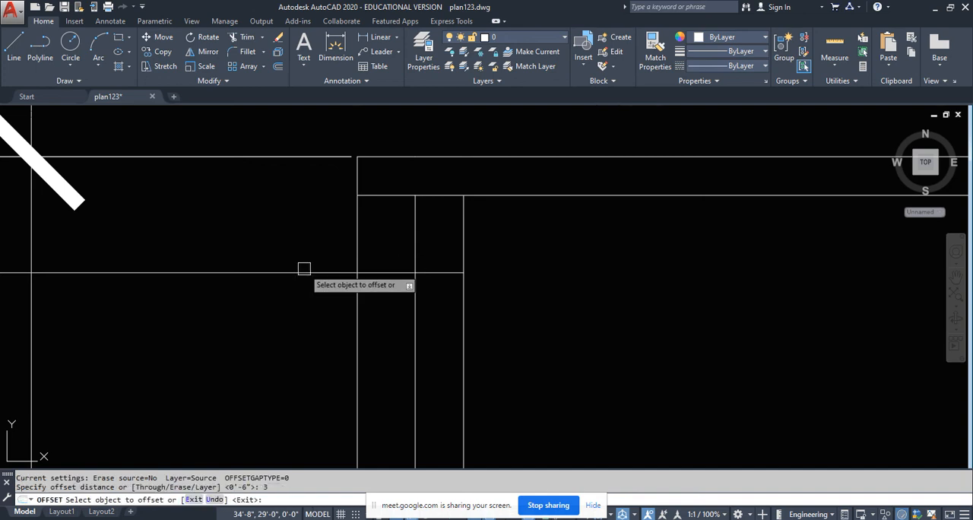
left_click(308, 271)
left_click(308, 239)
key("Escape")
- Trim the excess beyond the offset lines' crossings to leave the sunshade's outer end closed beside the stair tower wall
type("t")
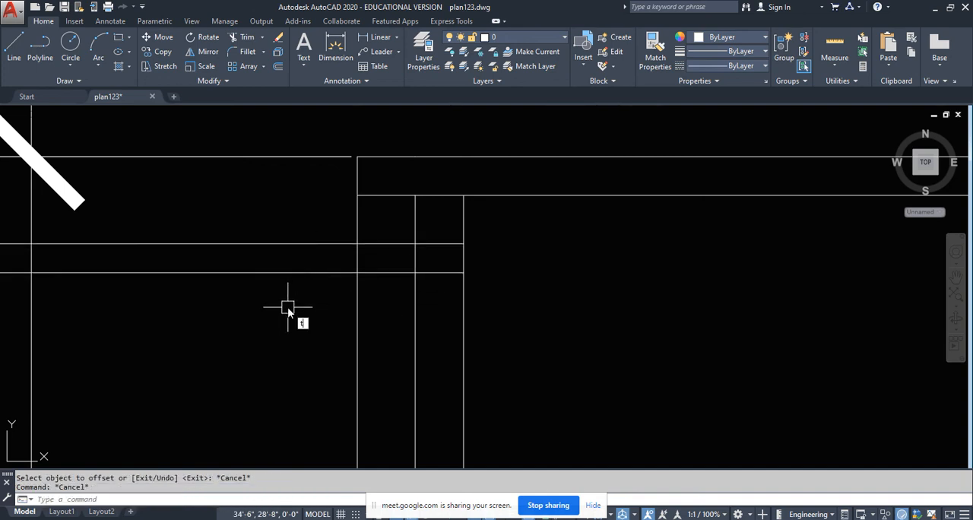
type("r")
key("Return")
left_click(375, 296)
left_click(302, 211)
key("Return")
left_click(291, 302)
left_click(262, 231)
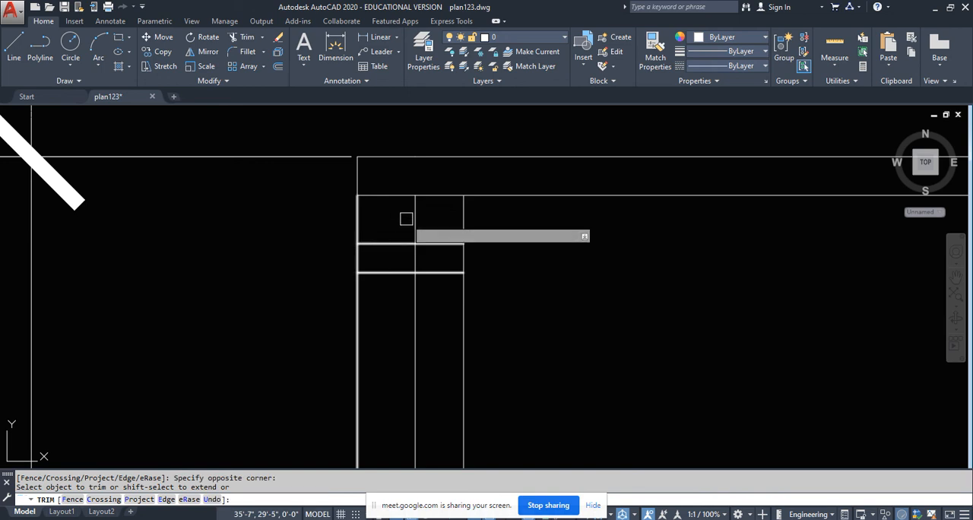
left_click(407, 219)
left_click(349, 215)
left_click(374, 309)
left_click(340, 322)
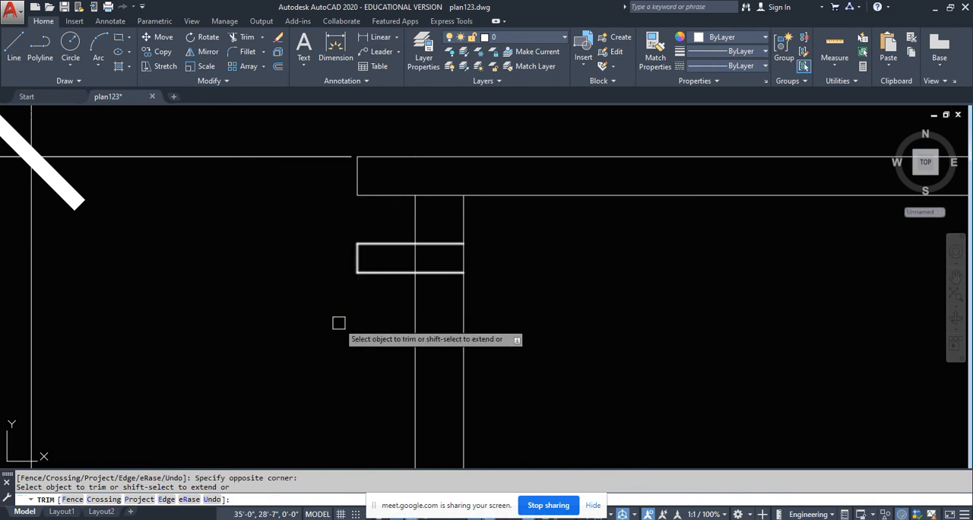
- Trim the sunshade's two horizontal lines inside the thickness of the stair tower's left wall
key("Escape")
key("Return")
key("Return")
left_click(441, 287)
left_click(434, 237)
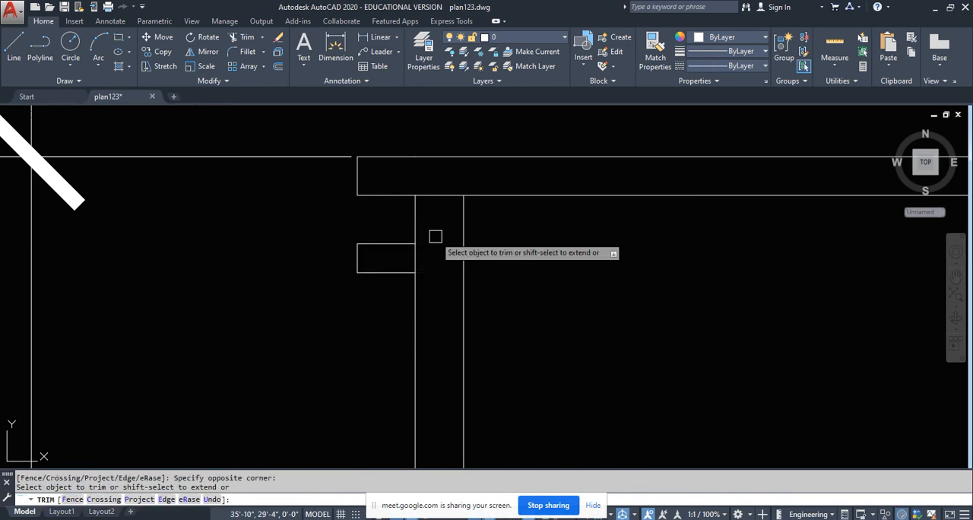
- Check the height from the roof slab to the underside of the stair tower's new sunshade with a linear dimension
scroll(434, 237, "down", 6)
key("Return")
middle_click_drag(525, 320, 453, 259)
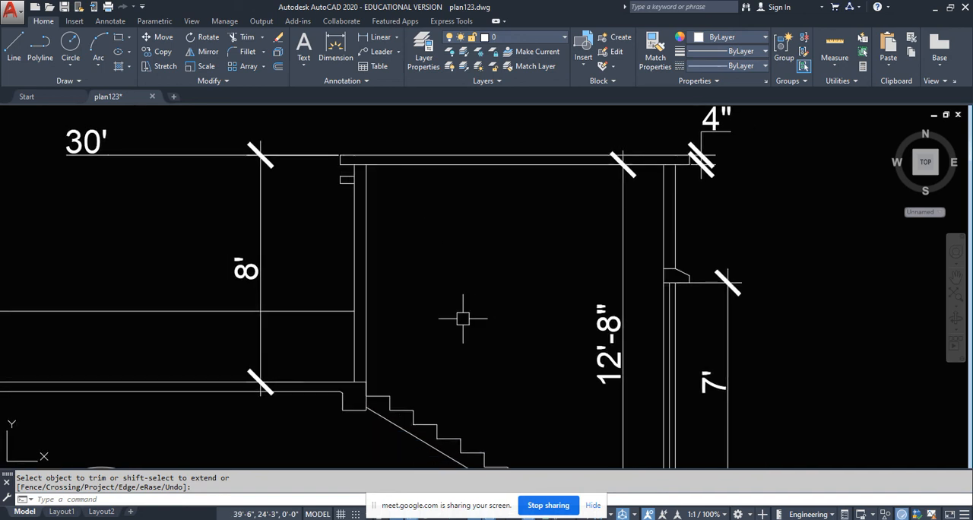
left_click(335, 44)
scroll(358, 159, "up", 3)
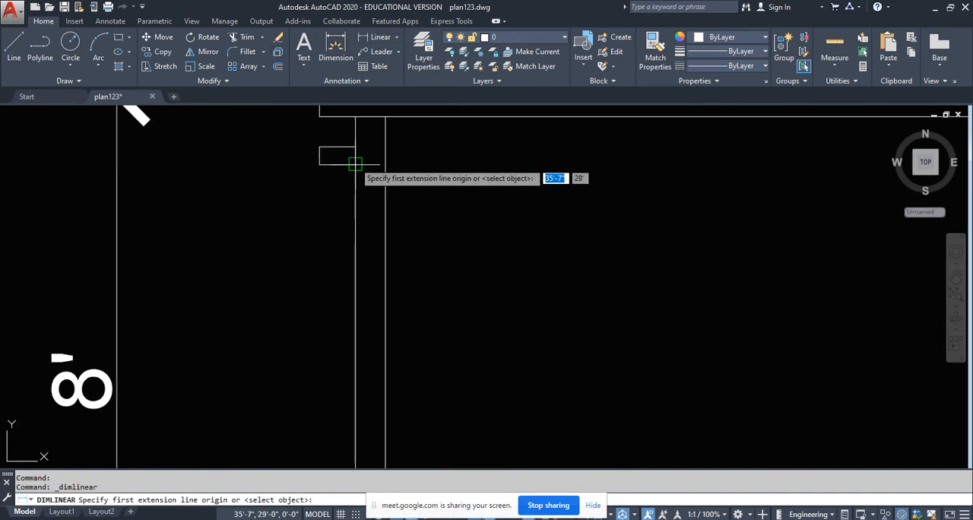
left_click(355, 160)
scroll(356, 160, "down", 3)
left_click(354, 371)
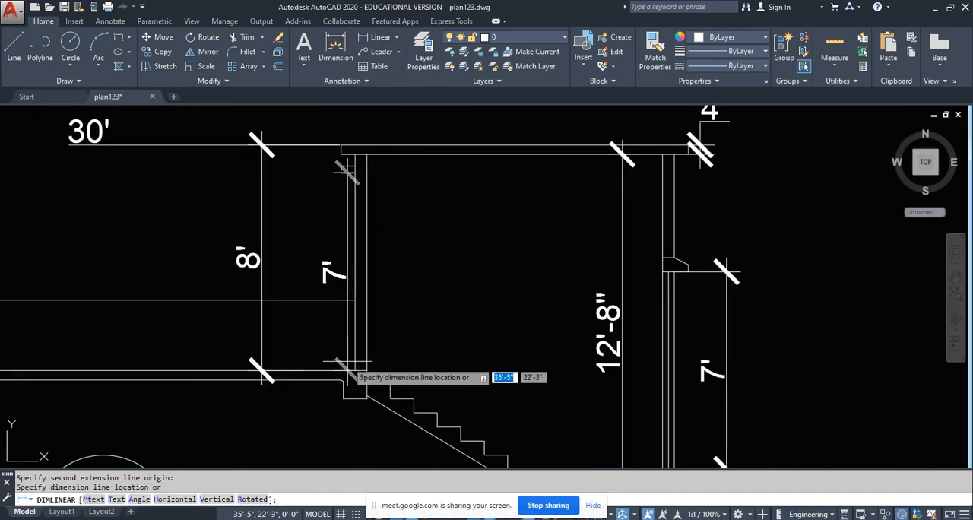
key("Escape")
- Dimension the height of the upper-floor window in the section's left outer wall, placing the dimension inside the room
scroll(570, 371, "down", 3)
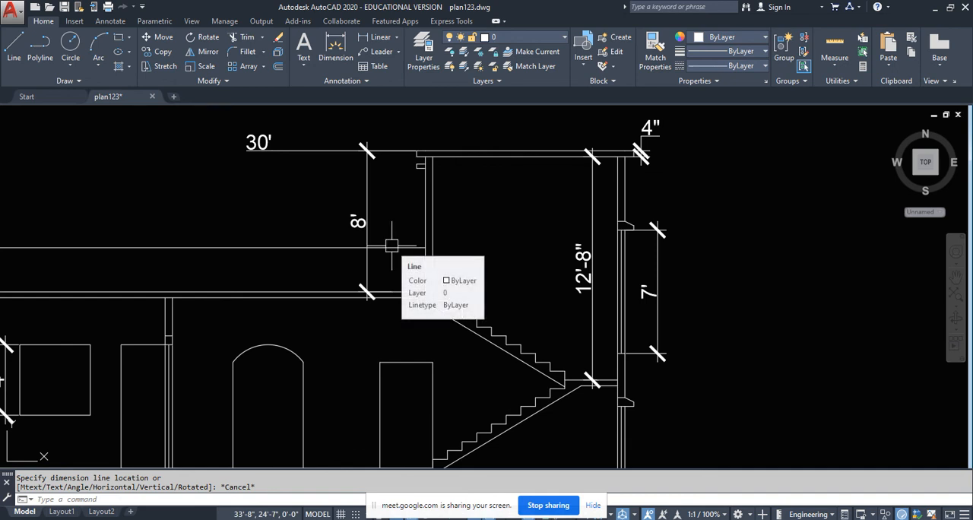
scroll(392, 245, "down", 5)
scroll(434, 305, "up", 4)
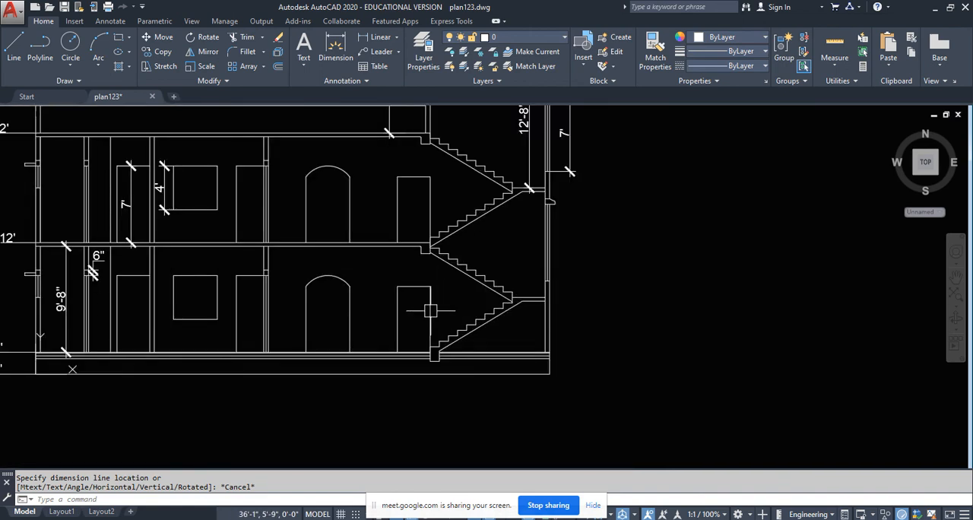
mouse_move(434, 304)
middle_mouse_down()
mouse_move(451, 366)
mouse_move(448, 401)
mouse_move(501, 450)
middle_mouse_up()
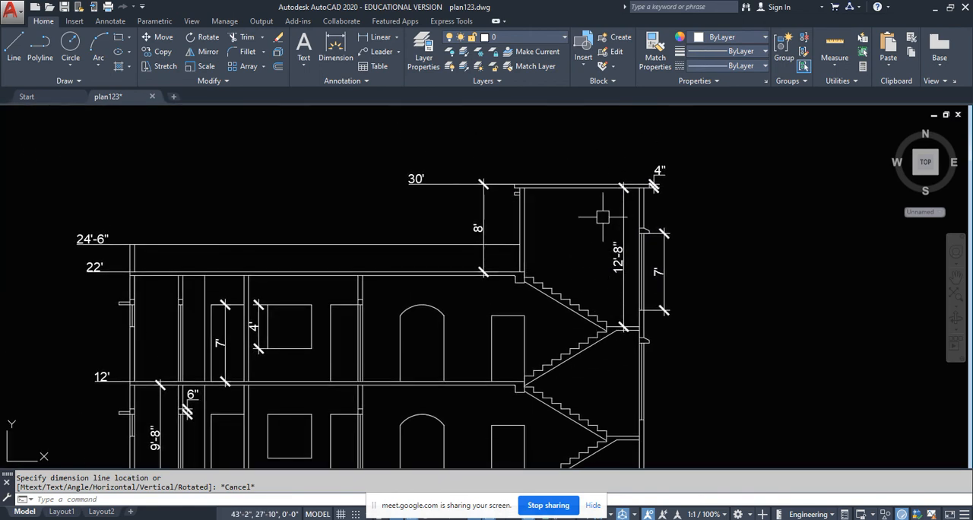
middle_click_drag(583, 321, 572, 240)
middle_click_drag(437, 357, 456, 335)
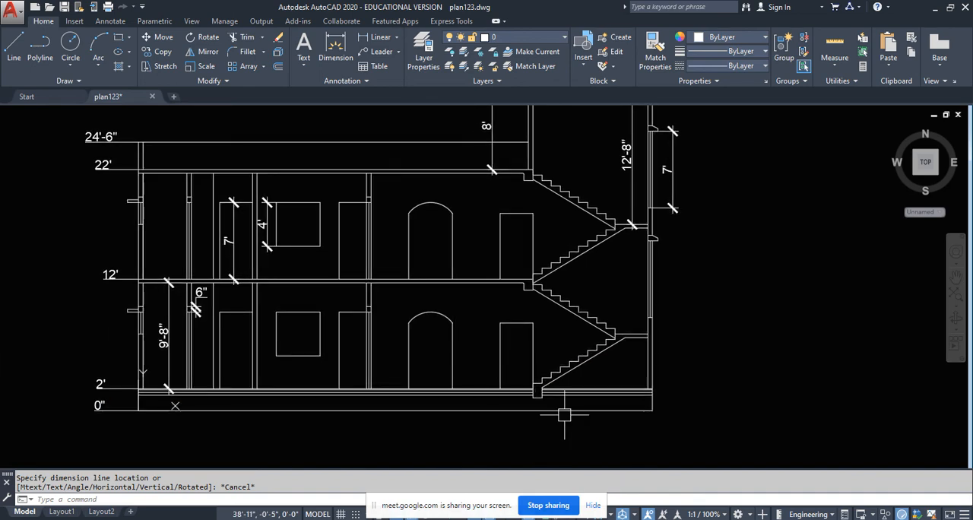
middle_click_drag(292, 323, 309, 347)
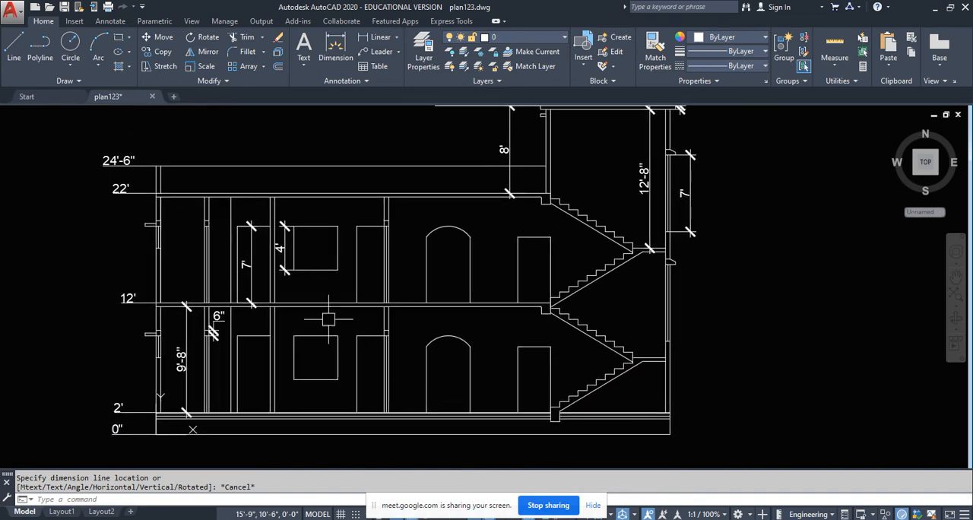
scroll(126, 222, "up", 5)
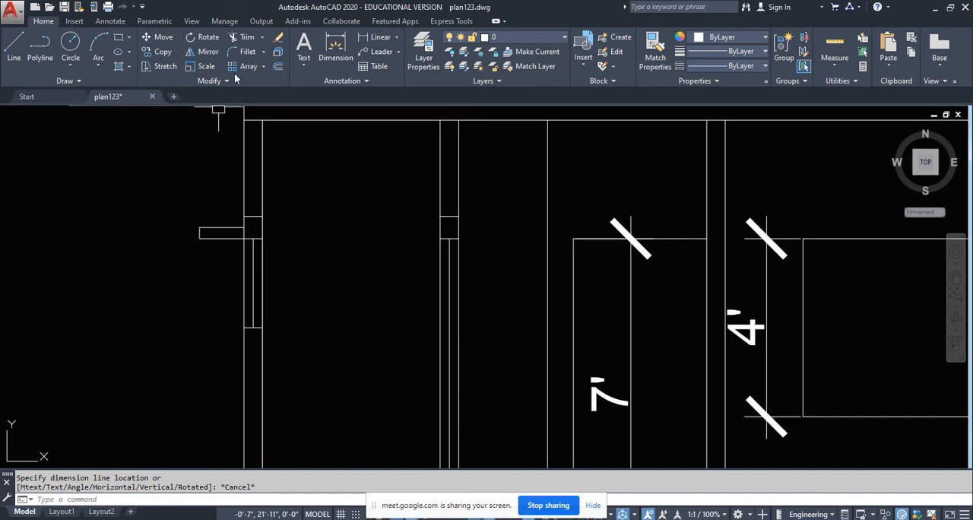
left_click(364, 36)
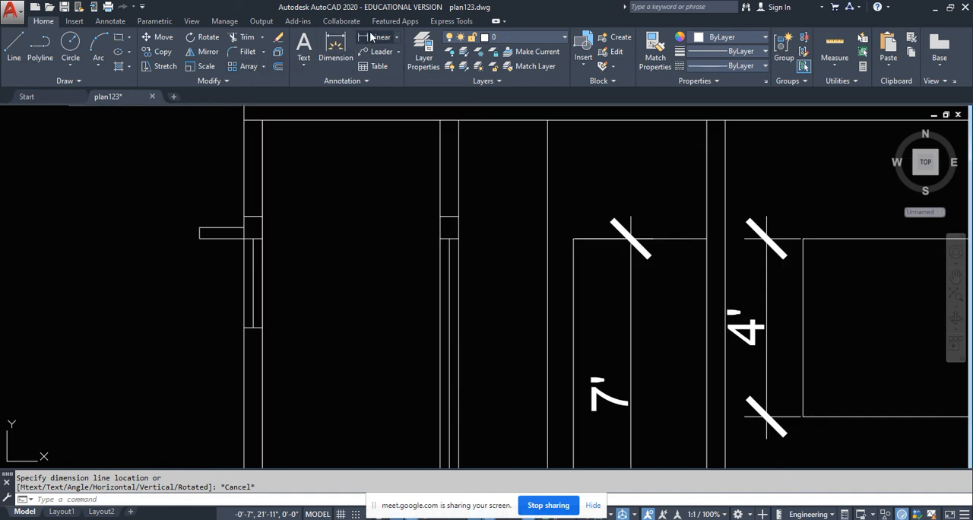
left_click(262, 327)
left_click(263, 239)
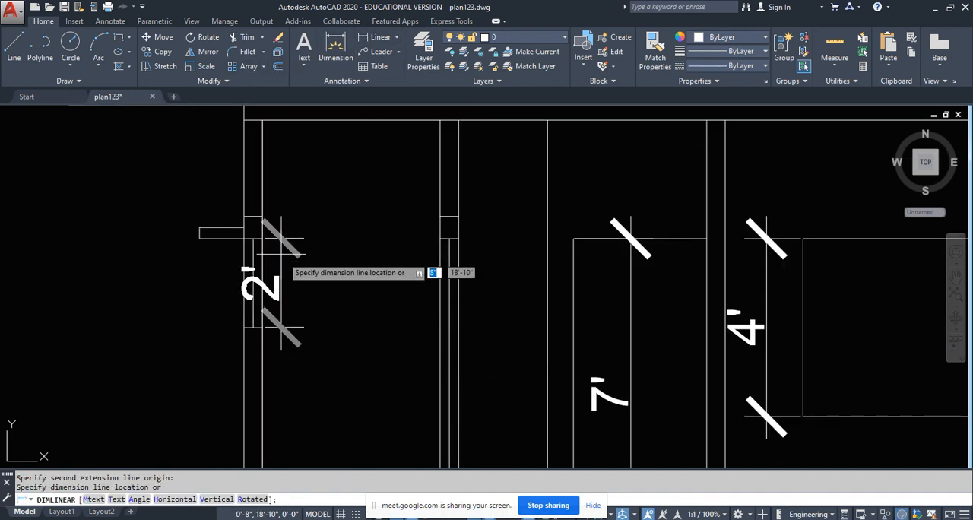
left_click(324, 289)
- Place a multileader with its arrowhead on the ground-floor layers and a slanted line to a landing below the ground line, with ortho off
scroll(325, 289, "down", 8)
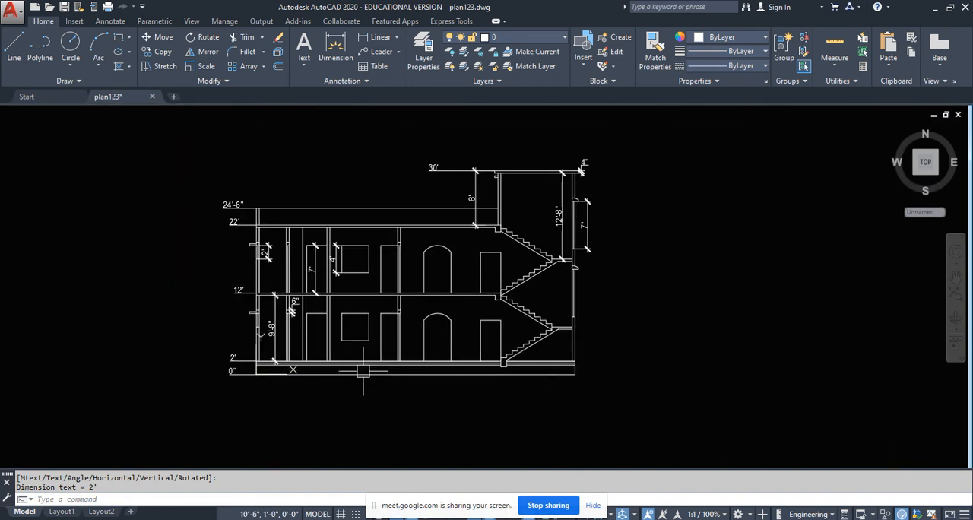
scroll(411, 384, "up", 2)
scroll(411, 383, "up", 2)
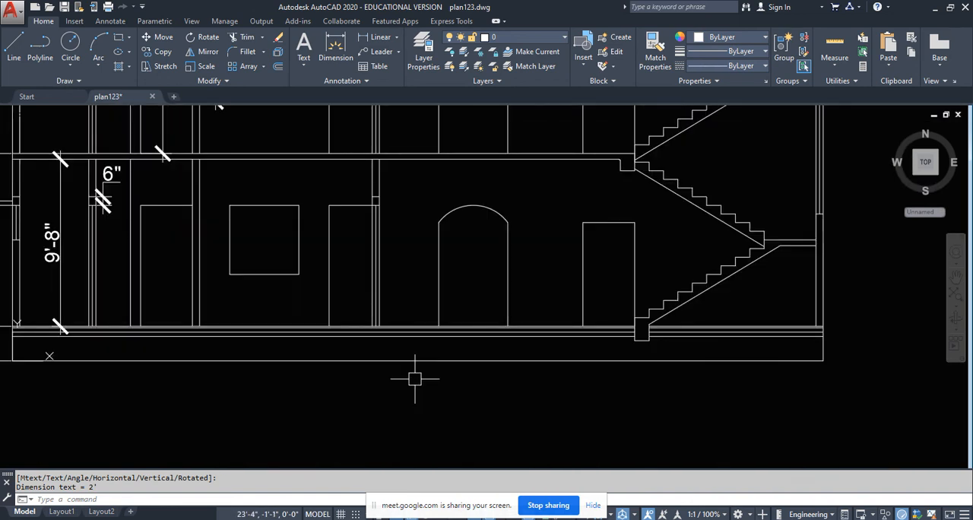
type("ld")
key("Return")
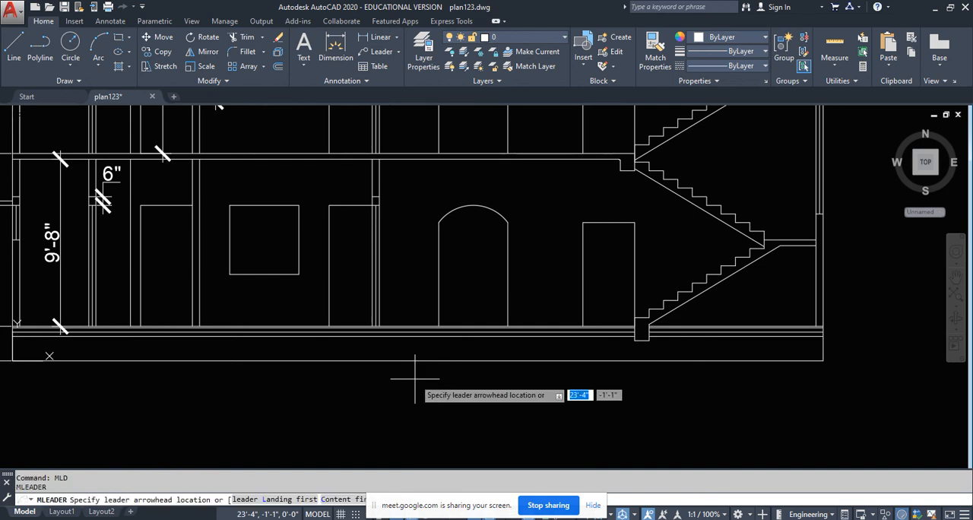
scroll(415, 378, "up", 2)
left_click(409, 321)
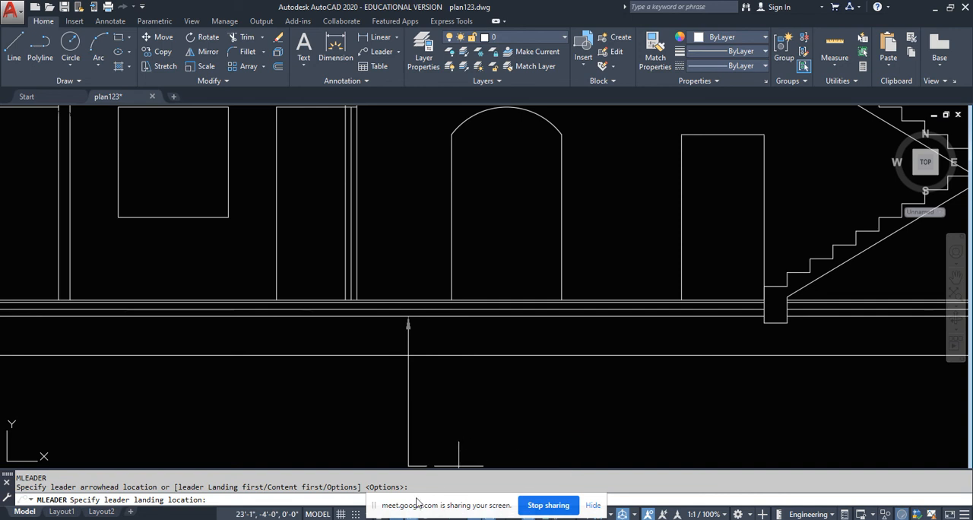
left_click_drag(376, 507, 367, 519)
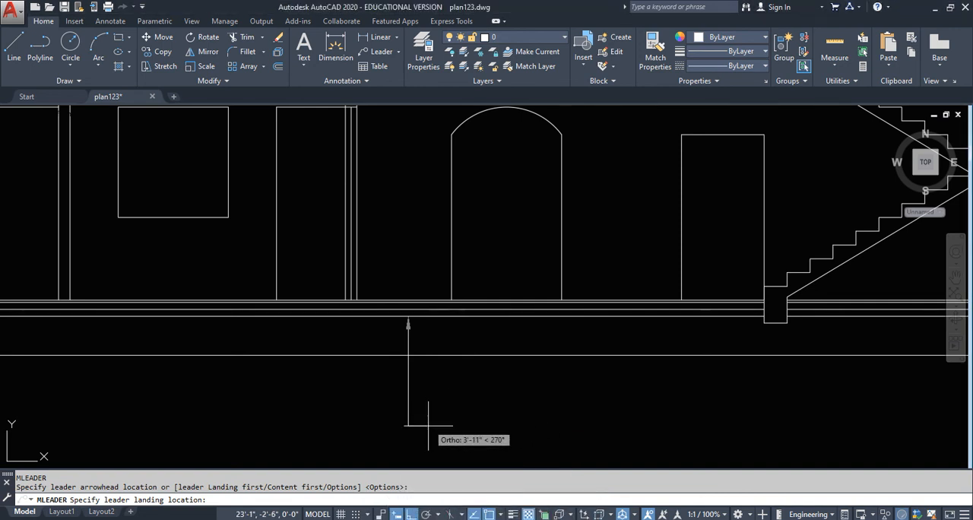
left_click(411, 515)
left_click(472, 414)
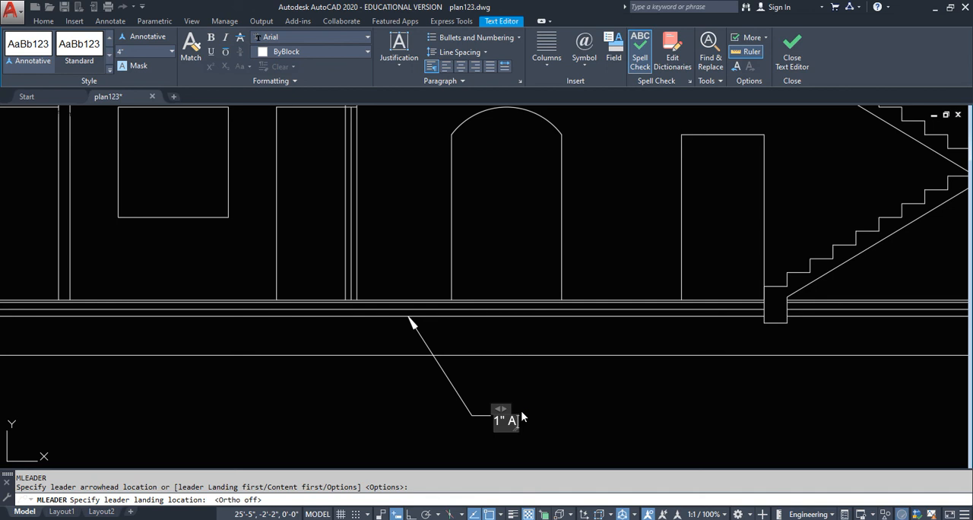
- Enter the leader note 1" A.S.F OVER 3" P.C.C OVER 3" B.F.S and finish the text
type("1\" A.S.F OVER 3\" P.C.C OVER 3\" B.F.S")
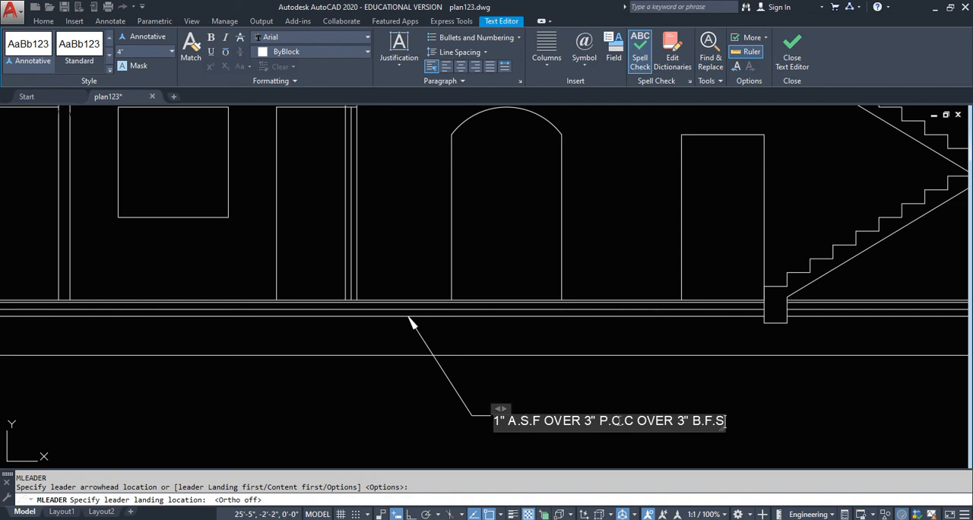
left_click(578, 393)
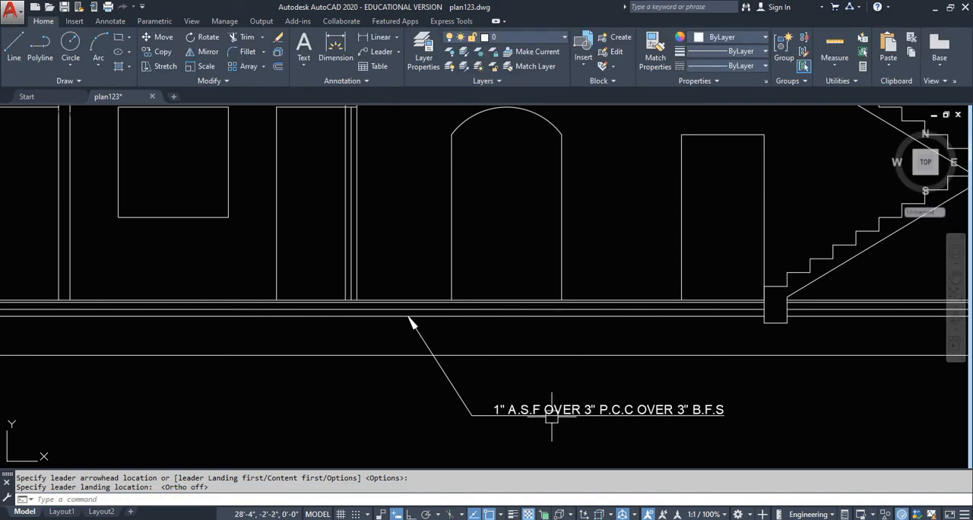
- Stretch the floor note's leader landing to the other side of its arrowhead and closer below the ground line
left_click(473, 416)
left_click(472, 416)
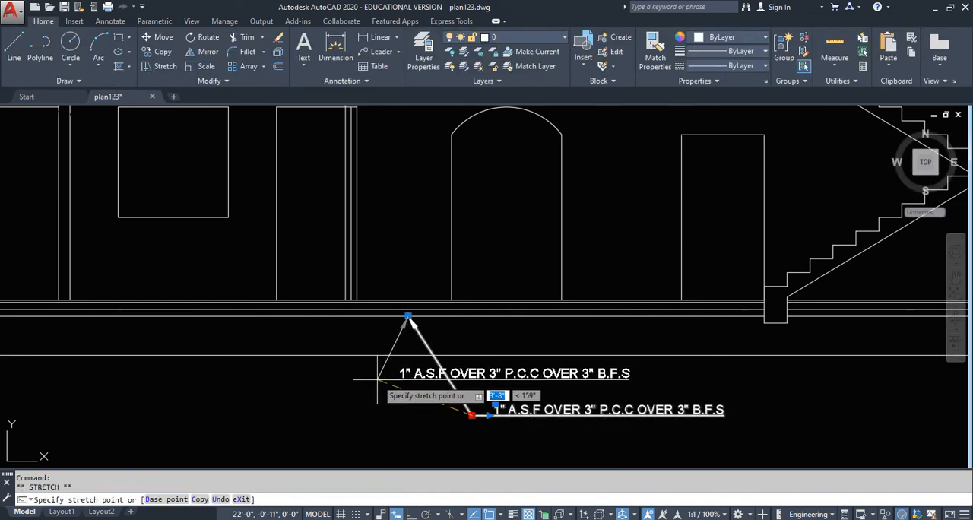
key("Escape")
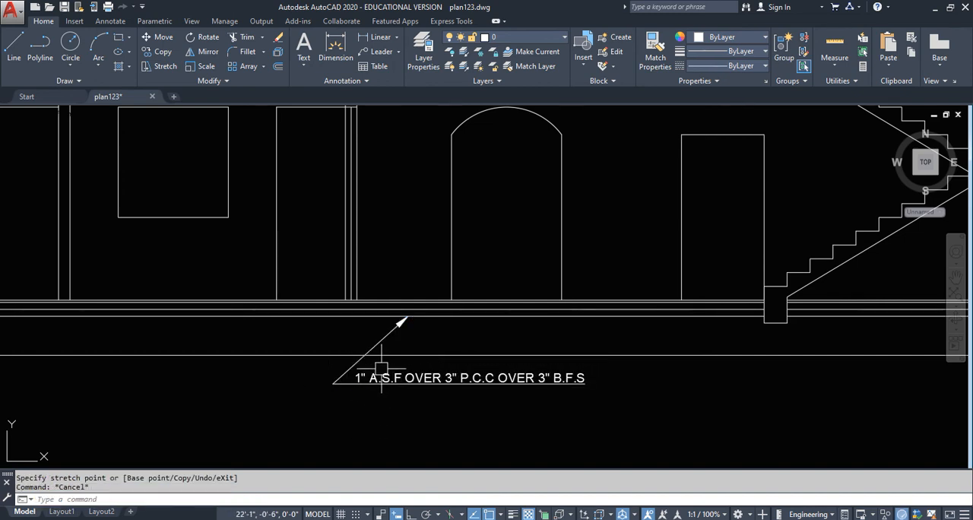
- Examine the whole section with its dimensions, levels and floor note, and compare it with the floor plan above
scroll(399, 343, "down", 4)
scroll(399, 345, "up", 2)
middle_click_drag(400, 360, 411, 387)
scroll(399, 387, "down", 4)
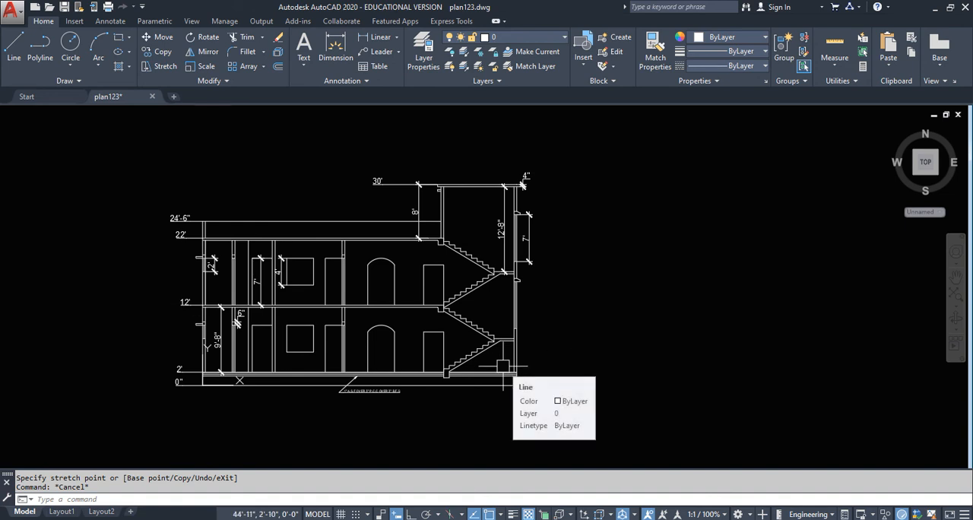
scroll(393, 350, "up", 4)
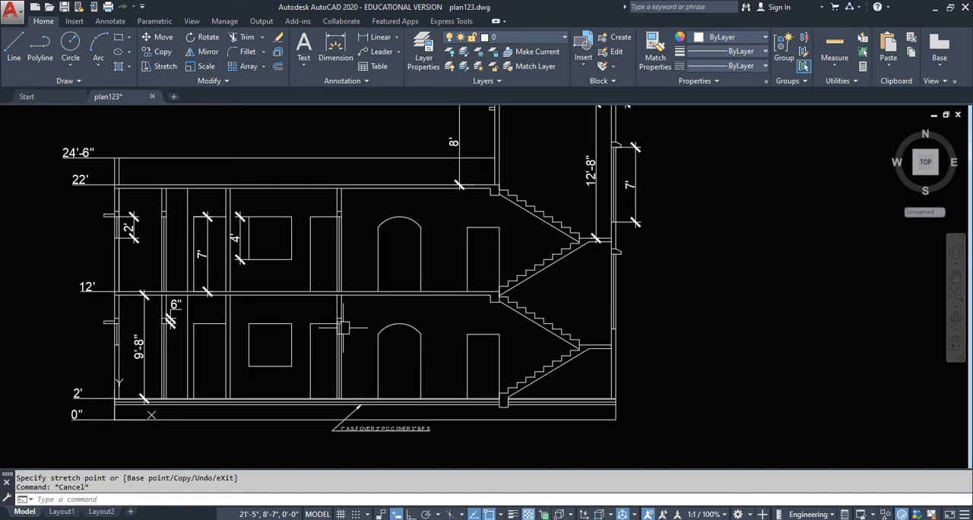
scroll(393, 350, "down", 1)
middle_click_drag(393, 351, 398, 358)
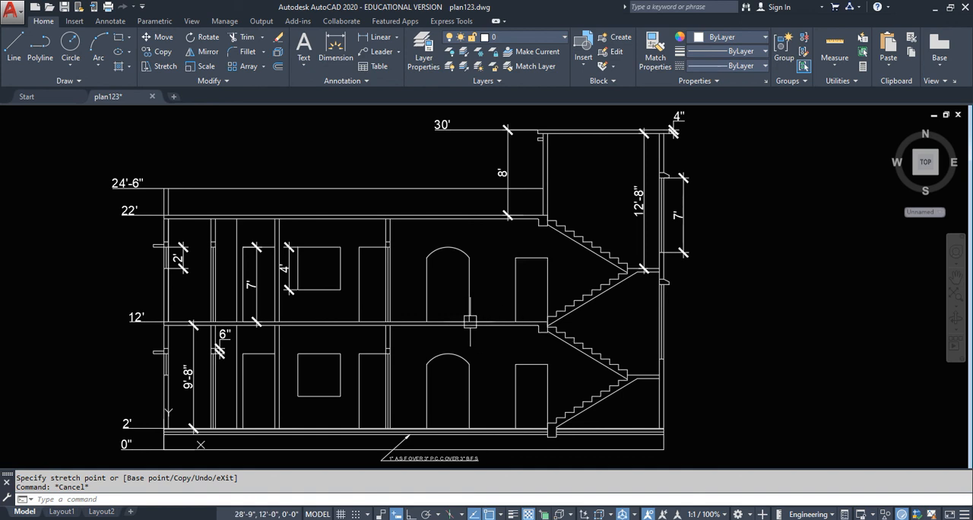
scroll(466, 322, "down", 5)
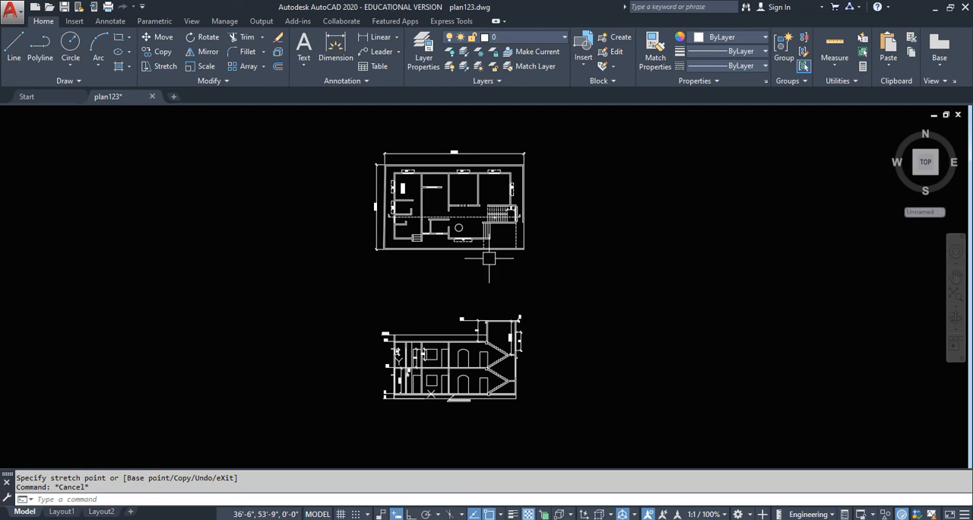
scroll(475, 370, "up", 2)
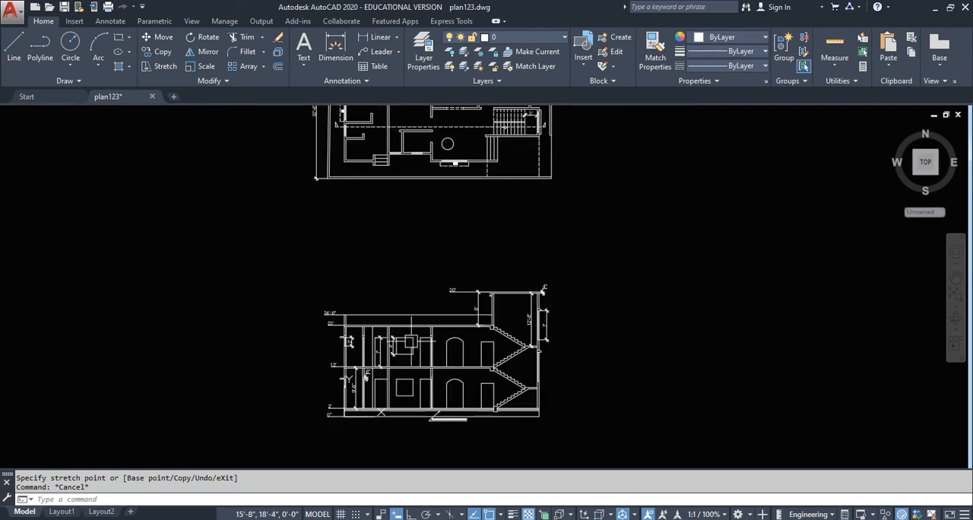
scroll(439, 356, "up", 2)
middle_click_drag(574, 342, 572, 323)
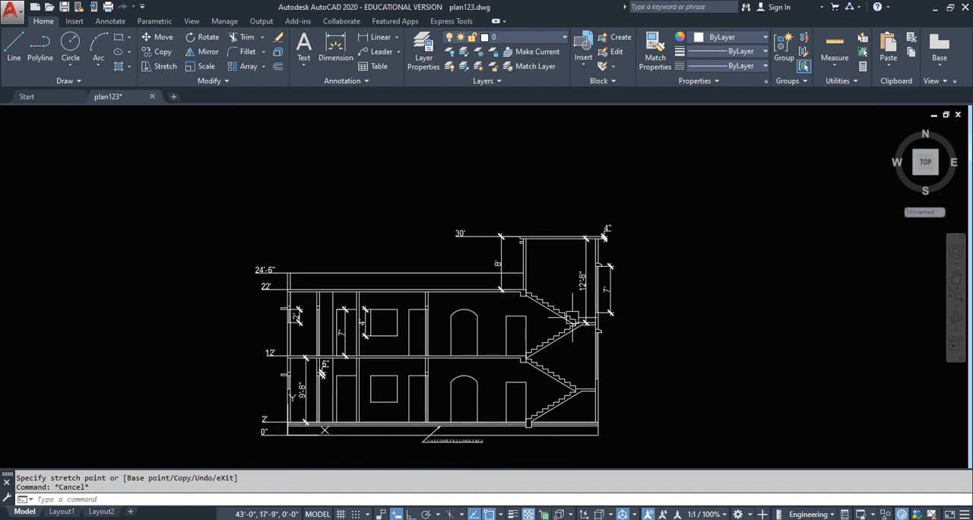